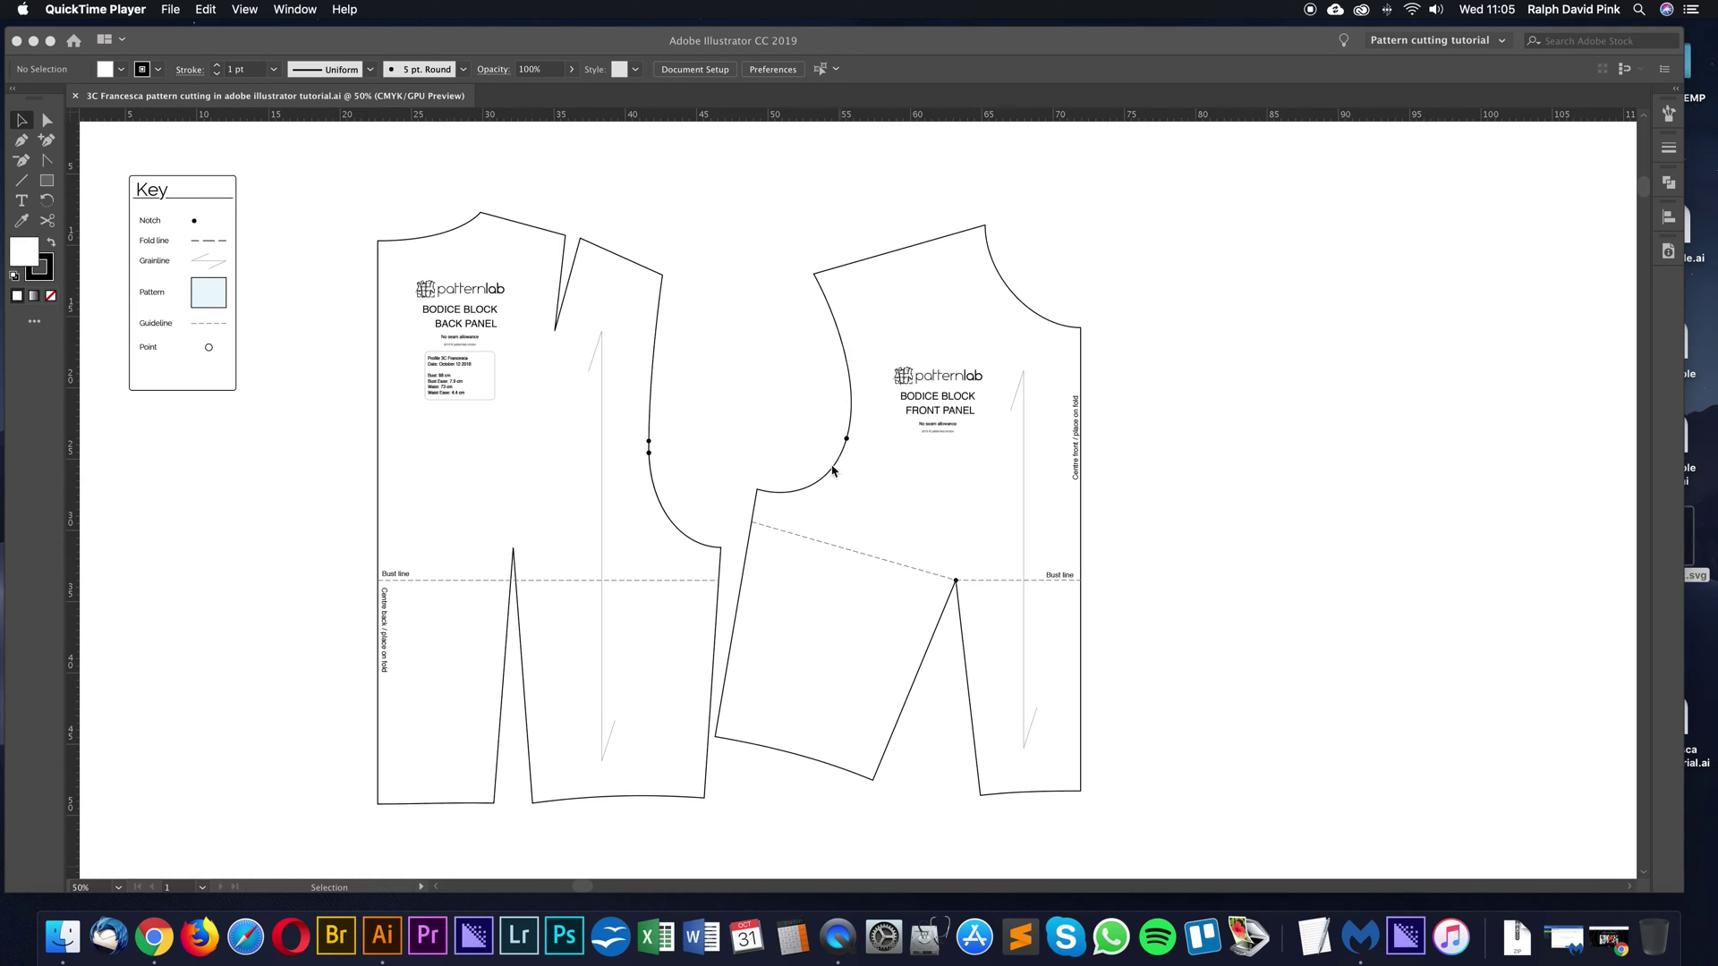
Copy the circular Point symbol from the key
left_click(756, 403)
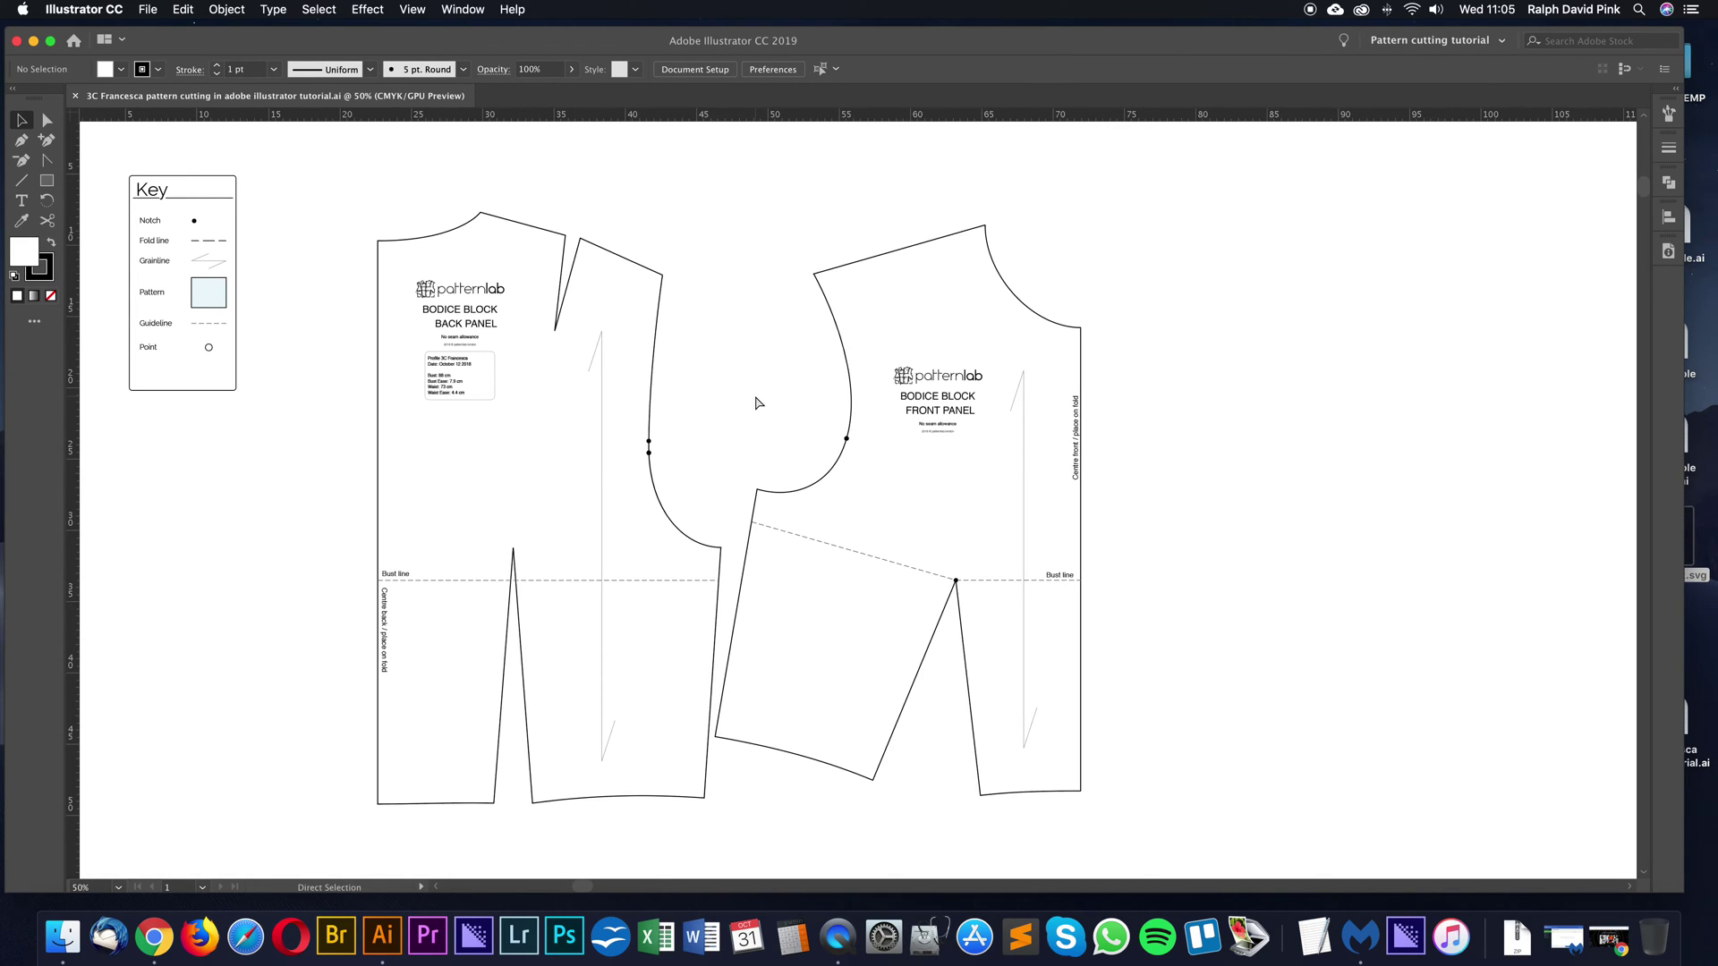
key("super+equal")
mouse_move(756, 395)
left_mouse_down()
mouse_move(730, 427)
mouse_move(687, 413)
mouse_move(907, 444)
left_mouse_up()
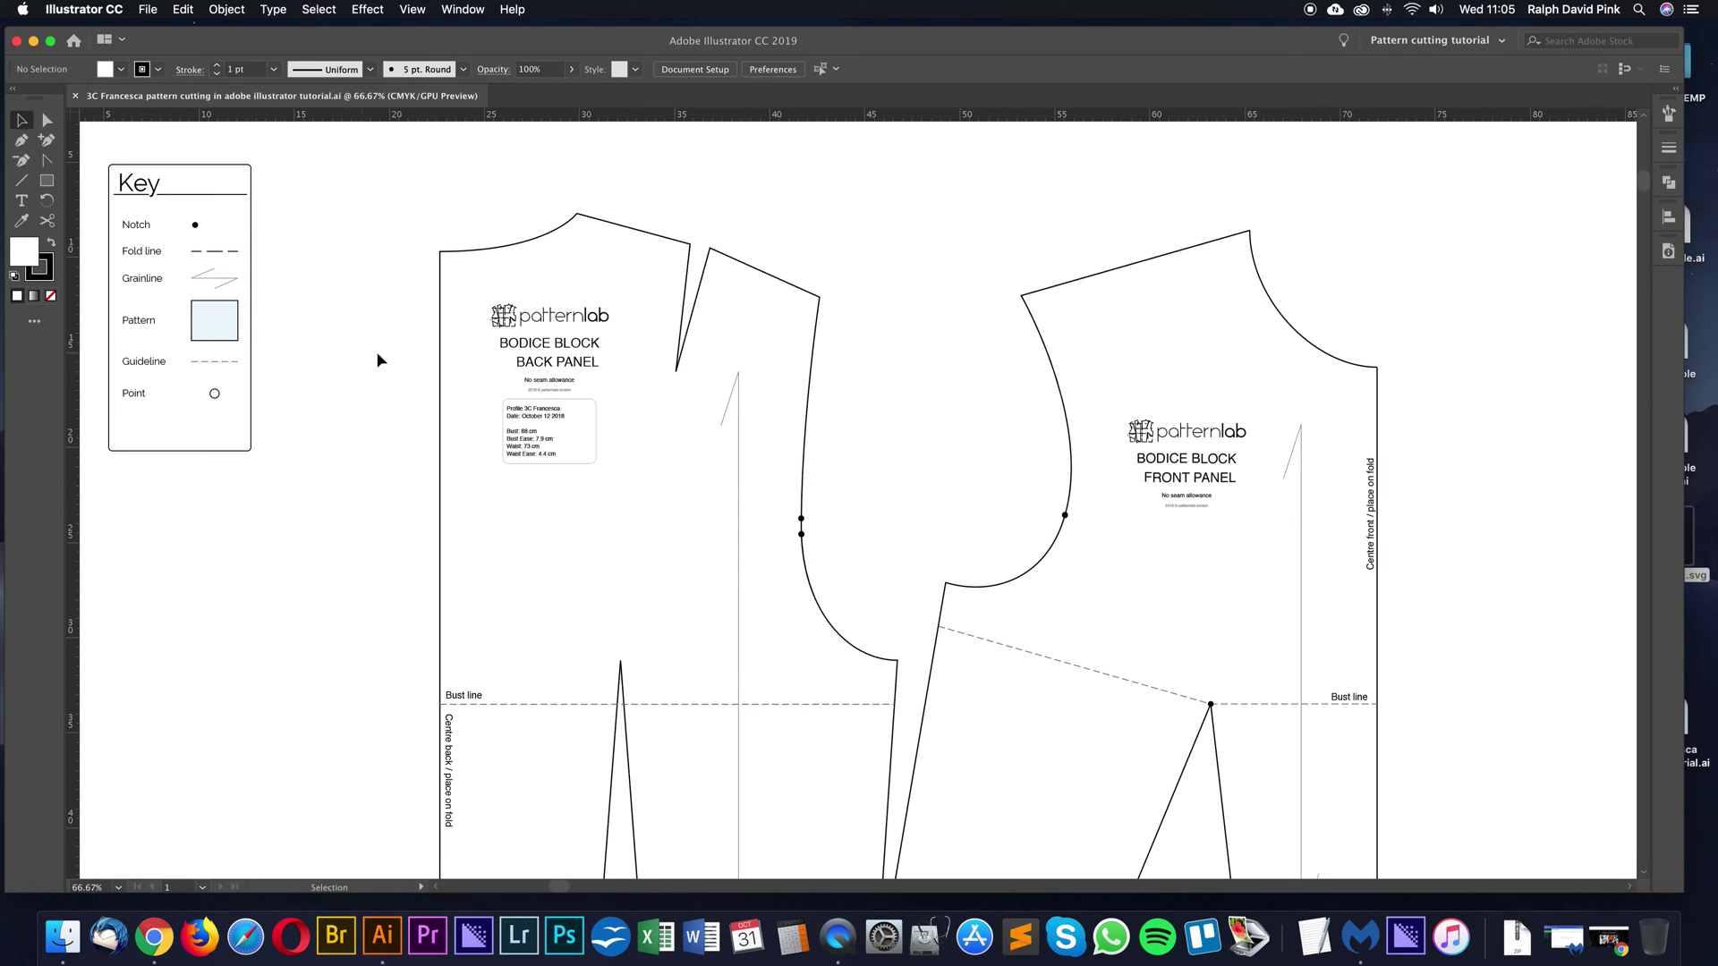
left_click(213, 396)
left_click(186, 11)
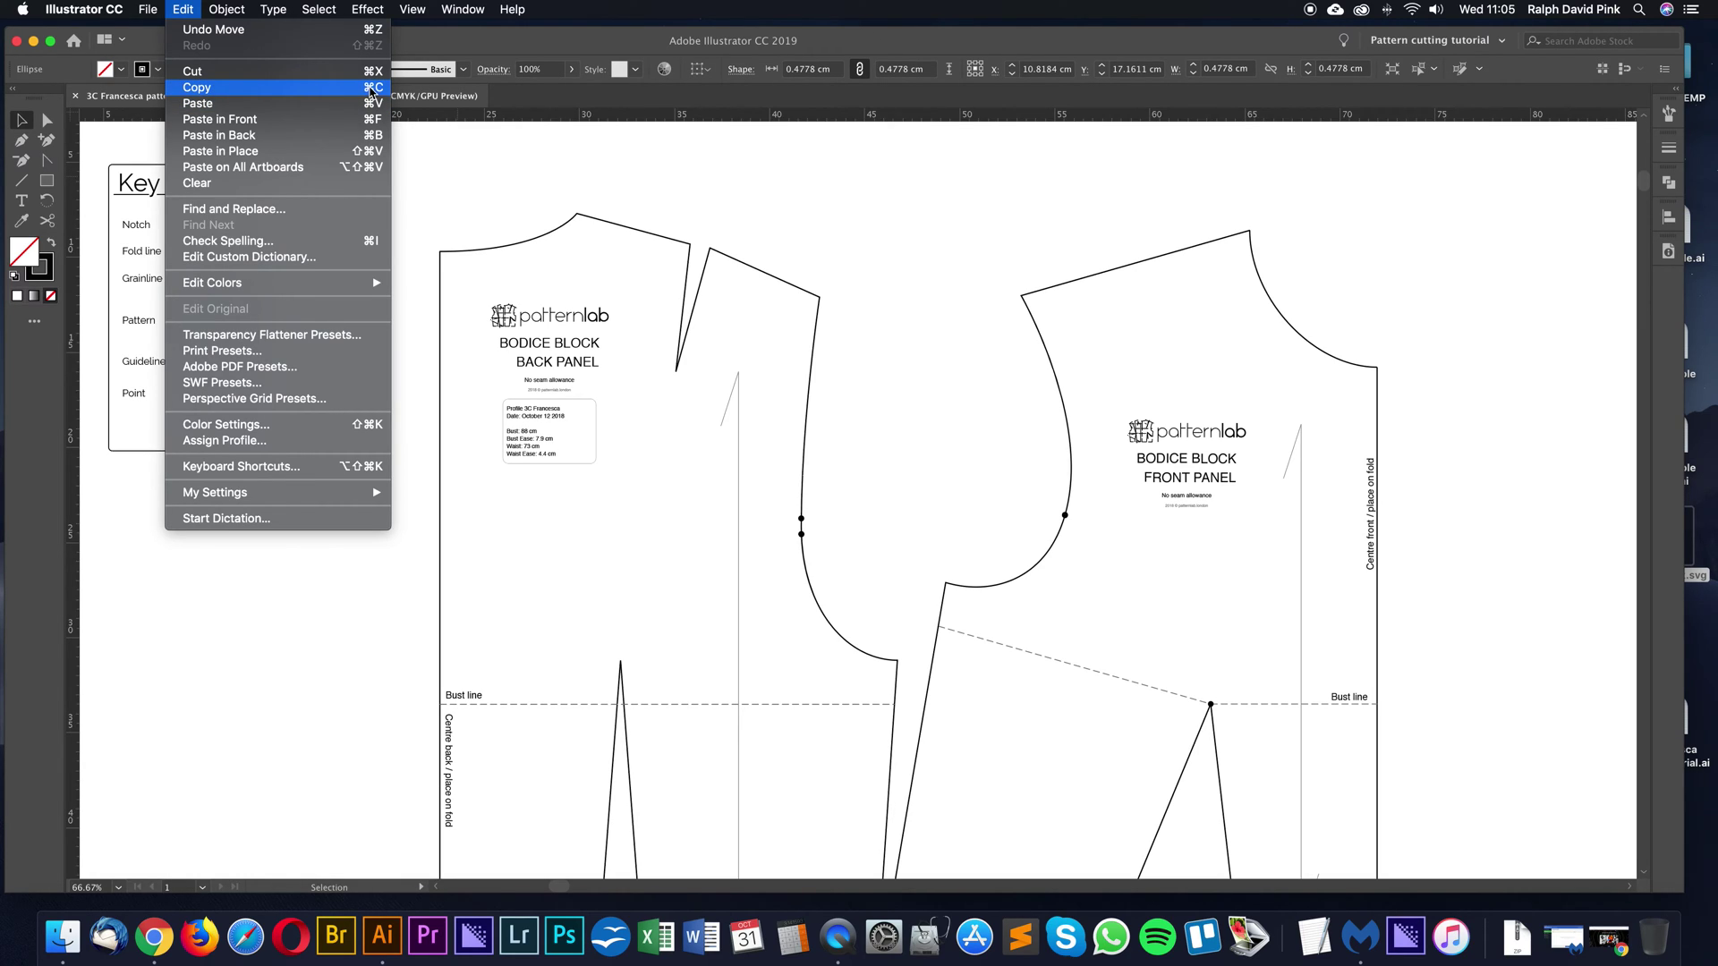
left_click(376, 87)
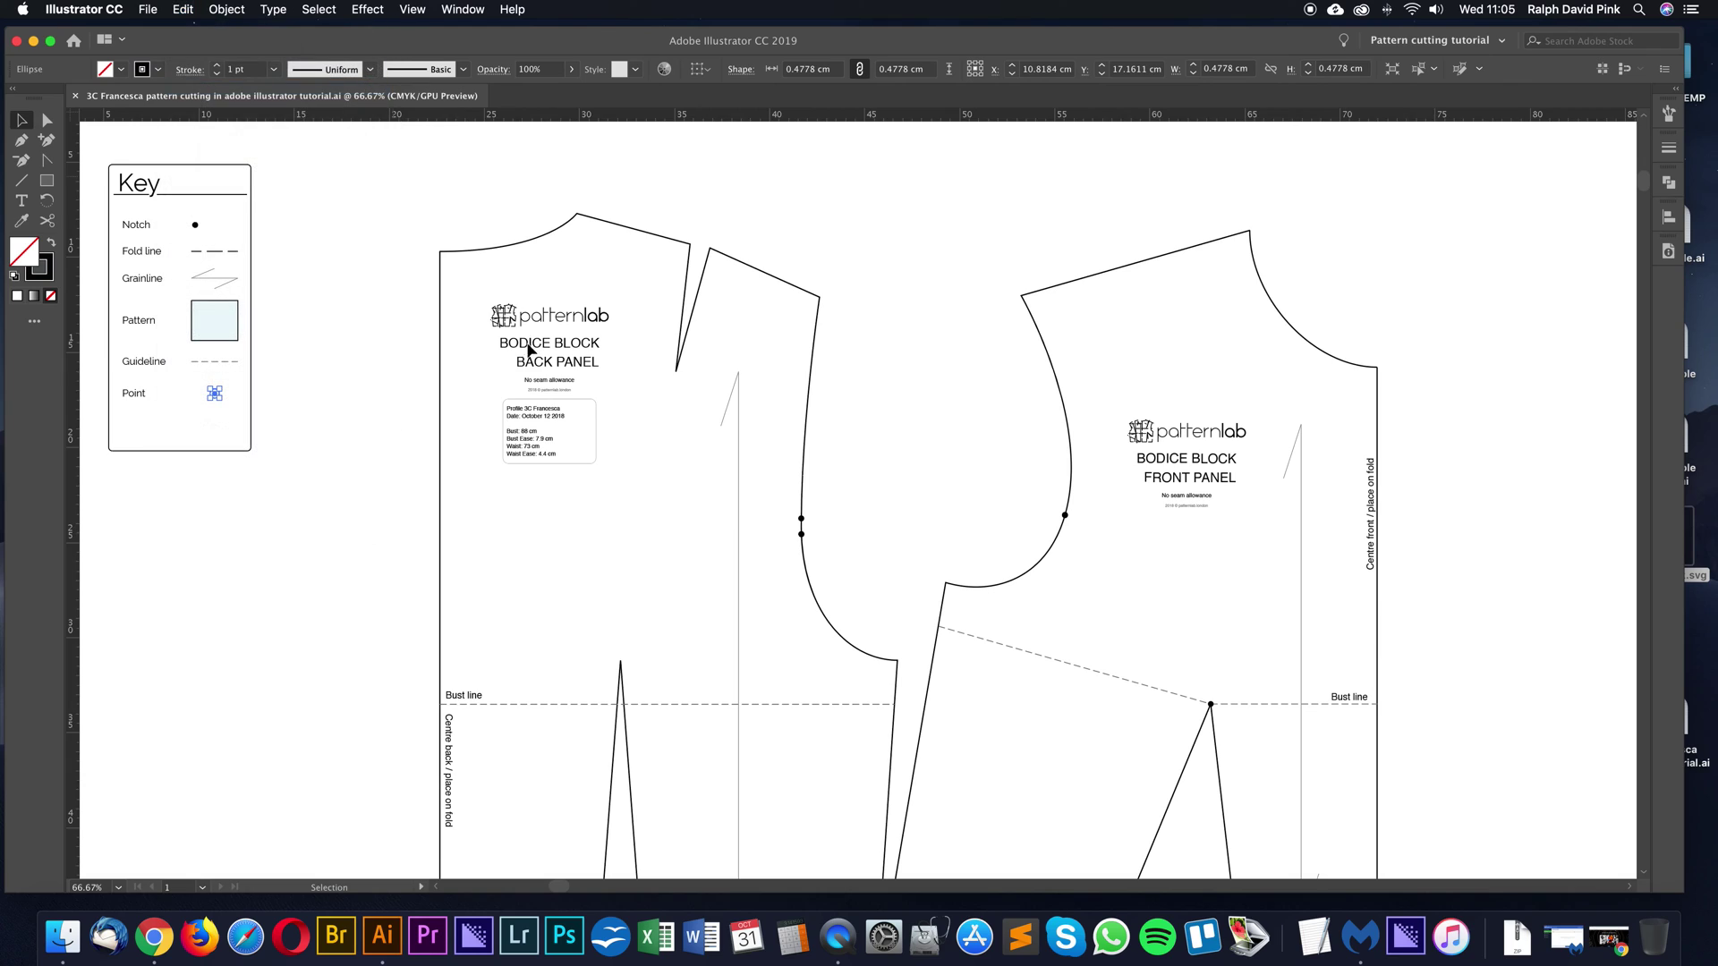
Paste the Point circle and place it in the empty space between the back and front panels
left_click(694, 419)
key("cmd+v")
left_click_drag(861, 492, 937, 367)
Draw a lowered neckline curve with the Pen tool on the front panel, from mid-shoulder seam to the centre front just below the existing neckline
key("cmd+1")
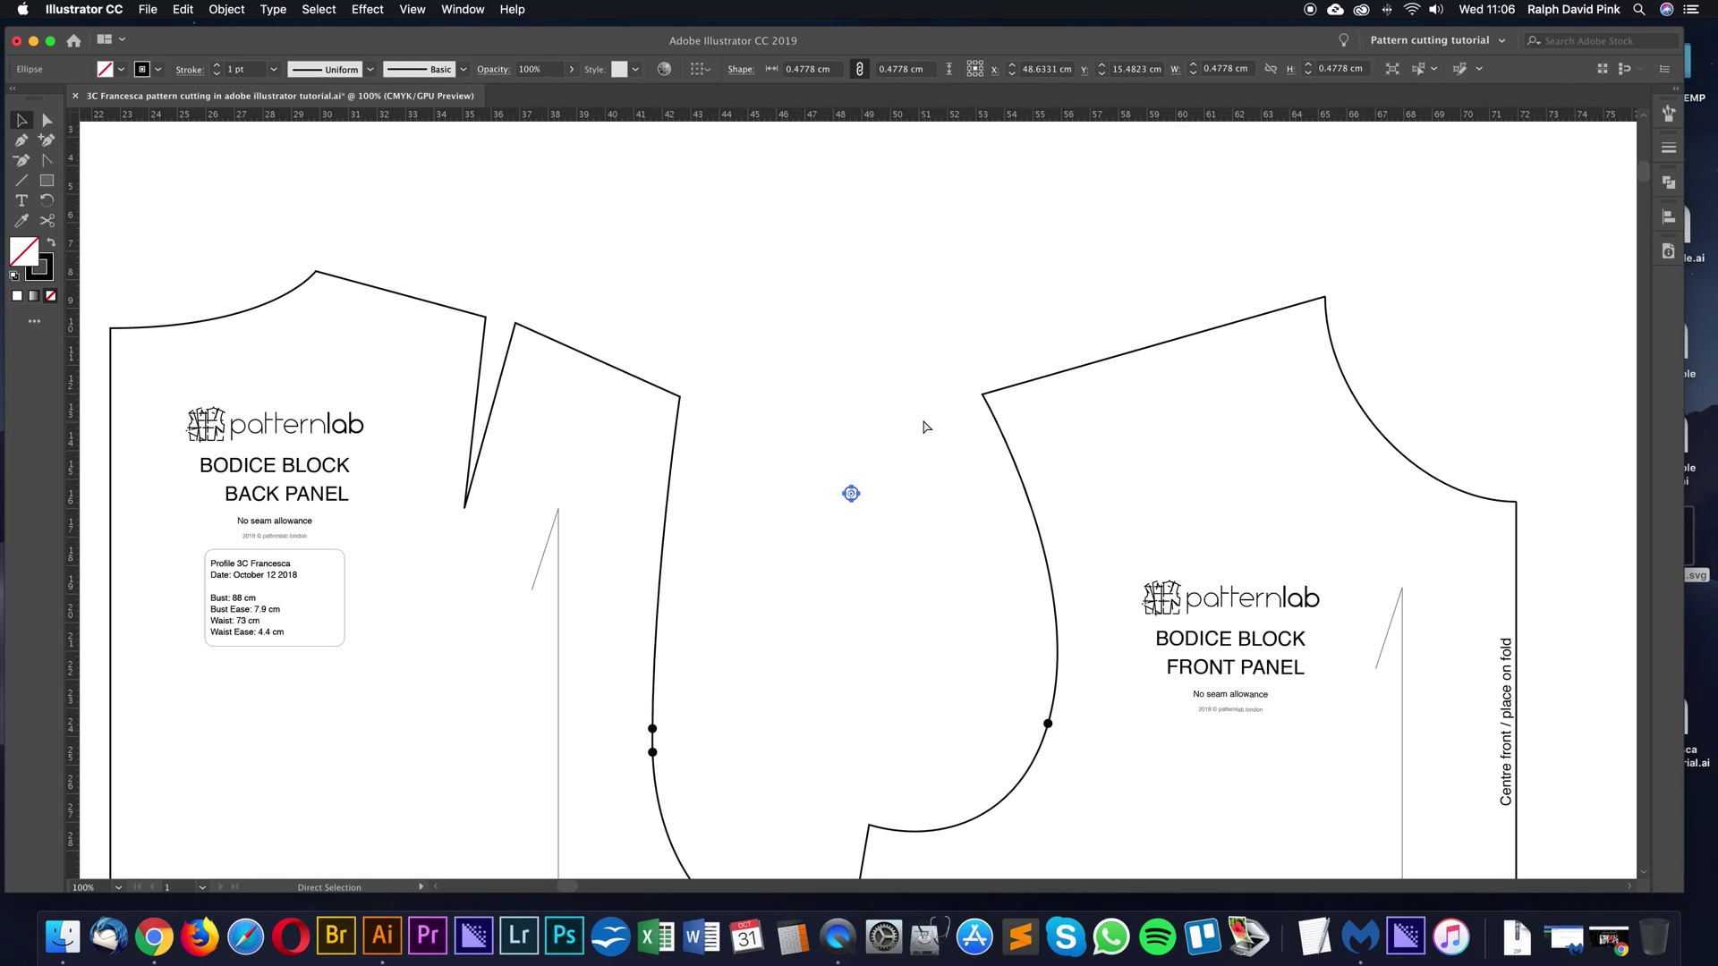
scroll(904, 403, "down", 3)
scroll(904, 403, "right", 3)
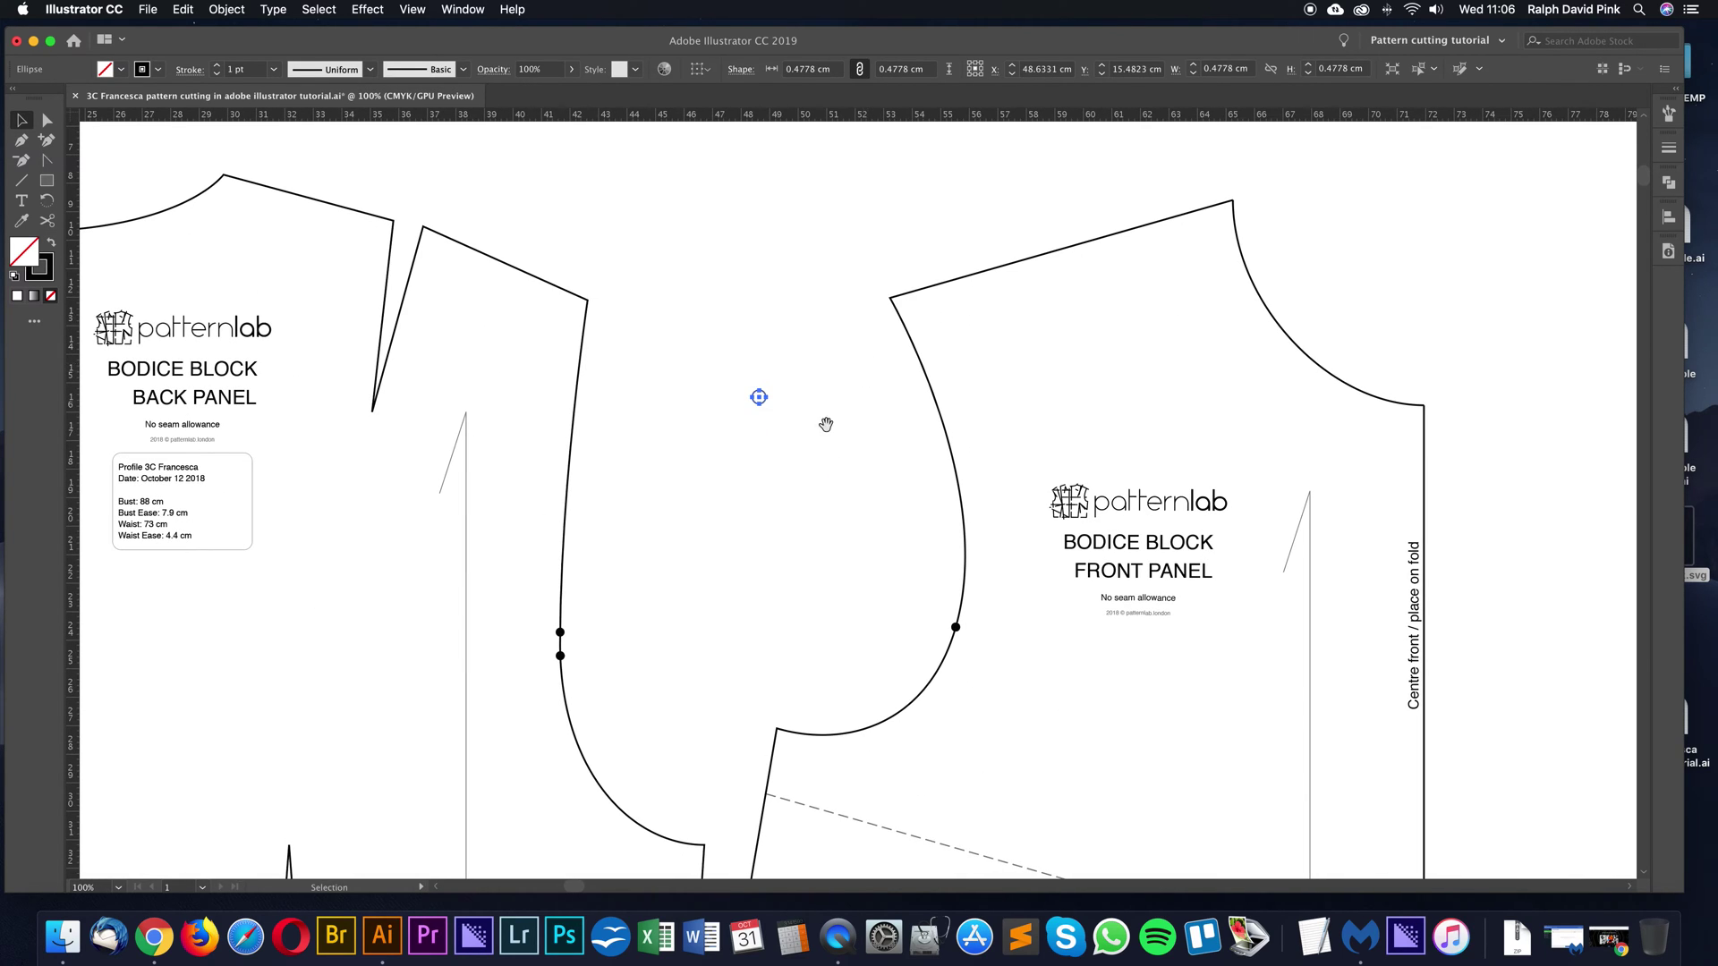
left_click_drag(827, 425, 582, 453)
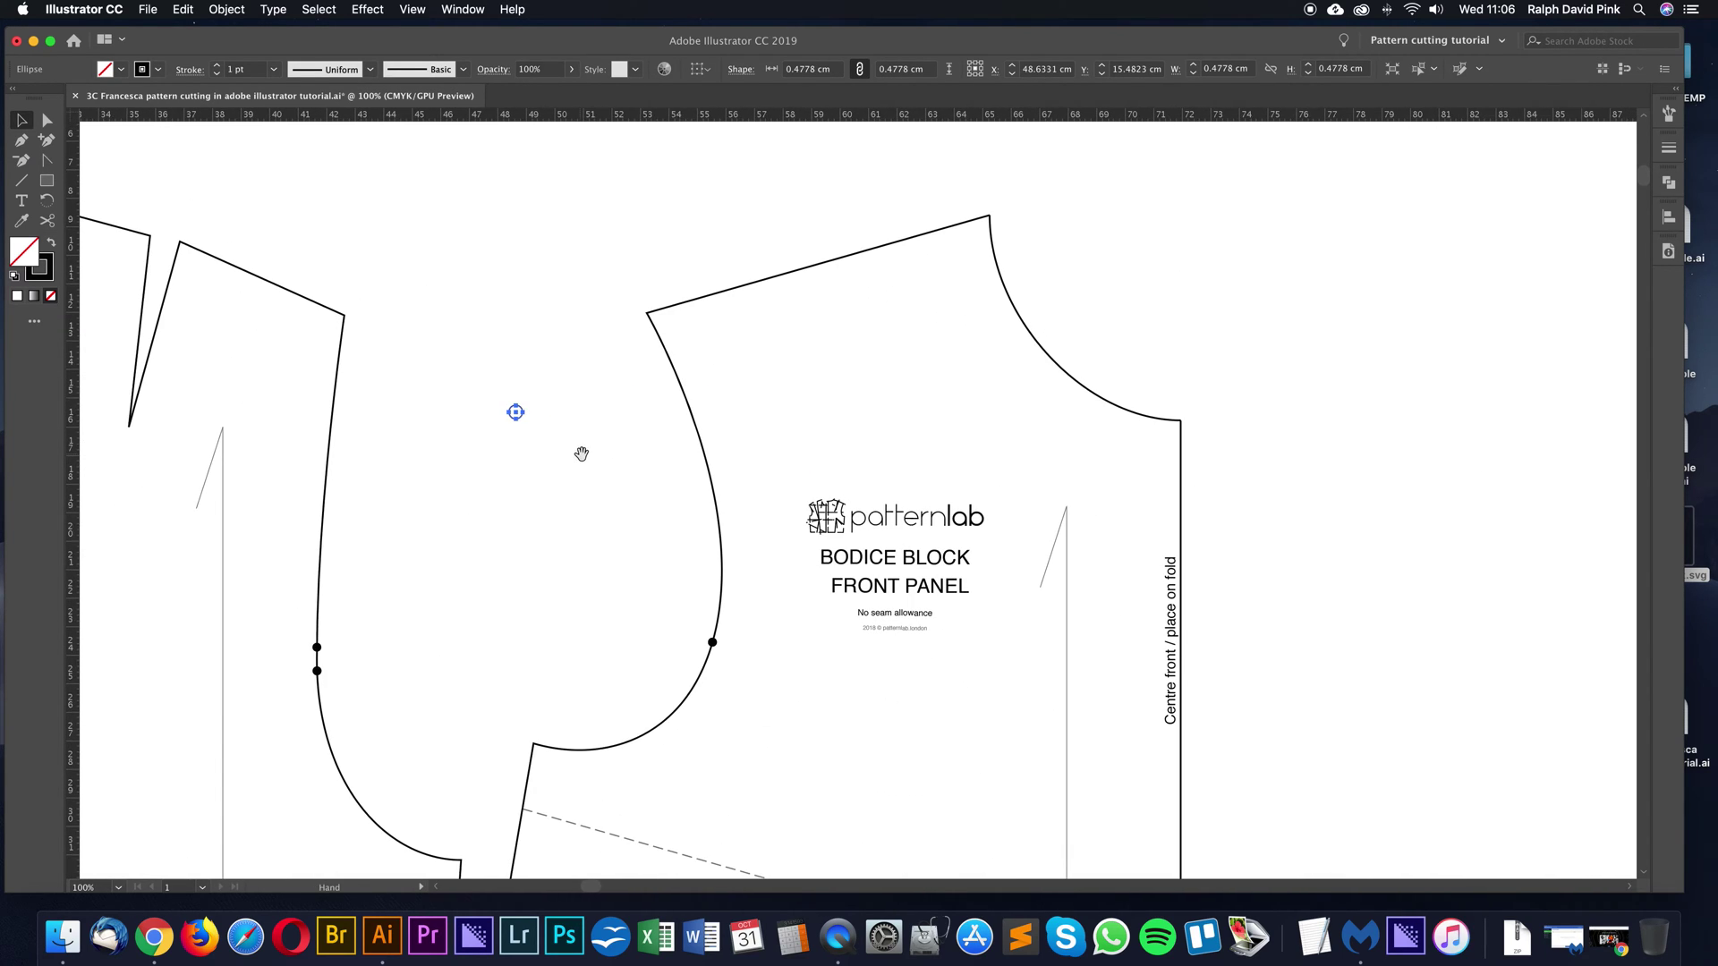
key("p")
left_click(811, 266)
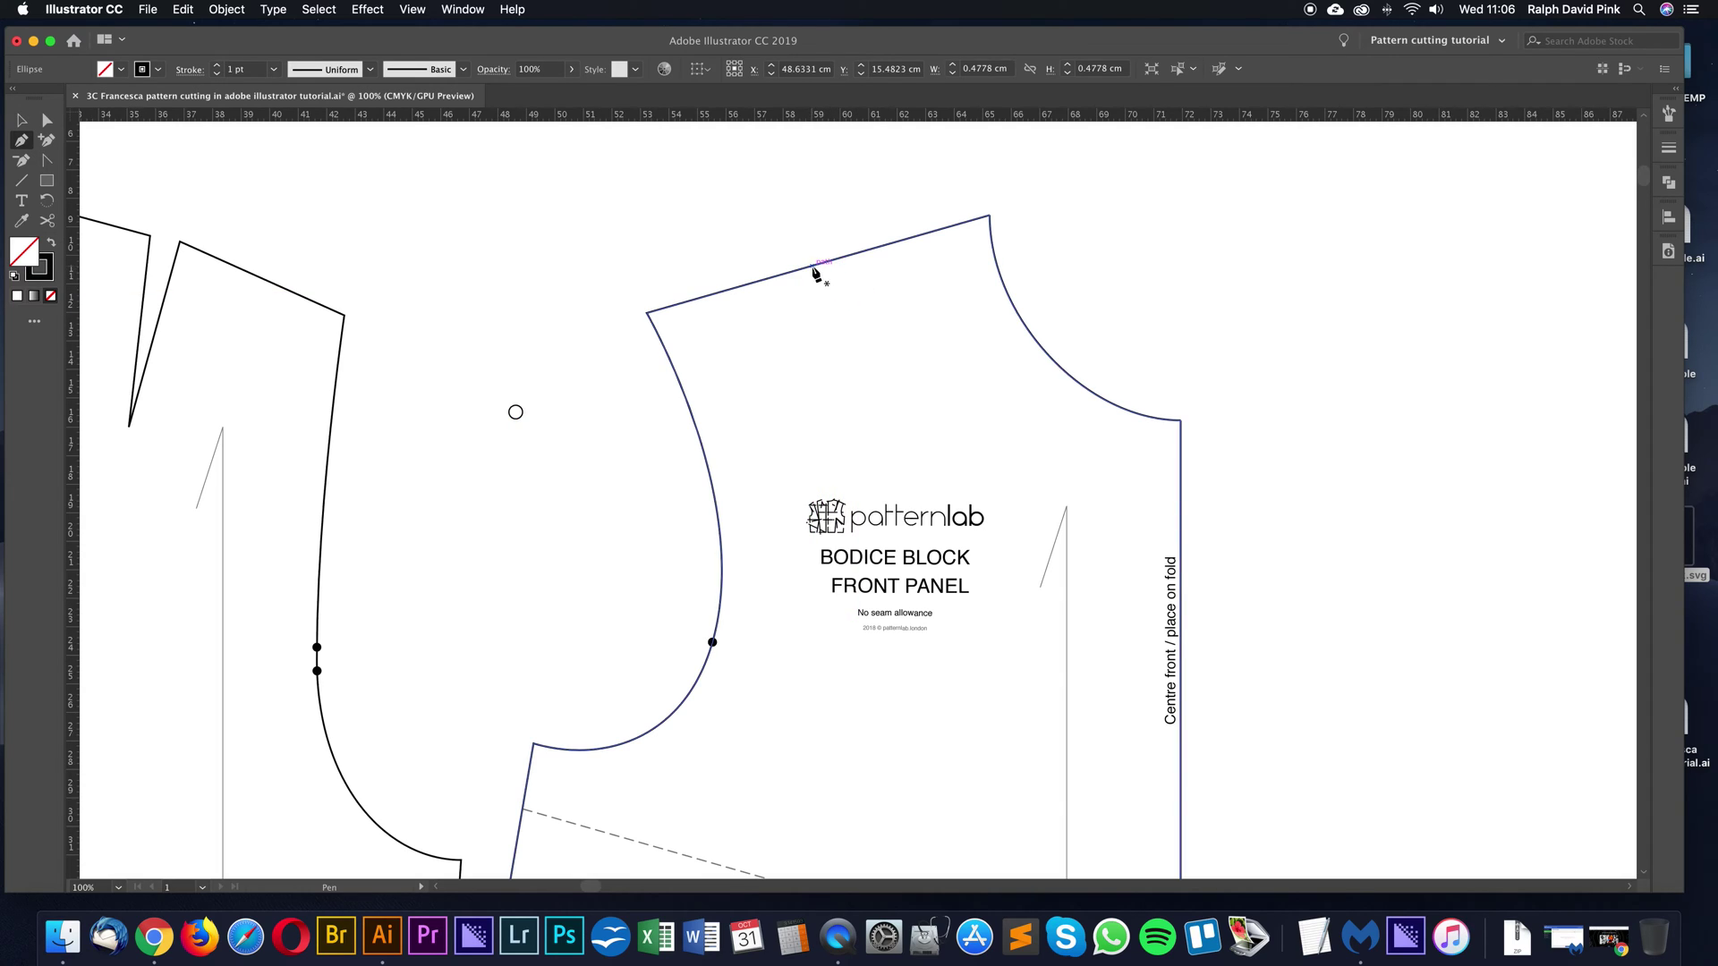
left_click_drag(1180, 456, 1456, 457)
key("a")
left_click(1218, 296)
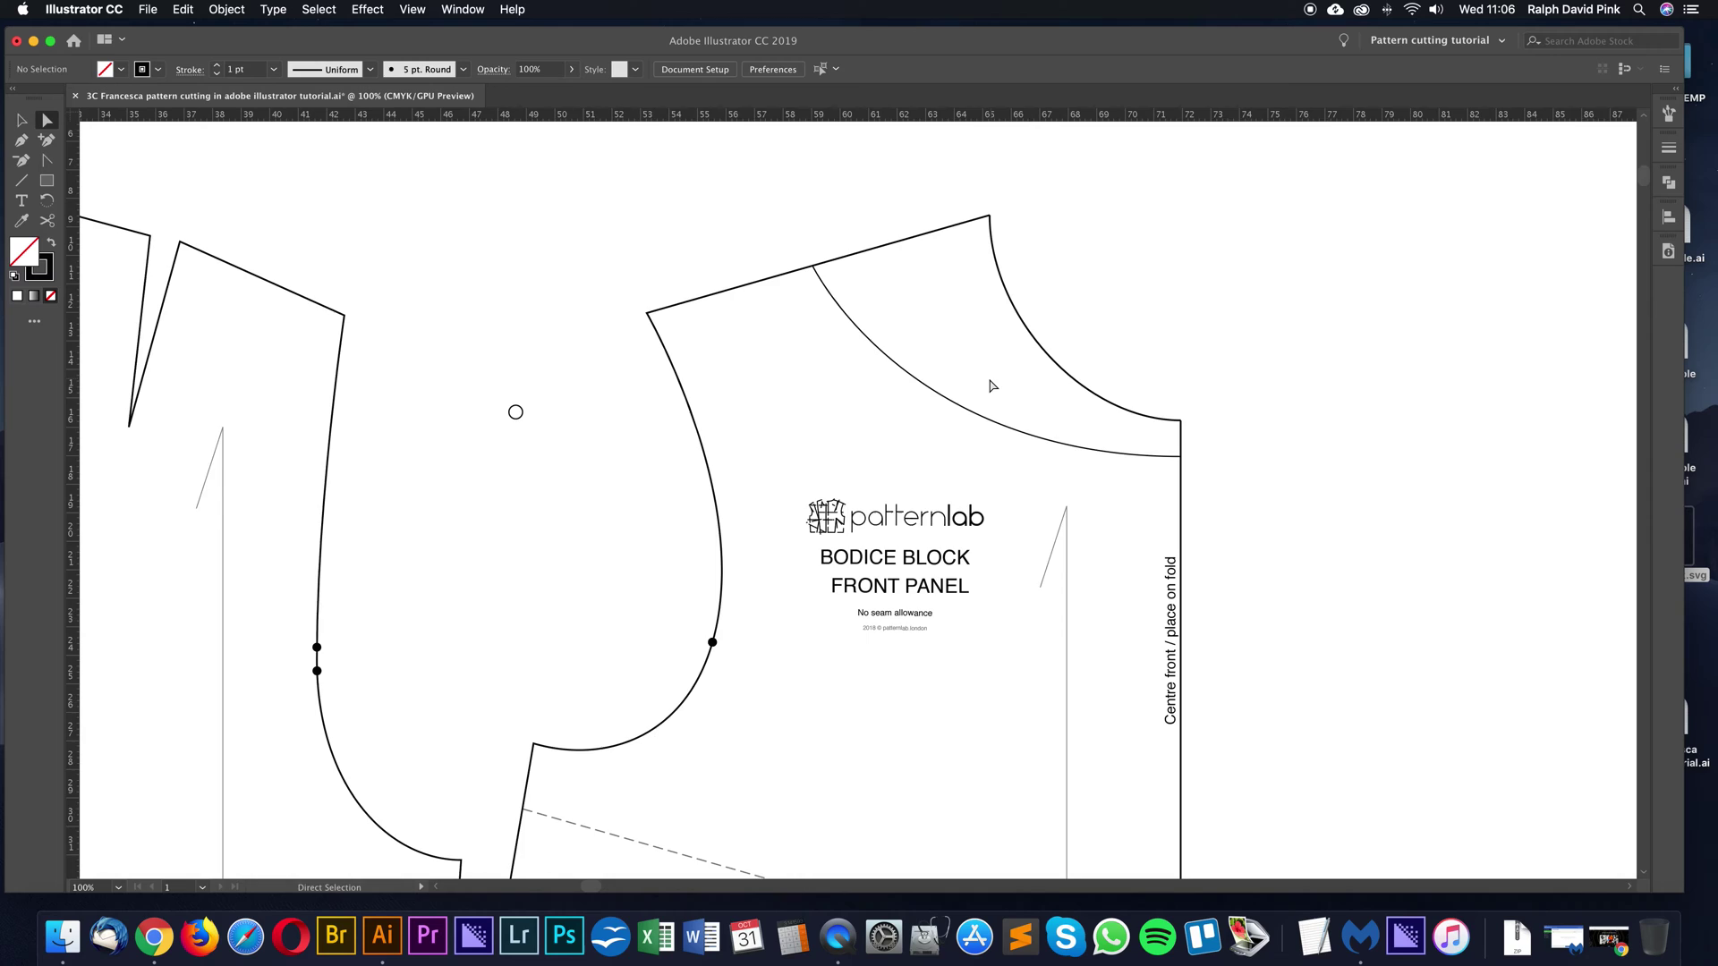
Move the pasted Point circle onto the outer shoulder tip of the front panel
scroll(1002, 376, "left", 2)
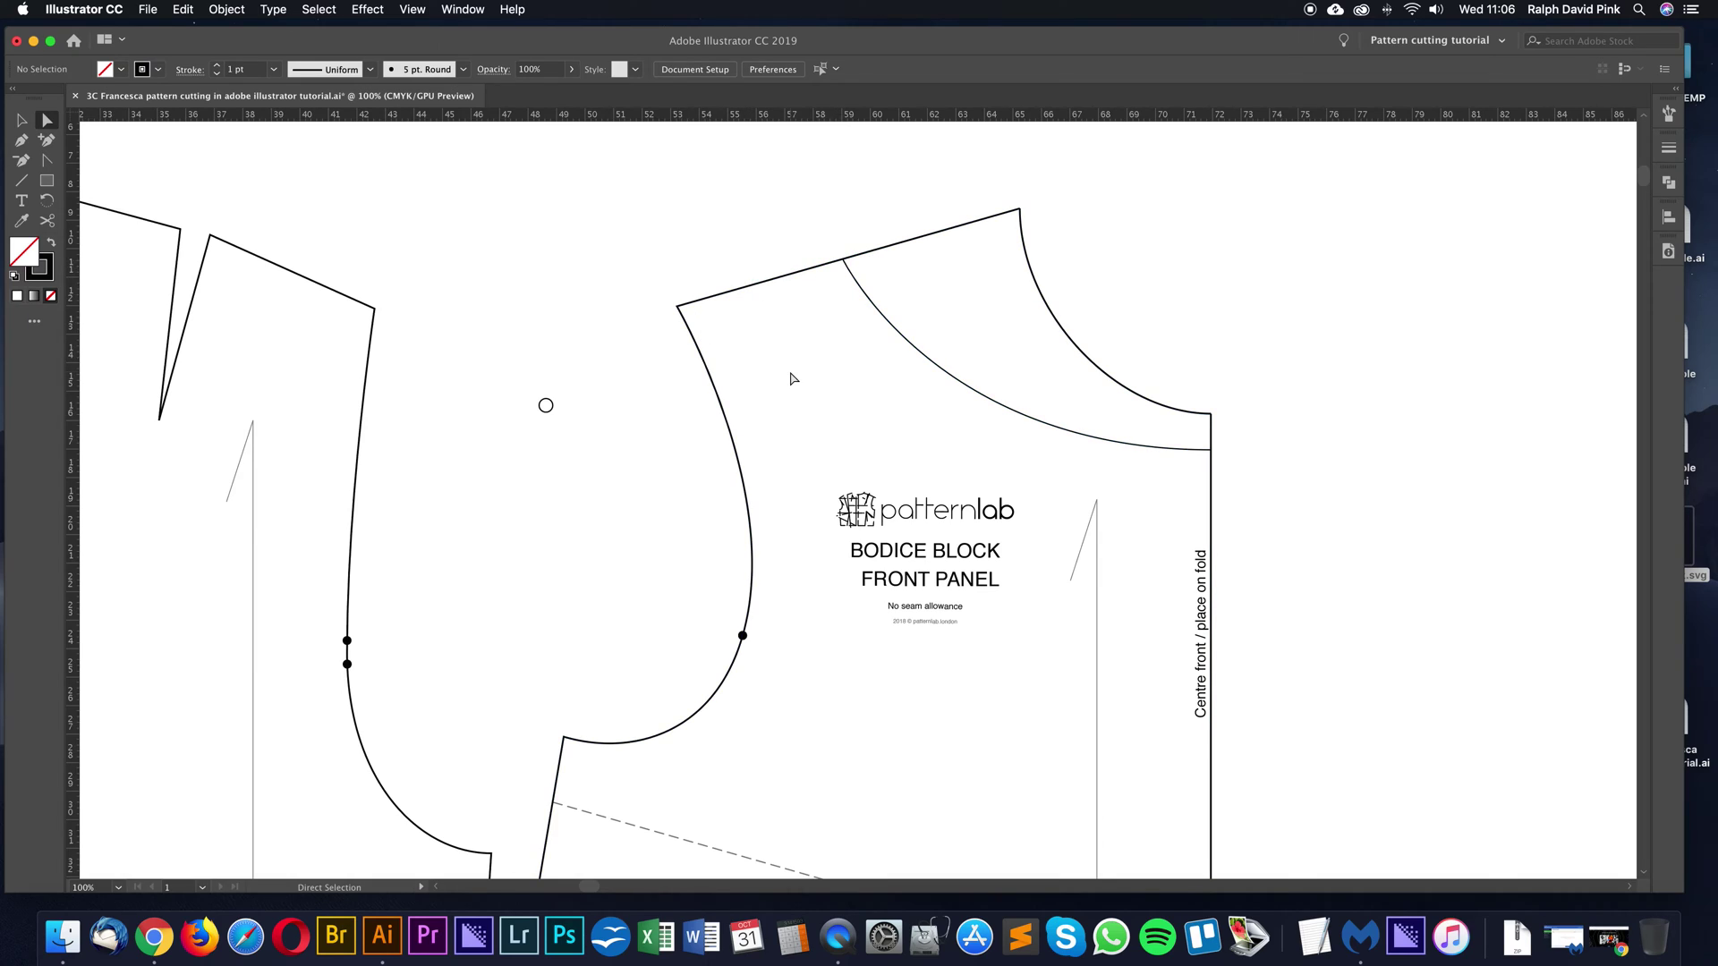
left_click(21, 120)
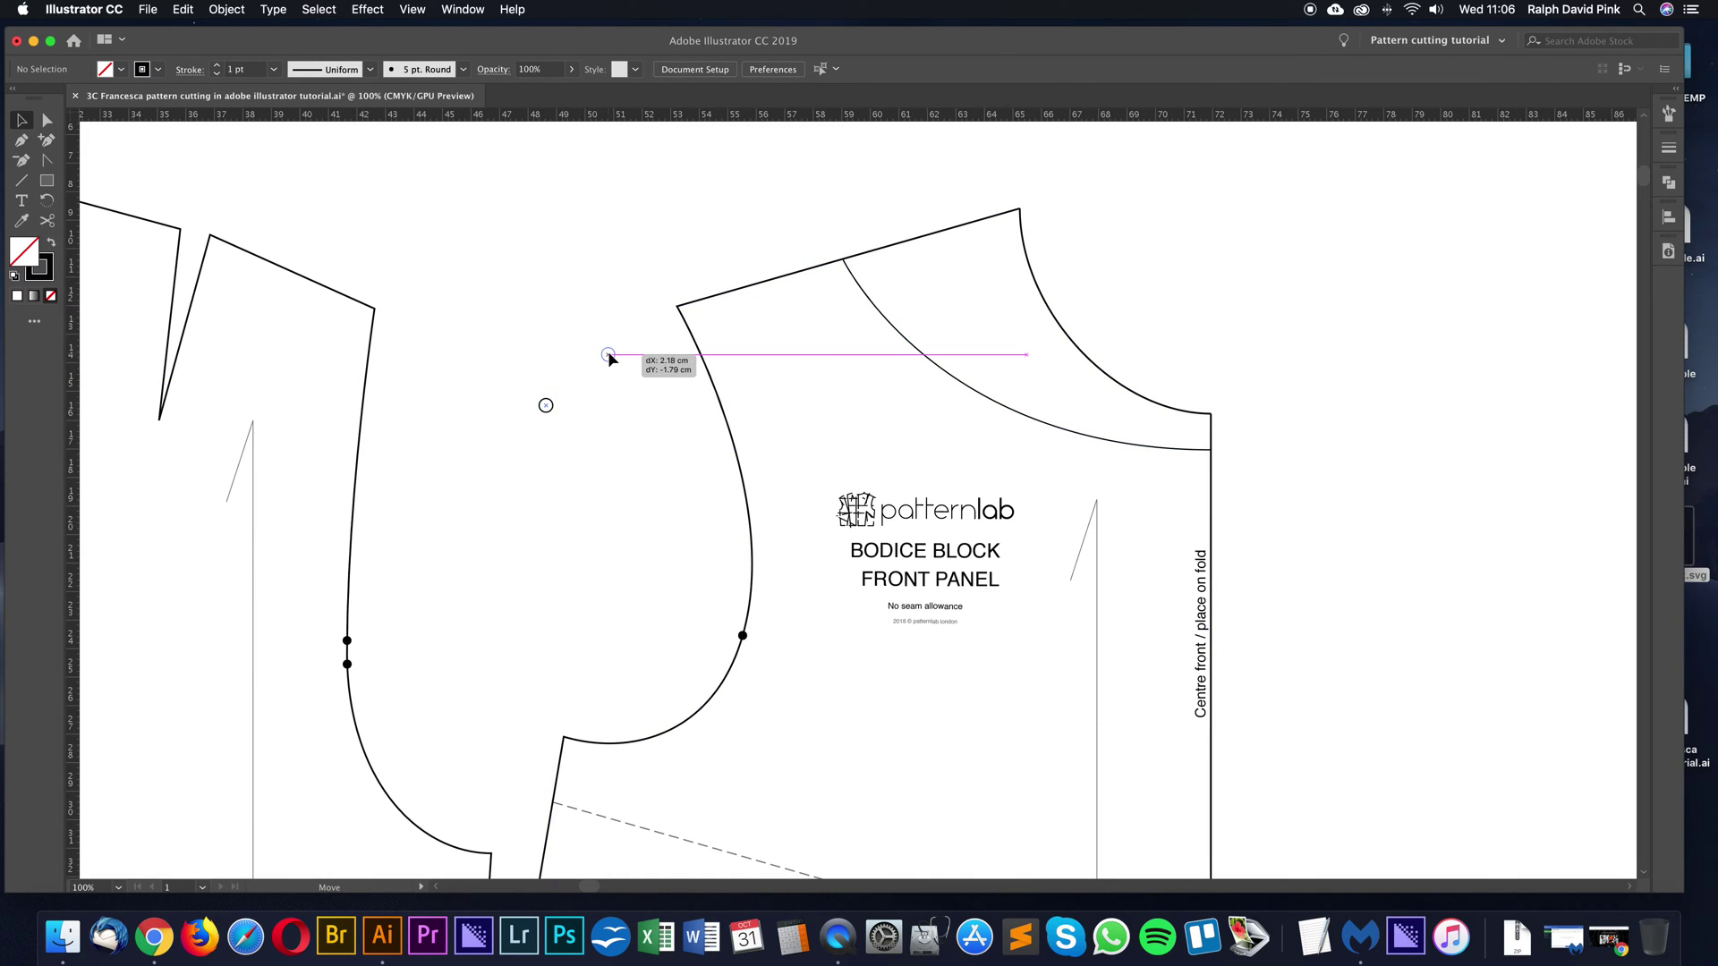
left_click_drag(609, 356, 680, 307)
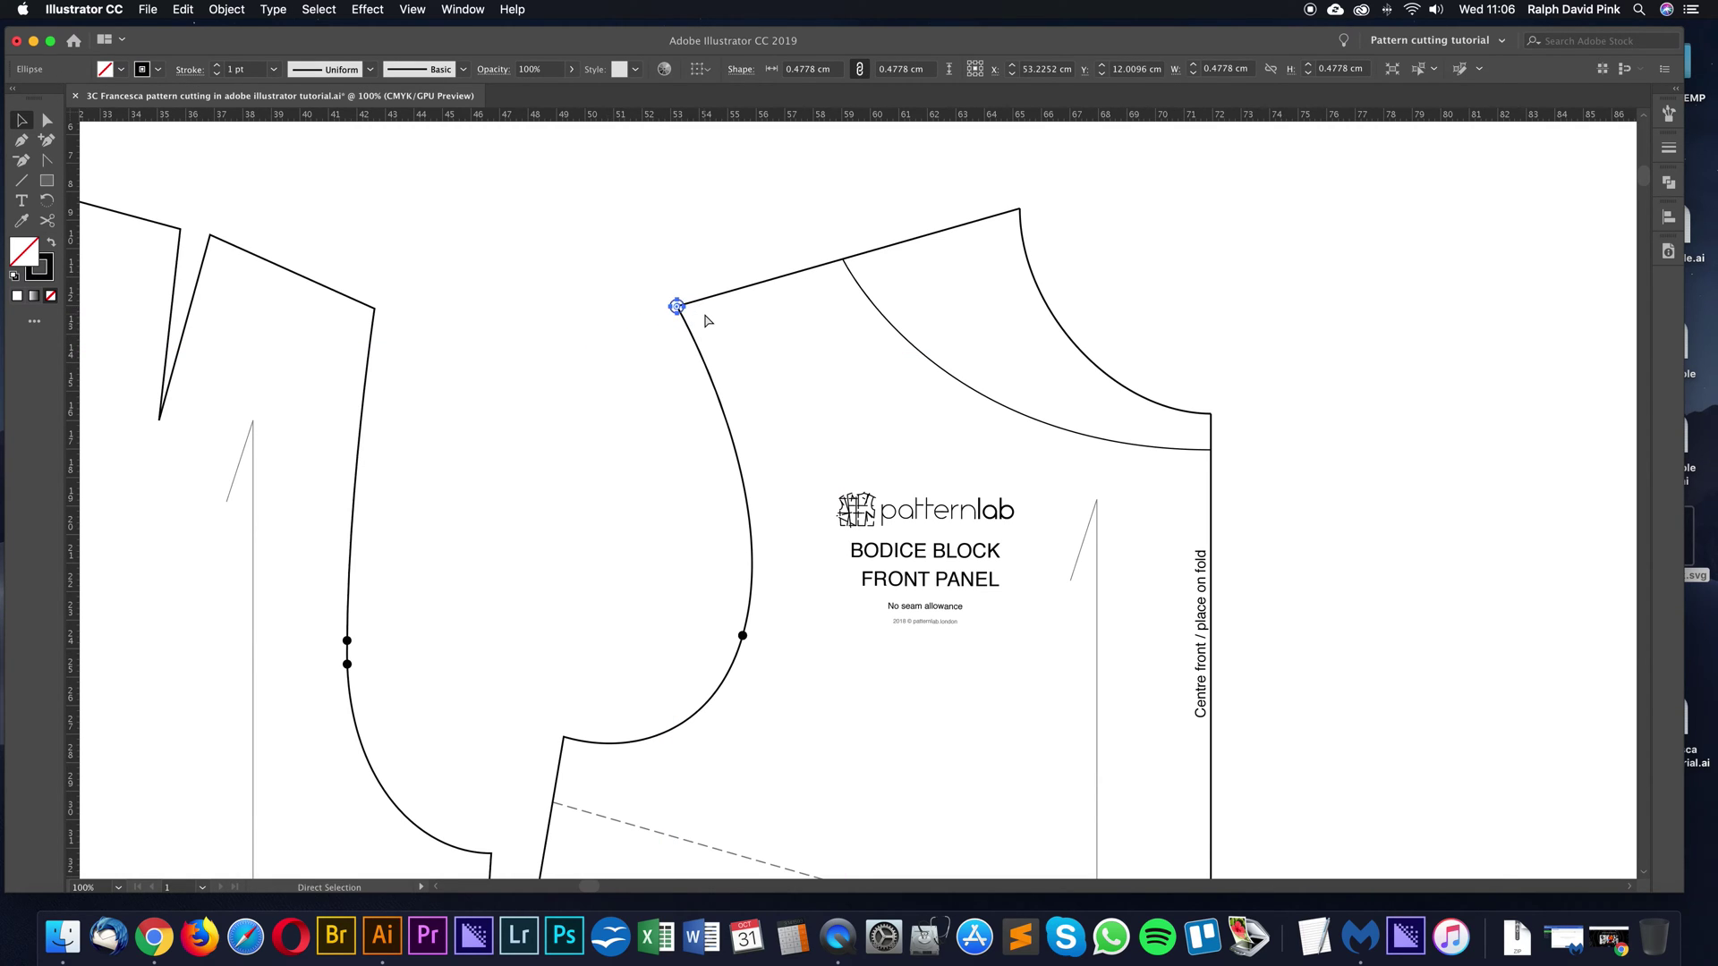
Open the Move settings for the shoulder-tip circle, set the horizontal offset to 5 cm and turn on the preview
key("super+equal")
left_click_drag(878, 444, 653, 325)
left_click(690, 395)
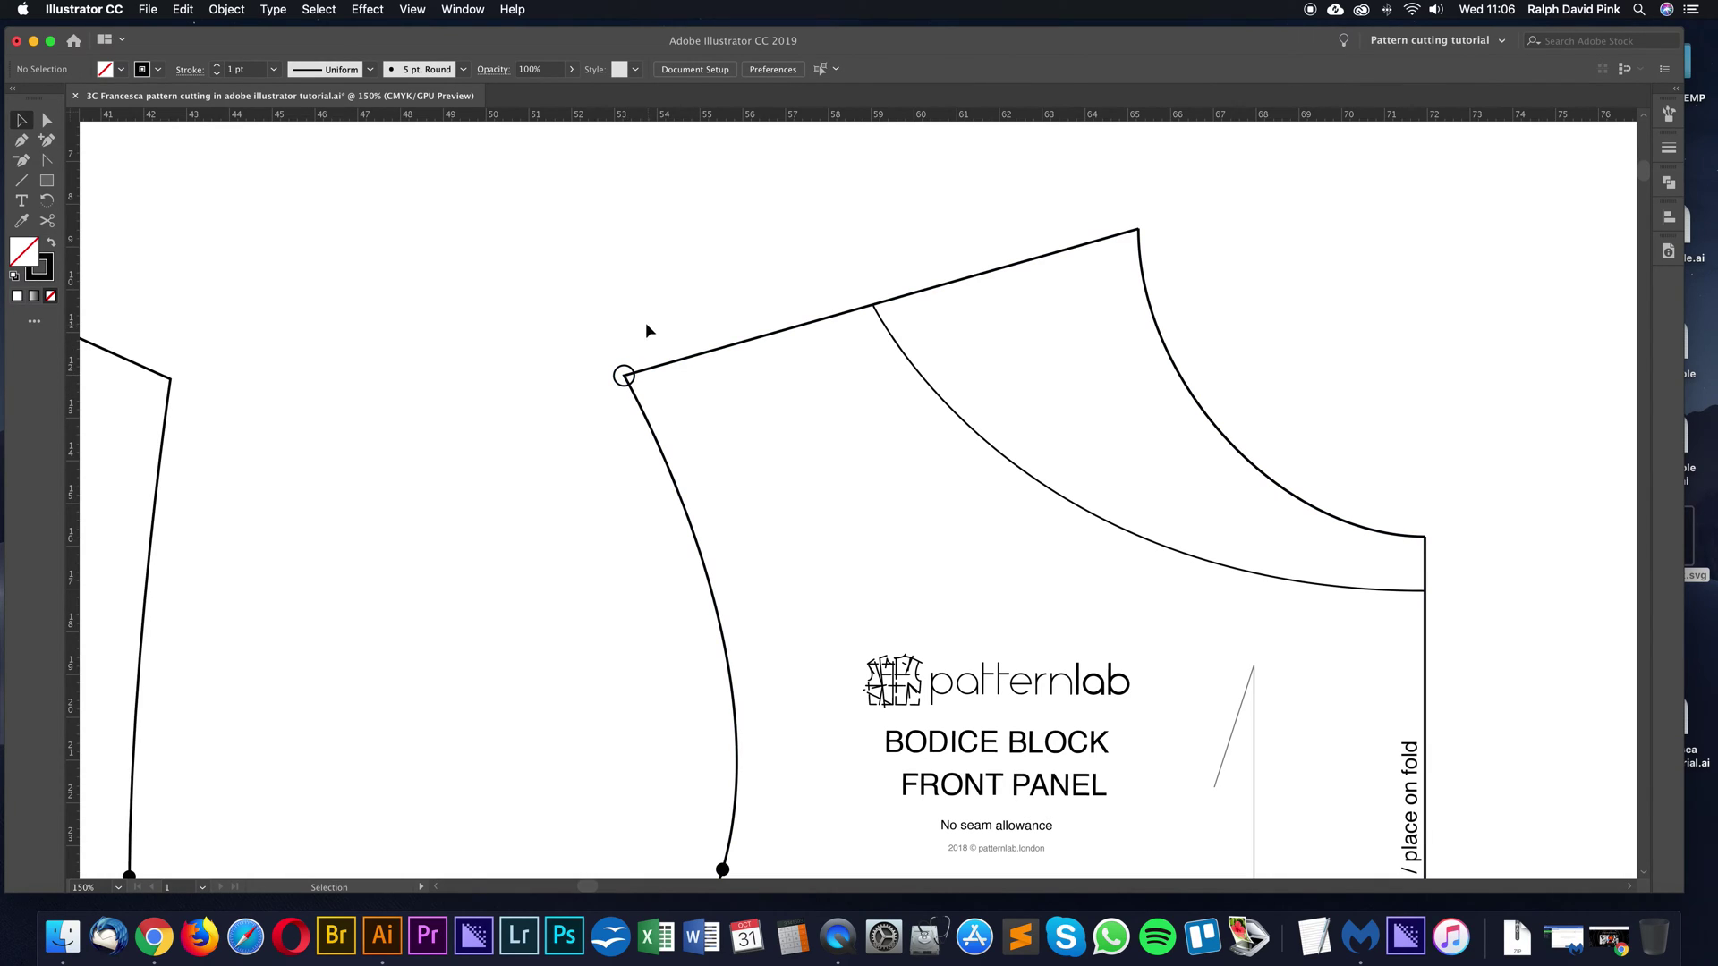
left_click(624, 374)
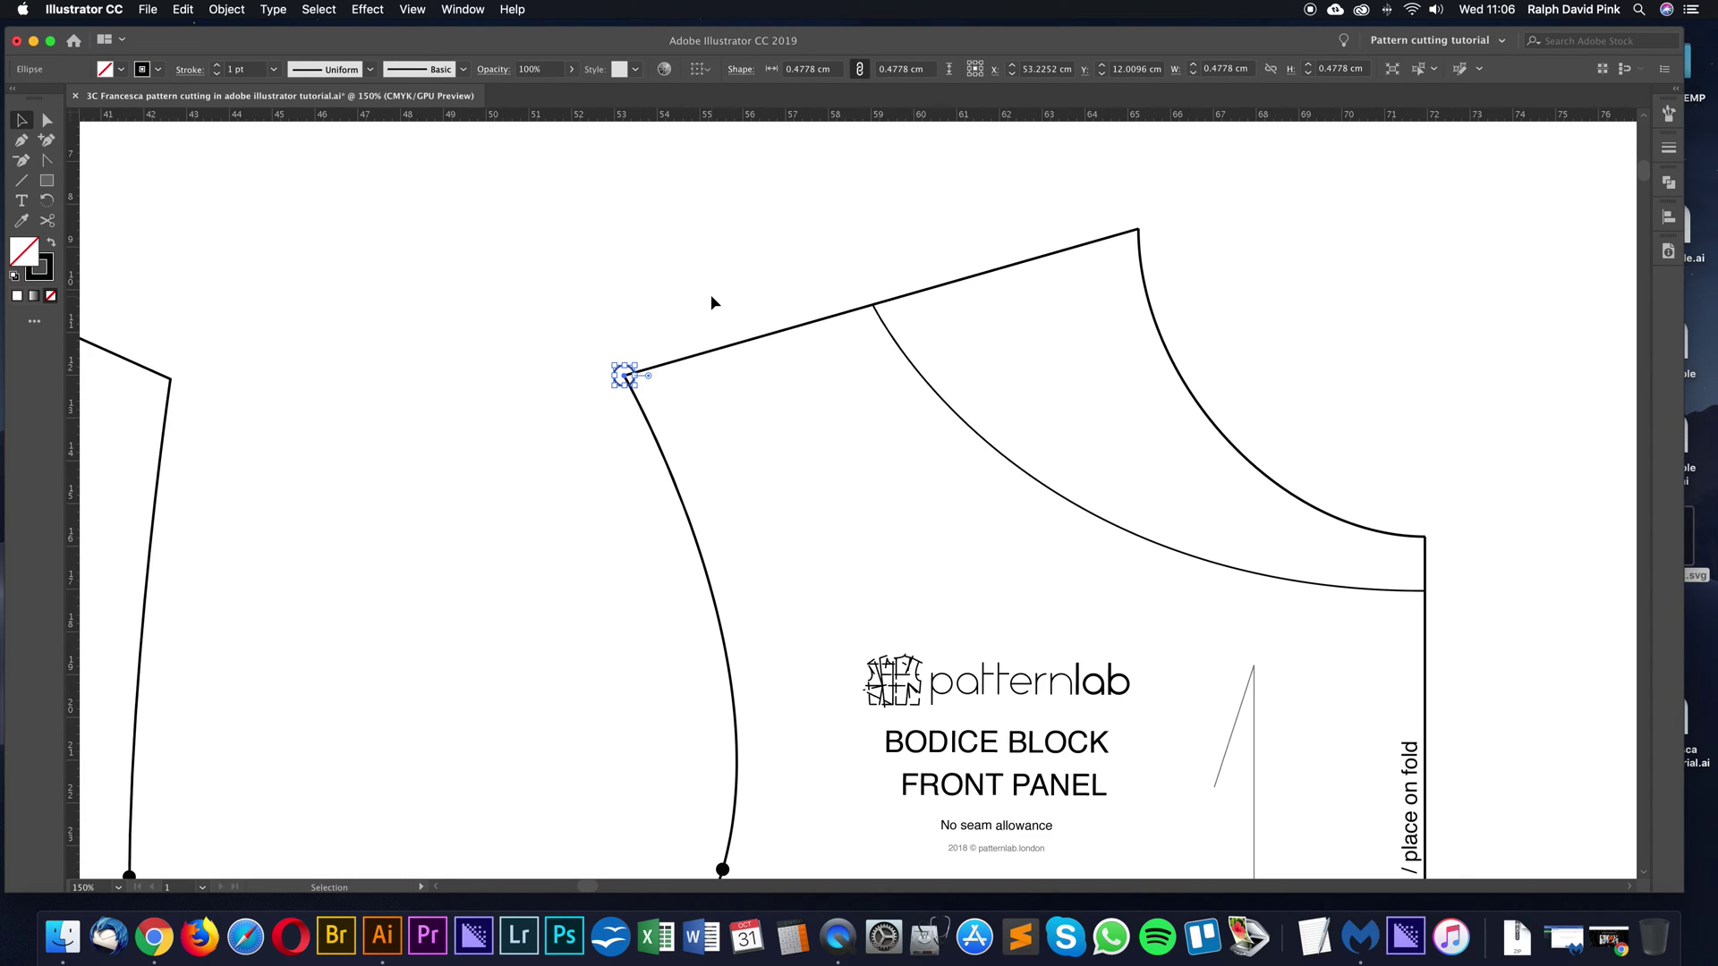
key("Return")
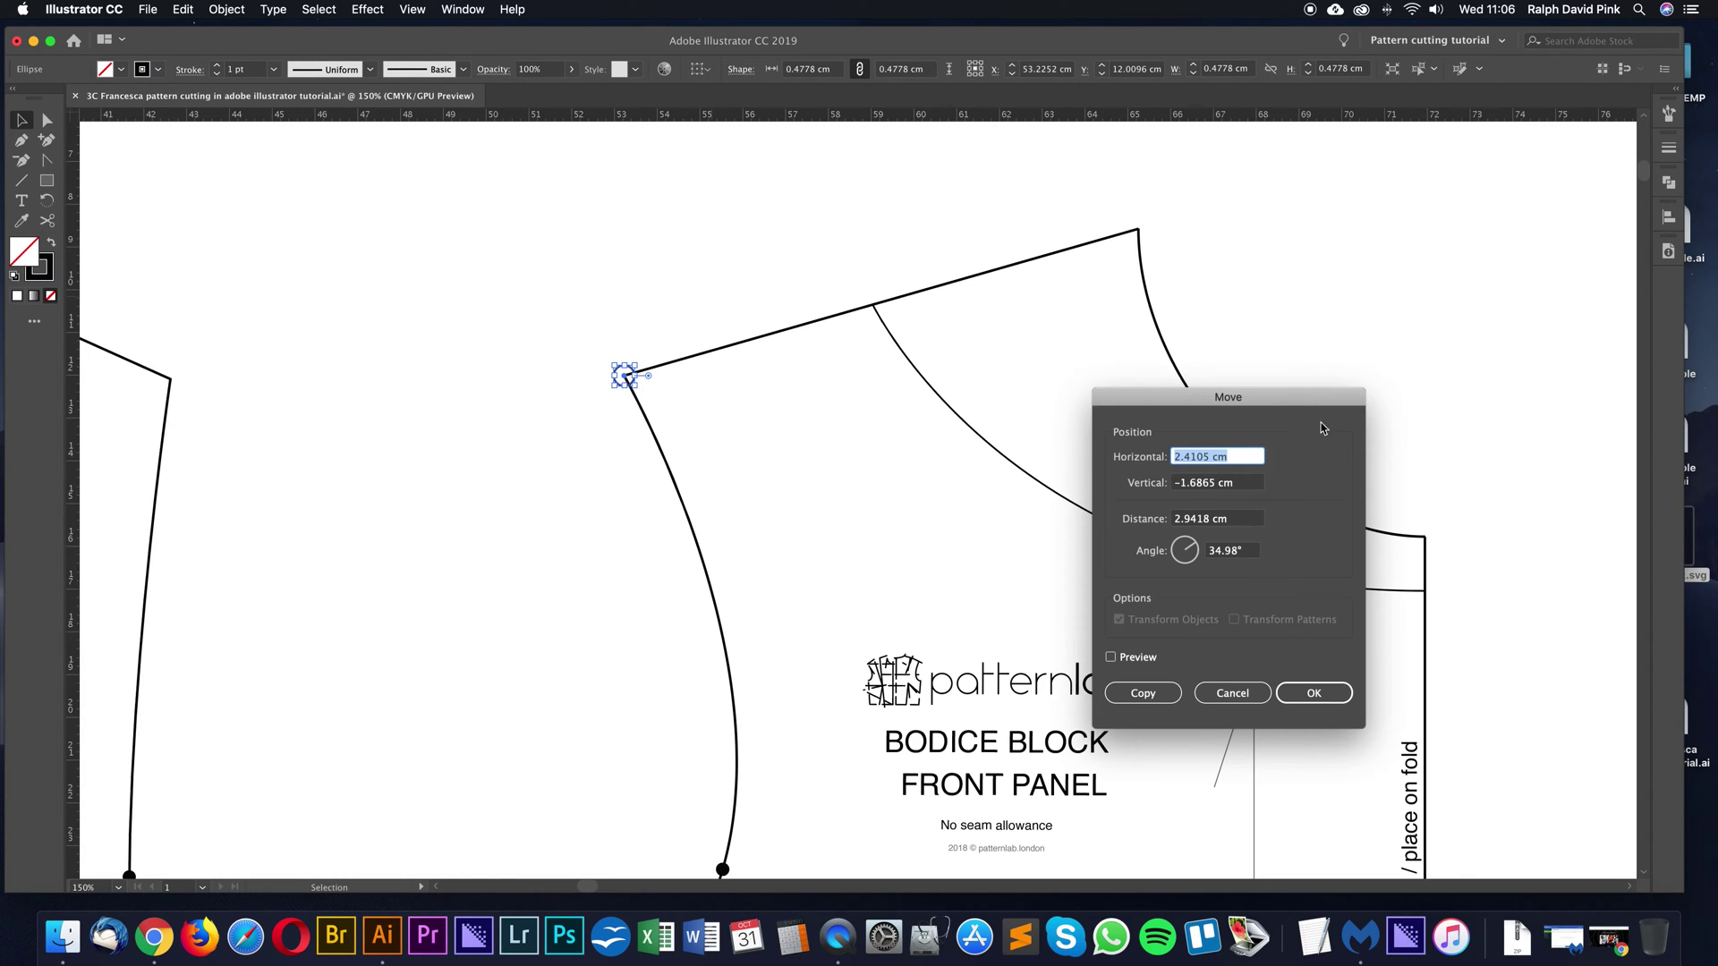
left_click_drag(1284, 408, 577, 526)
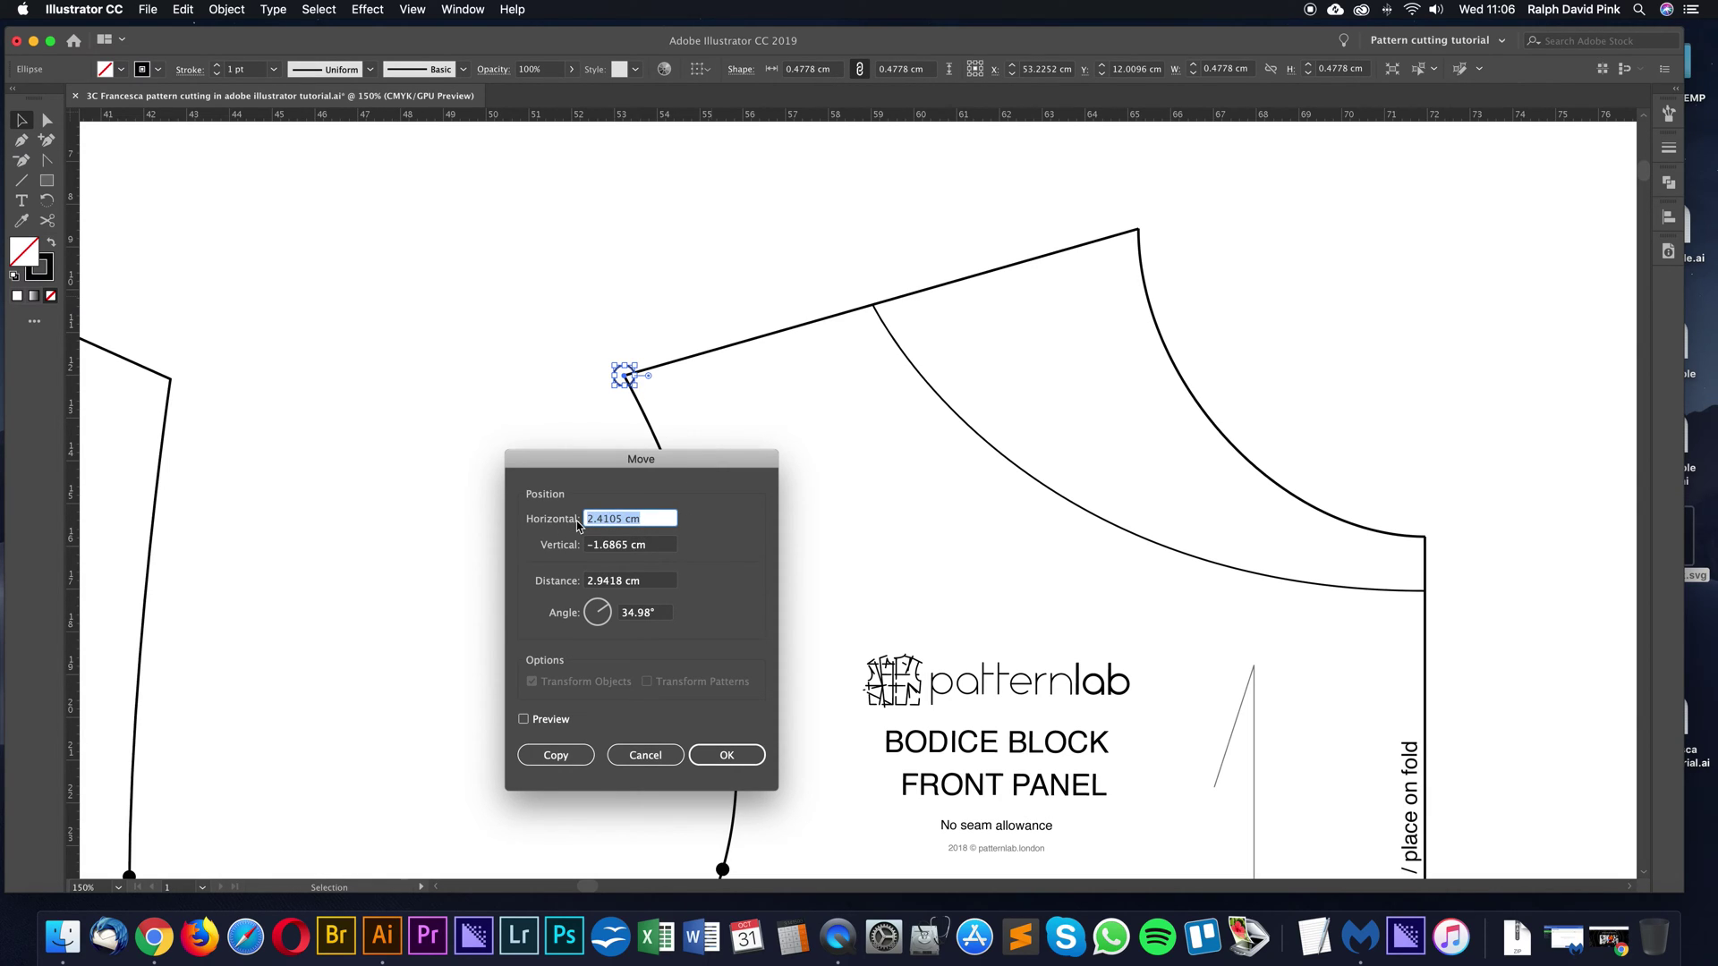
type("5")
left_click(652, 544)
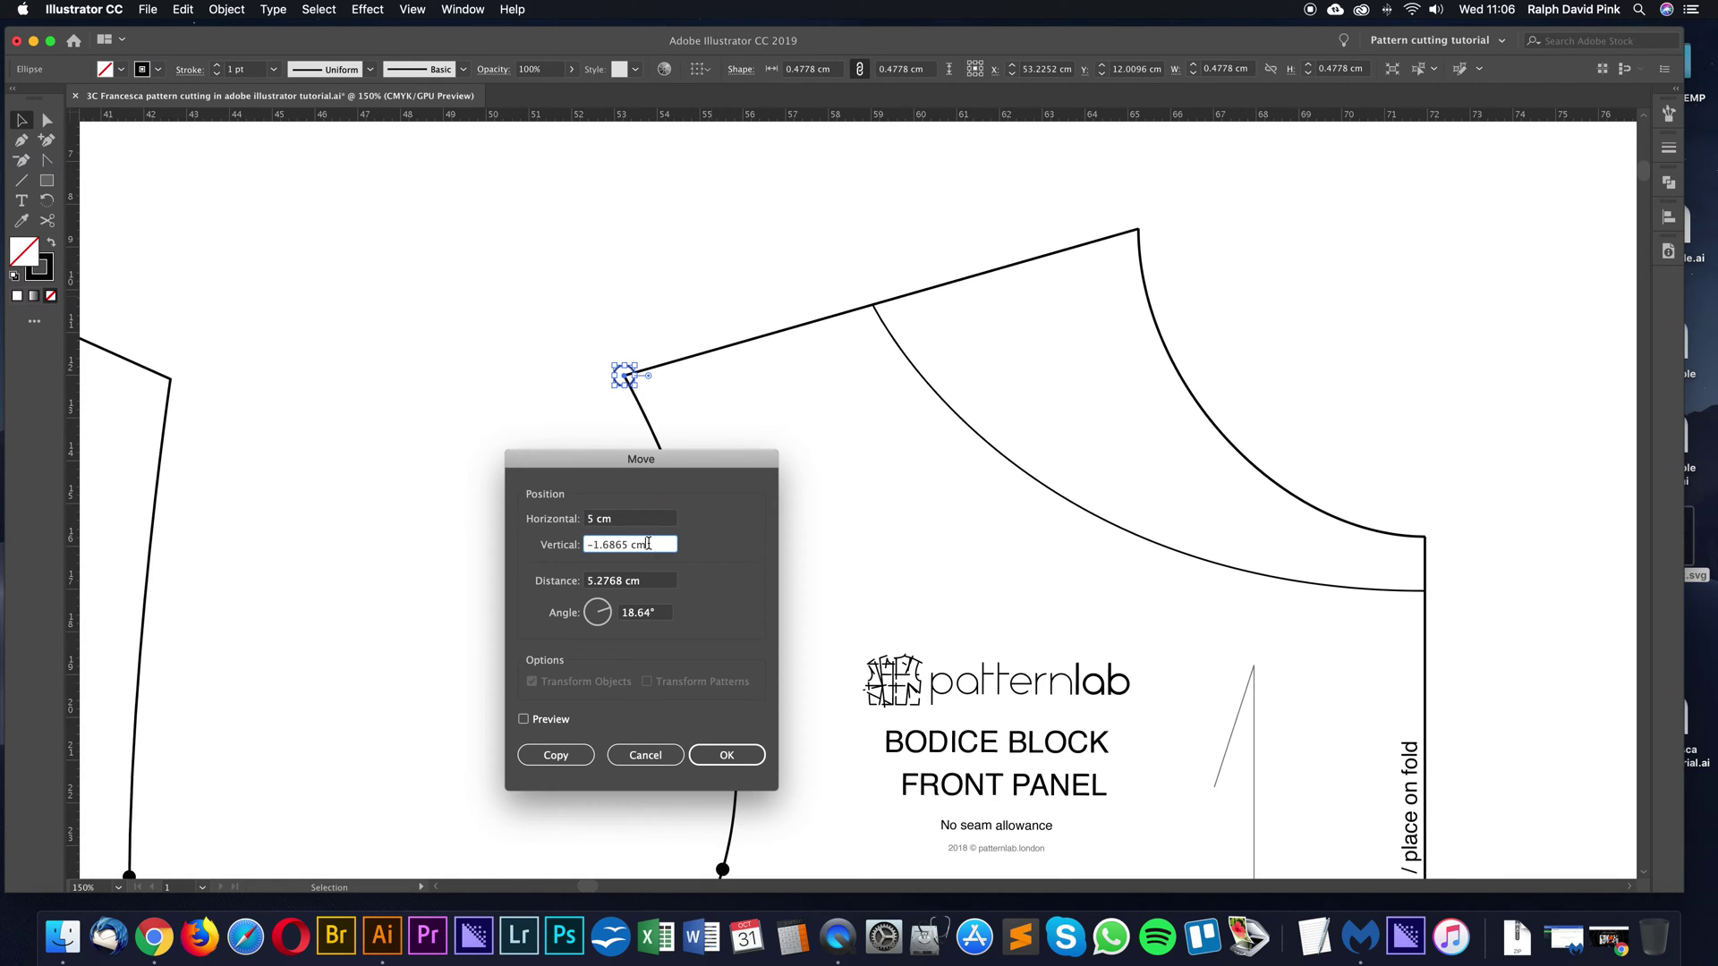
left_click(632, 522)
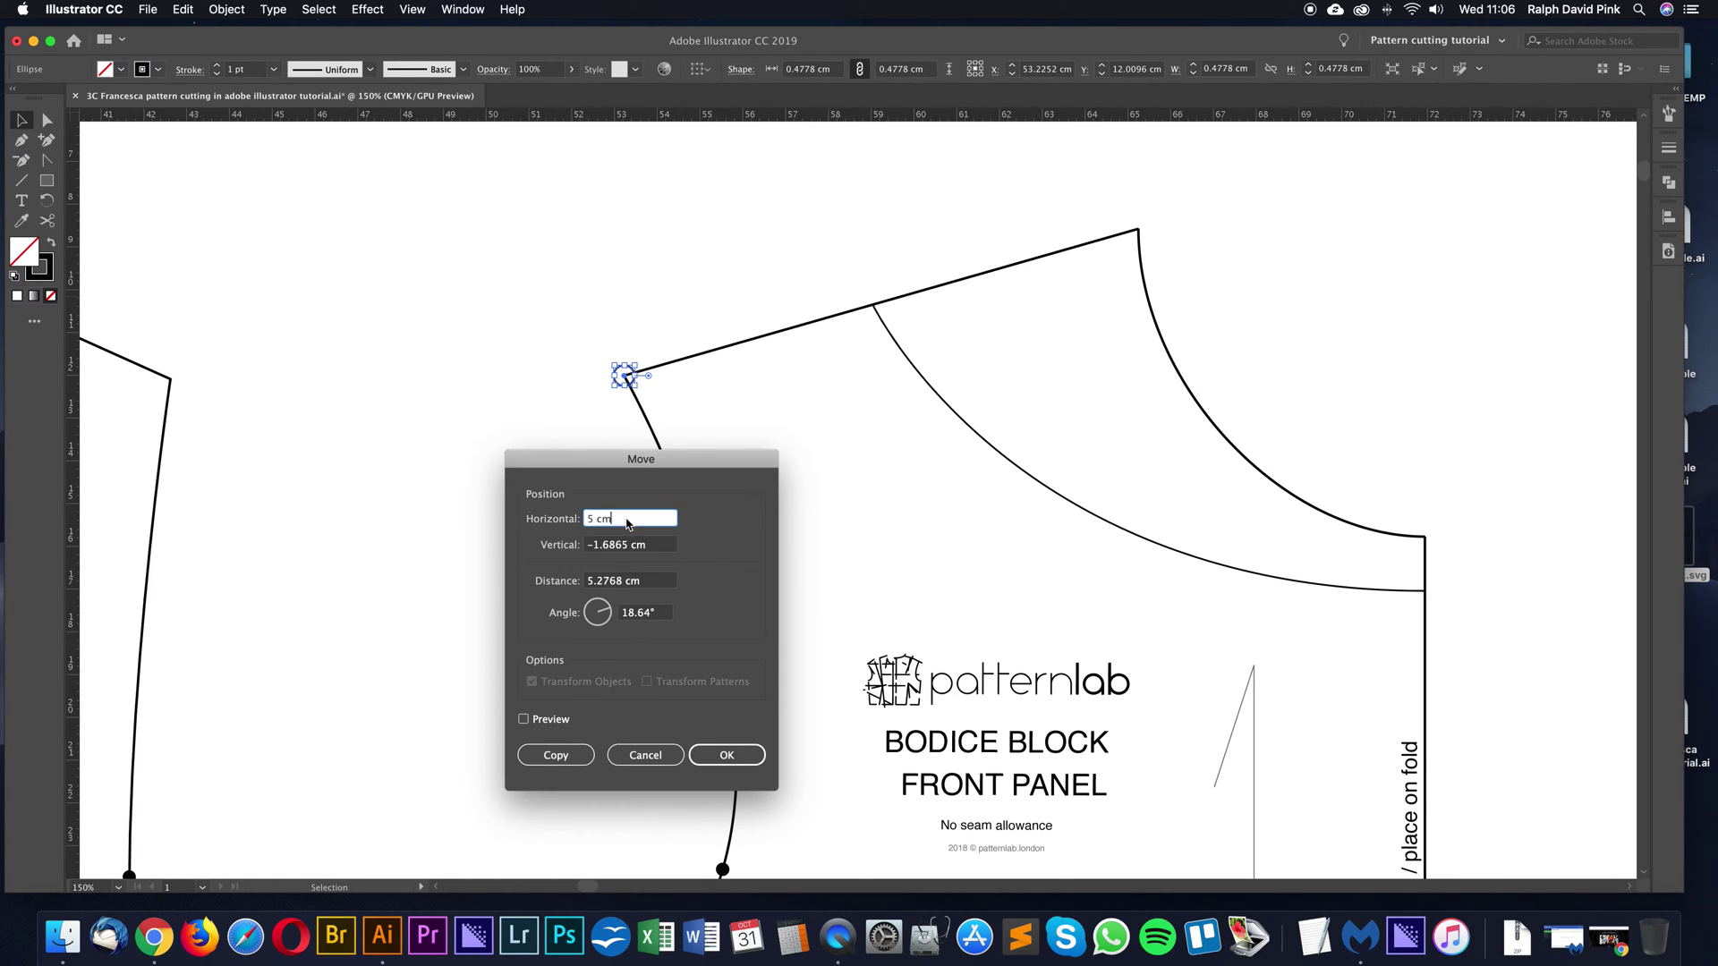
left_click(523, 720)
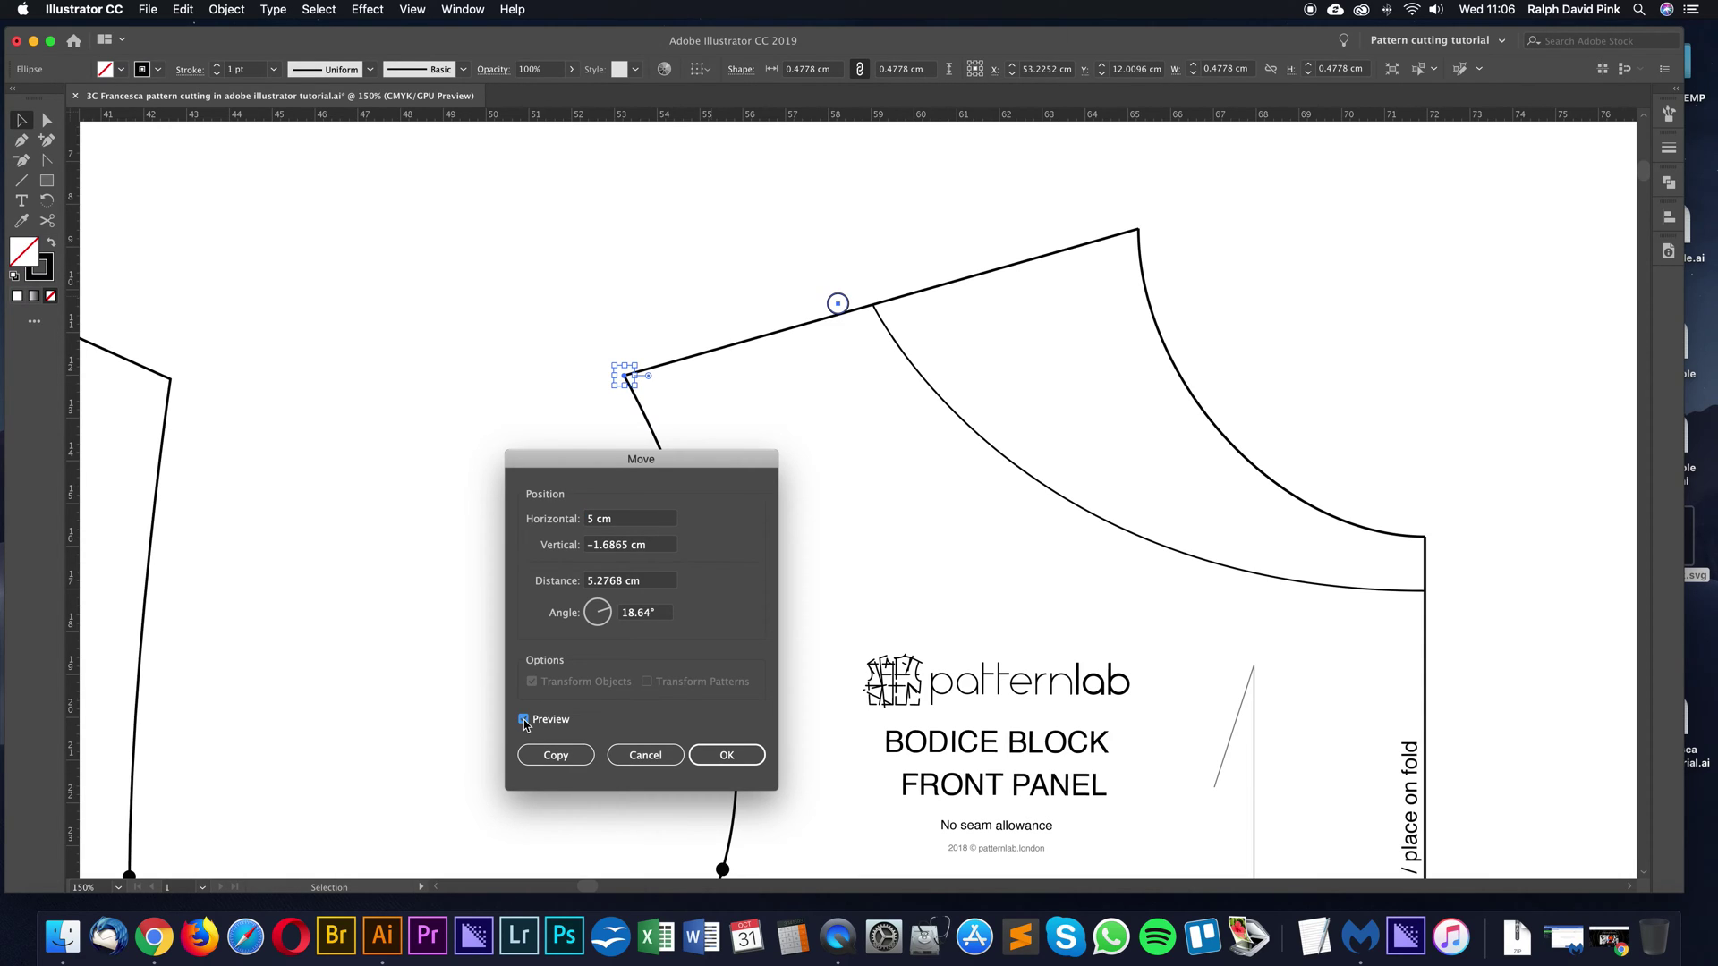
Set the circle's vertical move offset to 0 cm
left_click(614, 519)
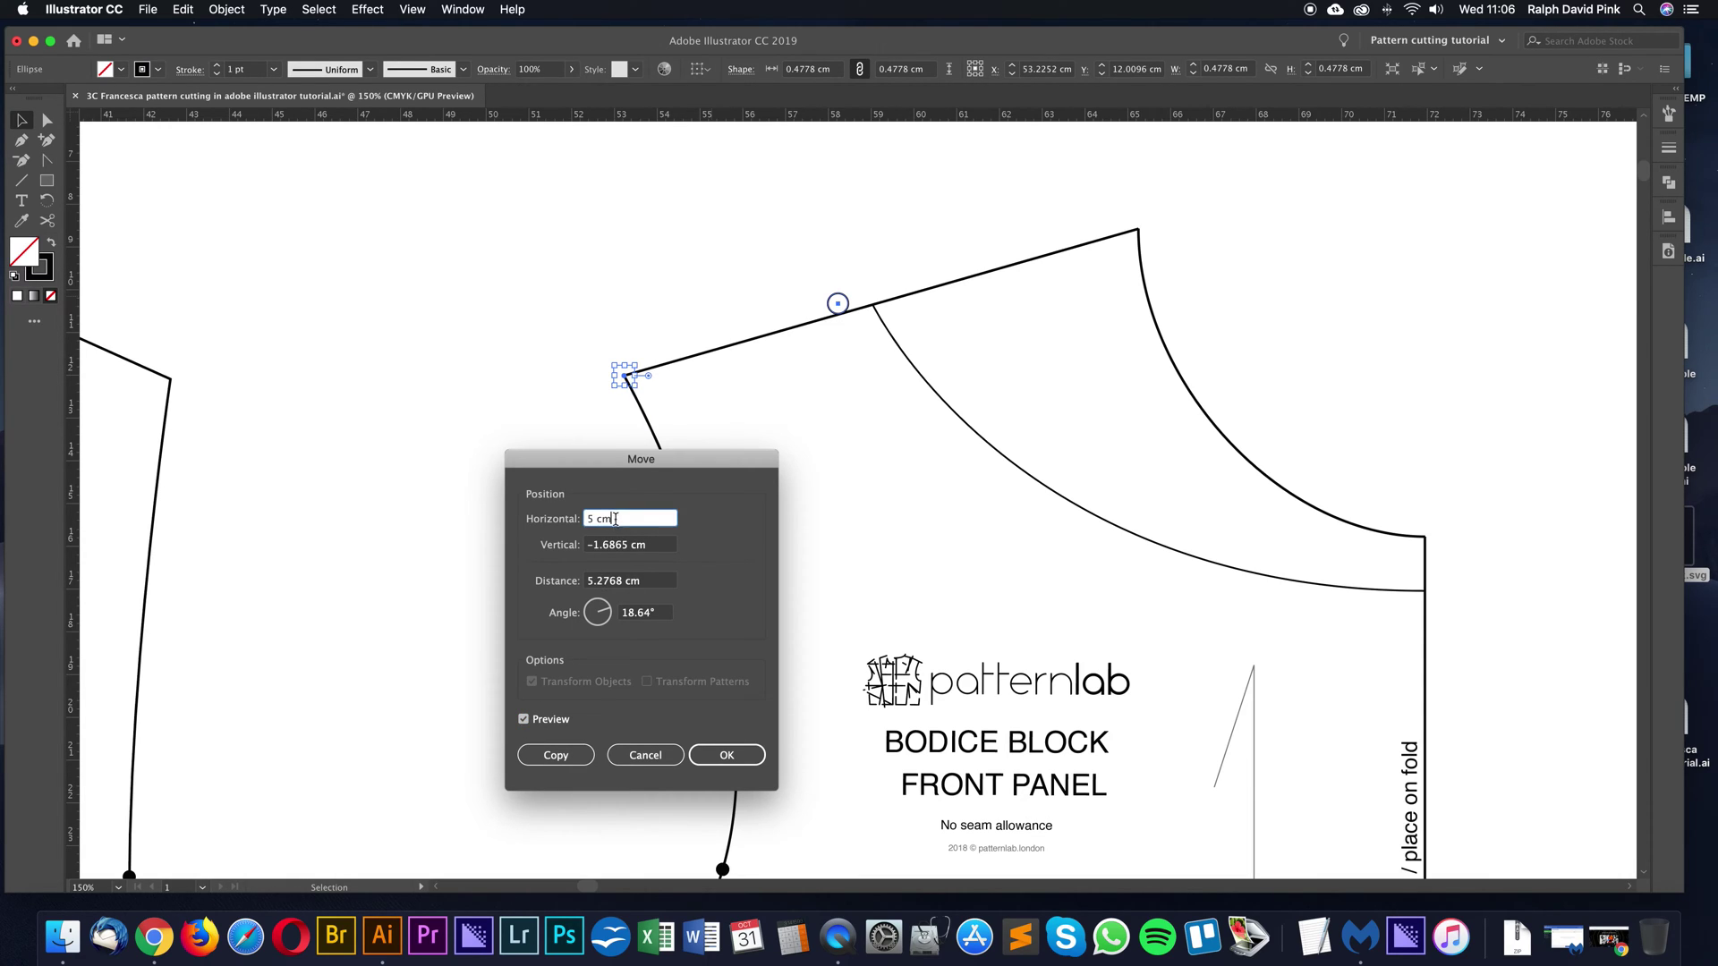
key("Tab")
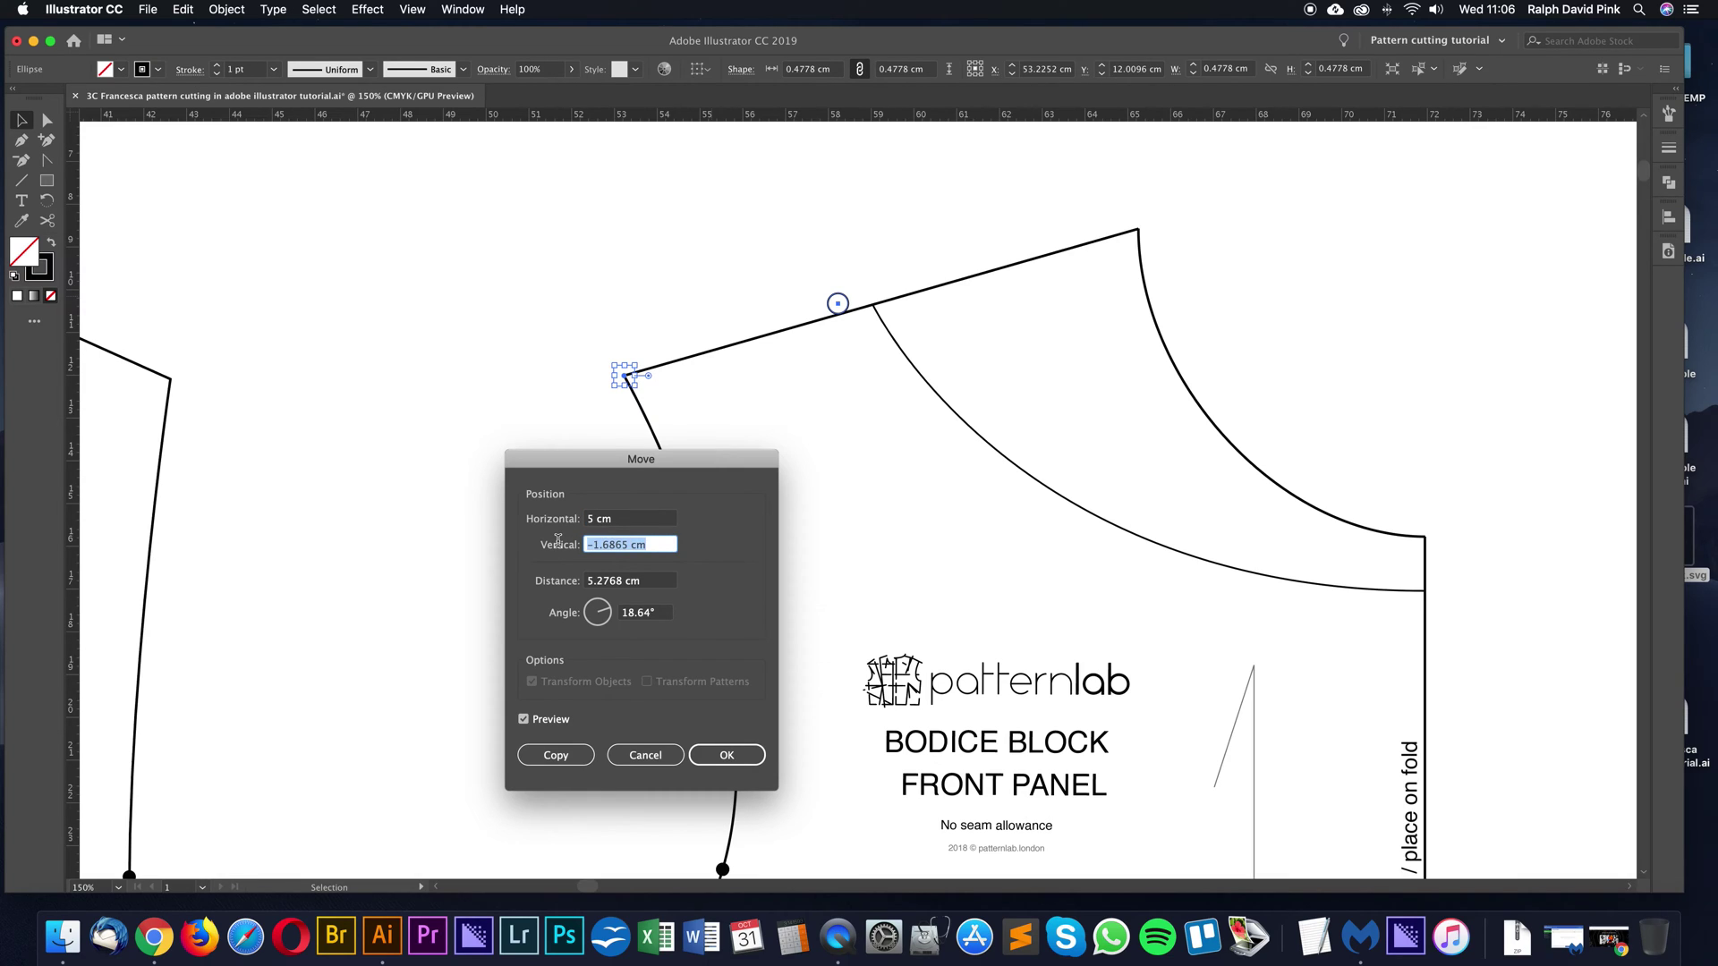
type("0")
Try a horizontal offset of -5 cm for the circle and return it to 5 cm
left_click(631, 519)
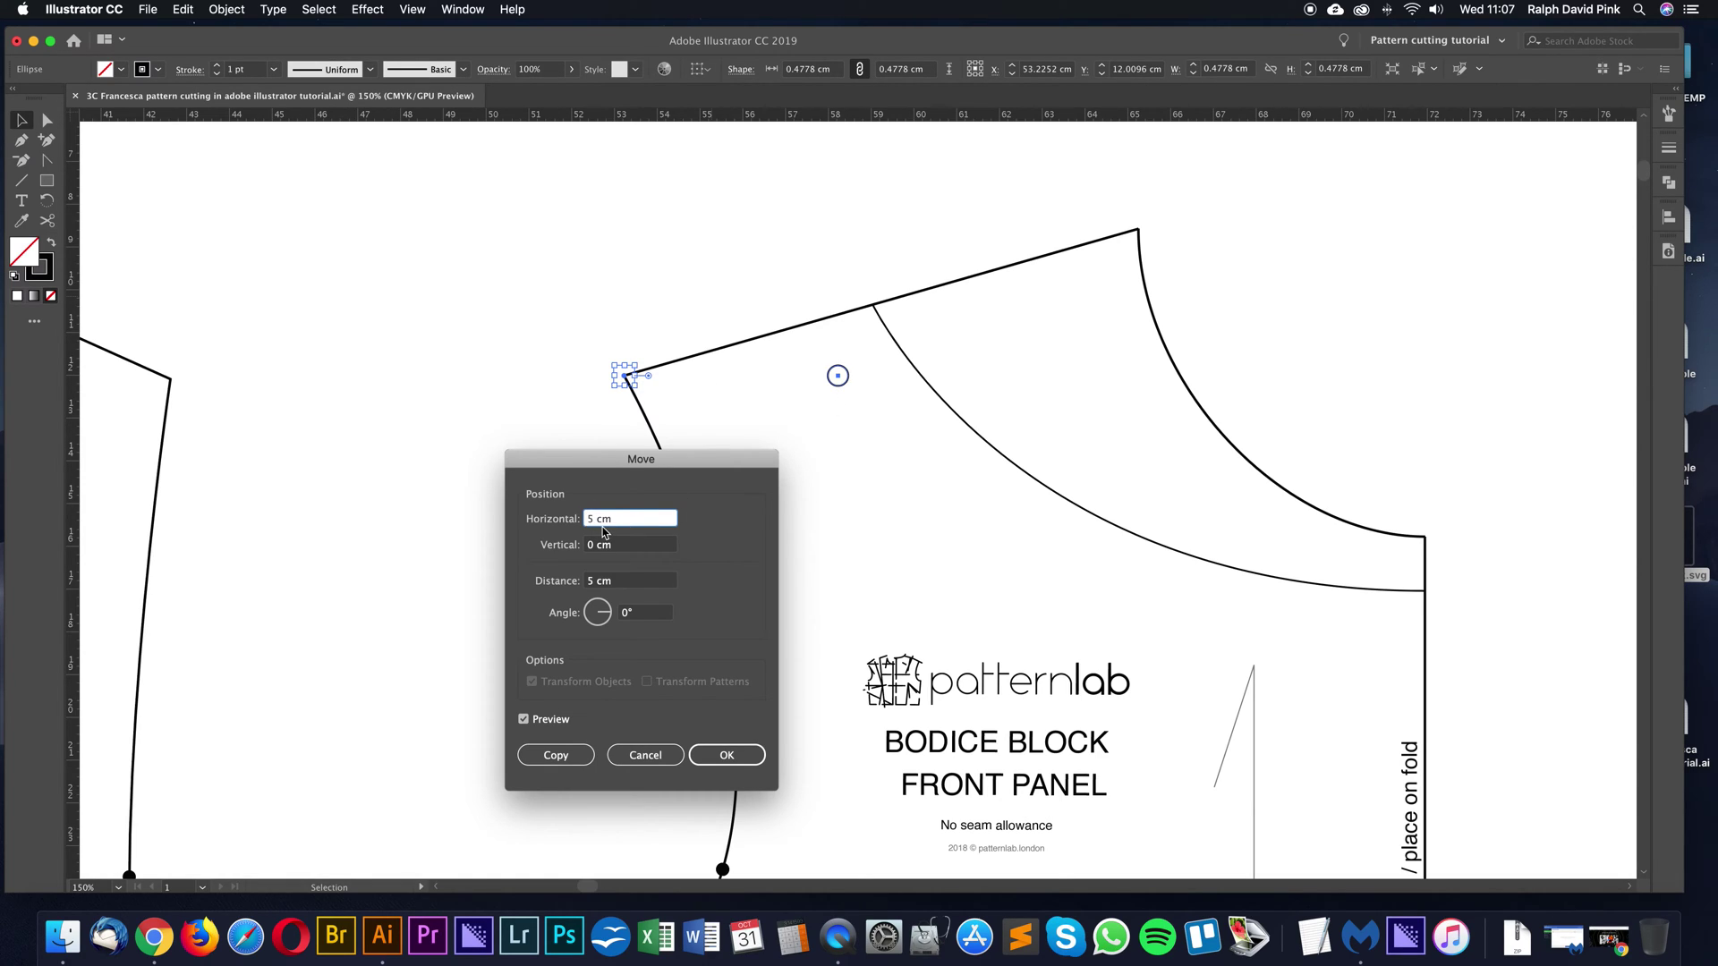
left_click(639, 546)
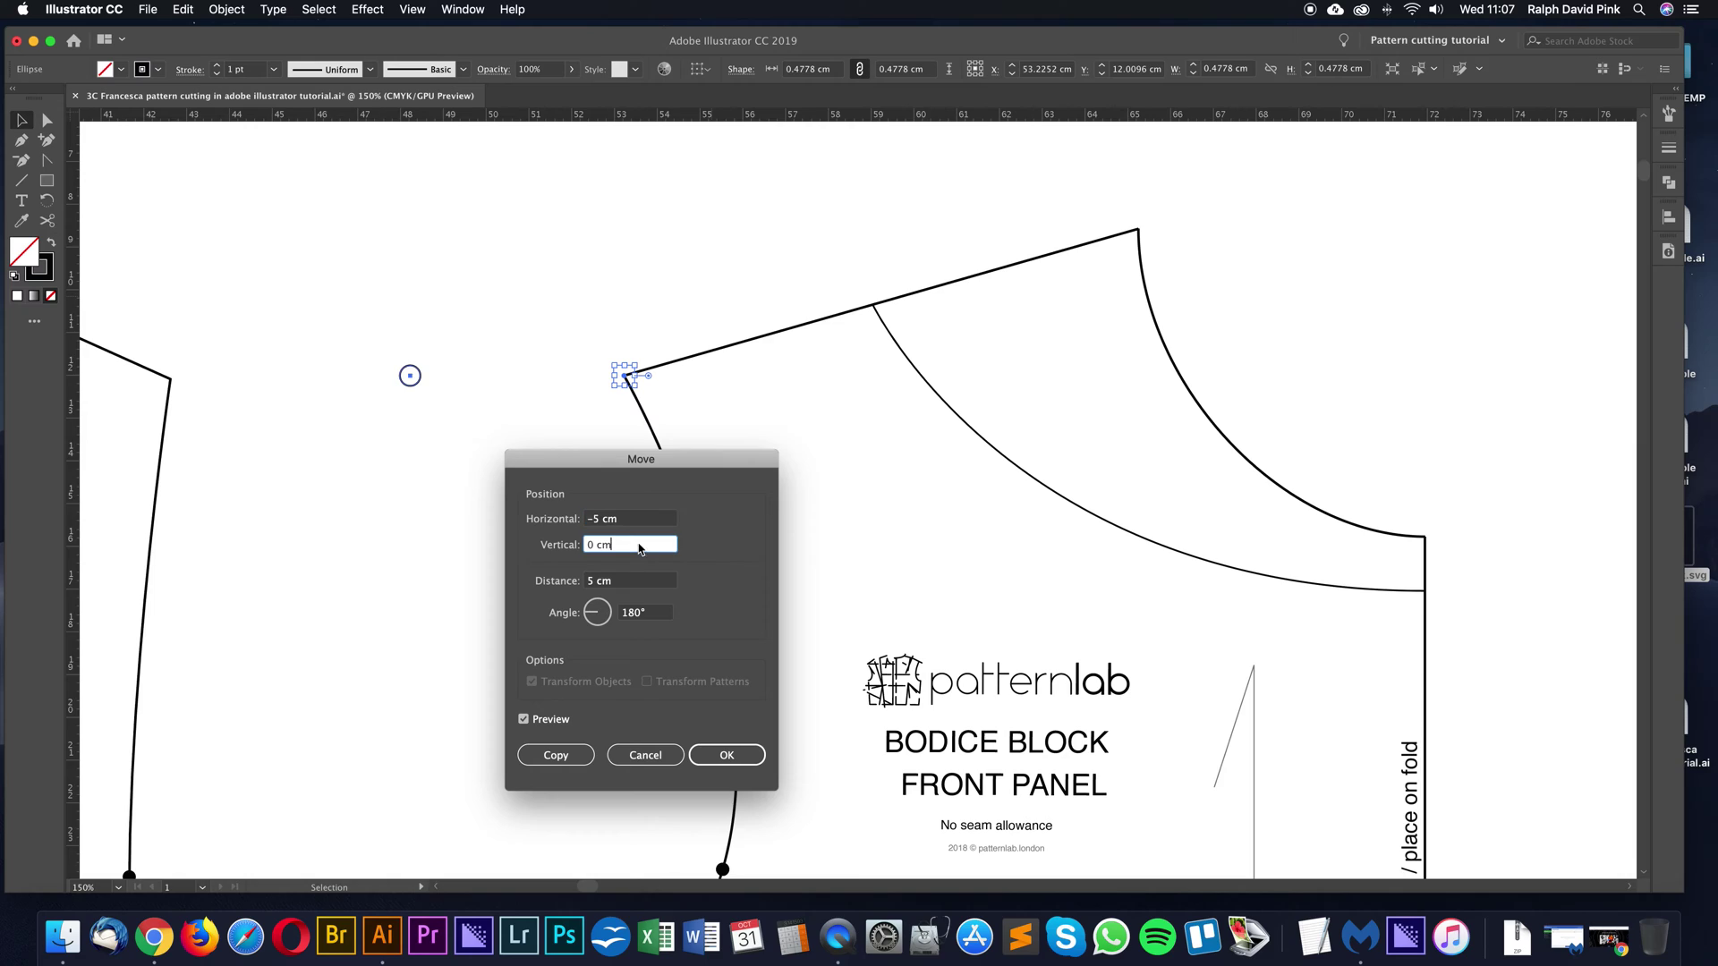
left_click(592, 519)
key("BackSpace")
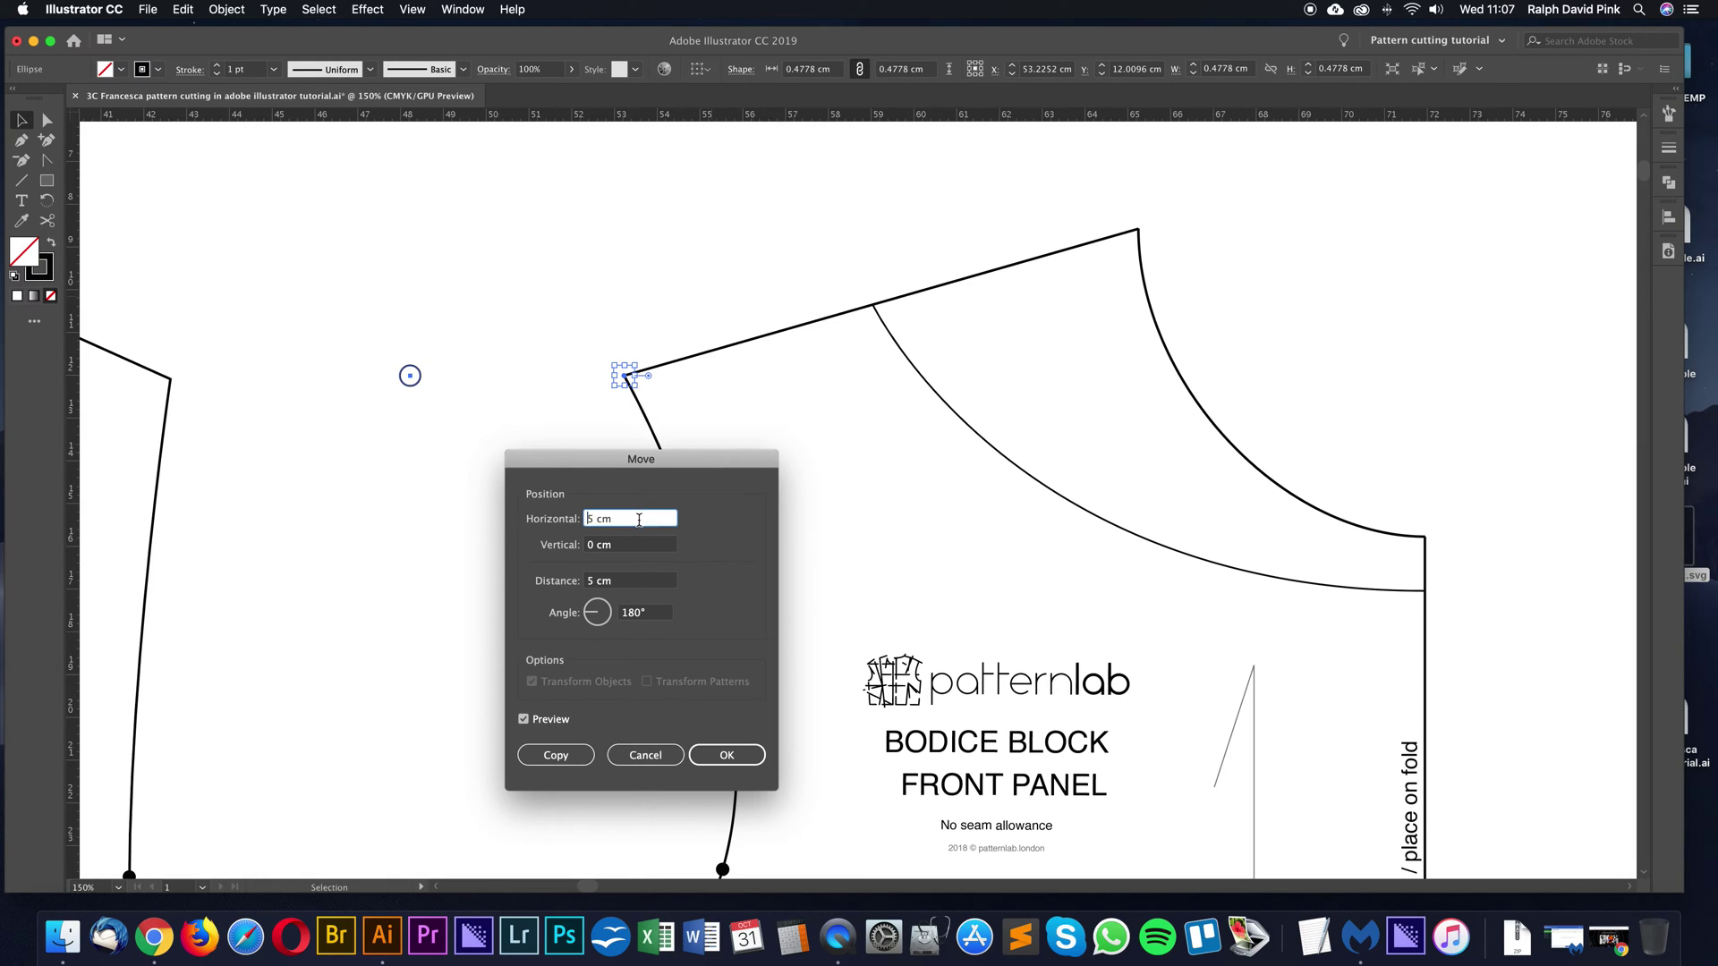
left_click(629, 545)
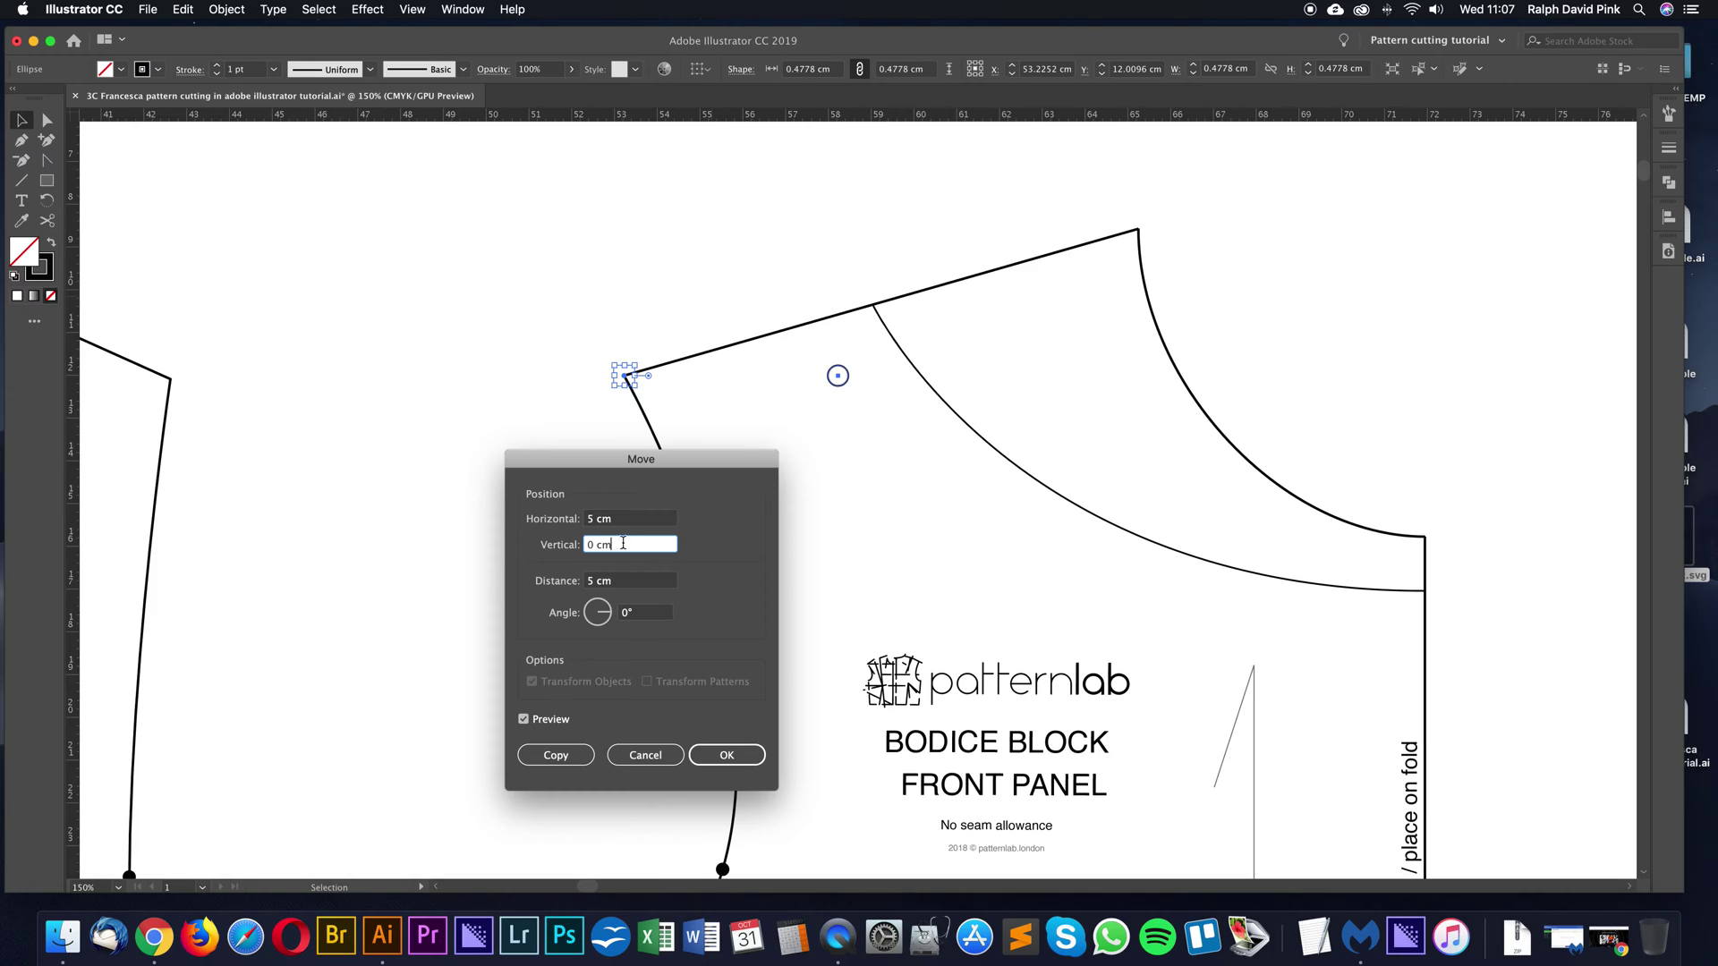
Set the vertical offset to 5 cm and compare the circle's position with the preview off and on
key("shift+Tab")
key("Tab")
type("5")
left_click_drag(707, 466, 1165, 439)
left_click(982, 692)
left_click(982, 693)
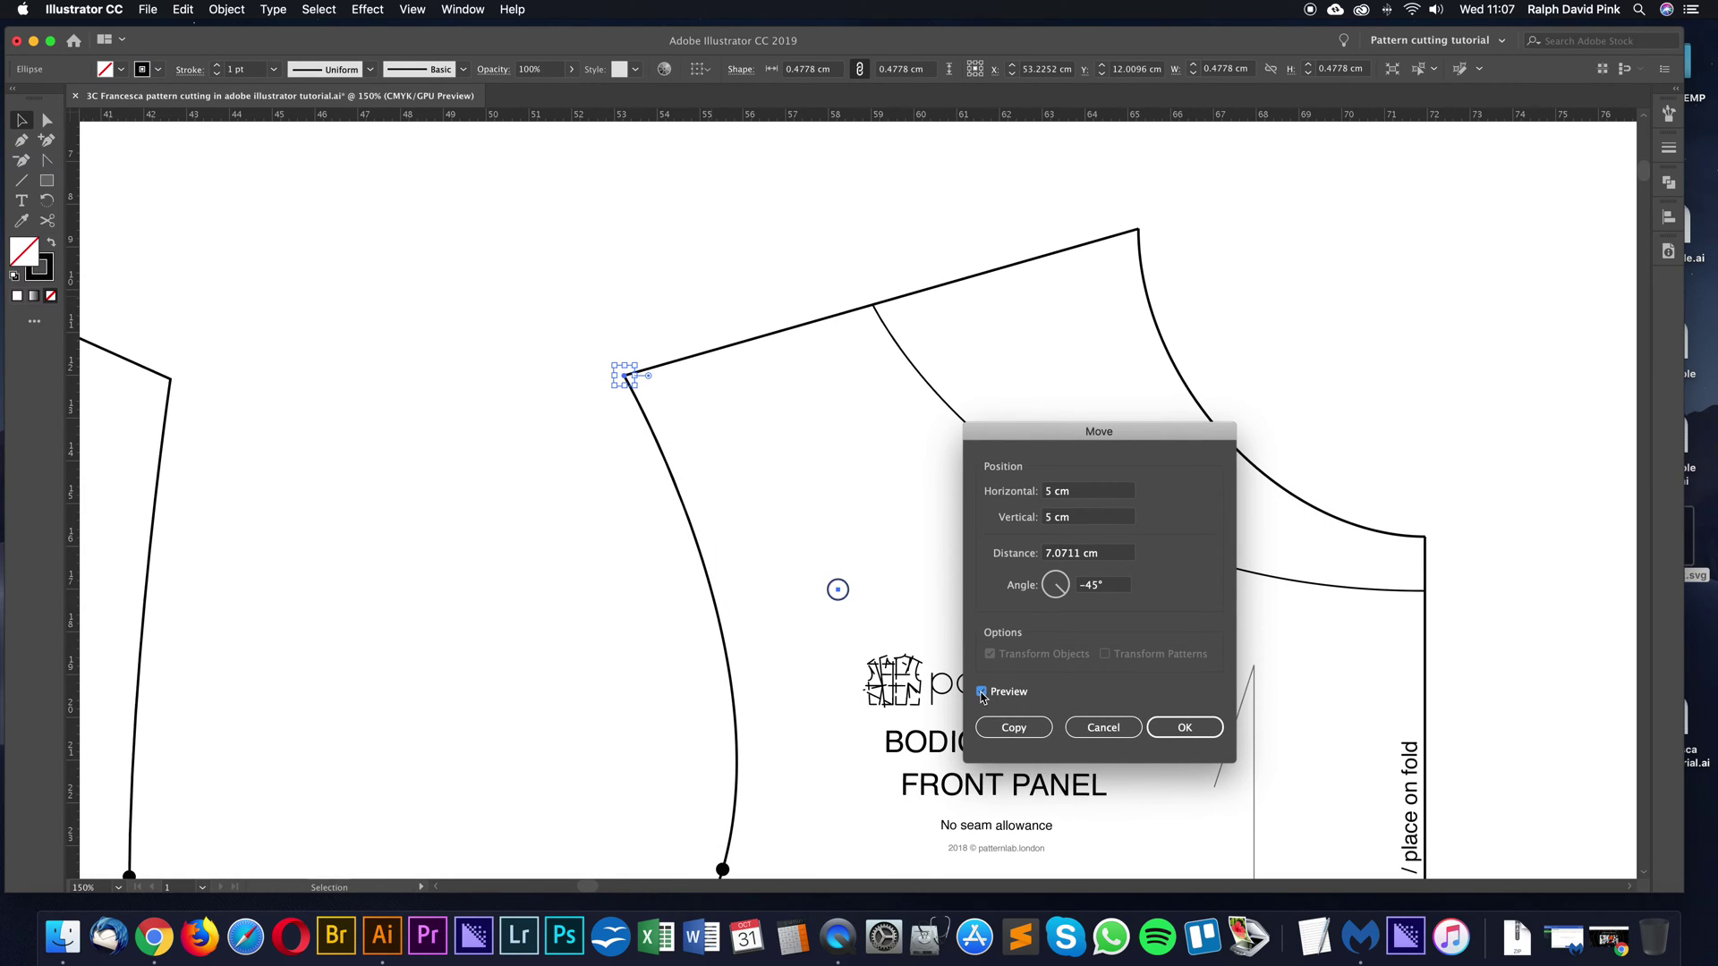
Set the horizontal offset to 0 cm and preview vertical offsets of -5 cm and 5 cm
left_click(1079, 492)
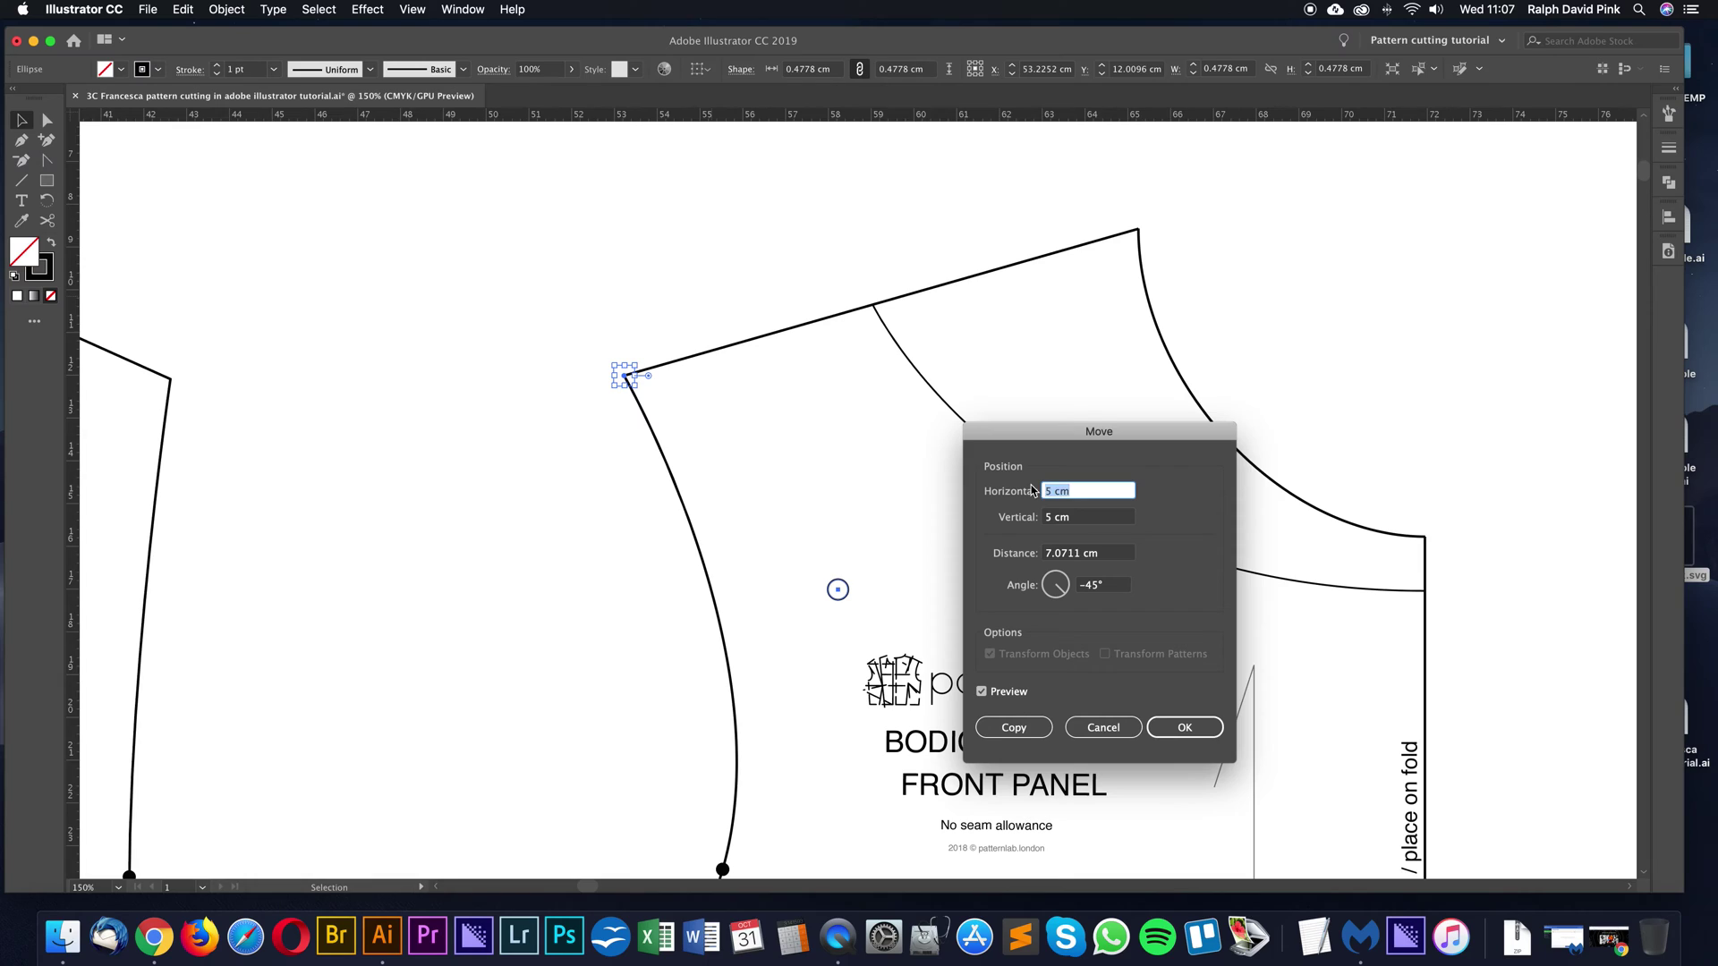
type("0")
left_click(1086, 518)
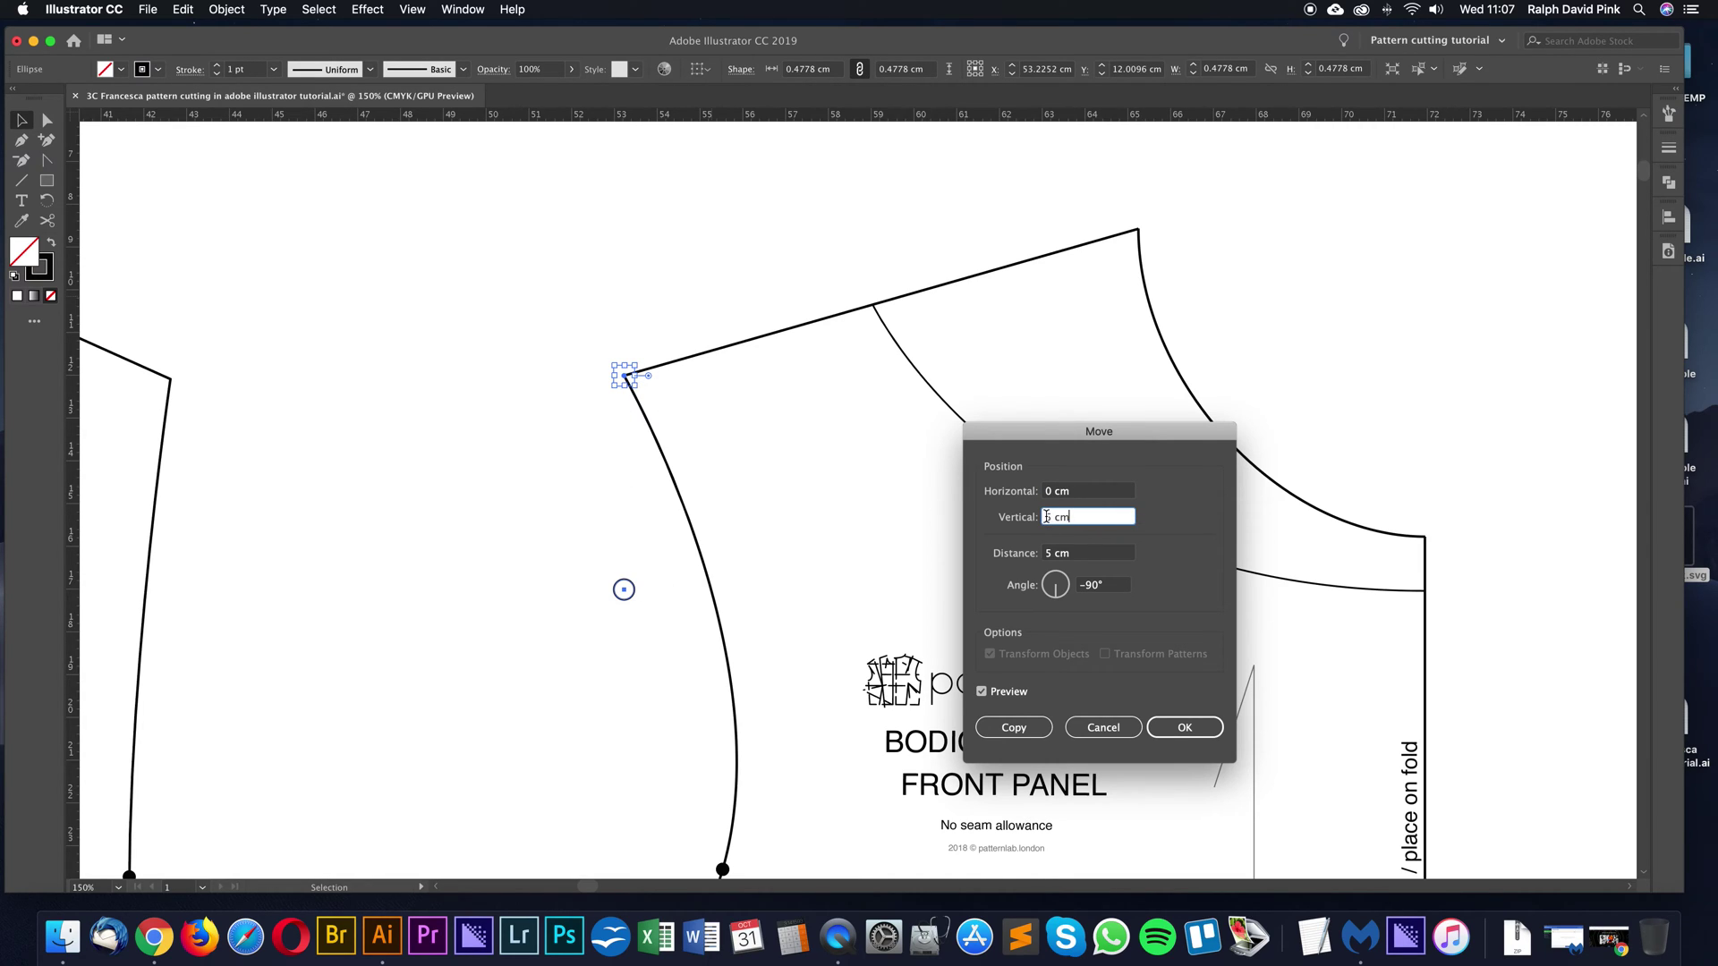
type("-")
left_click(1105, 493)
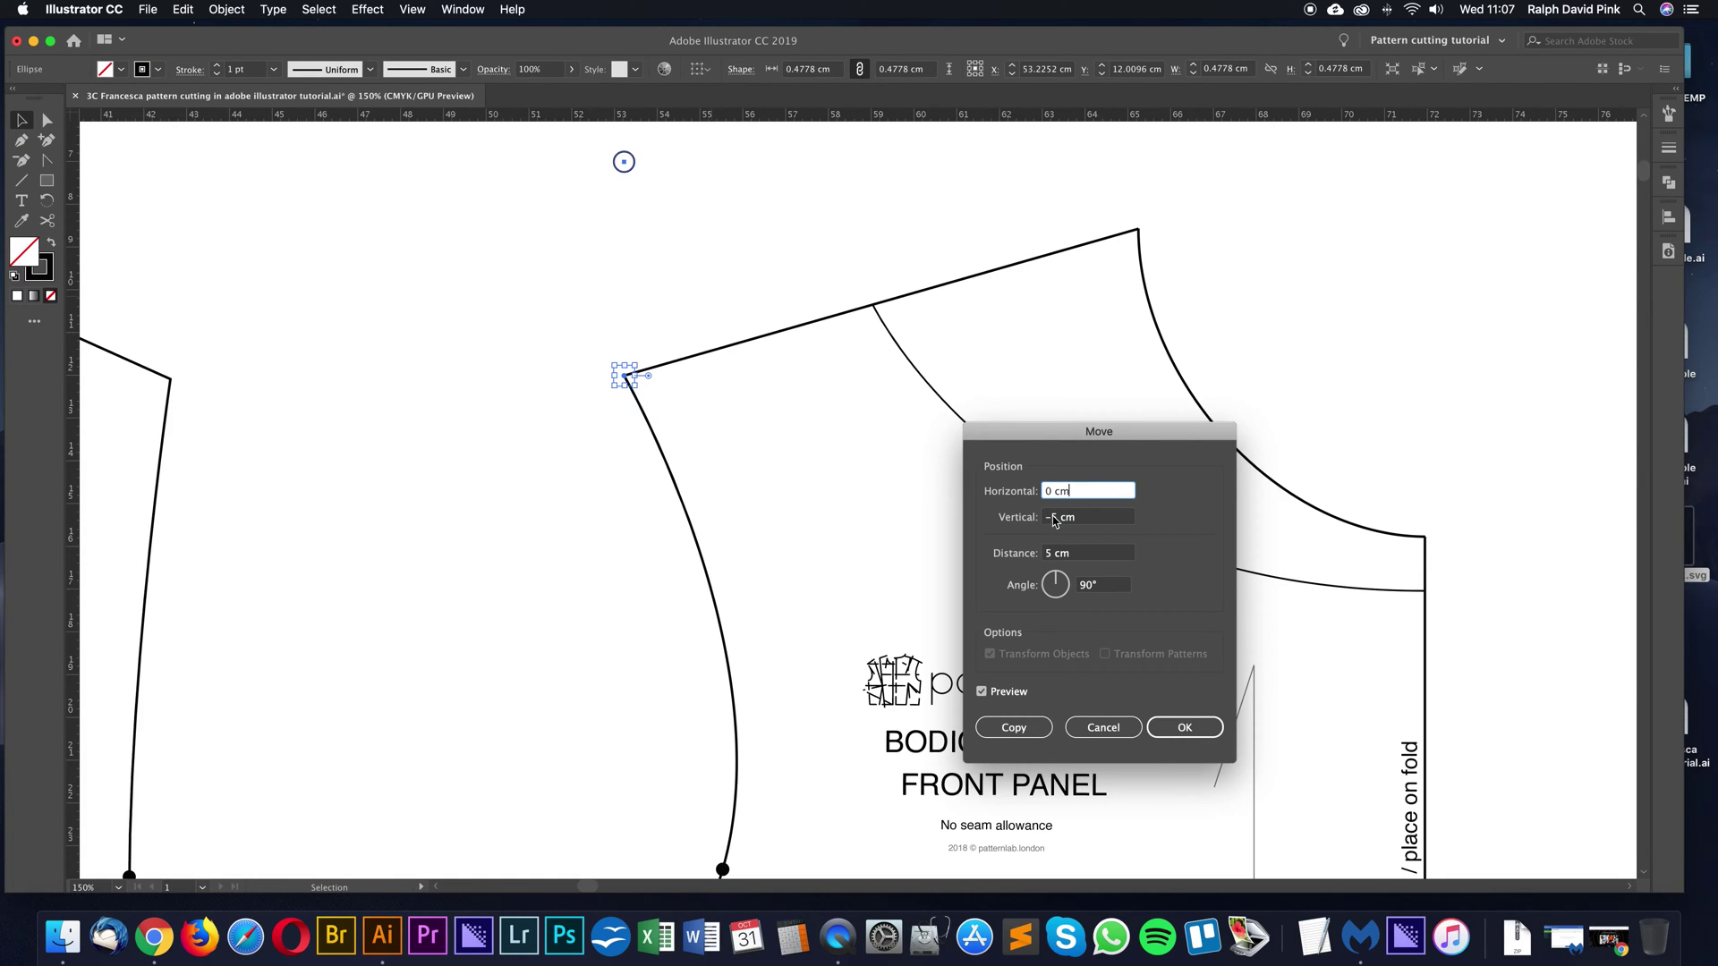
left_click_drag(1051, 520, 1038, 519)
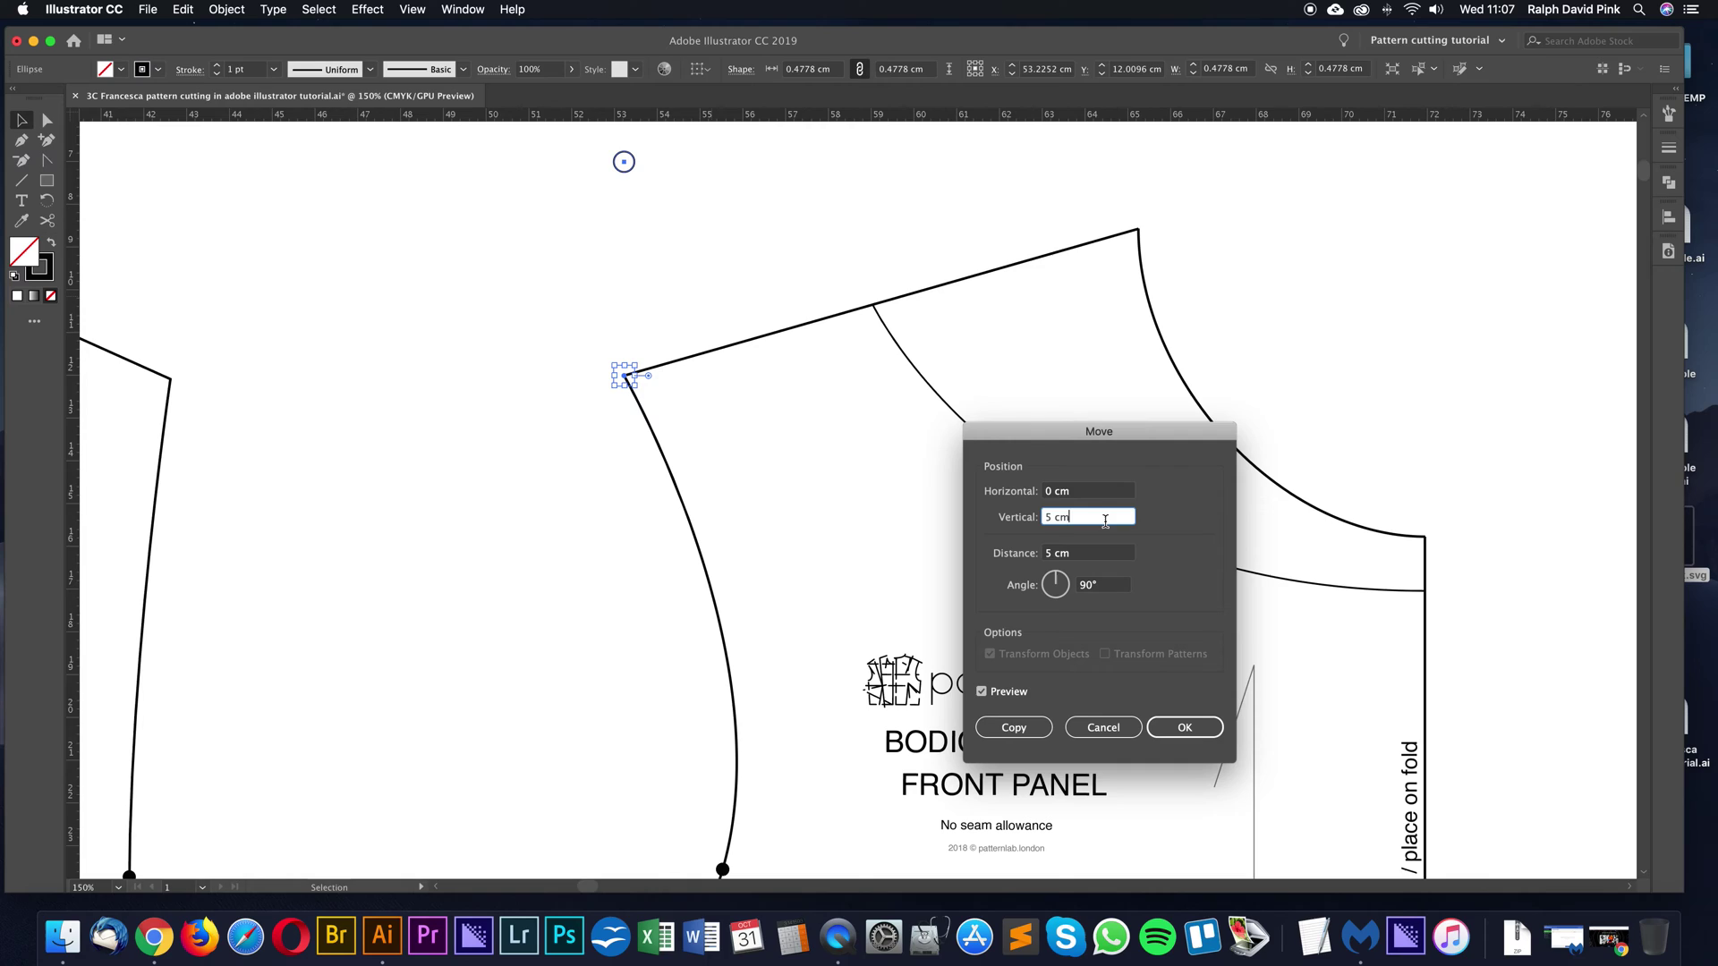
left_click(1102, 490)
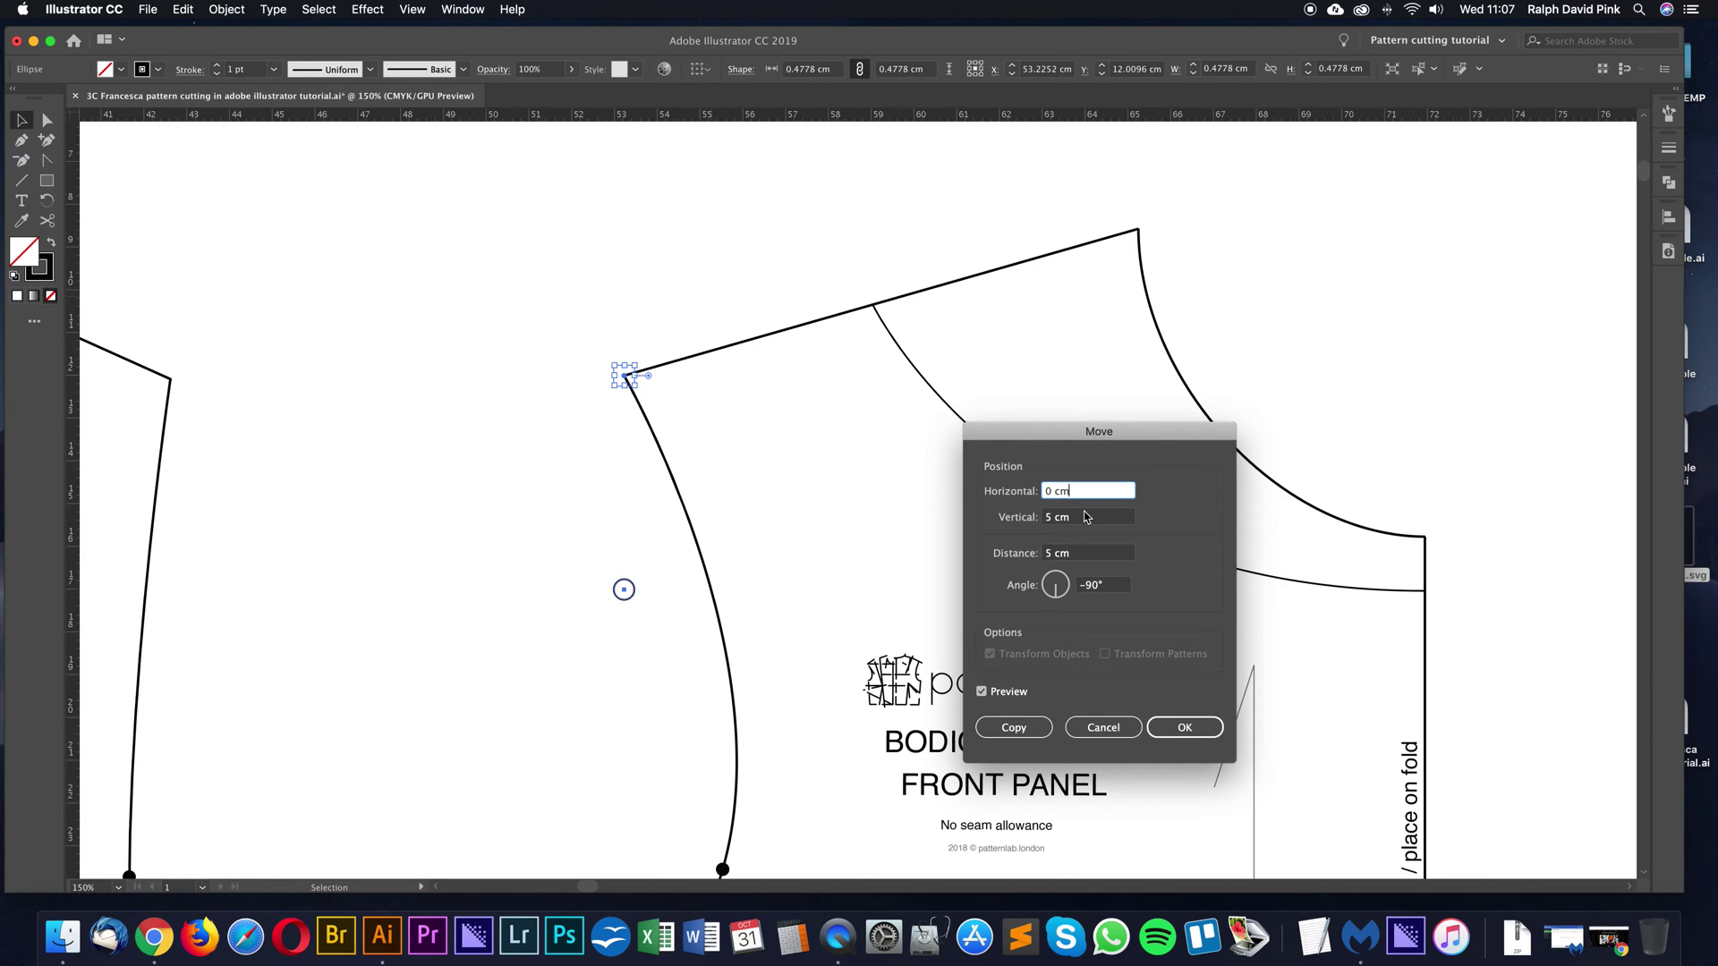
Reset the circle's vertical offset to 0 cm
left_click_drag(1087, 517, 1009, 516)
key("BackSpace")
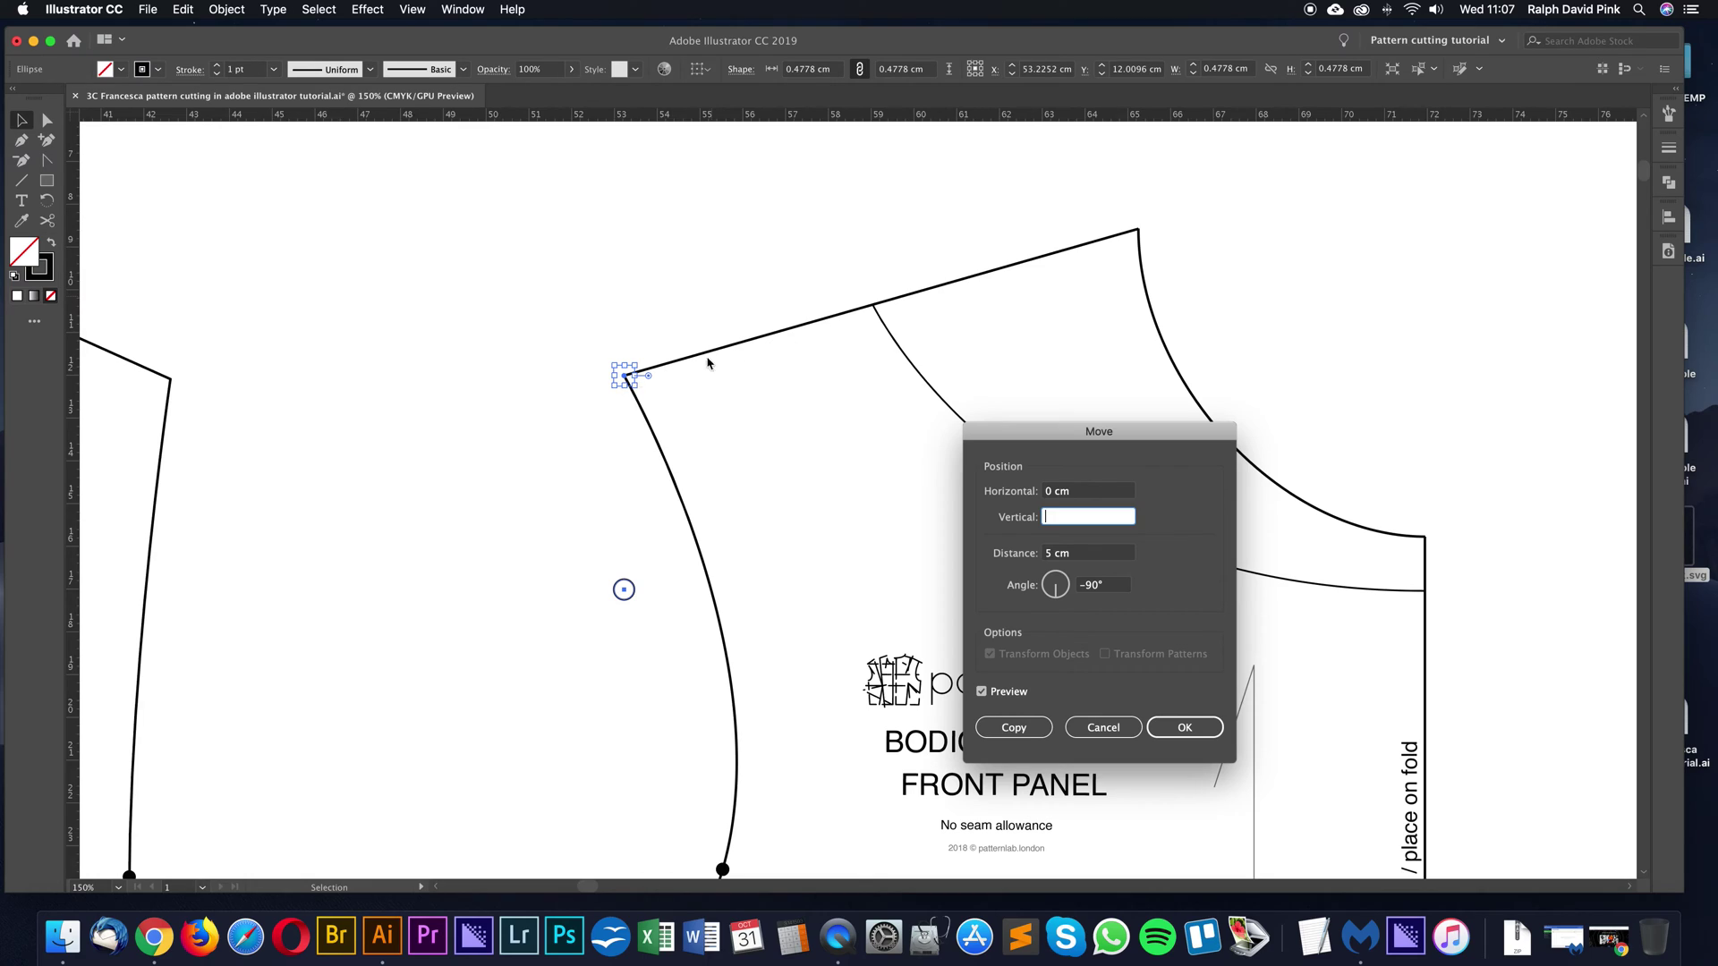
left_click(1080, 493)
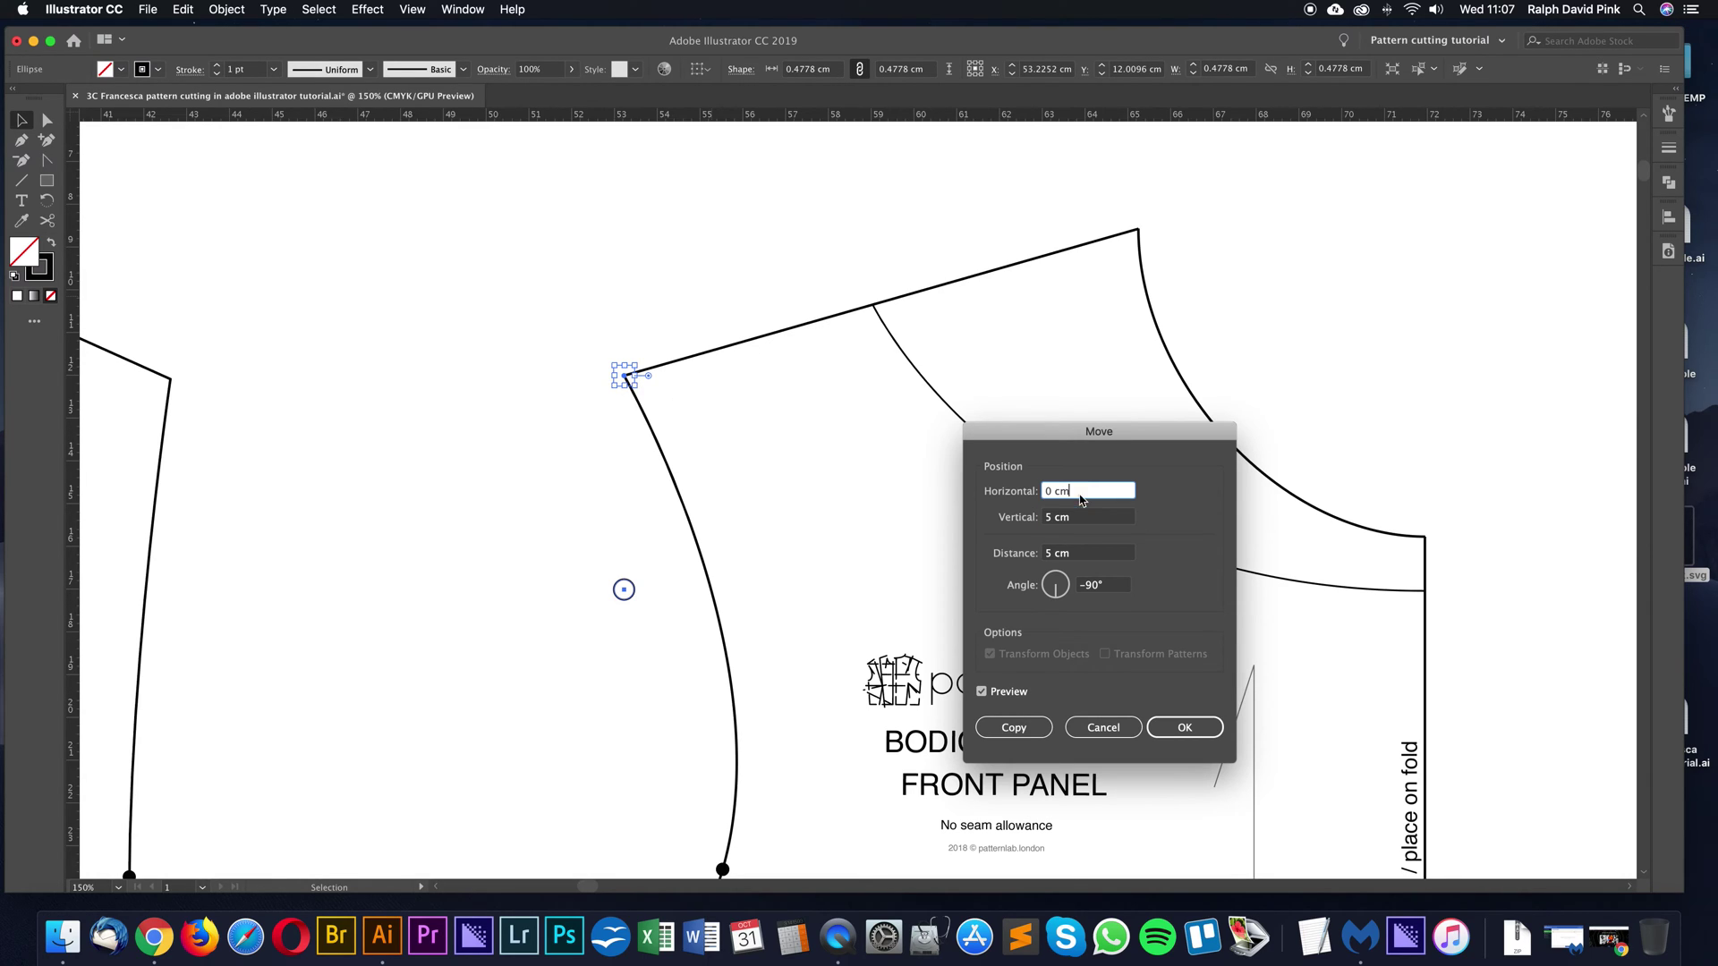
left_click(1092, 519)
double_click(1097, 519)
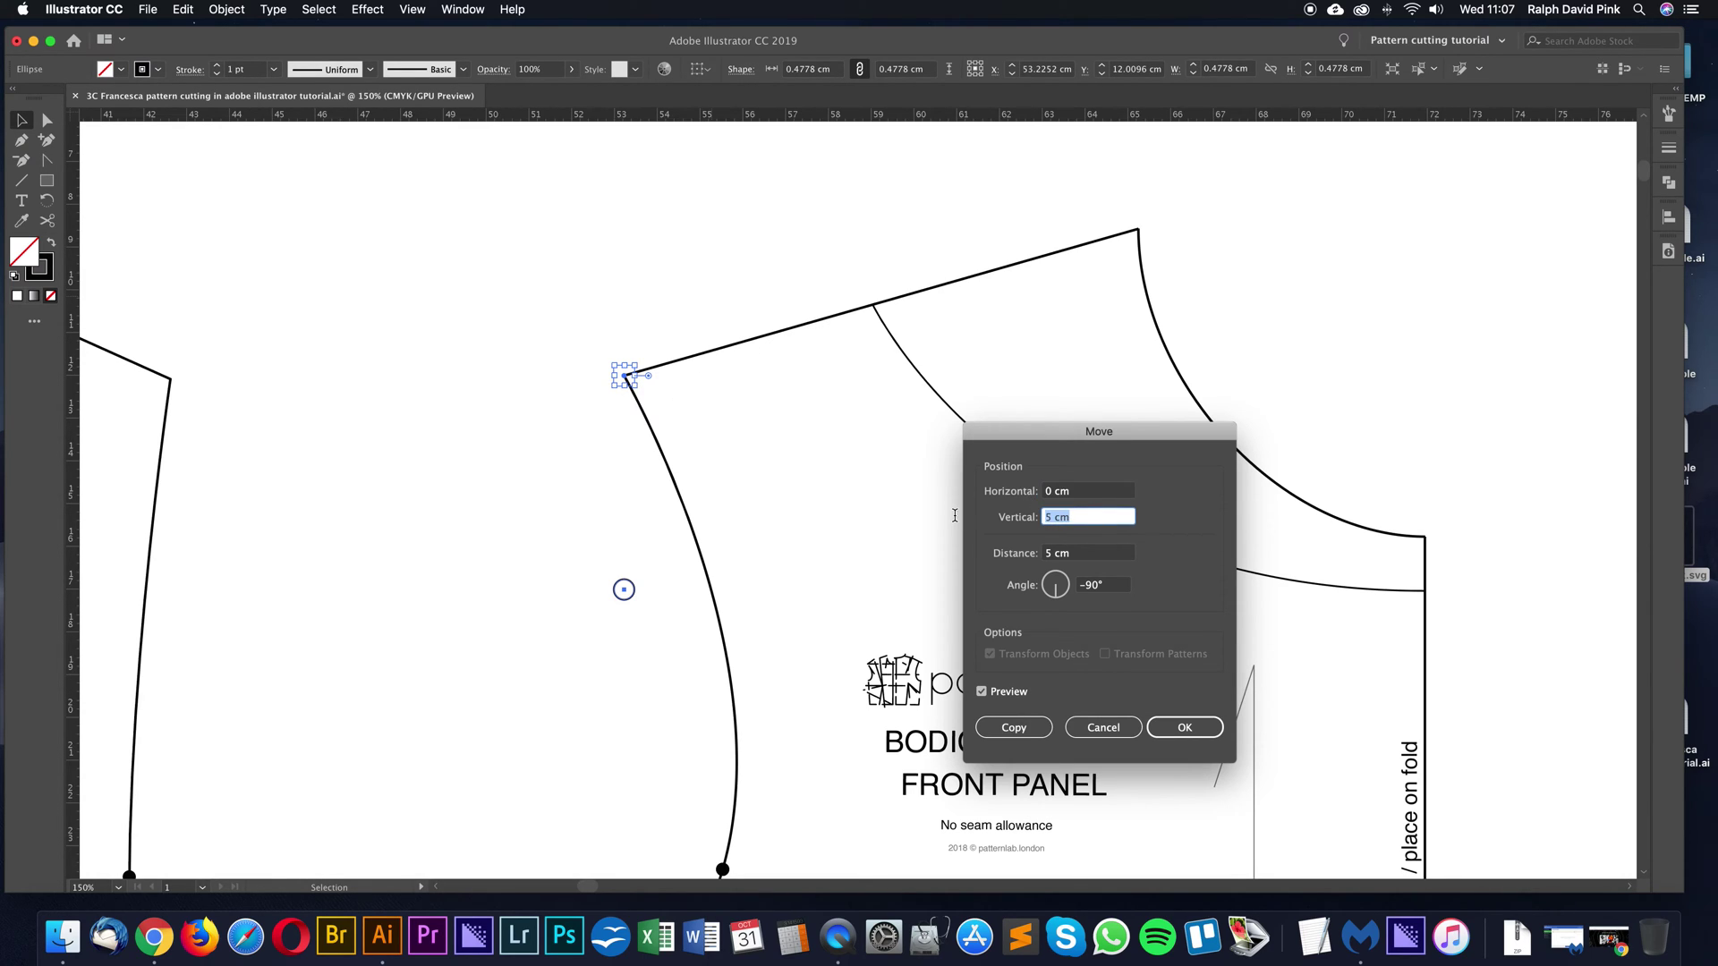
type("0")
key("shift+Tab")
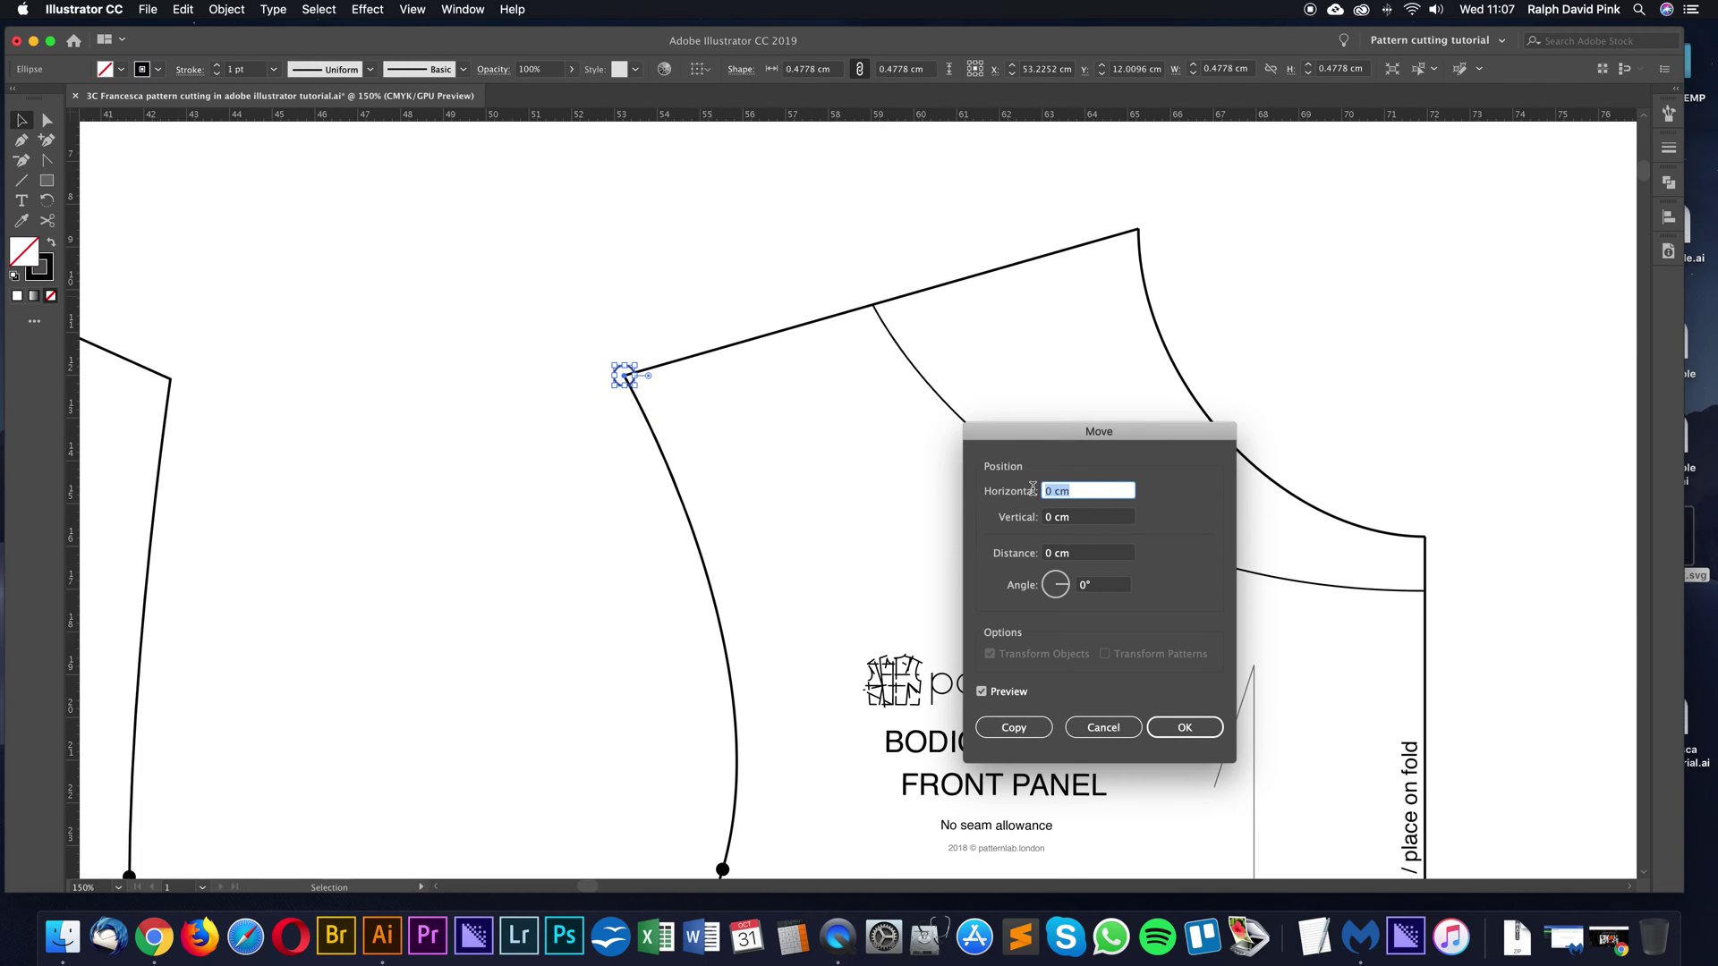
Set the shoulder-point circle's horizontal move offset to 5.5 cm
type("5.5")
left_click(1088, 523)
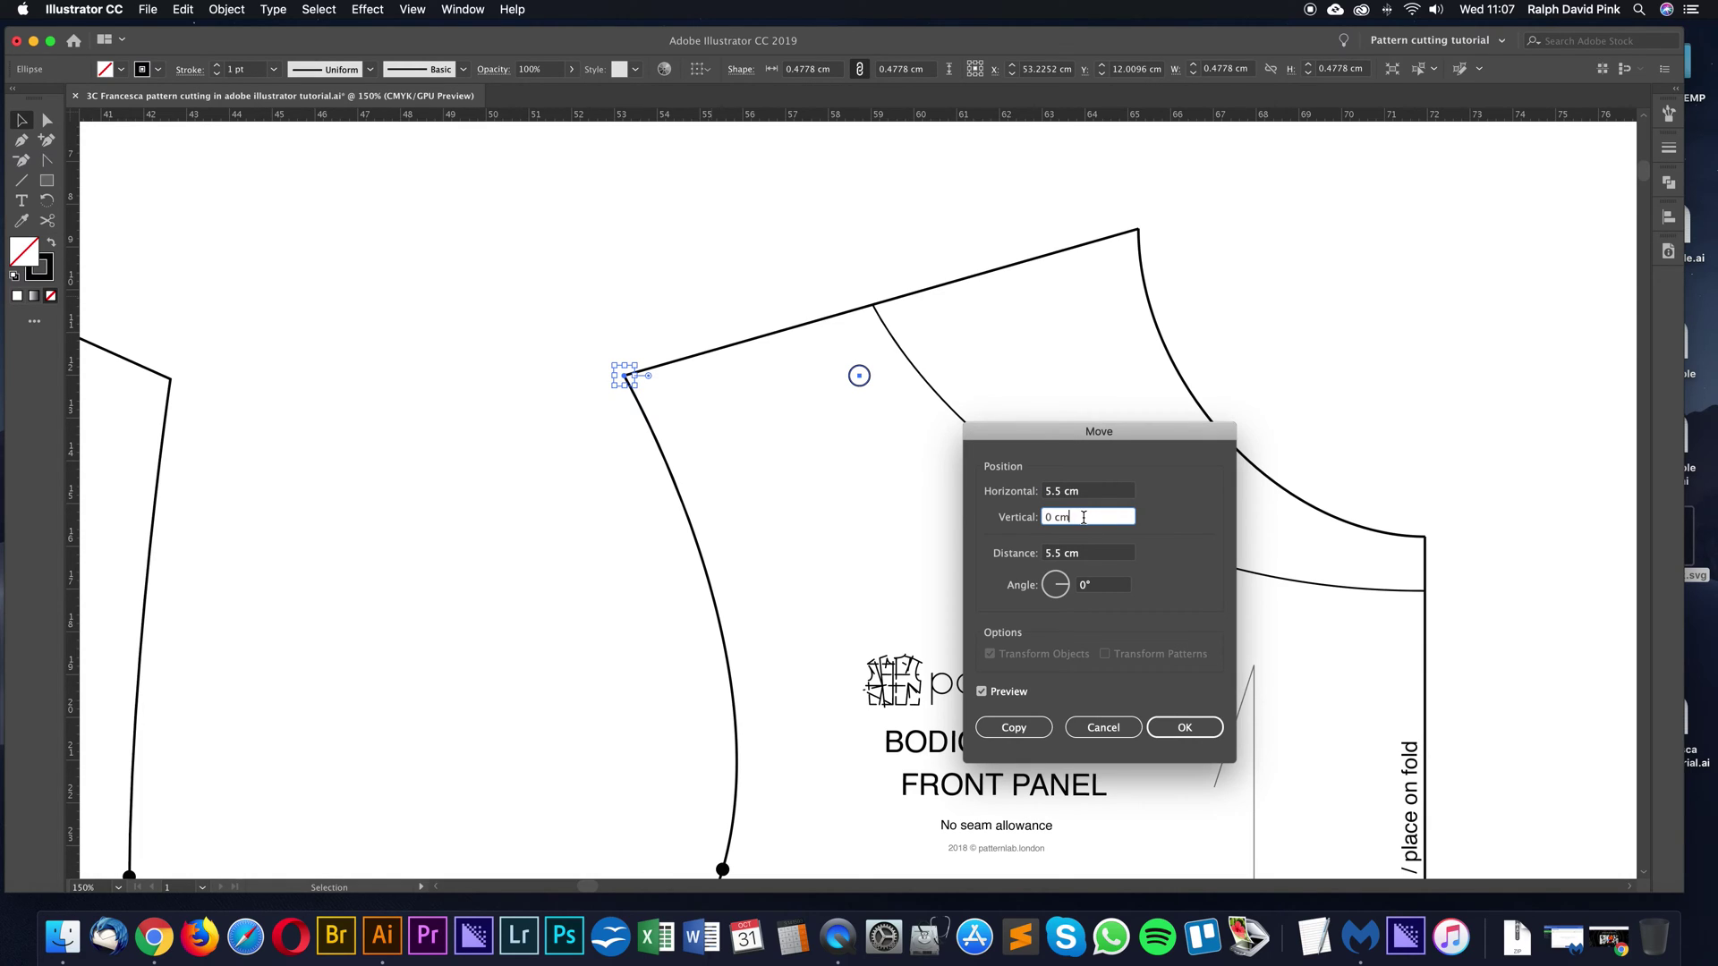
Try a vertical offset of 2 cm for the circle and return it to 0 cm
left_click_drag(1083, 517, 1019, 517)
type("2")
left_click(1099, 491)
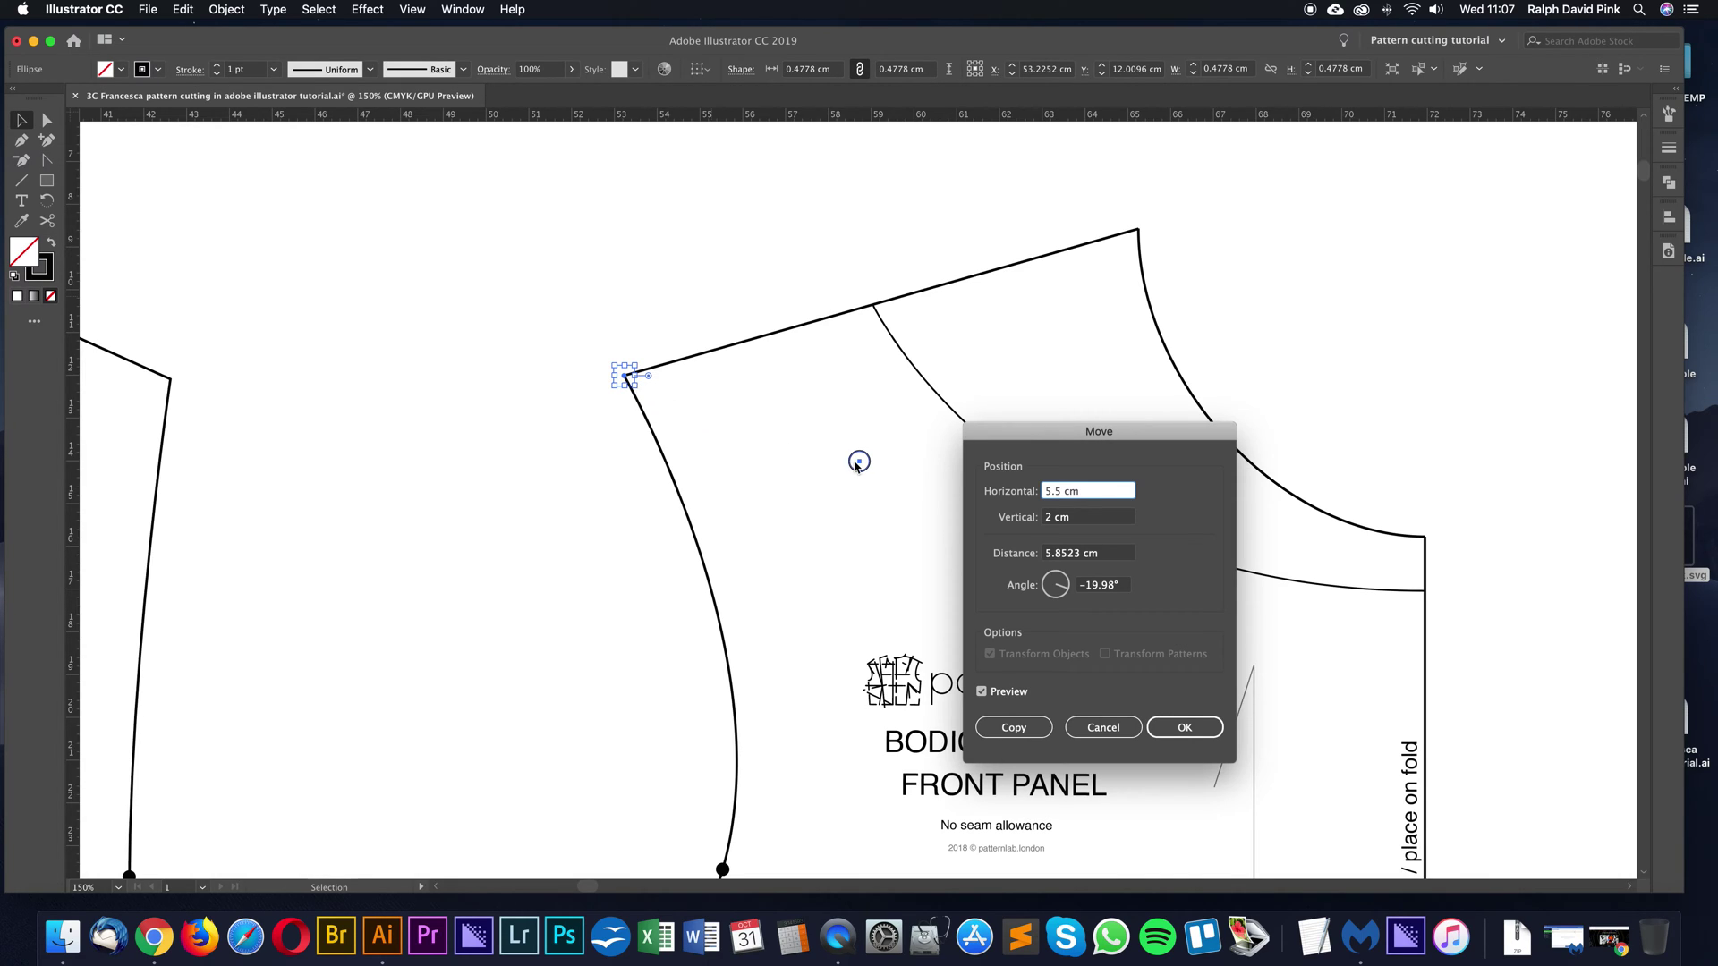
left_click(1074, 521)
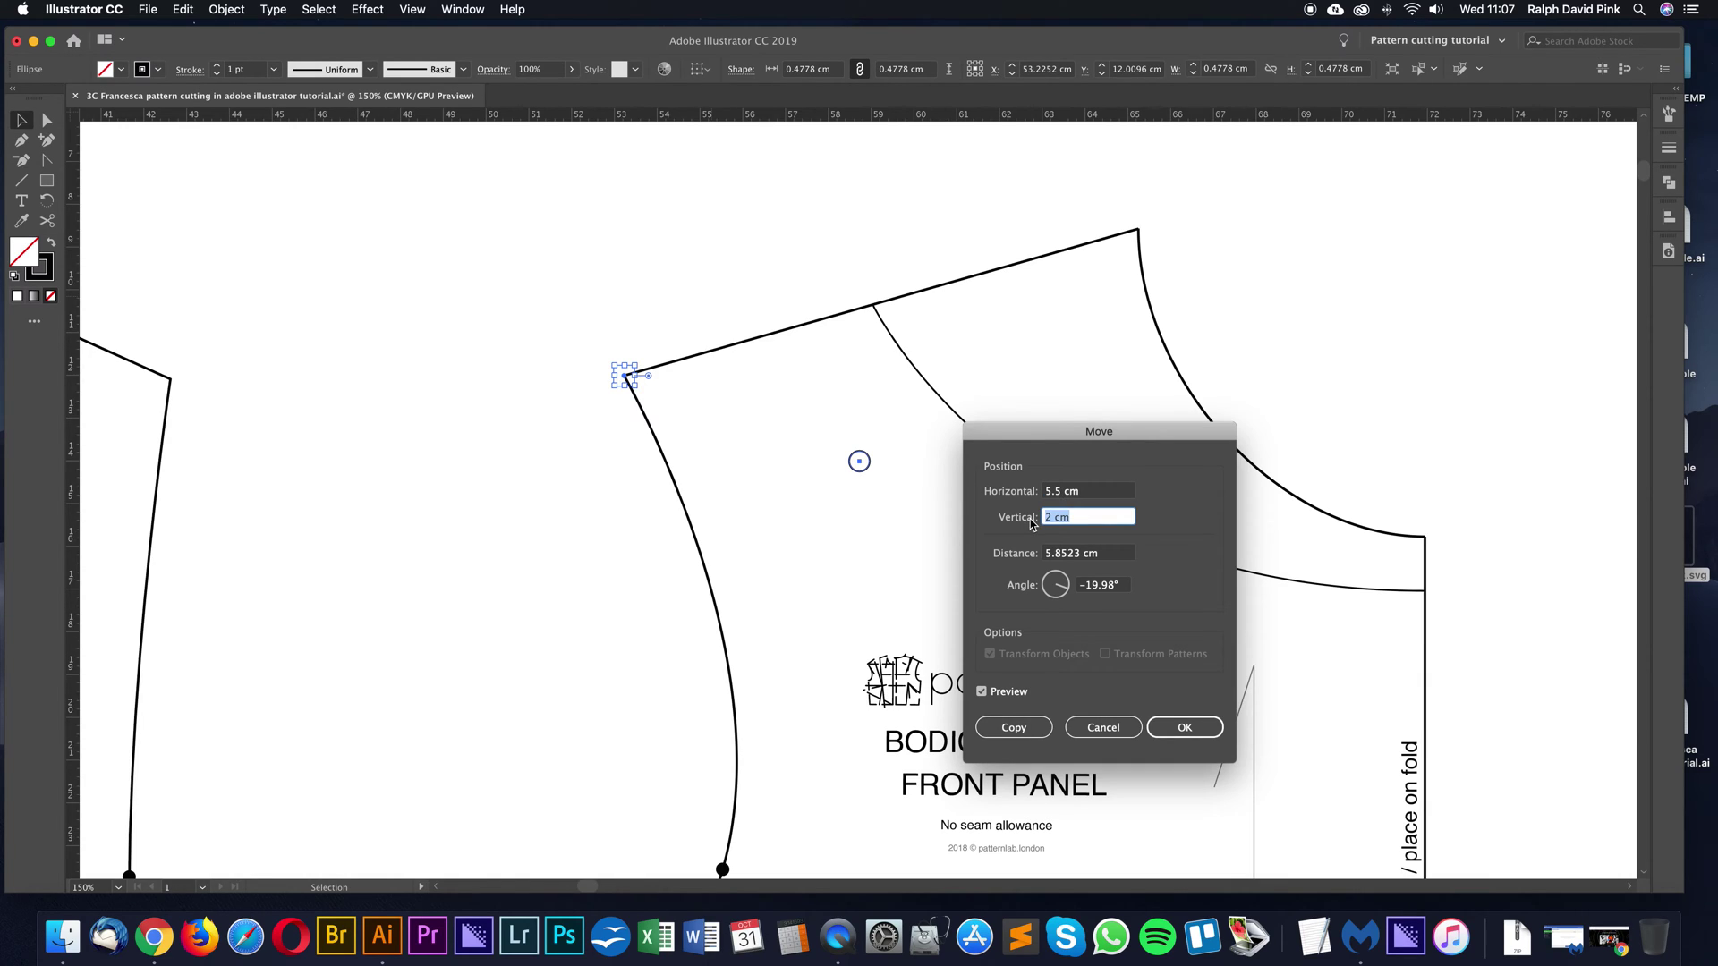
type("0")
Create a copy of the circle 5.5 cm horizontally from the shoulder point and deselect it
left_click(1090, 490)
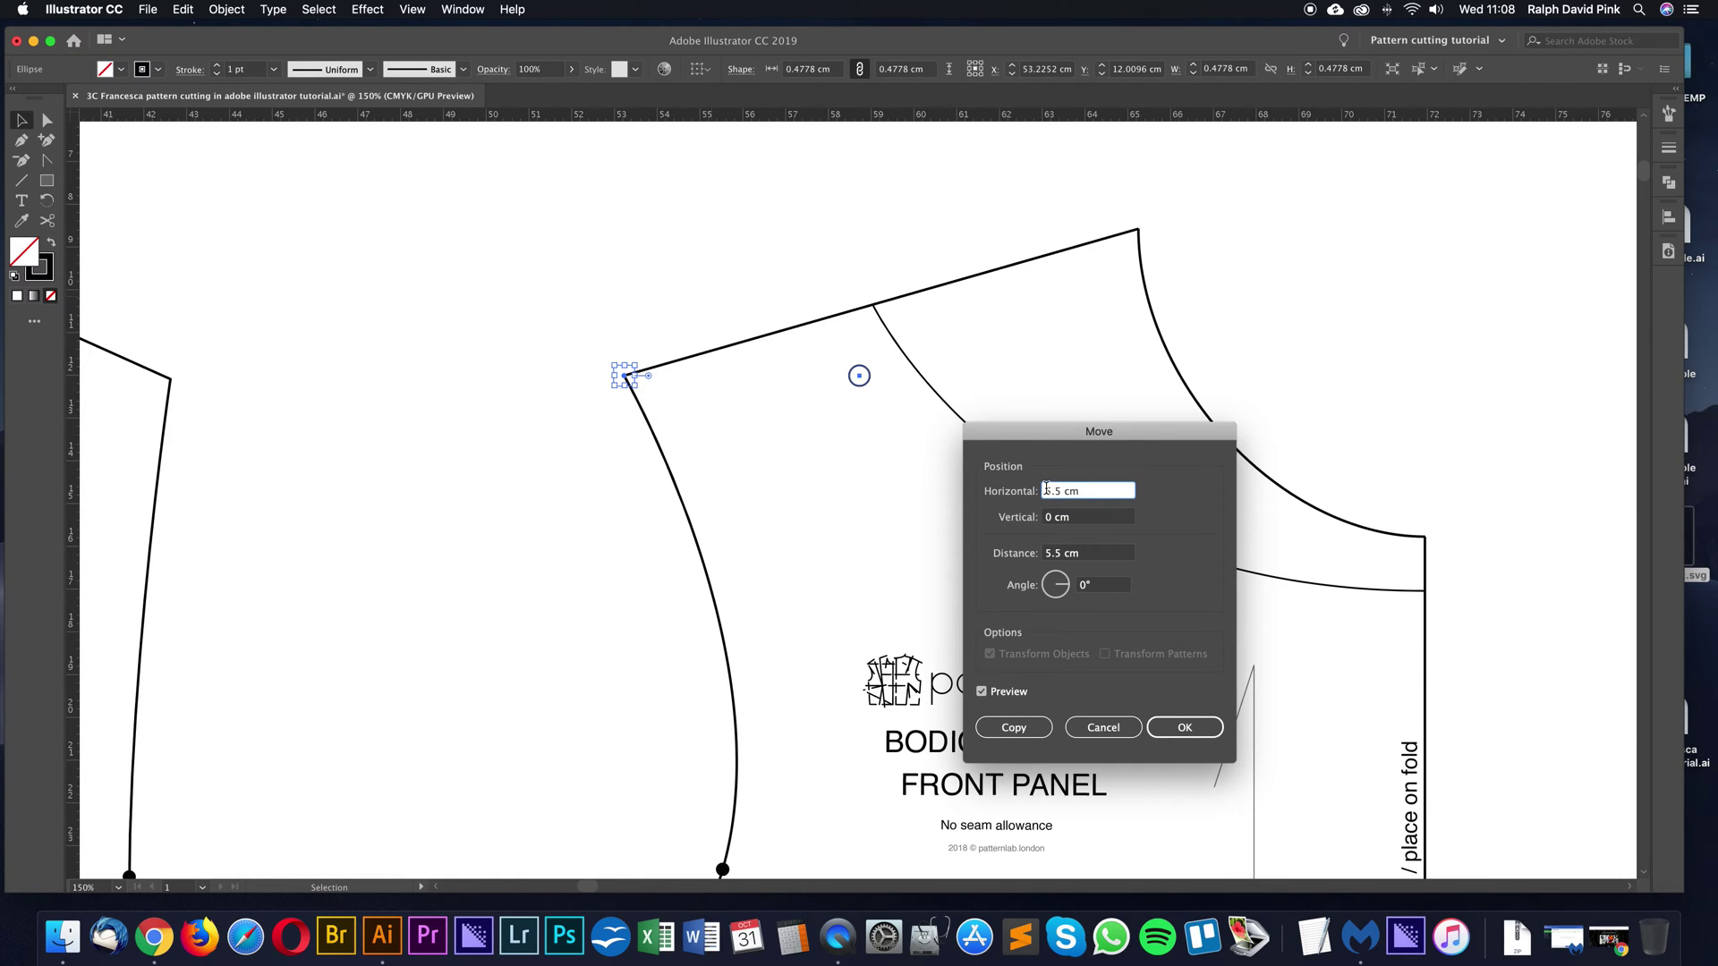
left_click_drag(1046, 489, 1124, 489)
left_click(1012, 729)
left_click(825, 421)
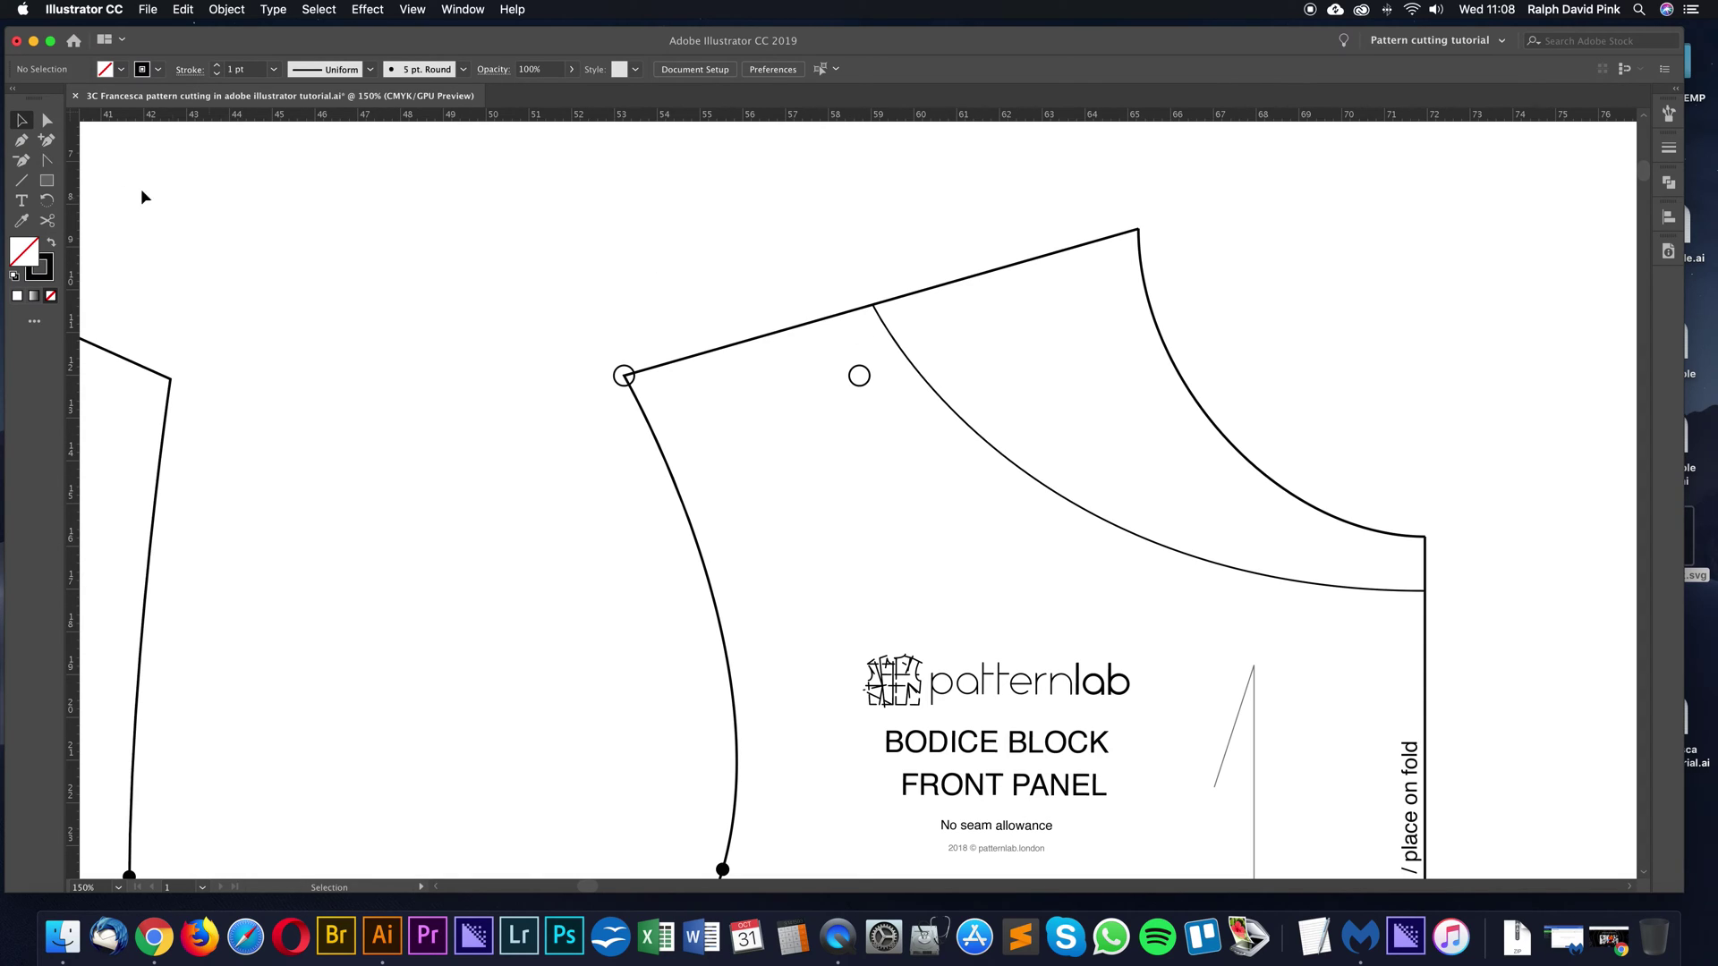
Draw a straight line from the centre of the shoulder-point circle to the centre of its copy
left_click(24, 184)
left_click_drag(624, 375, 833, 319)
key("super+shift+a")
left_click_drag(624, 375, 859, 375)
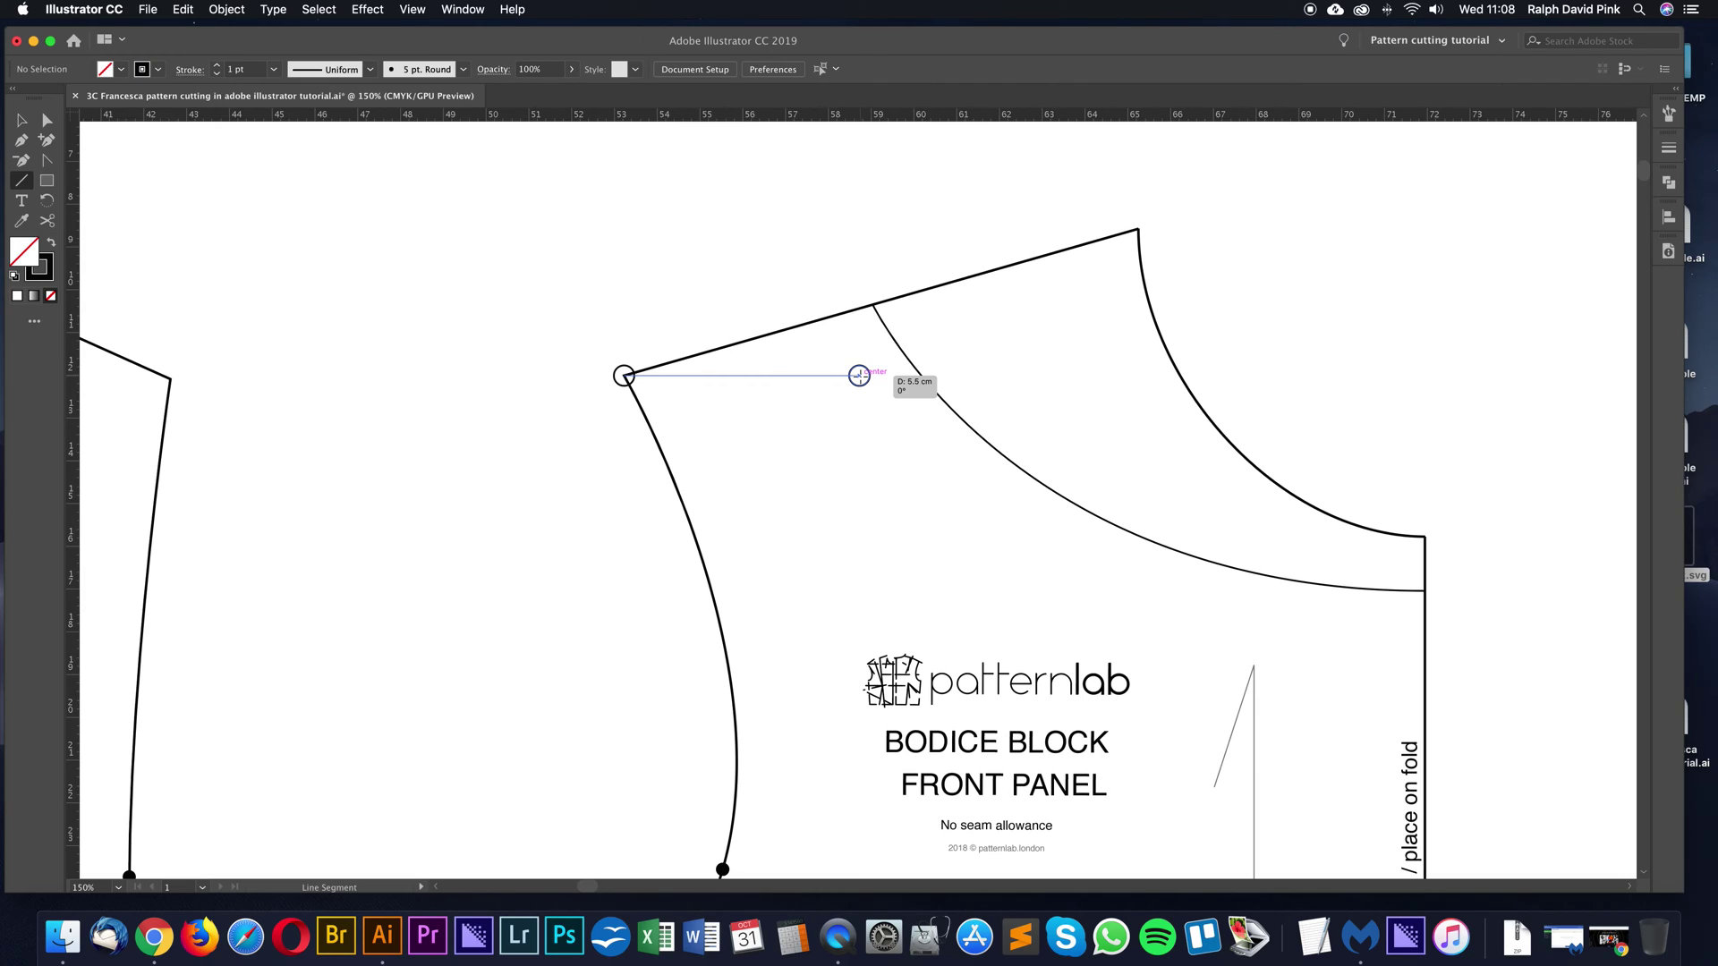
left_click_drag(859, 376, 859, 376)
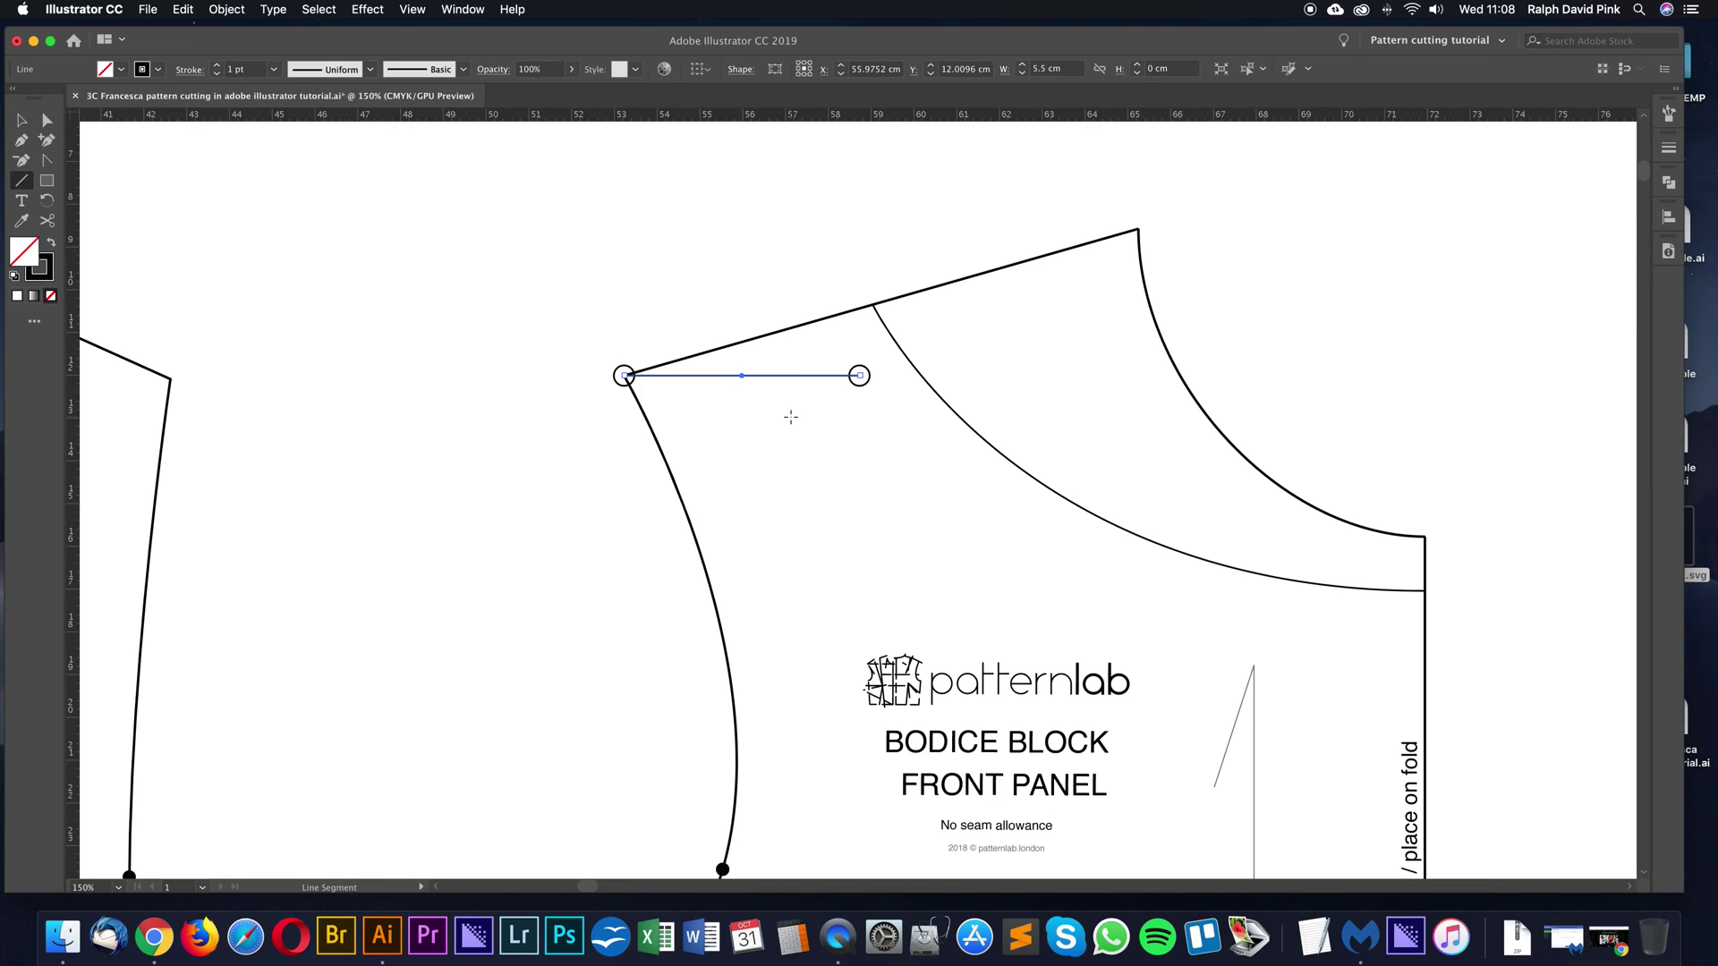
key("Delete")
left_click_drag(624, 376, 859, 376)
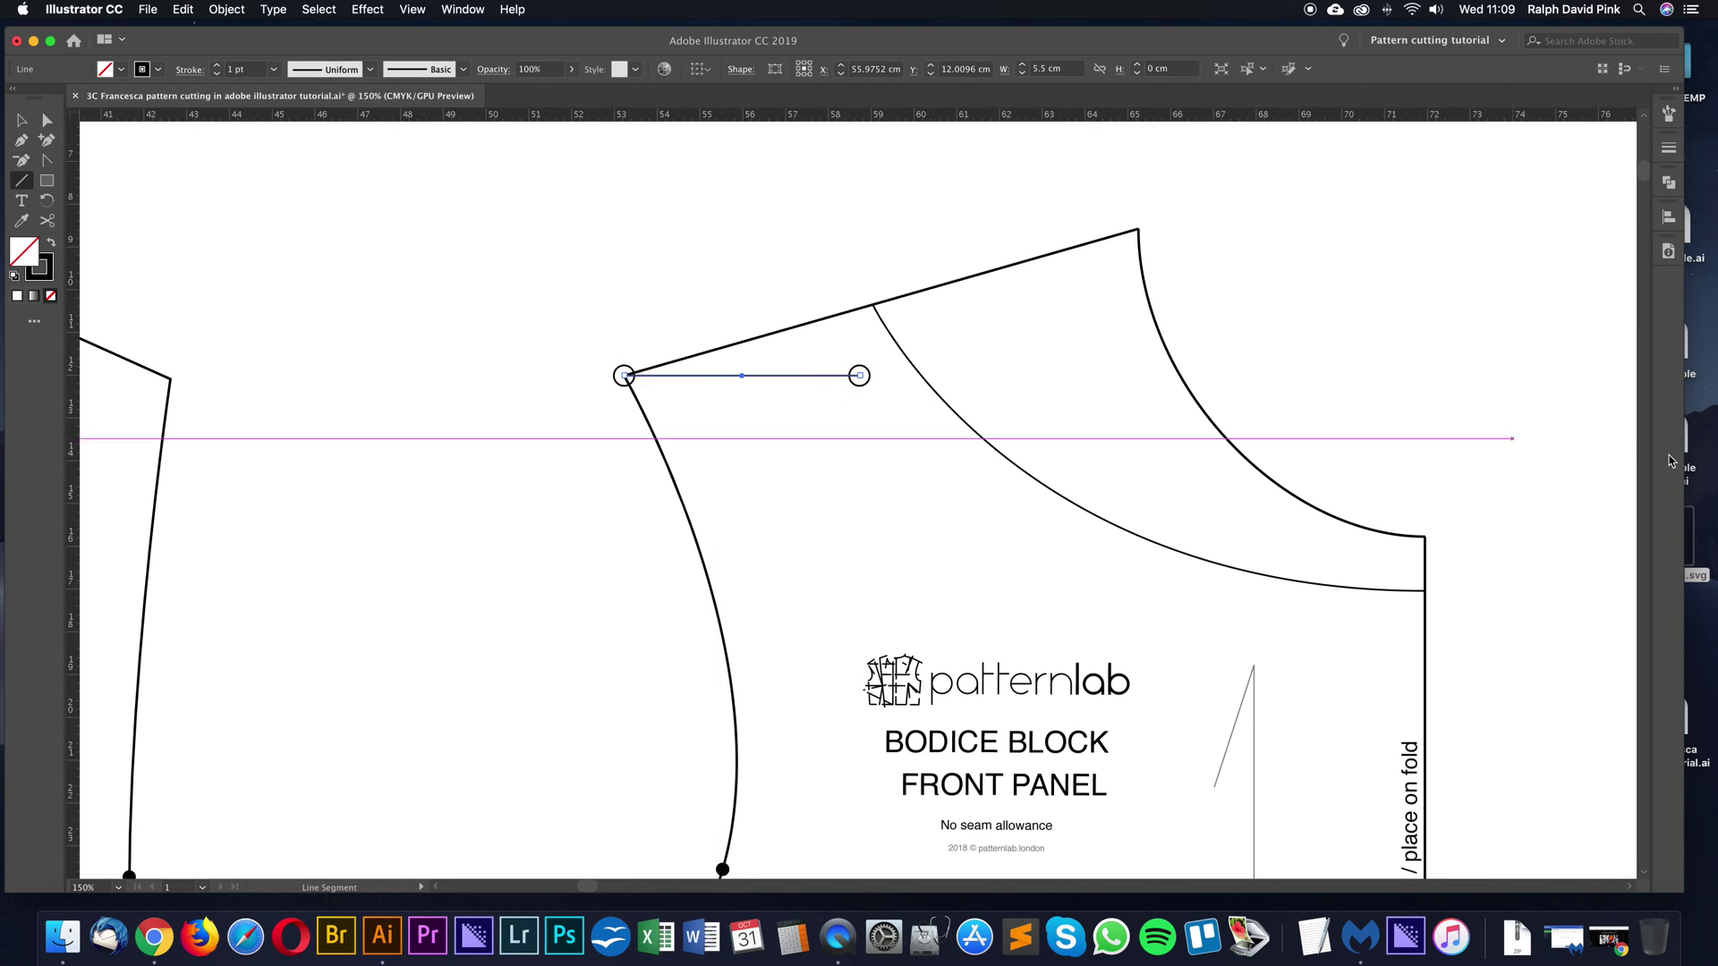
Show the object details in Document Info to check the length of the line between the circles
left_click(1669, 253)
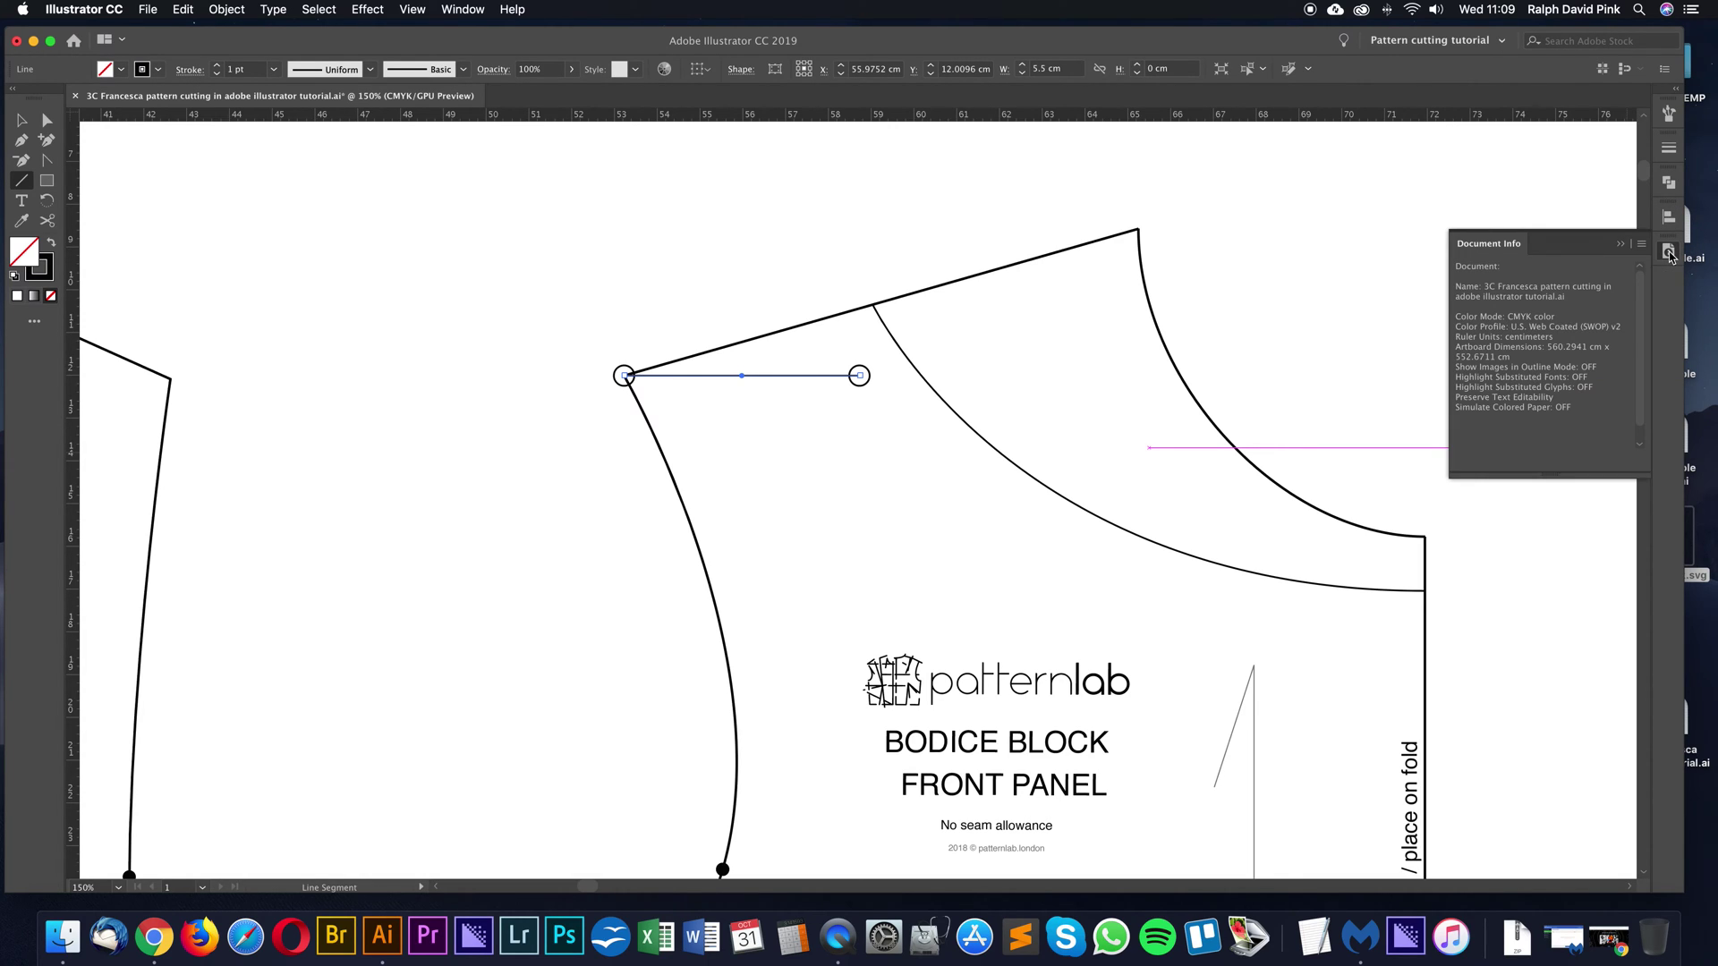
left_click(1647, 247)
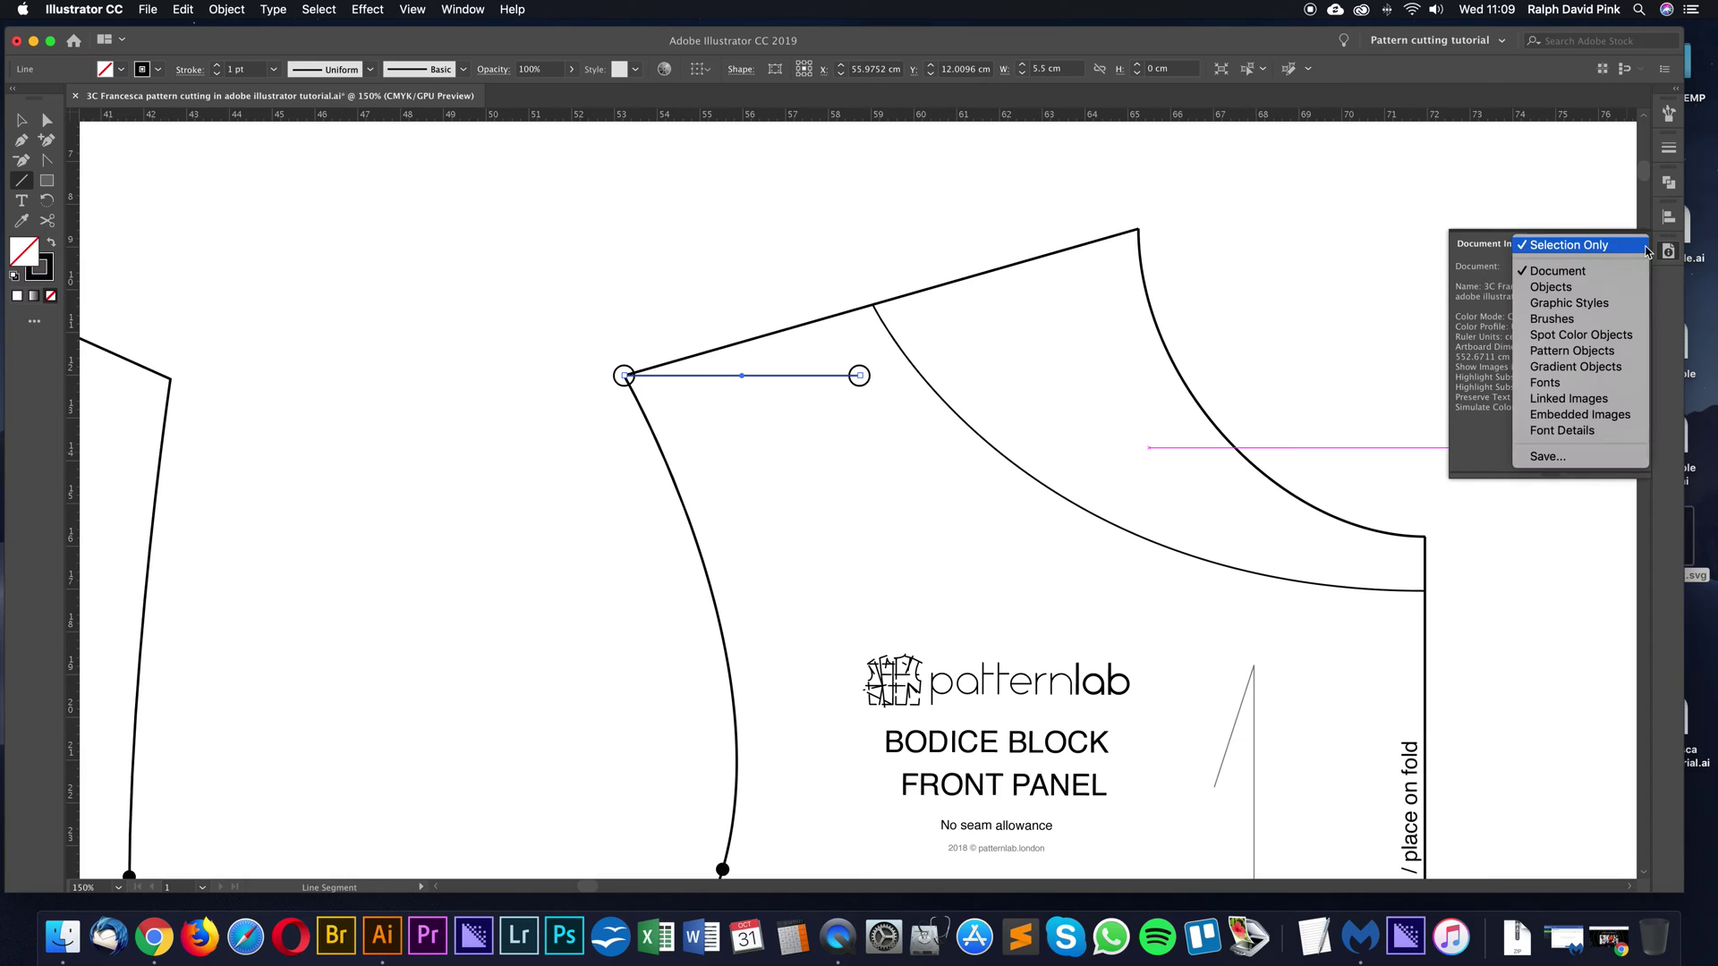
left_click(1565, 288)
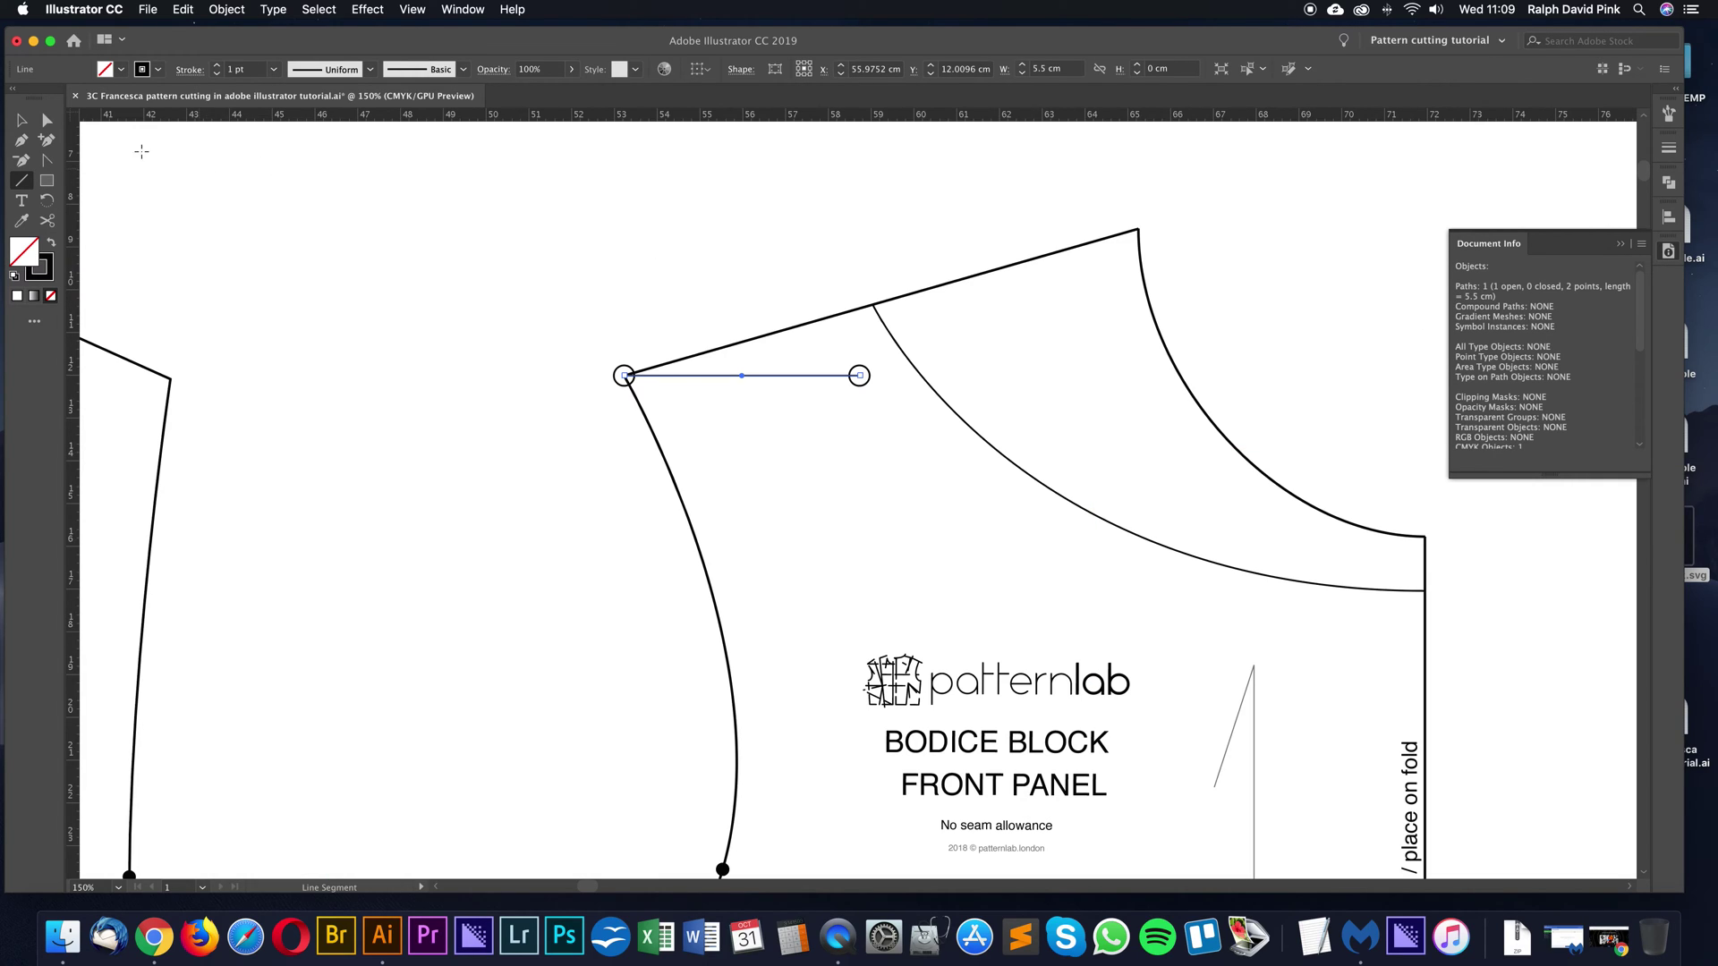
Delete the measuring line between the two circles and collapse the document information
left_click(49, 121)
left_click(742, 322)
left_click(788, 376)
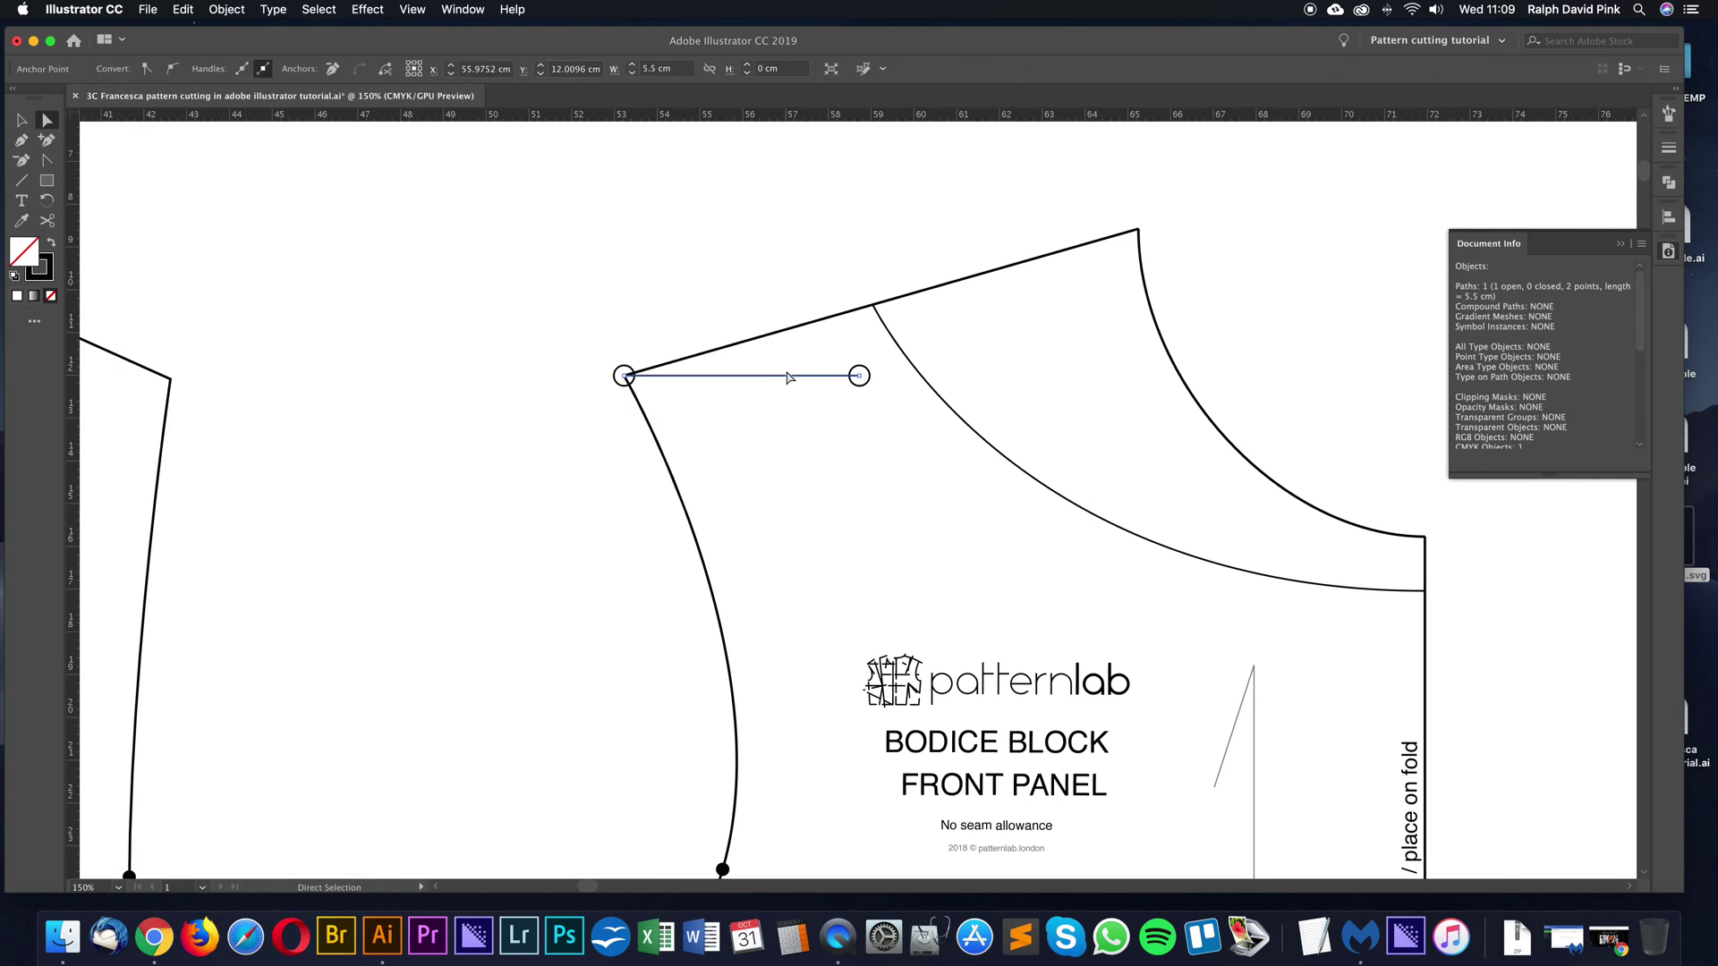
key("Delete")
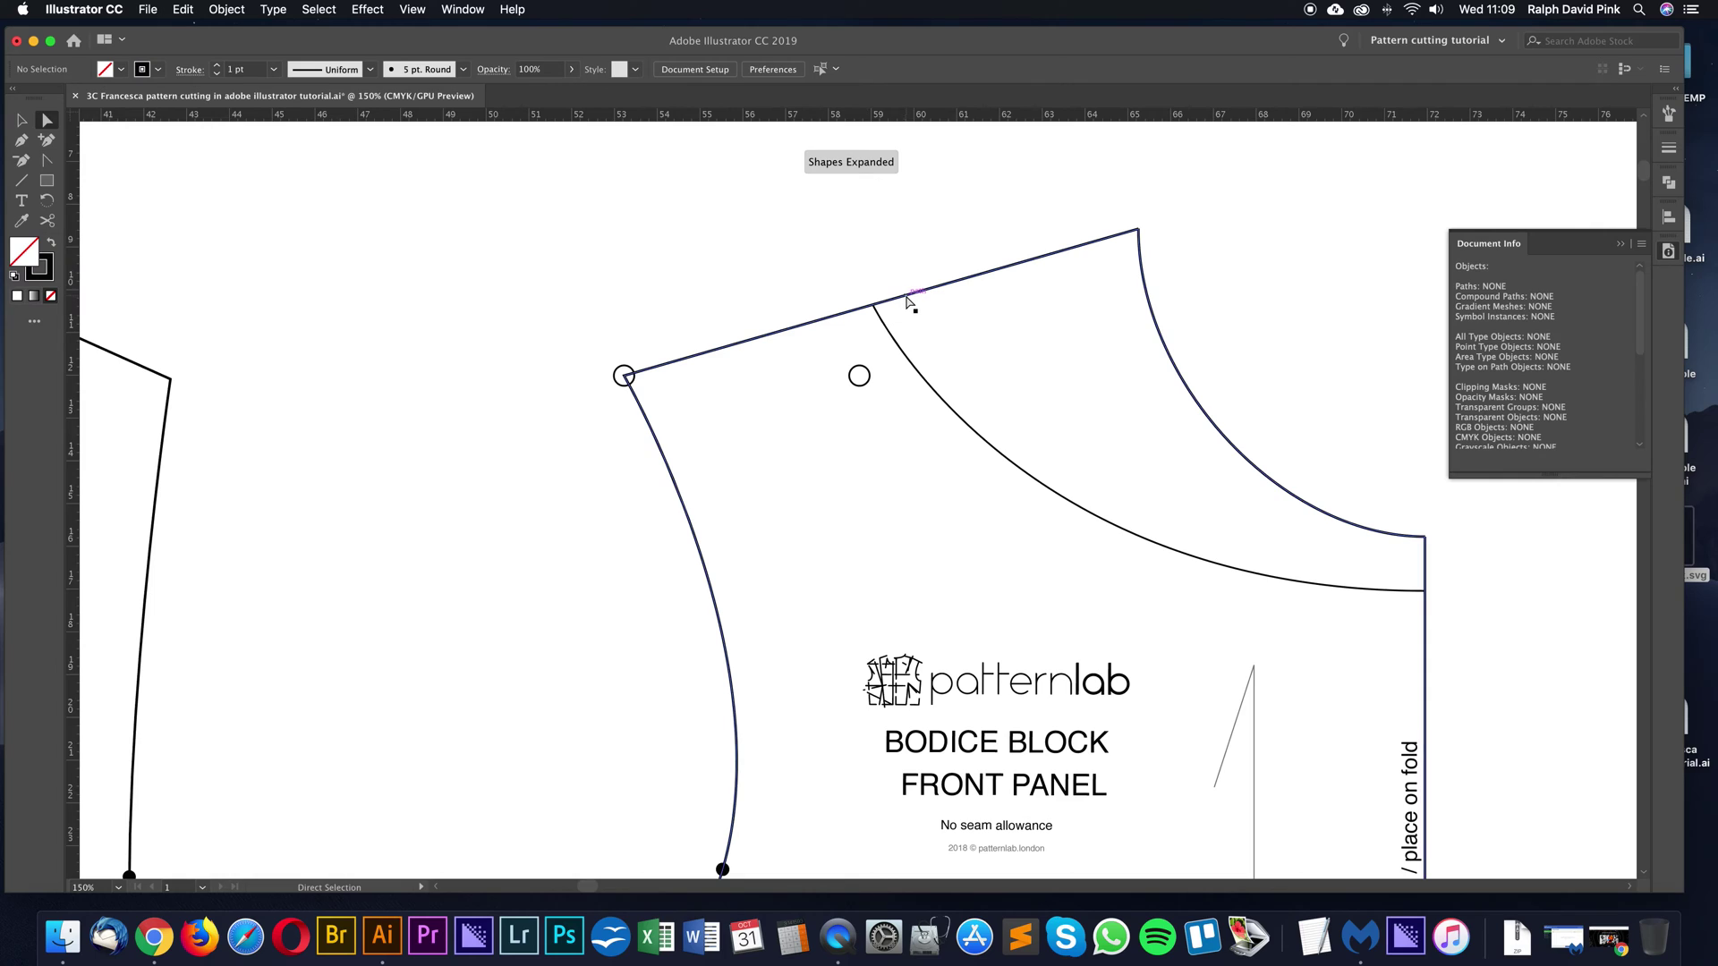
key("v")
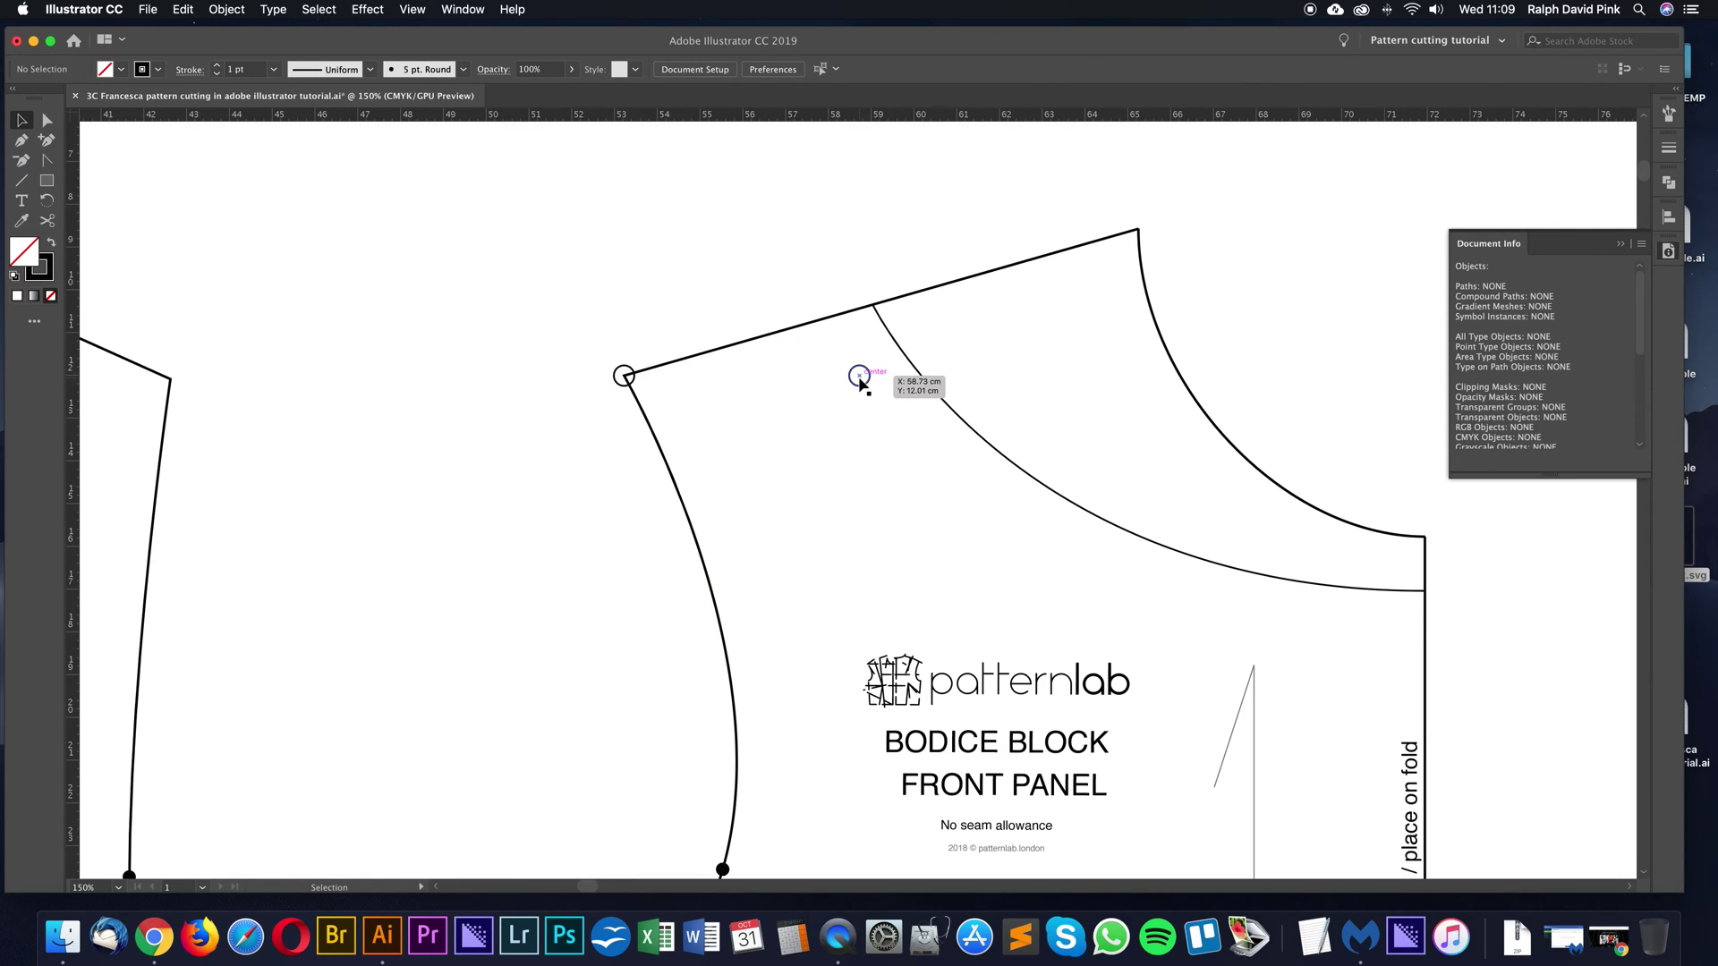
left_click(1620, 243)
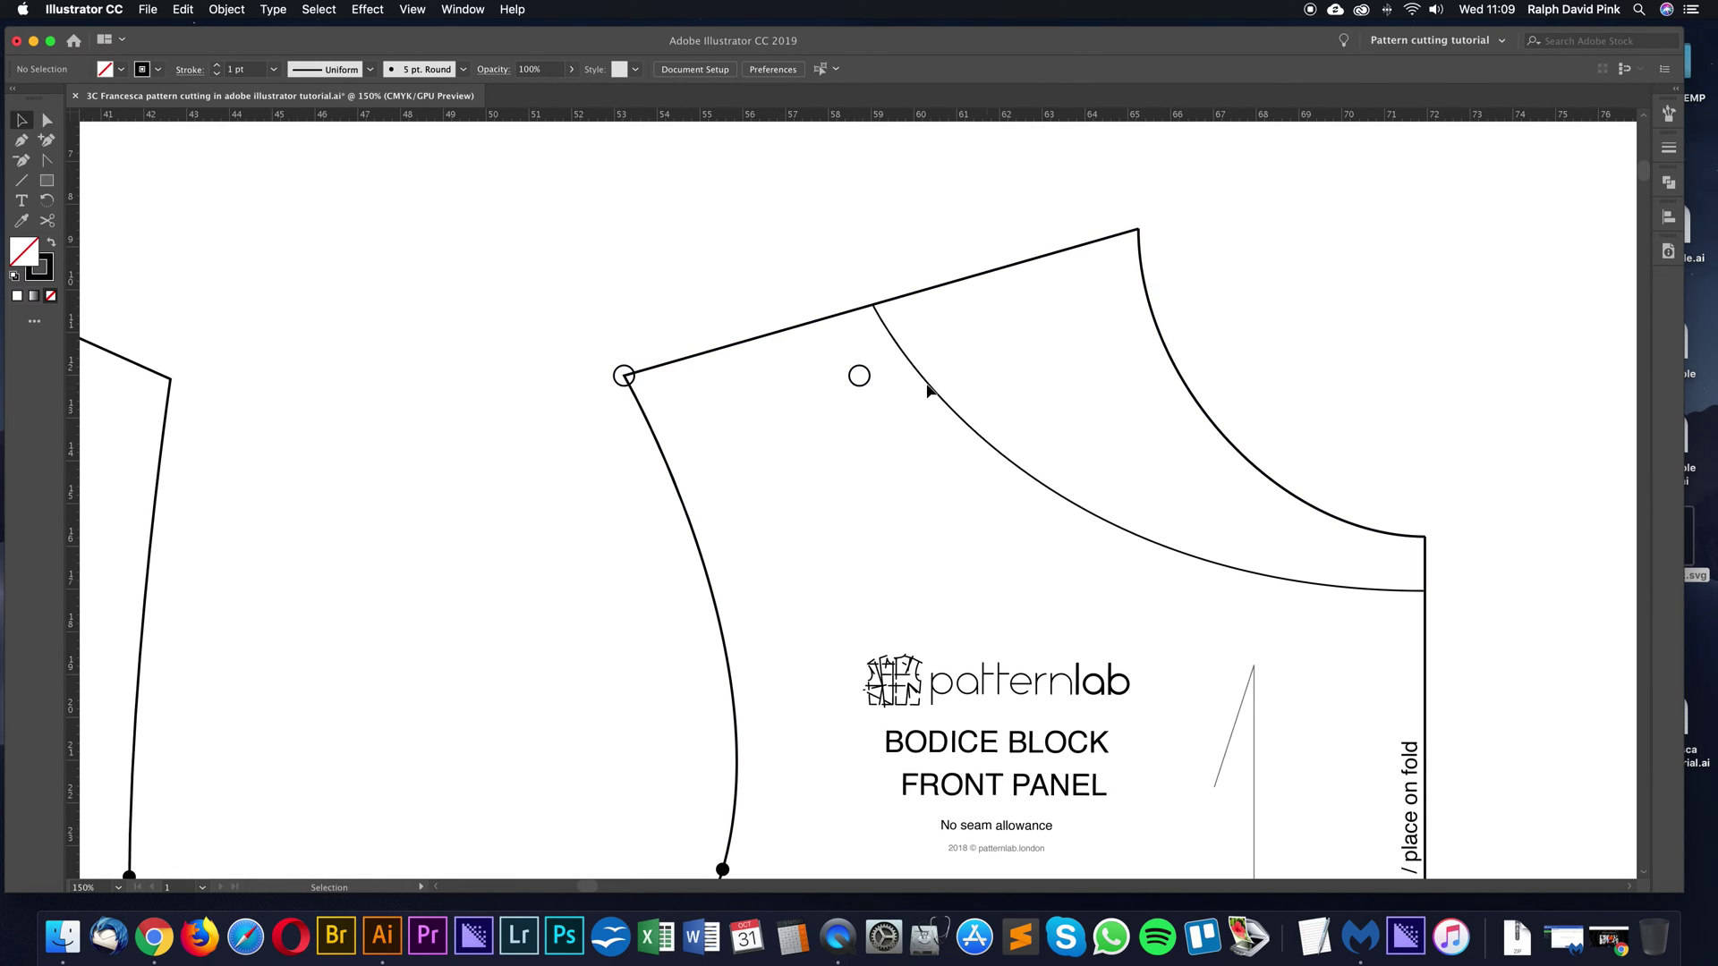
Rotate the copied circle around the shoulder point until its centre lies on the shoulder line
left_click(859, 376)
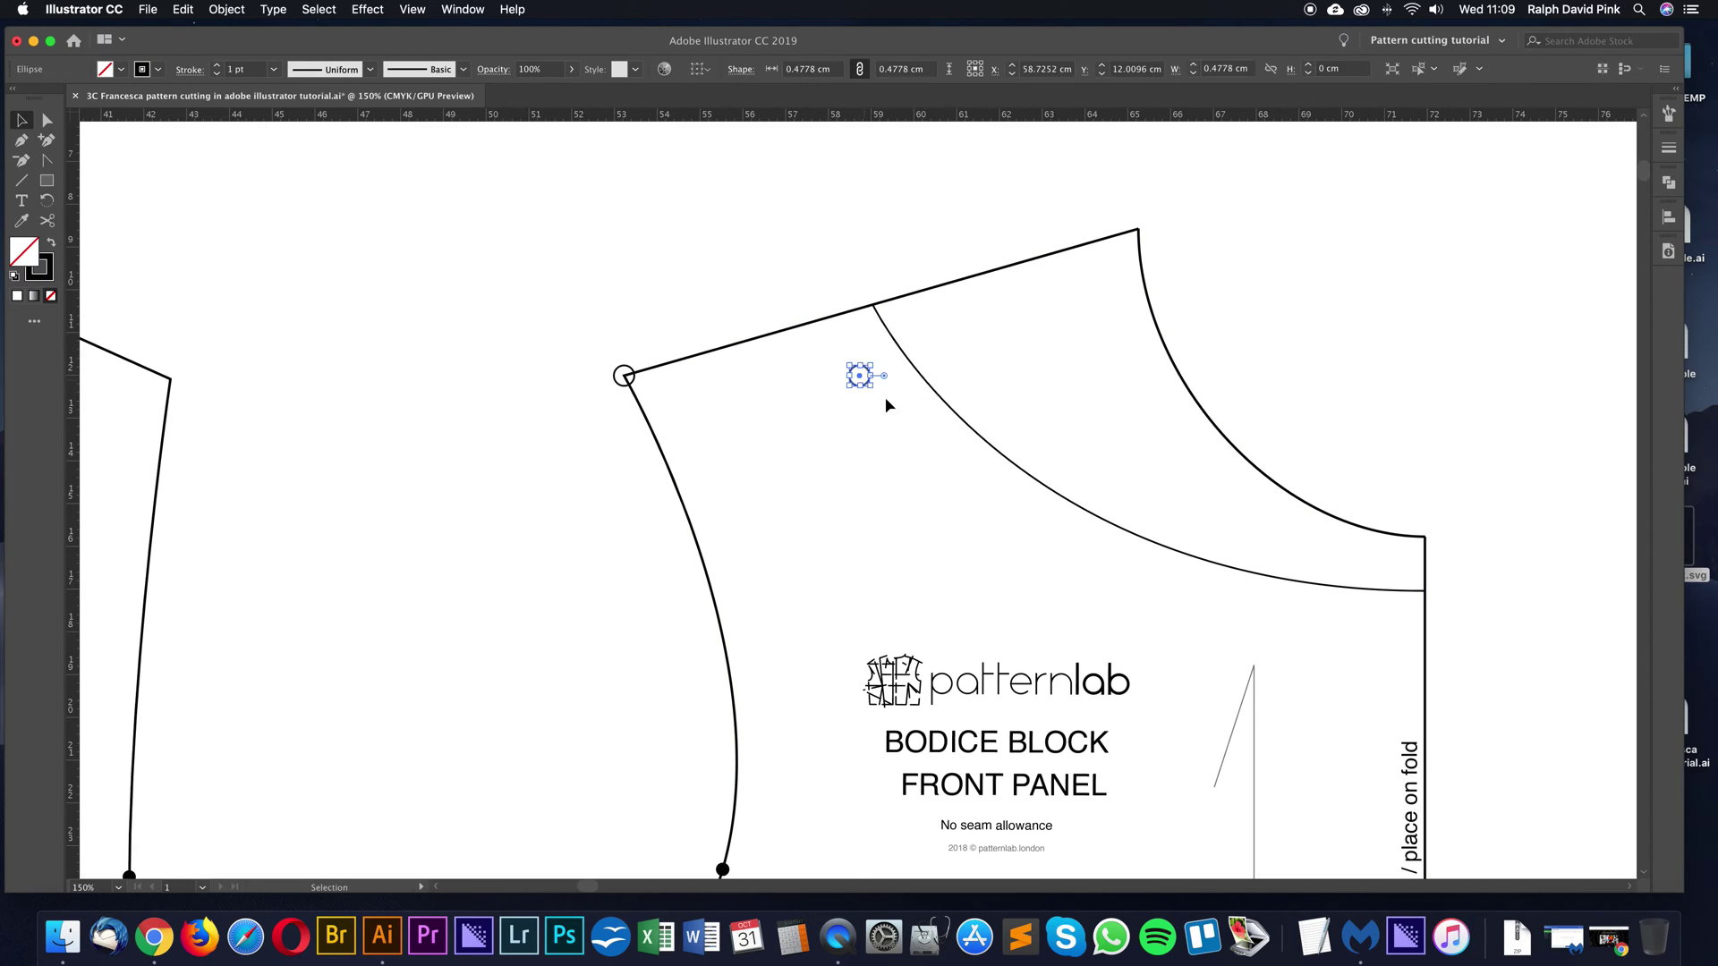
left_click(48, 202)
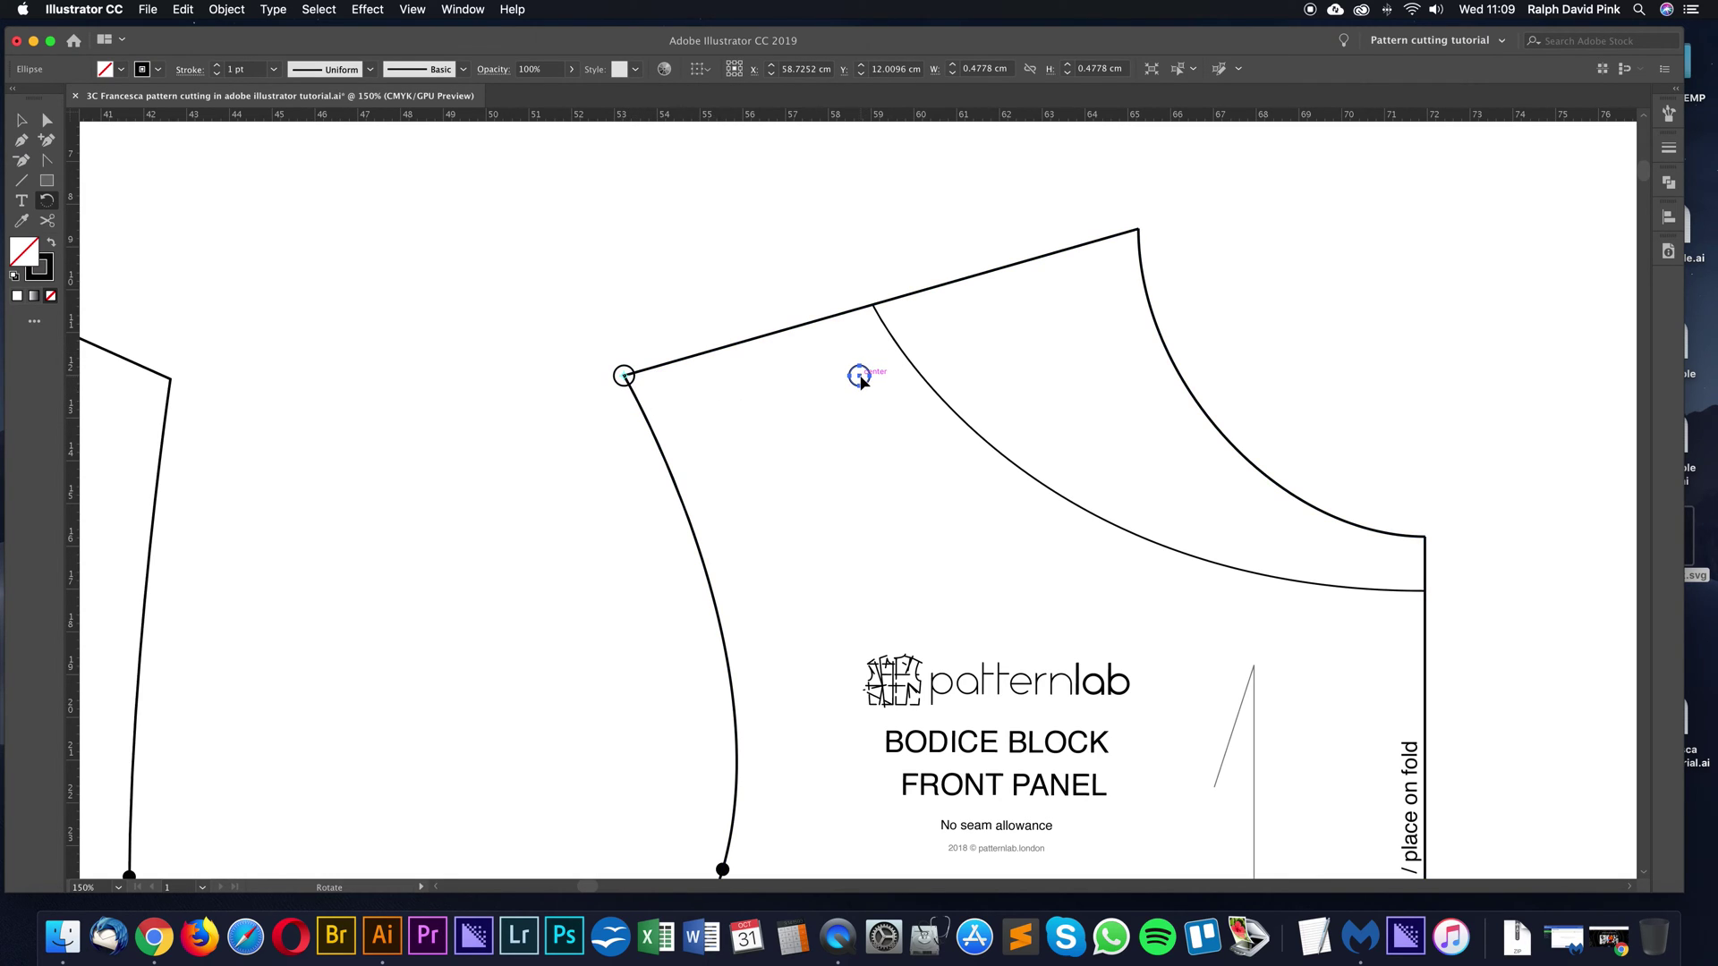
left_click_drag(859, 376, 850, 312)
left_click(50, 120)
left_click(895, 262)
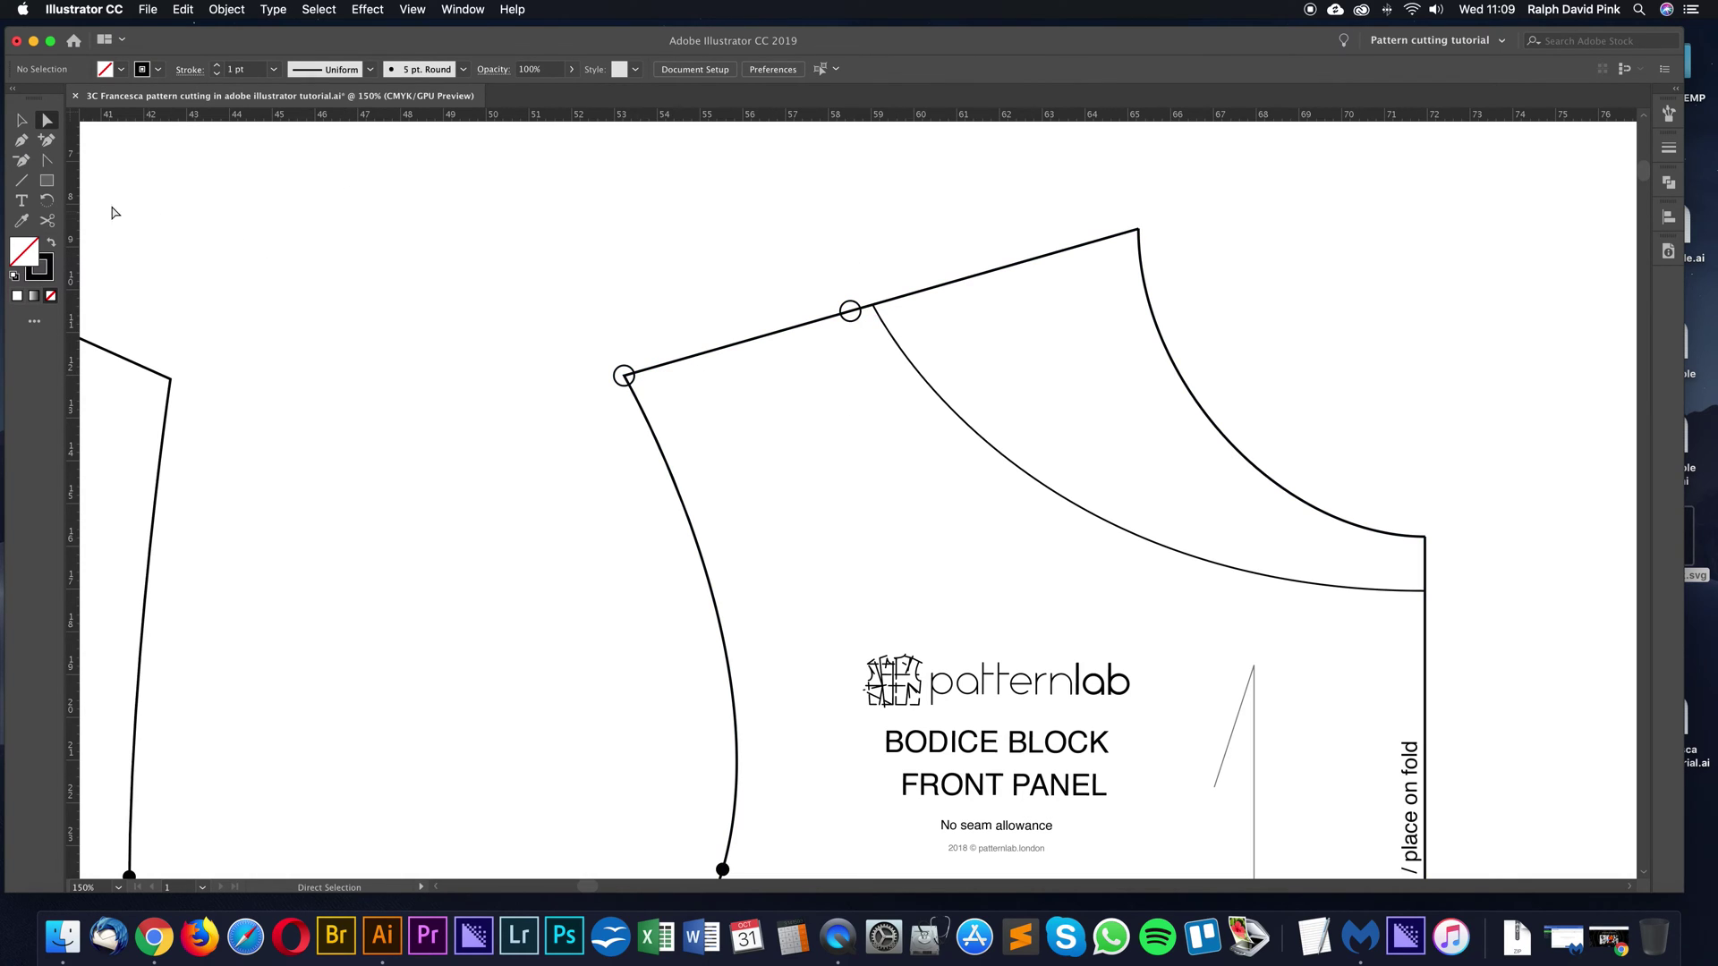
Draw a line between the centres of the two shoulder circles and check its length in Document Info
left_click(21, 184)
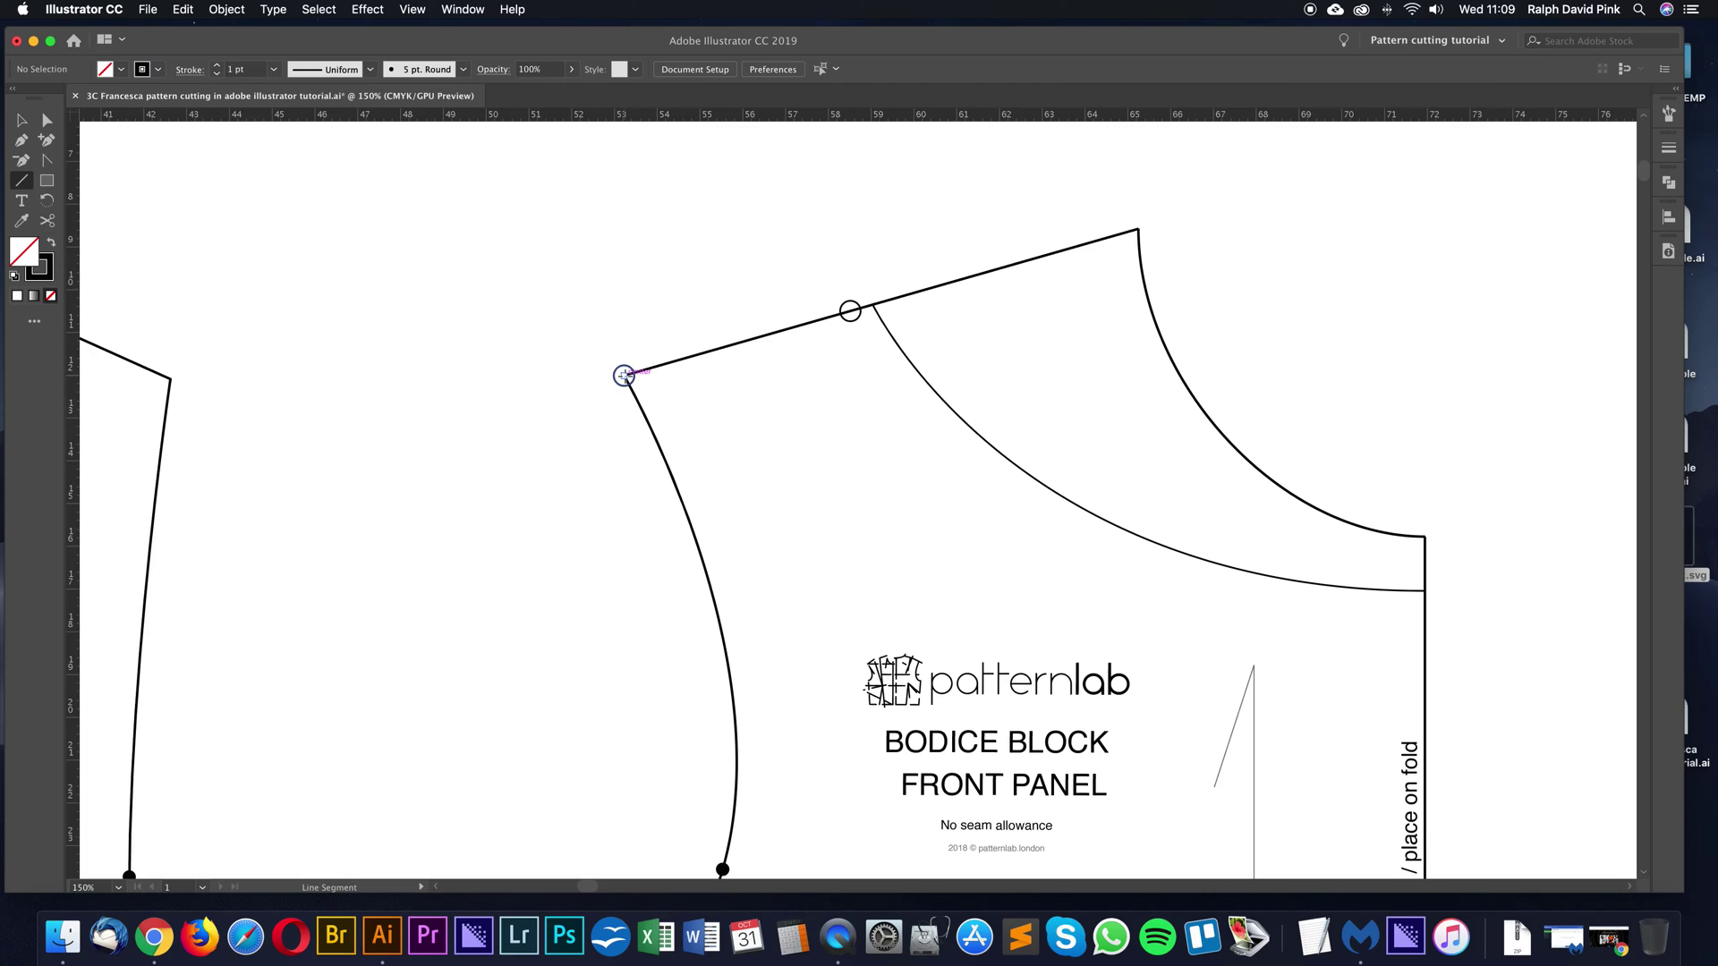
left_click_drag(624, 376, 851, 310)
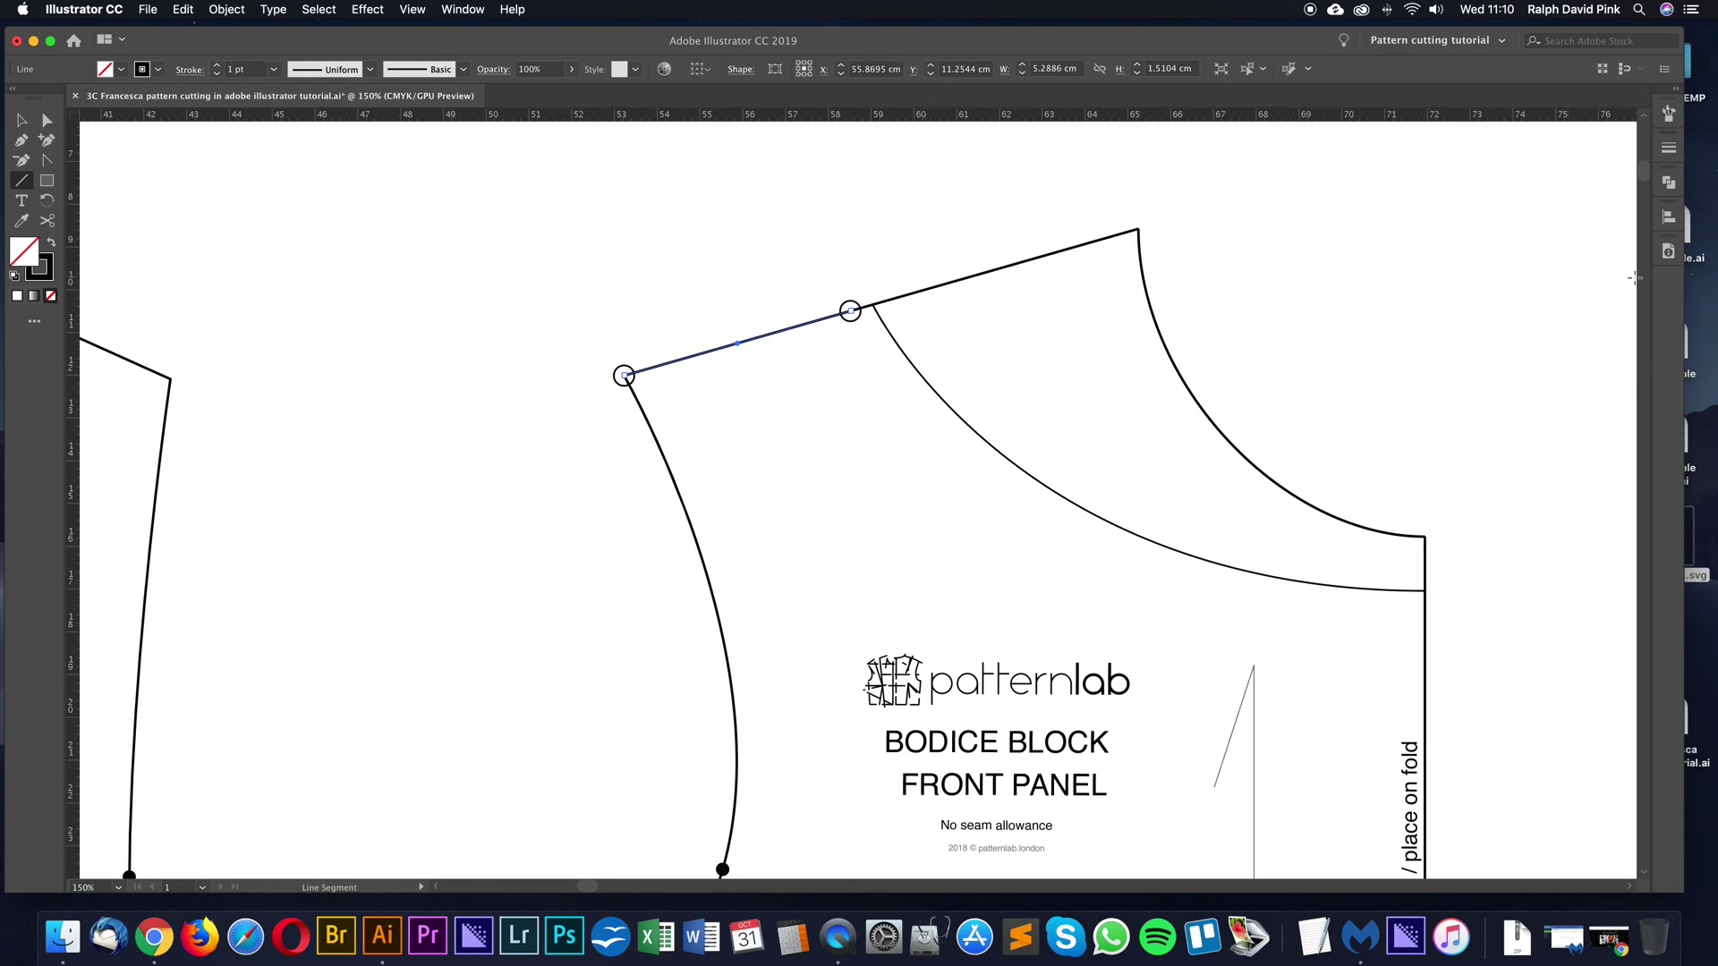
left_click(1669, 251)
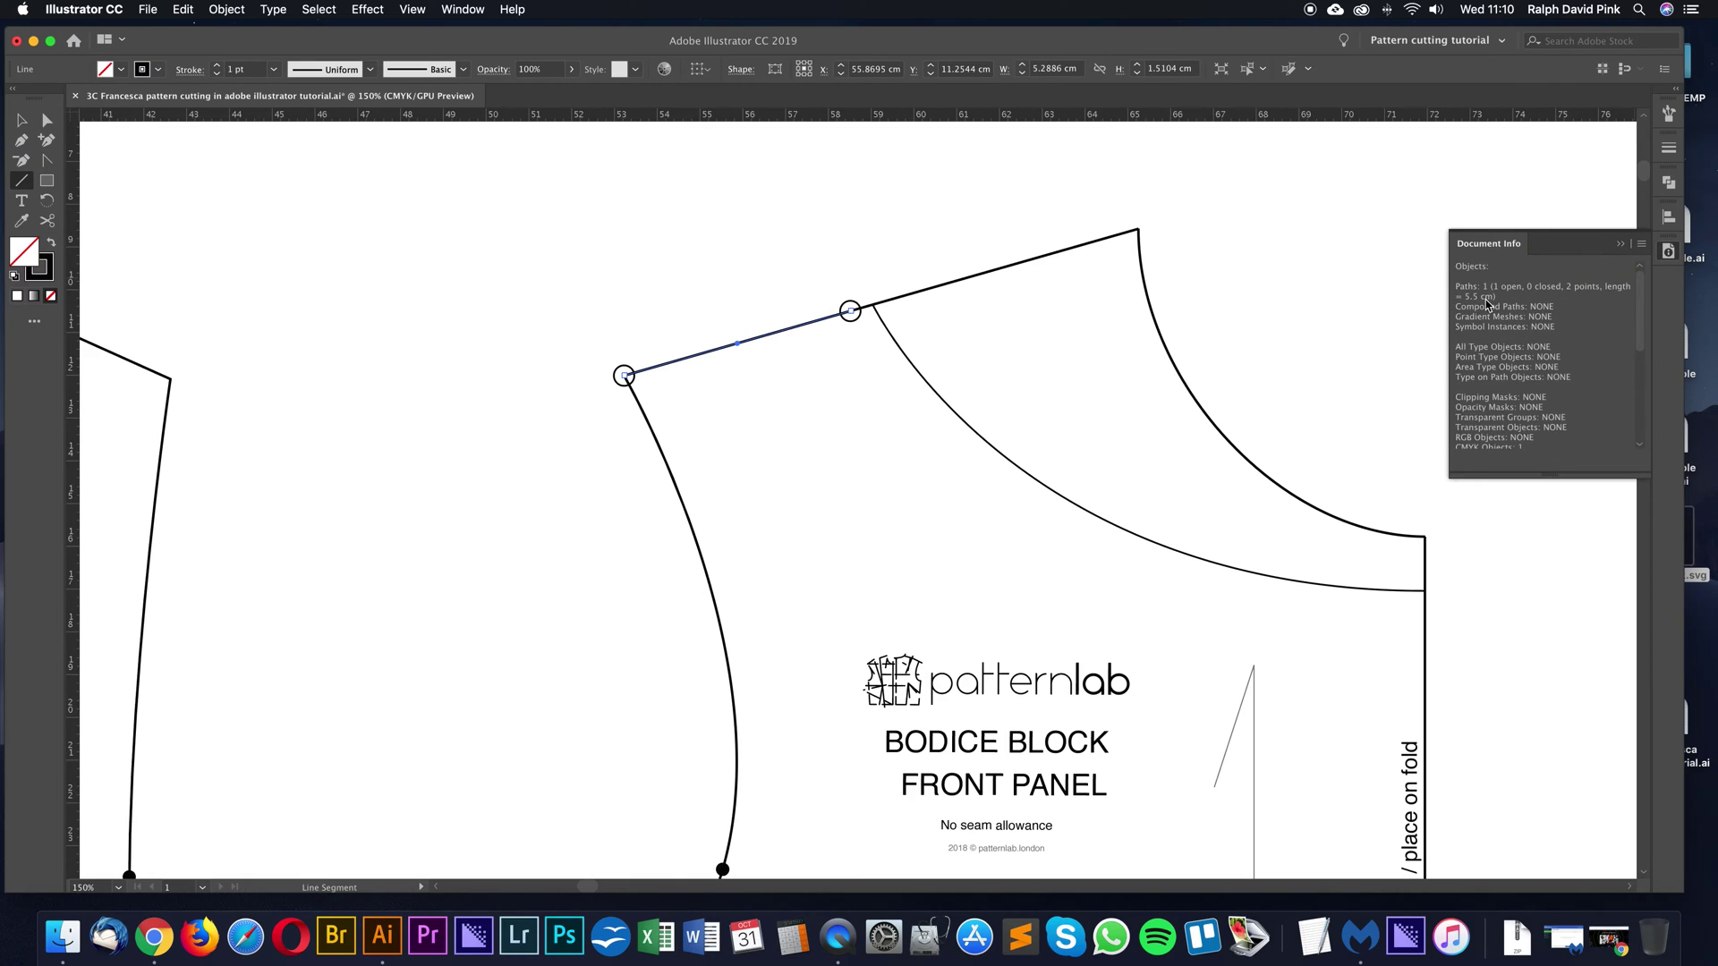
left_click(21, 120)
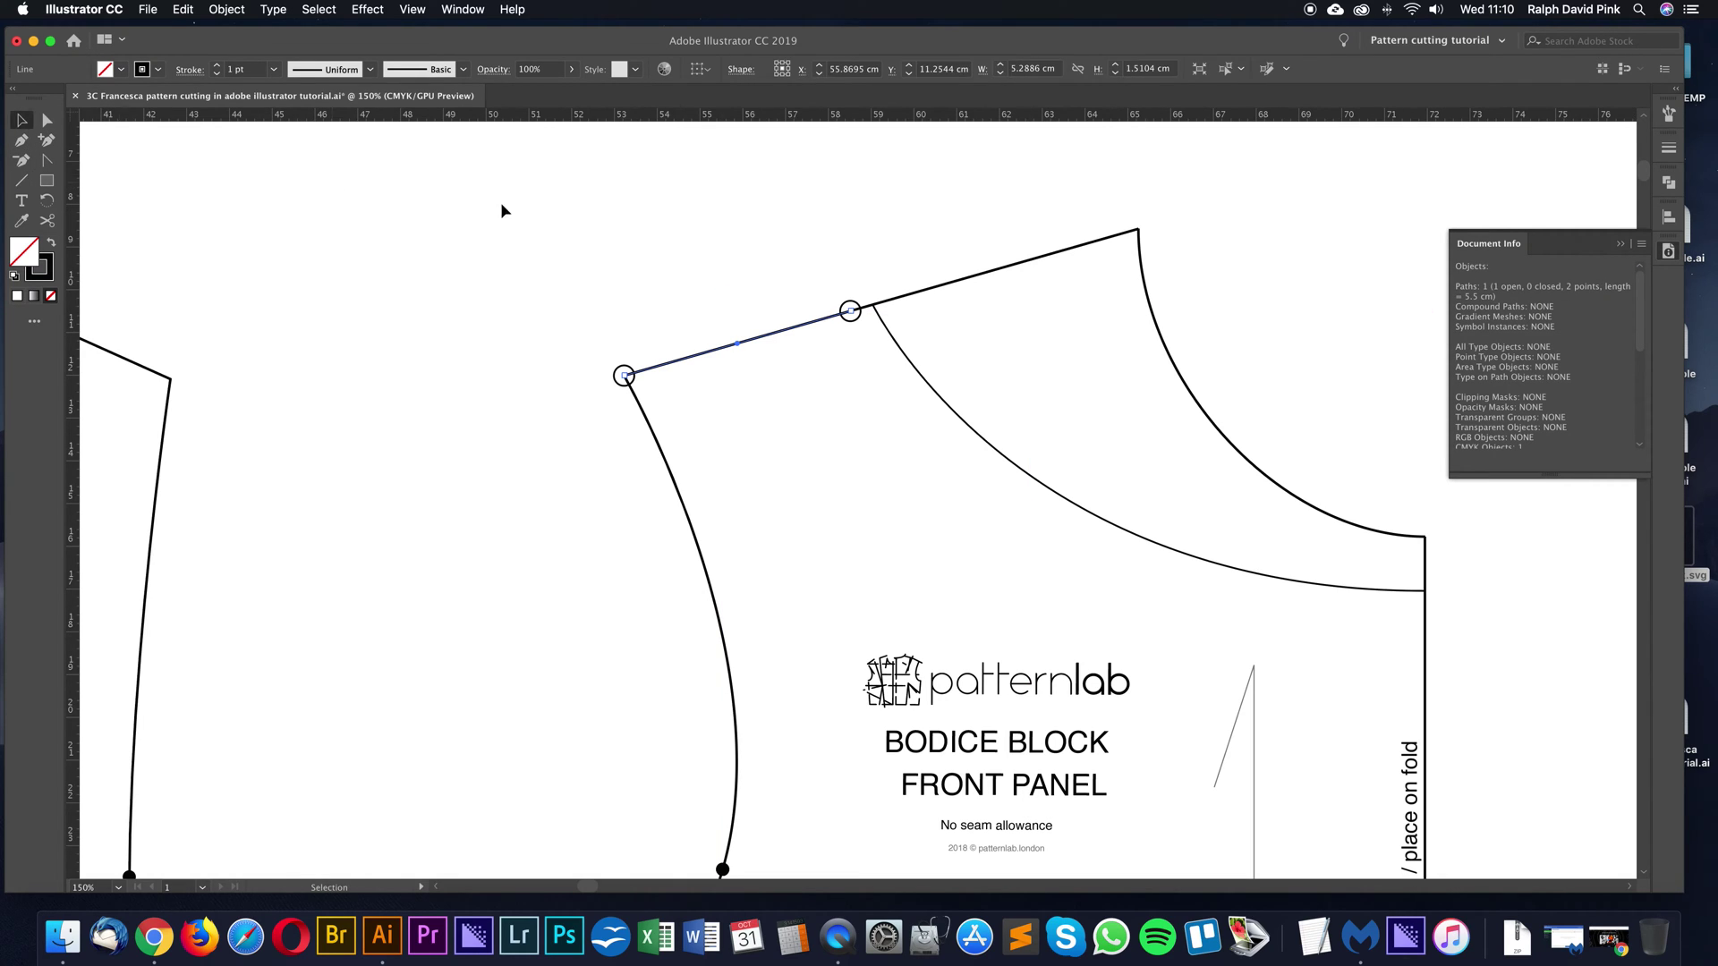
left_click(786, 336)
Copy and paste the shoulder-point circle and place the duplicate on the centre front neck point
scroll(940, 502, "right", 5)
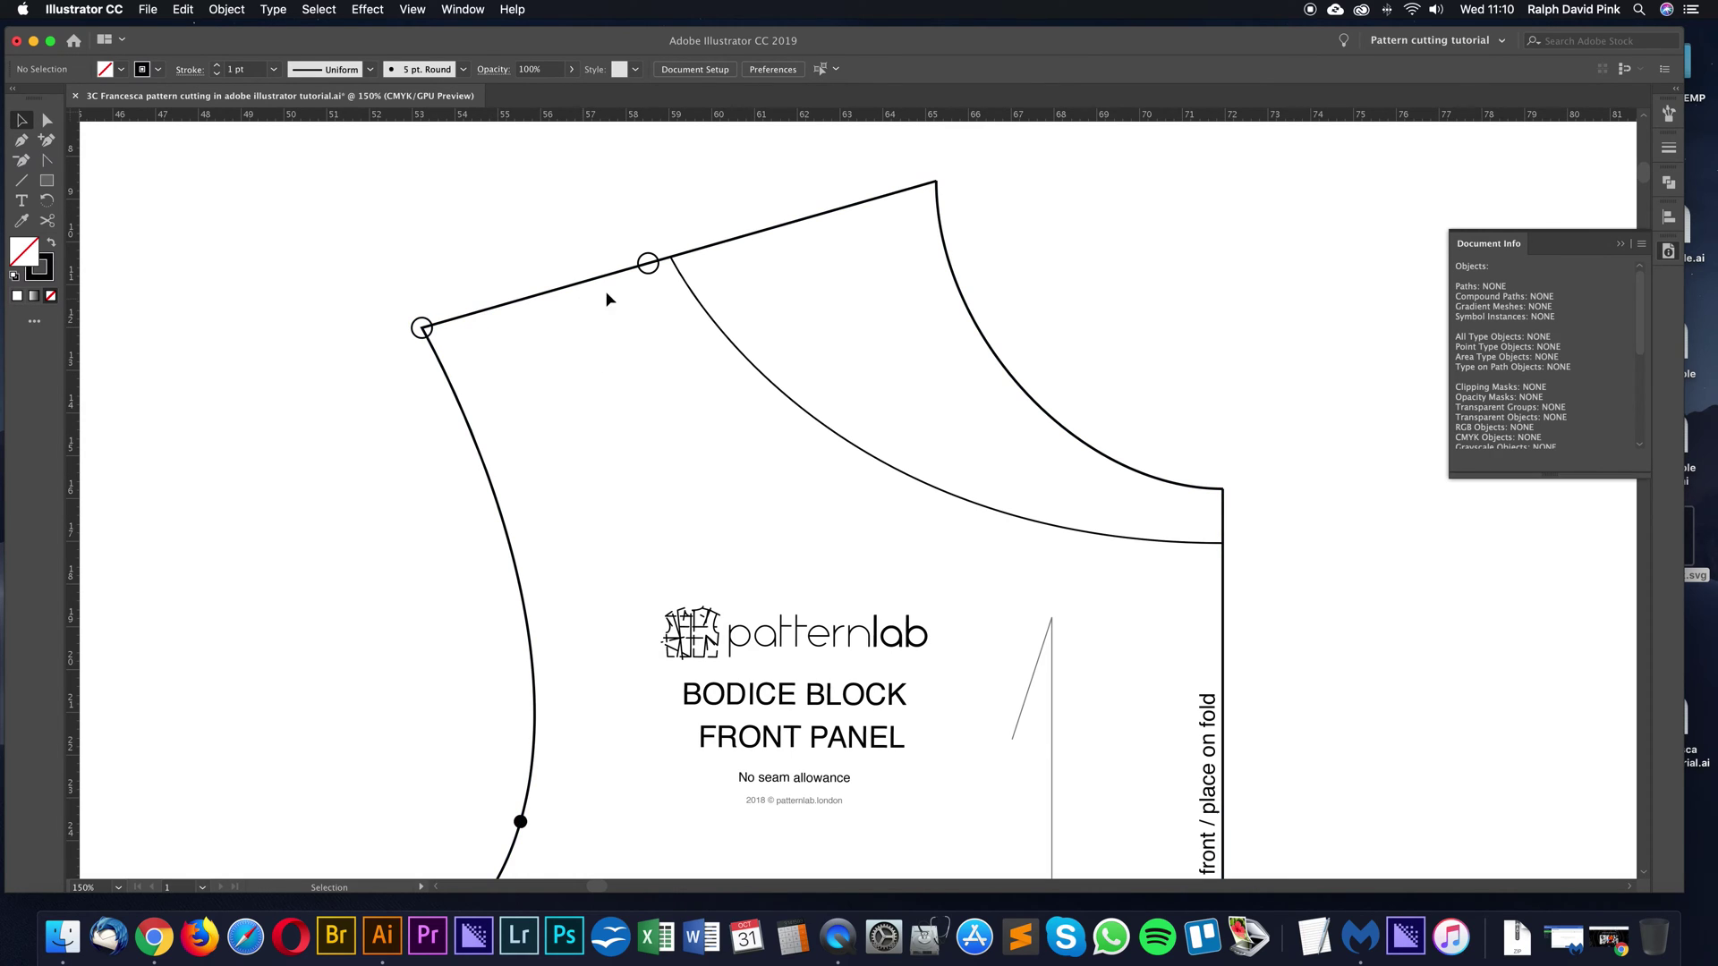
scroll(1170, 537, "right", 5)
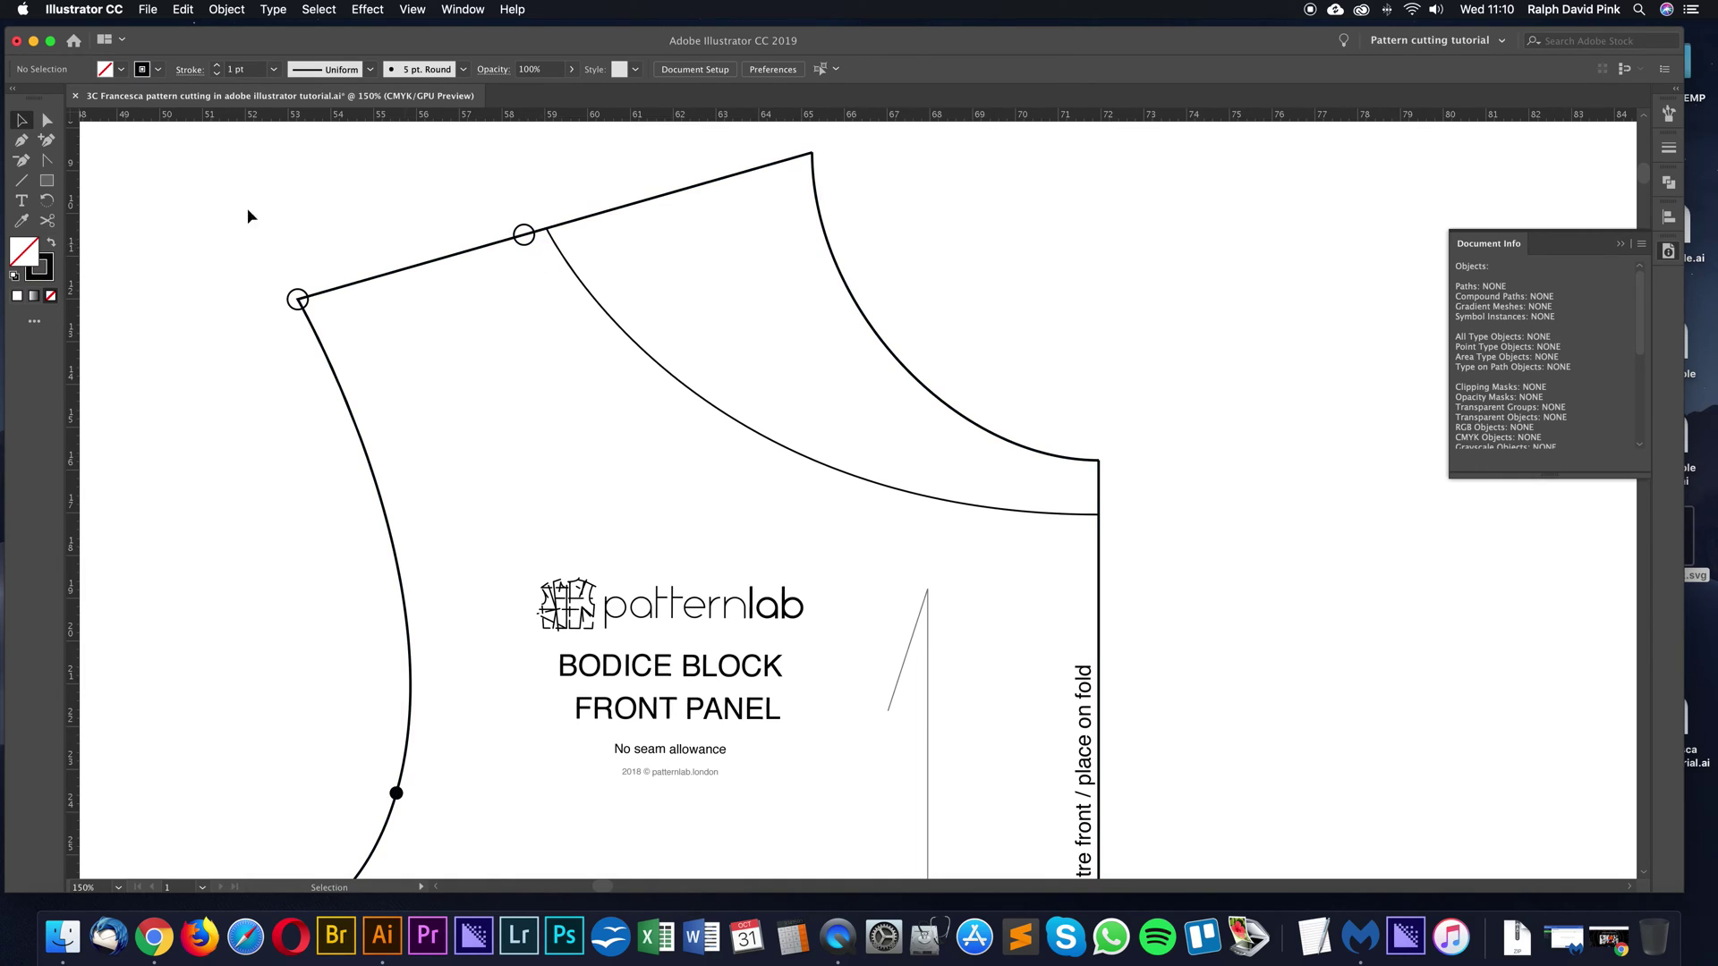
left_click(47, 119)
left_click(23, 122)
left_click(299, 295)
key("a")
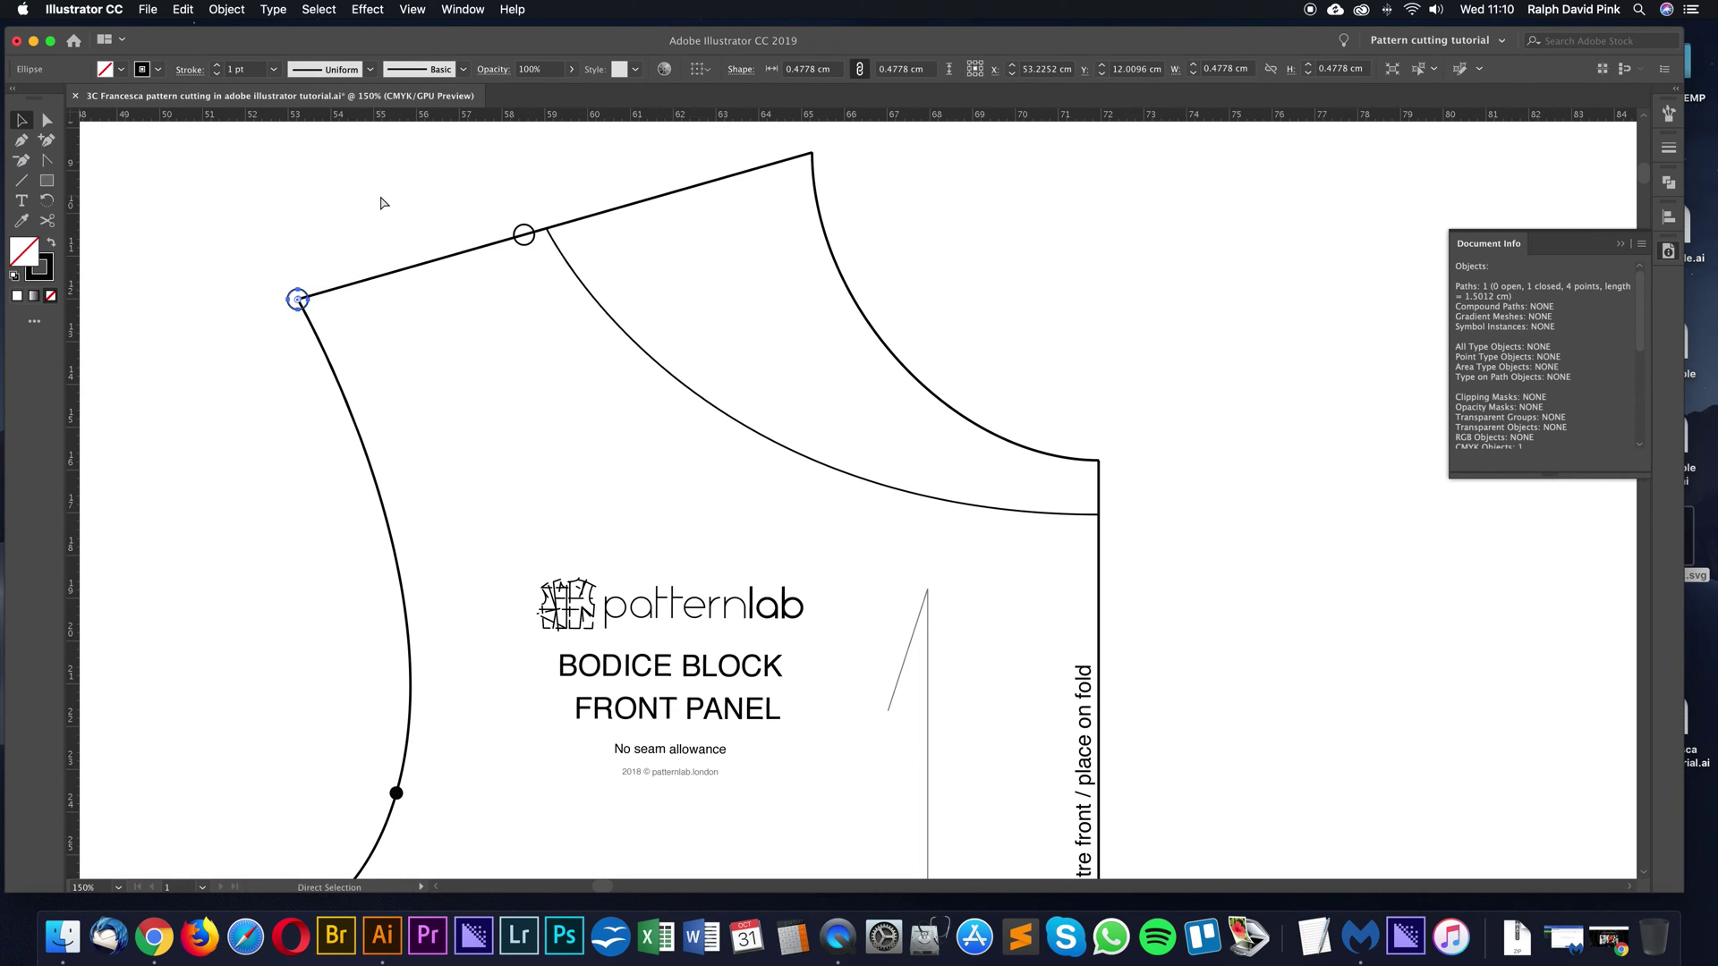
left_click(378, 208)
key("v")
key("super+v")
left_click(795, 370)
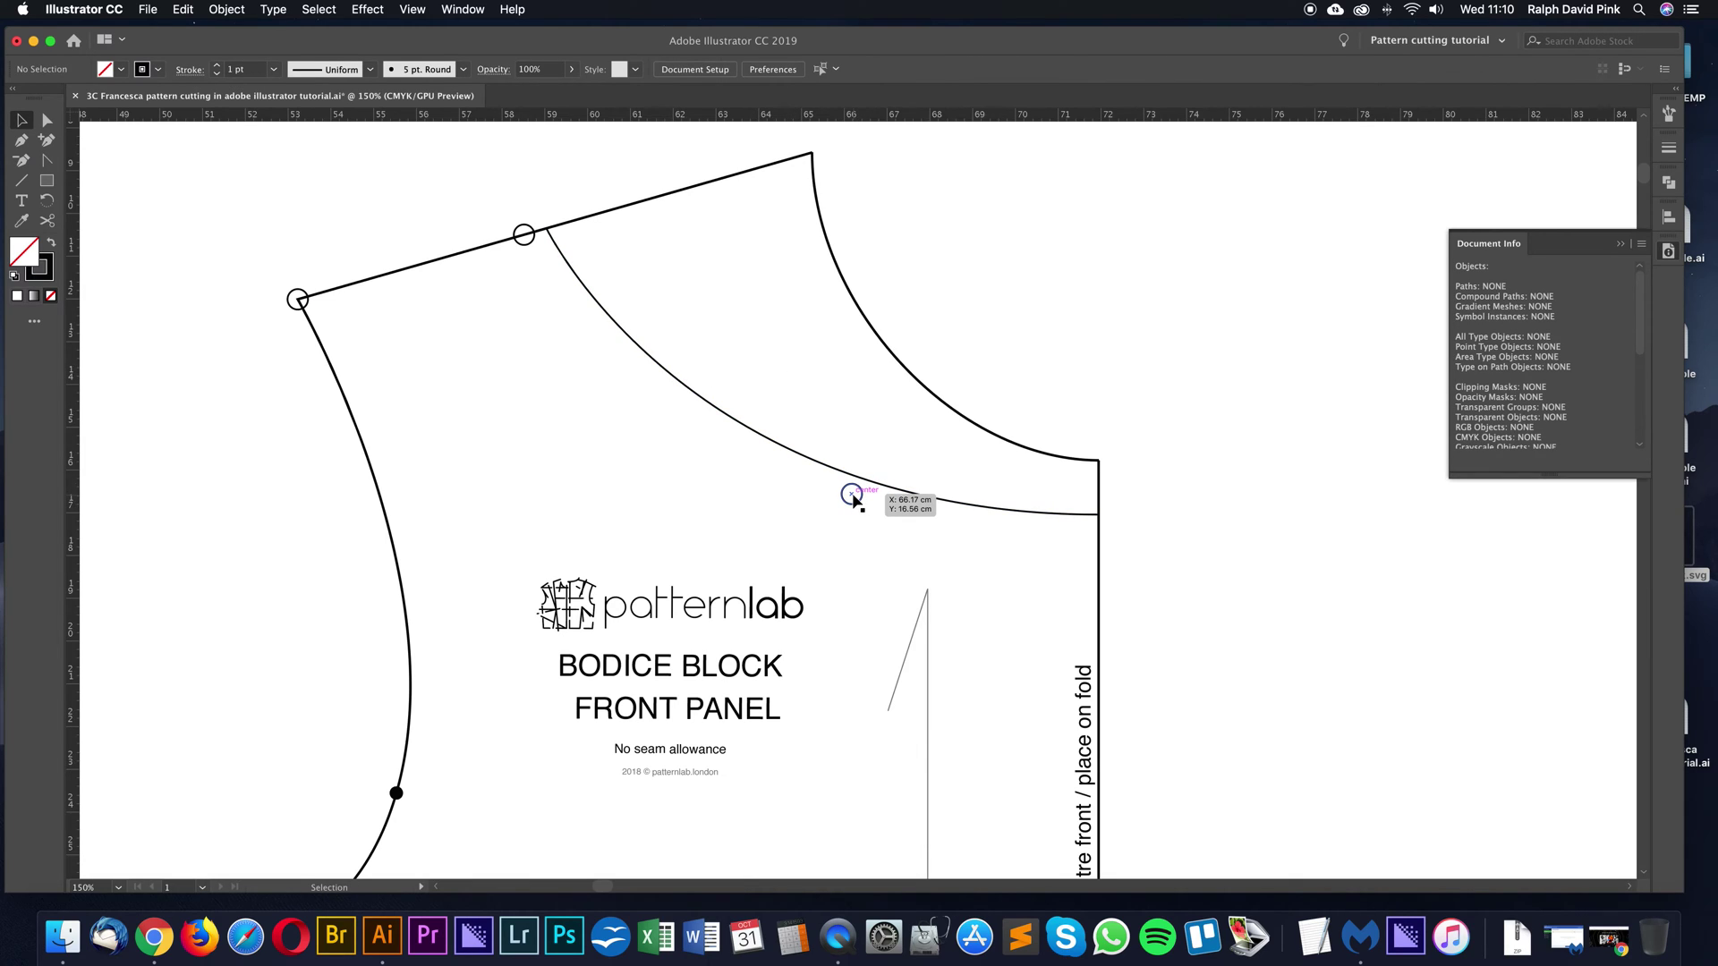
left_click_drag(854, 498, 1103, 463)
Set the centre front circle's move offsets to 0 cm horizontal and 2 cm vertical, comparing with the preview off and on
key("Return")
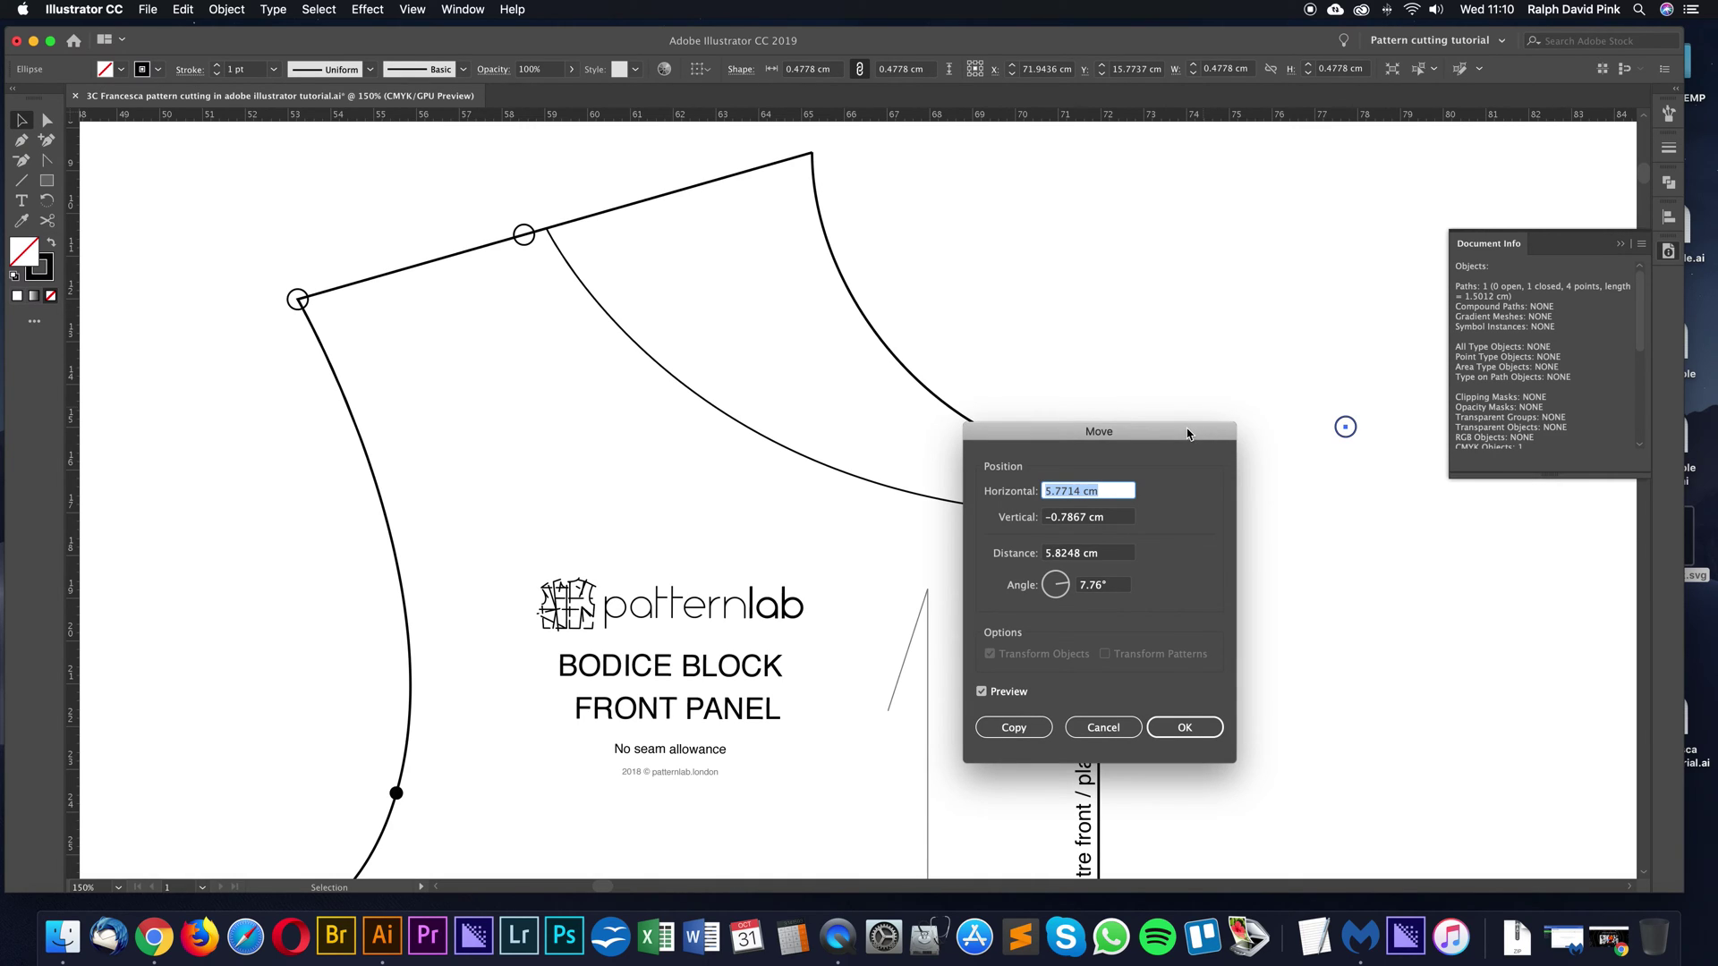
left_click_drag(1188, 435, 785, 436)
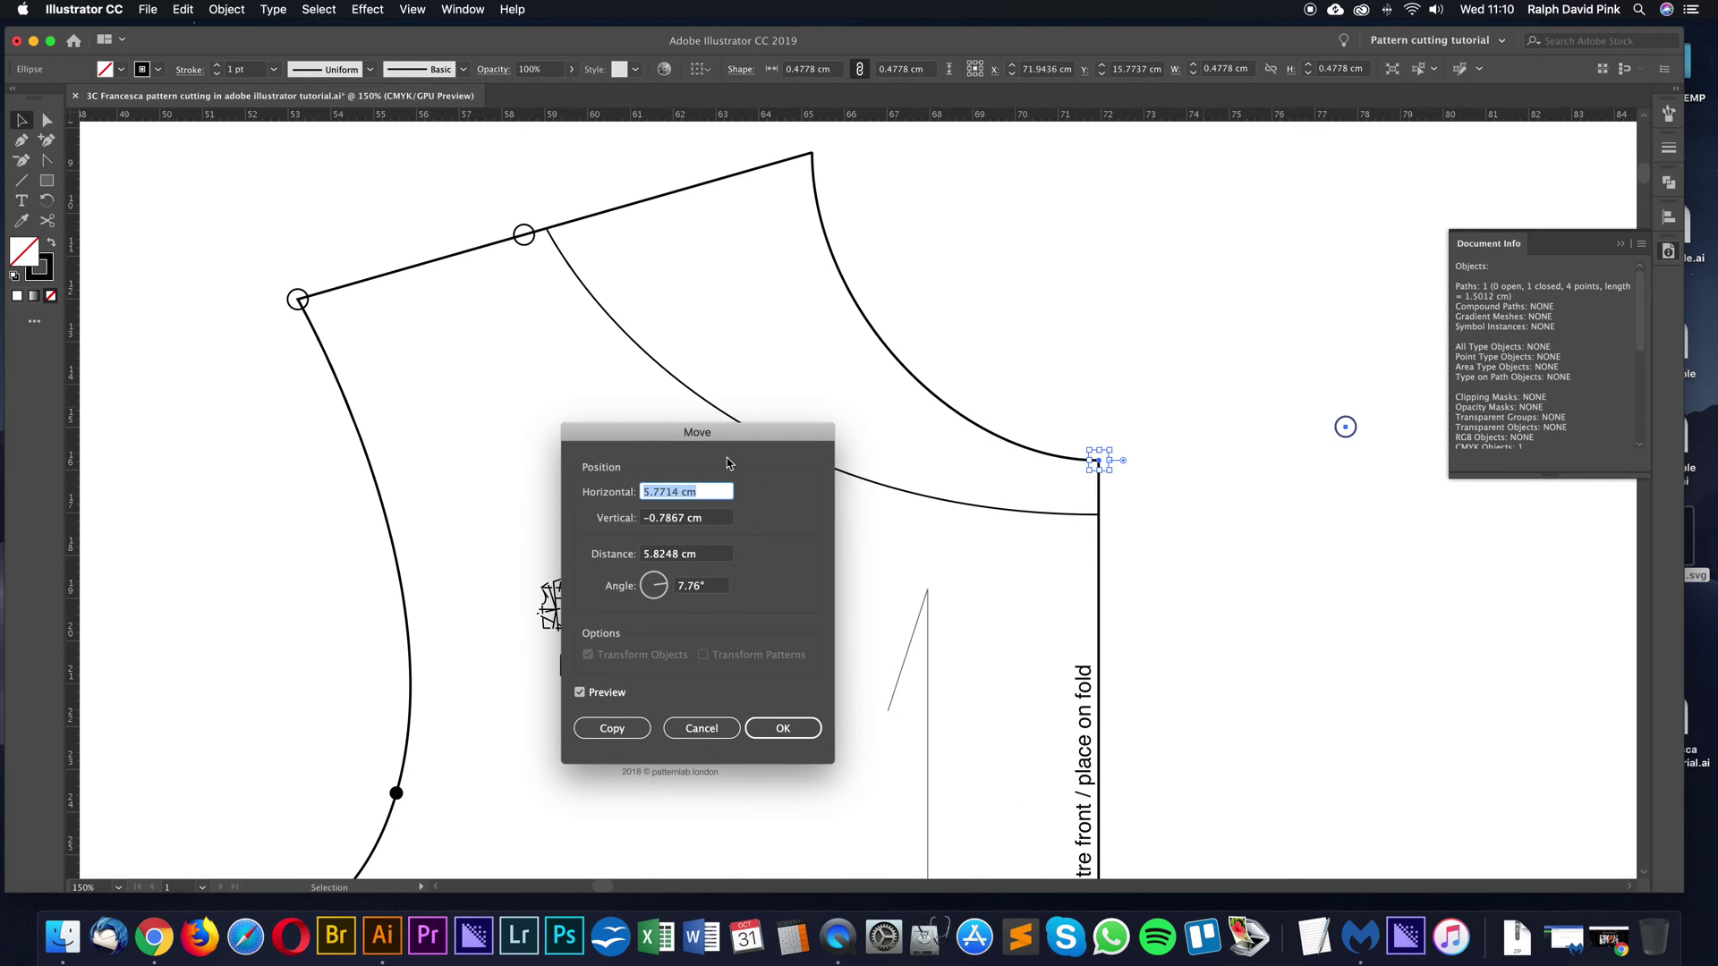
type("0")
key("Tab")
type("2")
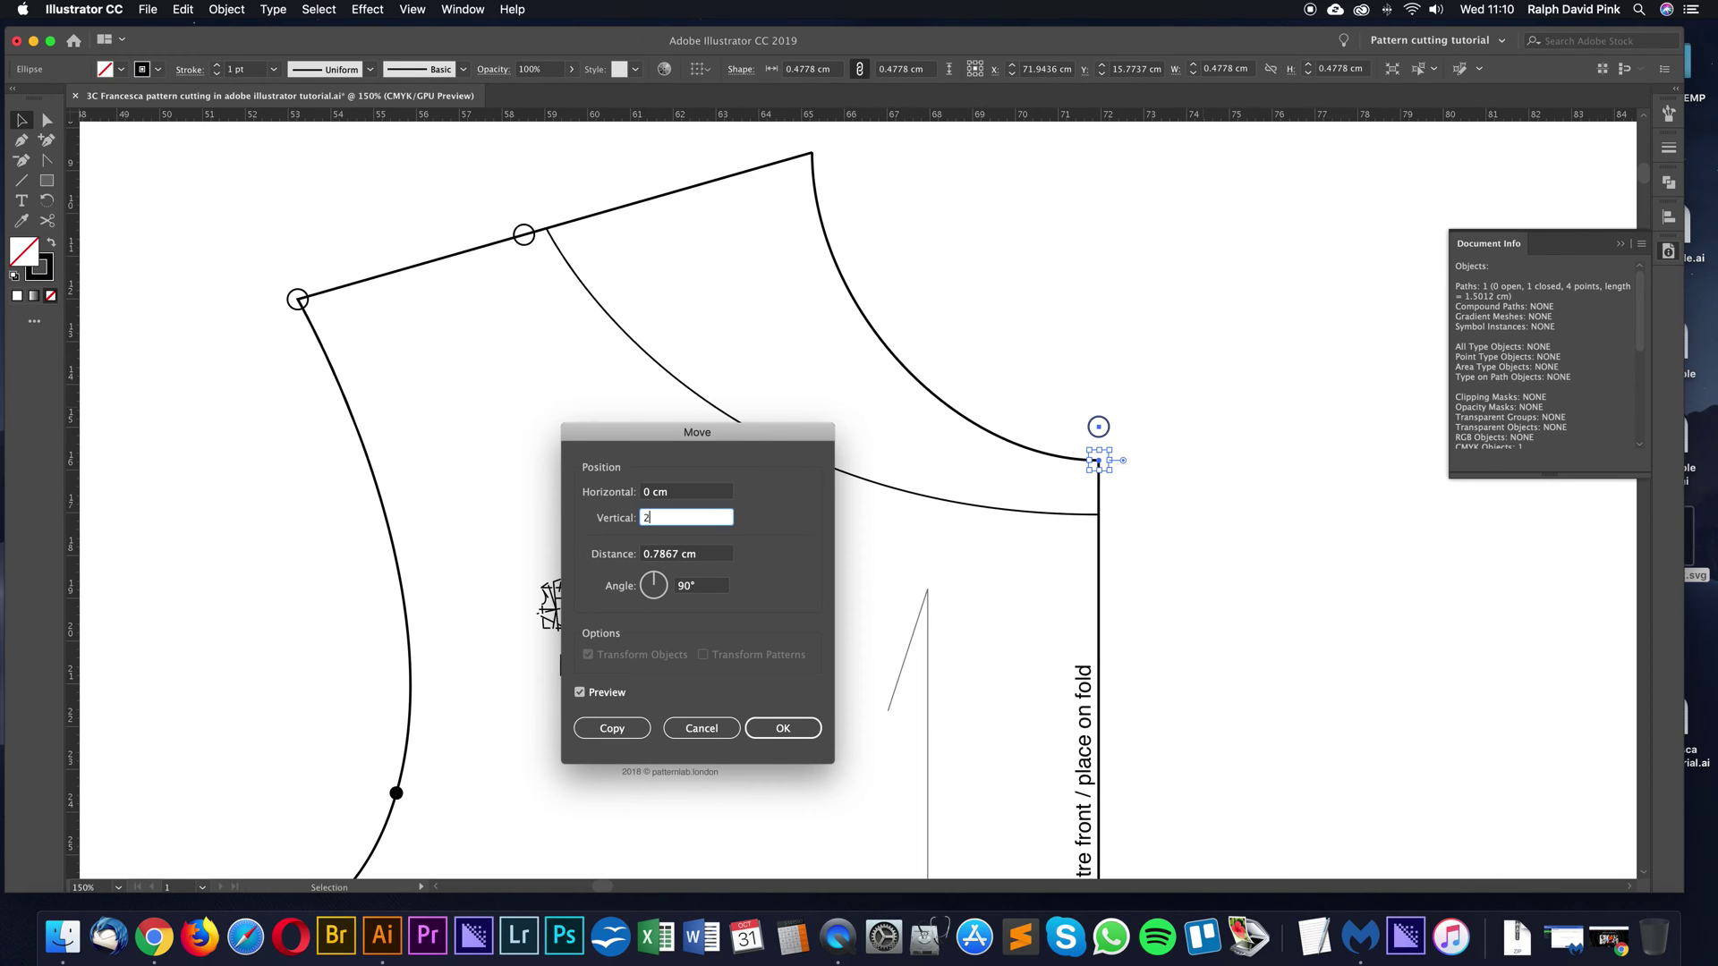
left_click(605, 699)
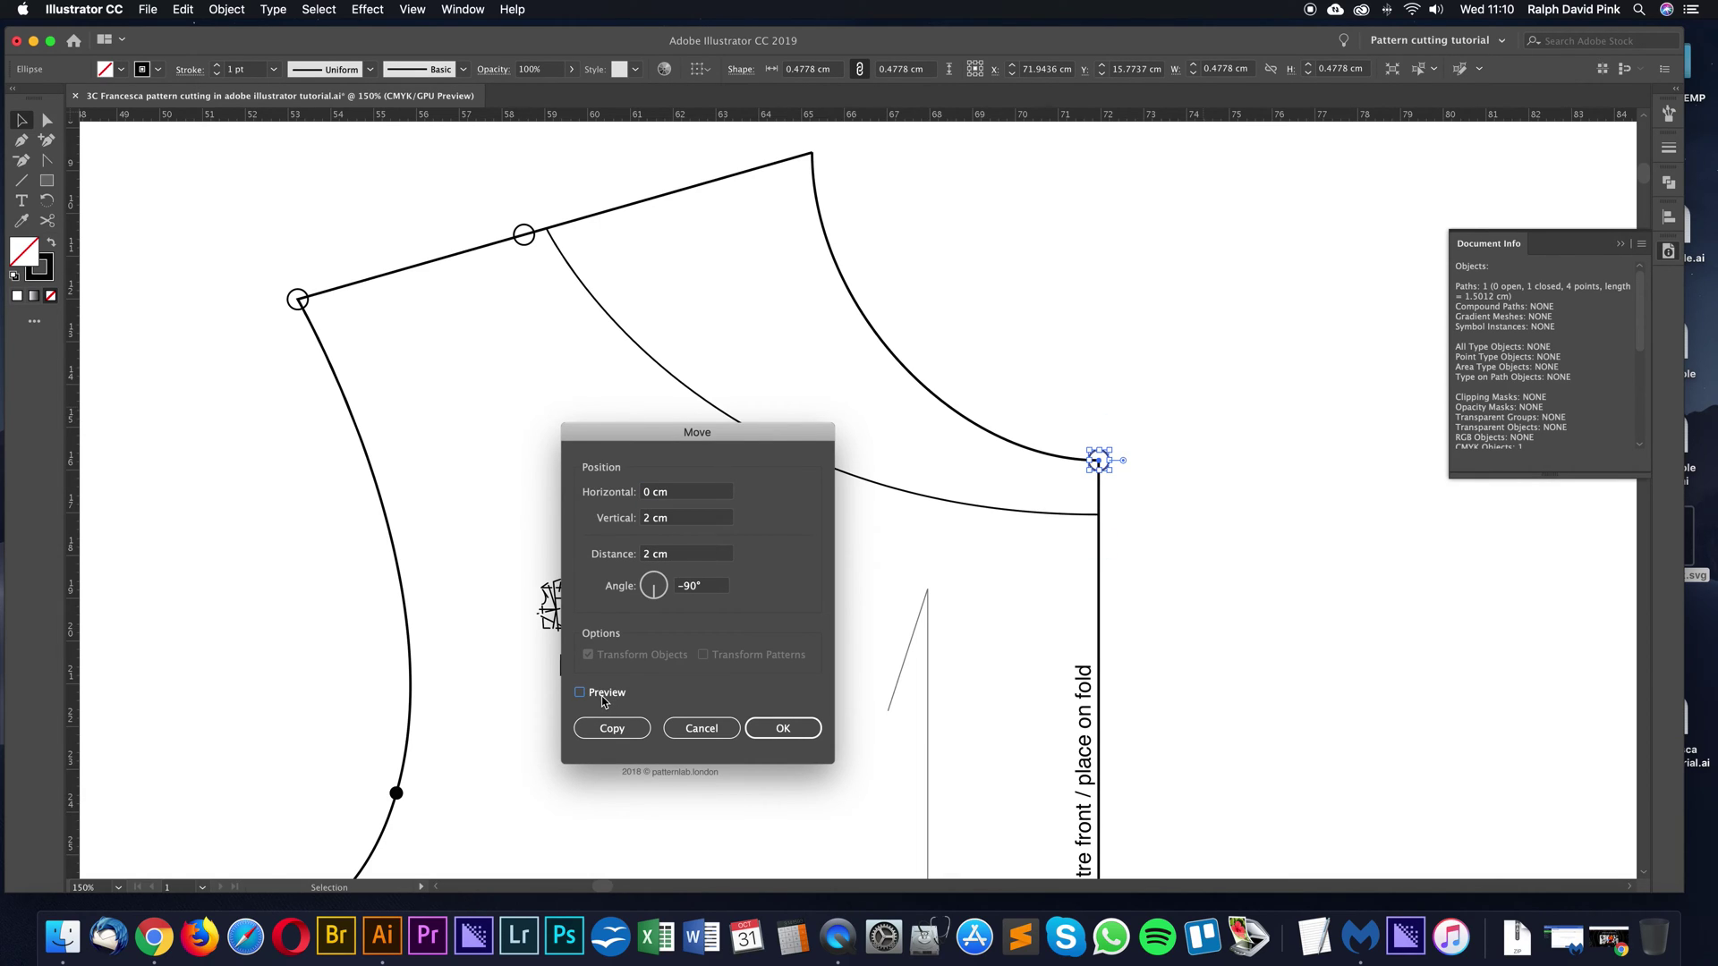
left_click(605, 699)
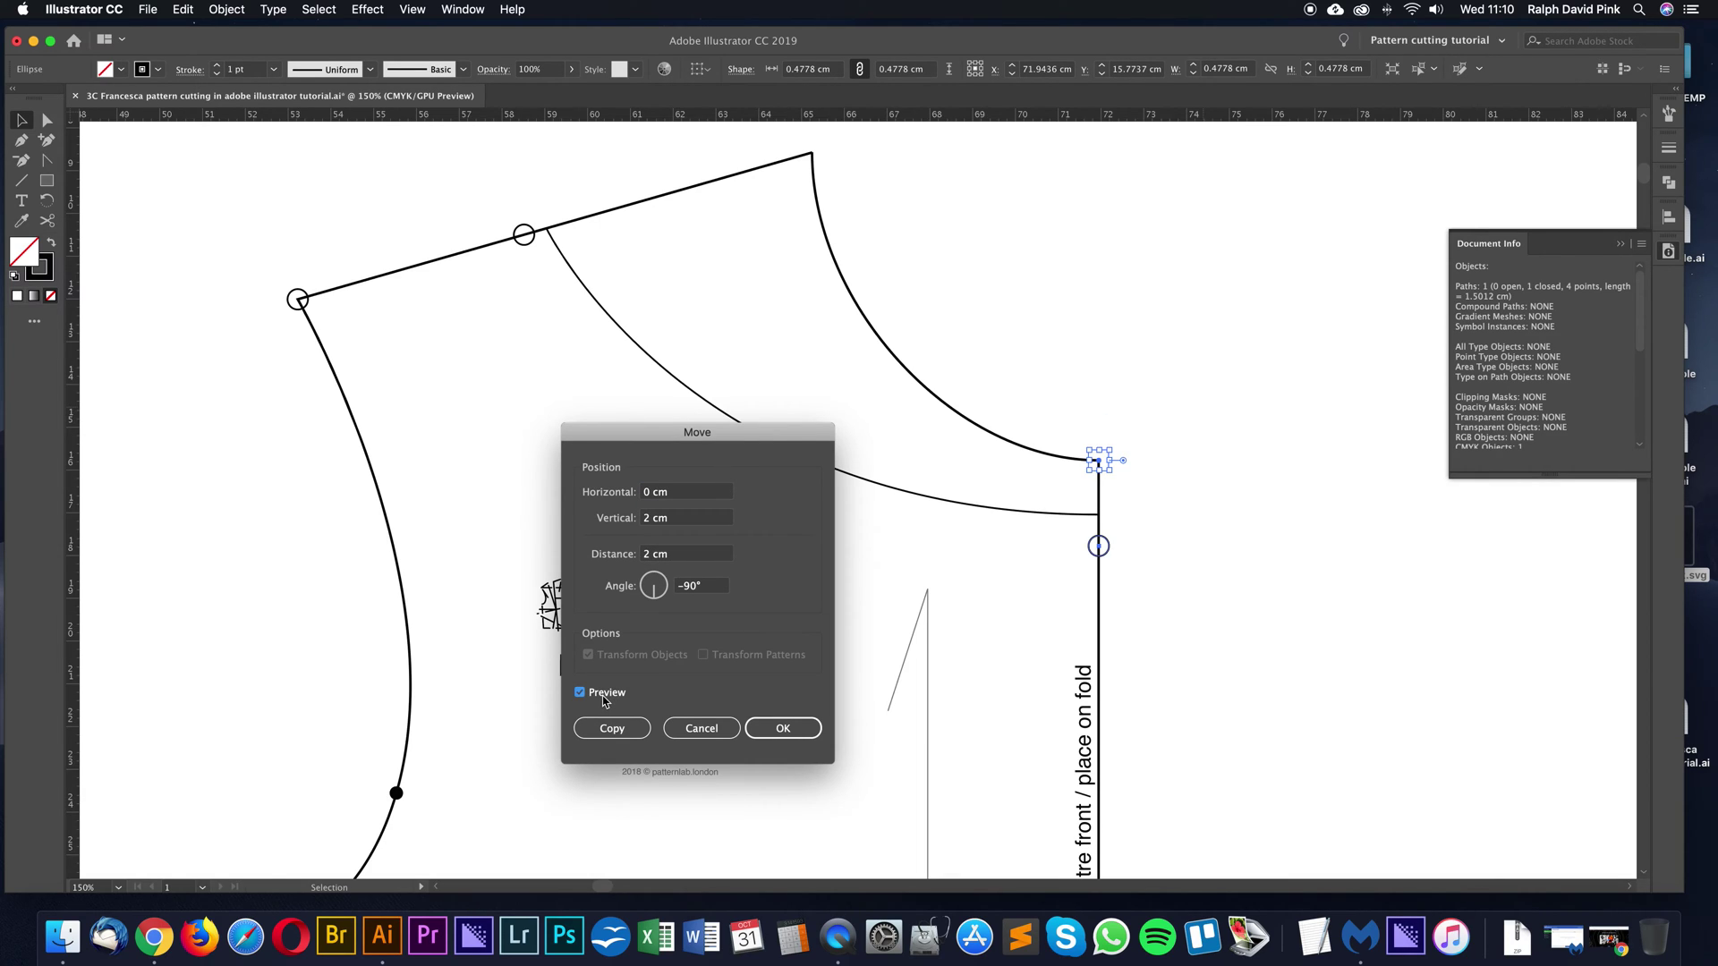
Change the vertical offset to 1.5 cm and create a copy of the circle down the centre front line
double_click(643, 523)
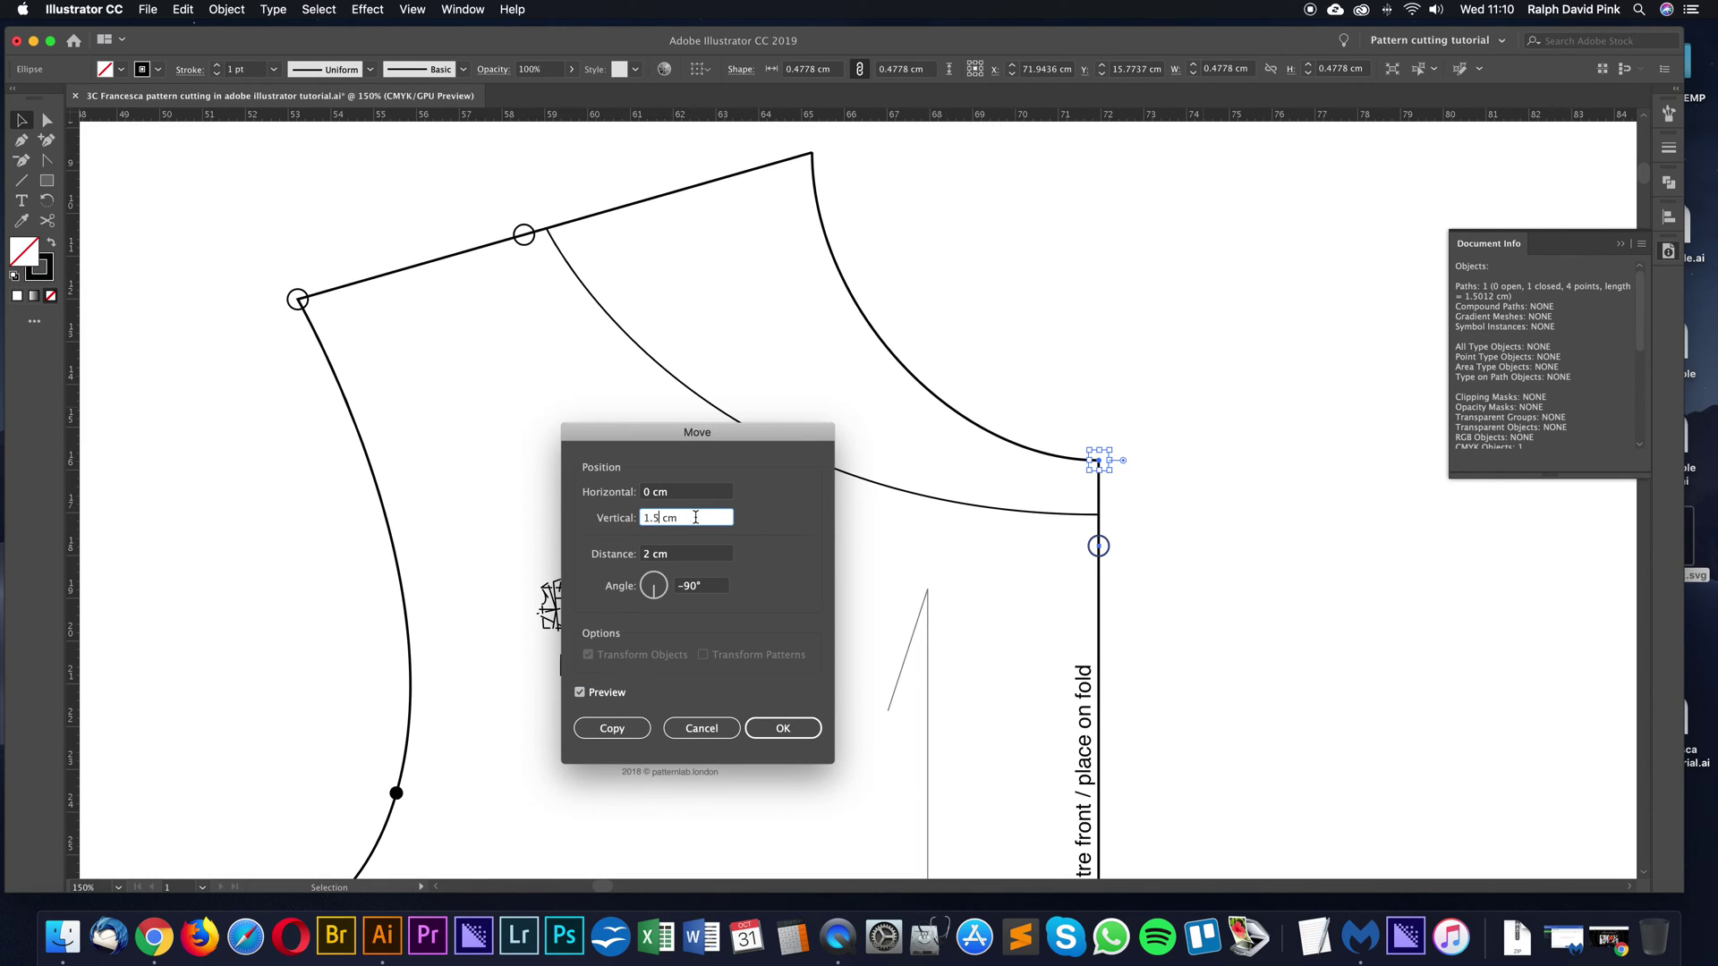
left_click(681, 494)
double_click(645, 523)
left_click(659, 518)
key("Return")
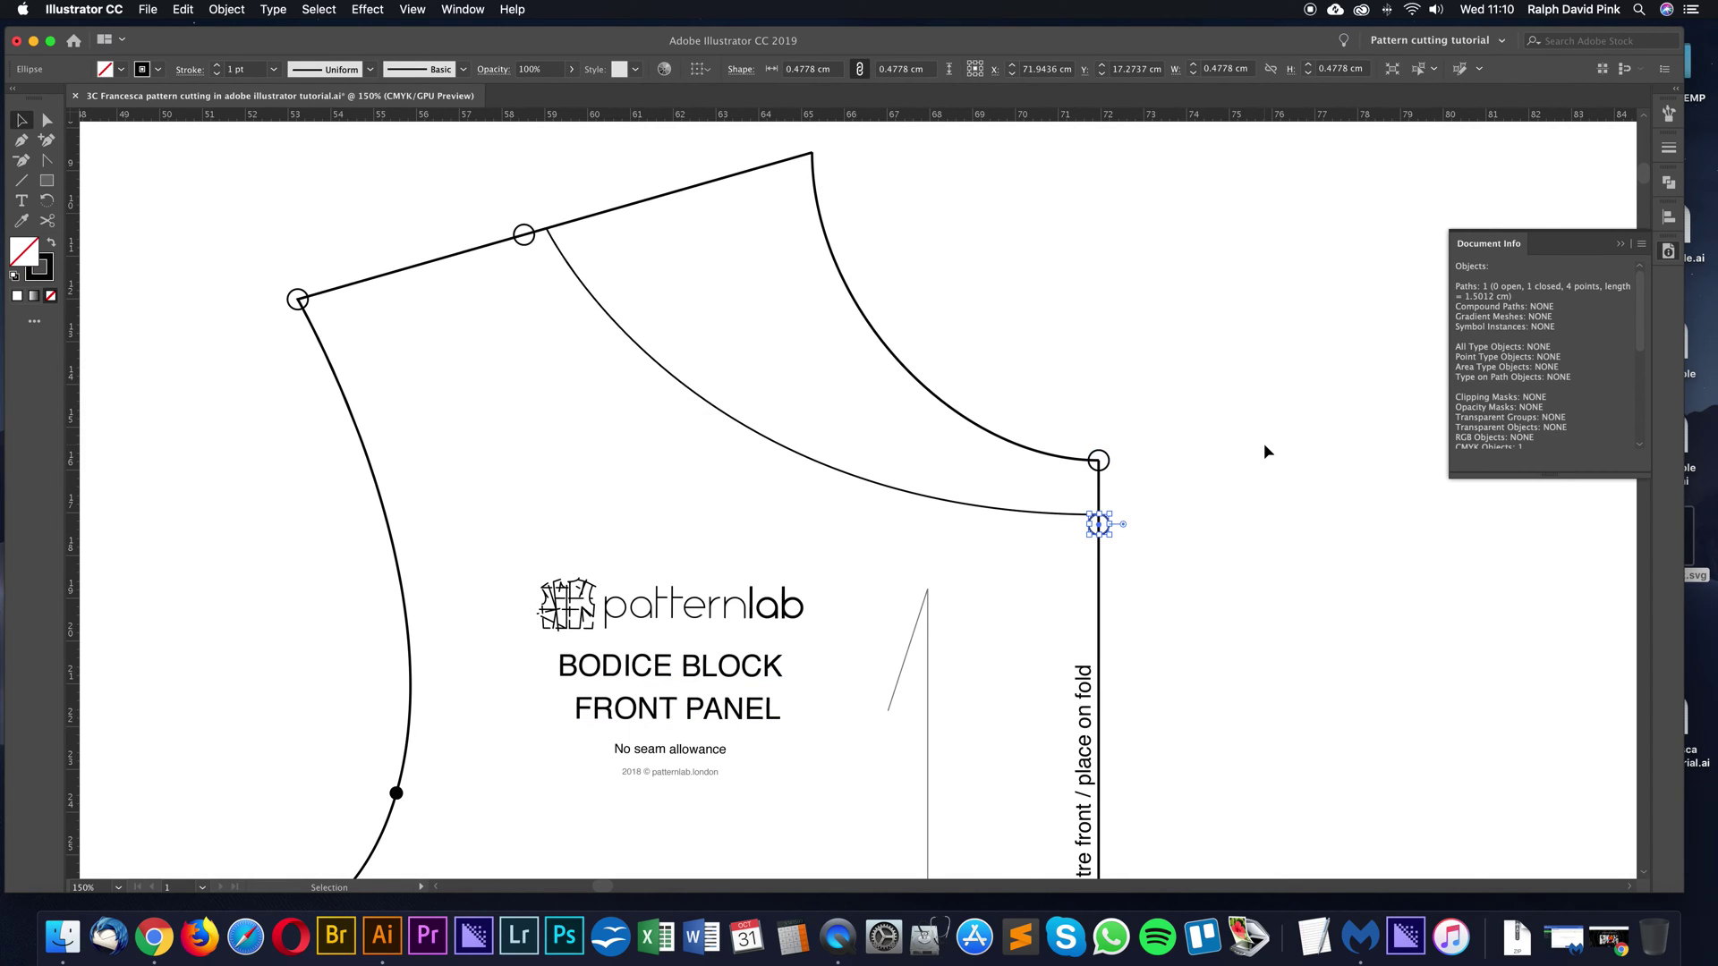
left_click(1263, 443)
key("super+minus")
key("a")
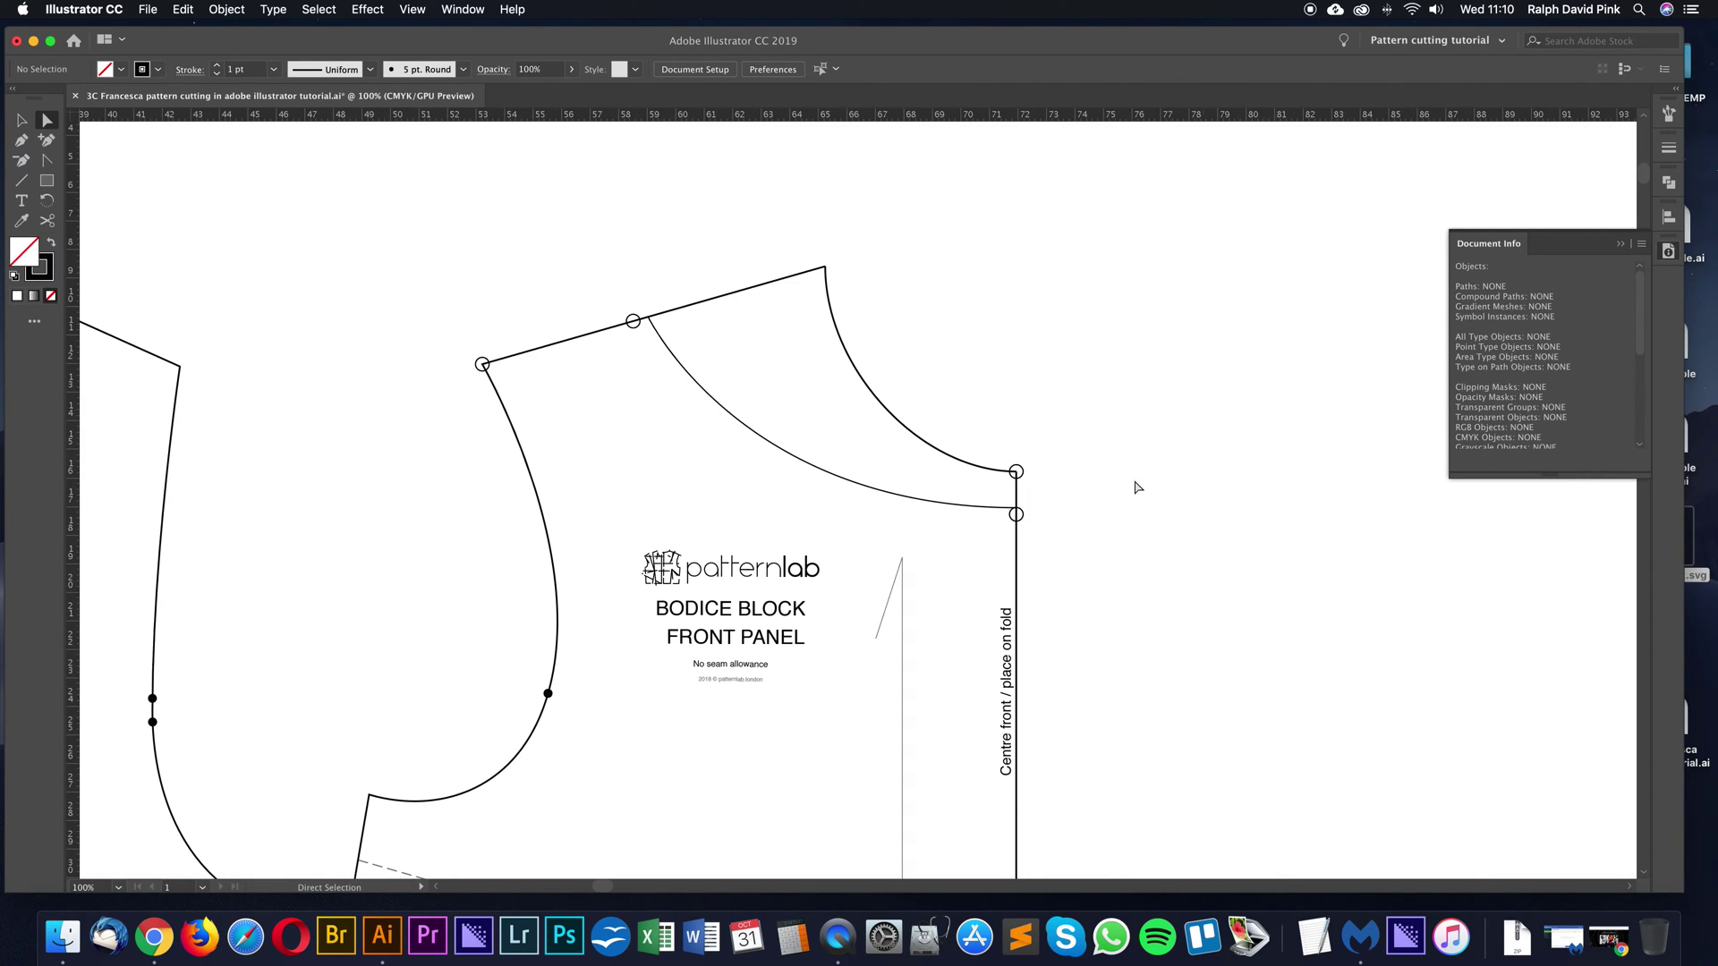
Delete the existing trial neckline curve on the front panel and close the Document Info panel
left_click(951, 506)
key("Delete")
key("Delete")
left_click_drag(1011, 376, 995, 368)
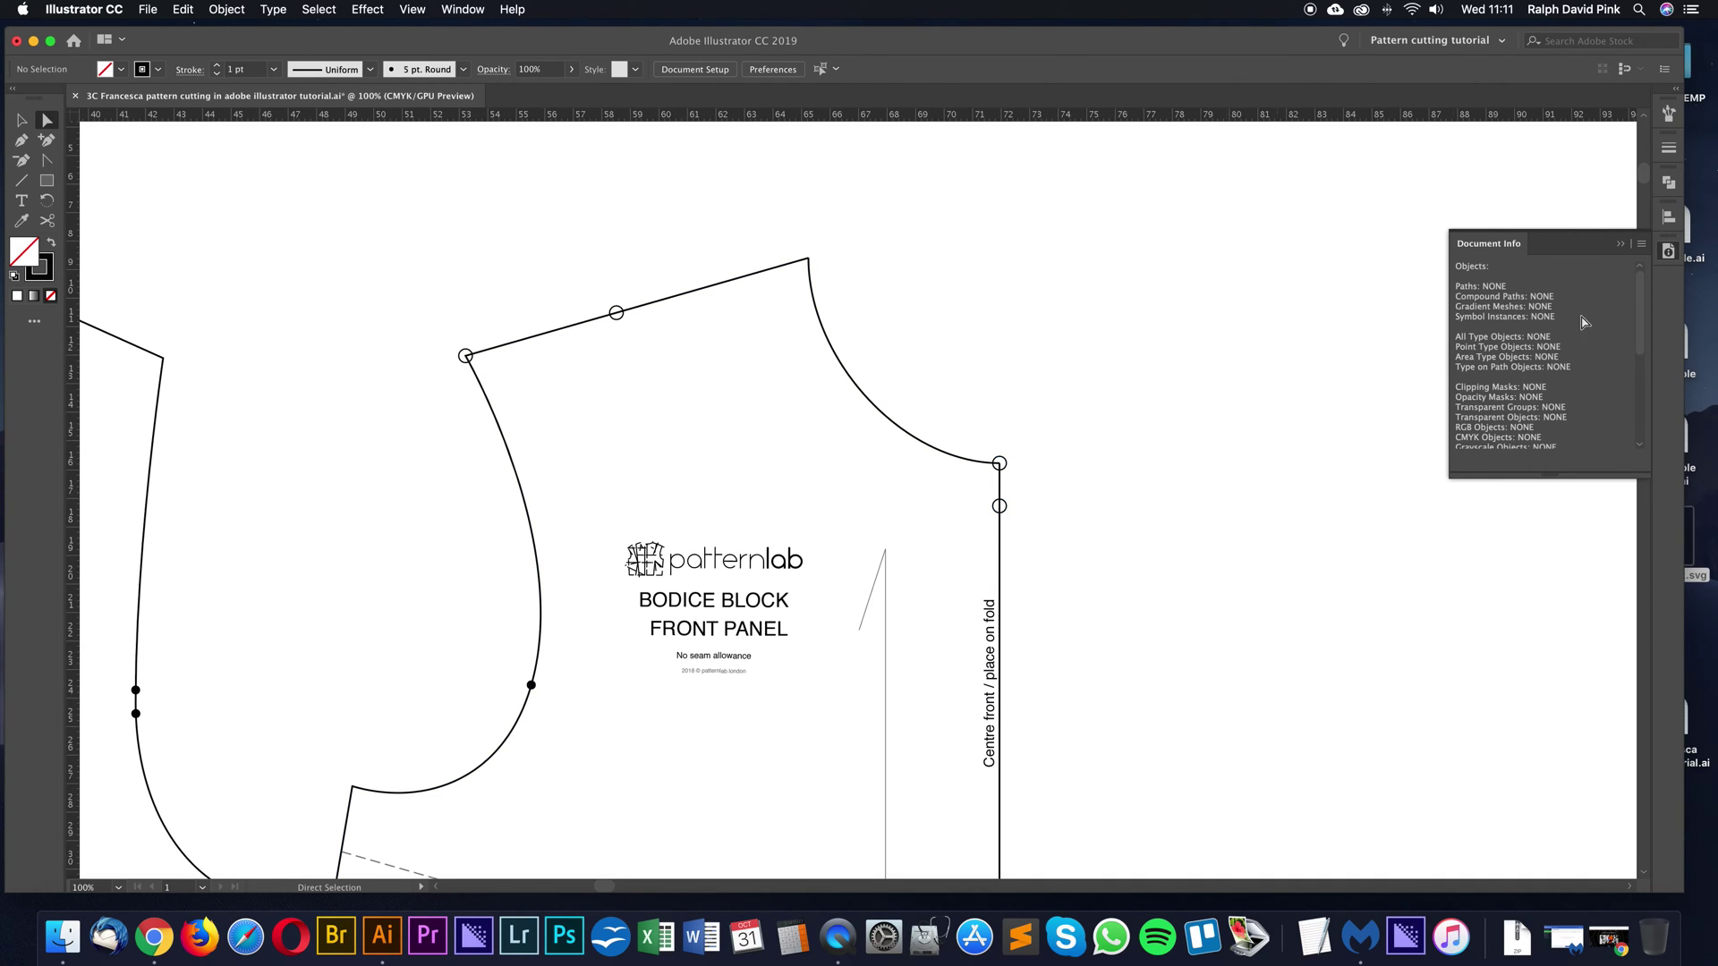
left_click(1621, 244)
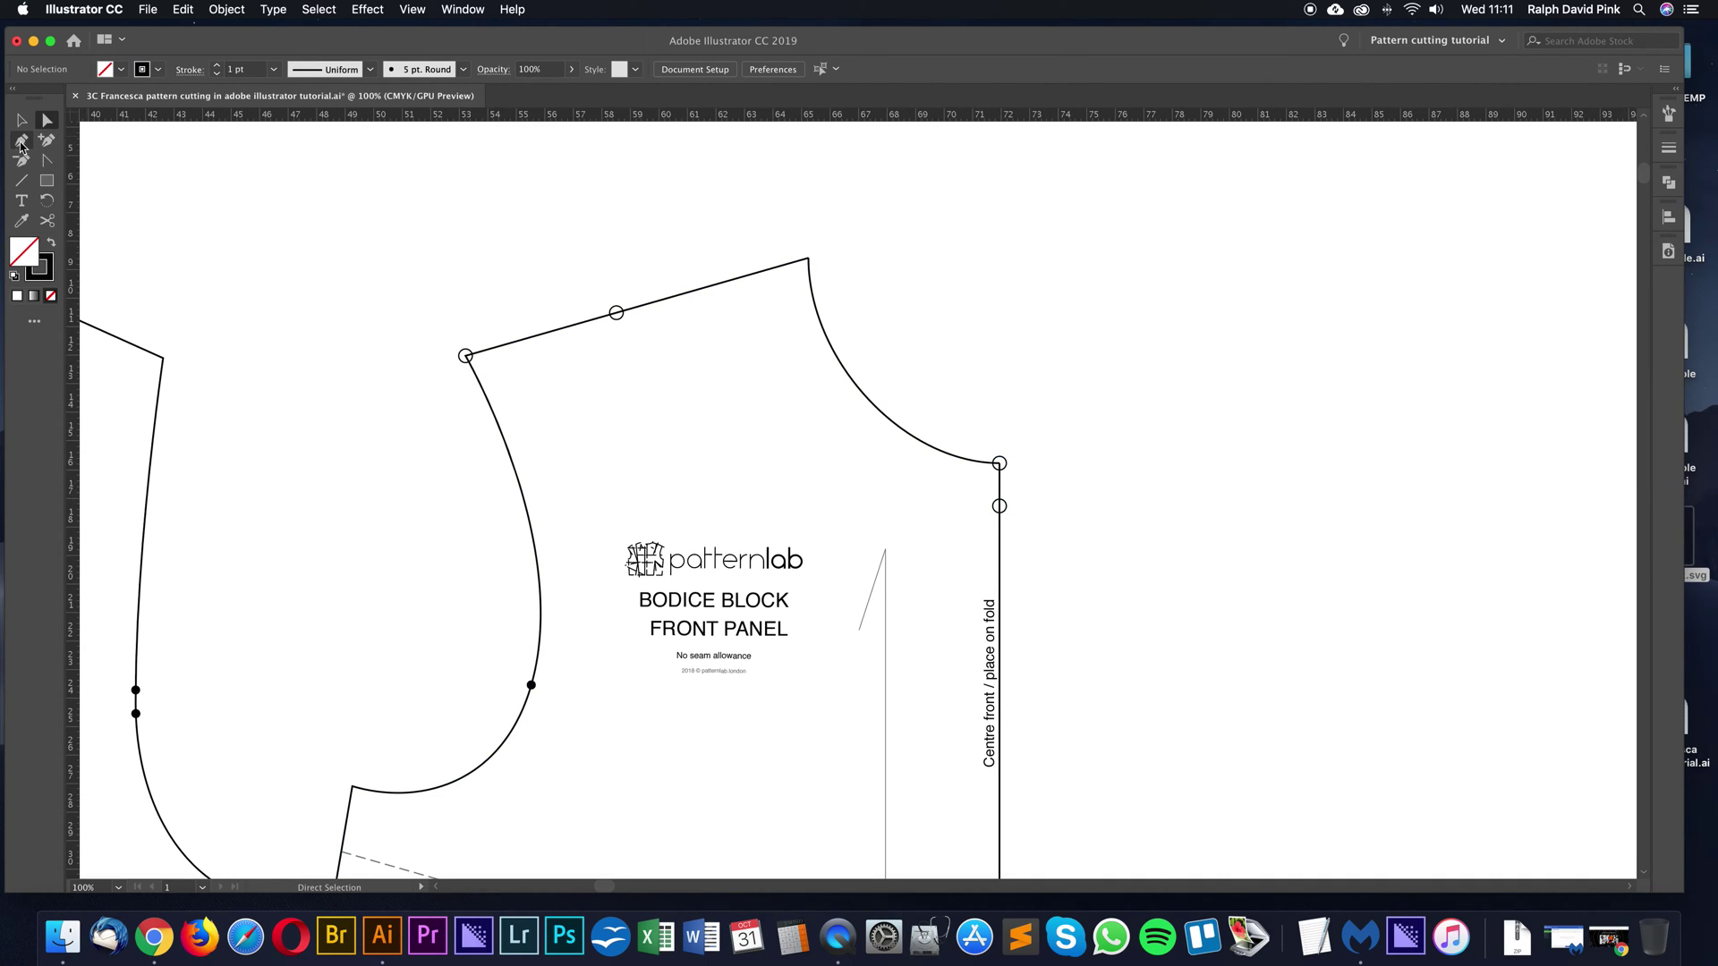
Draw a trial neckline curve with the Pen tool from the inner shoulder circle to the lower centre front circle, and delete it
left_click(22, 142)
left_click(616, 313)
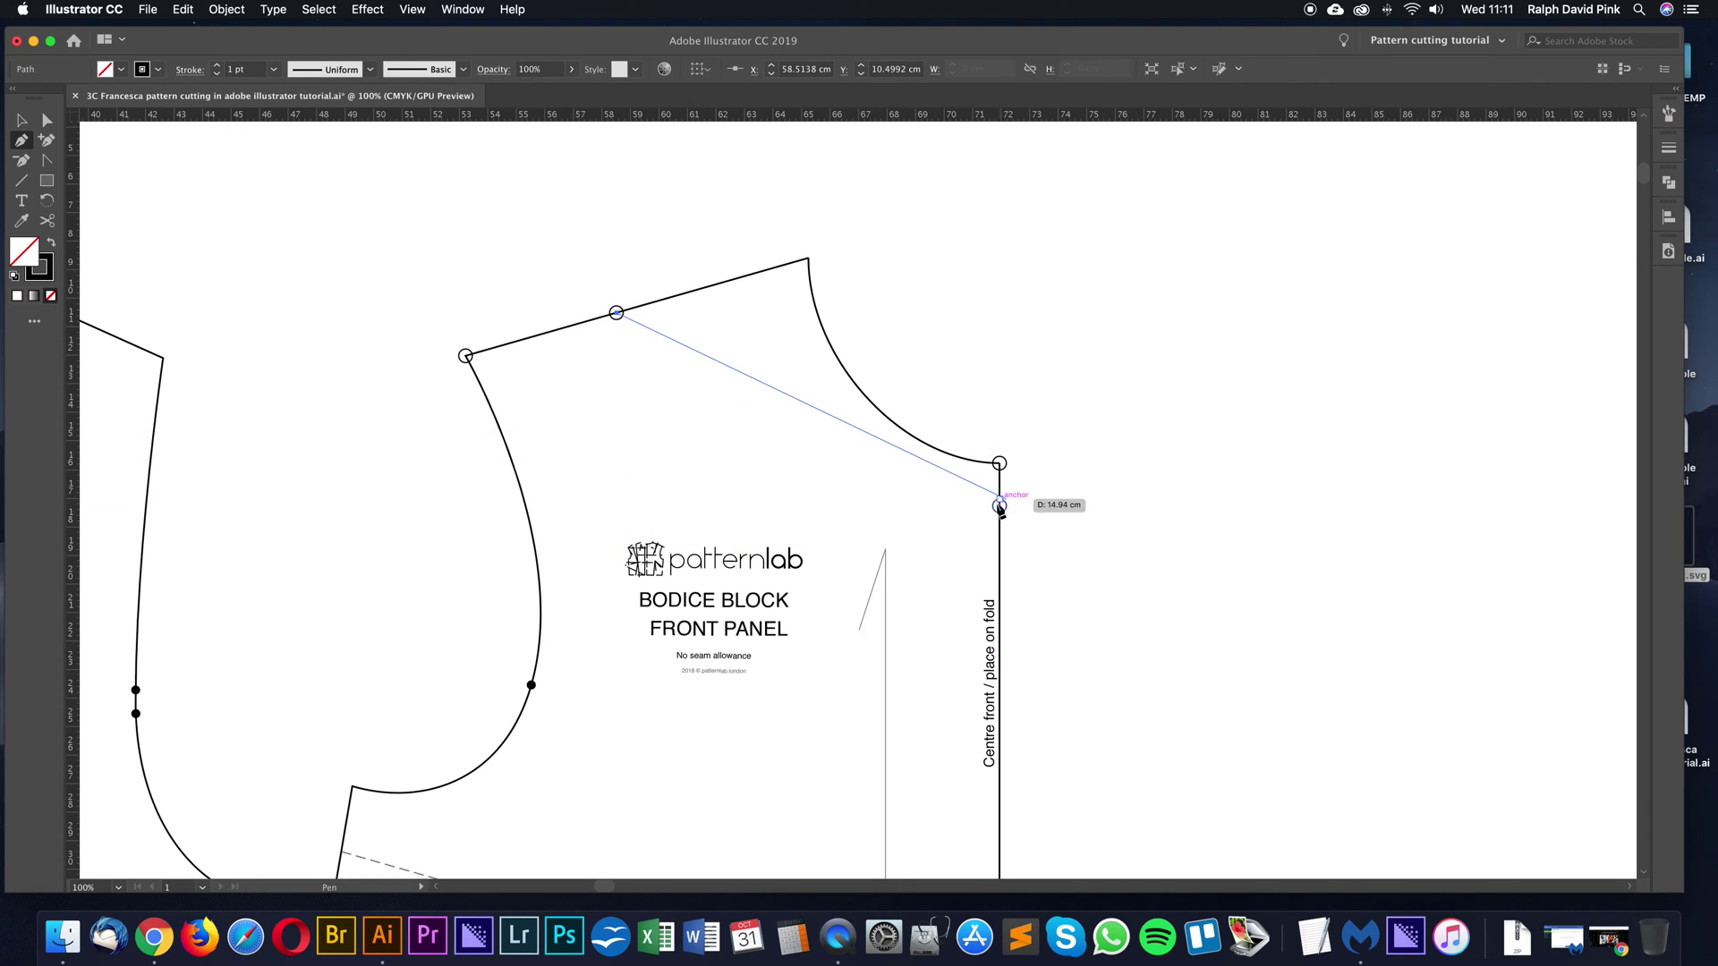
left_click_drag(1000, 505, 1243, 522)
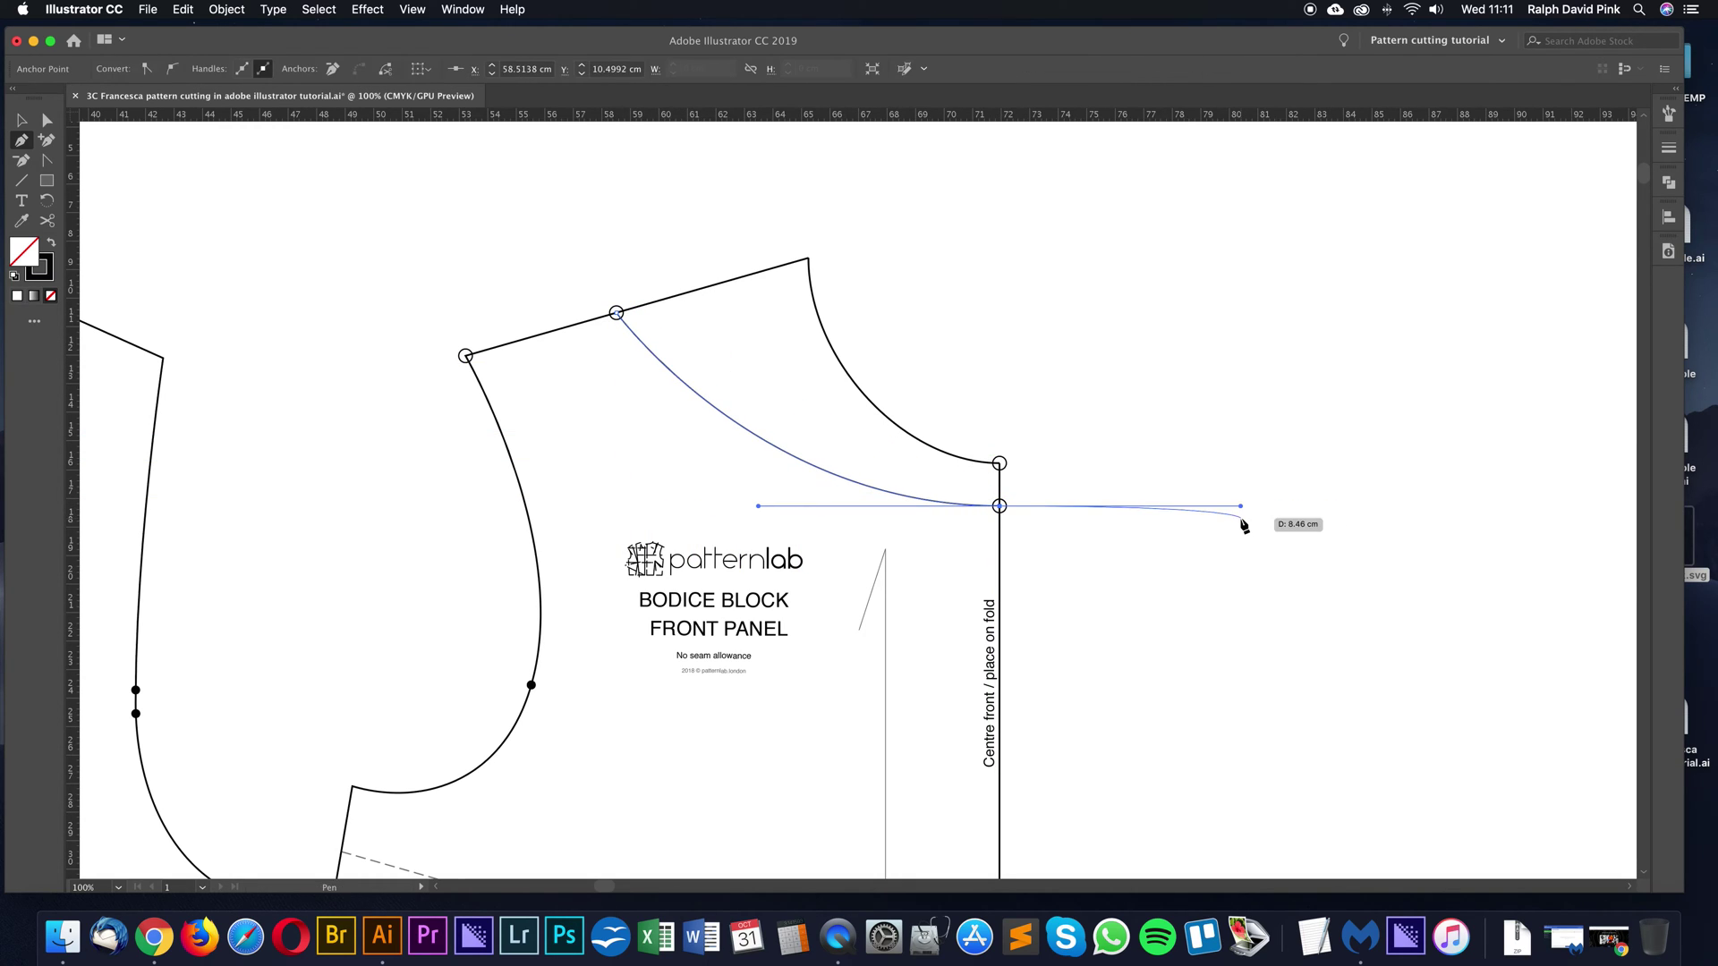
left_click(1091, 422, "super")
left_click(699, 378)
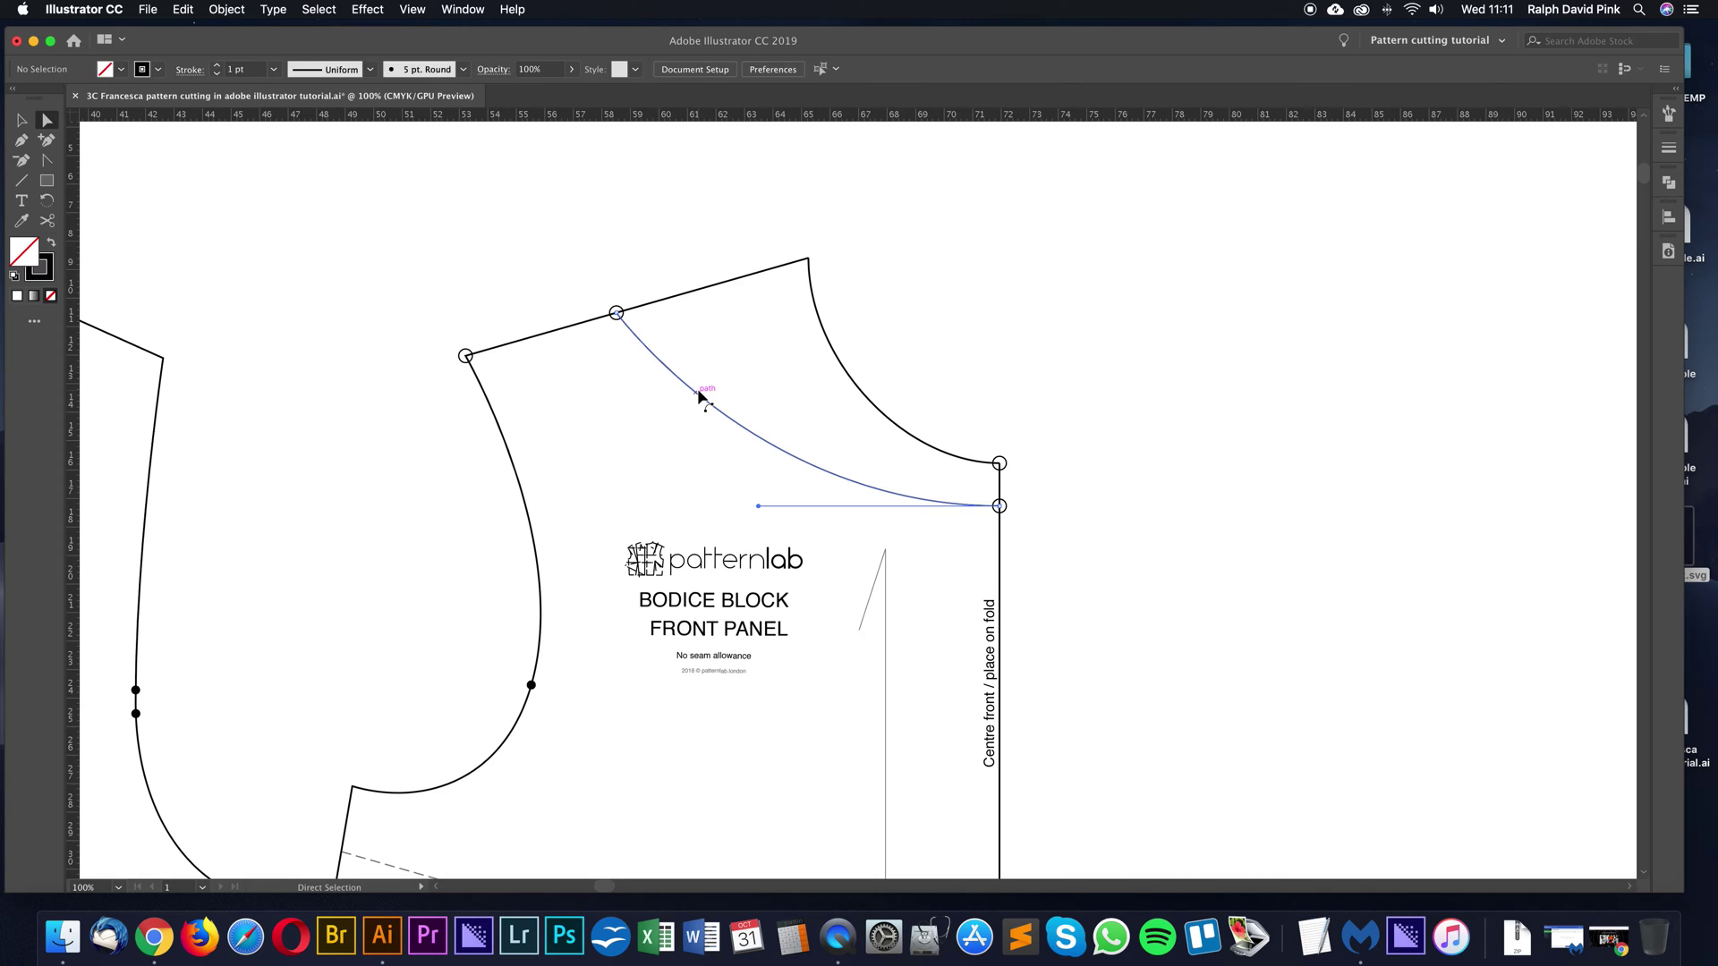
key("Delete")
scroll(726, 415, "left", 5)
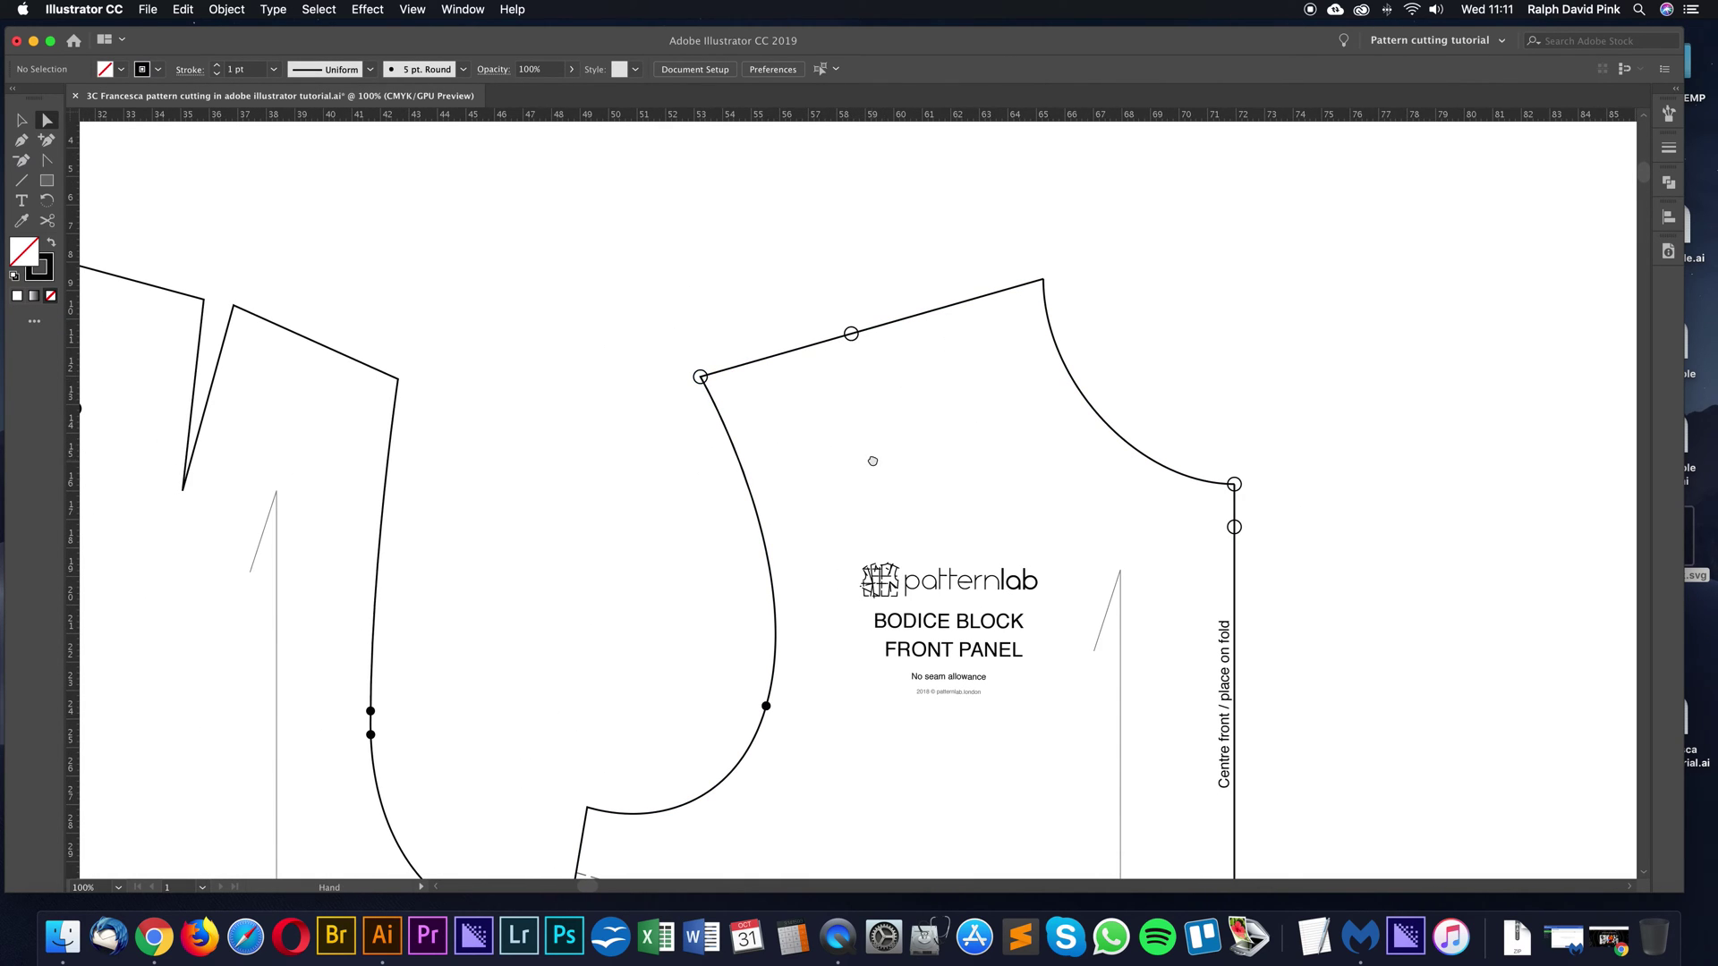
scroll(930, 358, "down", 4)
scroll(931, 358, "left", 4)
left_click_drag(989, 386, 1024, 408)
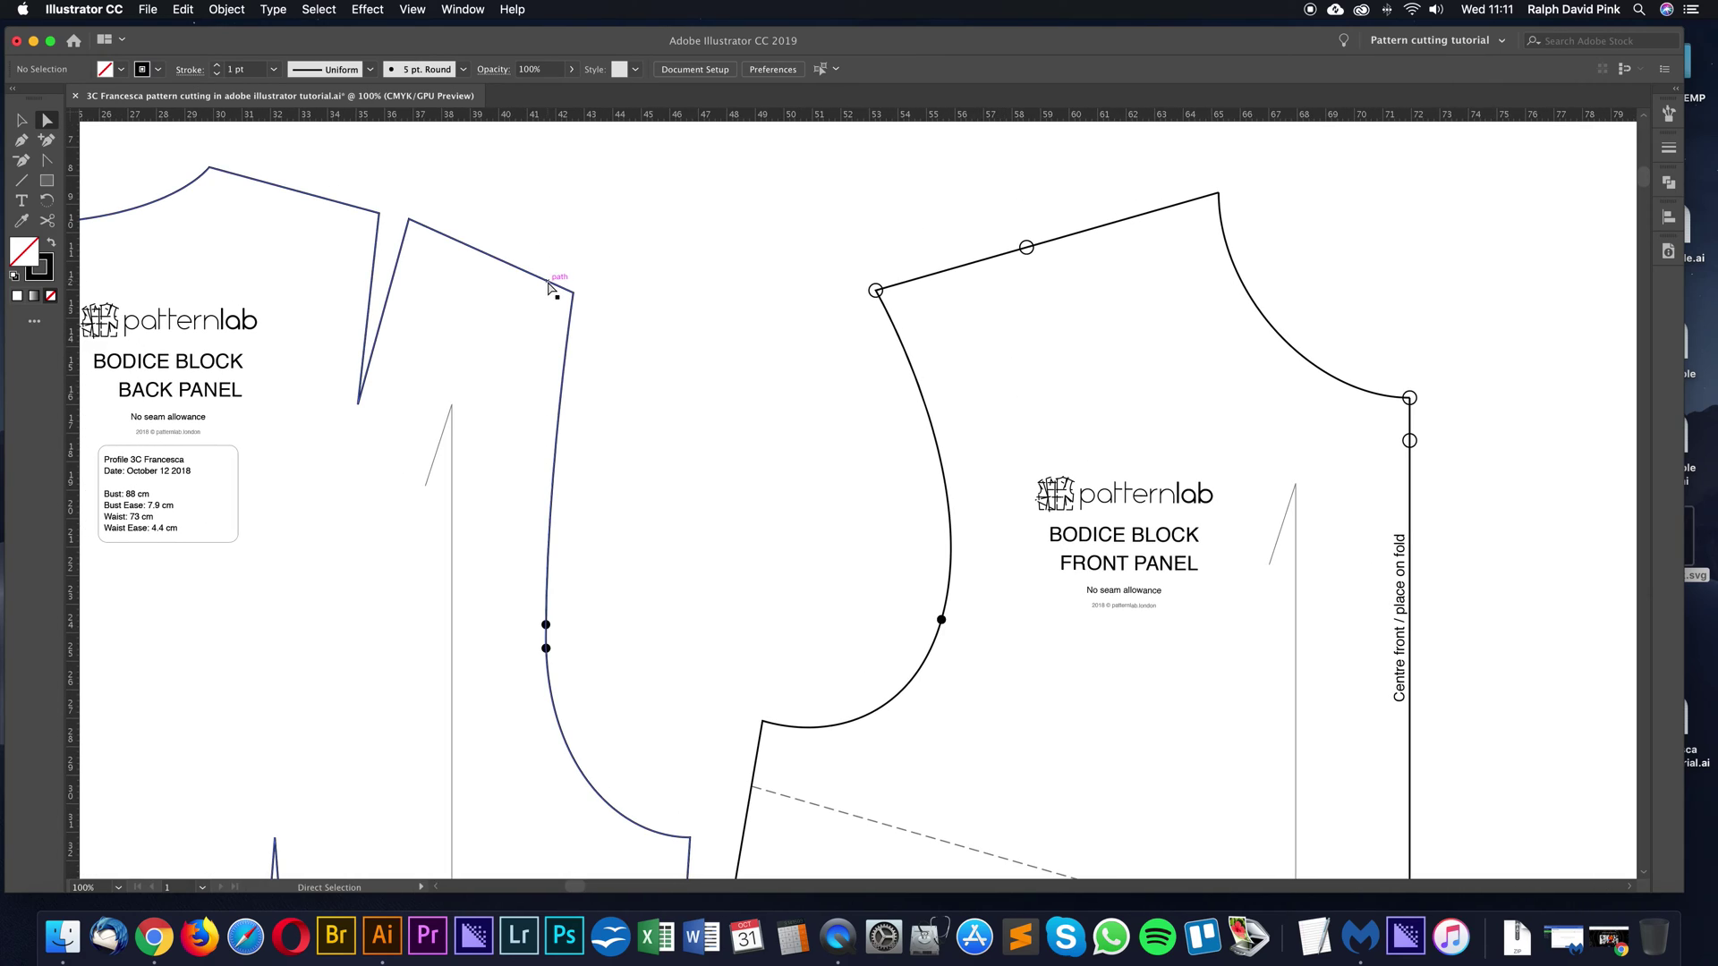
key("v")
left_click(876, 291)
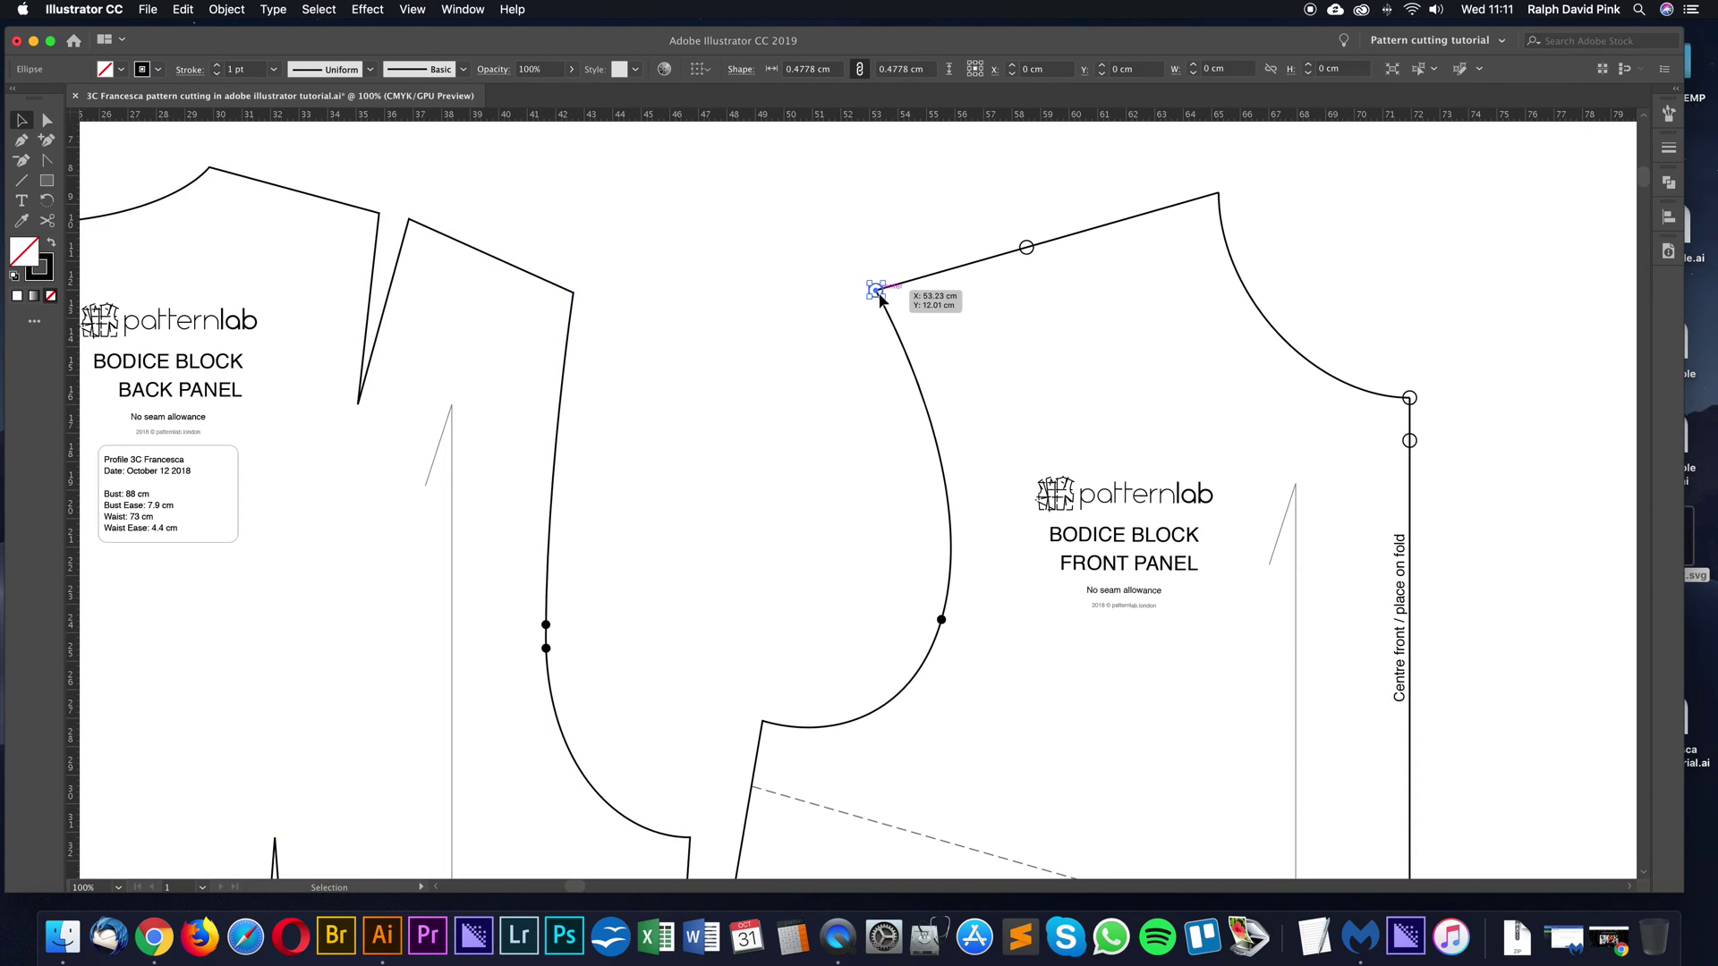
left_click(747, 252)
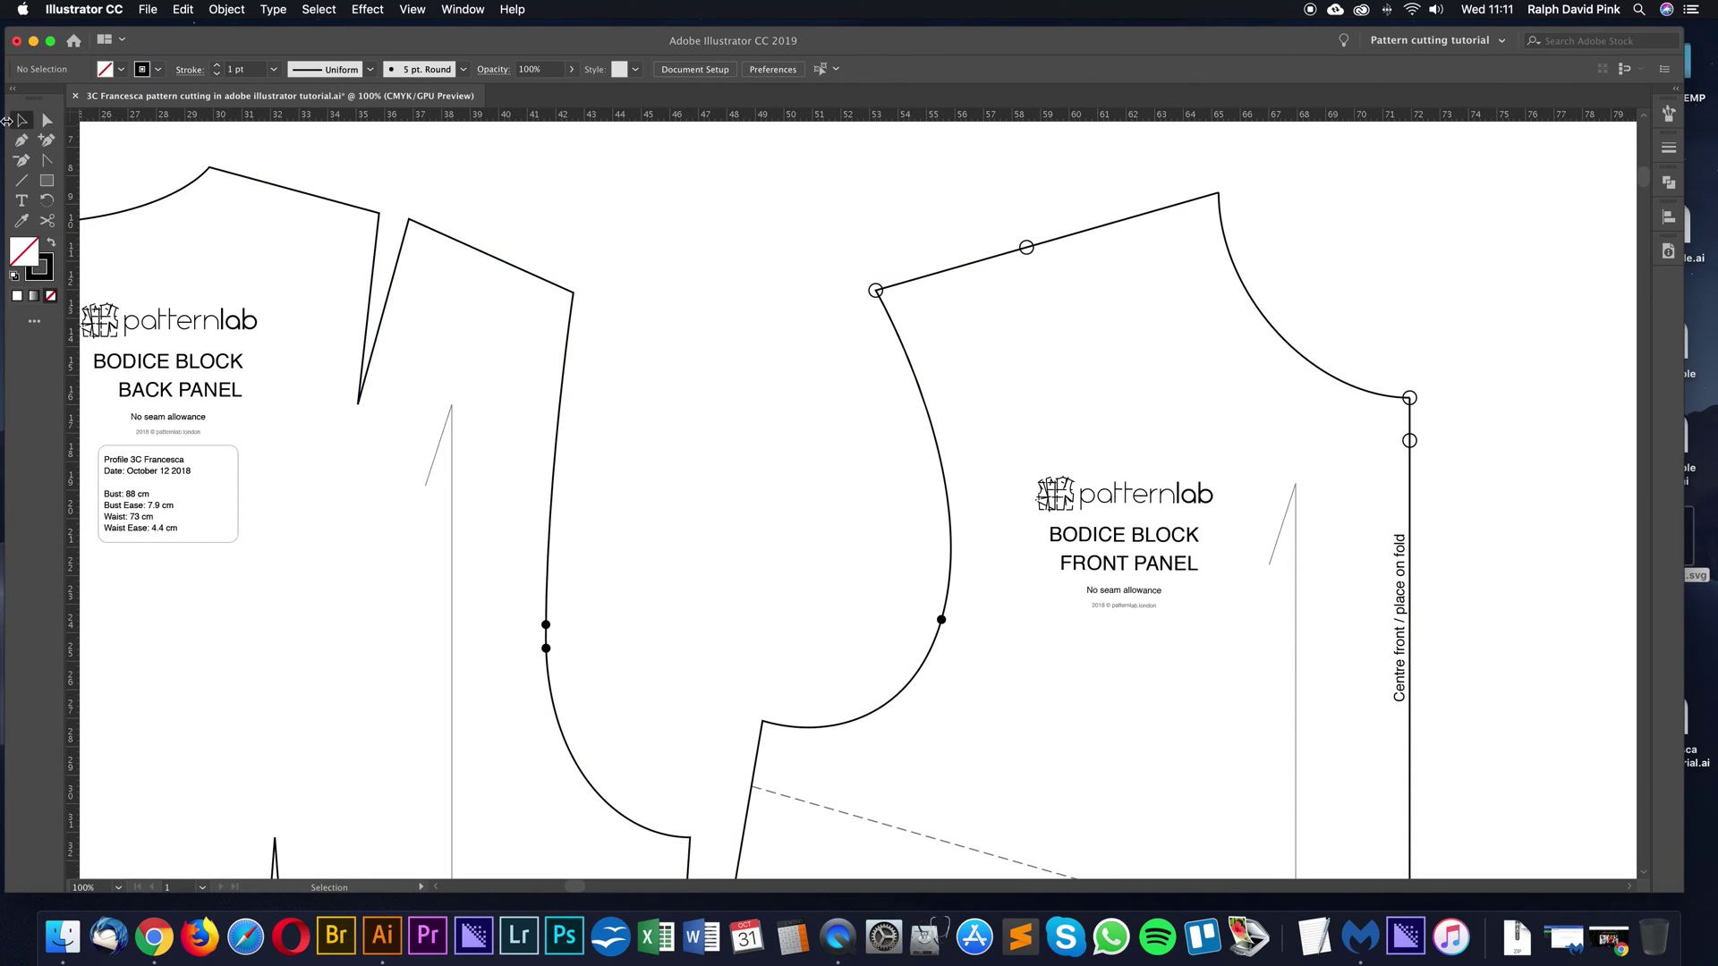
left_click(876, 290)
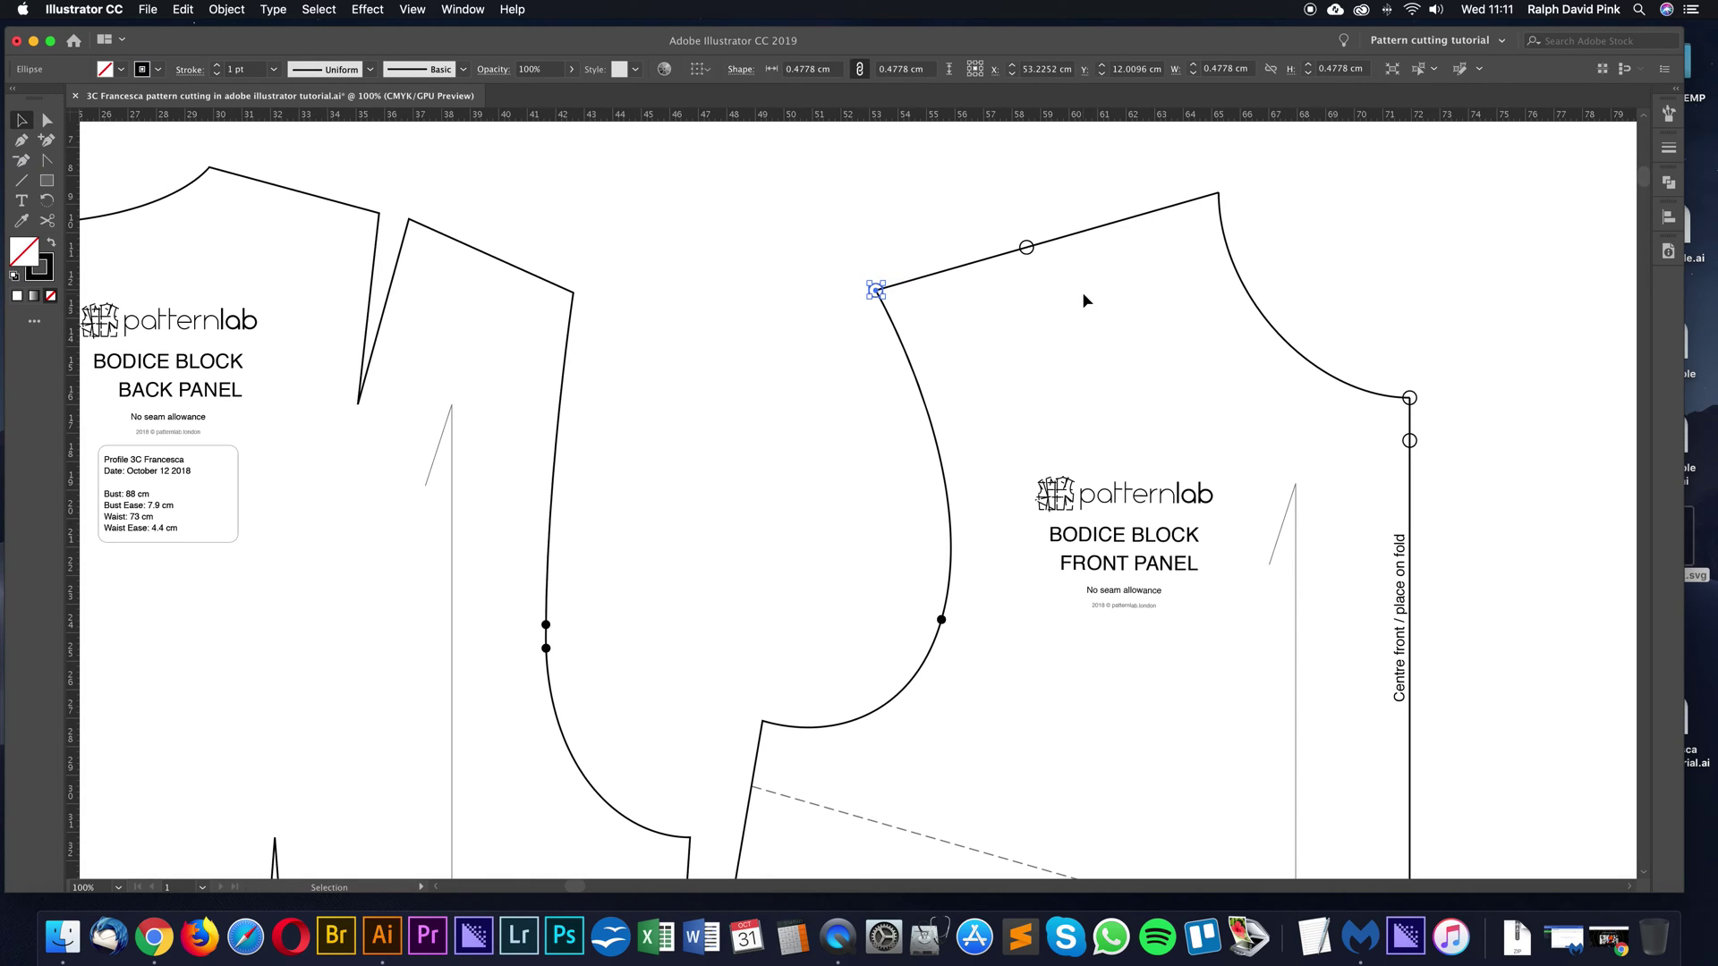
left_click(1028, 248, "shift")
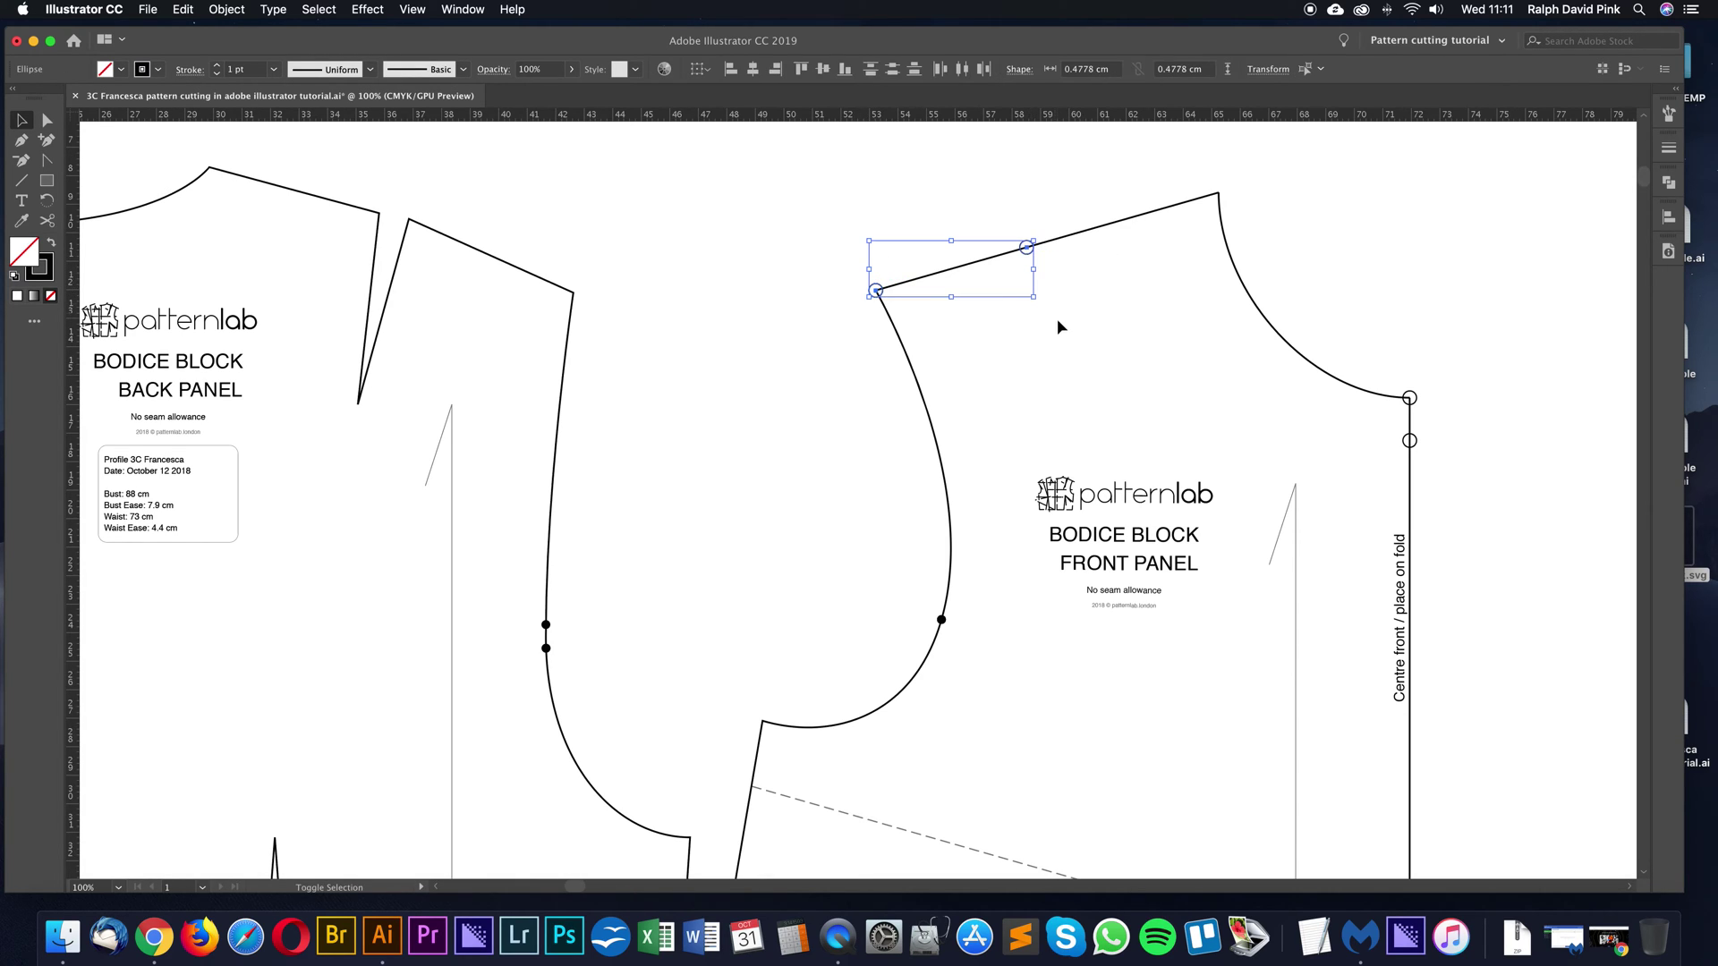
left_click(1036, 262)
left_click(1028, 248)
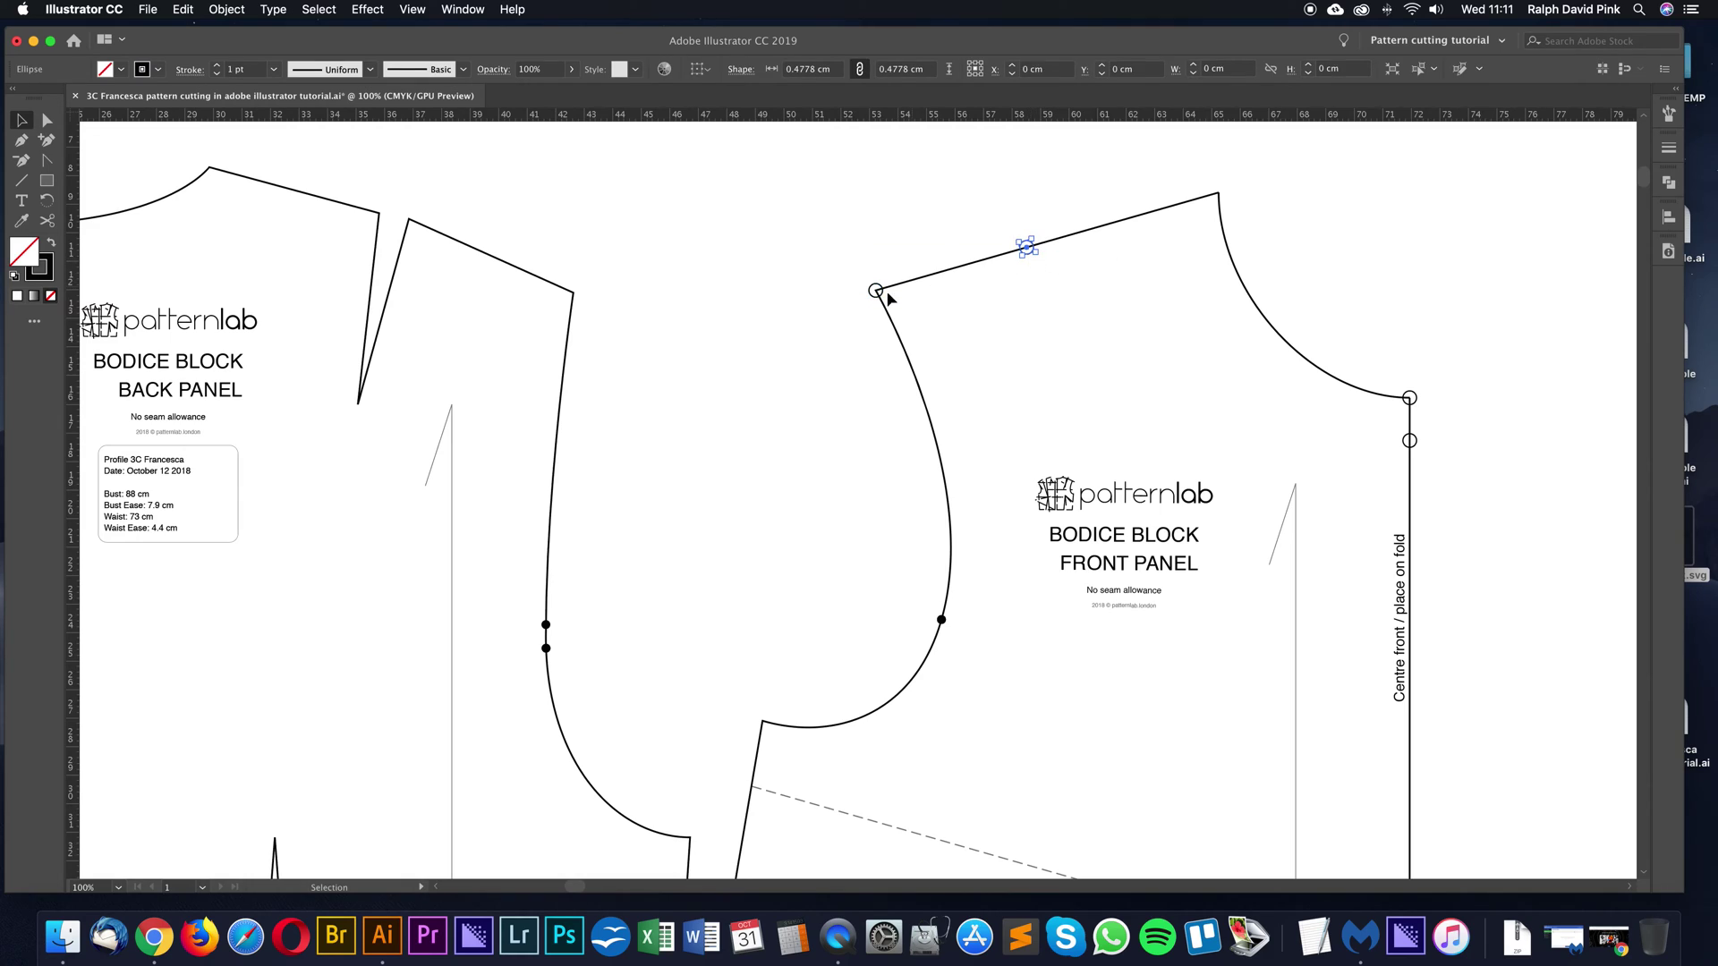
left_click(875, 290)
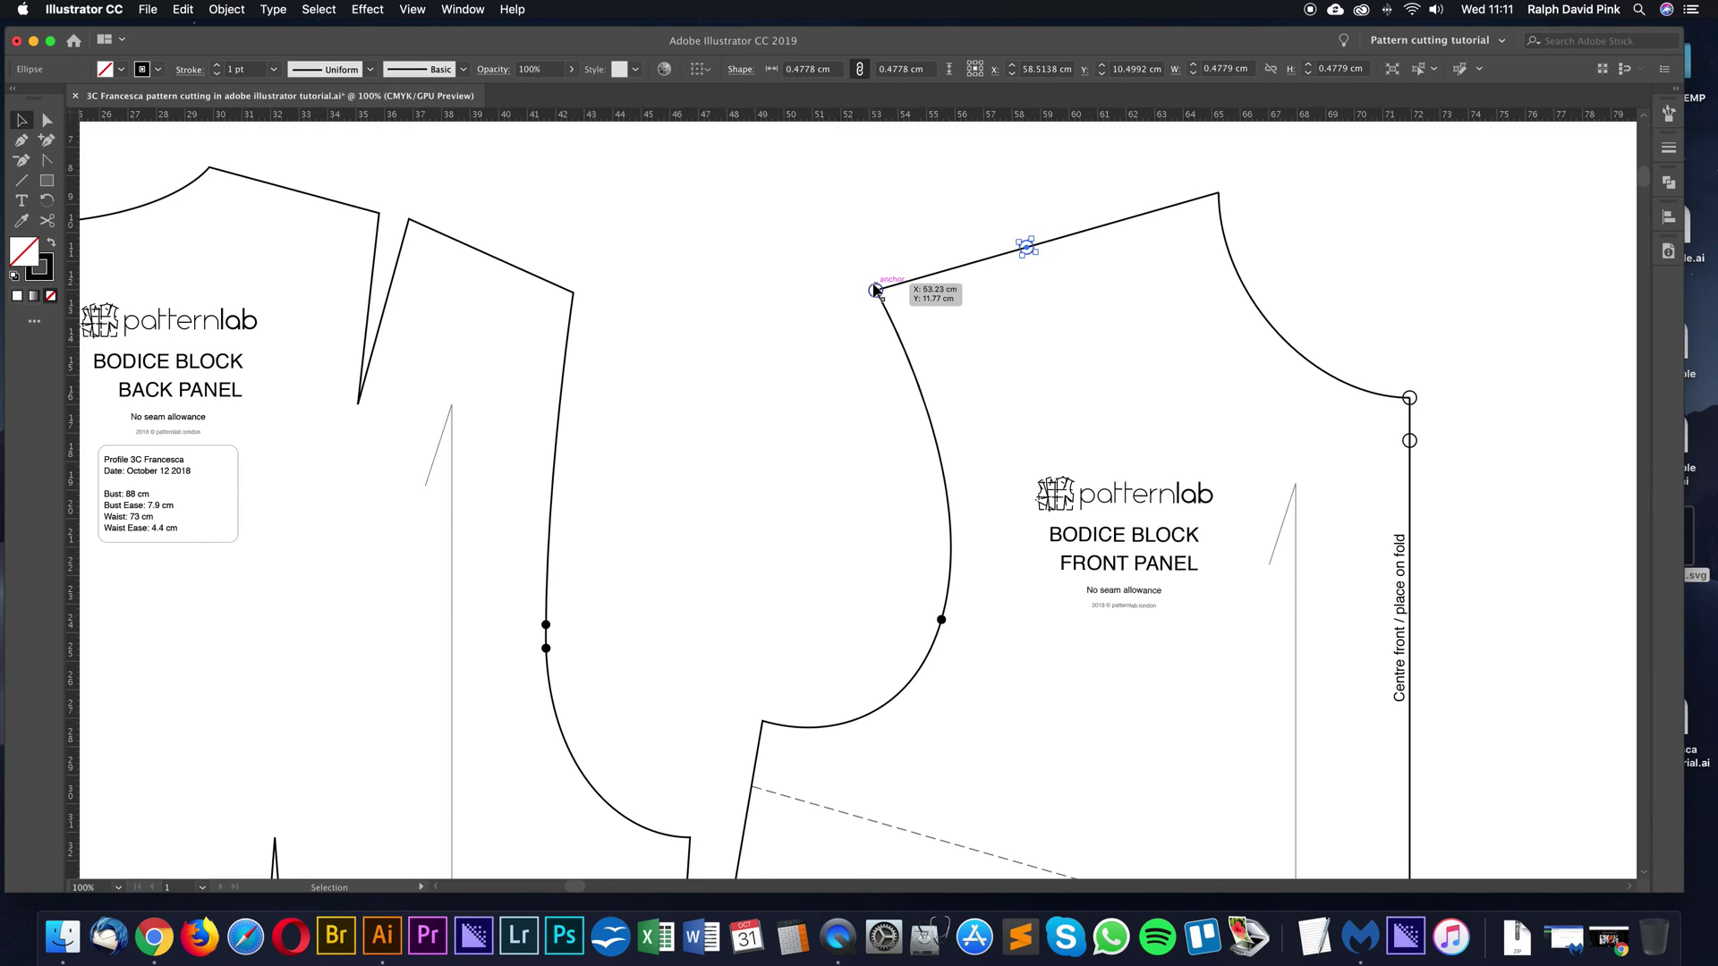
left_click(1027, 246)
left_click_drag(875, 290, 875, 290)
left_click(906, 253)
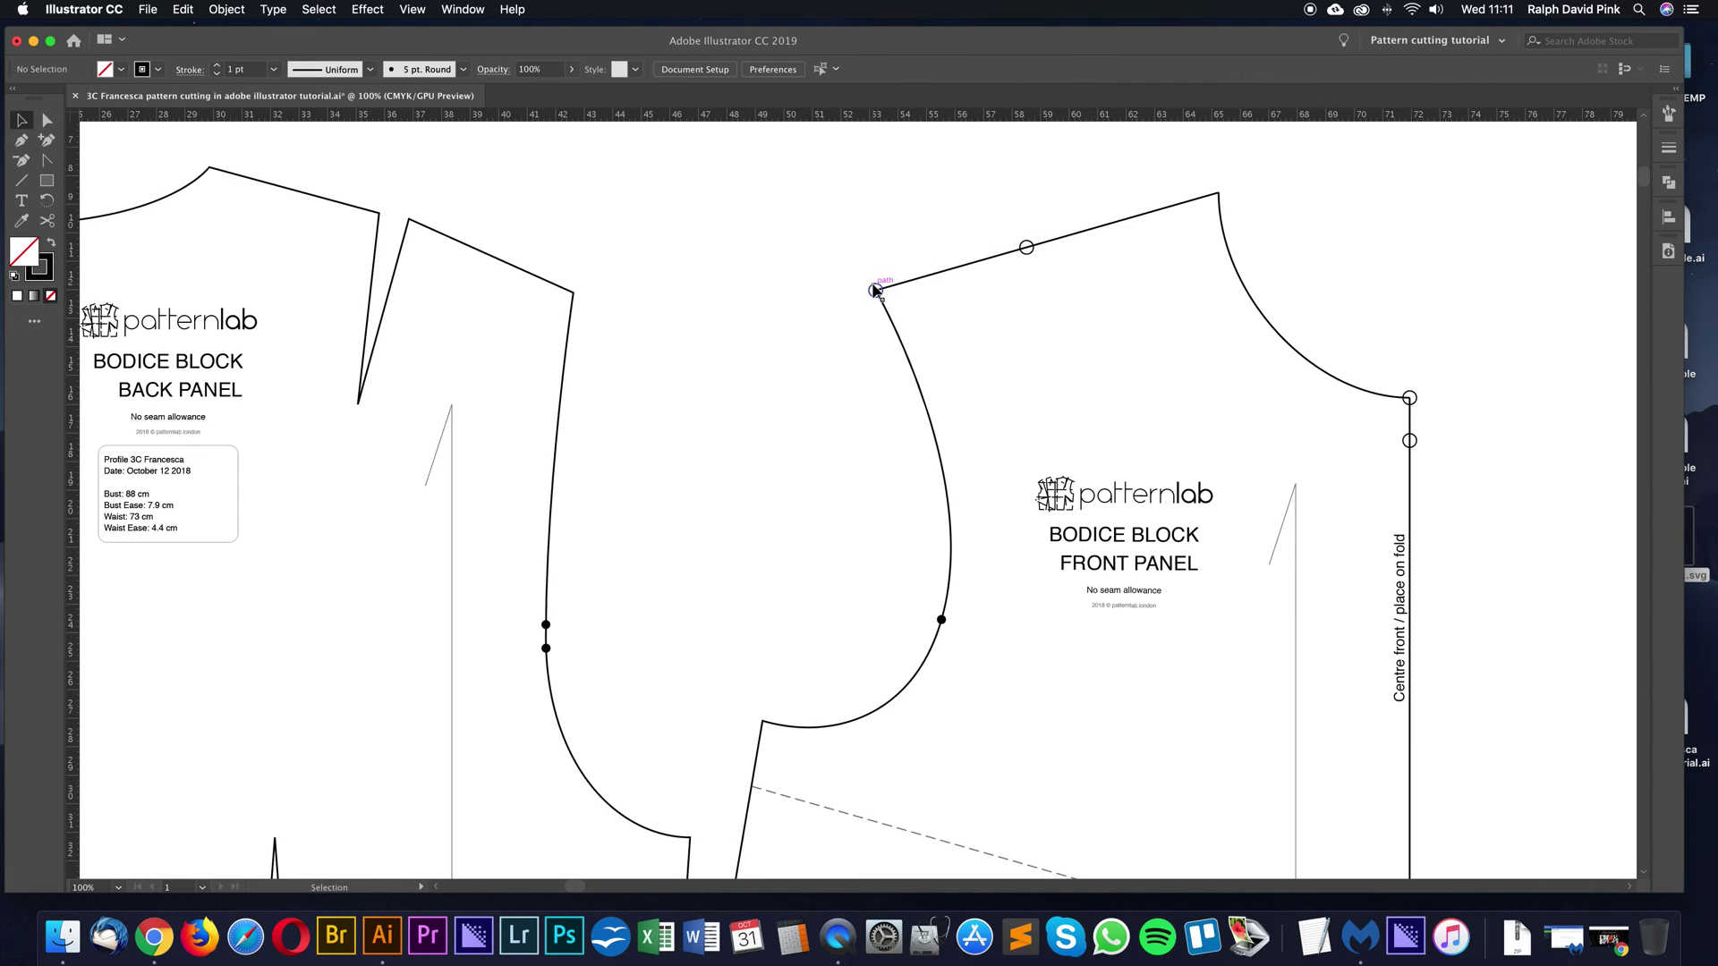
Copy and paste the two front shoulder circles together, placing the duplicates with the outer one on the back panel's shoulder point
left_click_drag(875, 290, 875, 290)
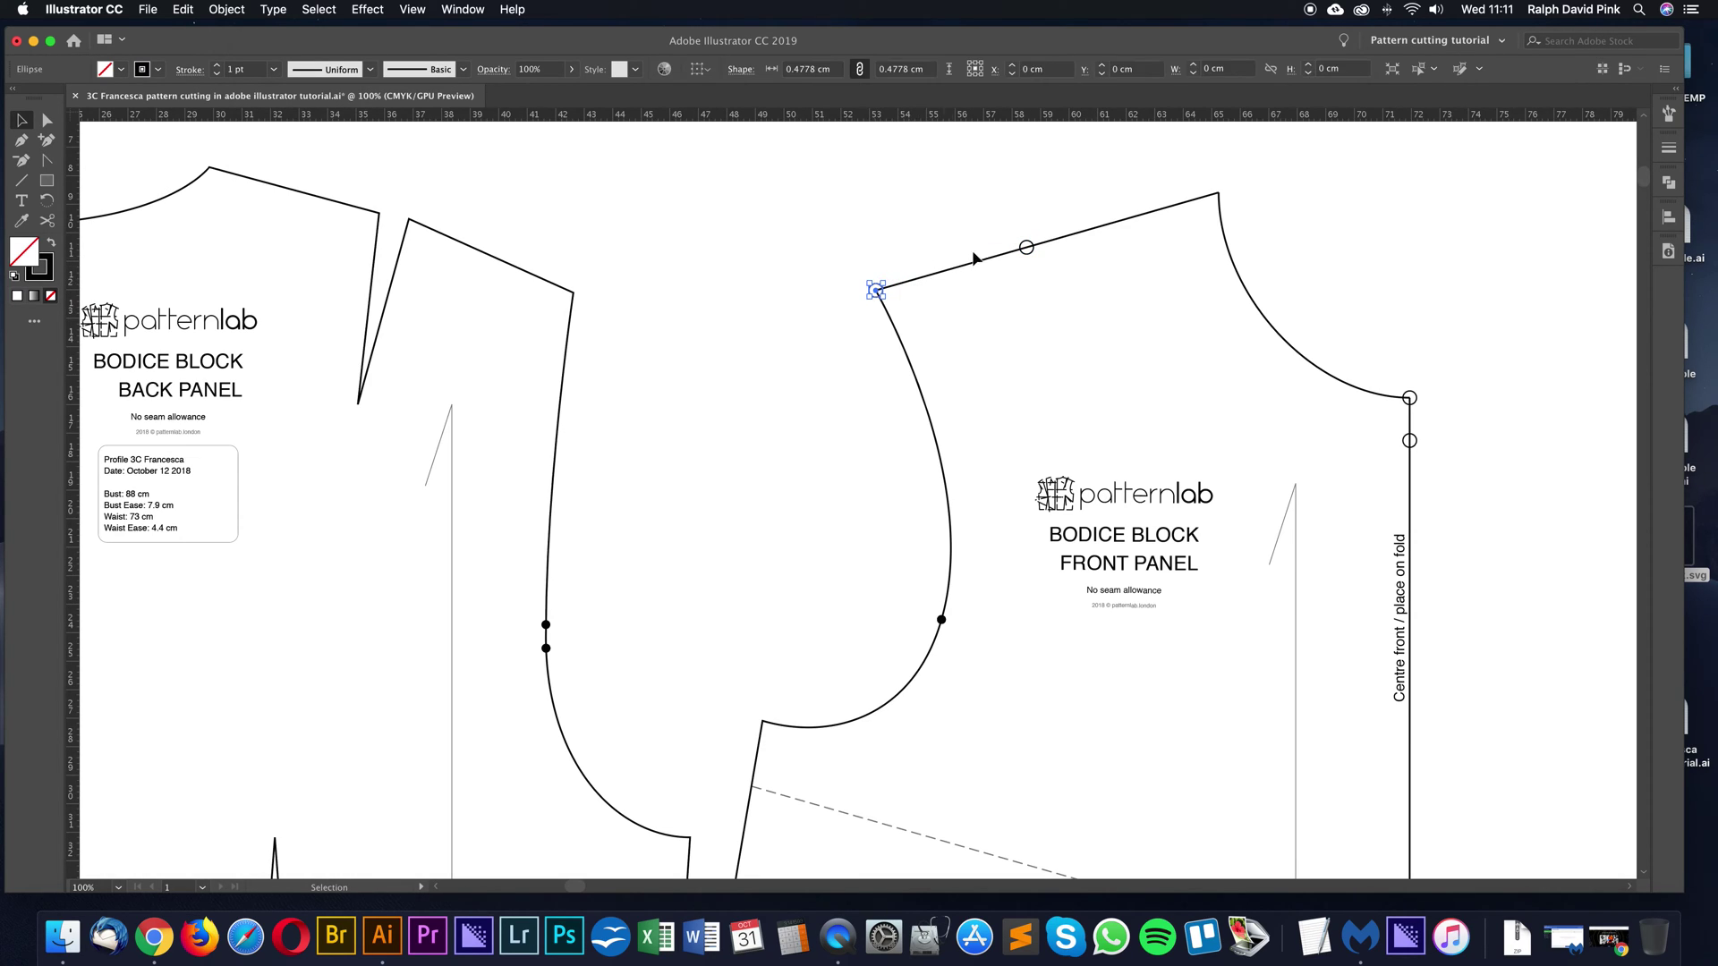
left_click(1026, 247, "shift")
left_click(184, 10)
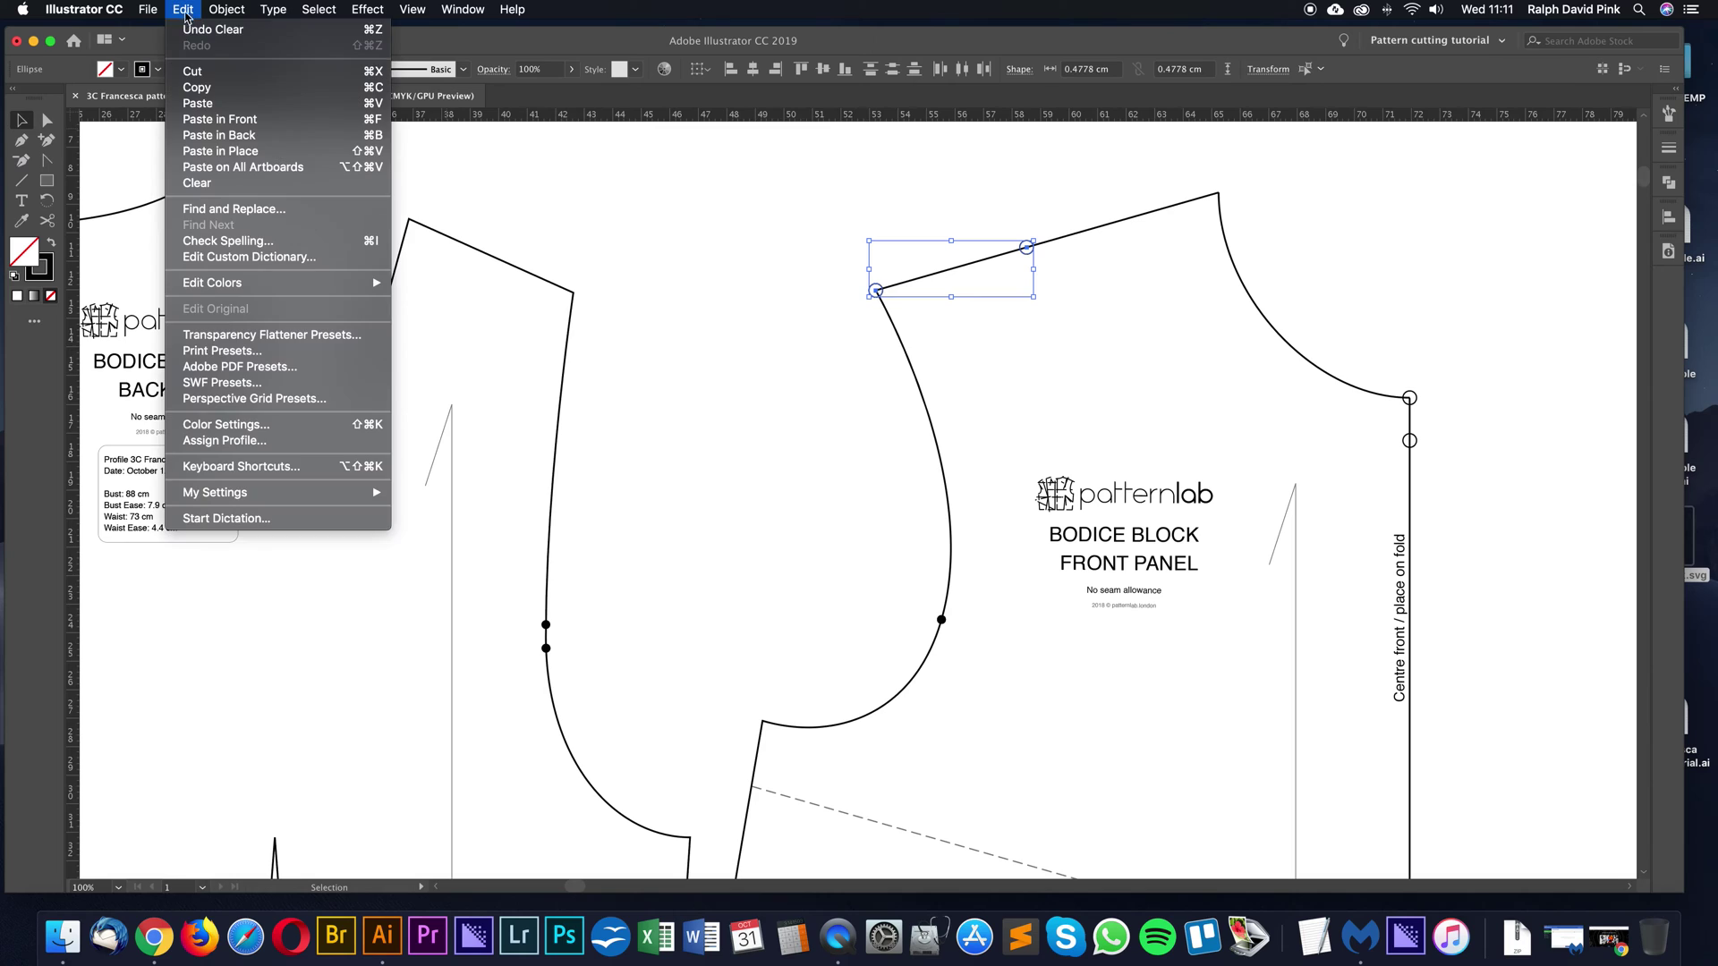
left_click(201, 81)
key("cmd+v")
left_click_drag(926, 471, 574, 298)
Rotate the pasted circle pair so the second circle lies on the back shoulder line, and deselect it
left_click(48, 203)
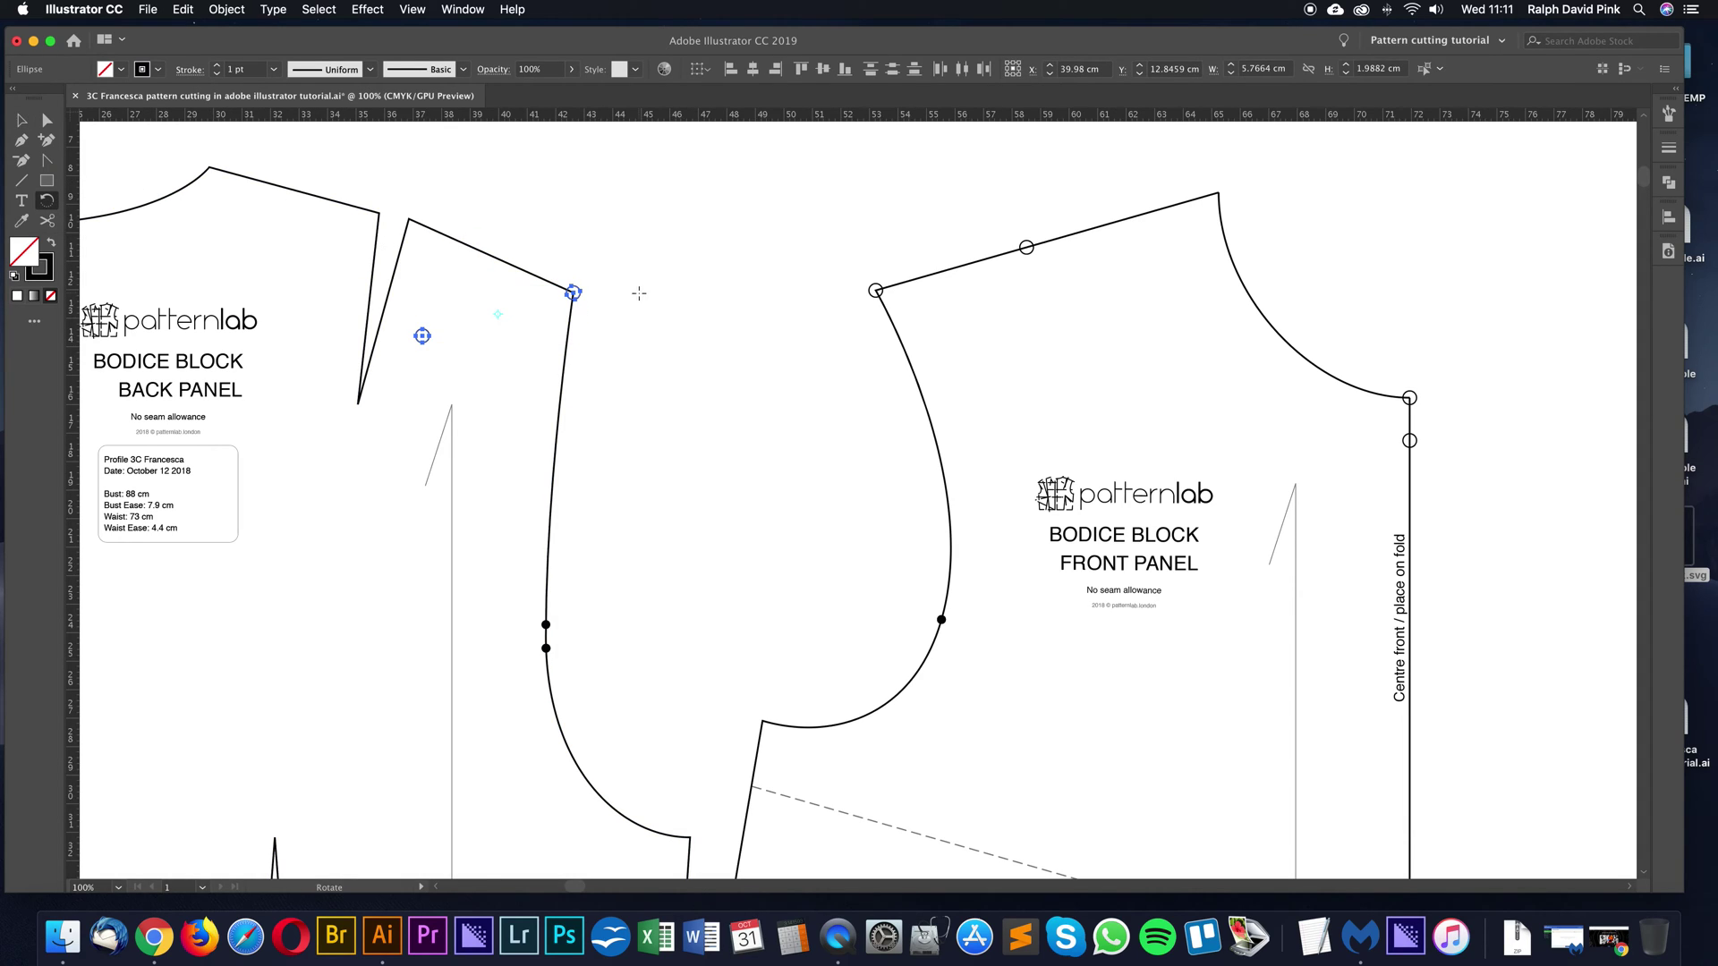
left_click_drag(422, 337, 429, 229)
key("a")
left_click(636, 265)
Duplicate the back shoulder line's inner circle onto the centre back neck point and nudge it upward into alignment
left_click_drag(638, 271, 891, 297)
key("v")
left_click_drag(673, 259, 253, 265)
key("Up")
key("Up")
key("Up")
key("Up")
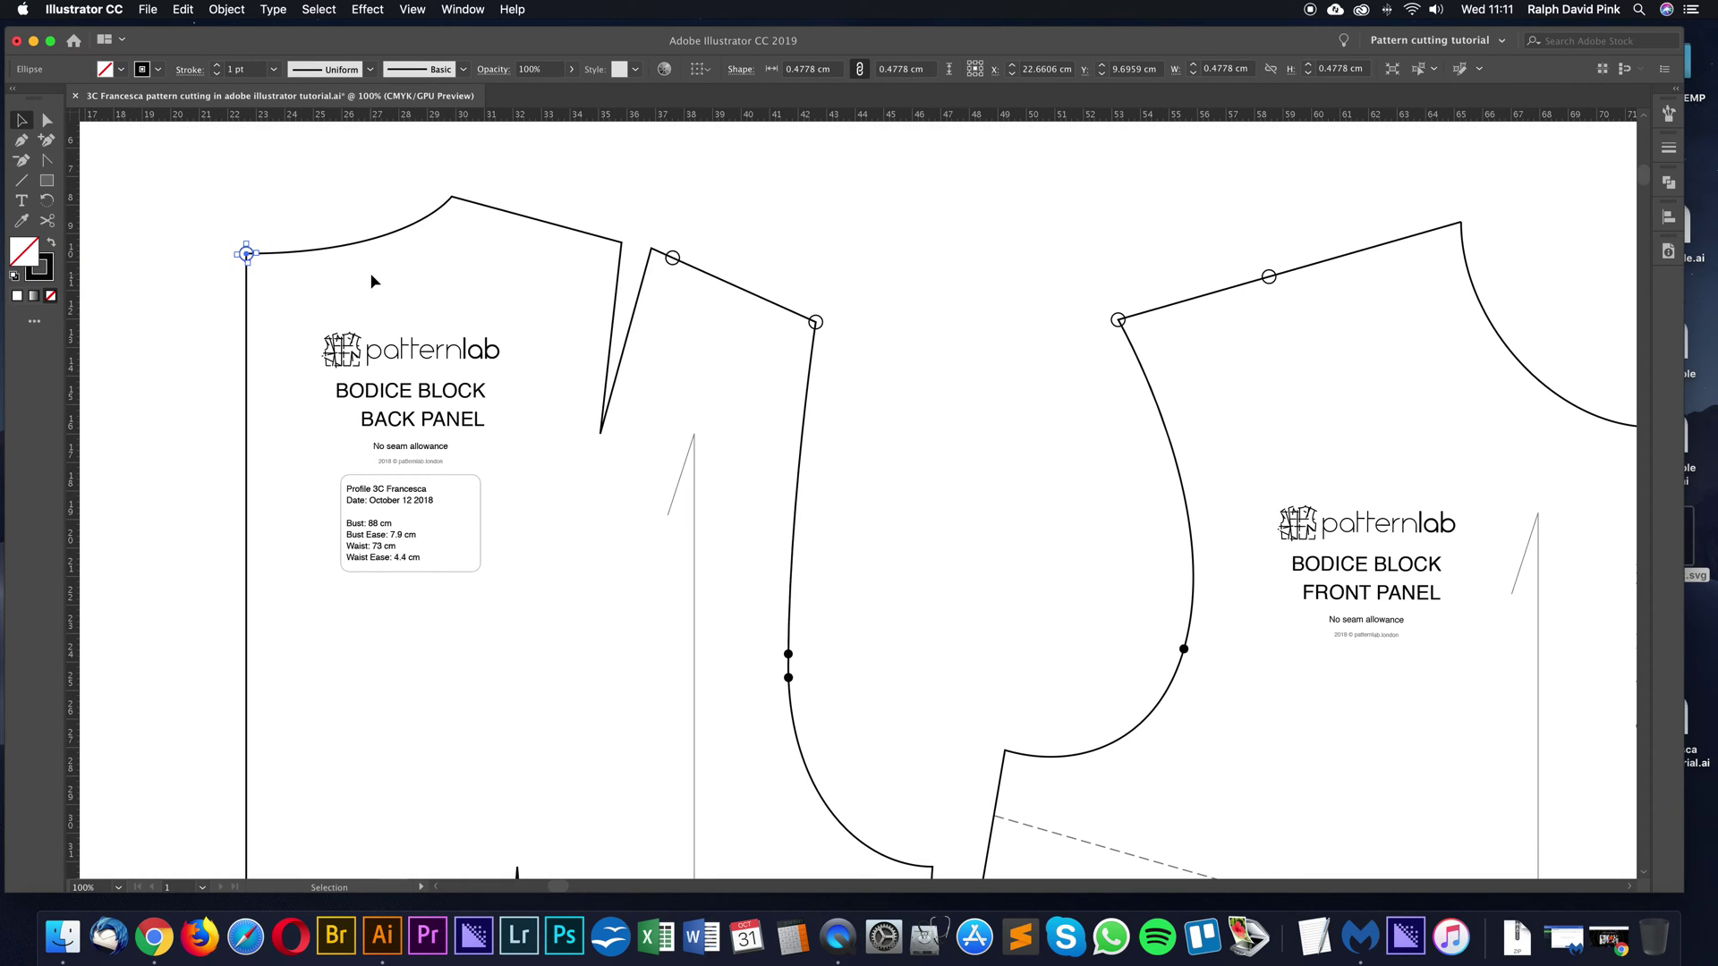
key("super+equal")
left_click_drag(1096, 533, 955, 502)
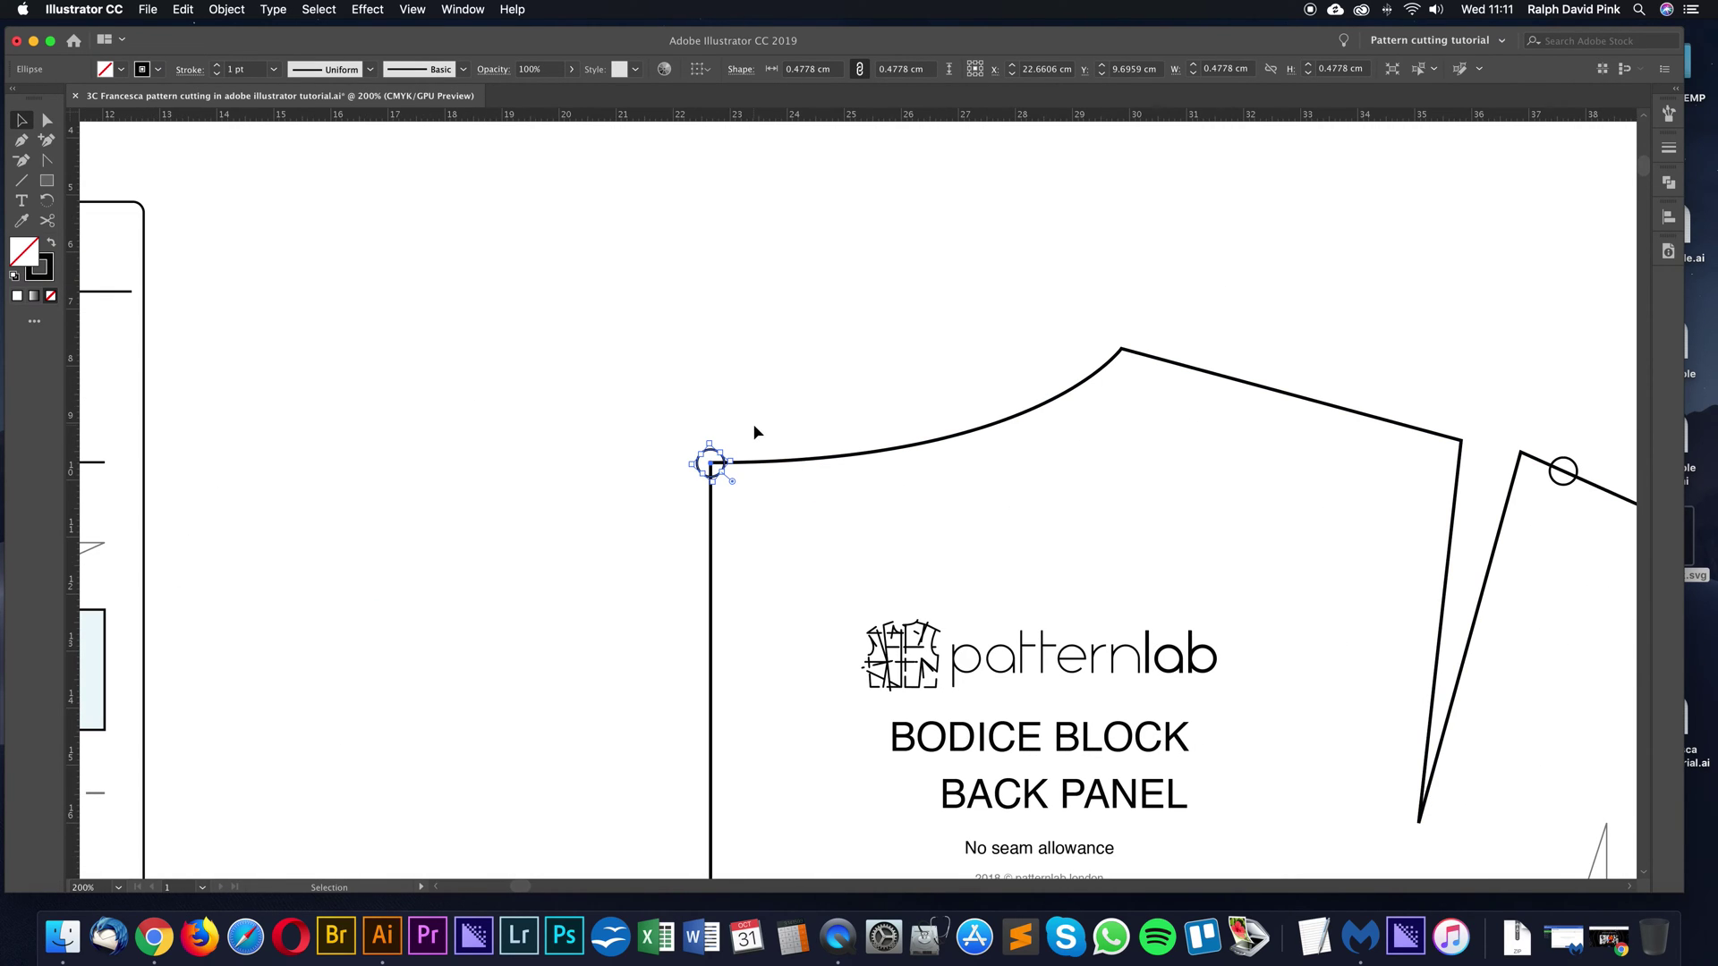
left_click(753, 423)
Move the circle slightly off the centre back neck point and nudge it horizontally and vertically in small increments
mouse_move(711, 465)
left_mouse_down()
mouse_move(851, 347)
mouse_move(726, 465)
left_mouse_up()
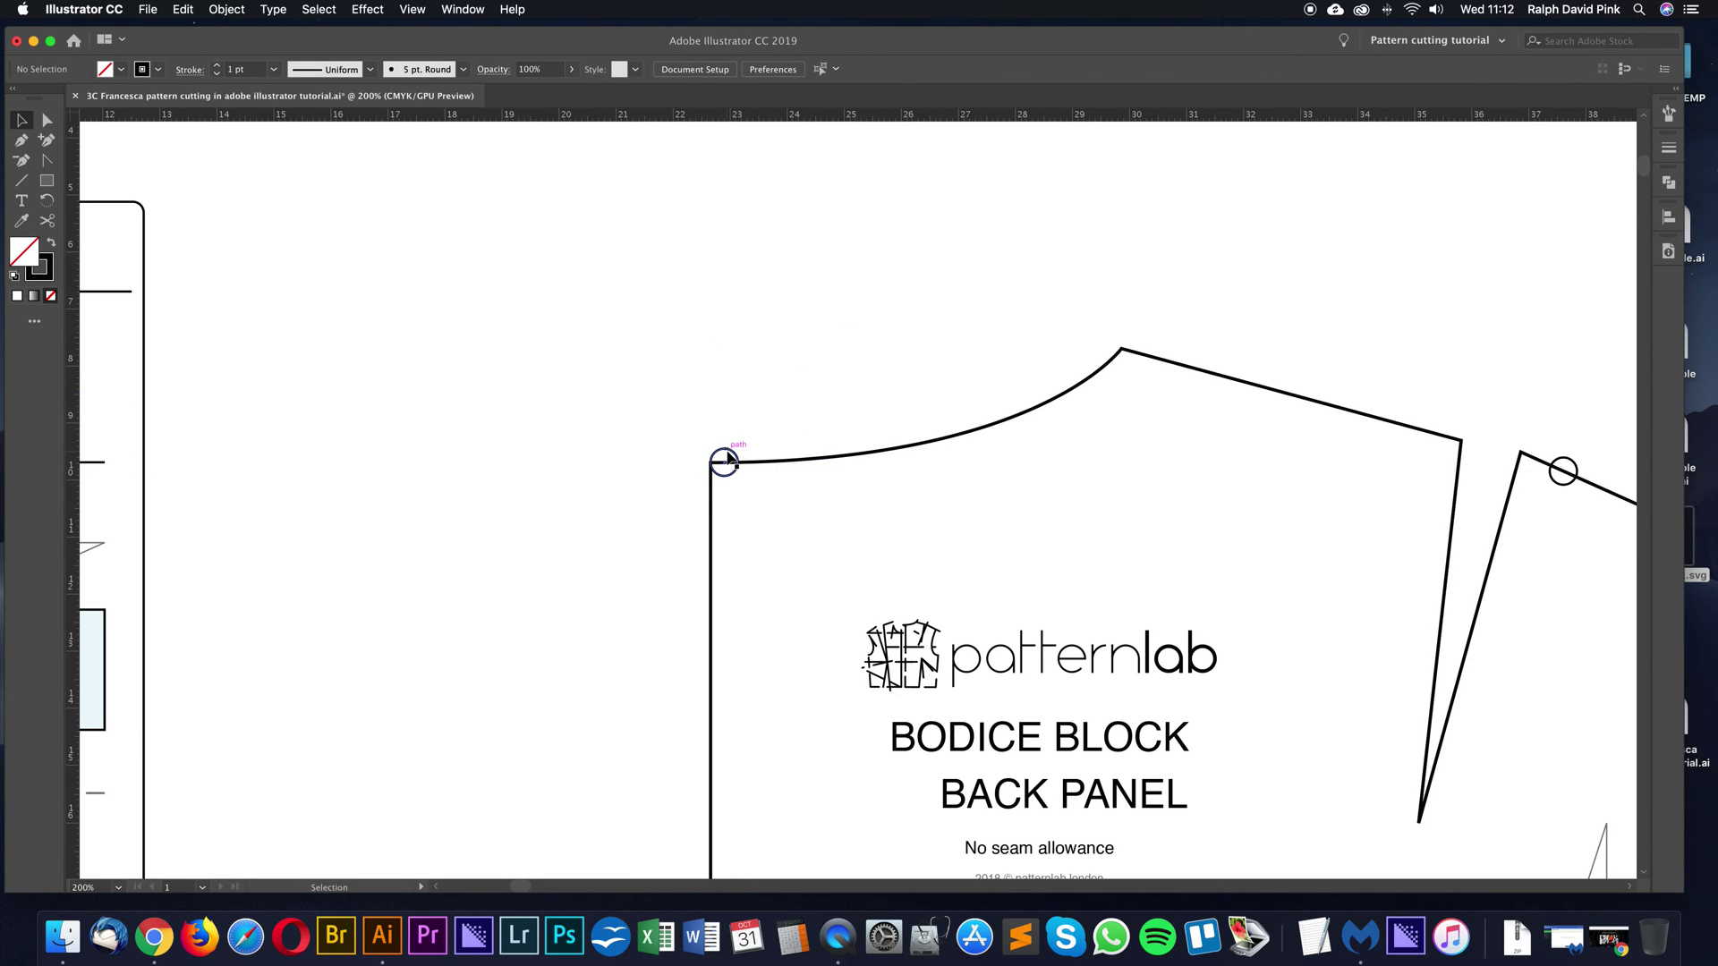
left_click(733, 453)
left_click(775, 405)
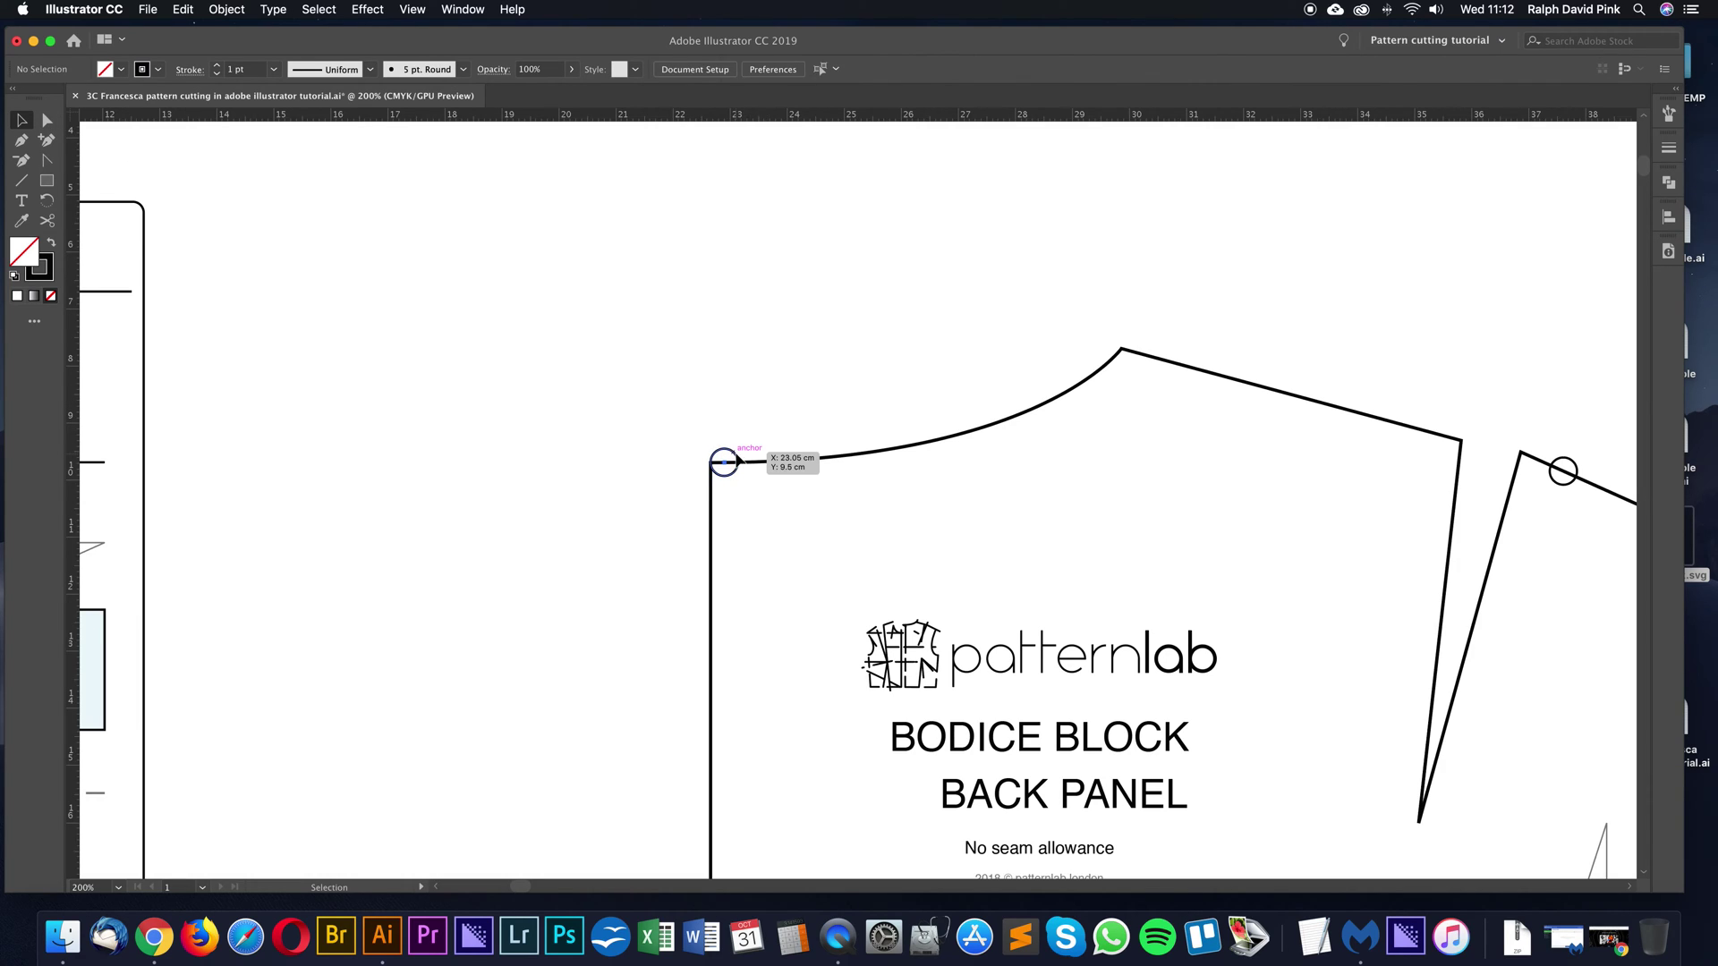
left_click(738, 462)
key("Left")
key("Left")
key("Left")
key("Left")
key("Left")
key("Left")
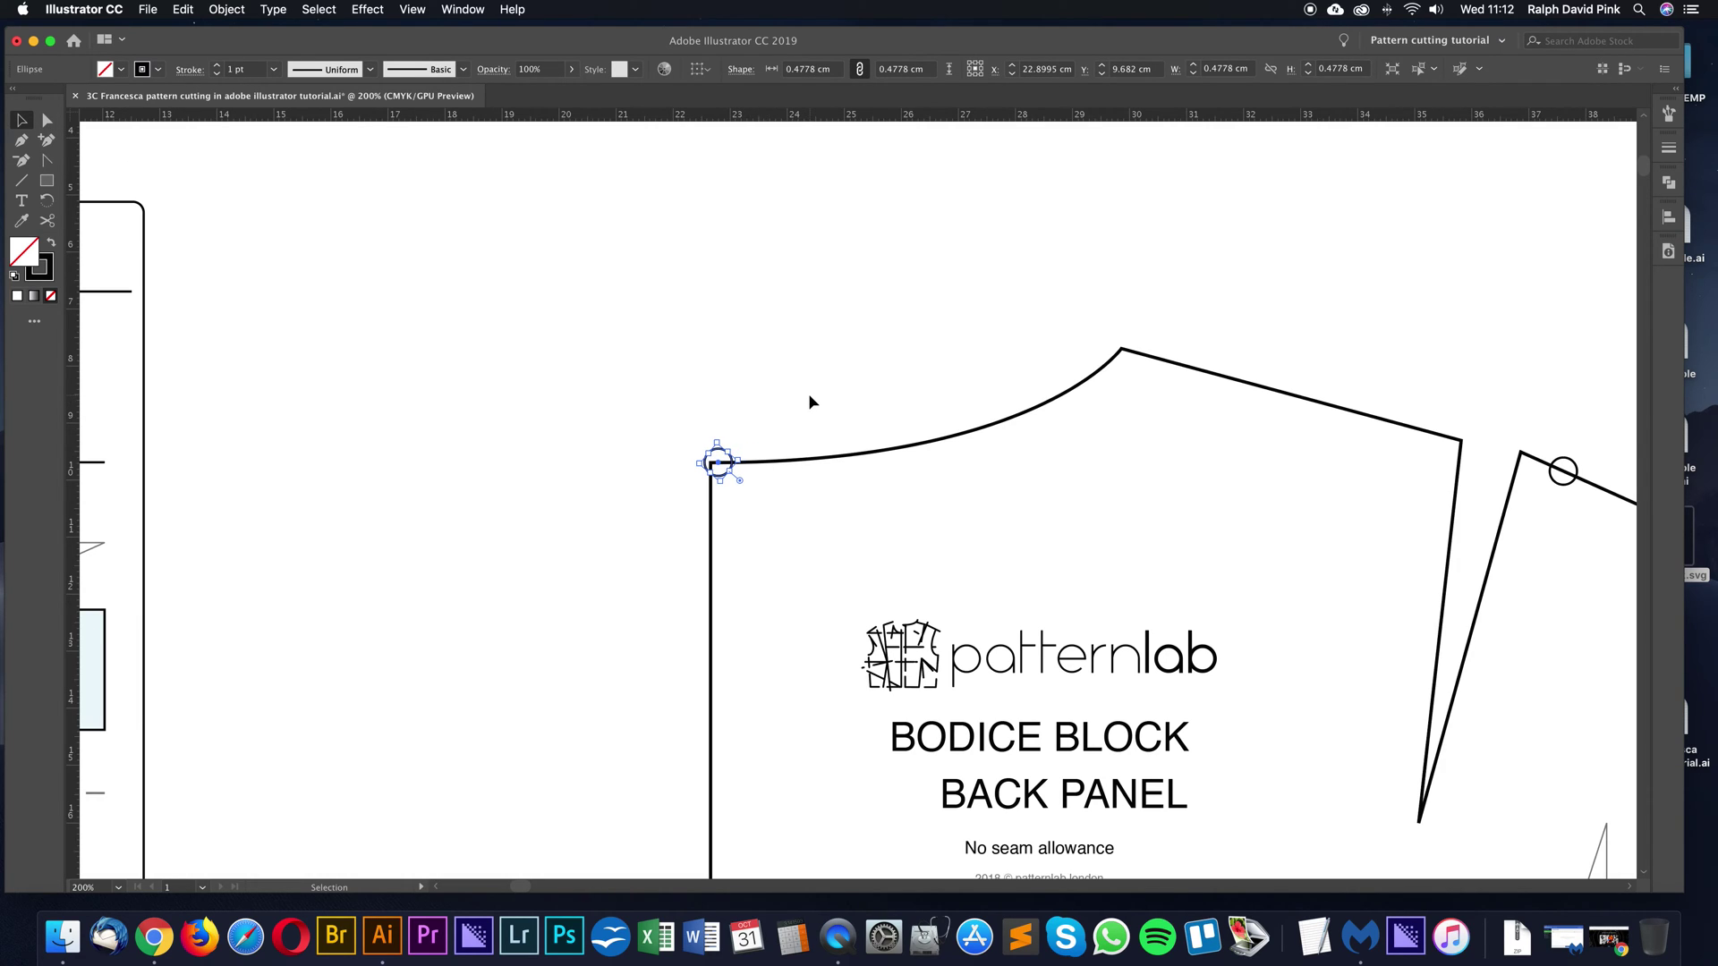
key("Left")
key("Left")
key("Left")
key("Left")
key("Left")
key("Left")
key("Left")
key("Left")
key("Left")
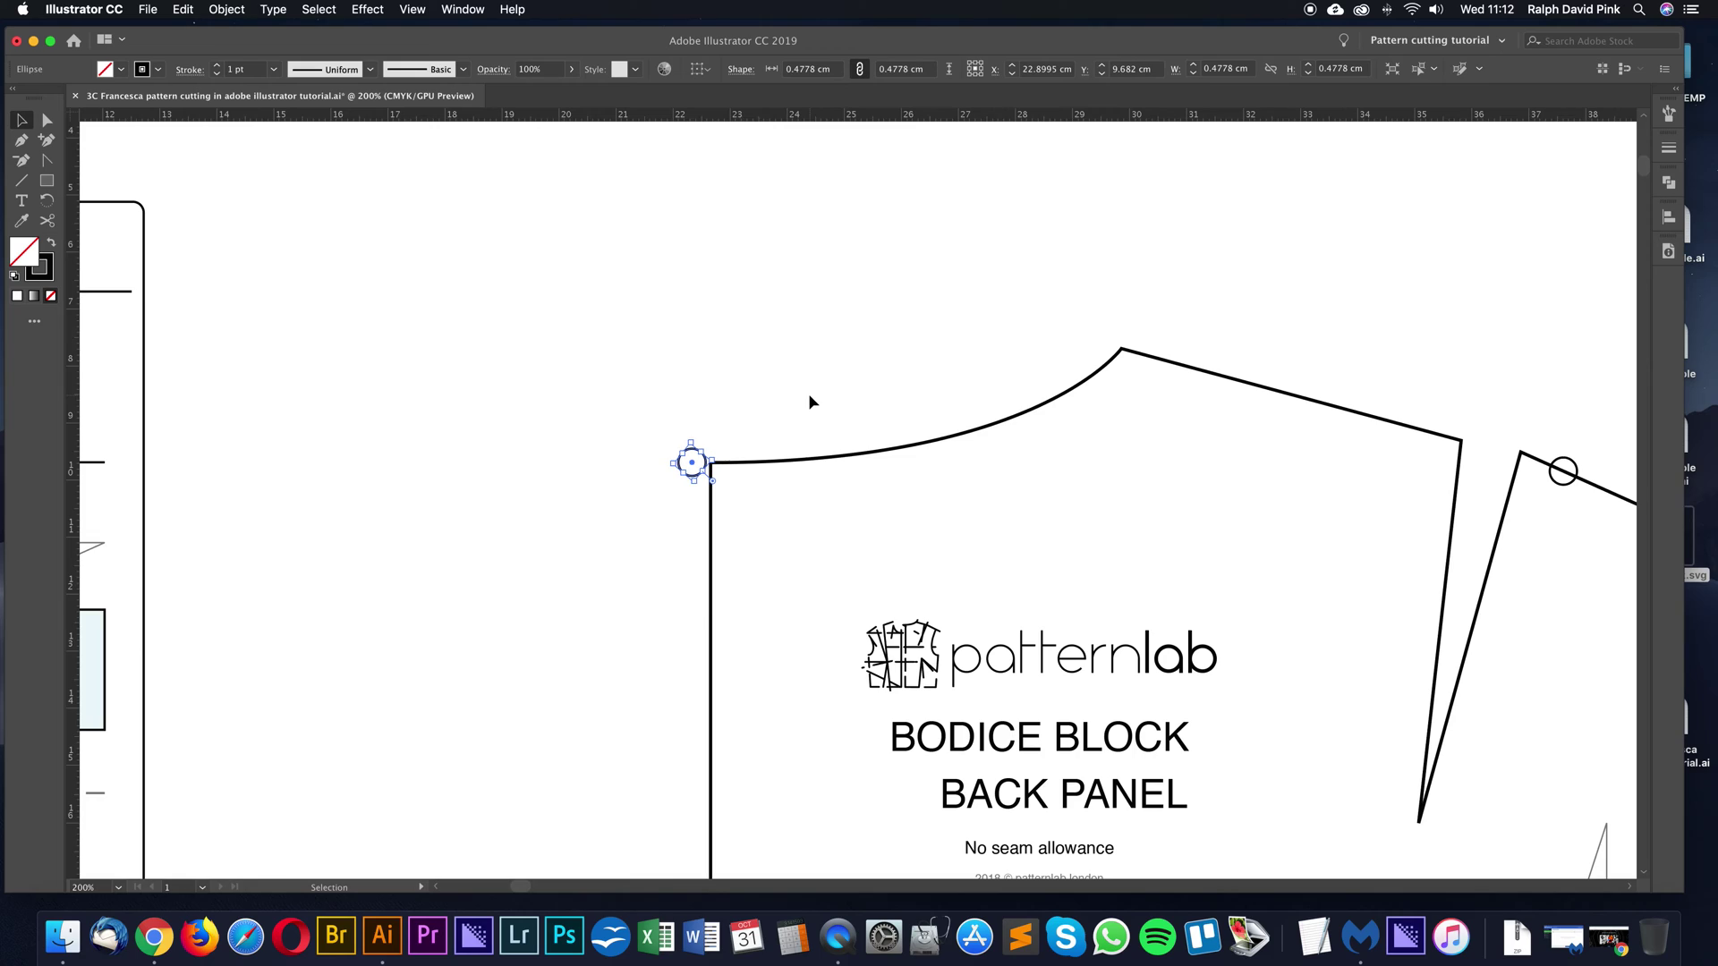
key("Left")
key("Right")
key("Right")
key("Right")
key("Right")
key("Right")
key("Right")
key("Right")
key("Right")
key("Right")
key("Right")
key("Right")
key("Right")
key("Right")
key("Up")
key("Up")
key("Right")
key("Up")
key("Left")
key("Down")
key("Up")
Nudge the circle in larger increments to a spot below the back neckline and deselect it
key("shift+Down")
key("shift+Right")
key("shift+Right")
key("shift+Right")
key("shift+Right")
key("shift+Right")
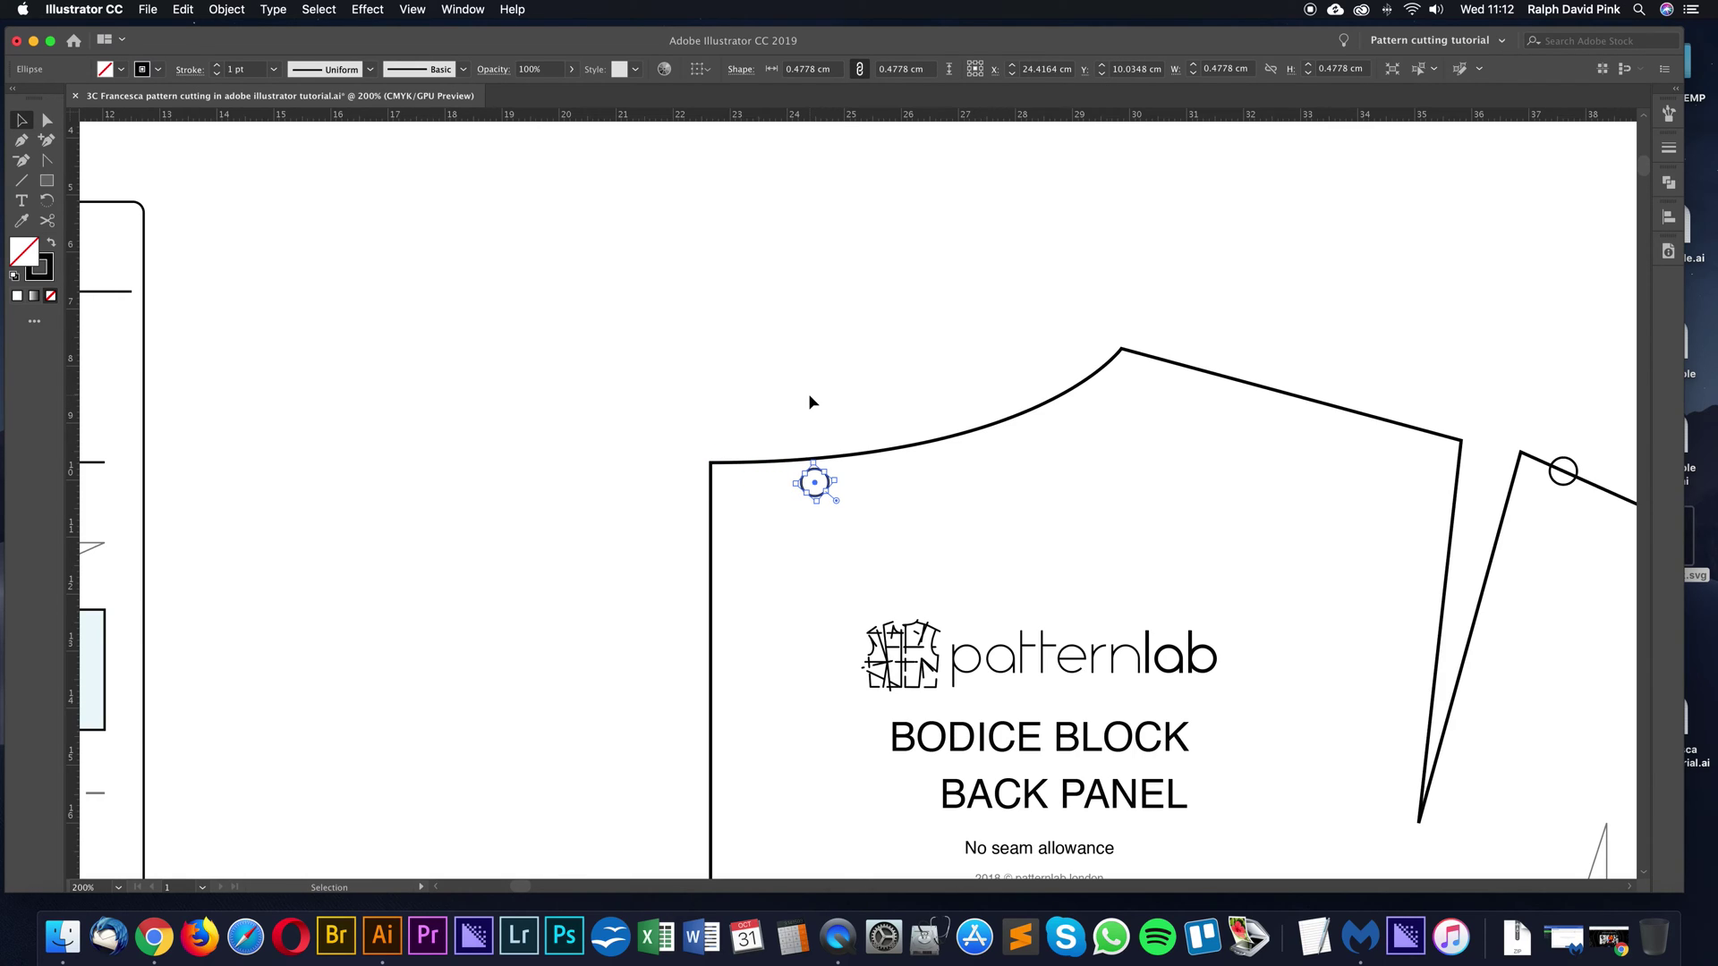
key("Right")
key("Right")
key("Right")
key("Right")
key("Right")
key("Right")
key("Right")
key("Right")
key("Right")
key("Right")
key("Right")
key("Right")
key("Right")
key("Right")
key("Right")
key("Right")
key("Right")
key("Right")
key("Right")
key("Right")
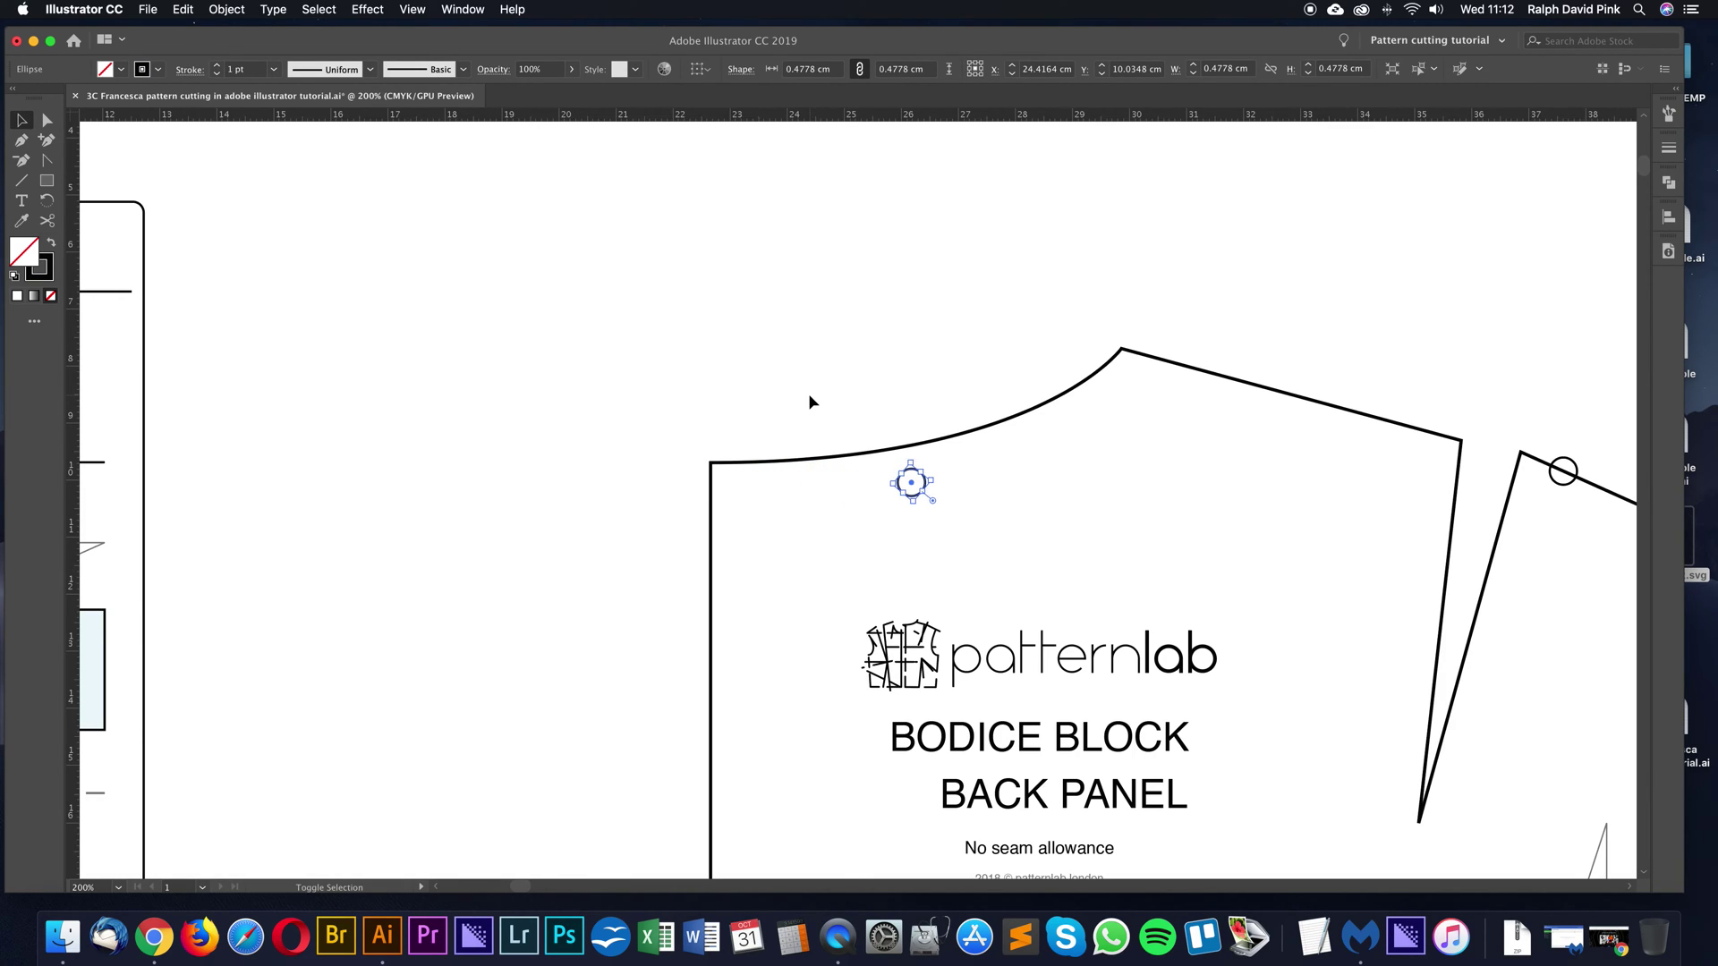
key("Right")
key("Right")
key("Right")
key("Right")
key("Right")
key("Right")
key("Right")
key("Right")
key("Left")
key("Left")
key("Left")
key("Left")
key("Left")
key("Left")
key("Left")
key("Left")
key("Left")
key("Left")
key("Left")
key("Left")
key("Left")
key("Left")
key("Left")
key("Left")
key("Left")
key("Left")
key("Left")
key("Left")
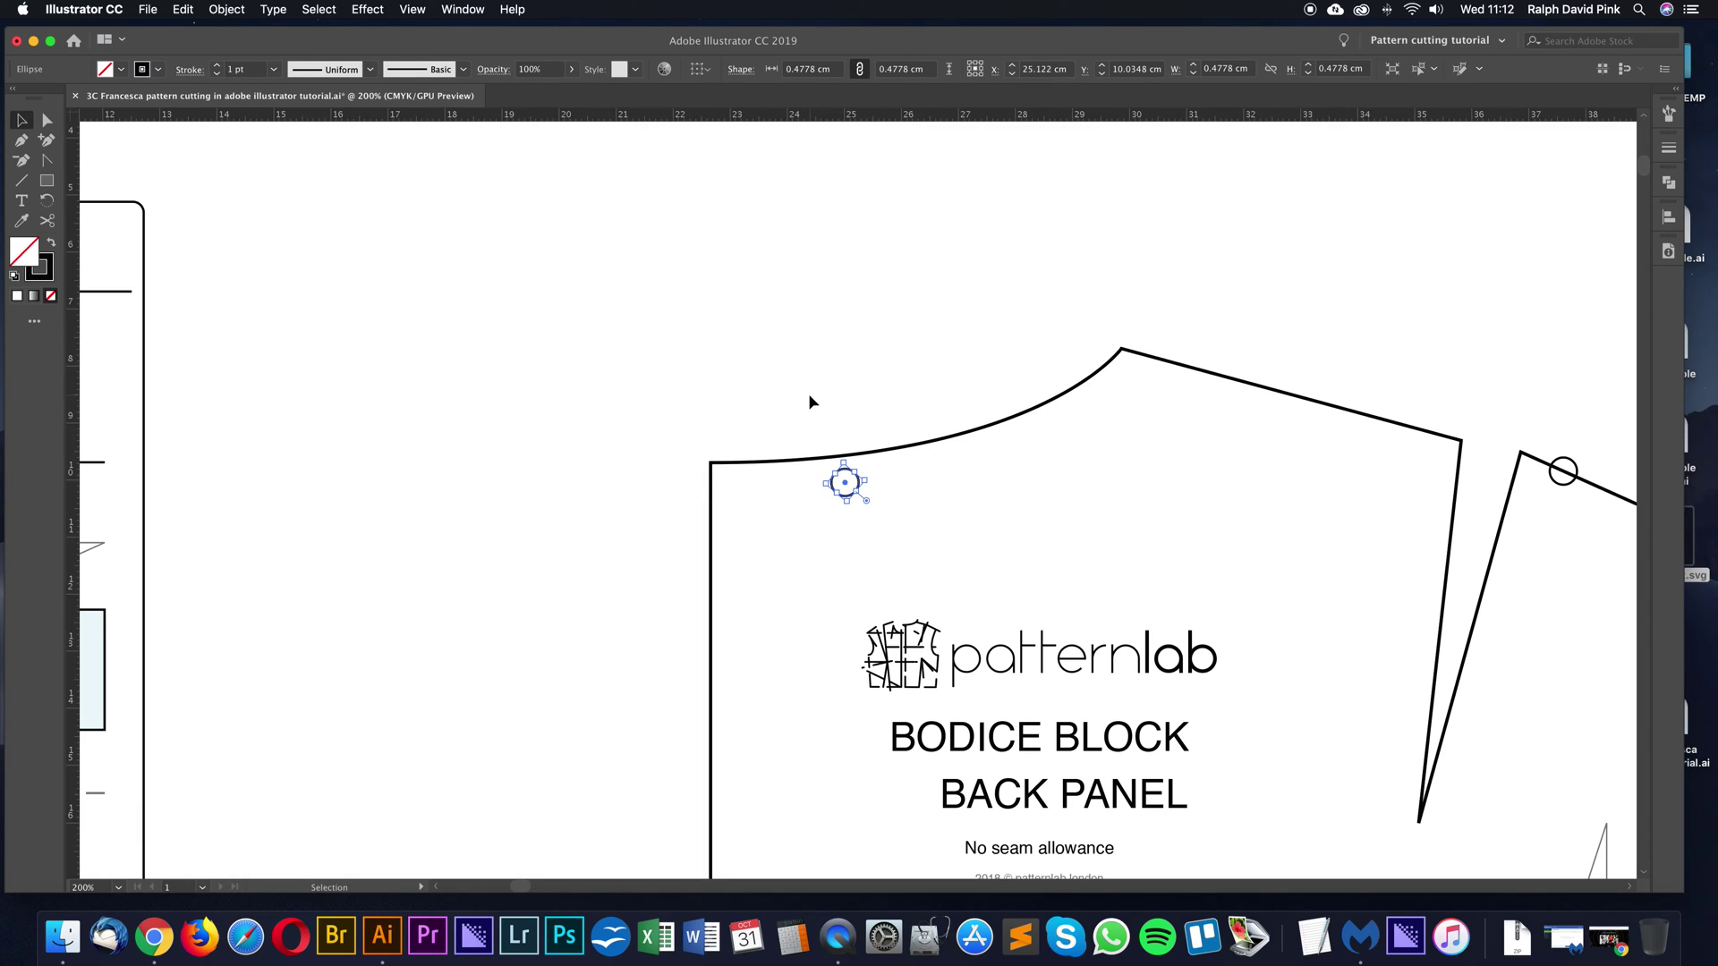
key("Left")
key("Left")
key("Up")
key("Up")
key("Up")
key("Up")
key("Up")
key("Up")
key("Up")
key("Up")
key("Up")
key("Up")
key("Up")
key("Up")
key("Up")
key("Up")
key("Up")
key("Up")
key("Up")
key("Up")
key("Up")
key("Up")
key("Down")
key("Down")
key("Down")
key("Down")
key("Down")
key("Down")
key("Down")
key("Down")
key("Down")
key("Down")
key("Down")
key("Down")
key("Down")
key("Down")
key("Down")
key("Down")
key("Down")
key("Down")
key("Down")
key("Down")
key("Down")
key("Down")
key("Down")
key("Down")
key("Down")
key("Down")
key("Down")
key("Down")
key("Down")
key("Down")
key("Down")
key("Down")
key("Down")
left_click(810, 402)
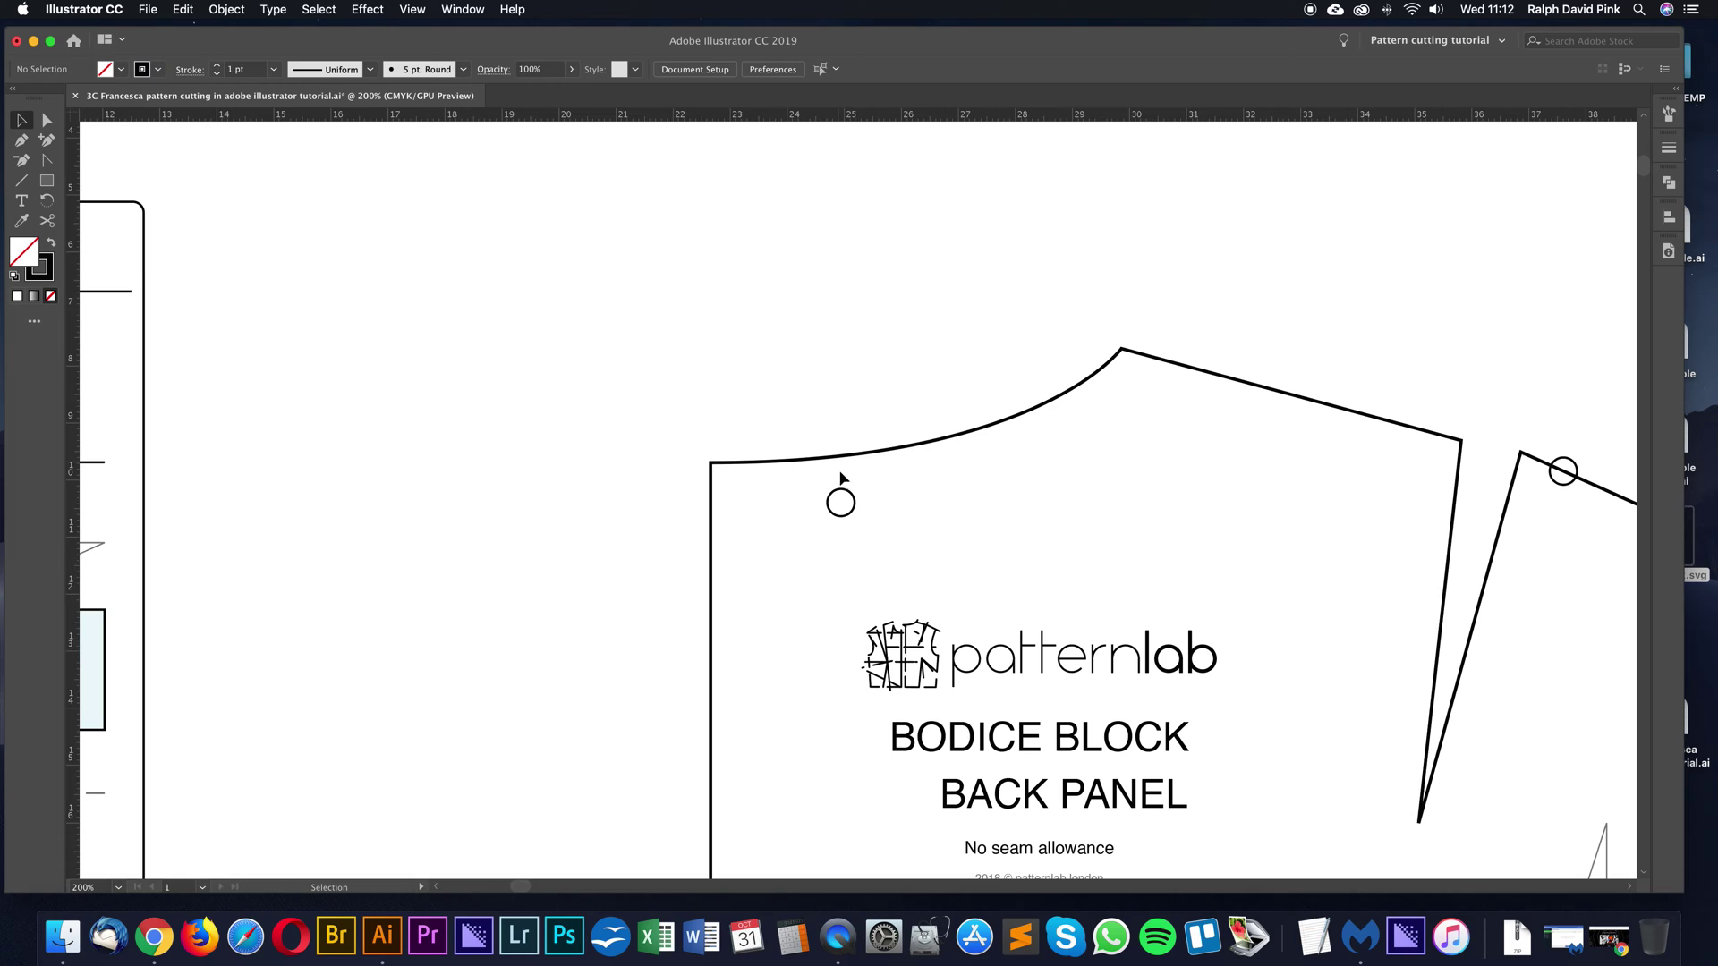
Snap the circle back onto the centre back neck point
left_click_drag(840, 502, 711, 463)
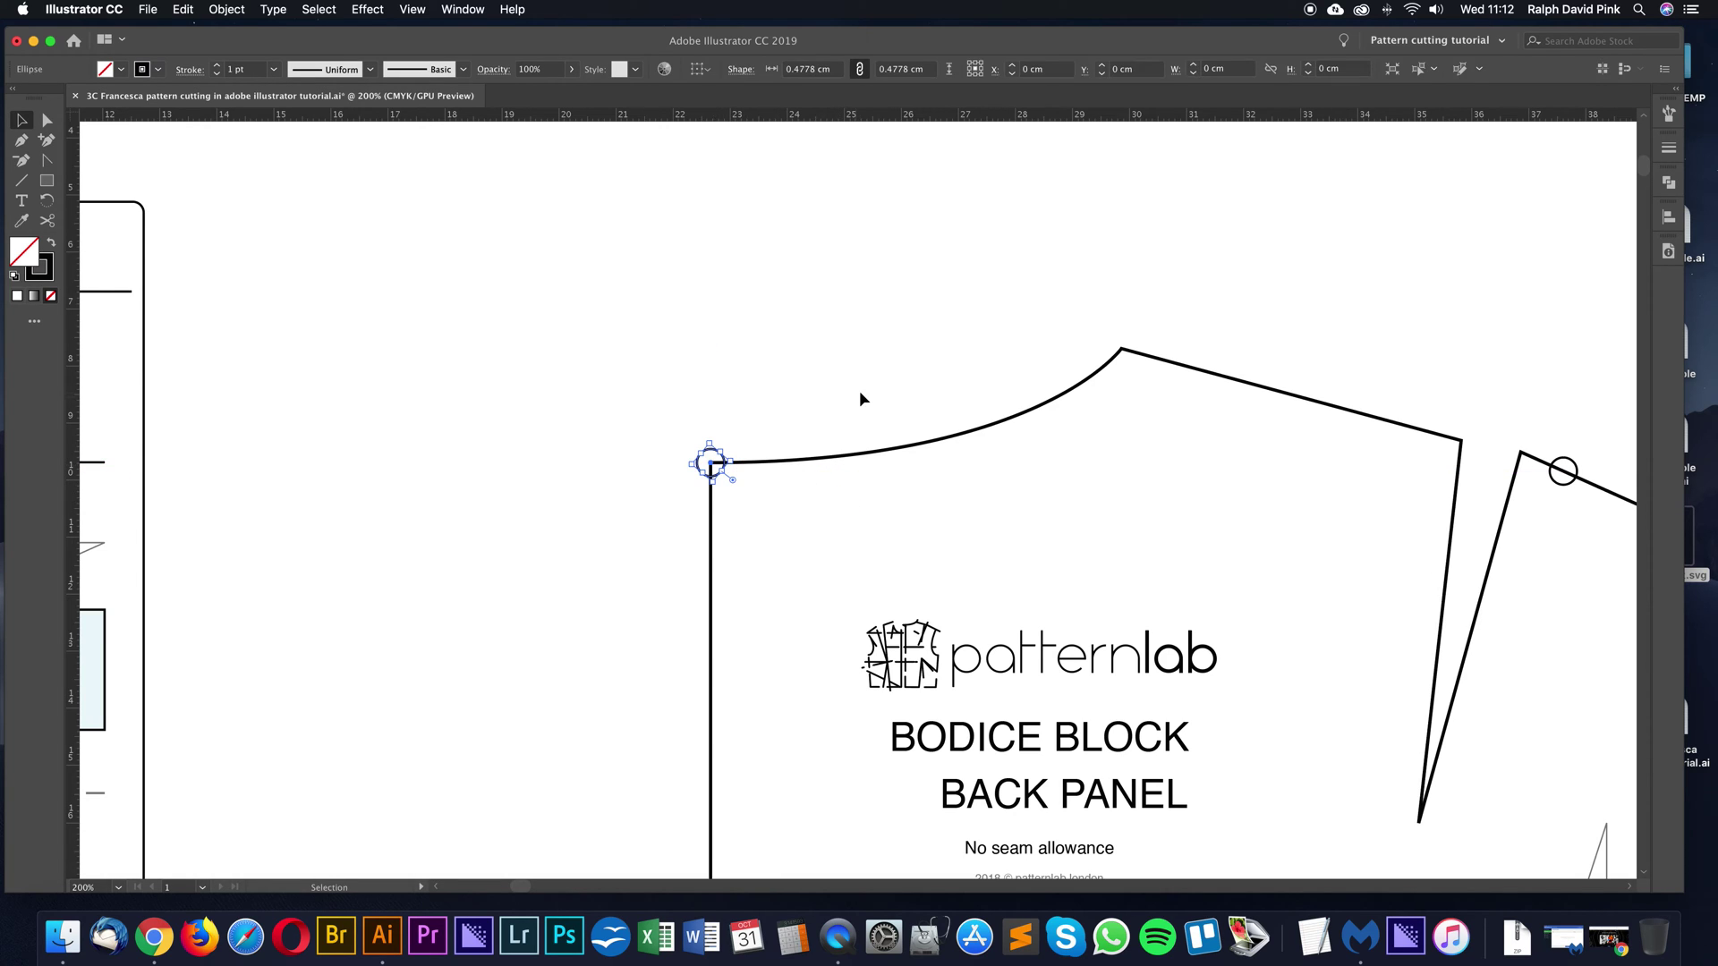
key("super+1")
left_click_drag(985, 384, 686, 280)
Create a copy of the centre back neck circle using move offsets of 0 cm horizontal and 3.5 cm vertical
left_click(496, 376)
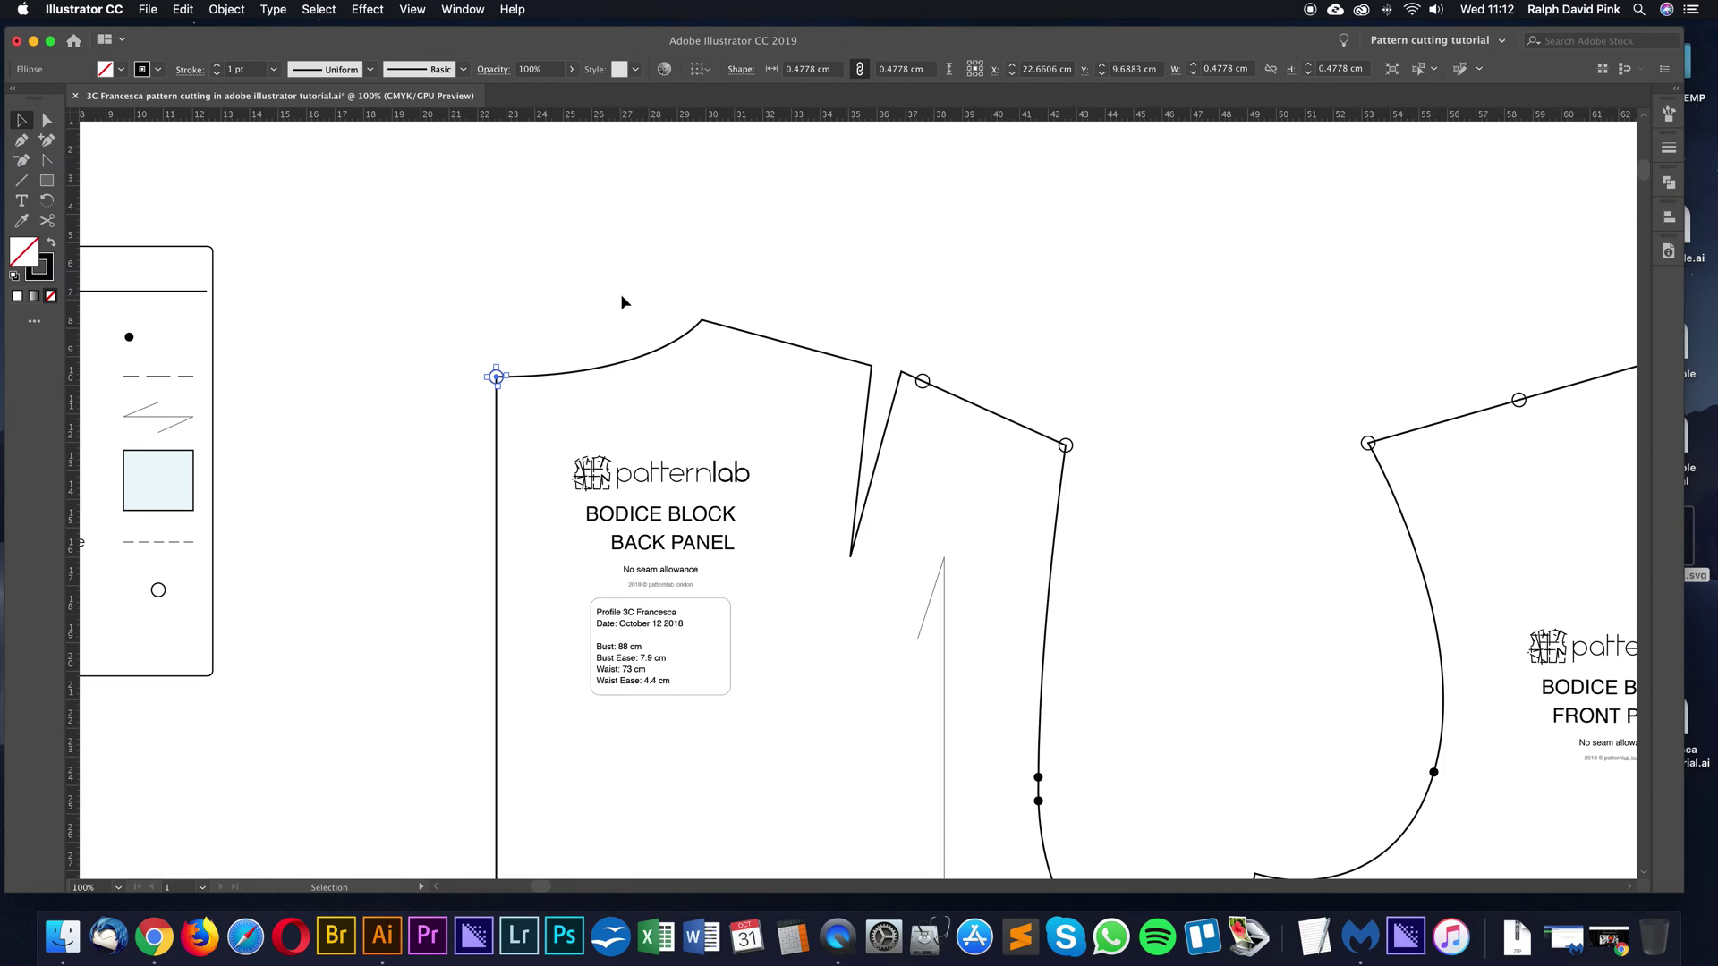
key("Return")
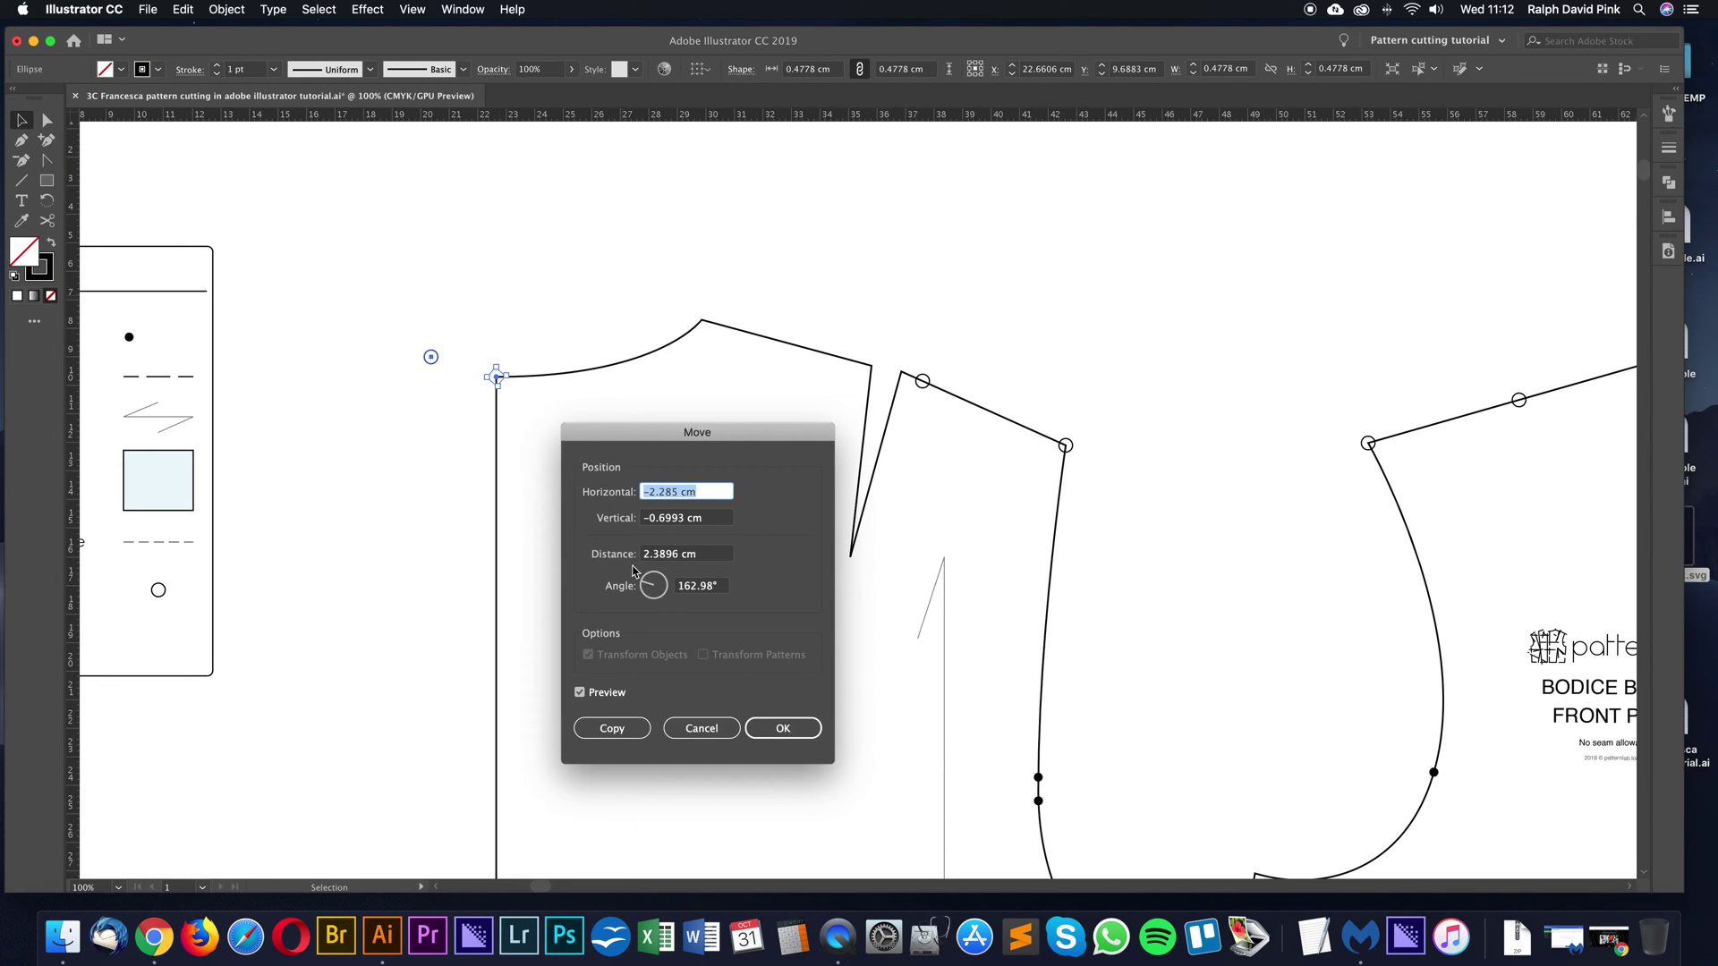
left_click(698, 728)
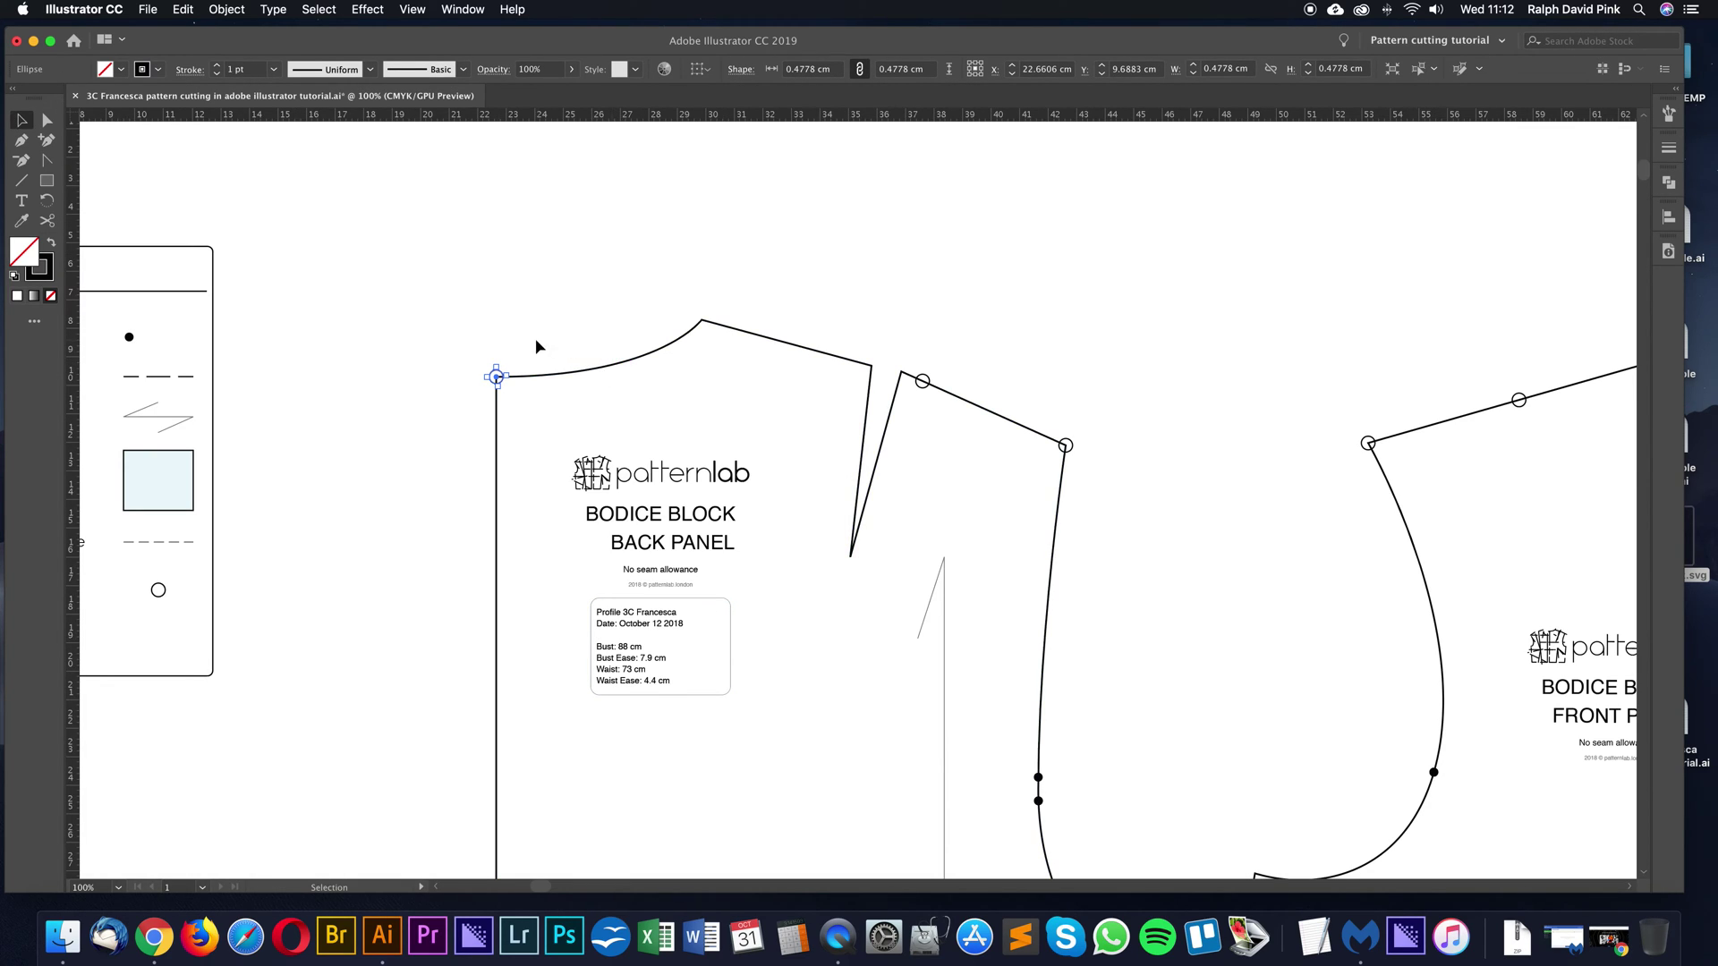
key("Return")
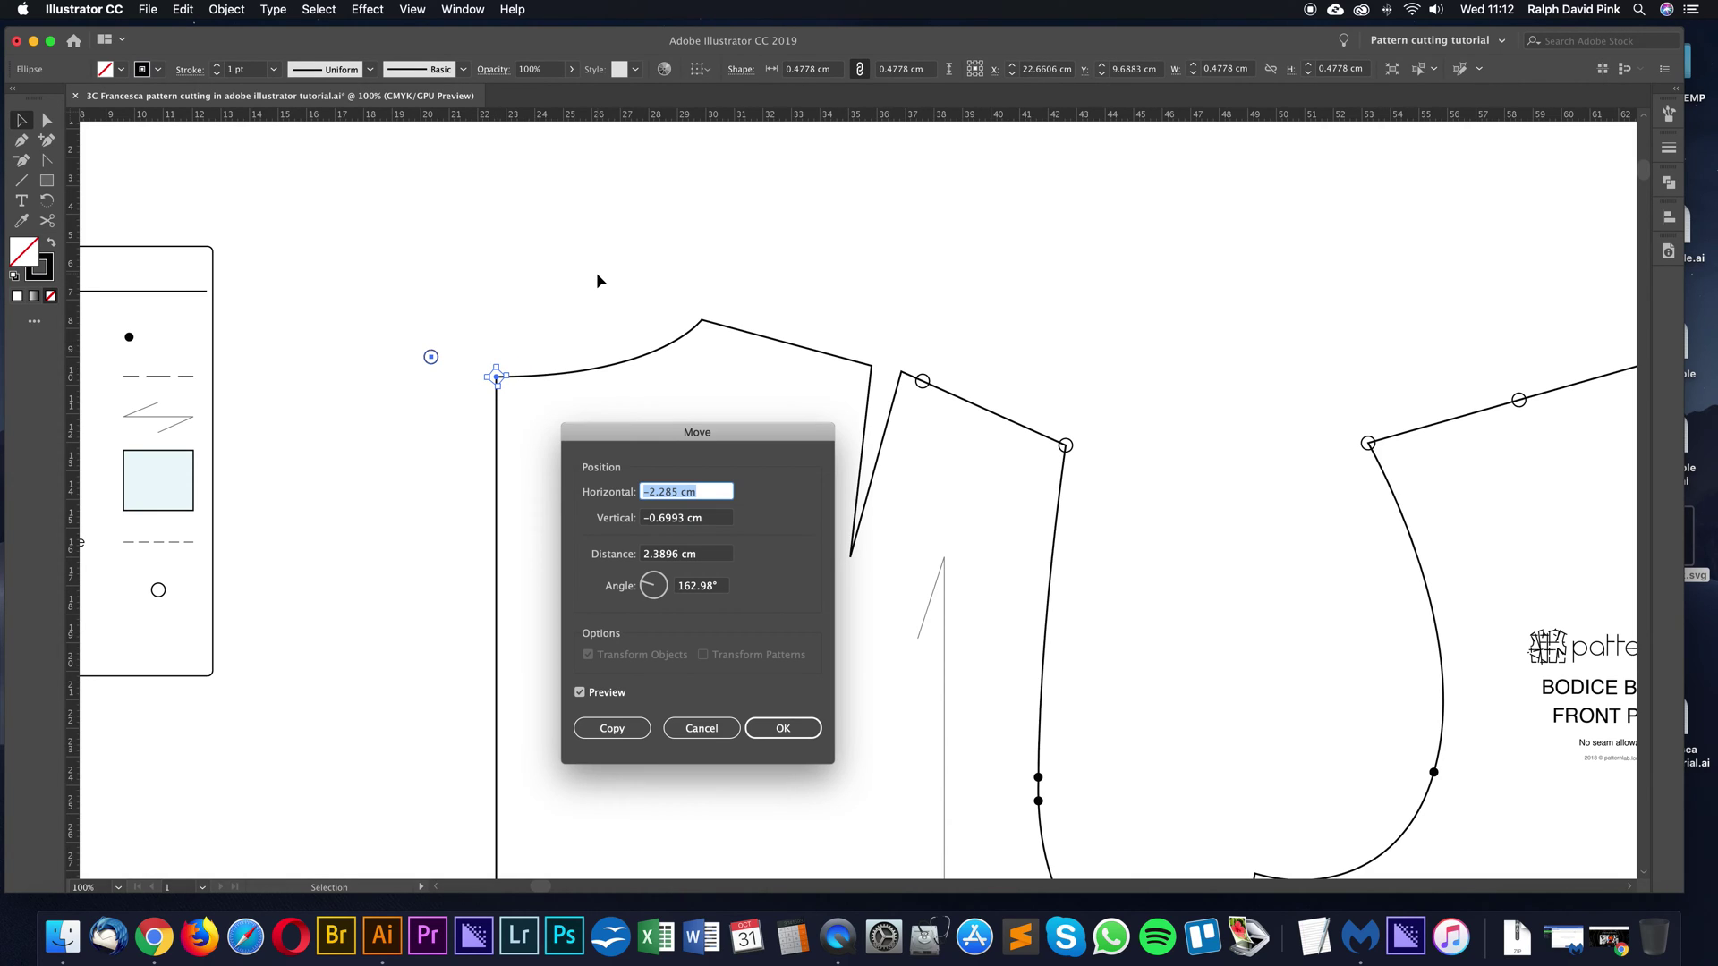
type("0")
key("Tab")
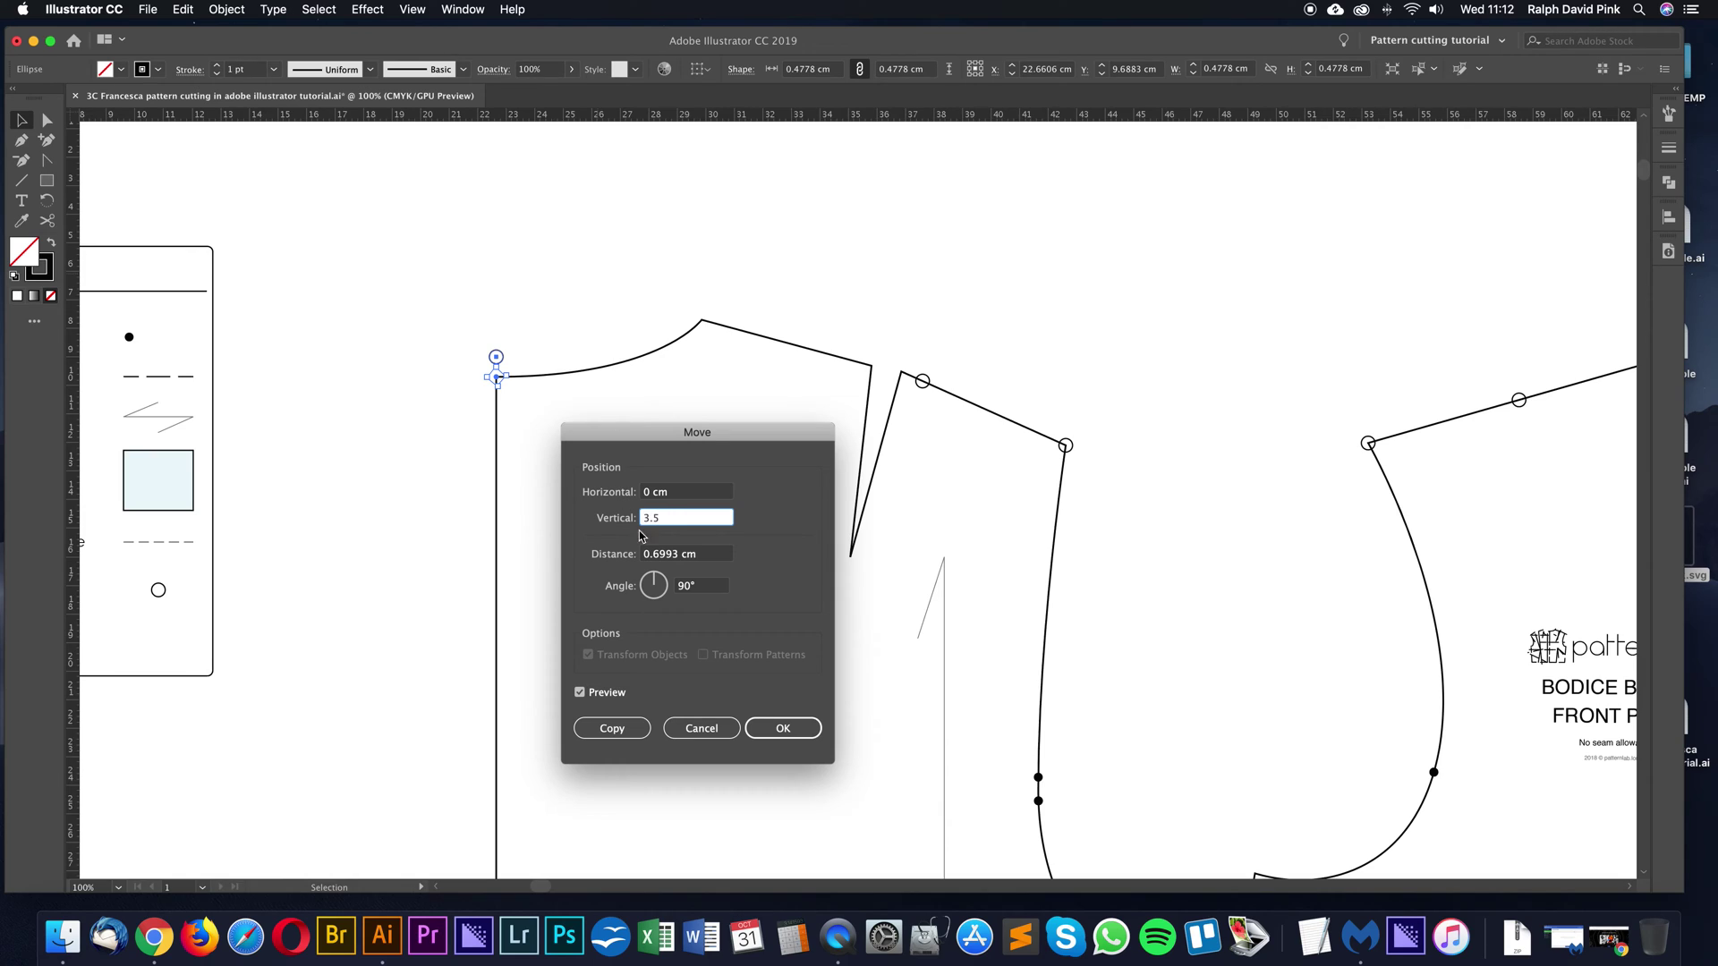
left_click(612, 728)
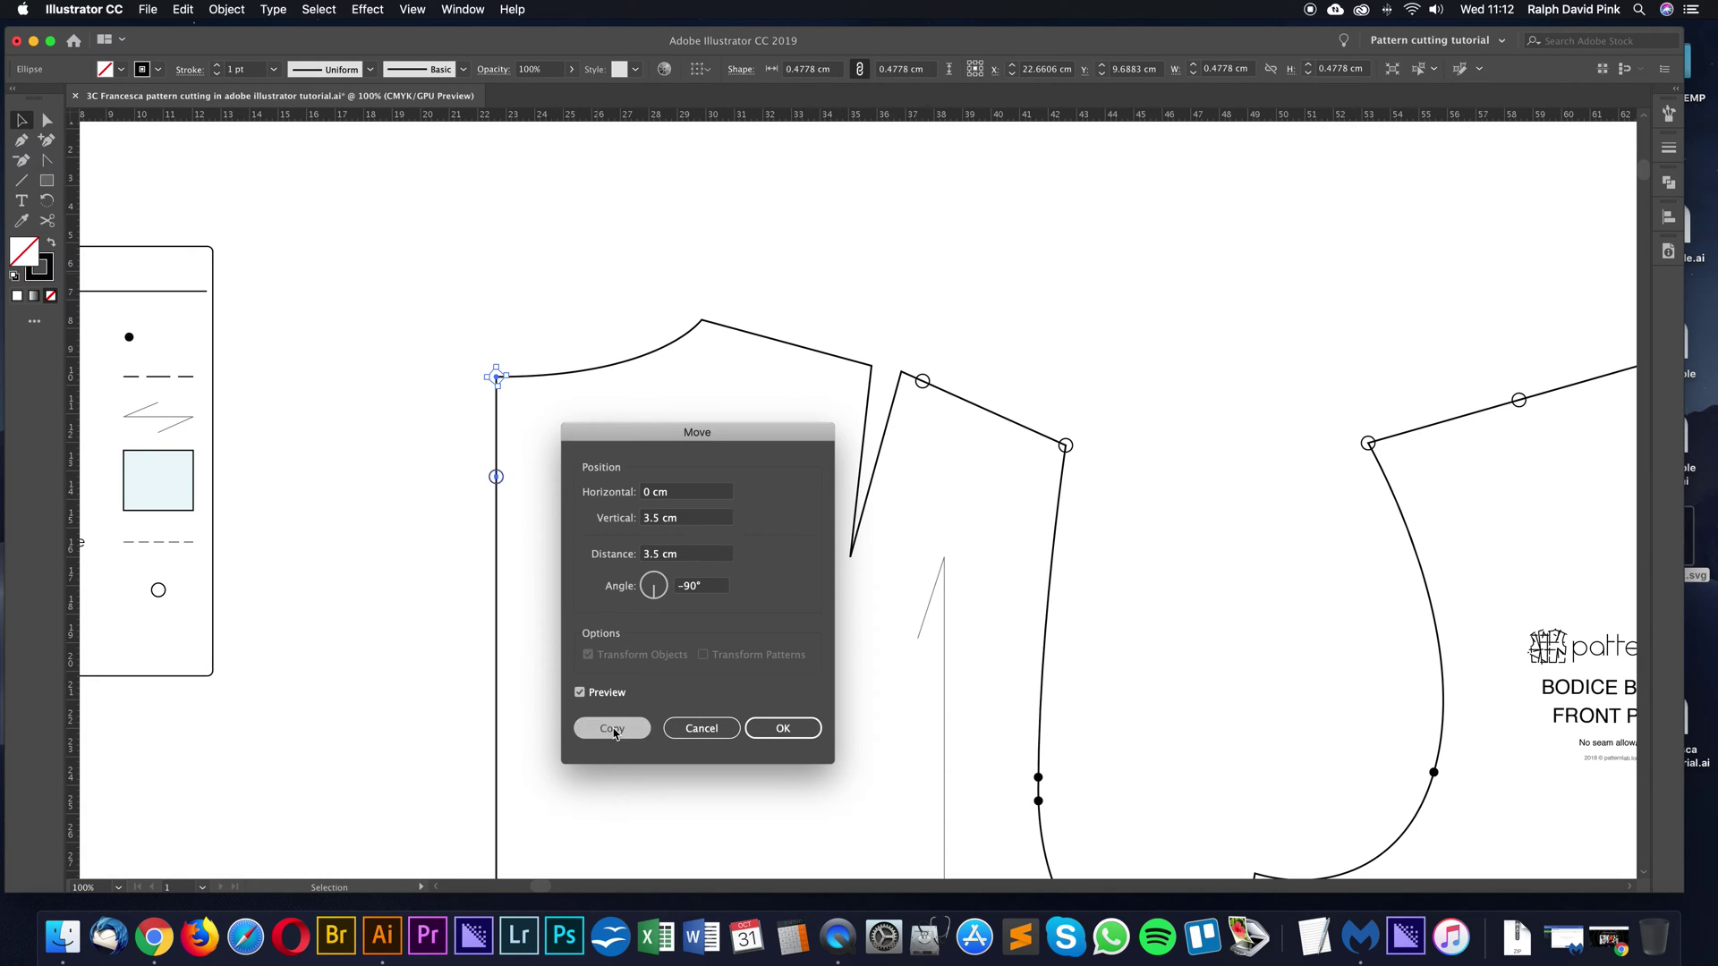
Draw a path from the lowered centre back point to the back shoulder point and bend it into a curved neckline
left_click(584, 405)
left_click_drag(666, 413, 549, 357)
key("p")
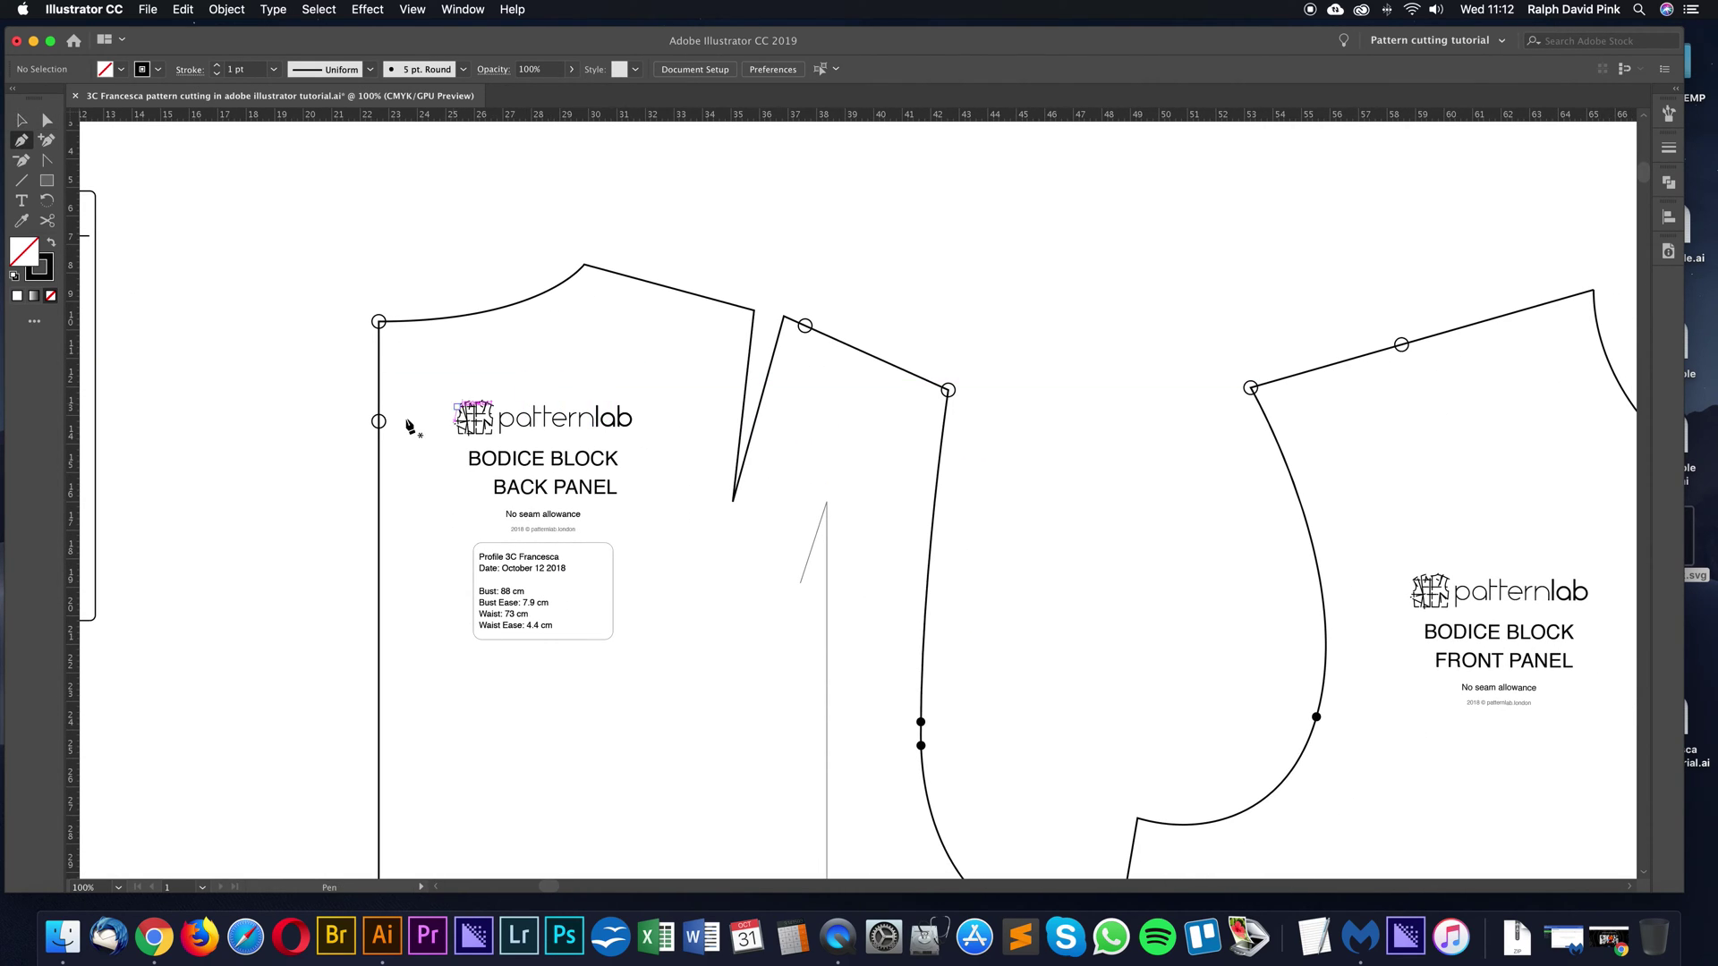
left_click(378, 421)
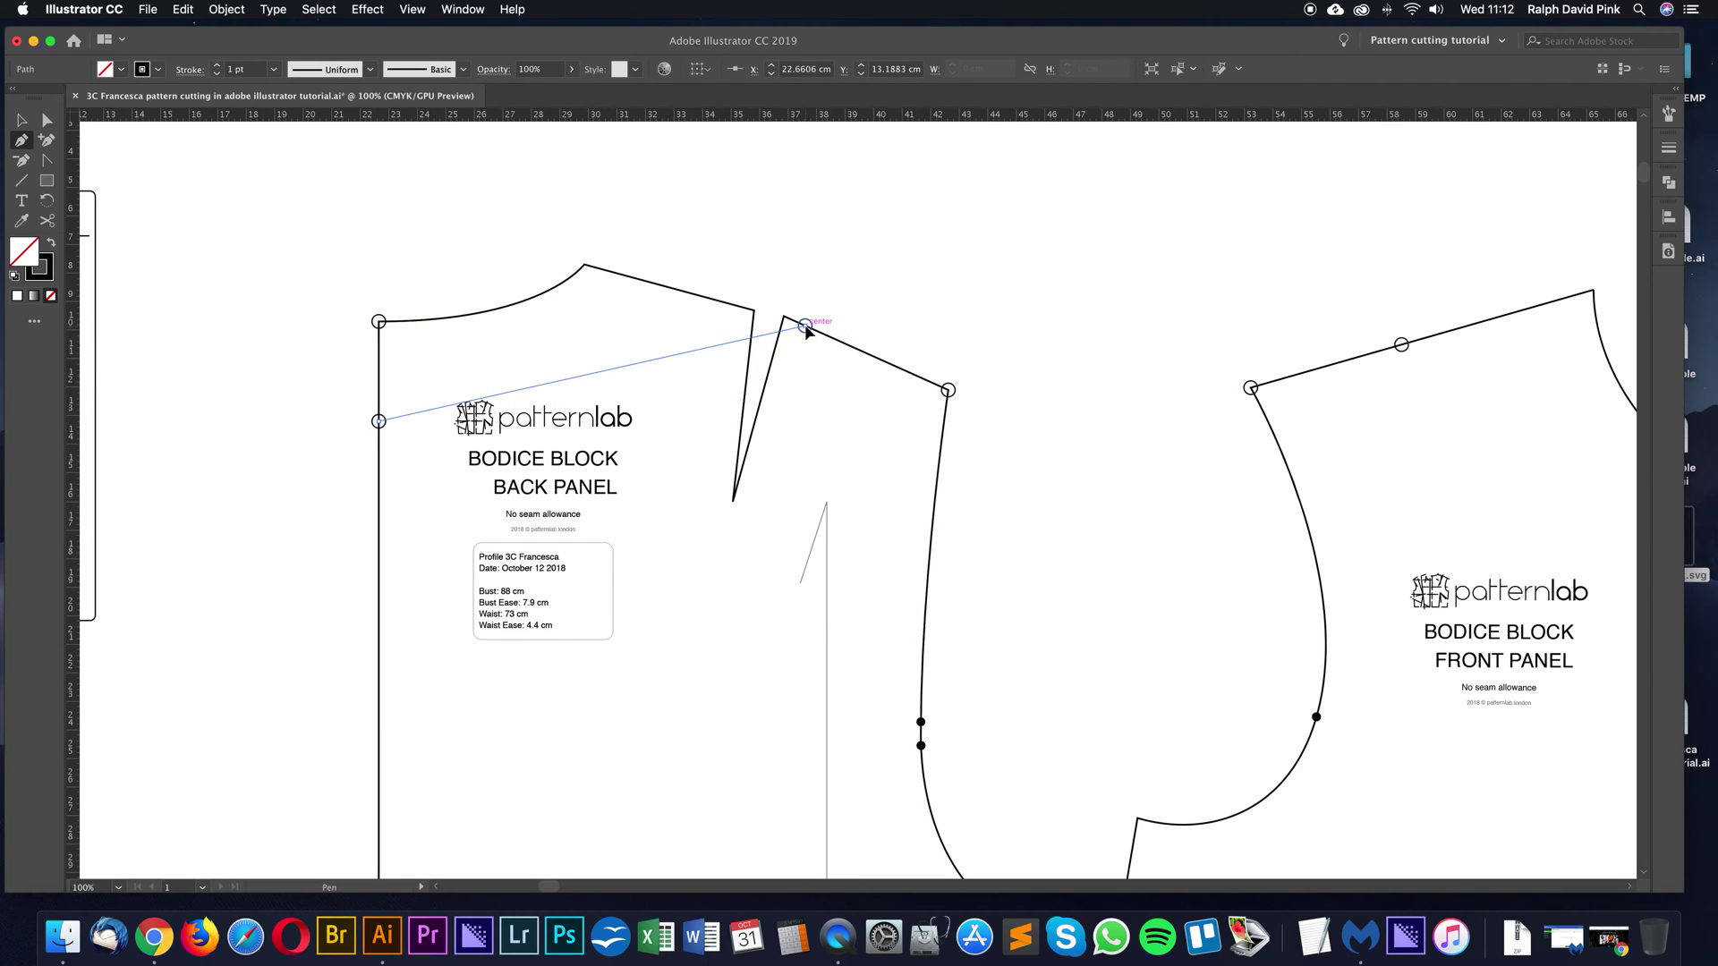
left_click(805, 326)
key("shift+c")
left_click_drag(386, 435, 702, 424)
key("v")
left_click(894, 287)
key("super+minus")
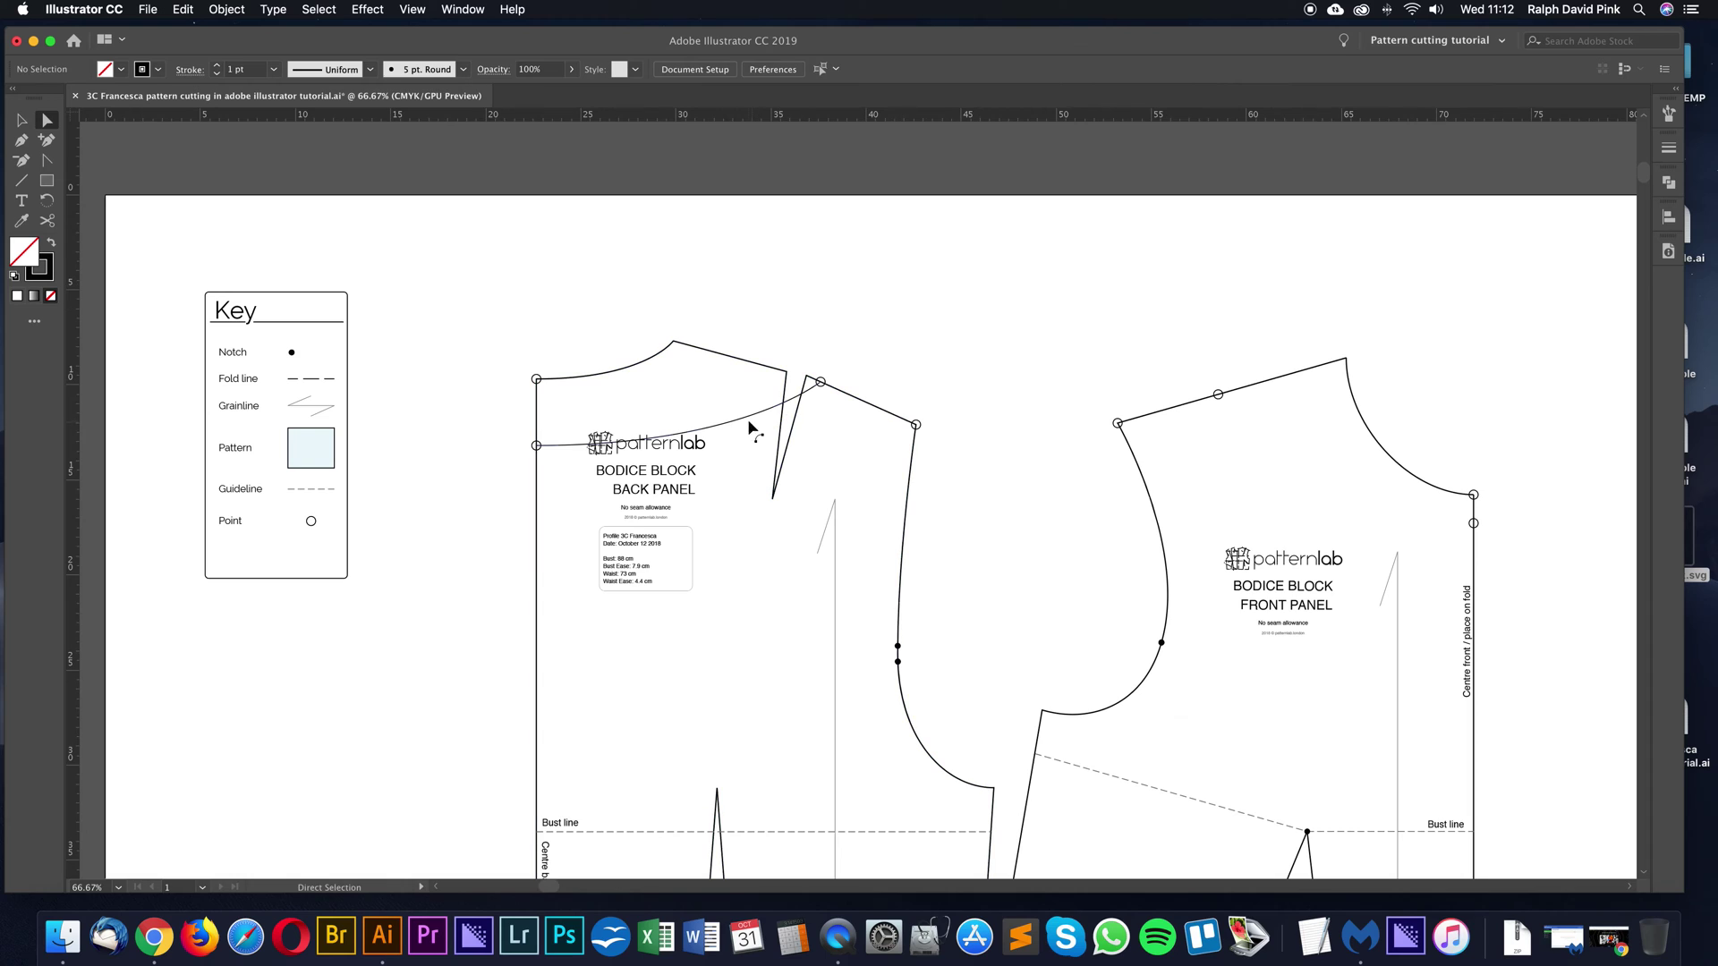
Delete the curved neckline path from the back panel
left_click(744, 418)
key("Delete")
key("super+shift+a")
key("super+plus")
key("v")
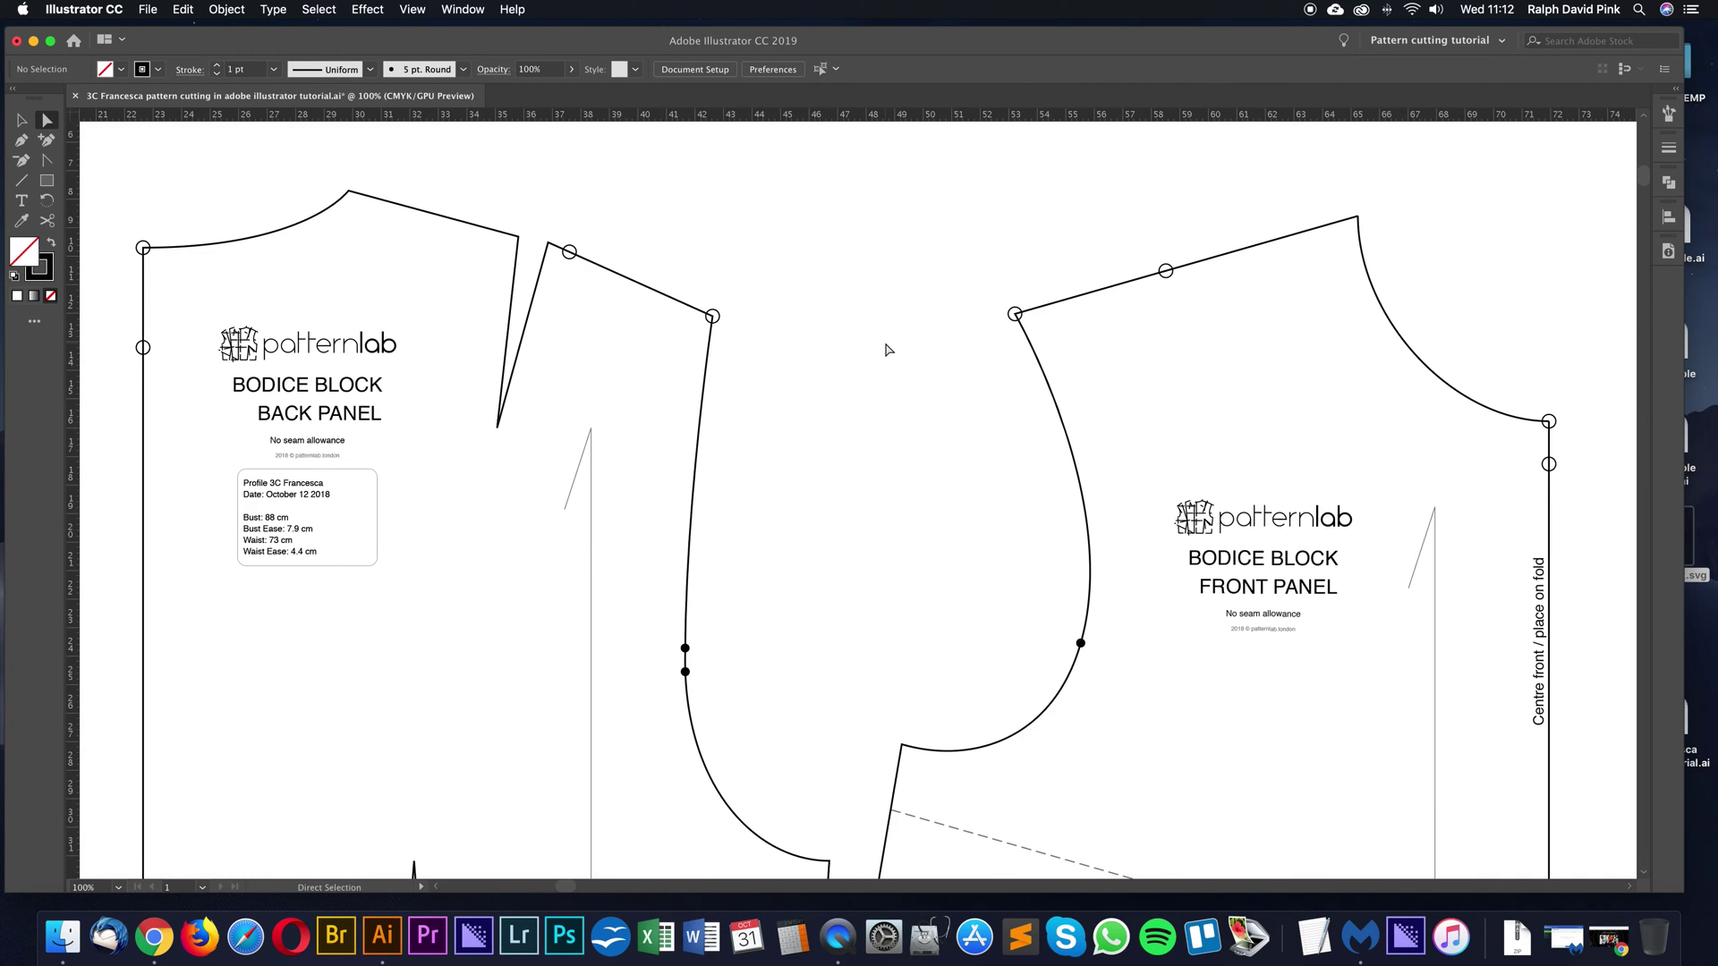
key("v")
left_click_drag(947, 357, 736, 394)
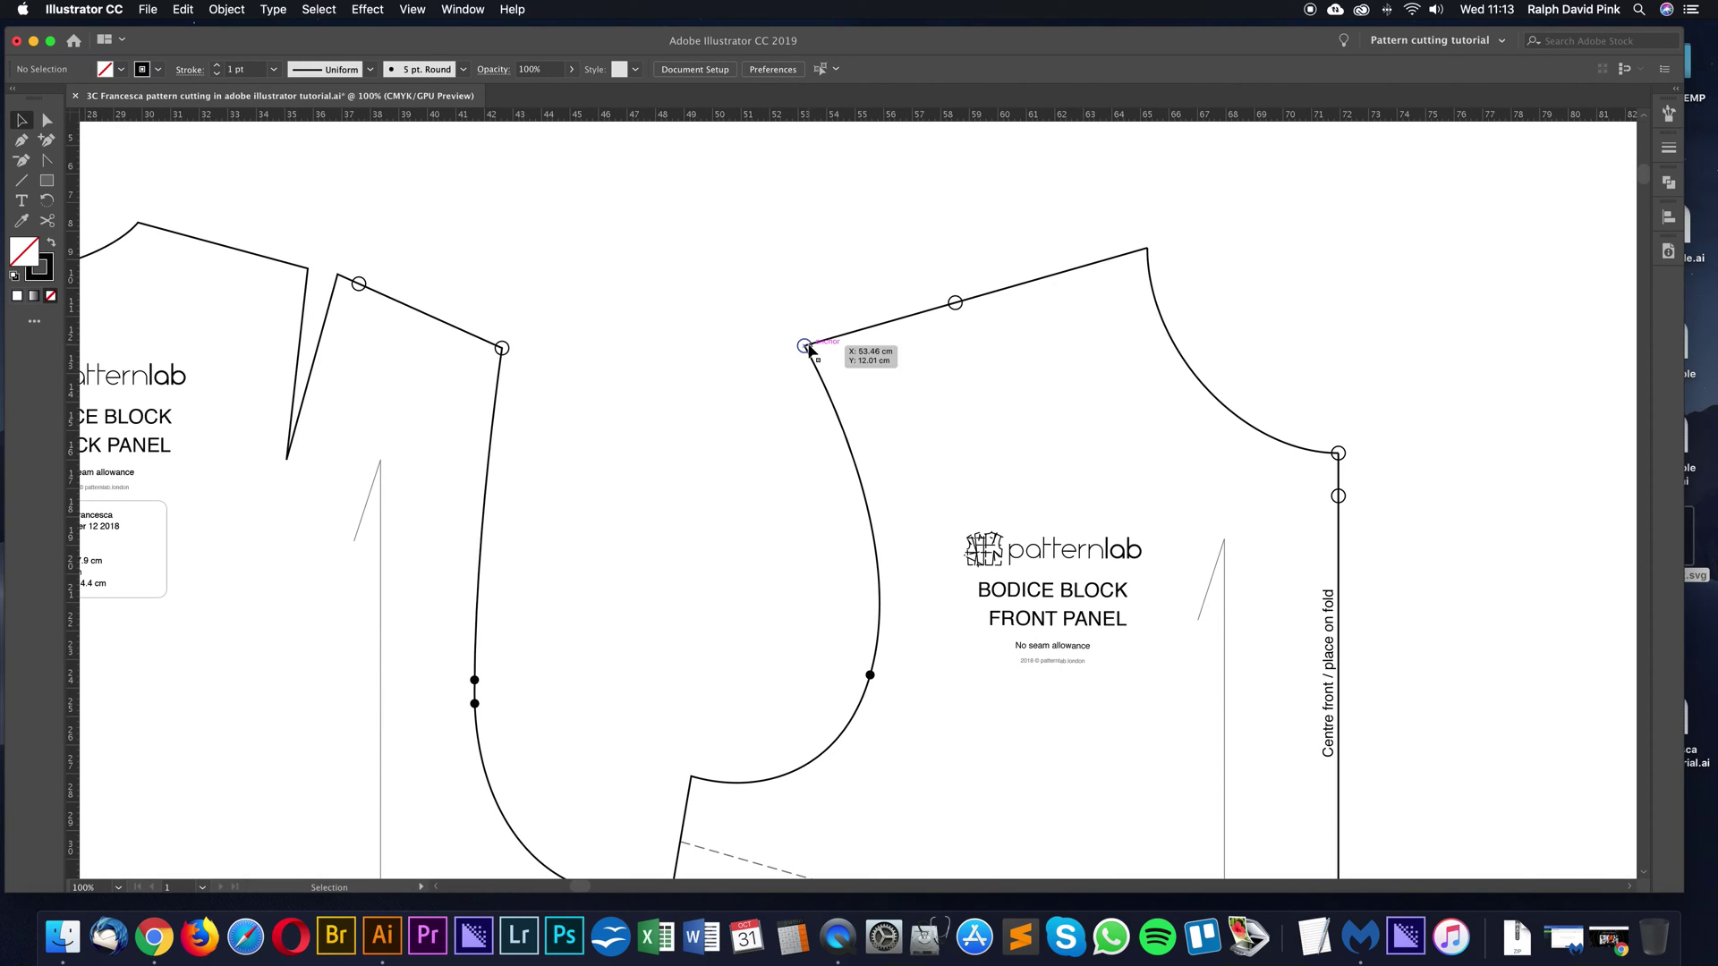
scroll(857, 371, "right", 5)
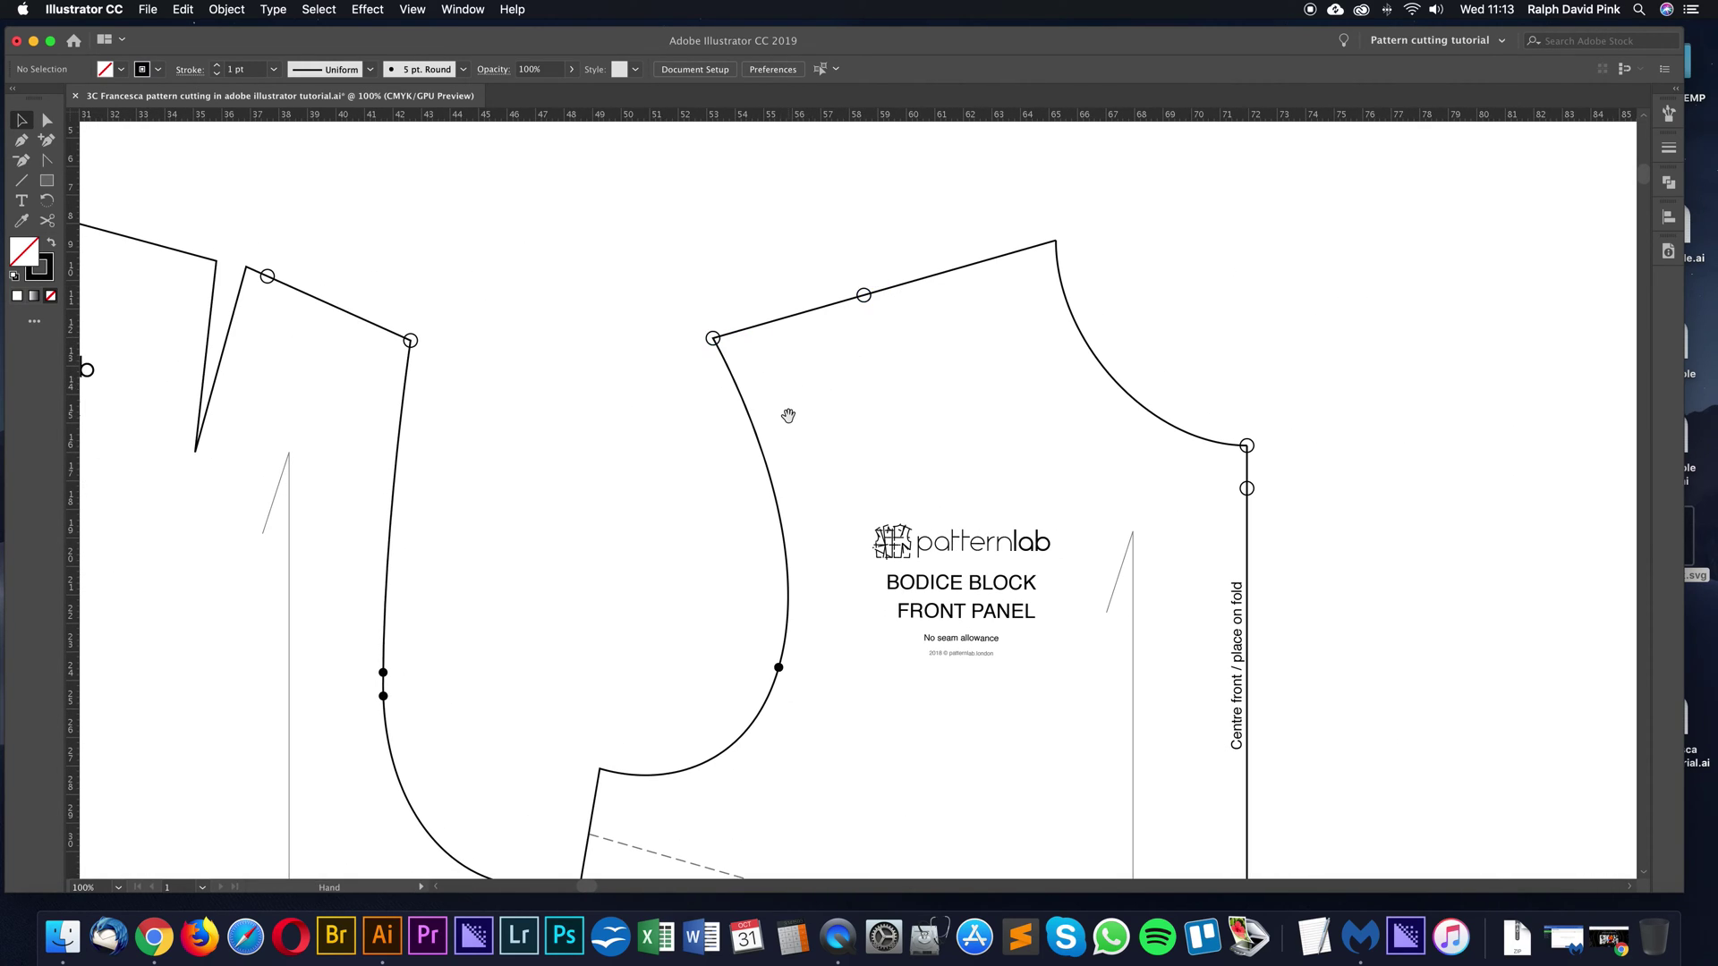
scroll(792, 407, "up", 2)
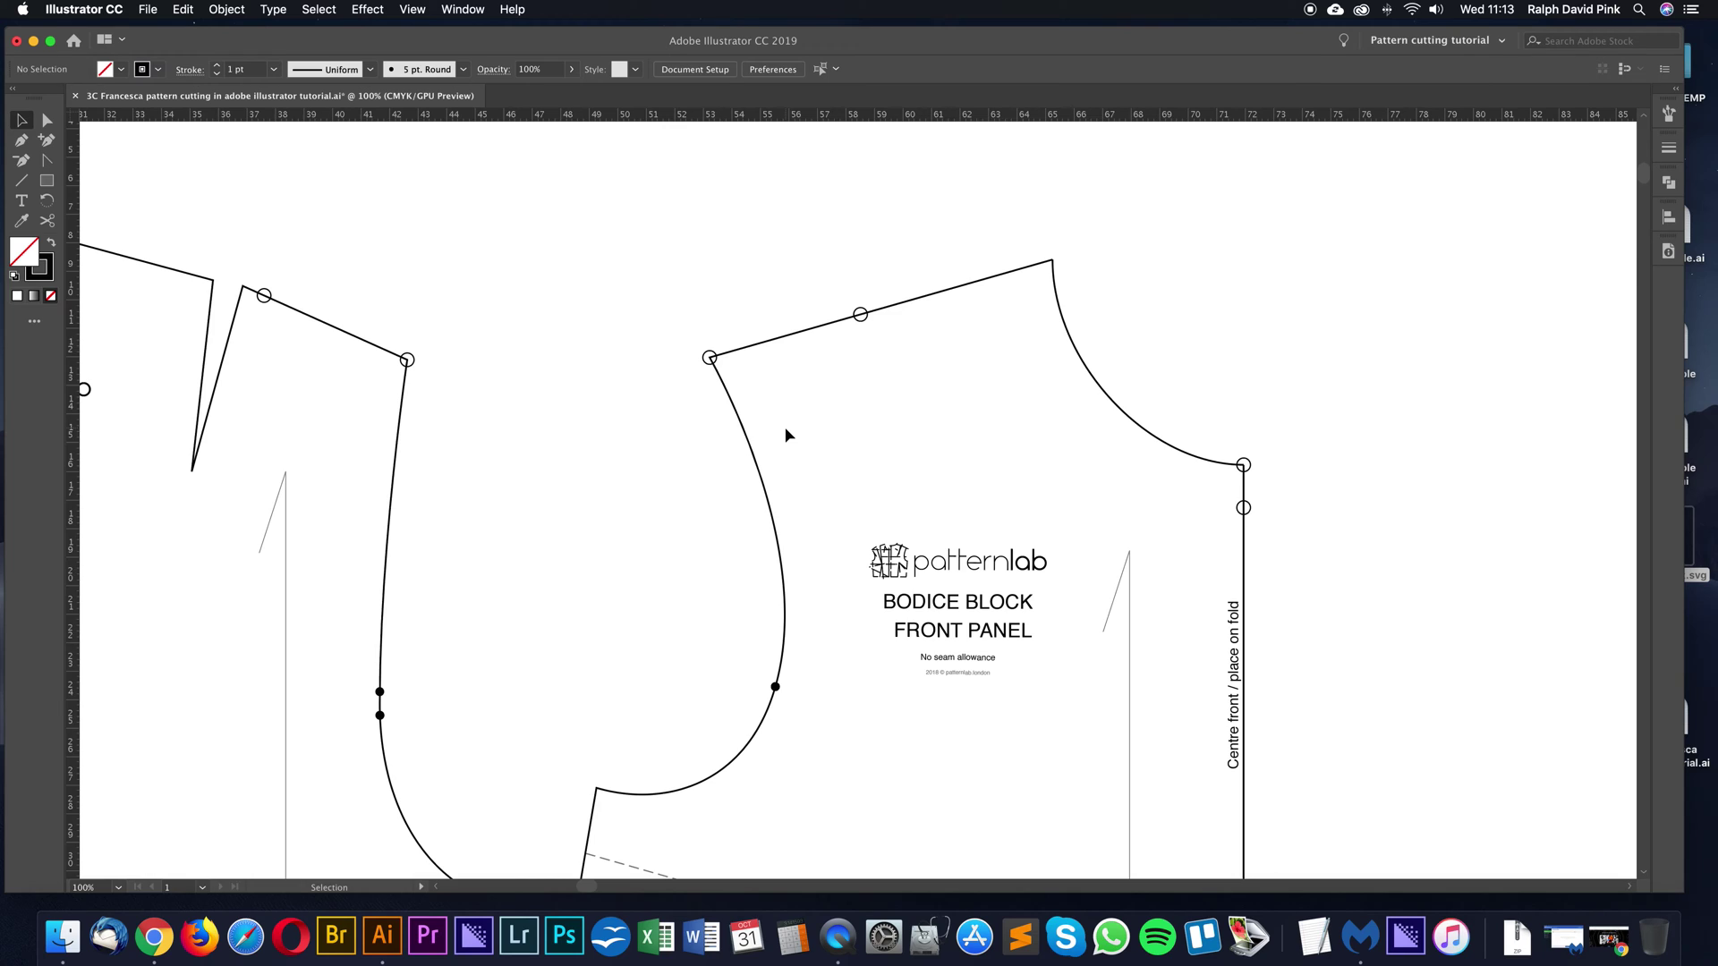
scroll(785, 433, "down", 3)
scroll(786, 434, "left", 2)
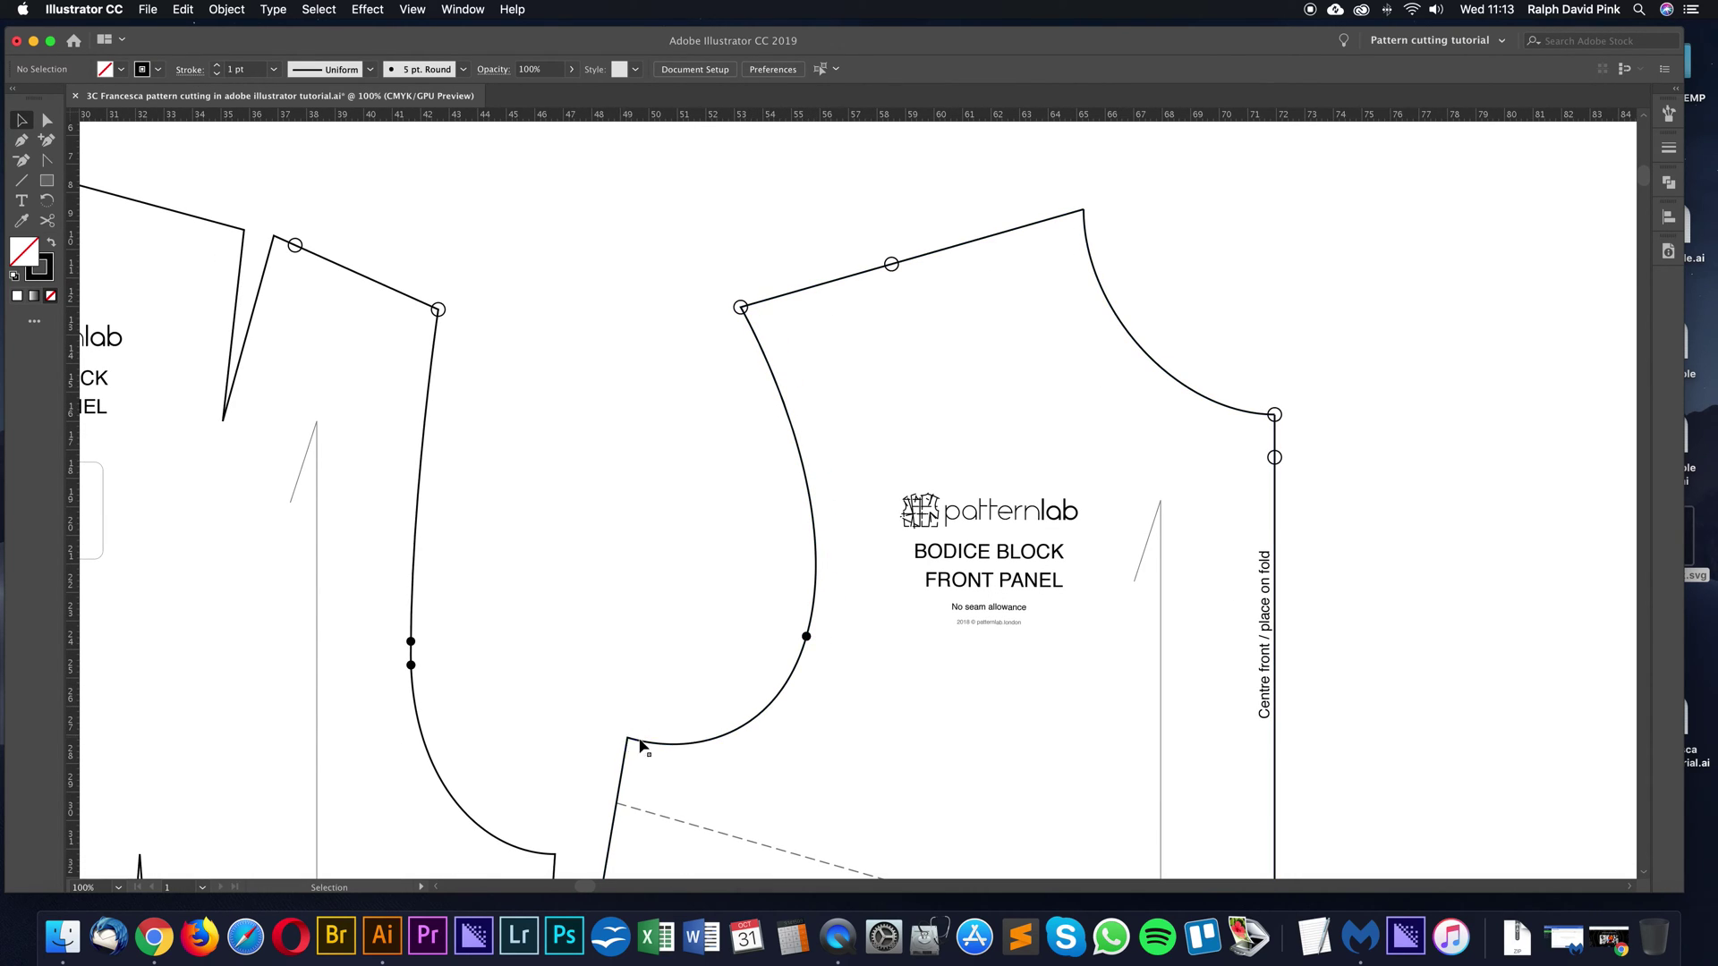
Delete the point circles from the front panel's shoulder and centre front
key("a")
left_click_drag(851, 387, 803, 375)
key("Delete")
key("Delete")
left_click(829, 243)
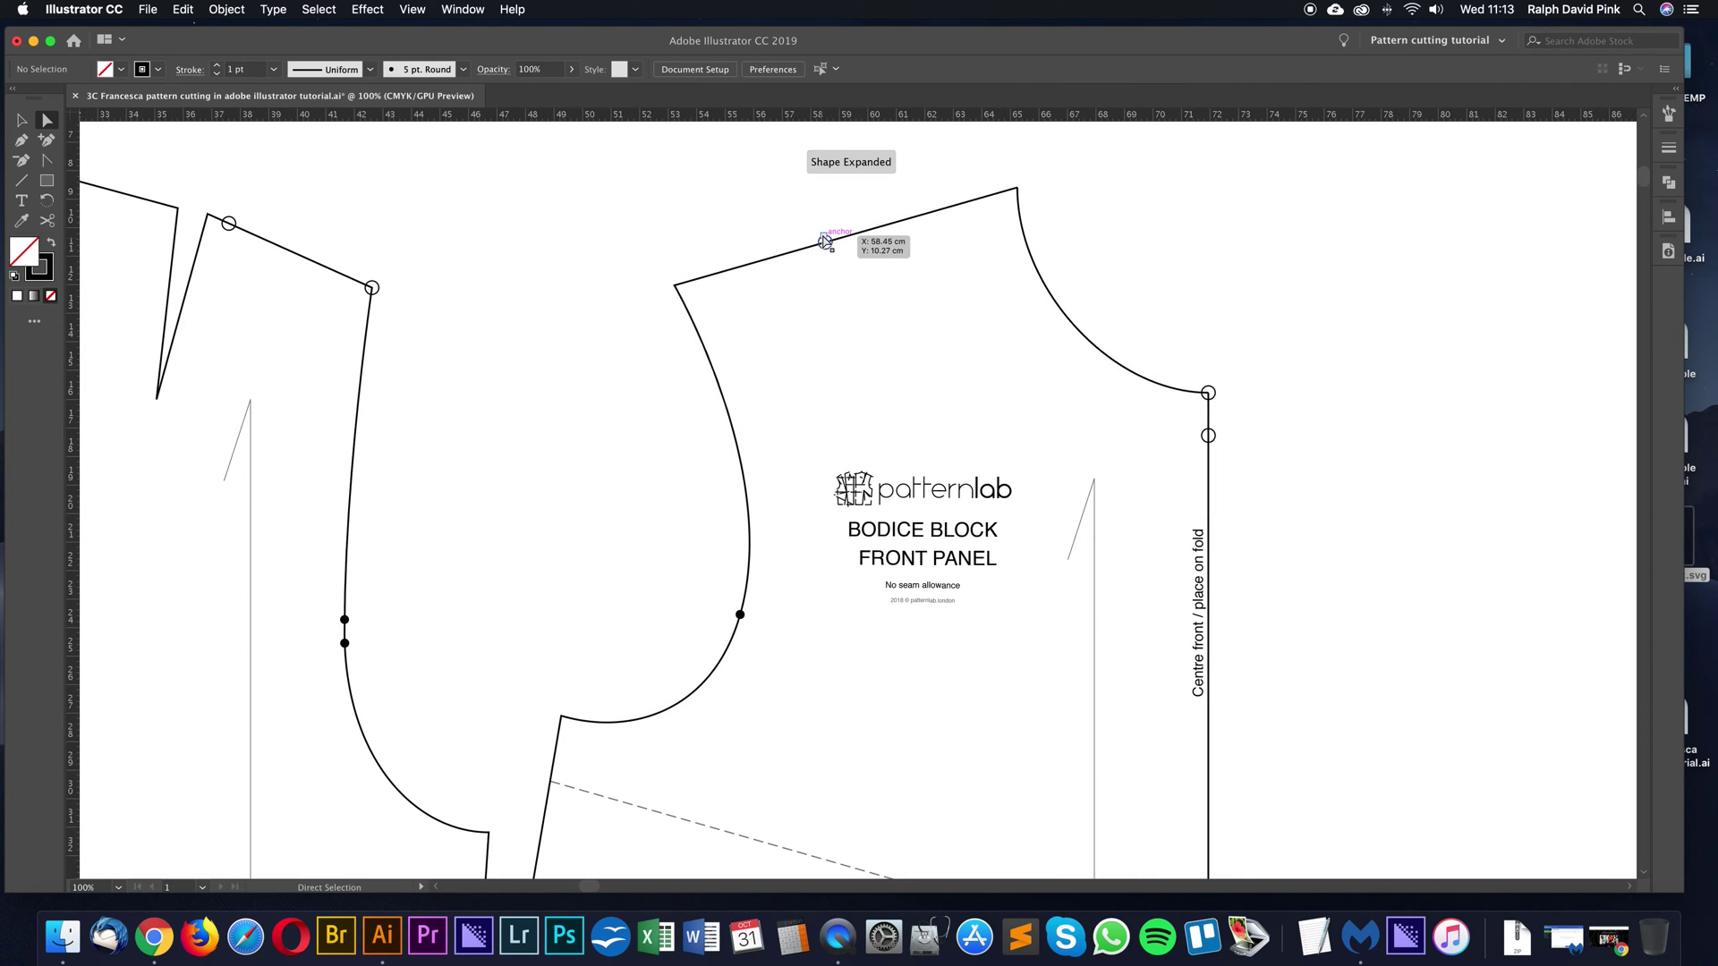
key("Delete")
key("Delete")
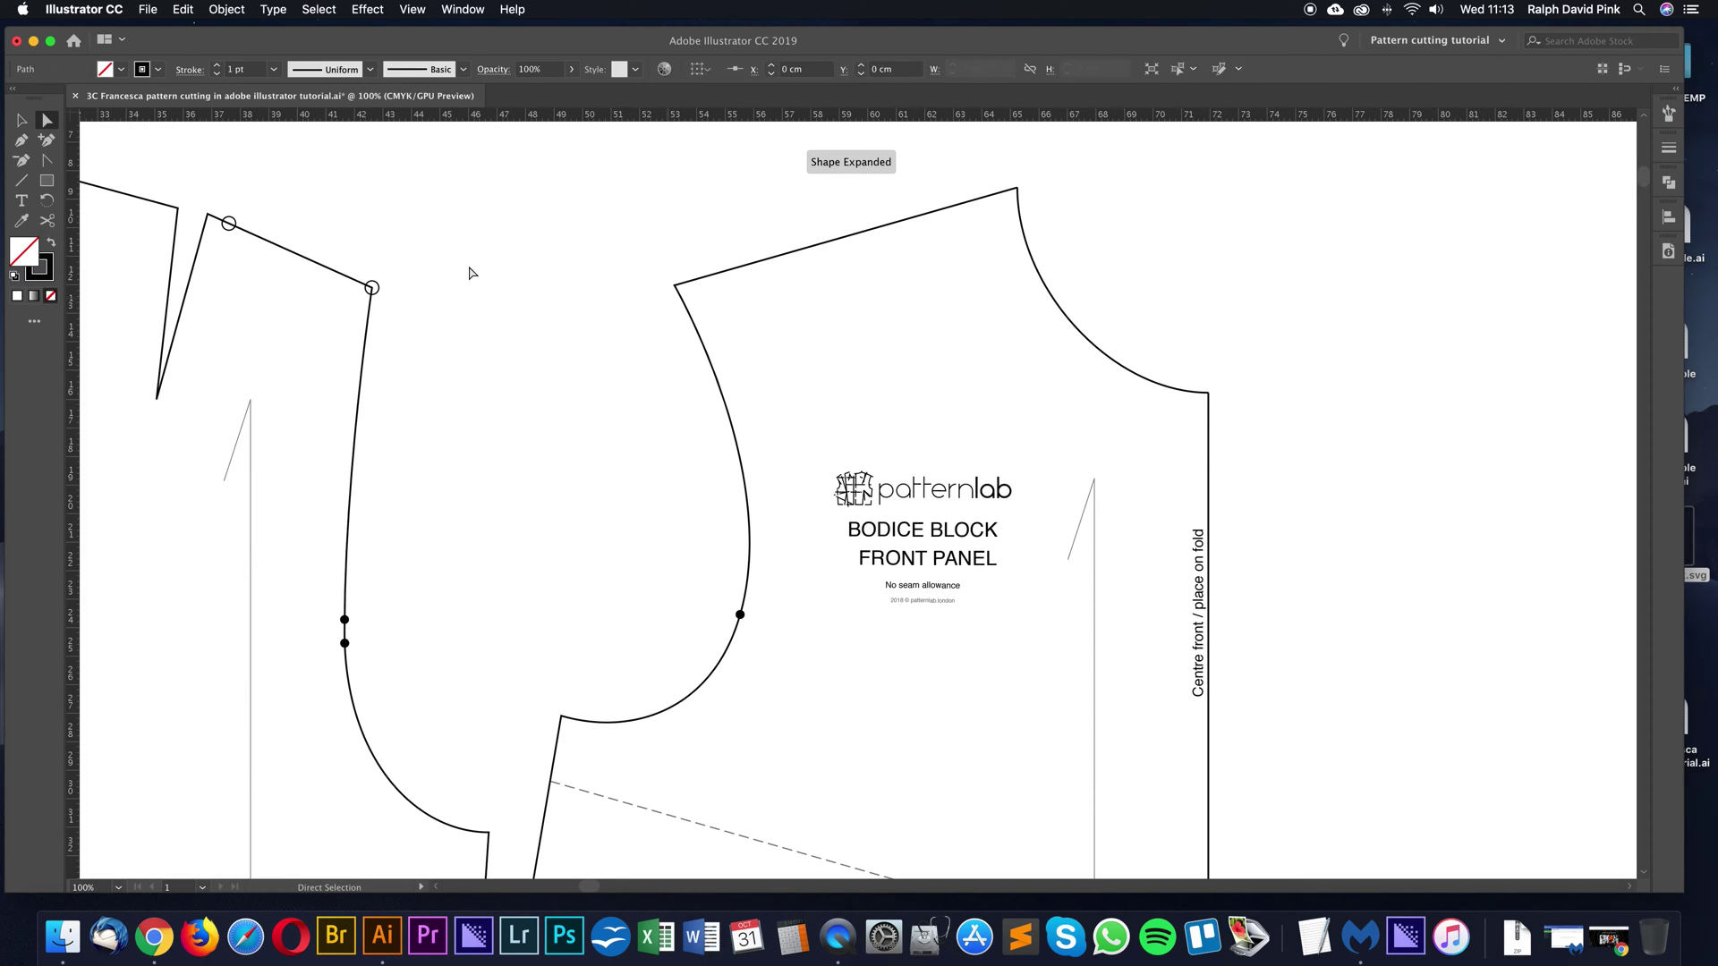
Delete the point circles from the back panel's shoulder and the centre back neck point
left_click(233, 217)
key("Delete")
key("Delete")
left_click_drag(445, 280, 803, 233)
left_click(159, 169)
key("Delete")
key("Delete")
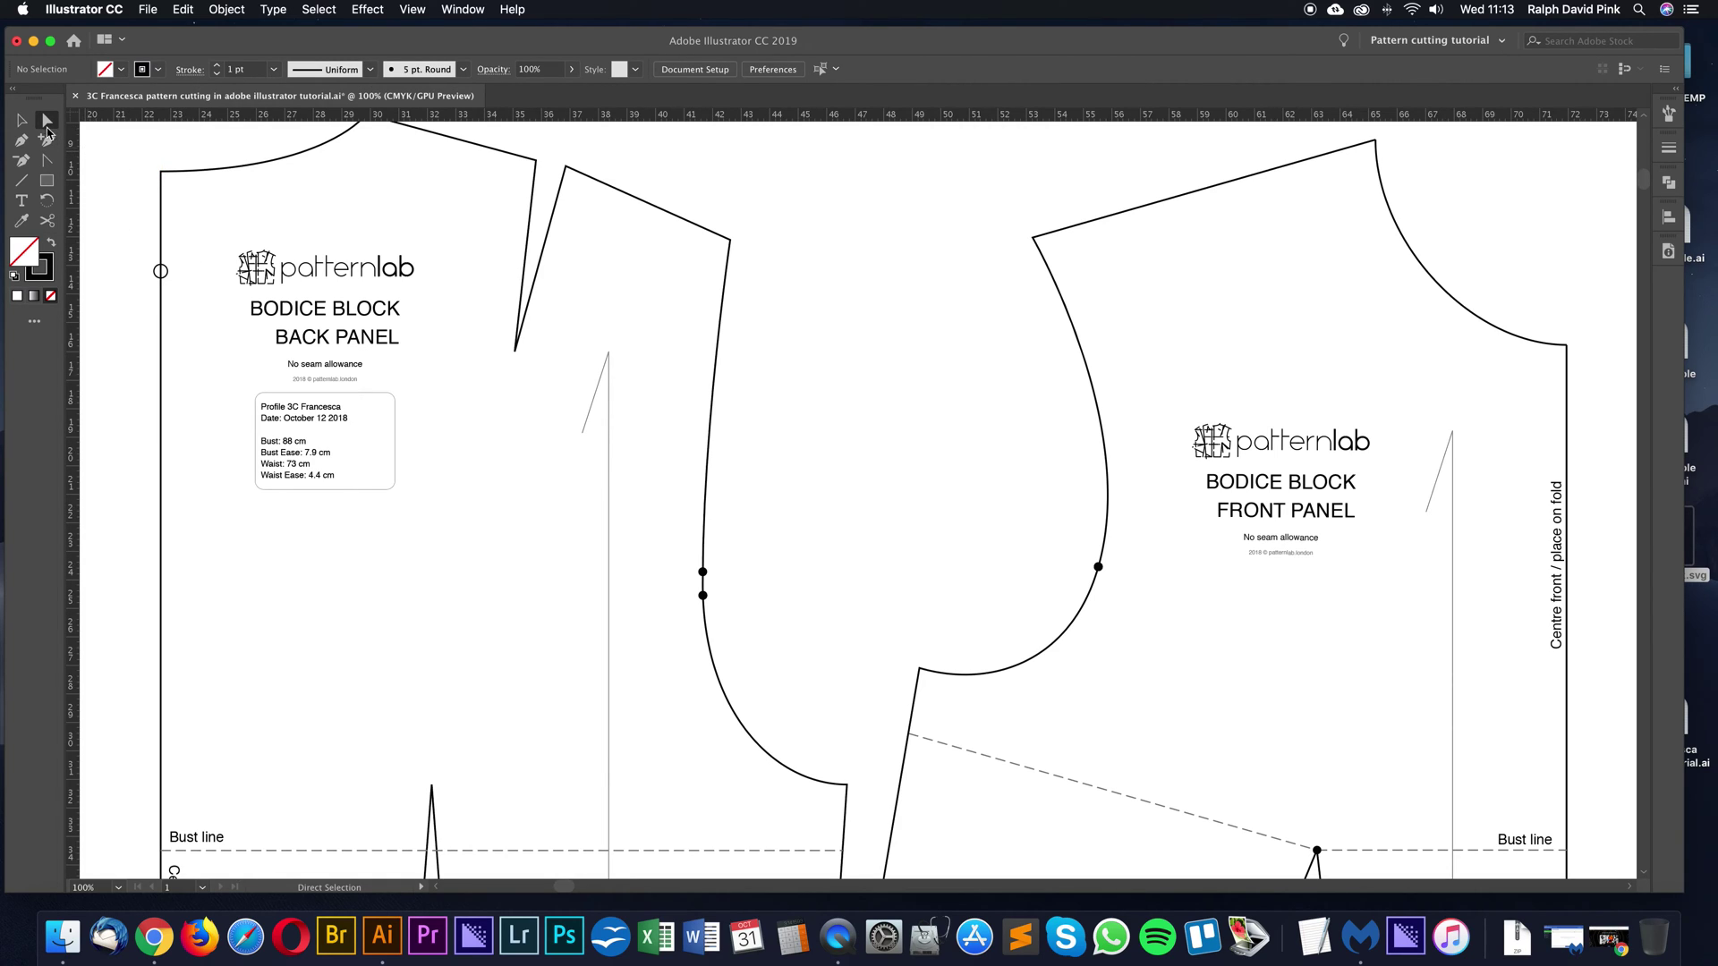
Delete the remaining point circle below the neckline on the back panel's centre back line, including any leftover segment
left_click(158, 272)
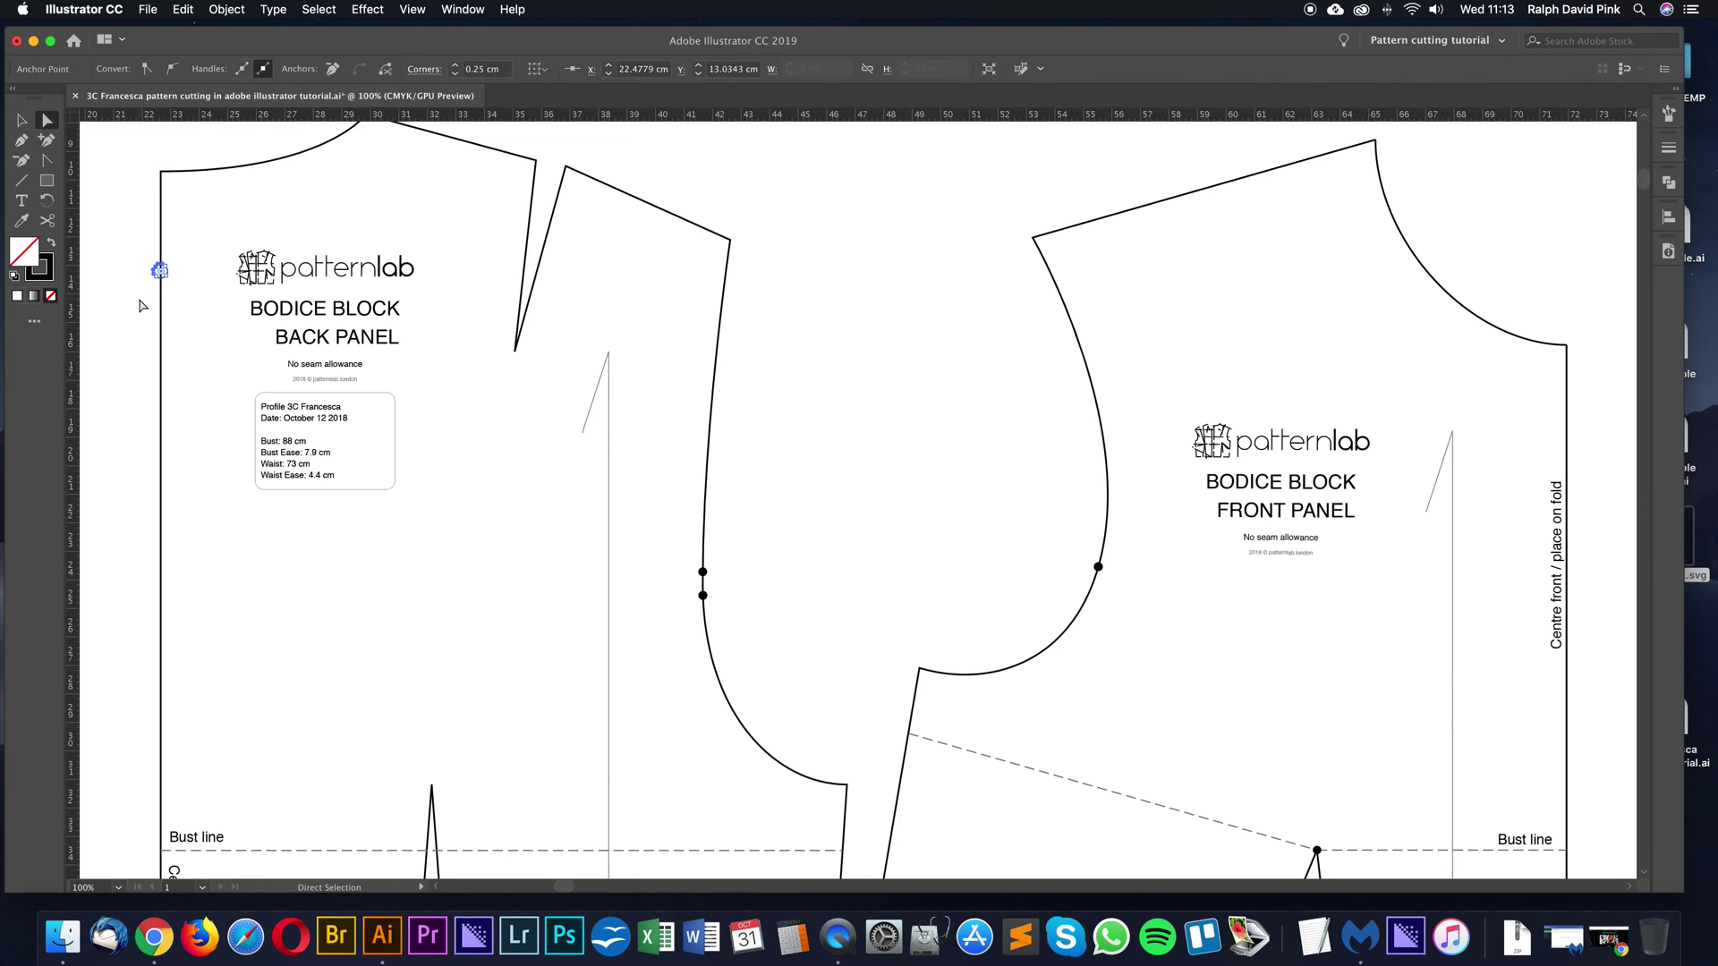
left_click(140, 304)
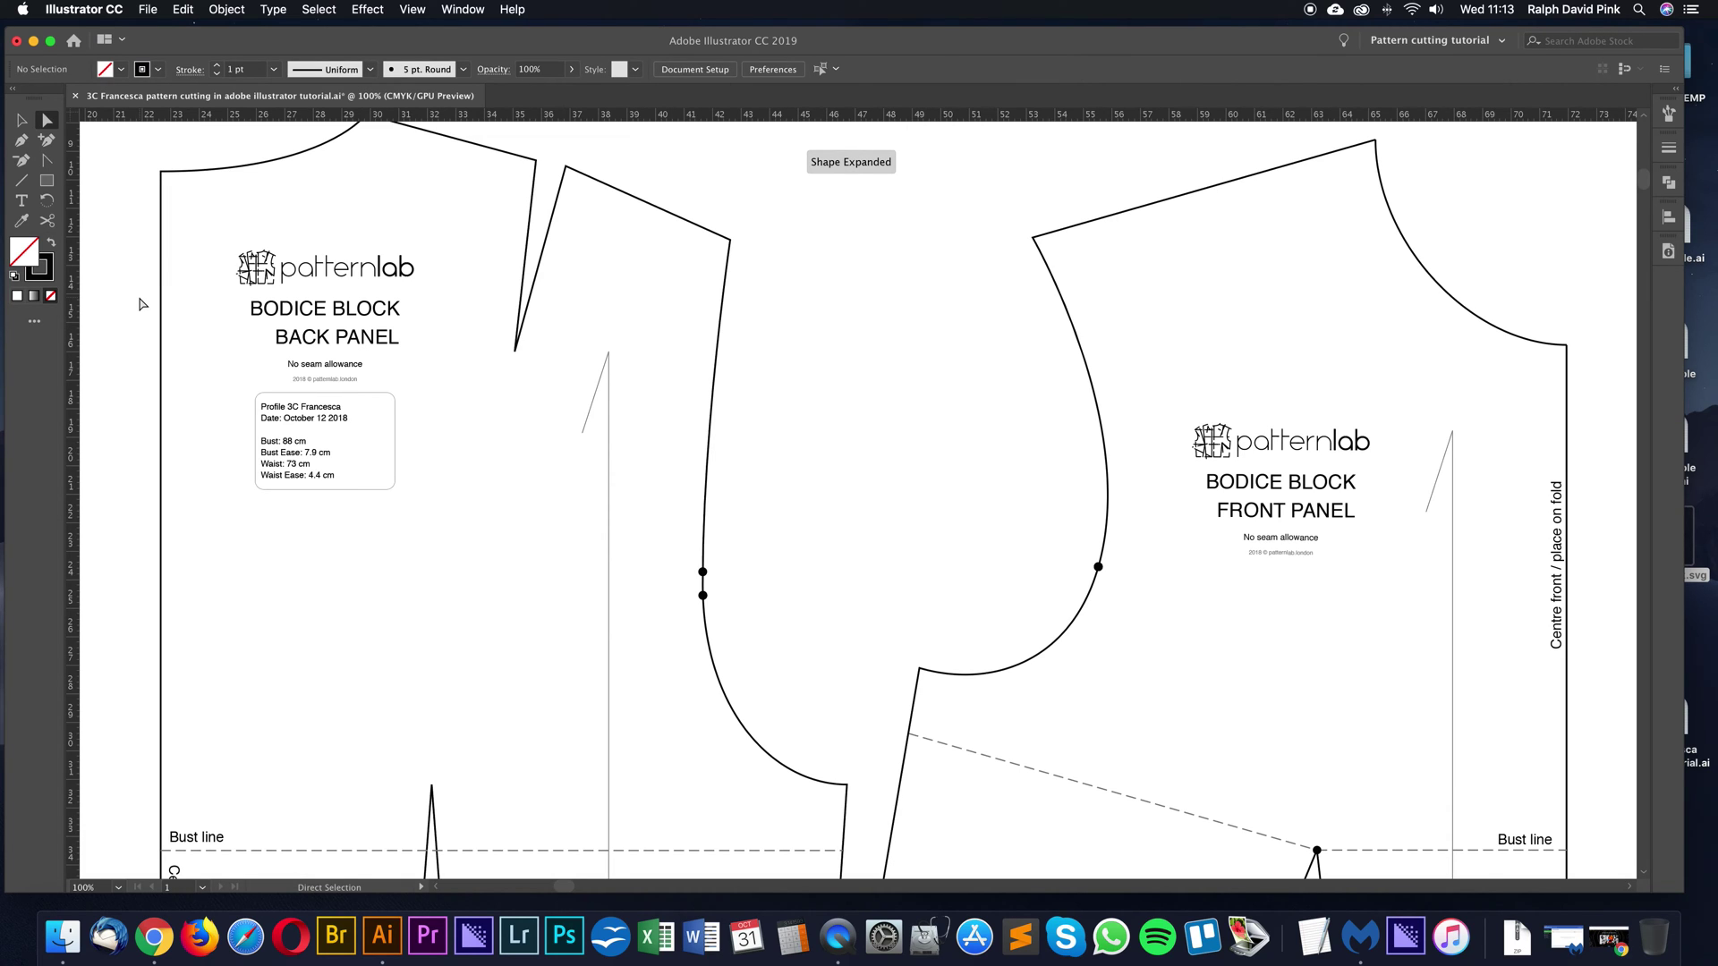
left_click_drag(943, 333, 1170, 348)
key("super+z")
left_click(392, 298)
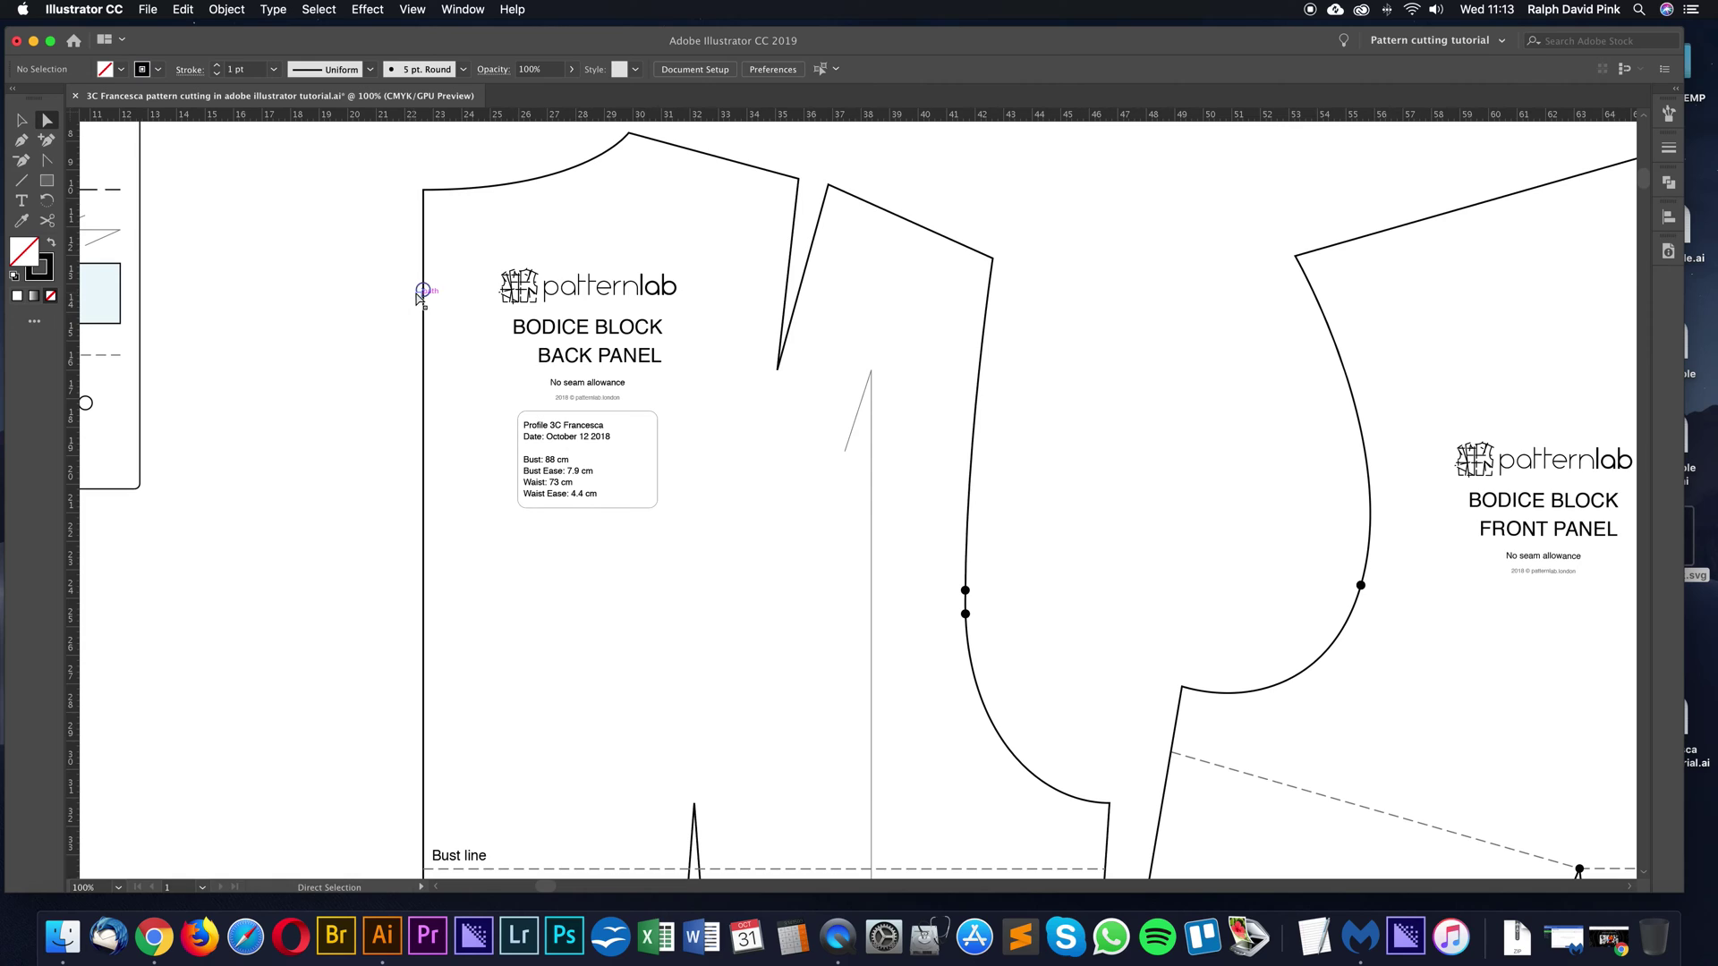
left_click(423, 291)
left_click(421, 348)
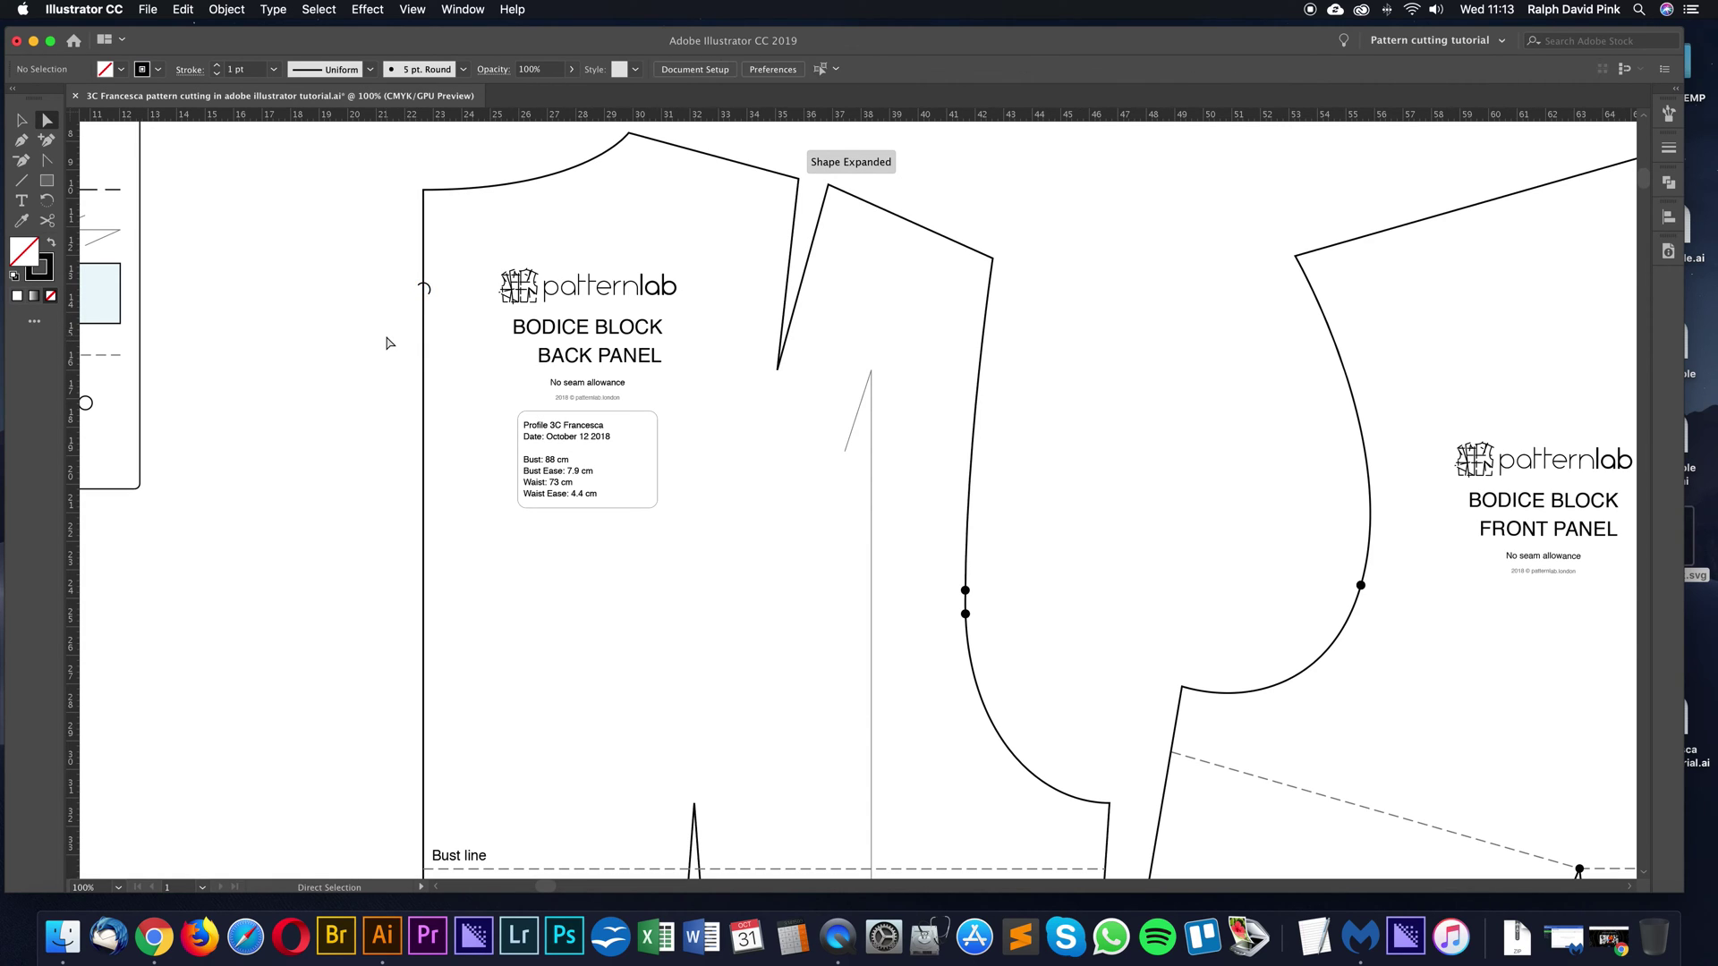
left_click_drag(412, 278, 440, 296)
key("Delete")
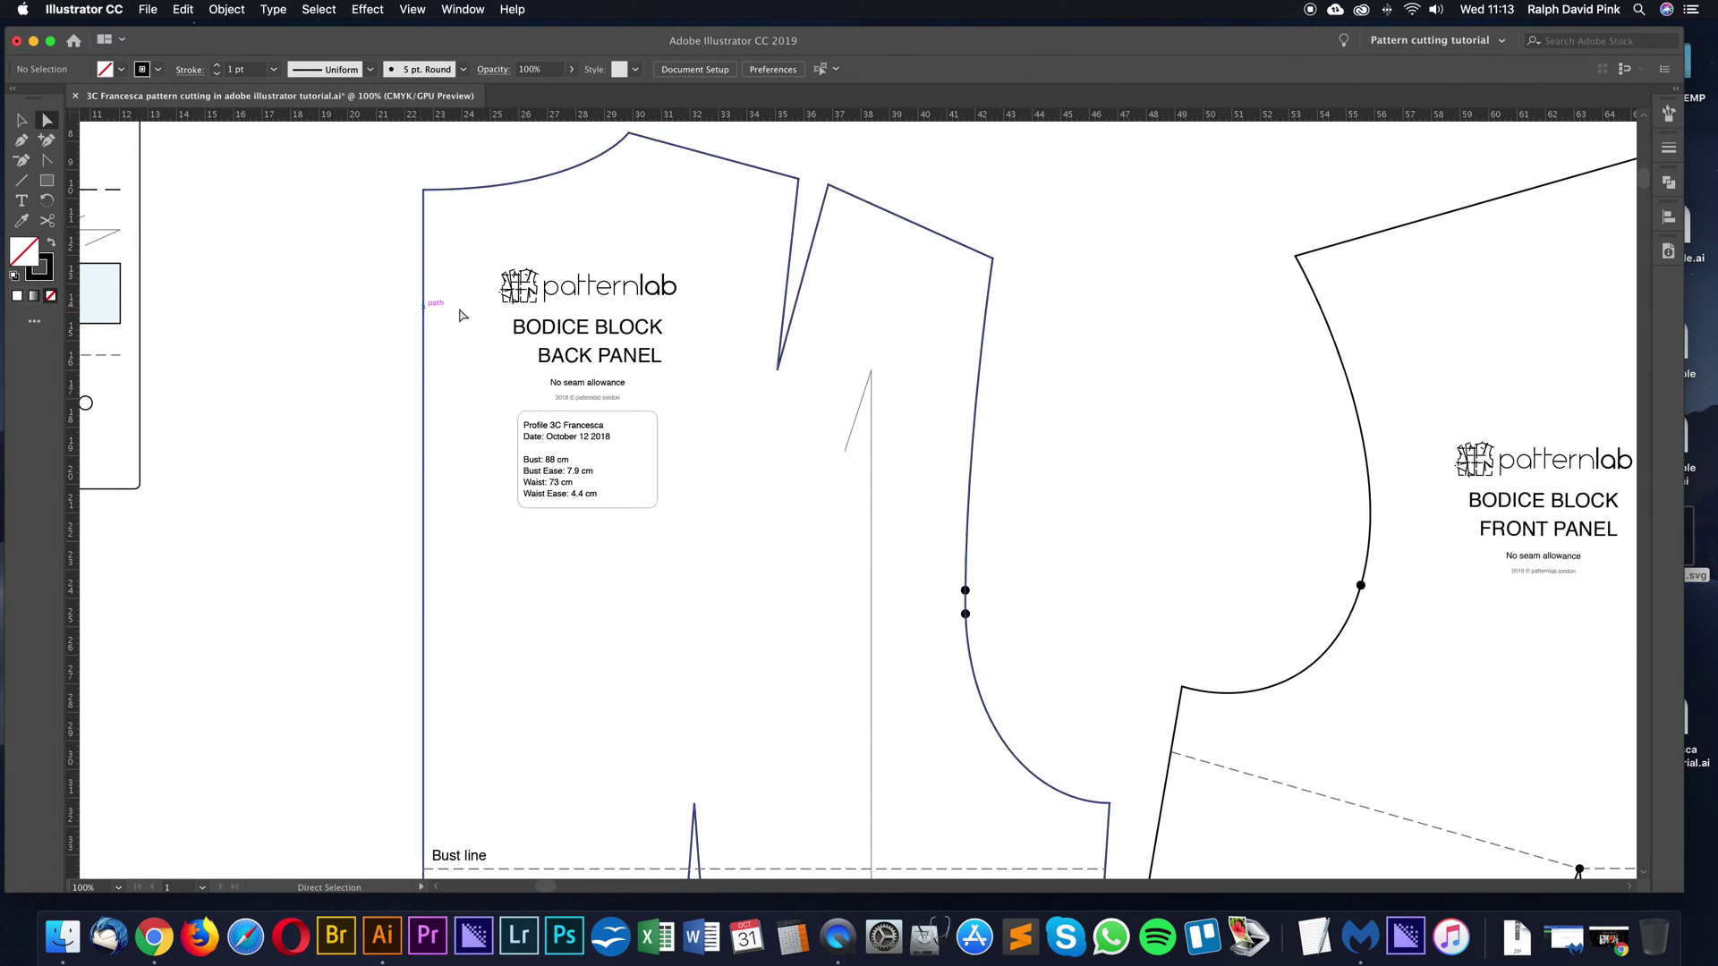
Draw a straight line along the whole front shoulder from armhole to neck, about 12.02 cm wide and 3.43 cm high
scroll(461, 315, "right", 10)
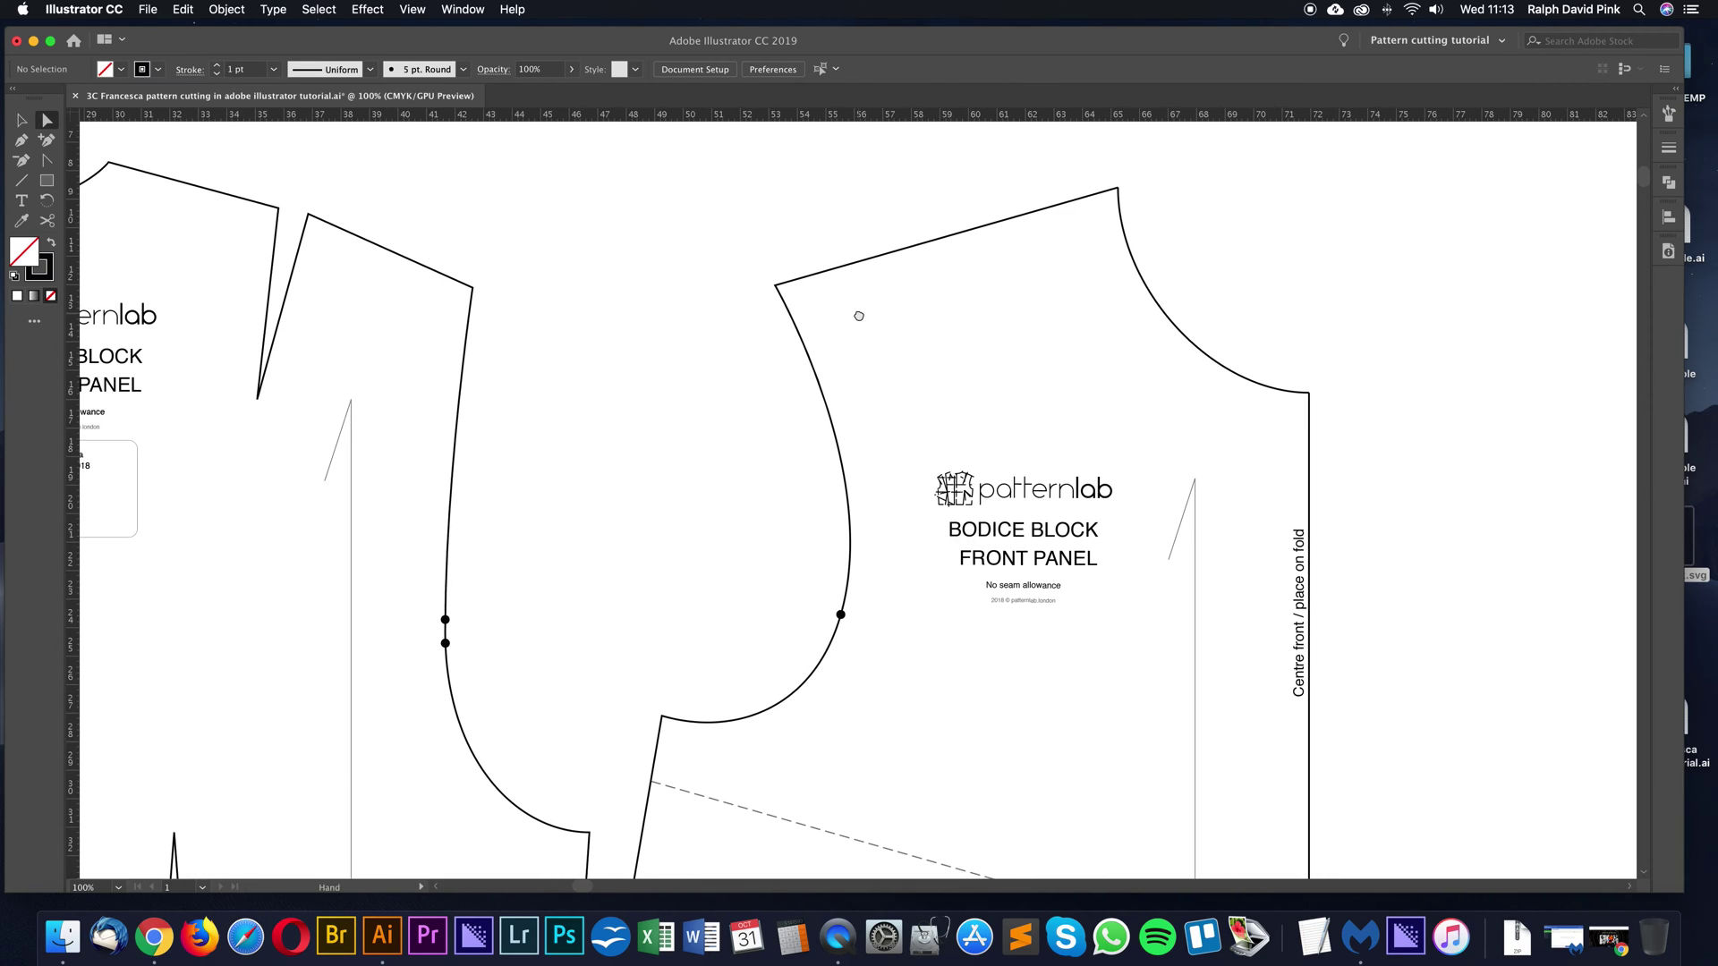
left_click(25, 183)
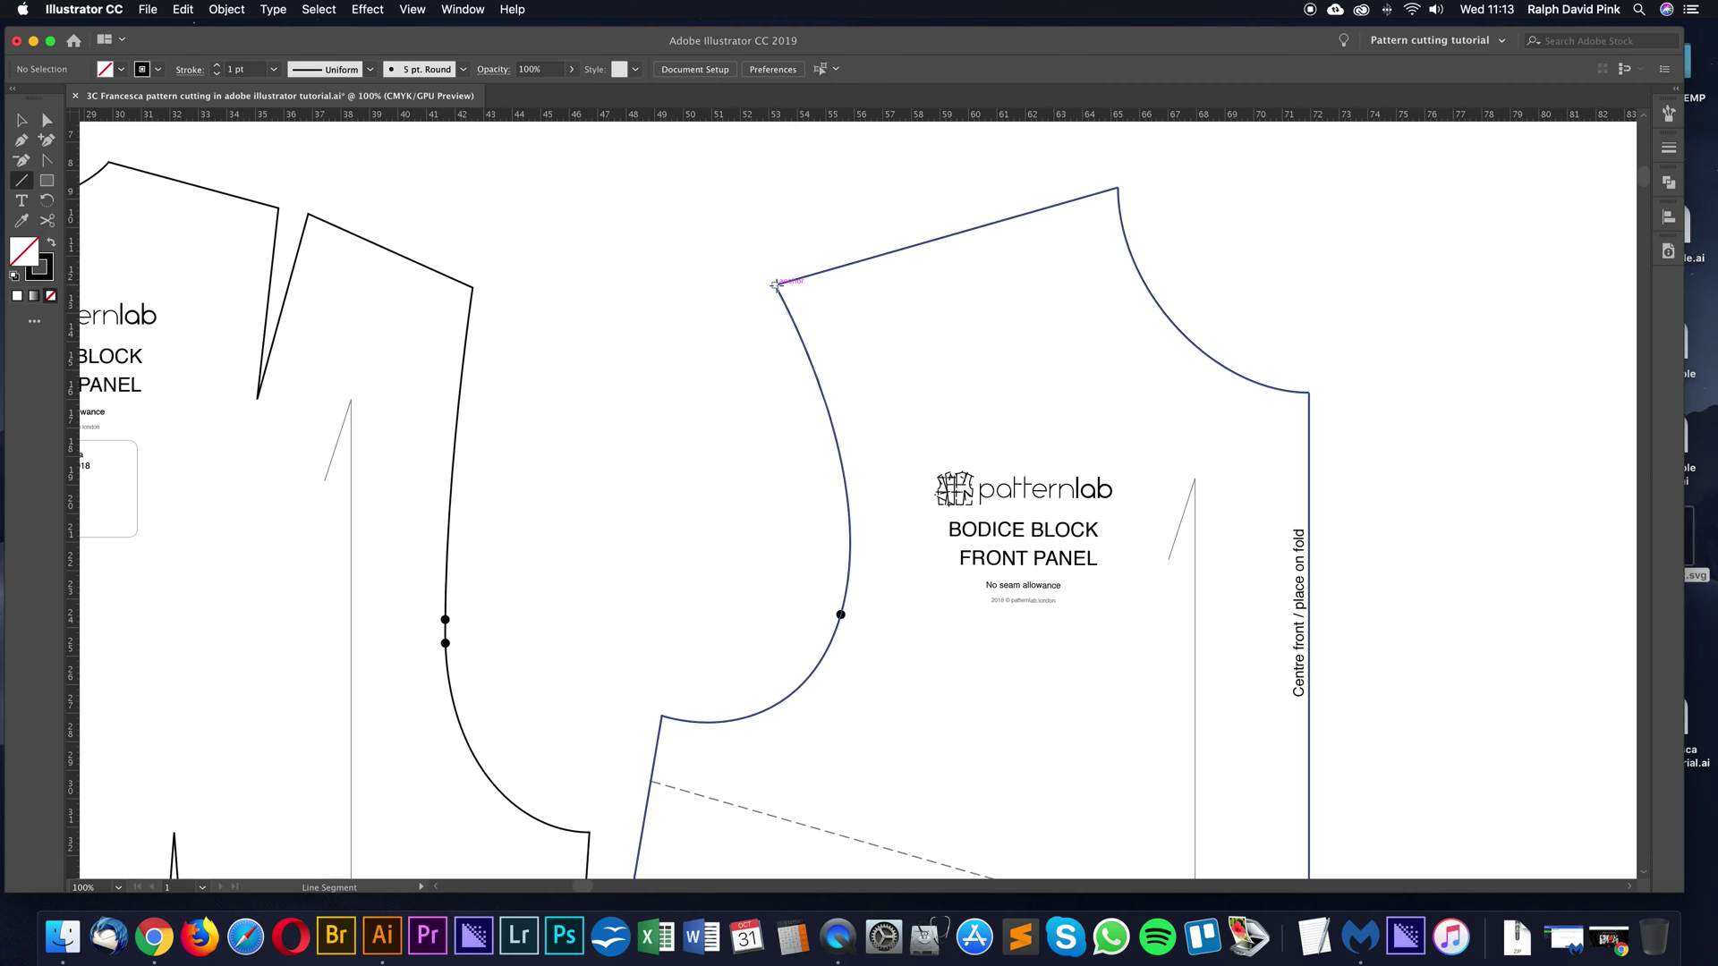
mouse_move(776, 284)
left_mouse_down()
mouse_move(945, 281)
mouse_move(1022, 258)
mouse_move(1118, 188)
left_mouse_up()
scroll(648, 291, "left", 10)
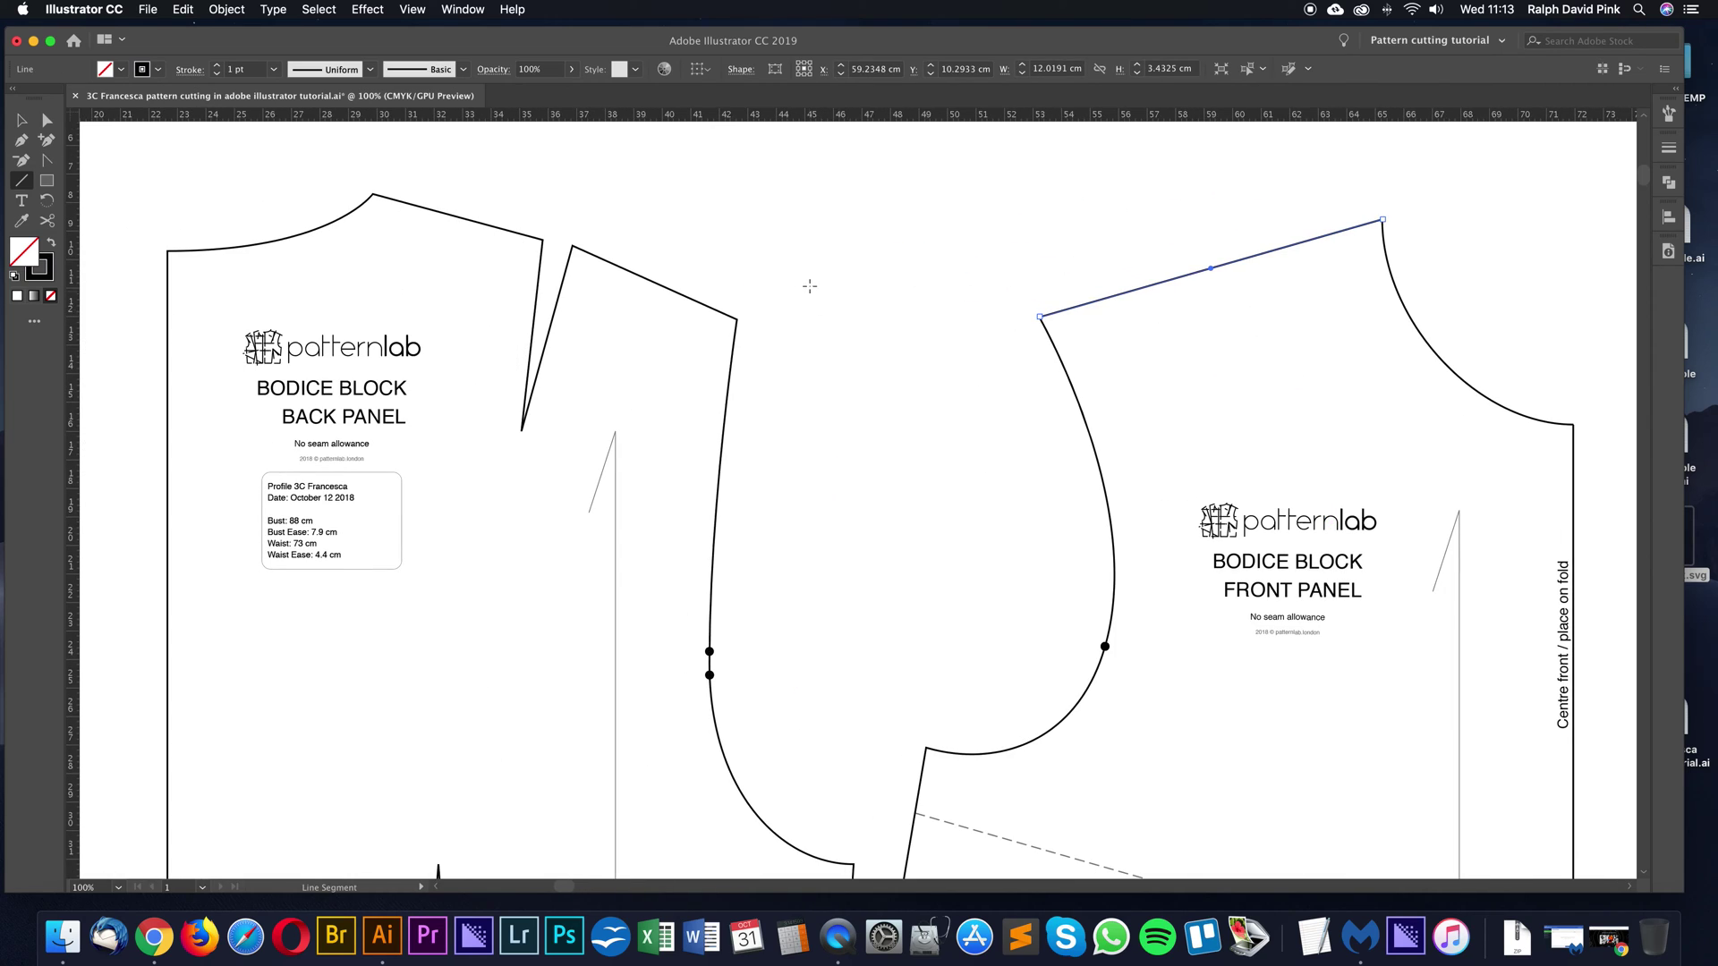
Move the traced line just above the front shoulder seam and delete it
key("a")
left_click(1166, 276)
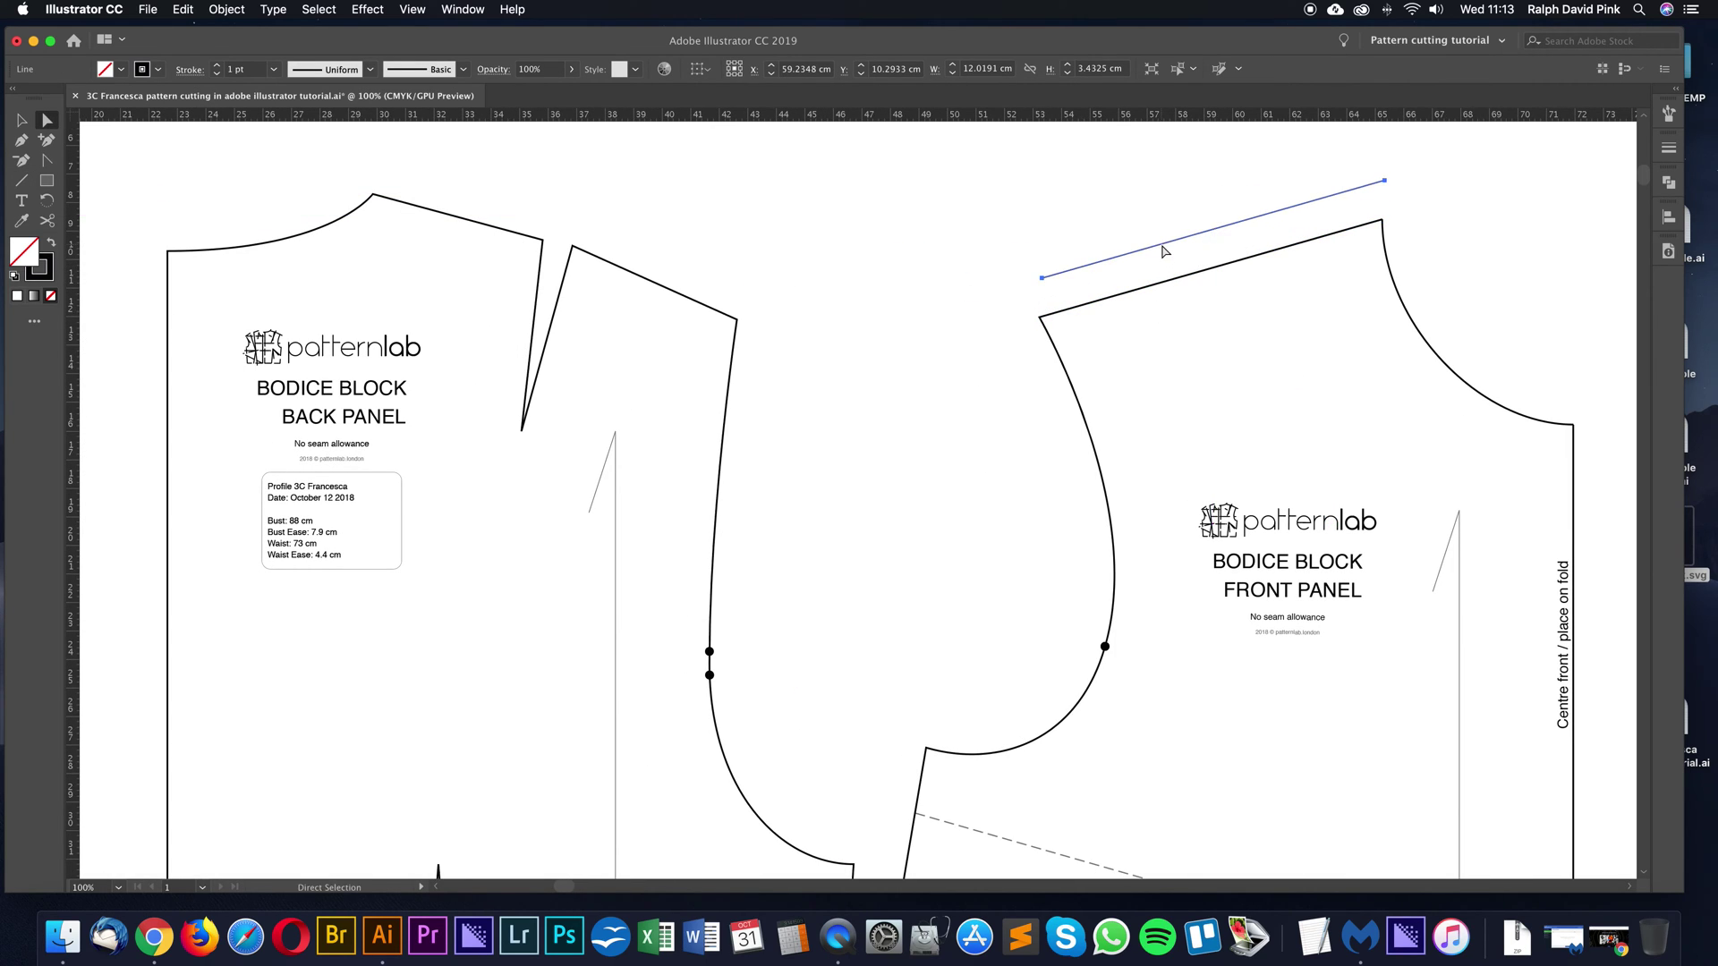
left_click(1163, 252)
left_click_drag(1174, 275, 1171, 252)
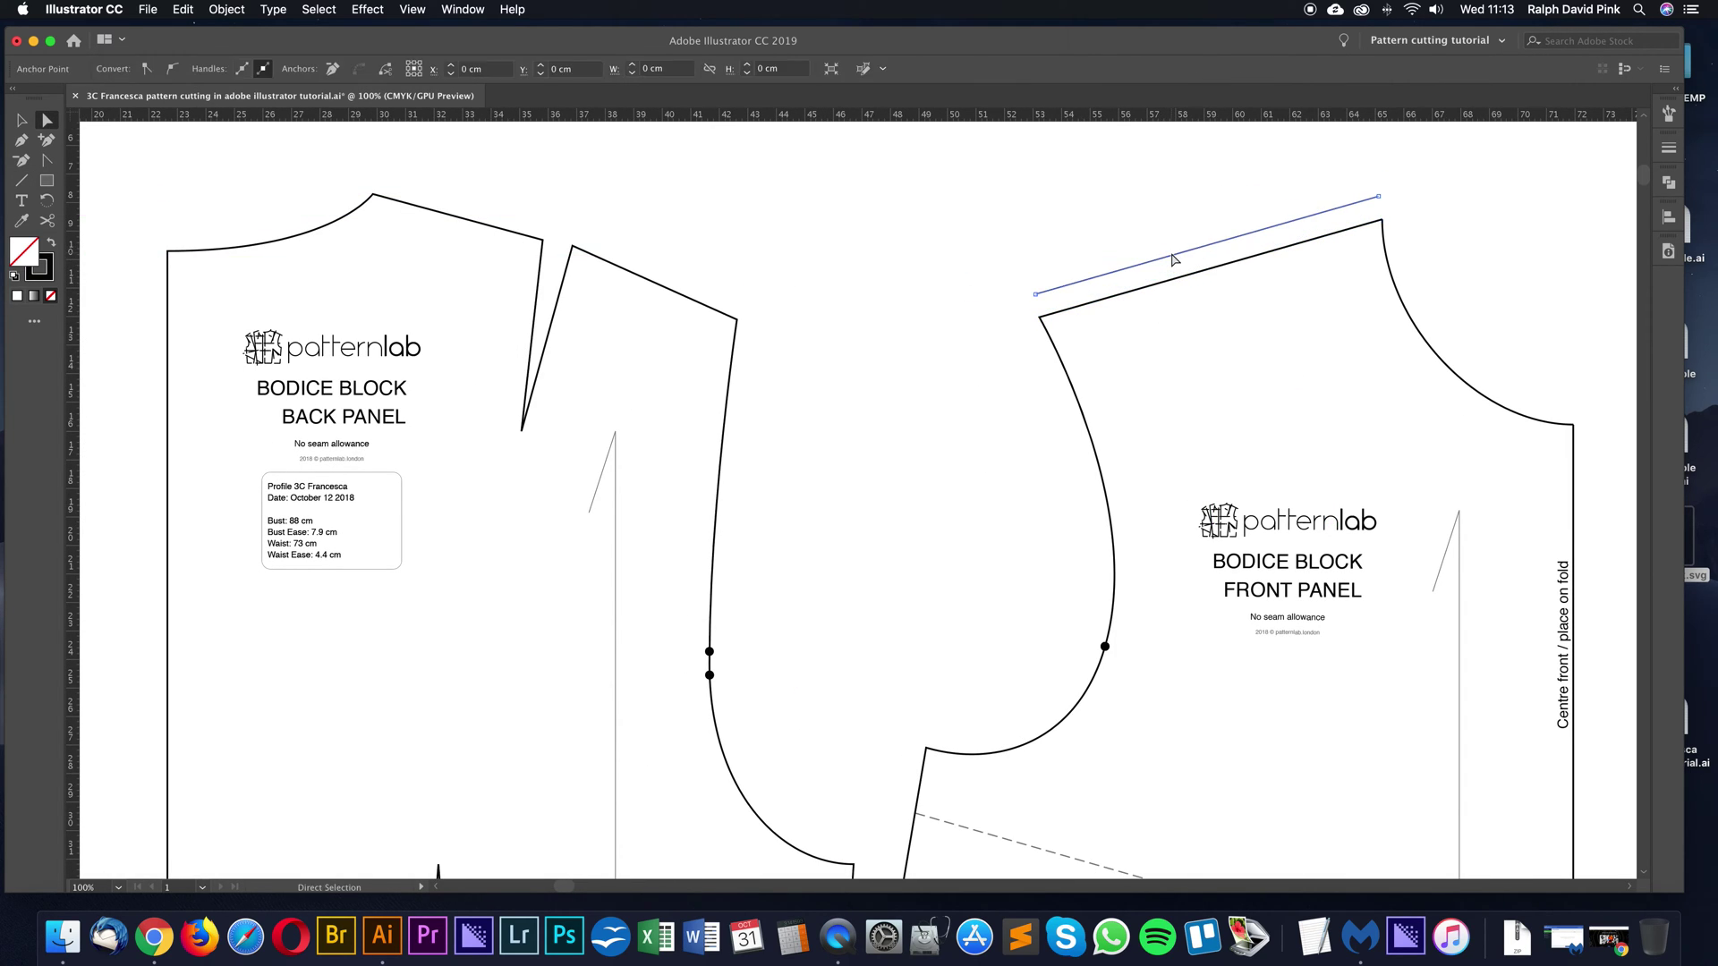
key("Delete")
key("Delete")
Trace the full front shoulder seam again with a straight line and delete the line
left_click(22, 180)
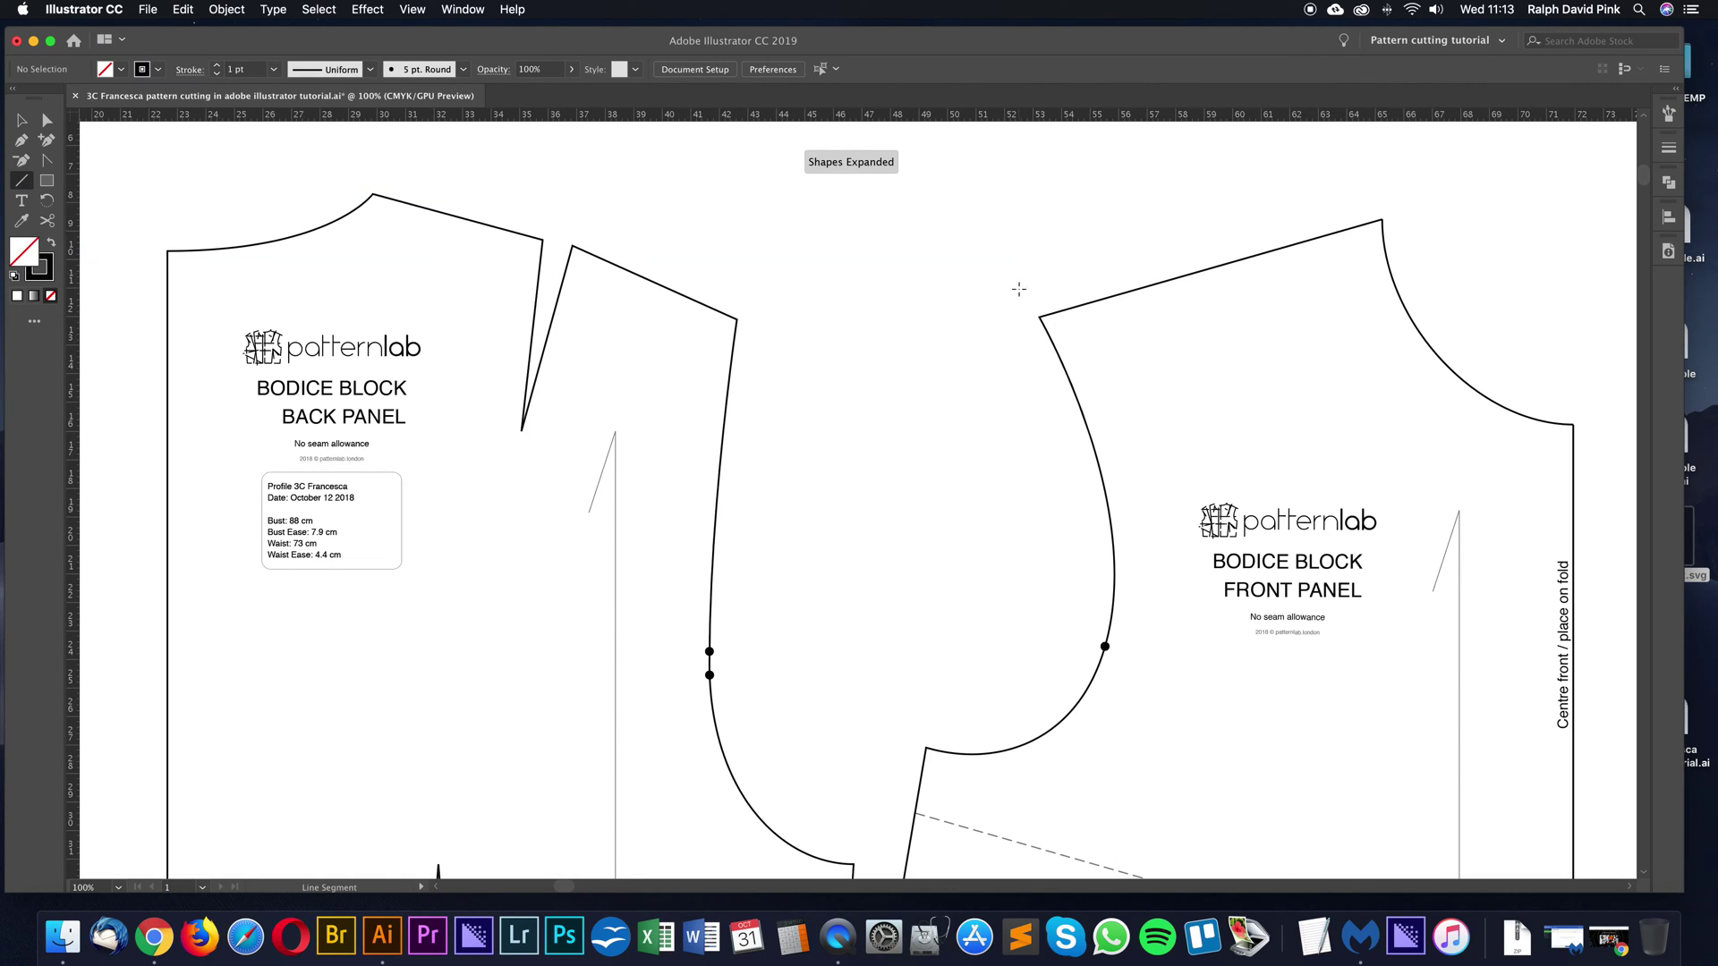
left_click_drag(1038, 316, 1383, 219)
key("Delete")
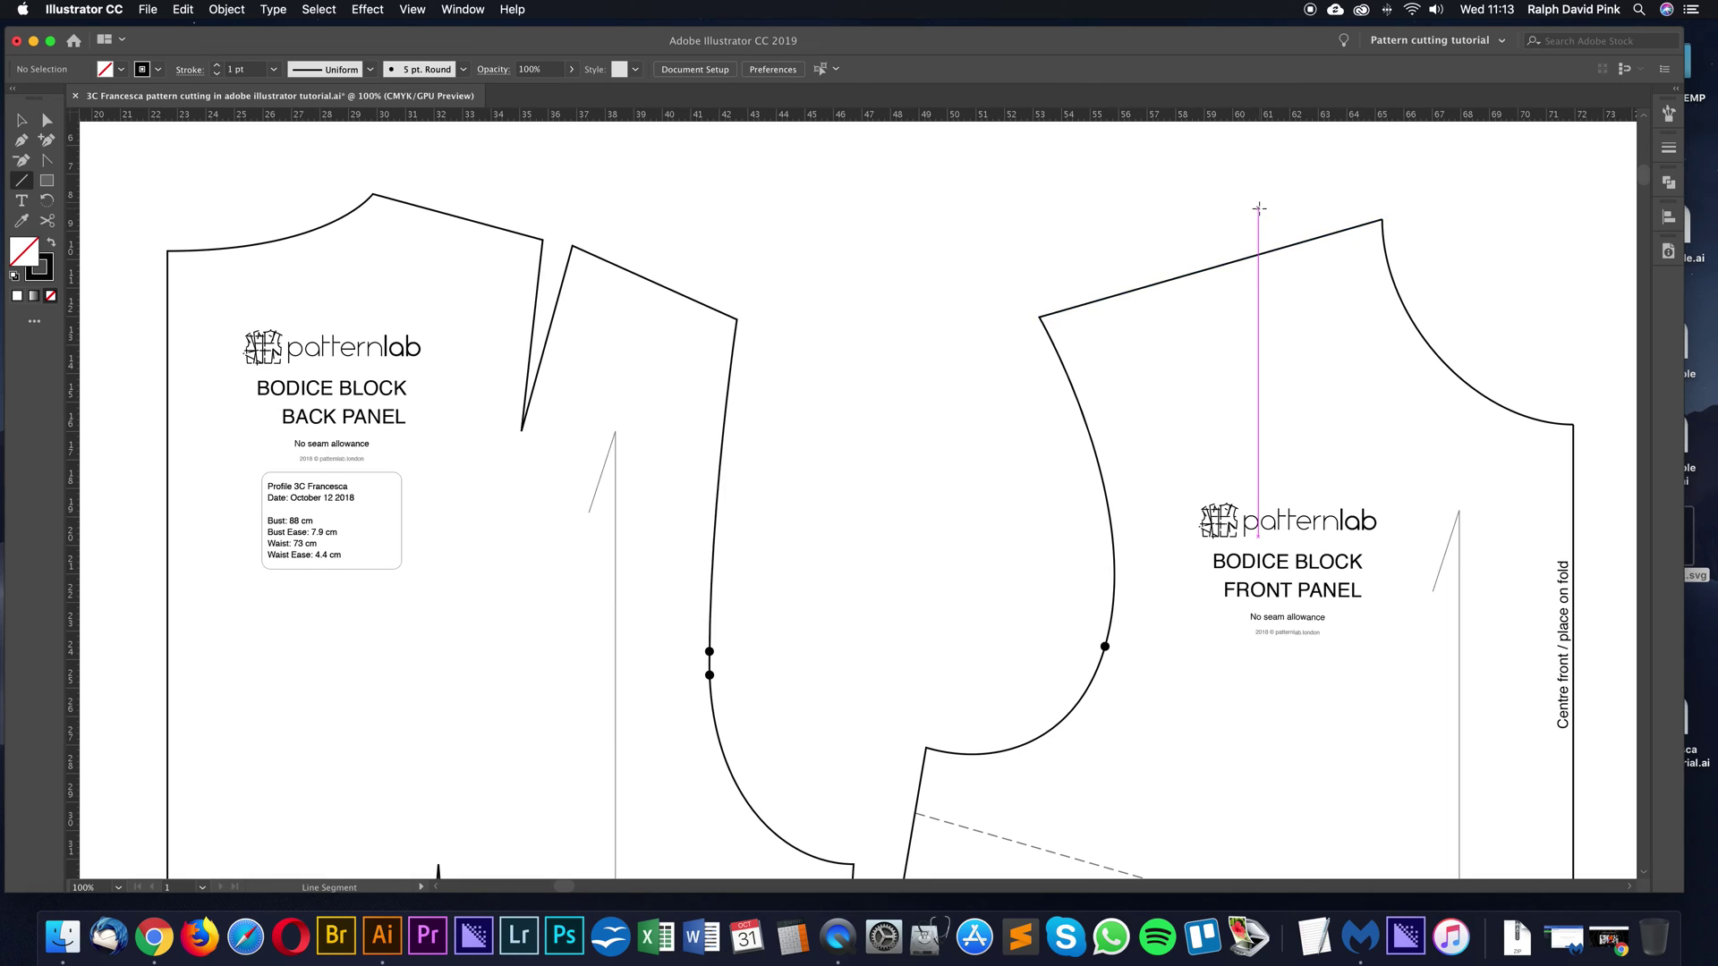
Trace both back shoulder segments with straight lines, one from the dart to the armhole and one from the dart to the neck
key("space")
left_click_drag(797, 226, 953, 237)
left_click_drag(728, 259, 891, 329)
key("super+shift+a")
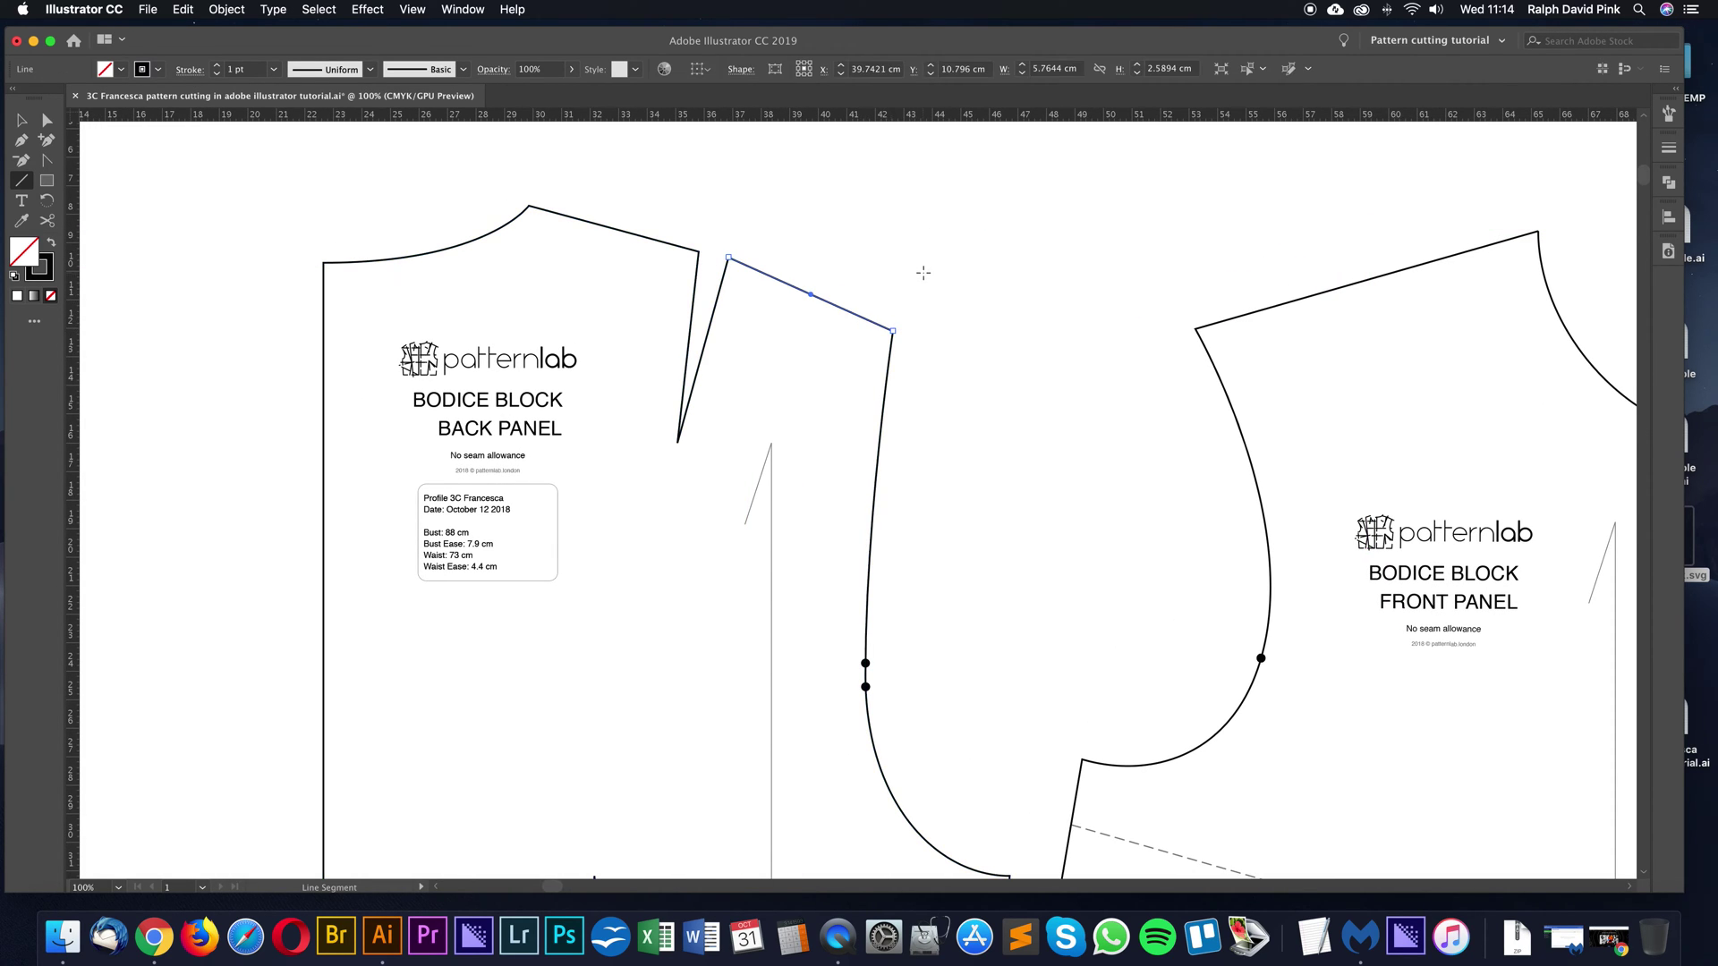
left_click_drag(698, 253, 530, 206)
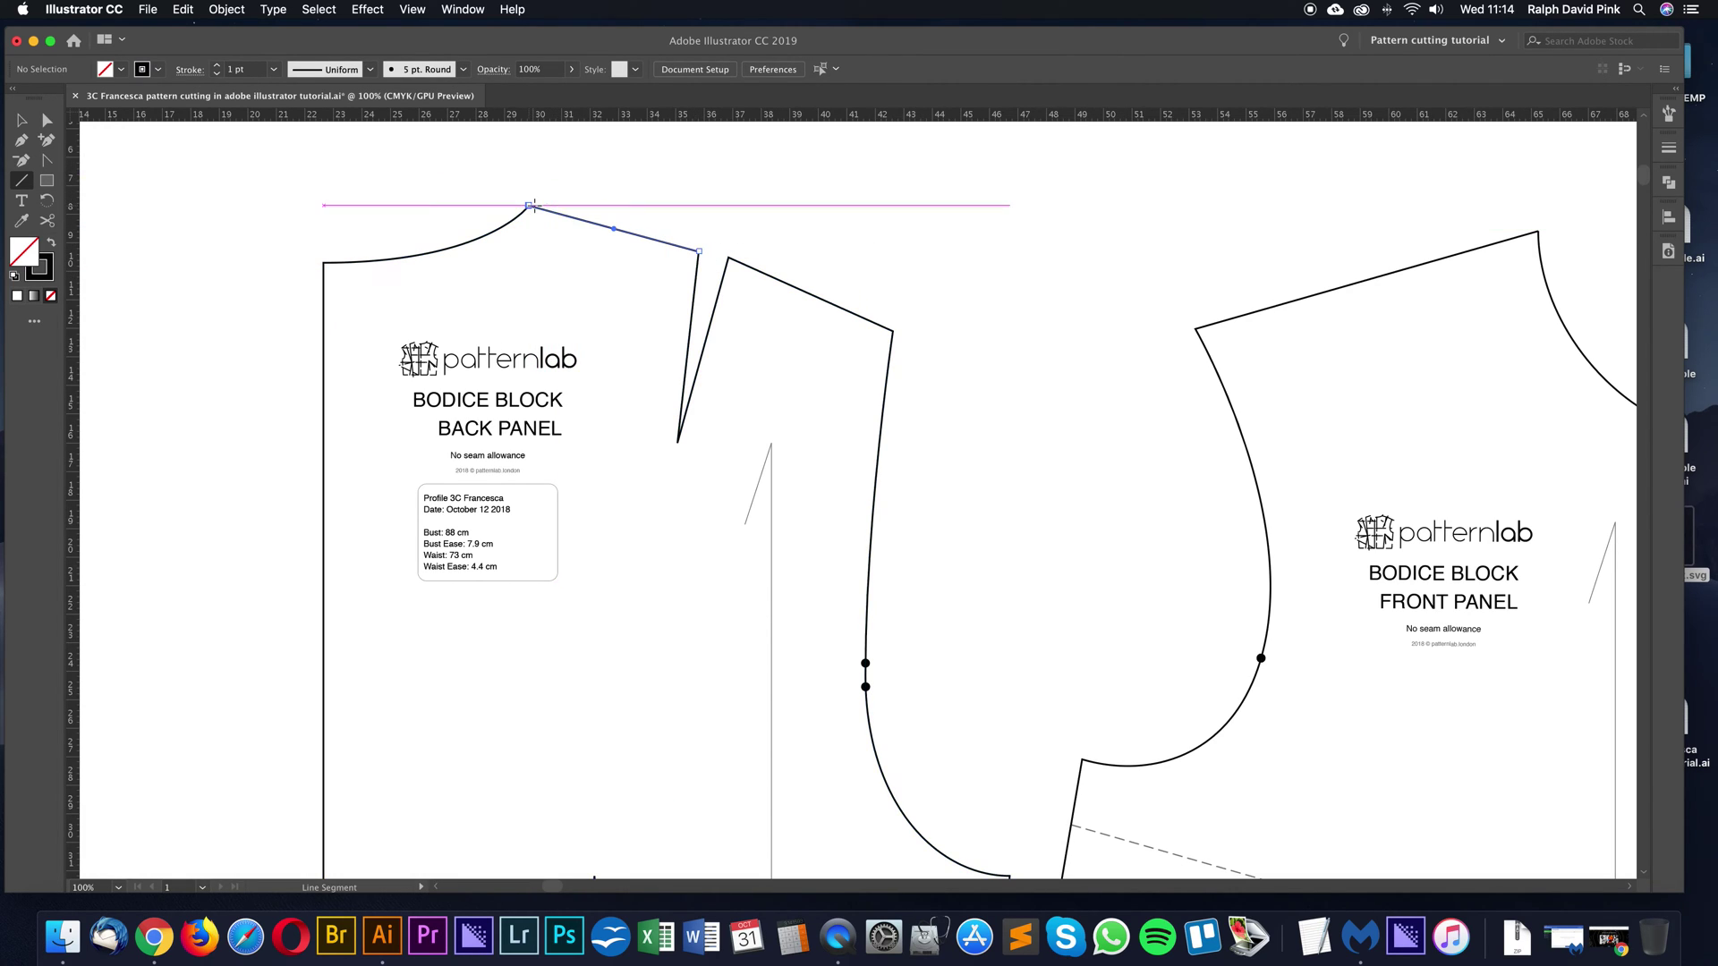
key("super+shift+a")
Draw a line from the front shoulder's armhole end partway along the seam, about 5.77 cm wide and 1.65 cm high
left_click_drag(962, 405, 584, 457)
left_click_drag(720, 352, 883, 305)
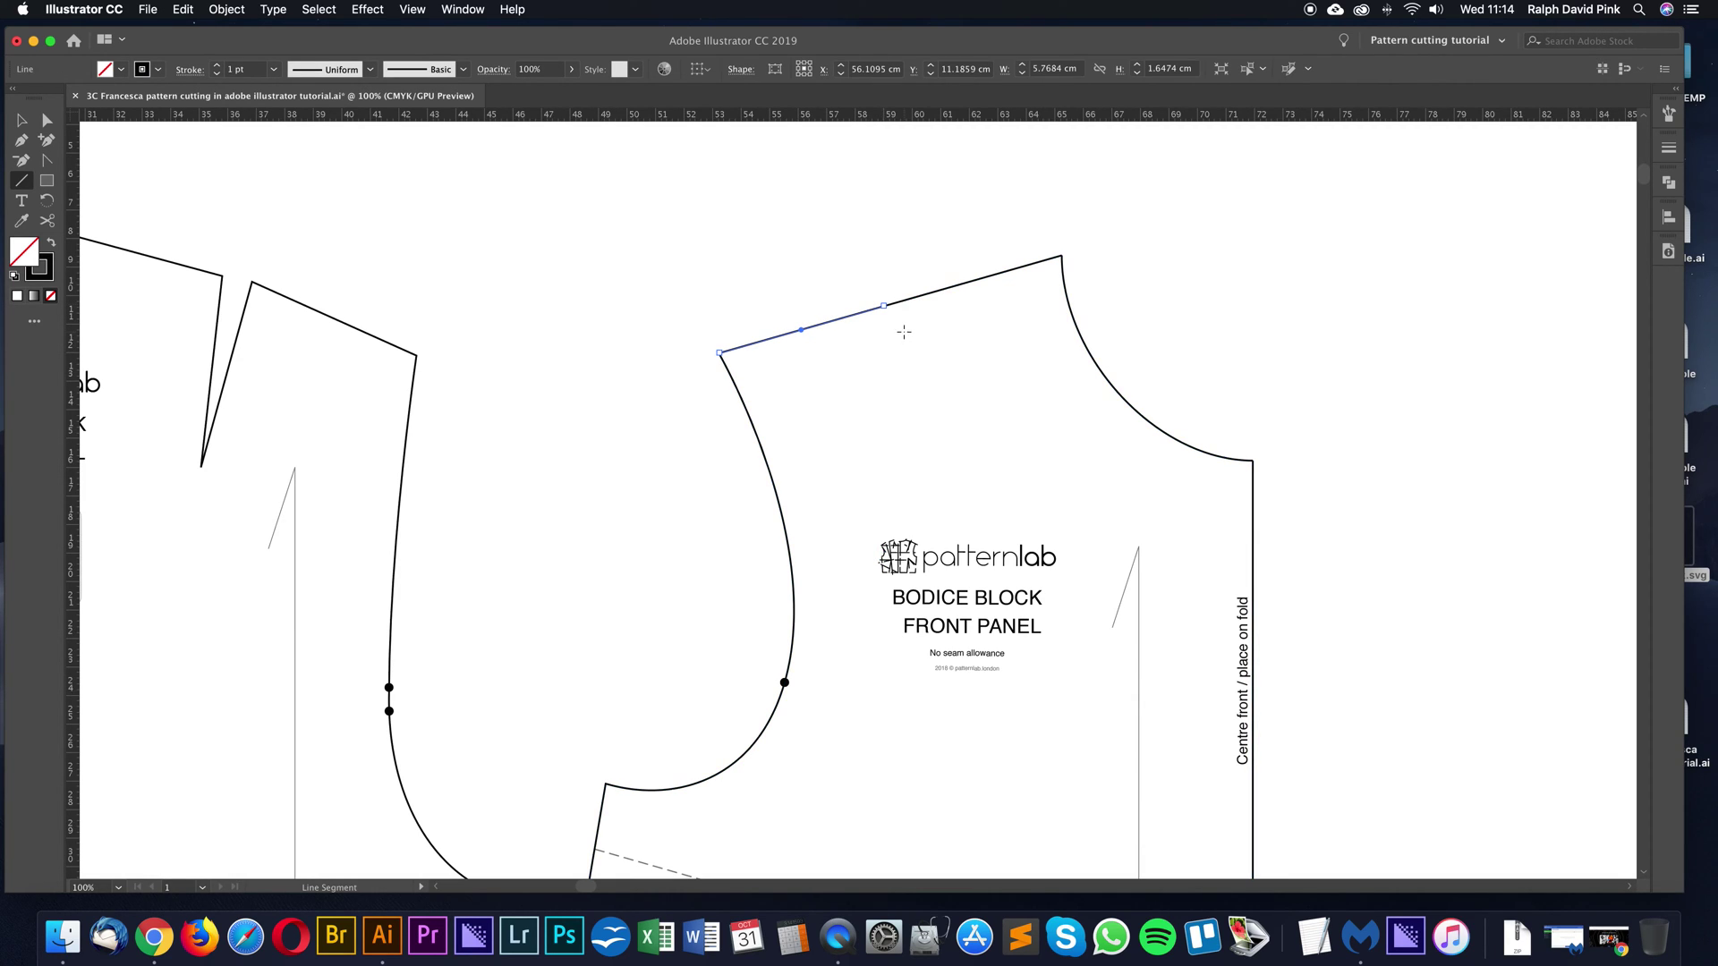
left_click(46, 184)
key("v")
left_click(889, 325)
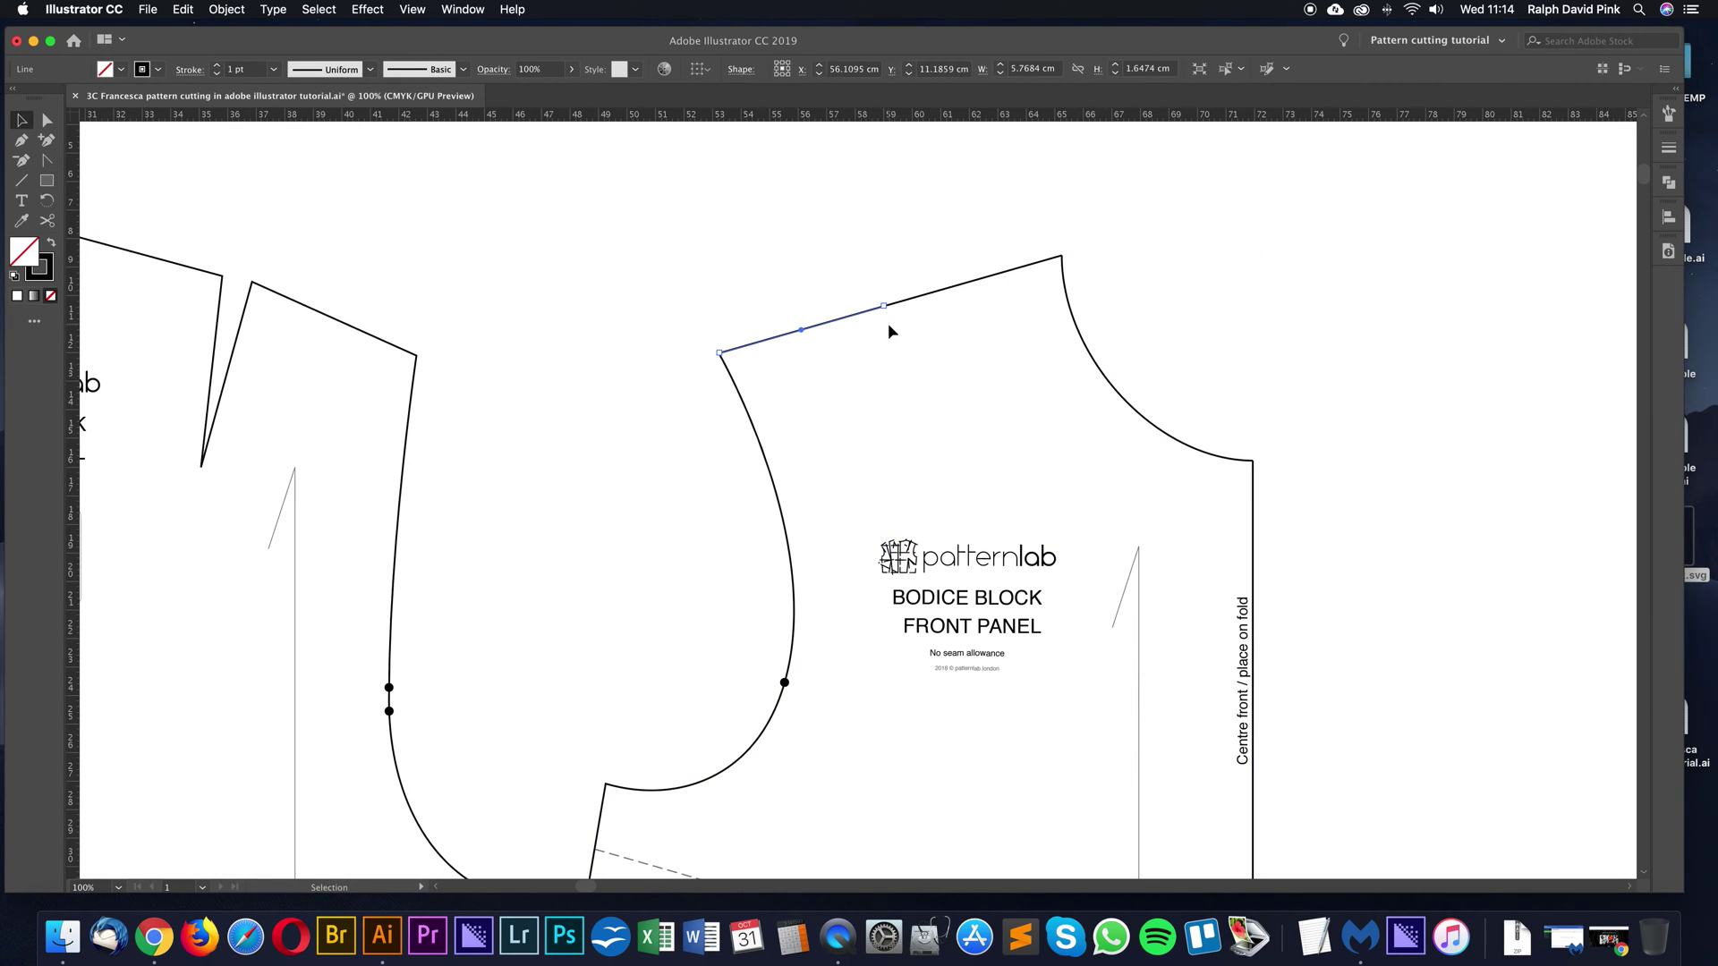
left_click(881, 307)
Set the front shoulder line's stroke colour to red and collapse the colour settings
double_click(42, 270)
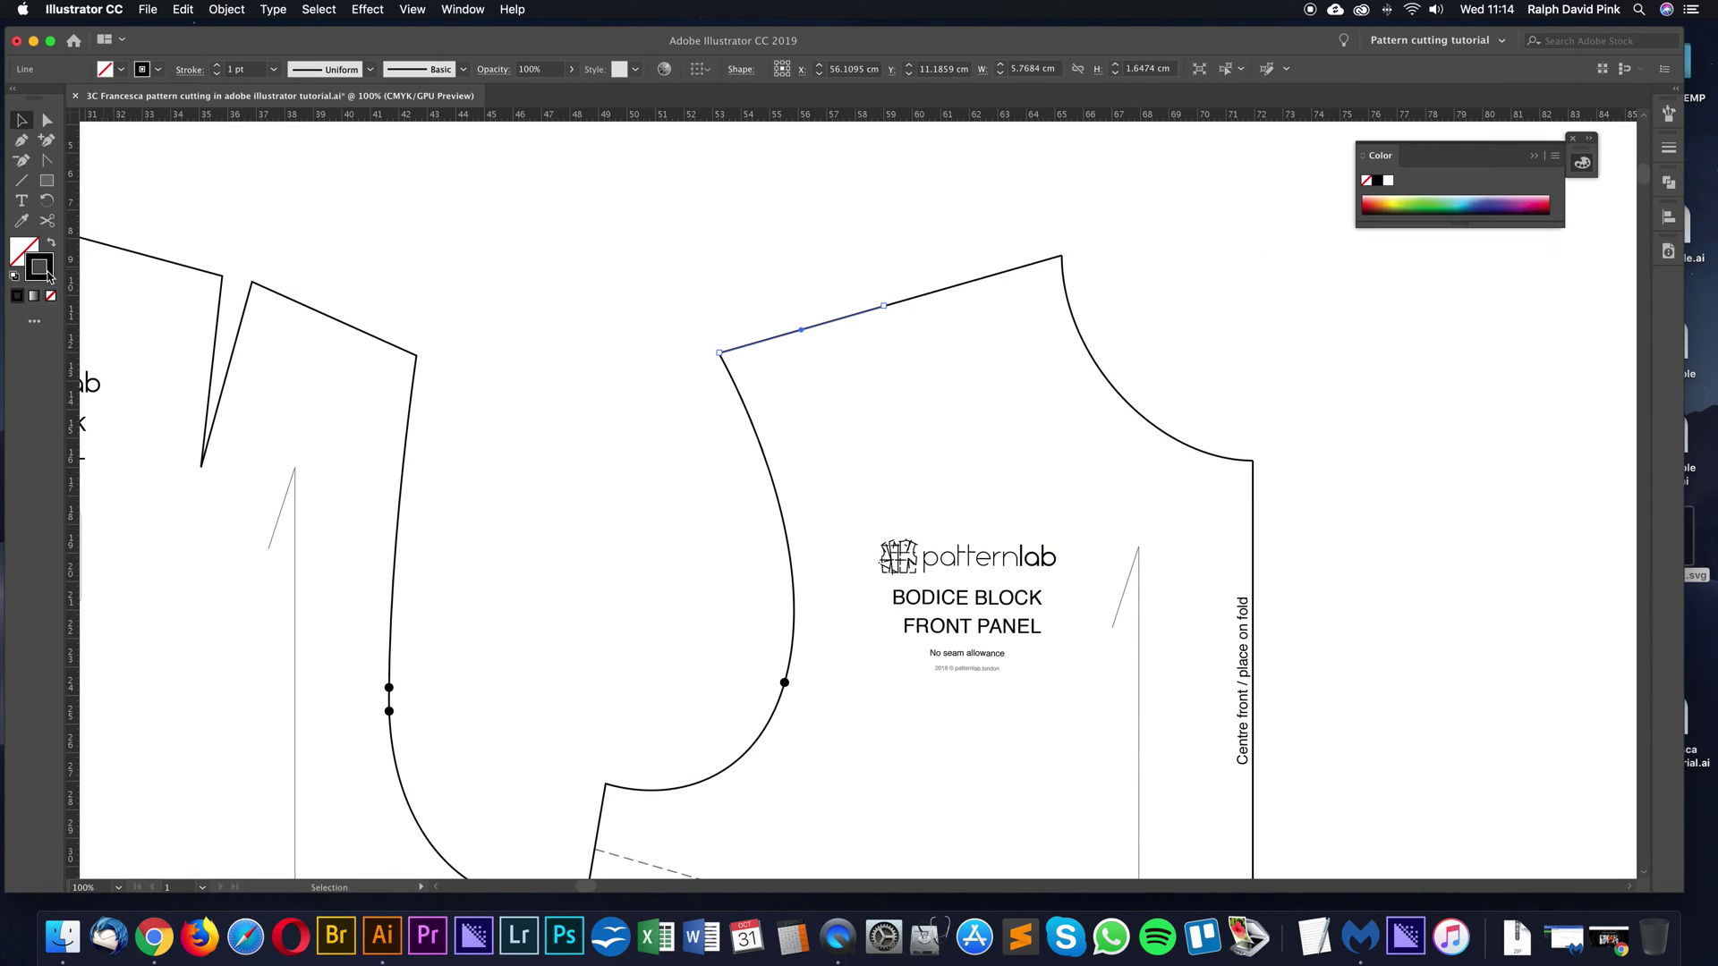
left_click(521, 208)
left_click(727, 209)
left_click(866, 213)
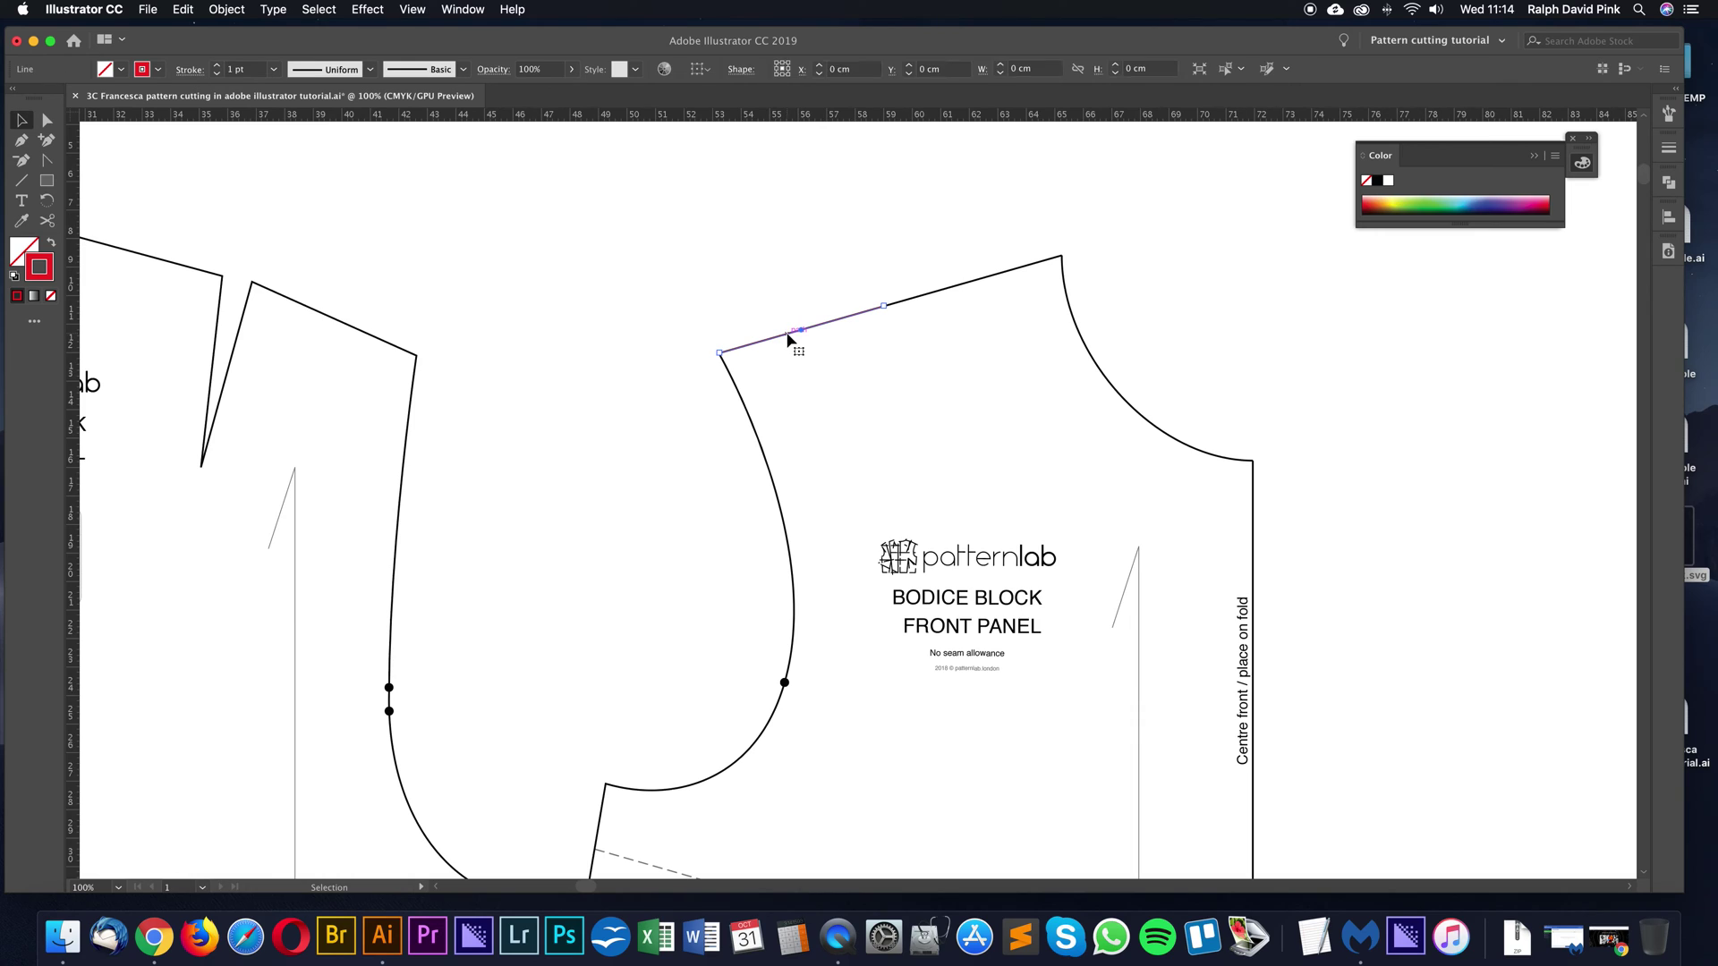
left_click(1534, 156)
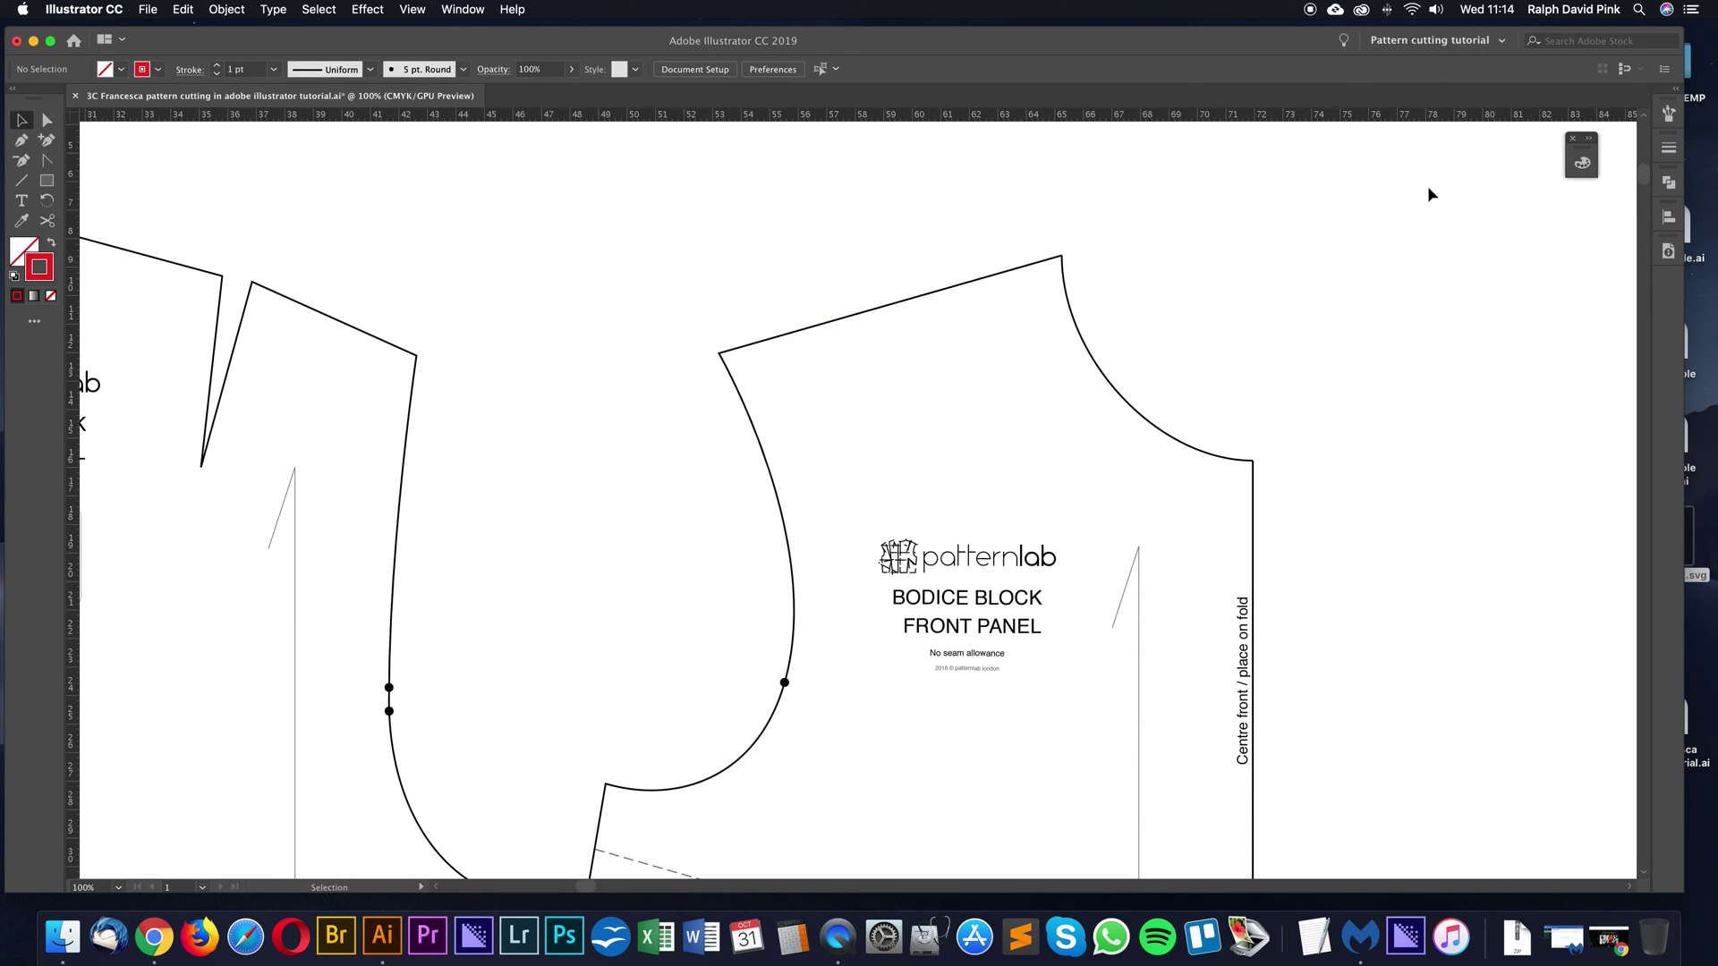
Select the front panel's outline at its armhole curve with Direct Selection to examine the whole path
left_click_drag(652, 318, 1026, 268)
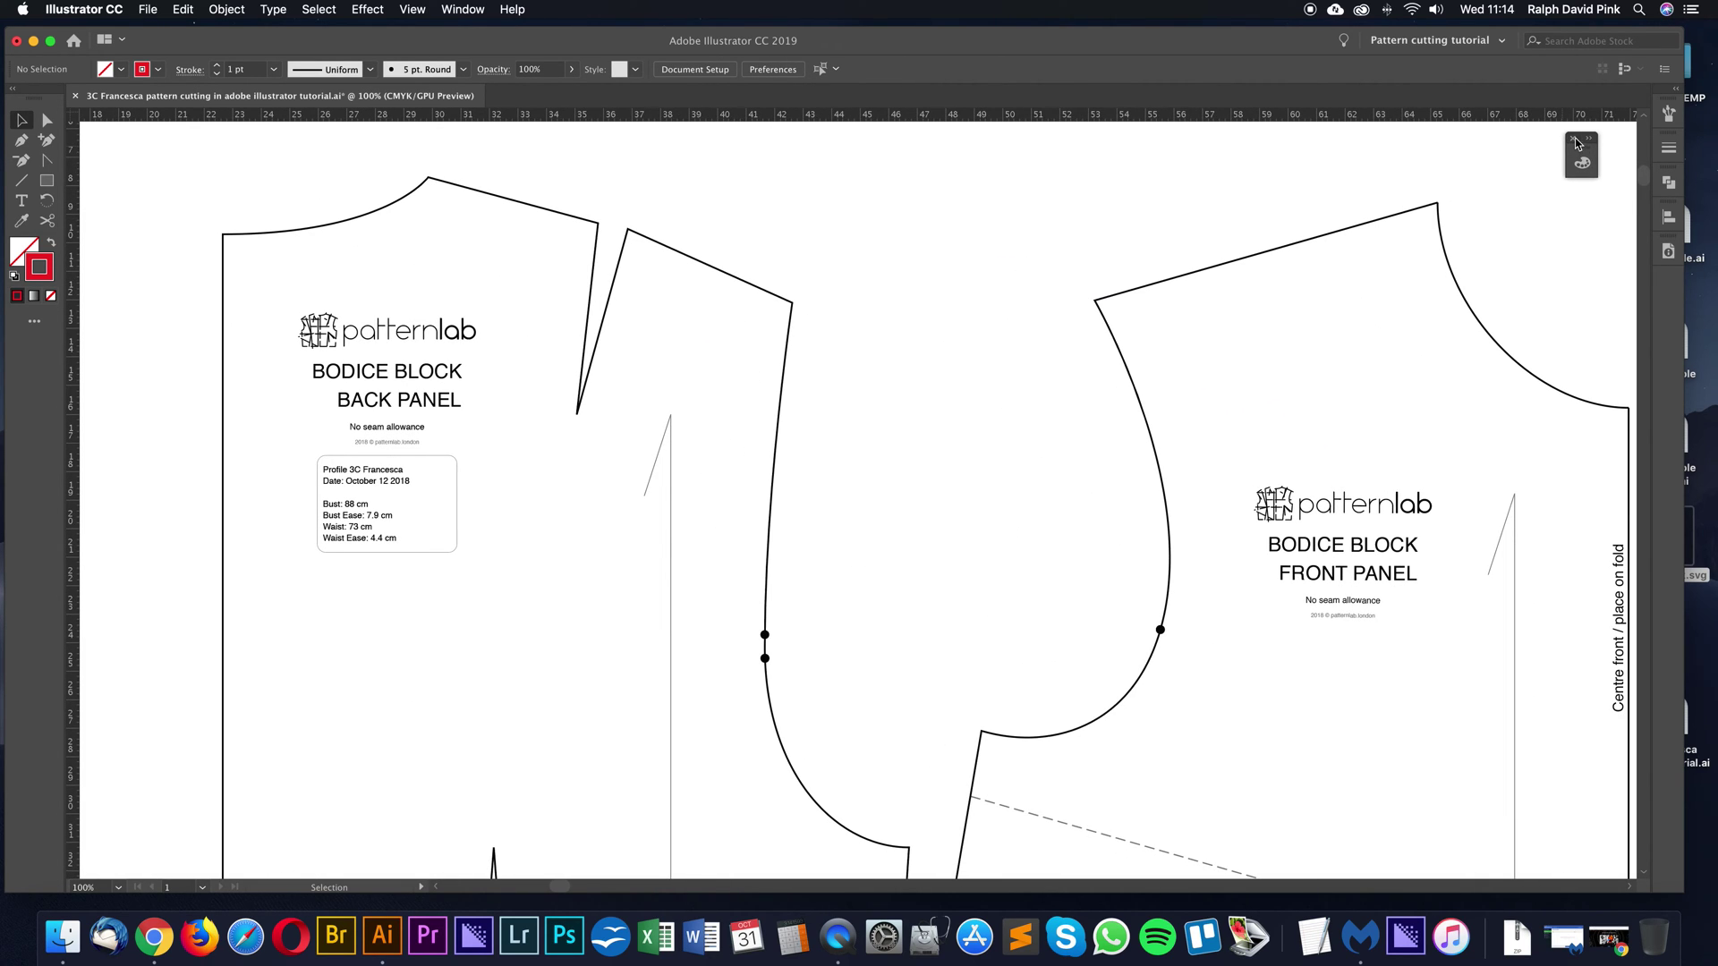
left_click_drag(993, 361, 627, 281)
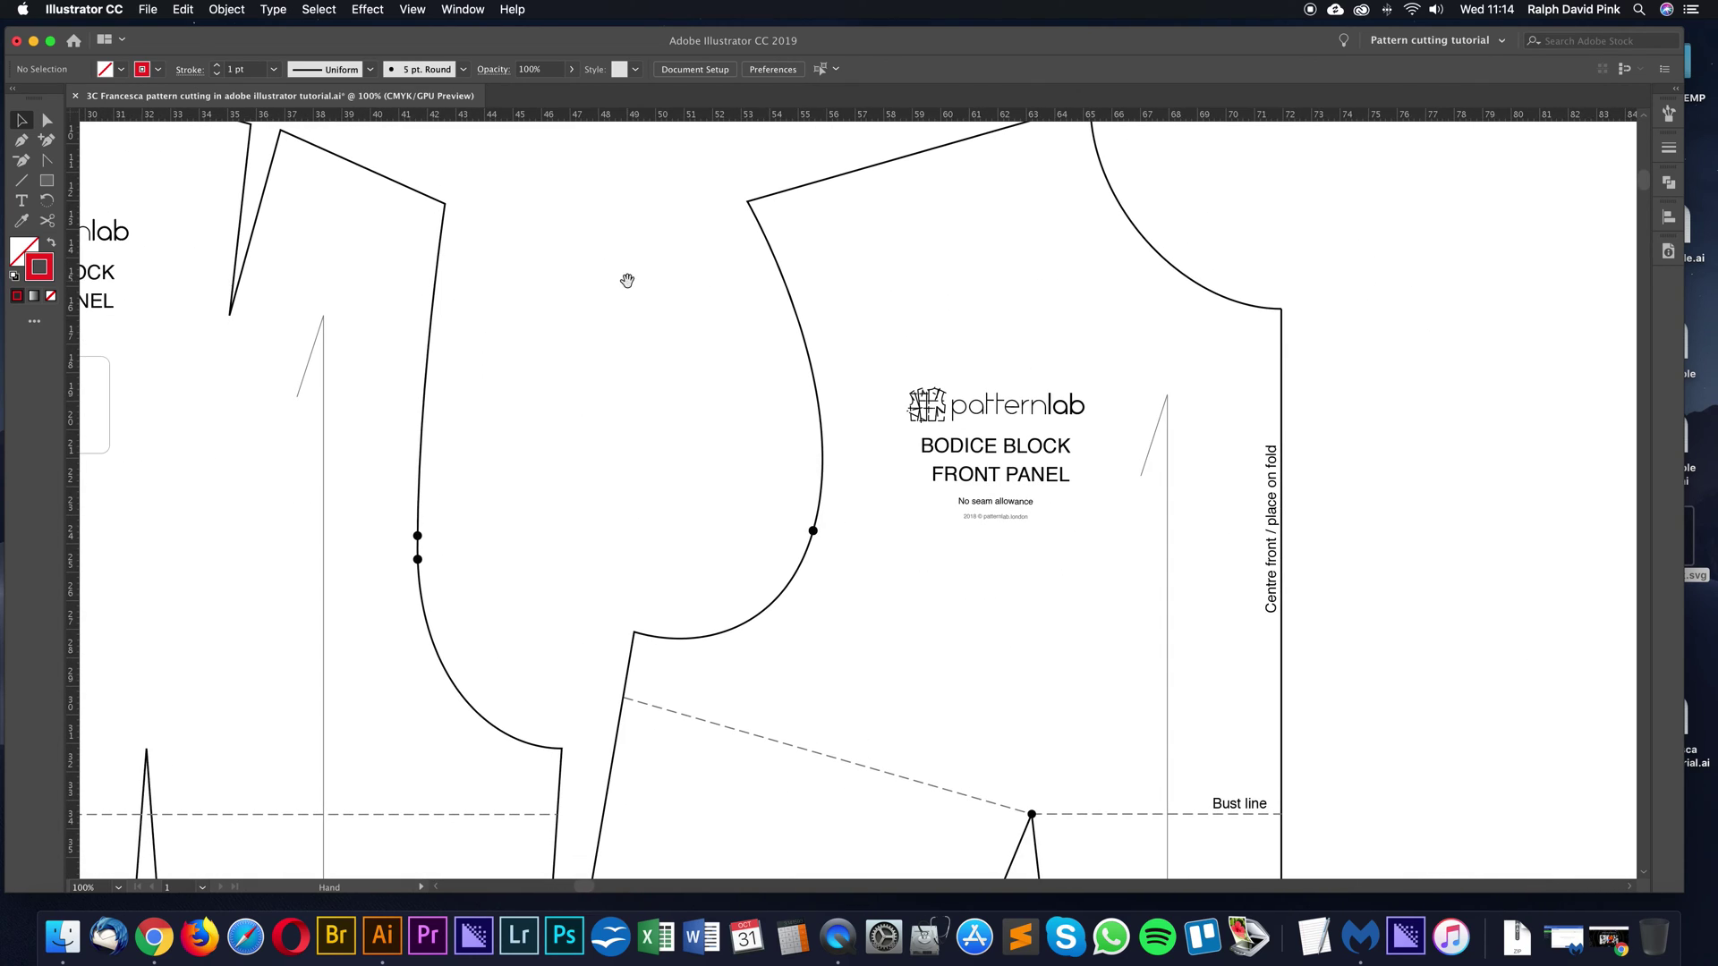
key("a")
left_click(816, 381)
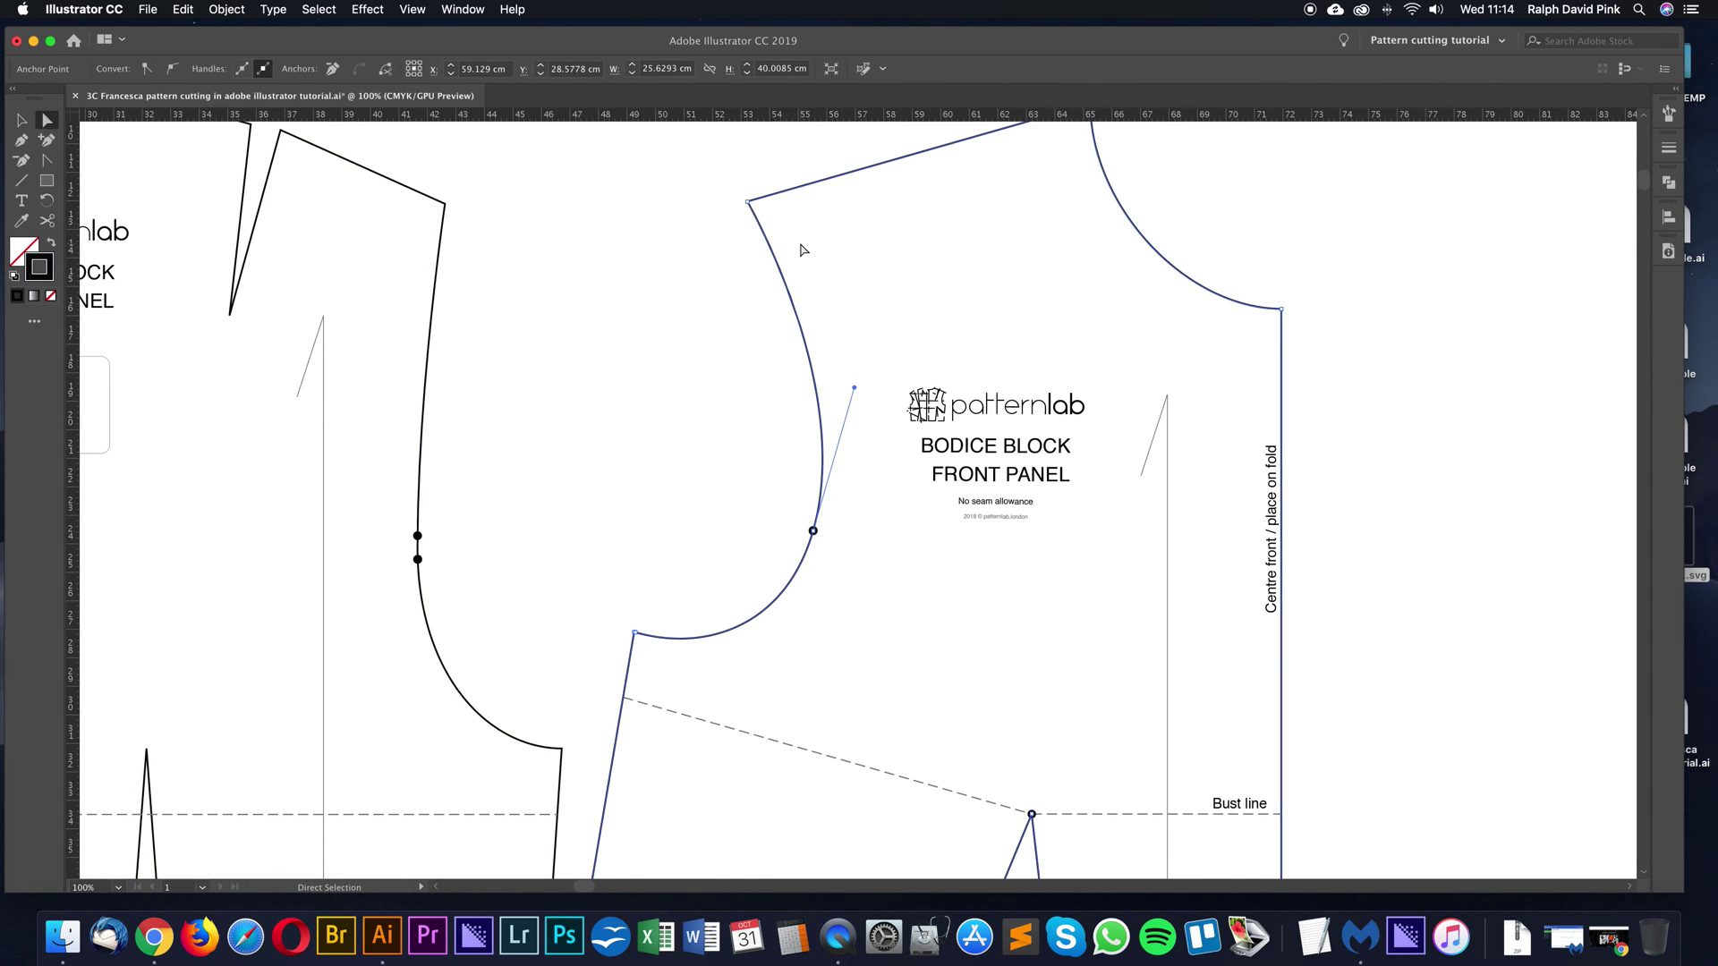
key("super+minus")
key("super+minus")
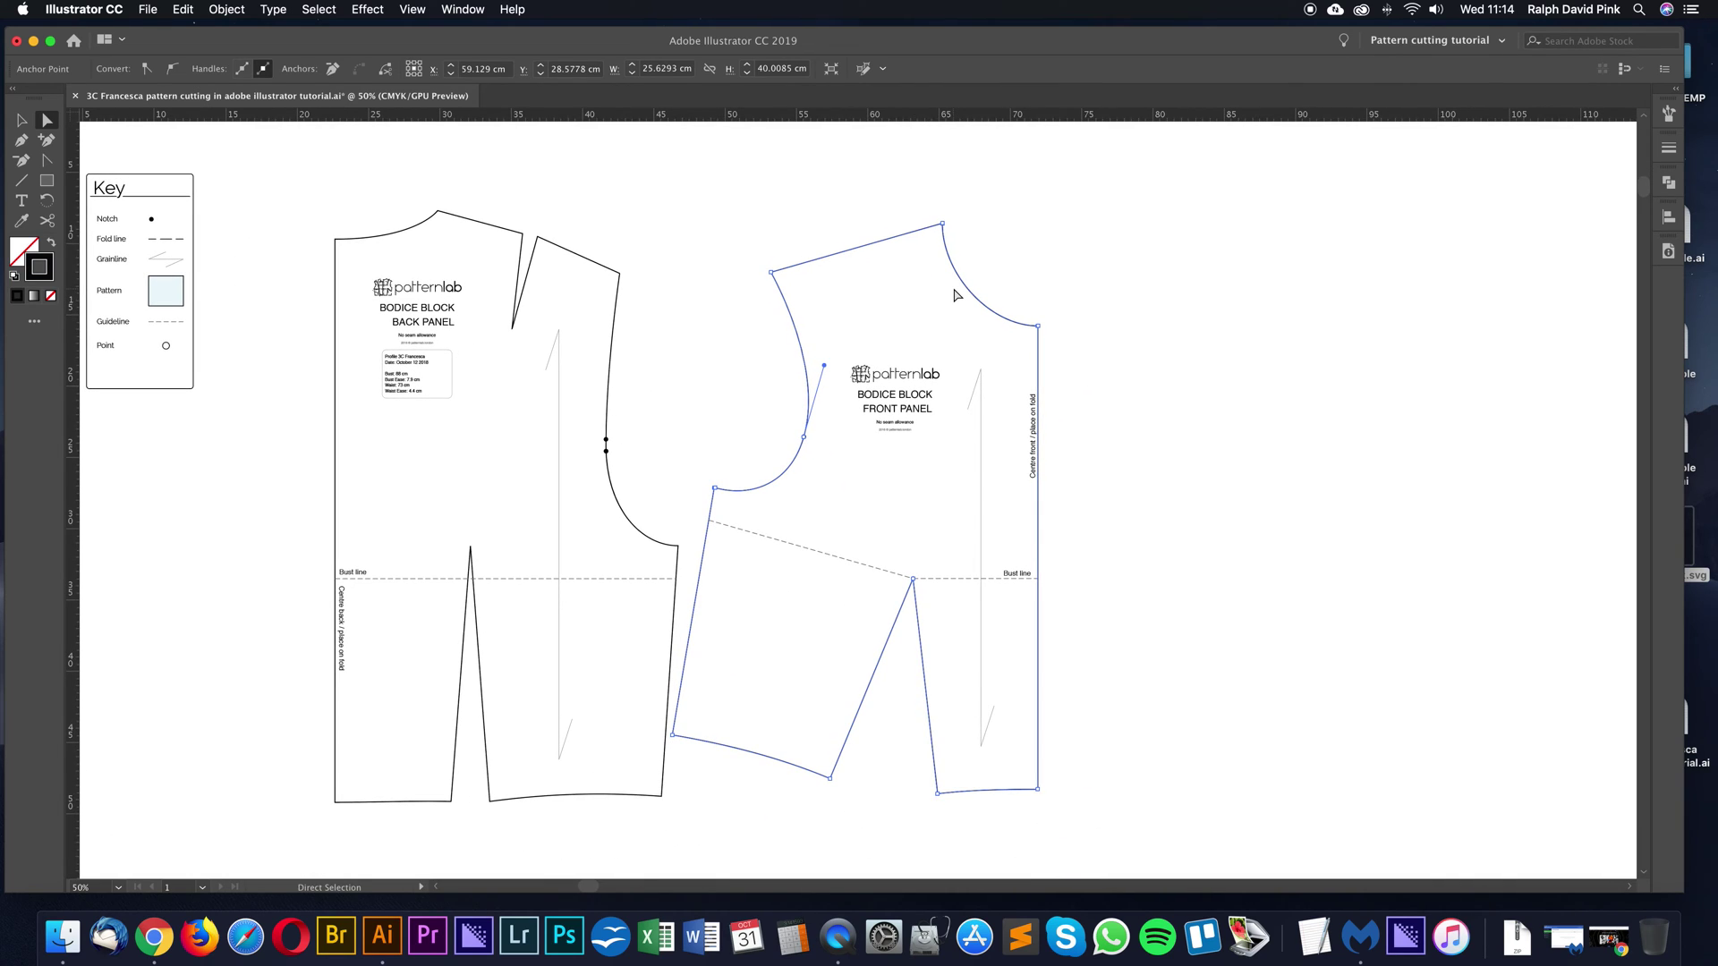
key("super+plus")
left_click_drag(1000, 368, 1001, 209)
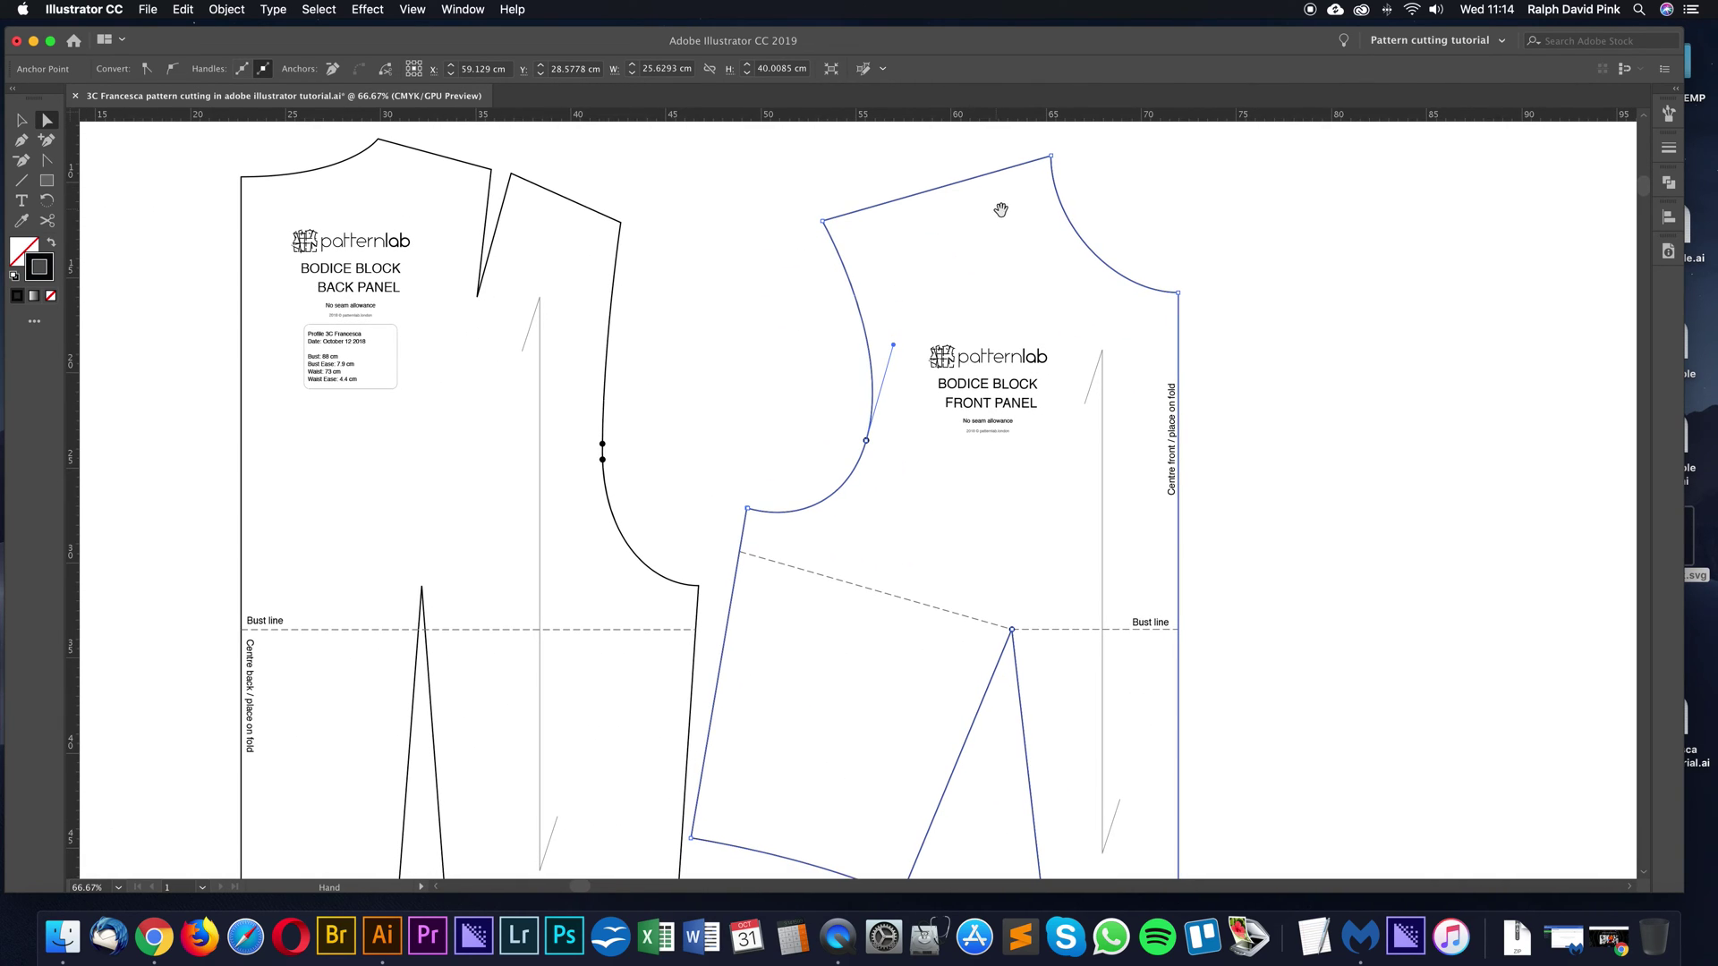
Show the document's layers, select all artwork on Layer 1 and undo that selection
left_click(463, 10)
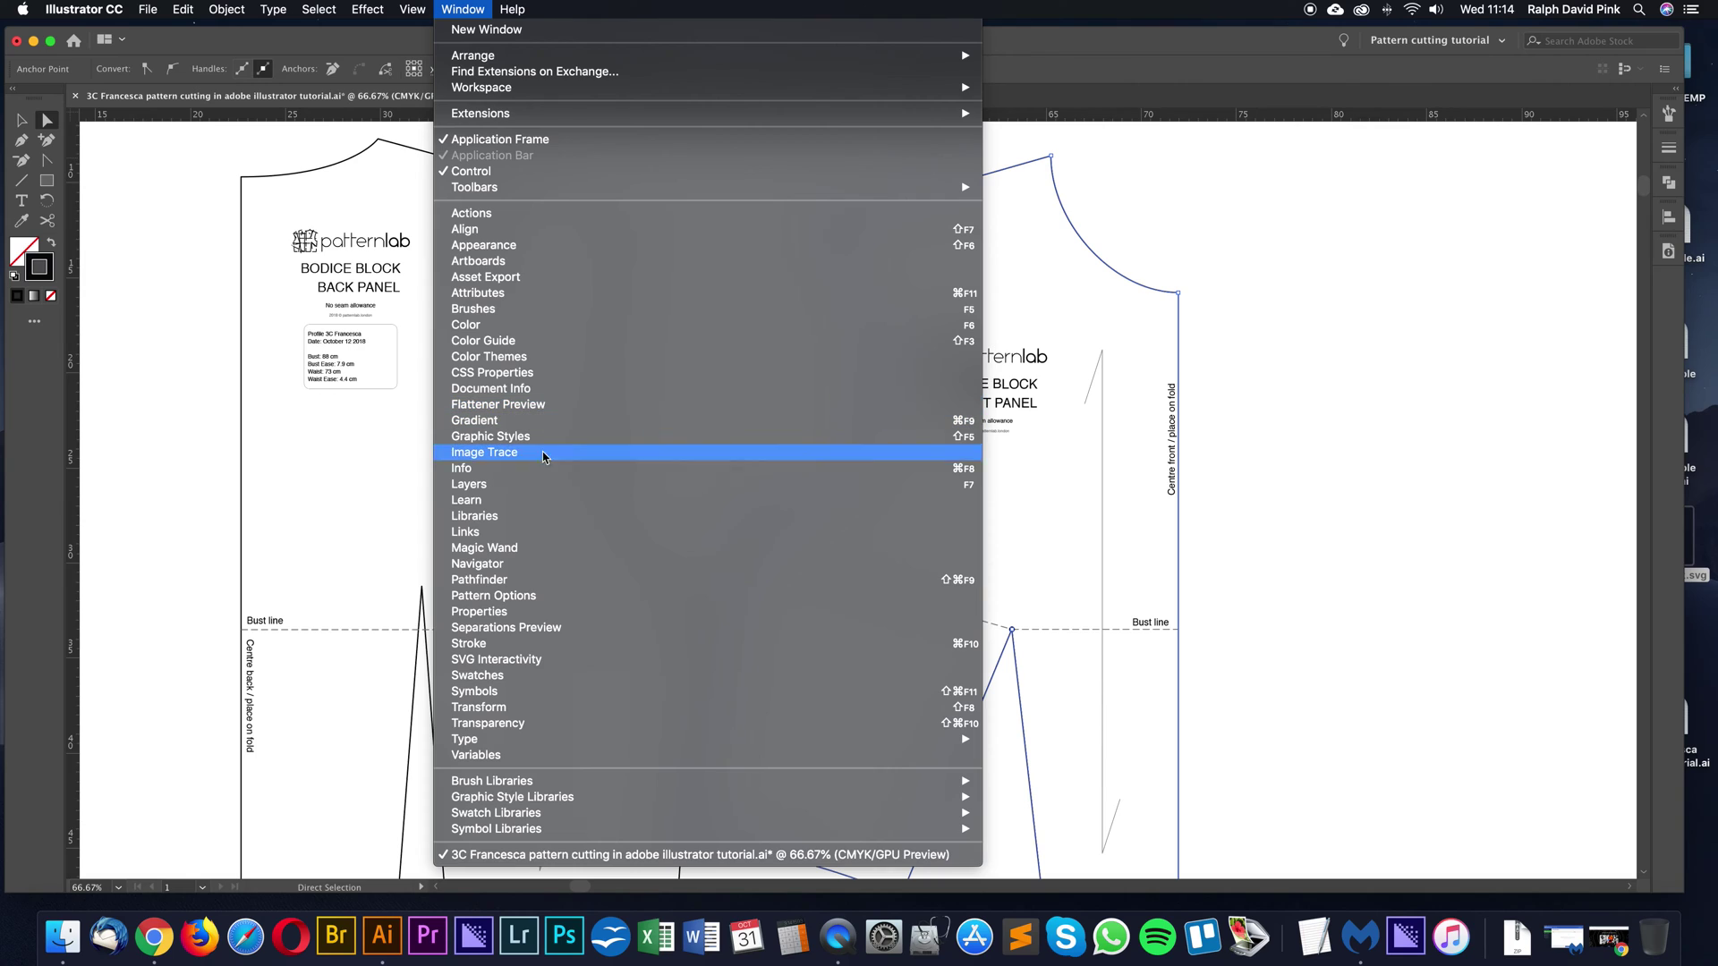
left_click(526, 487)
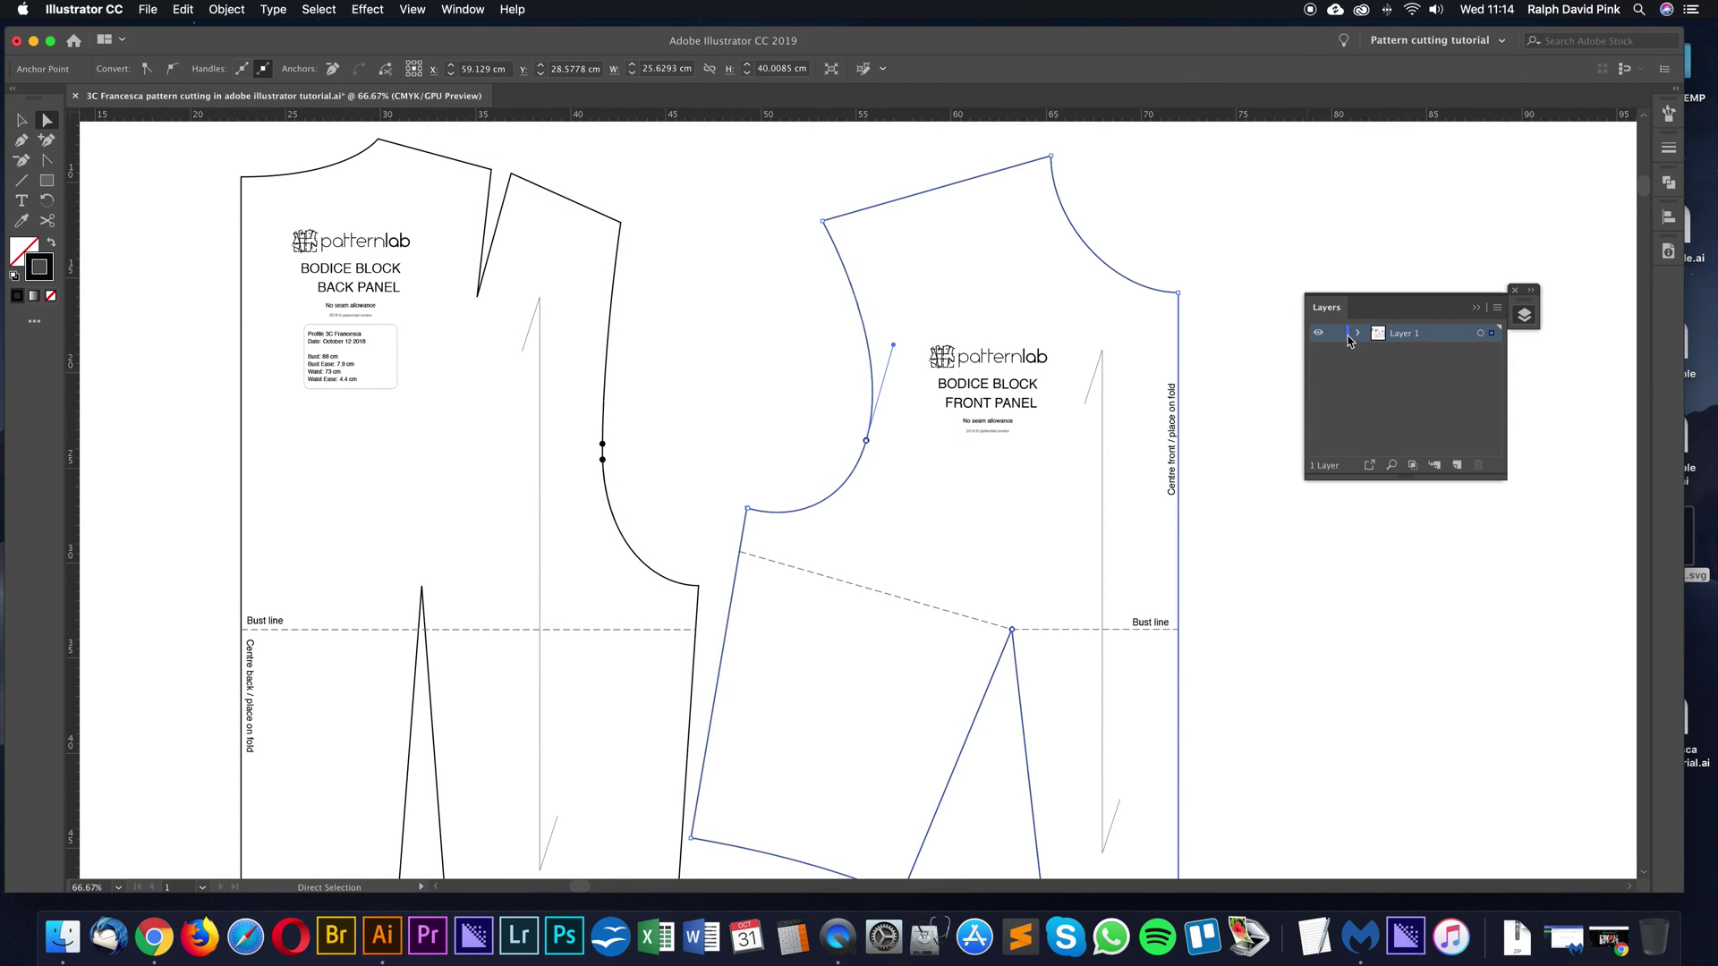
left_click(1491, 337)
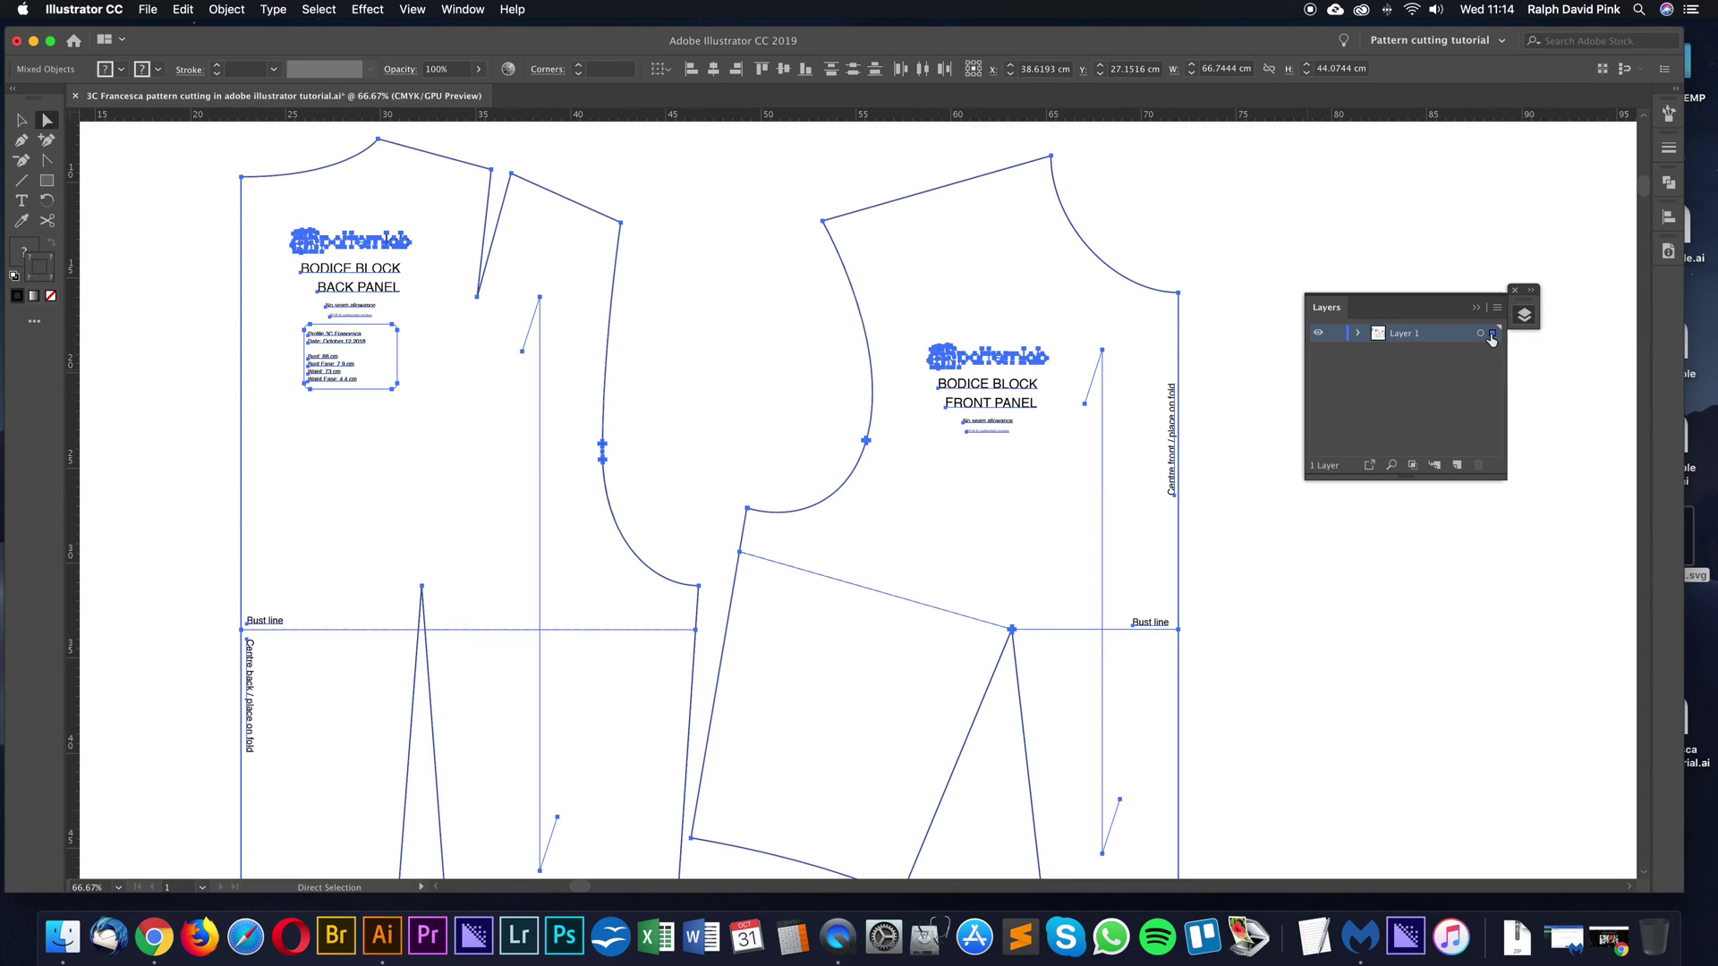
key("super")
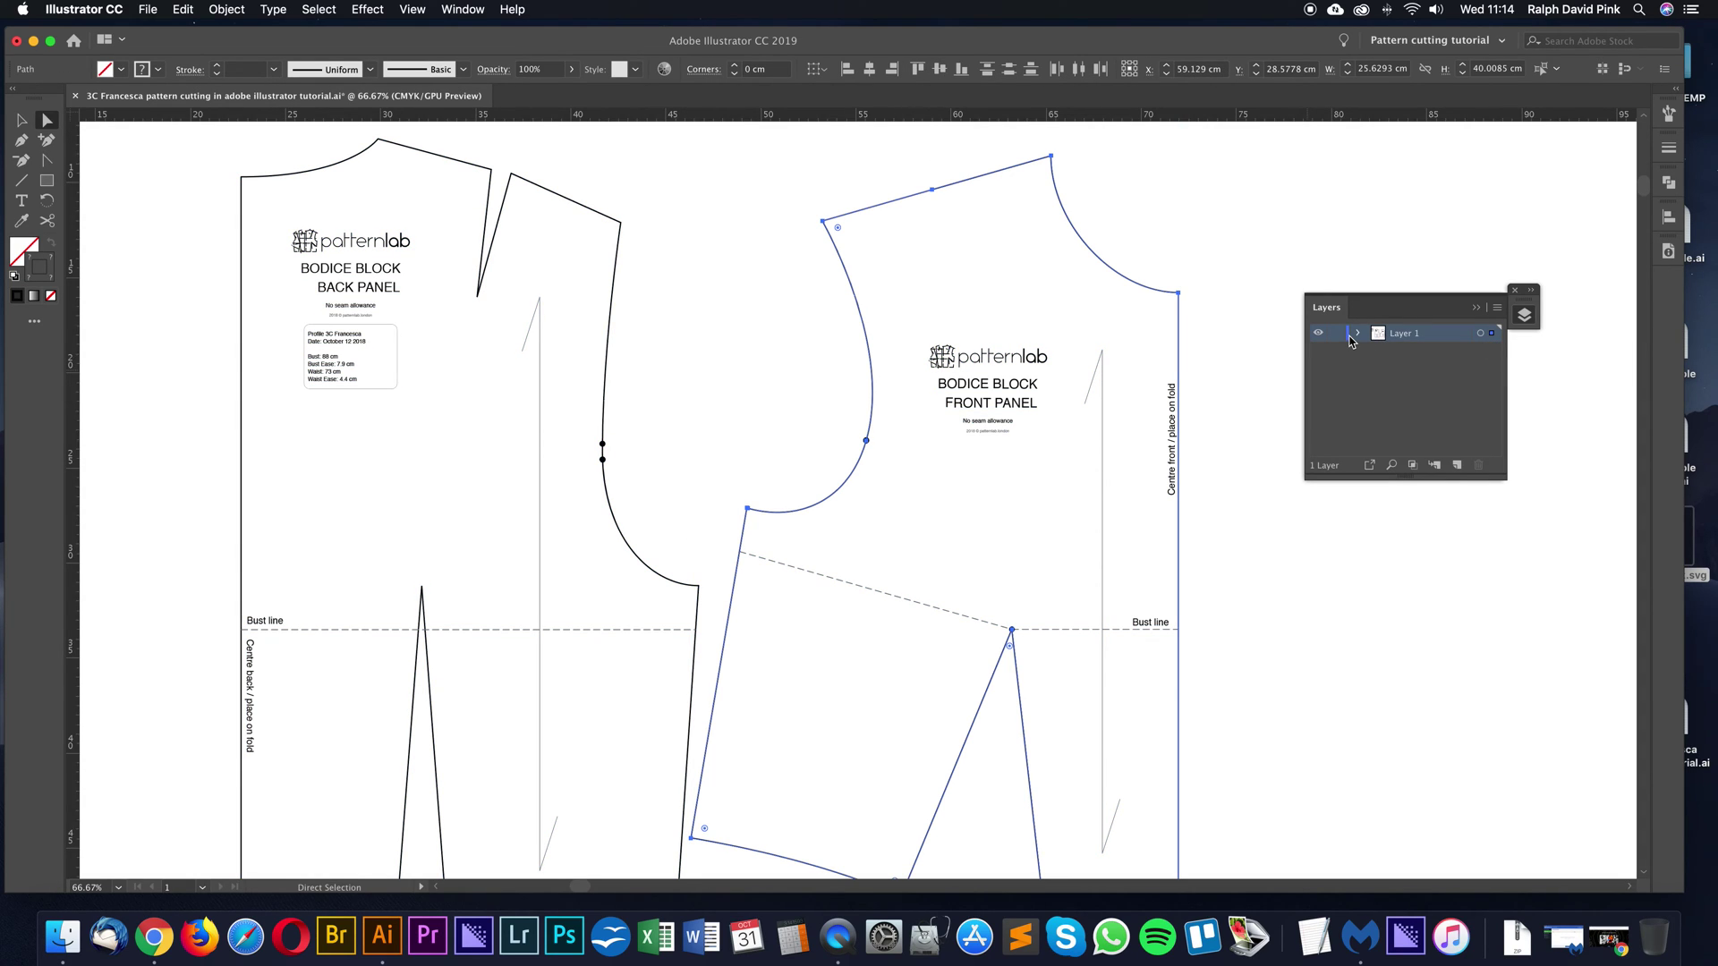
Set Layer 1's highlight colour to Magenta in its layer options and deselect the artwork
double_click(1416, 339)
double_click(1458, 338)
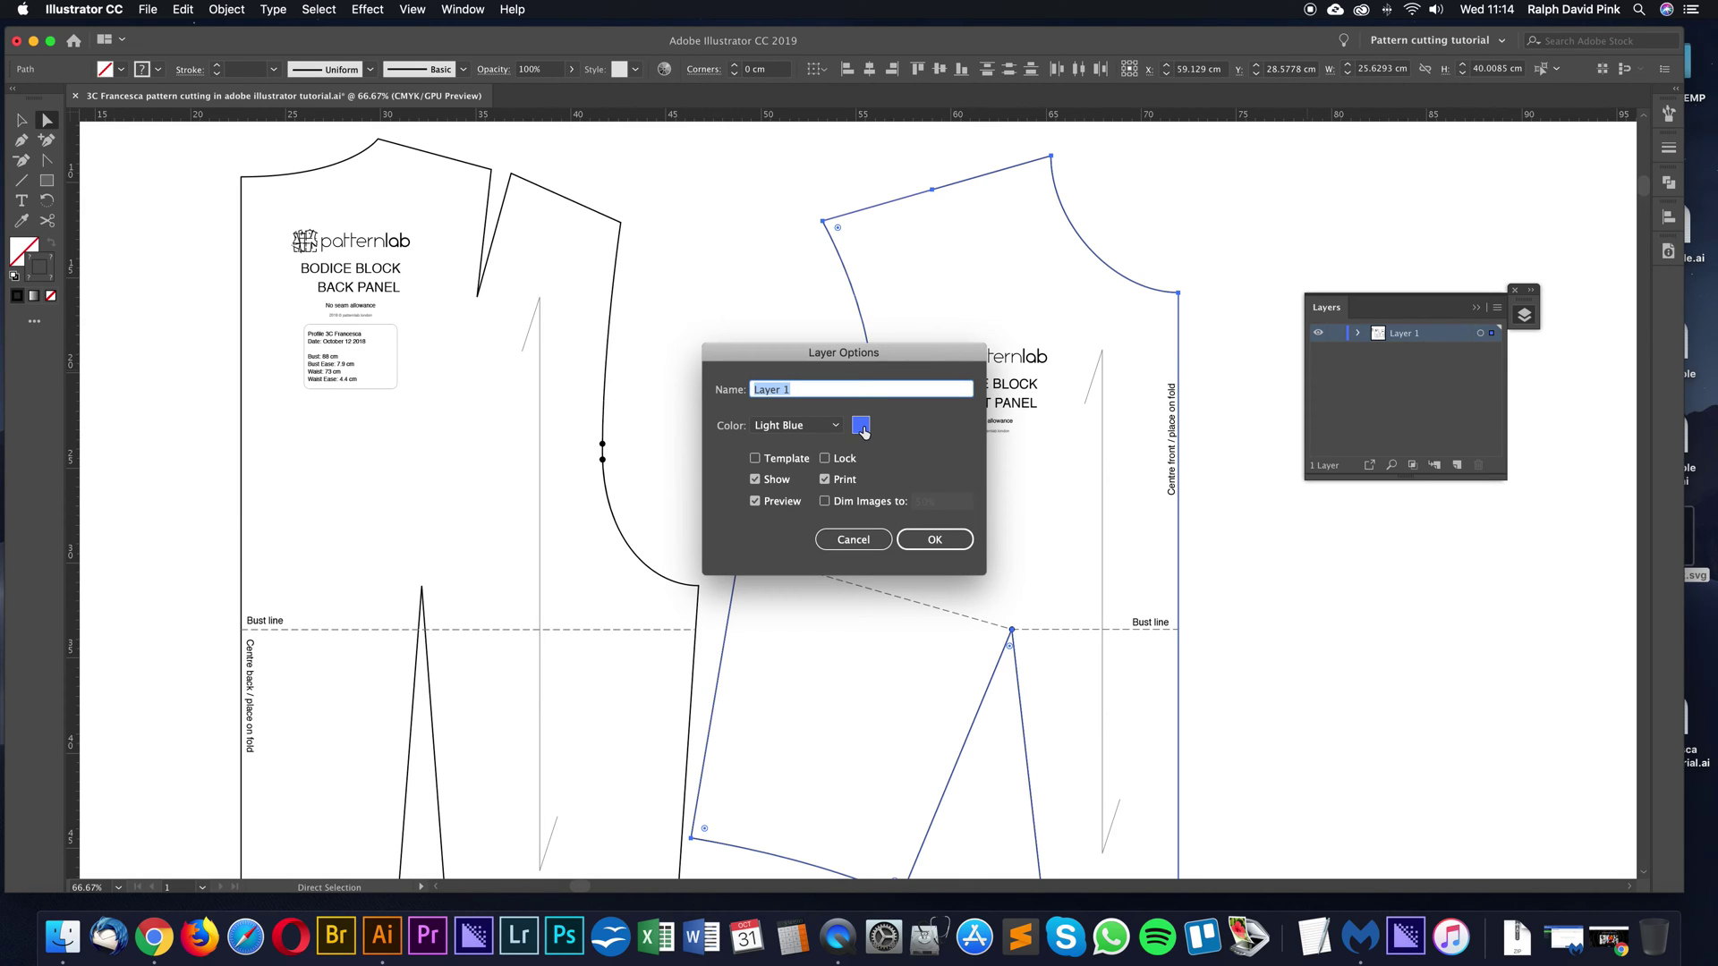
left_click(799, 426)
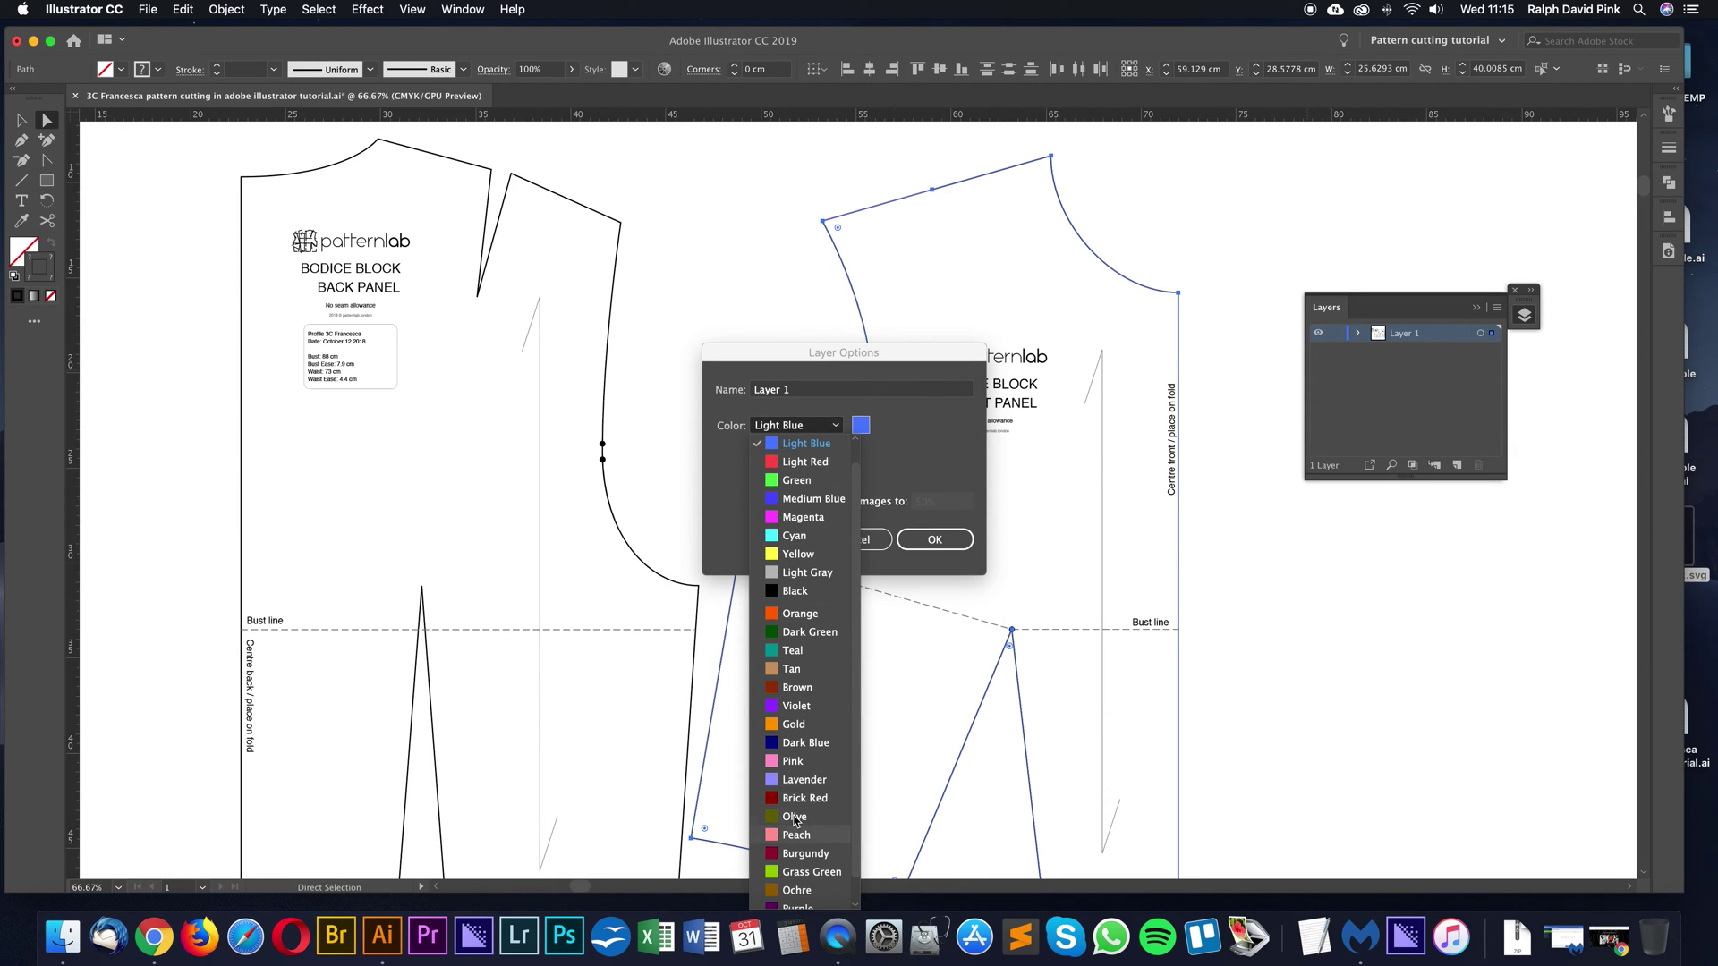
left_click(792, 517)
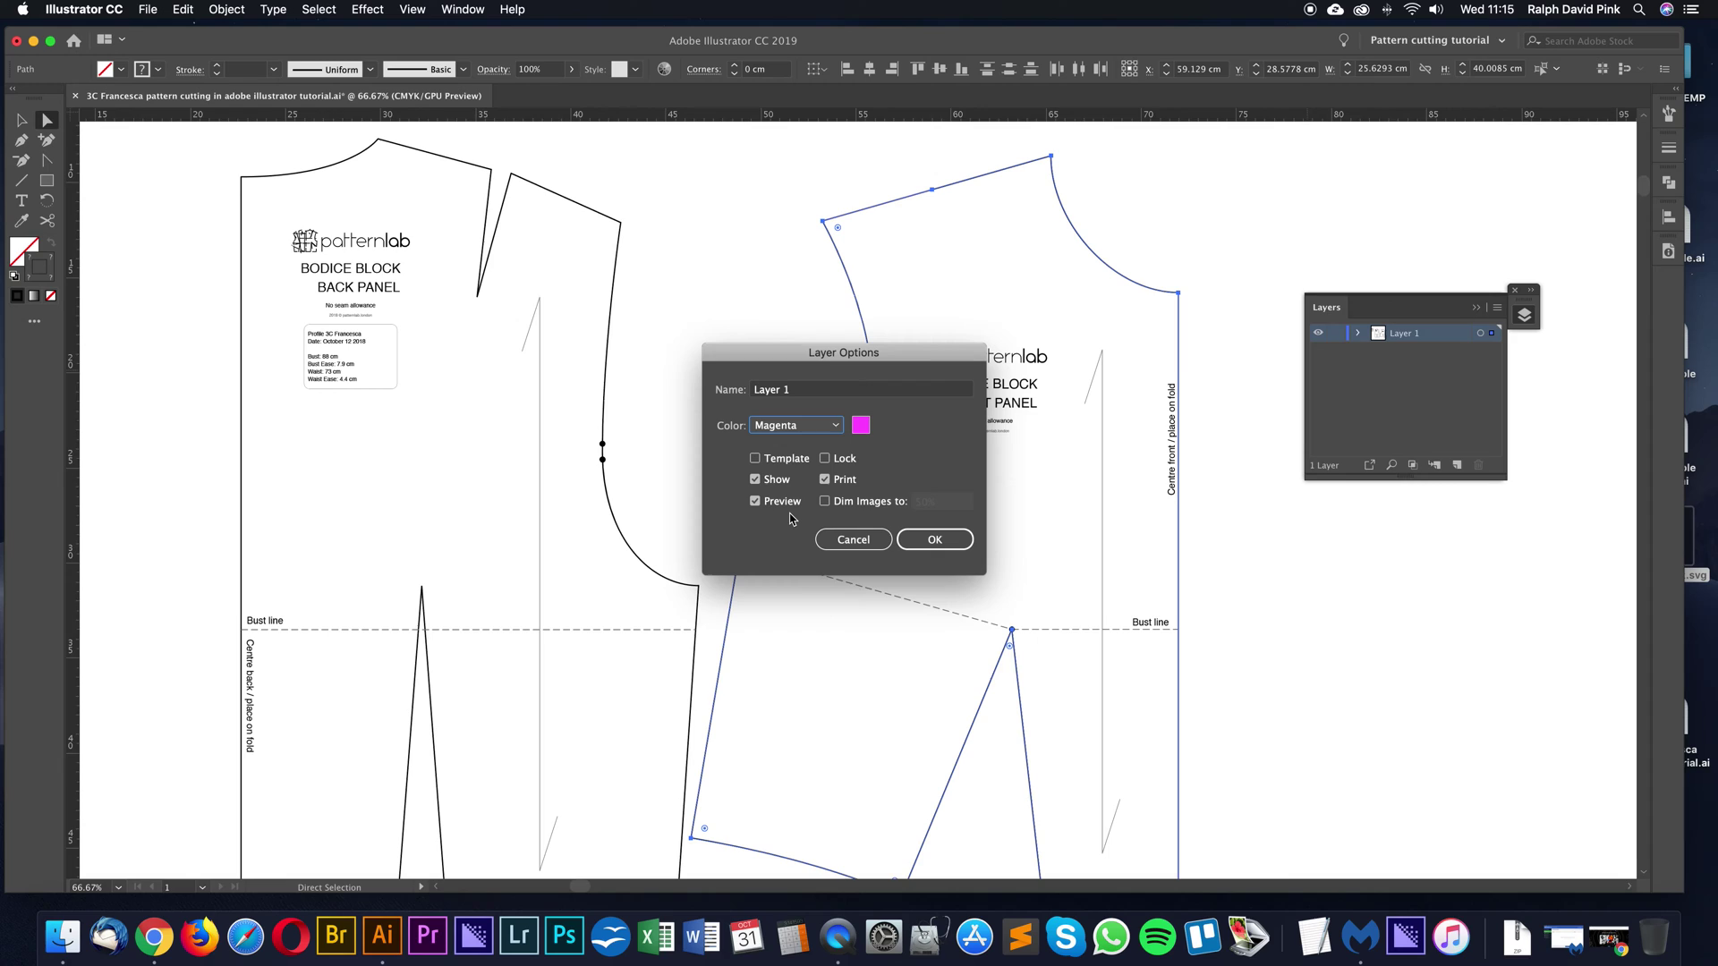
left_click(944, 540)
left_click(1178, 219)
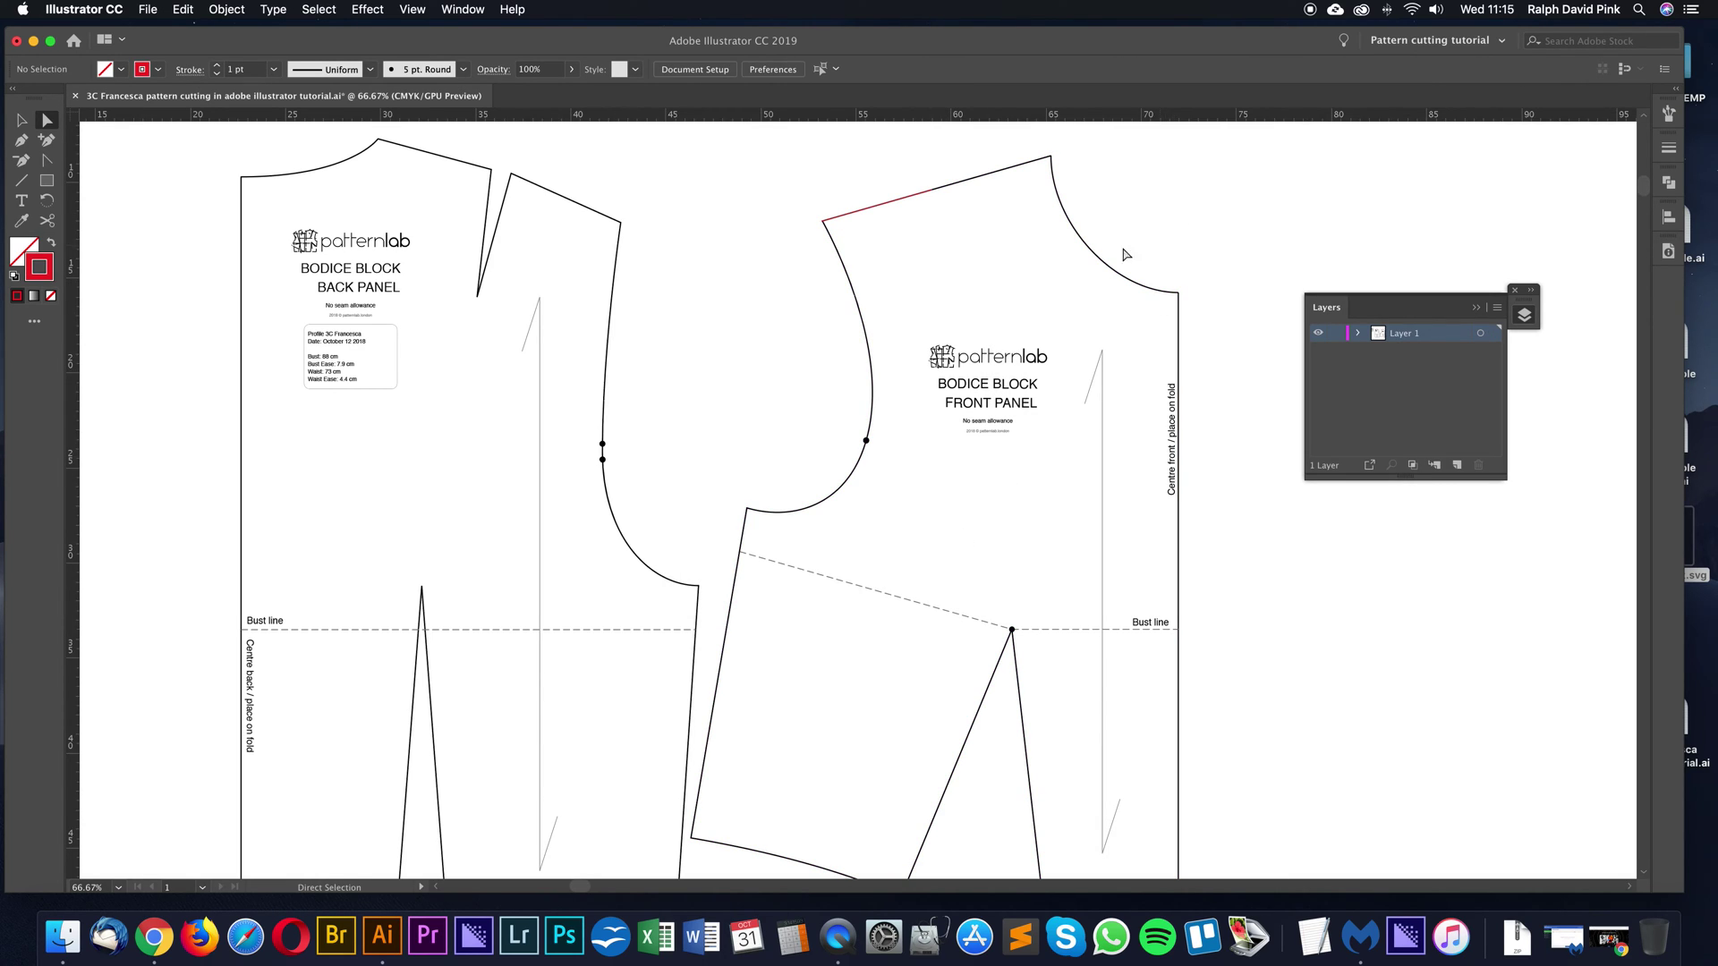
Delete the red line on the front shoulder seam and close the layers list
left_click(869, 208)
key("Delete")
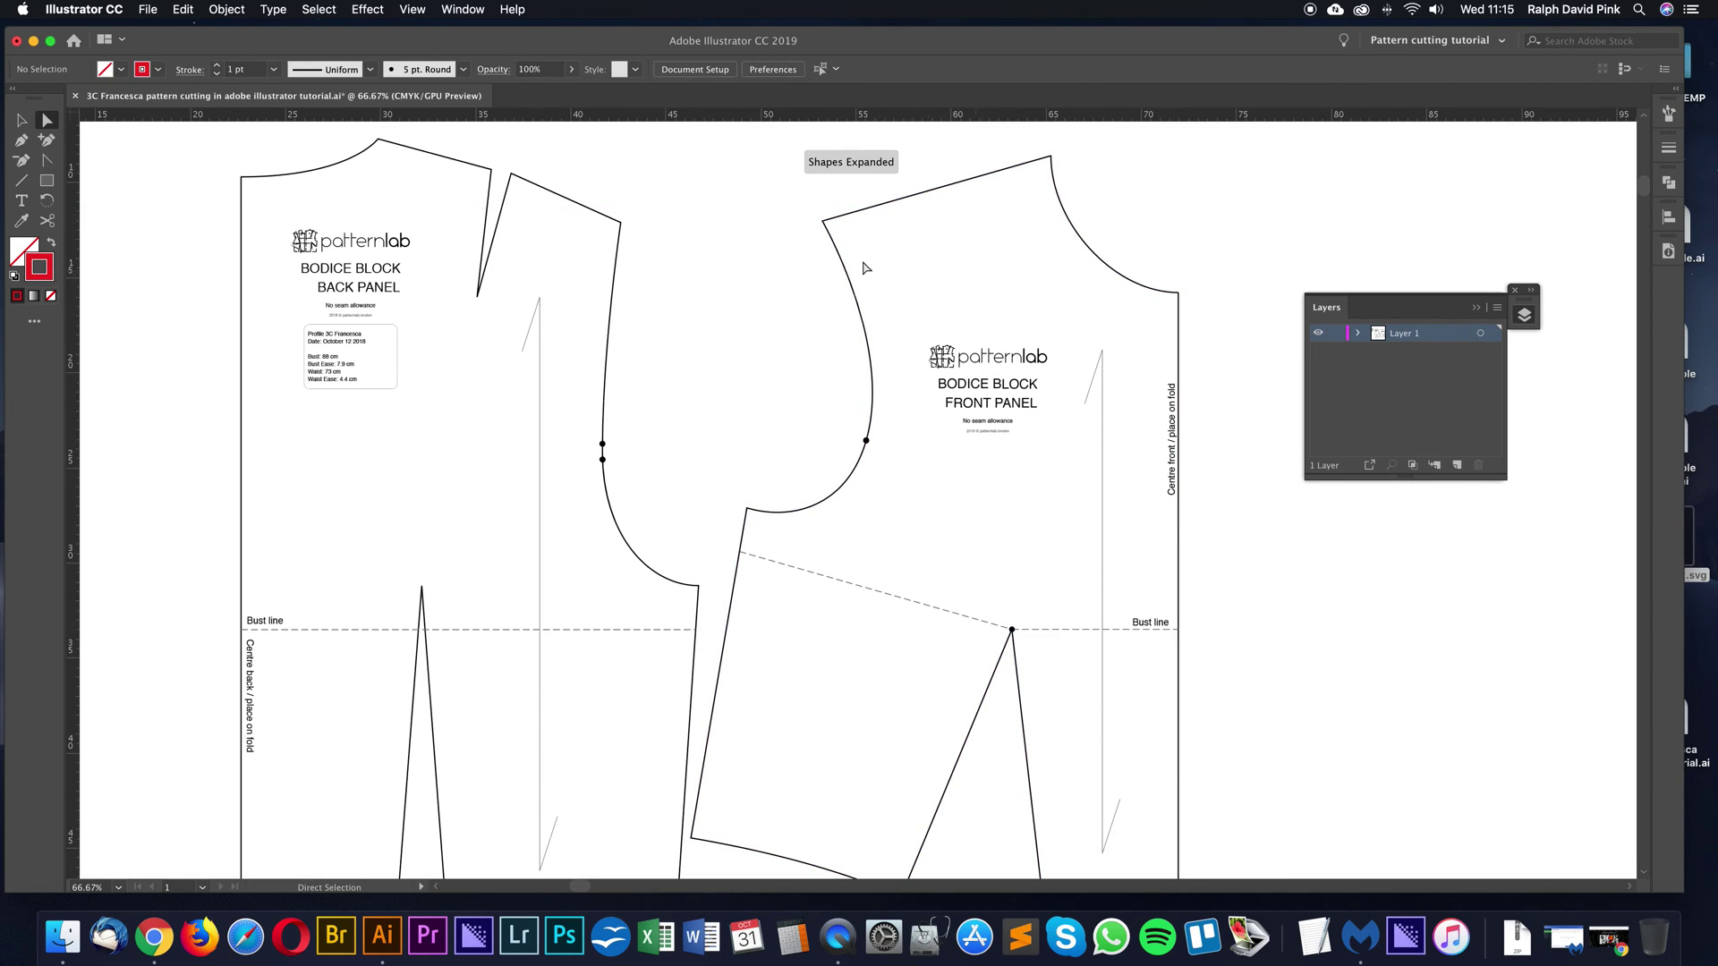
left_click(1516, 290)
left_click(955, 195)
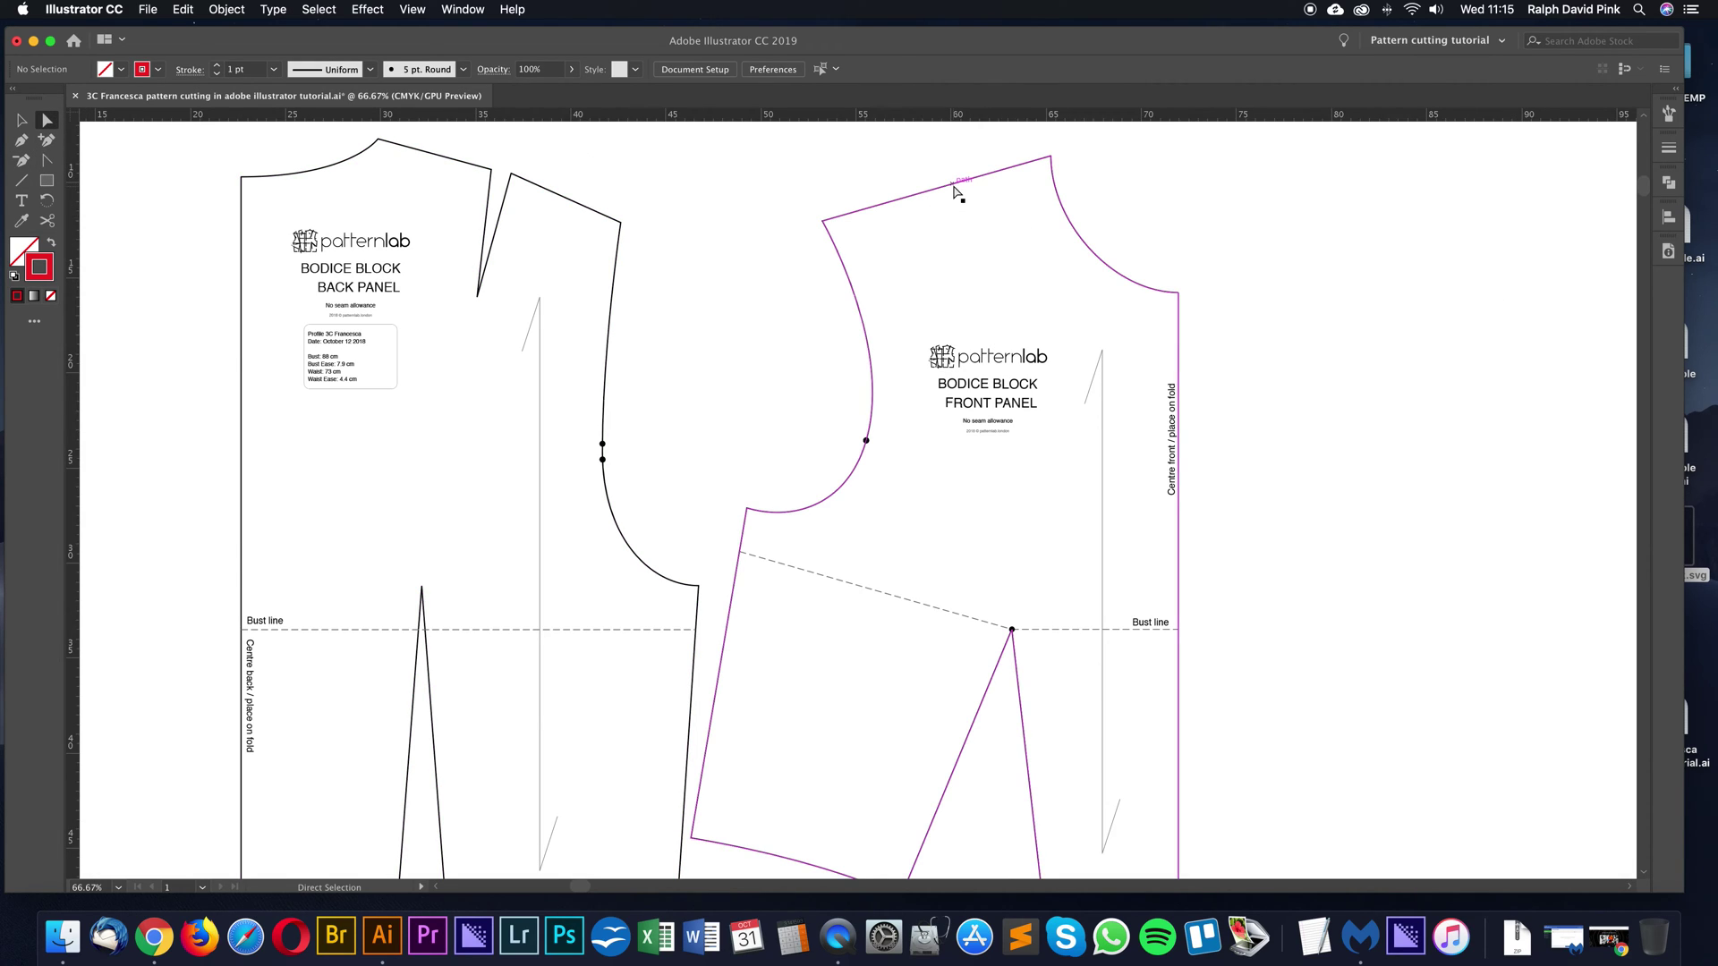
Cut the front panel's outline with Scissors at both armhole ends, the shoulder point and the underarm point
left_click(859, 298)
left_click(866, 440)
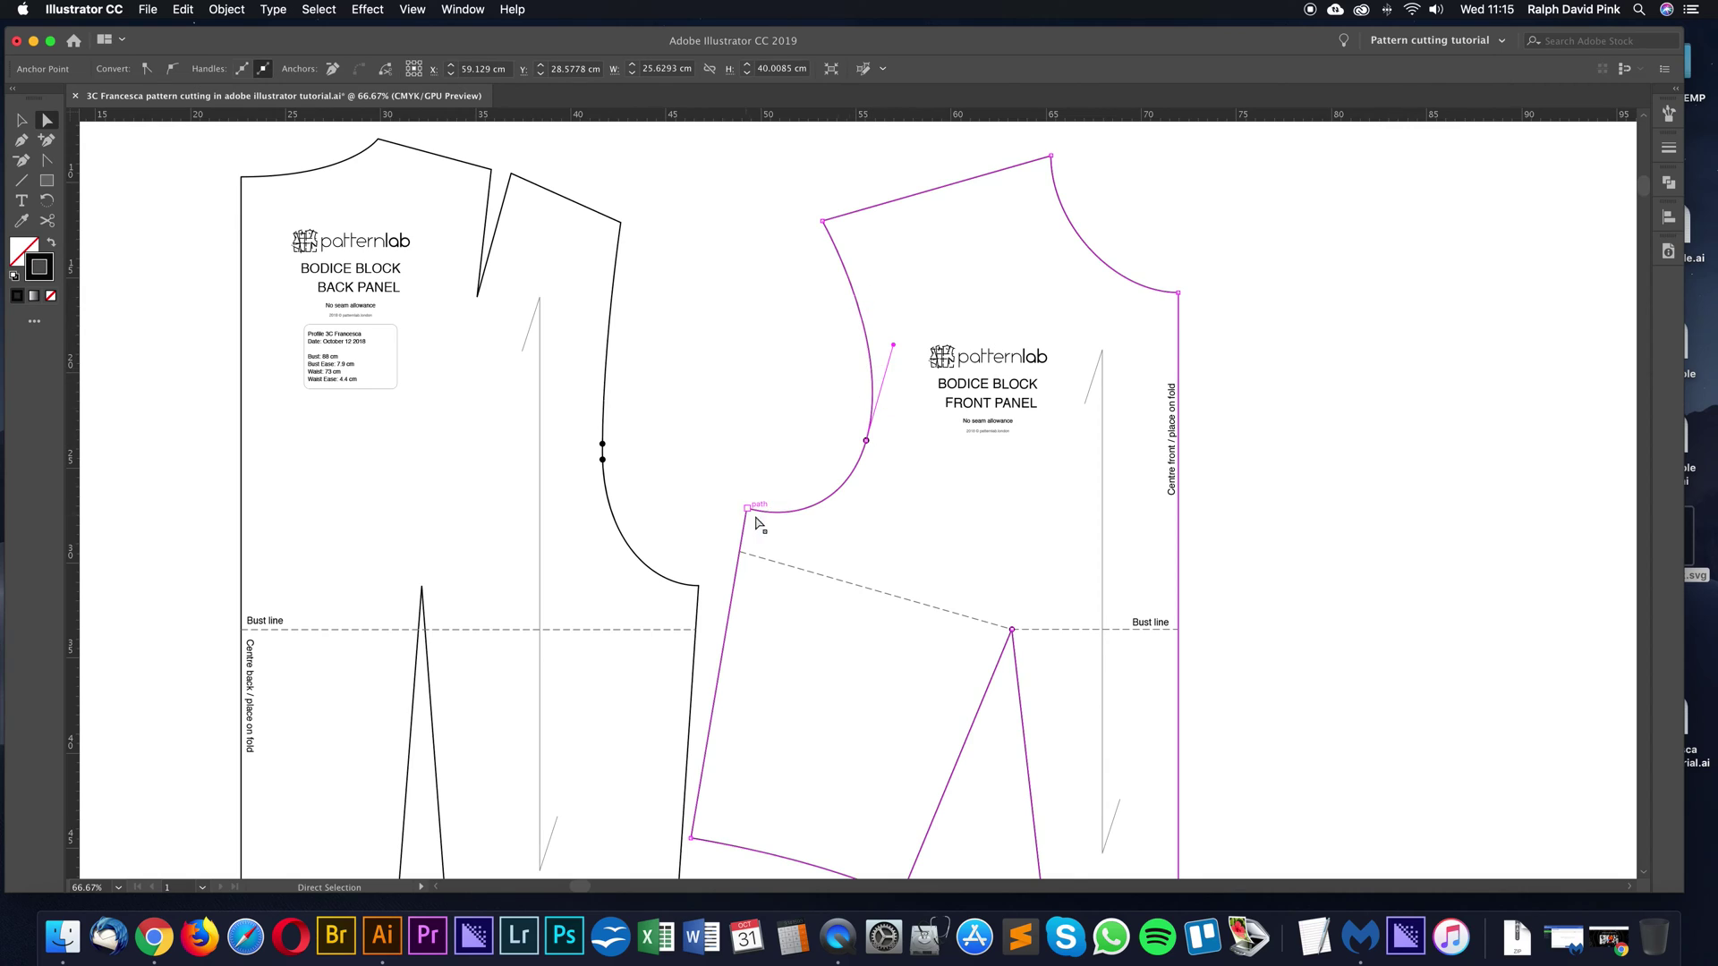
left_click(838, 315)
left_click(858, 299)
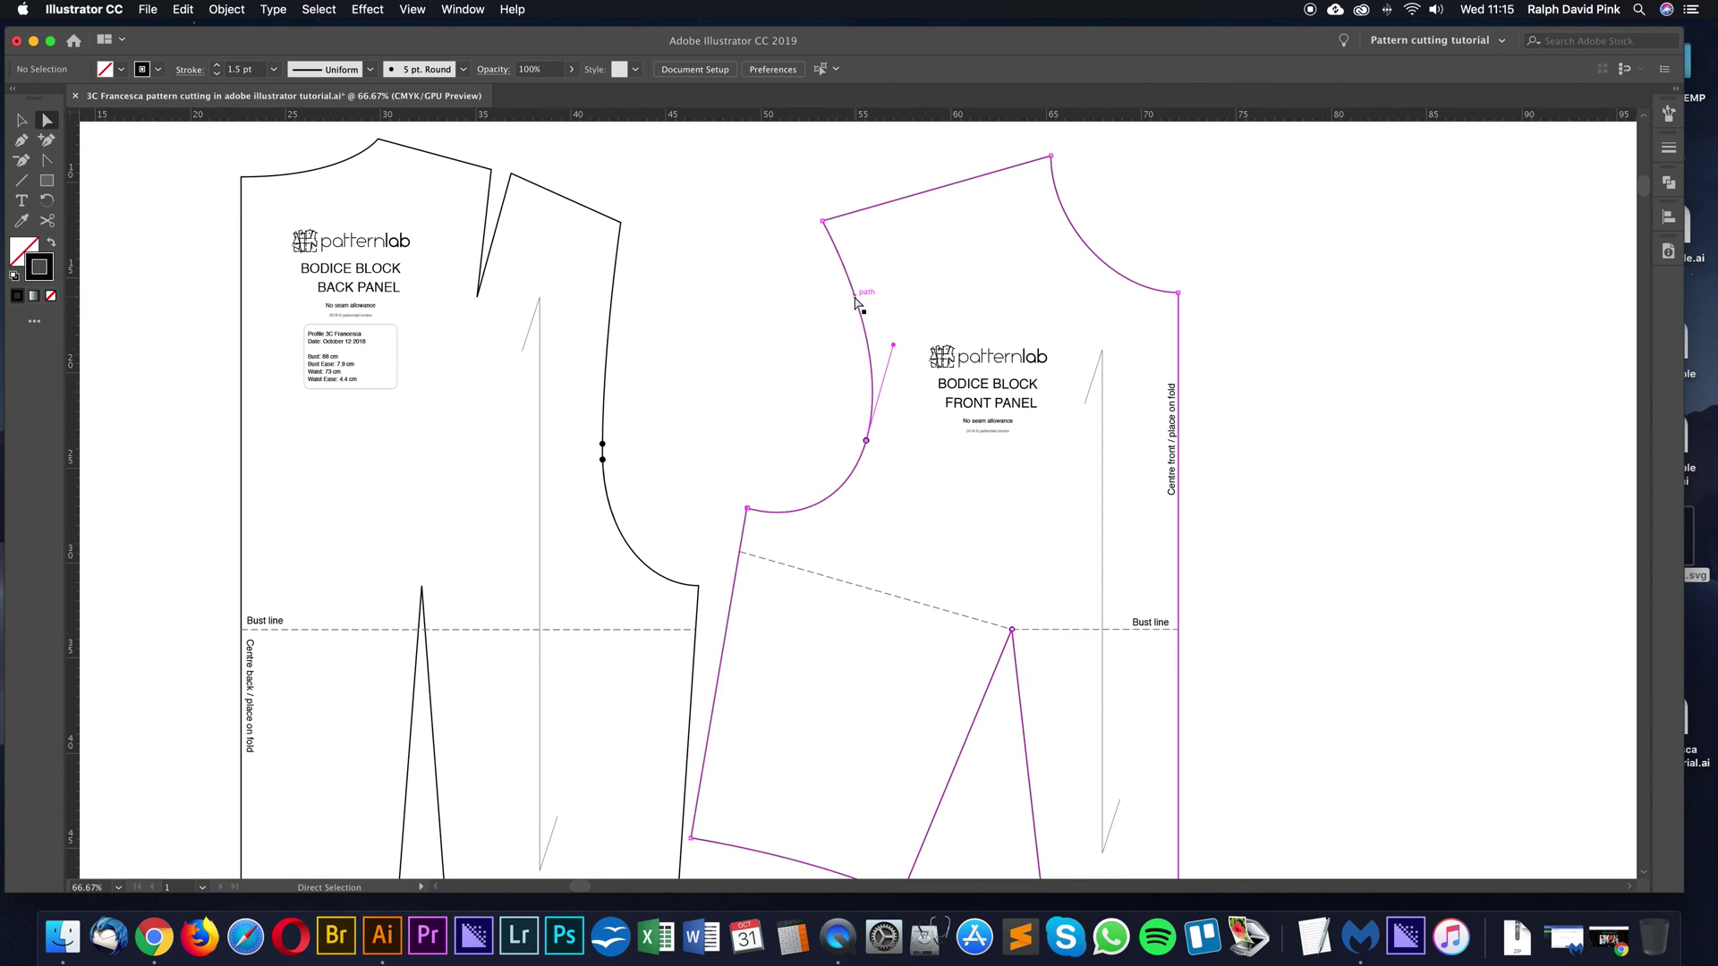
left_click(47, 221)
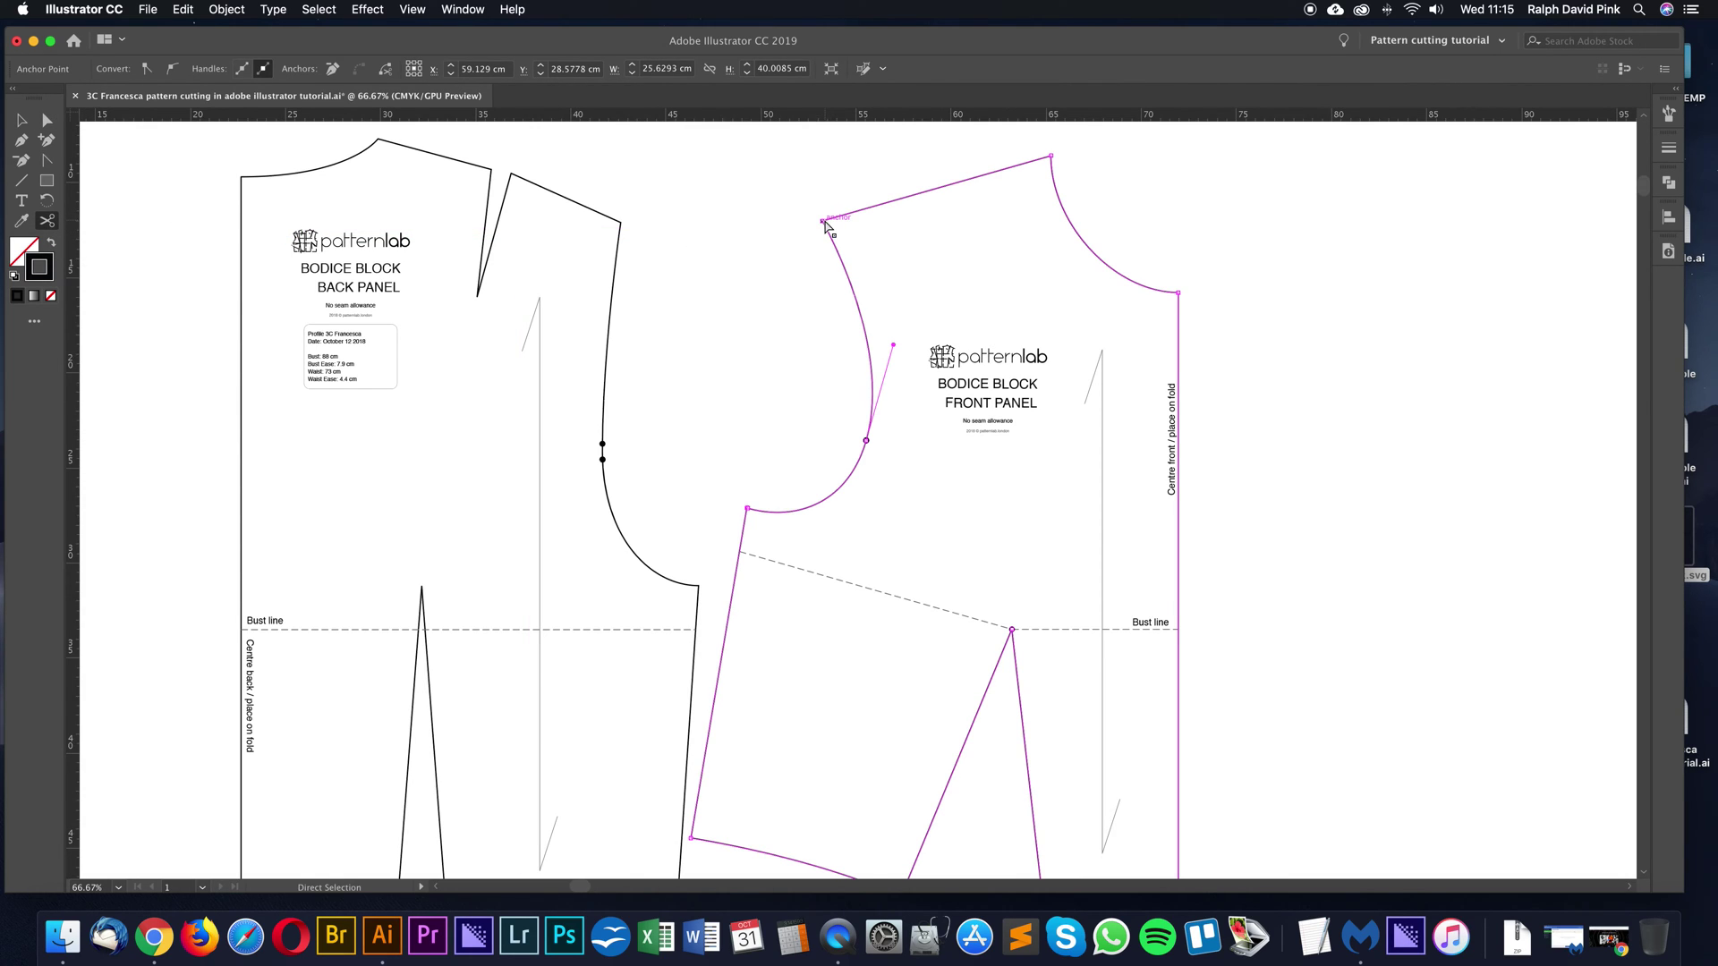
scroll(824, 219, "up", 2)
left_click(809, 244)
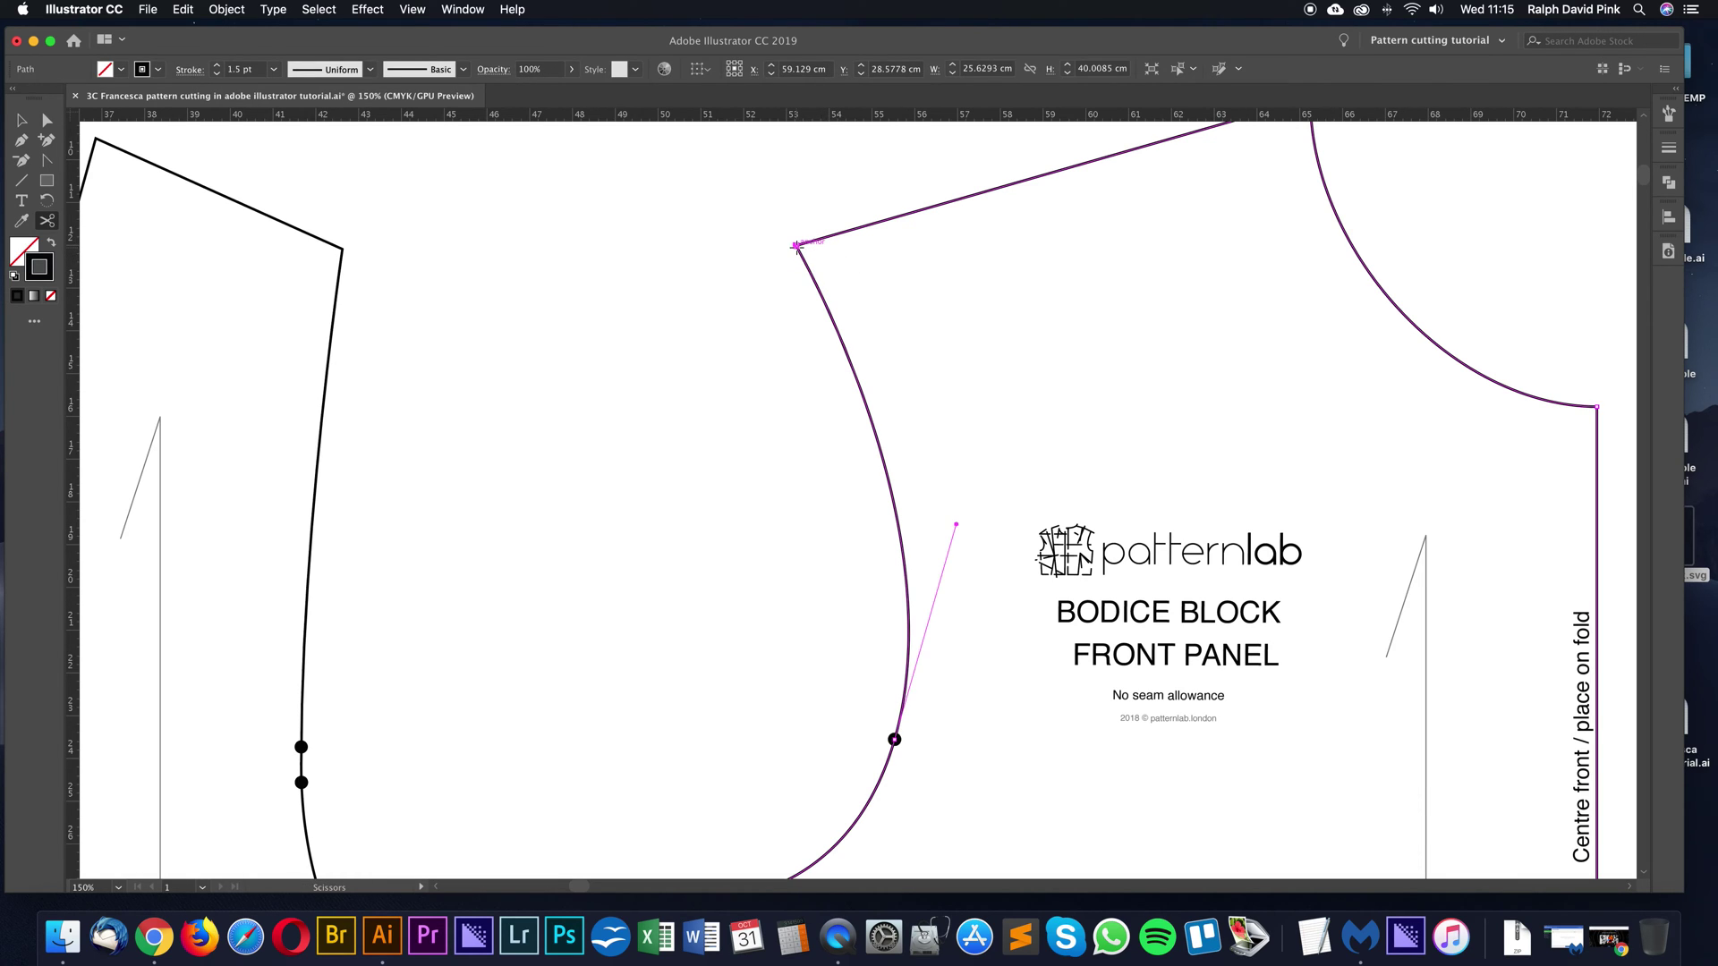
left_click_drag(791, 602, 857, 516)
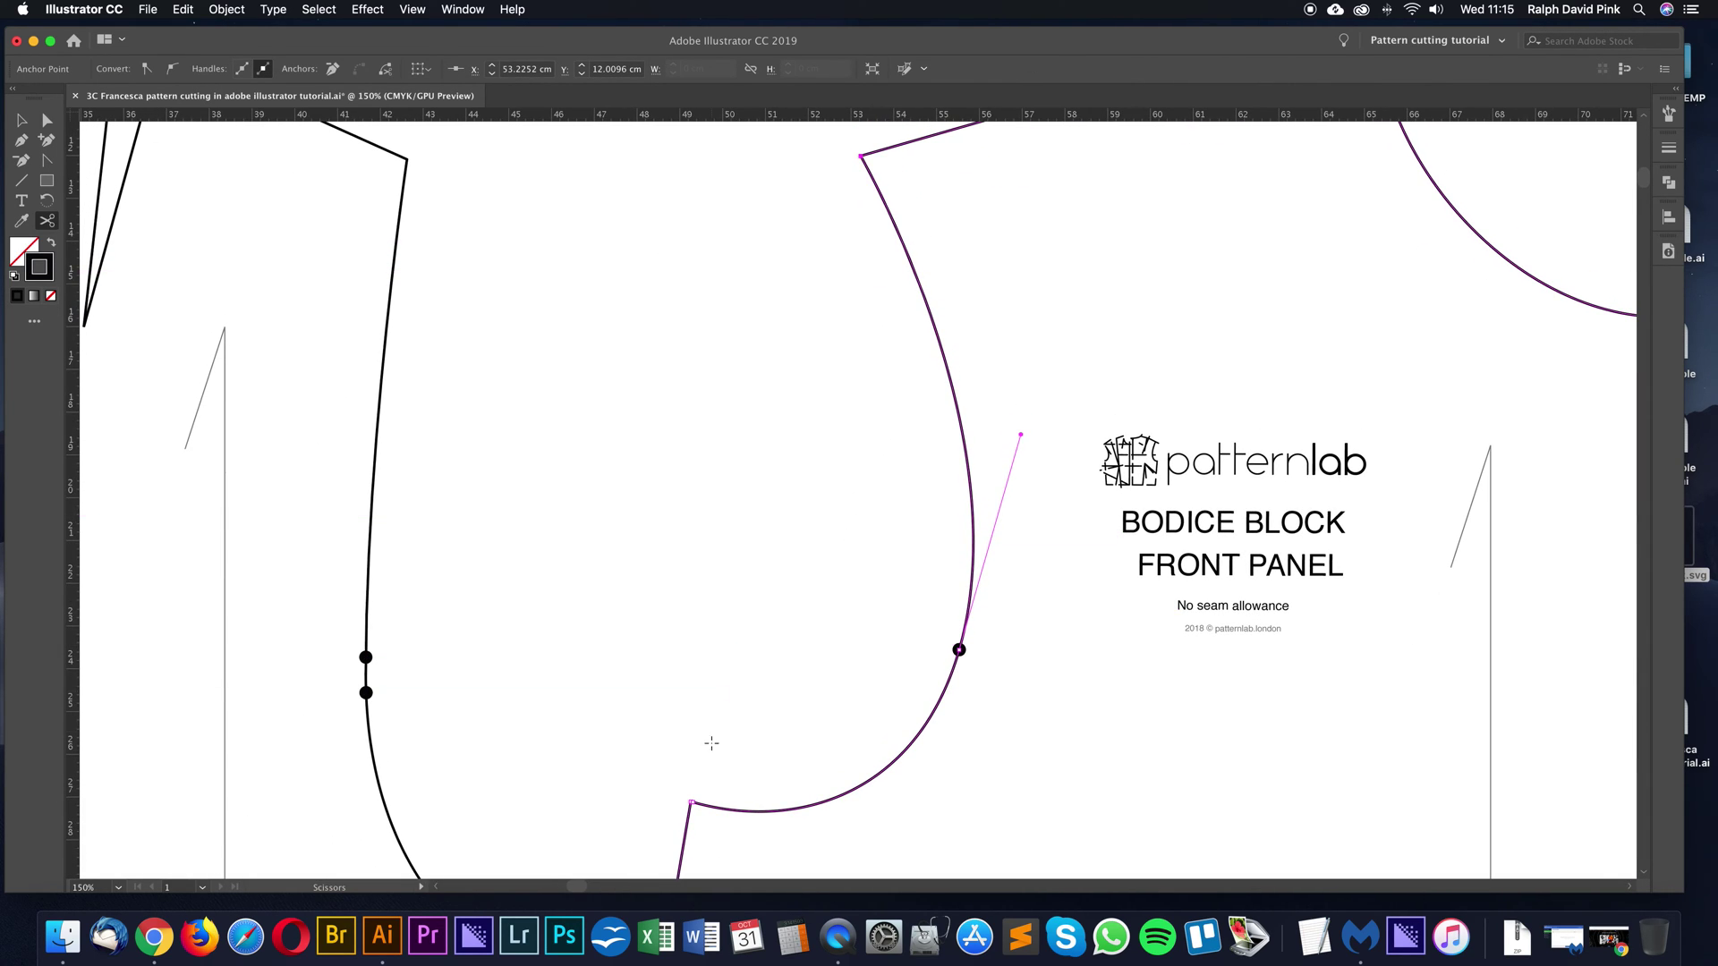
left_click(691, 802)
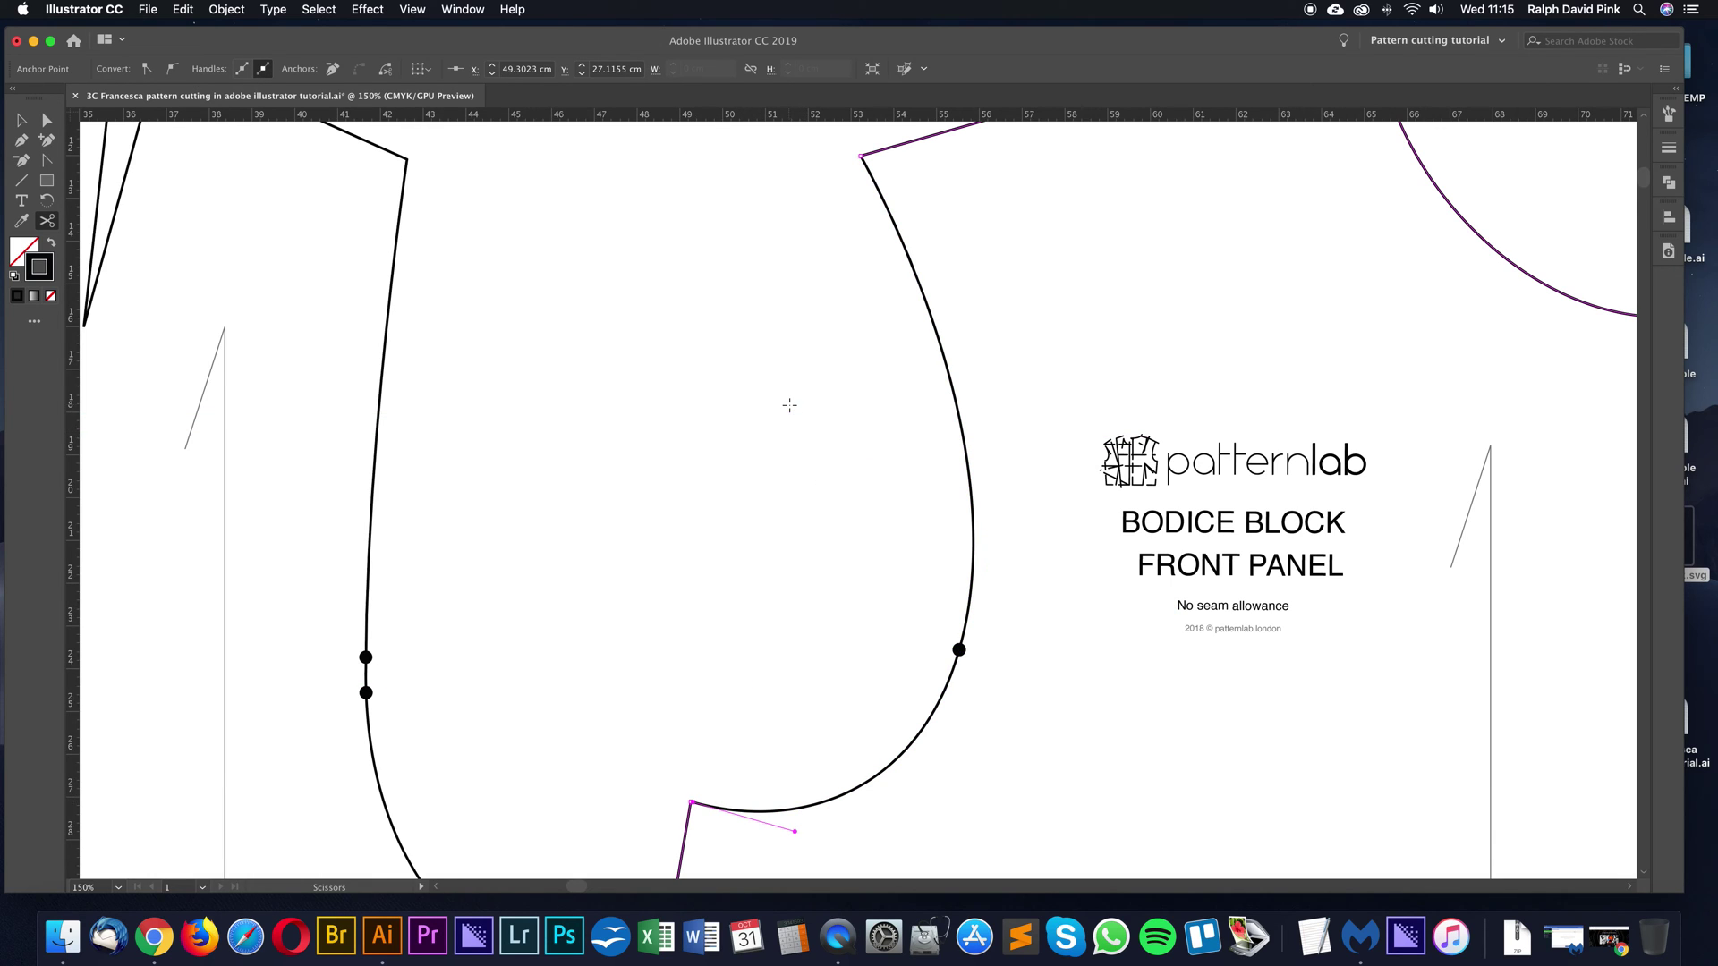
Select the separated front armhole curve with Direct Selection to check it is its own path
key("a")
key("super+minus")
key("super+minus")
key("super+minus")
left_click_drag(806, 412, 794, 406)
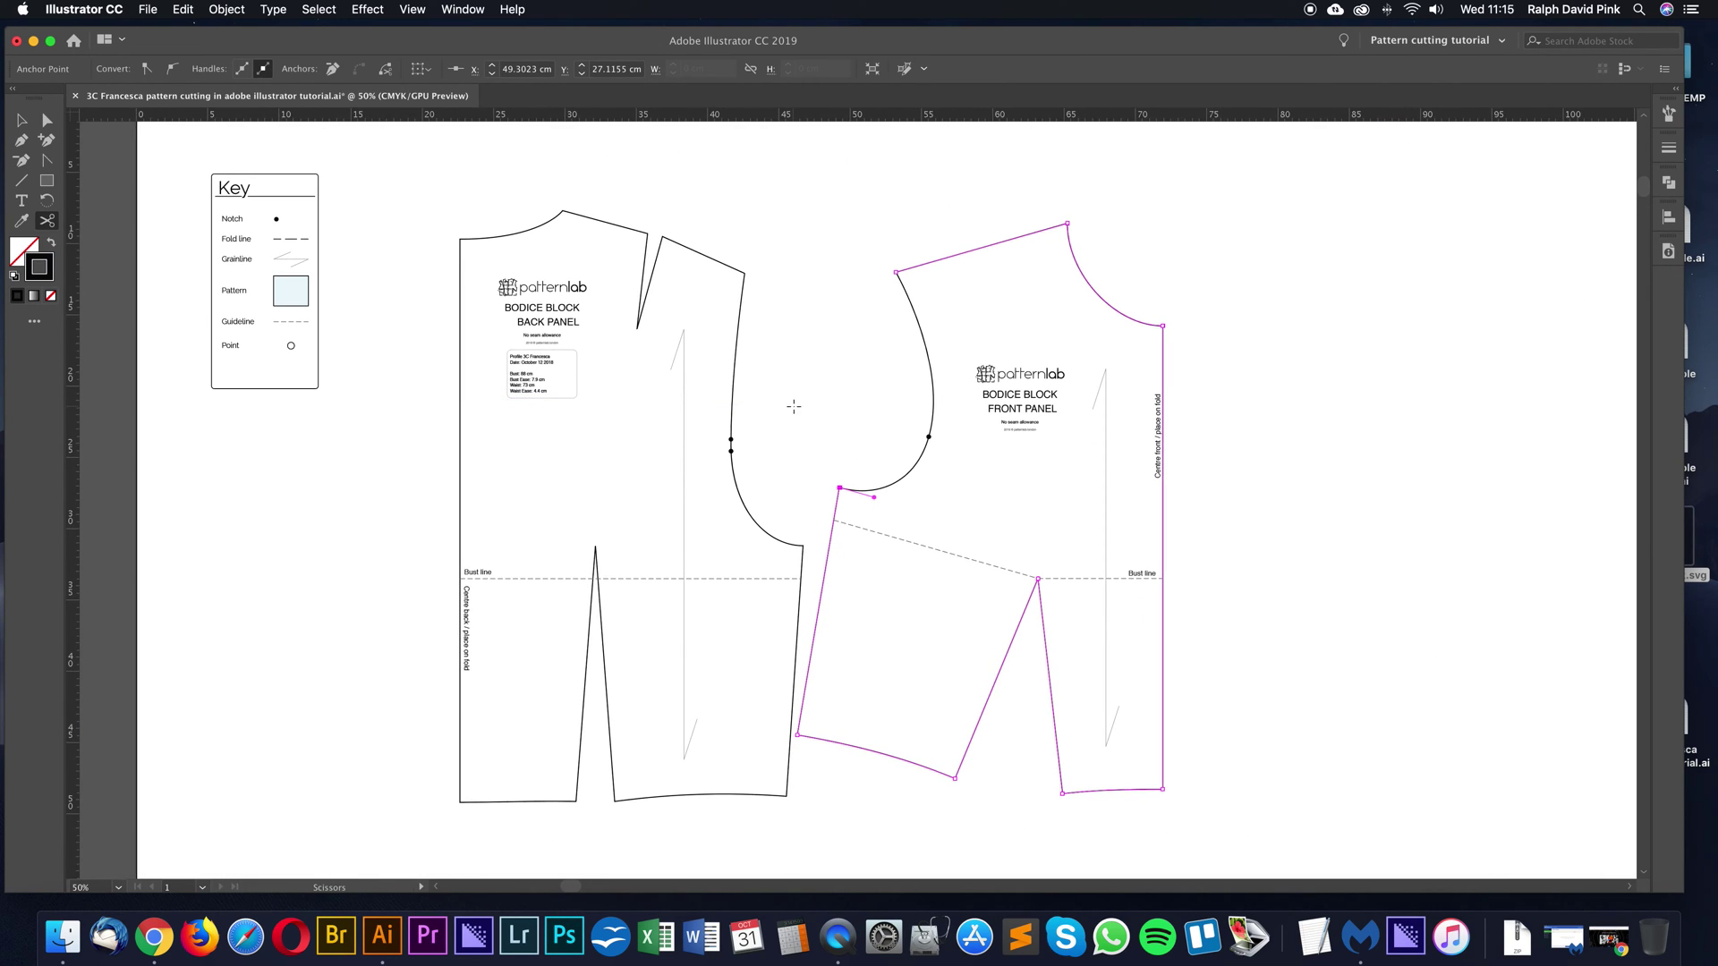
key("super+equal")
key("a")
scroll(793, 406, "right", 5)
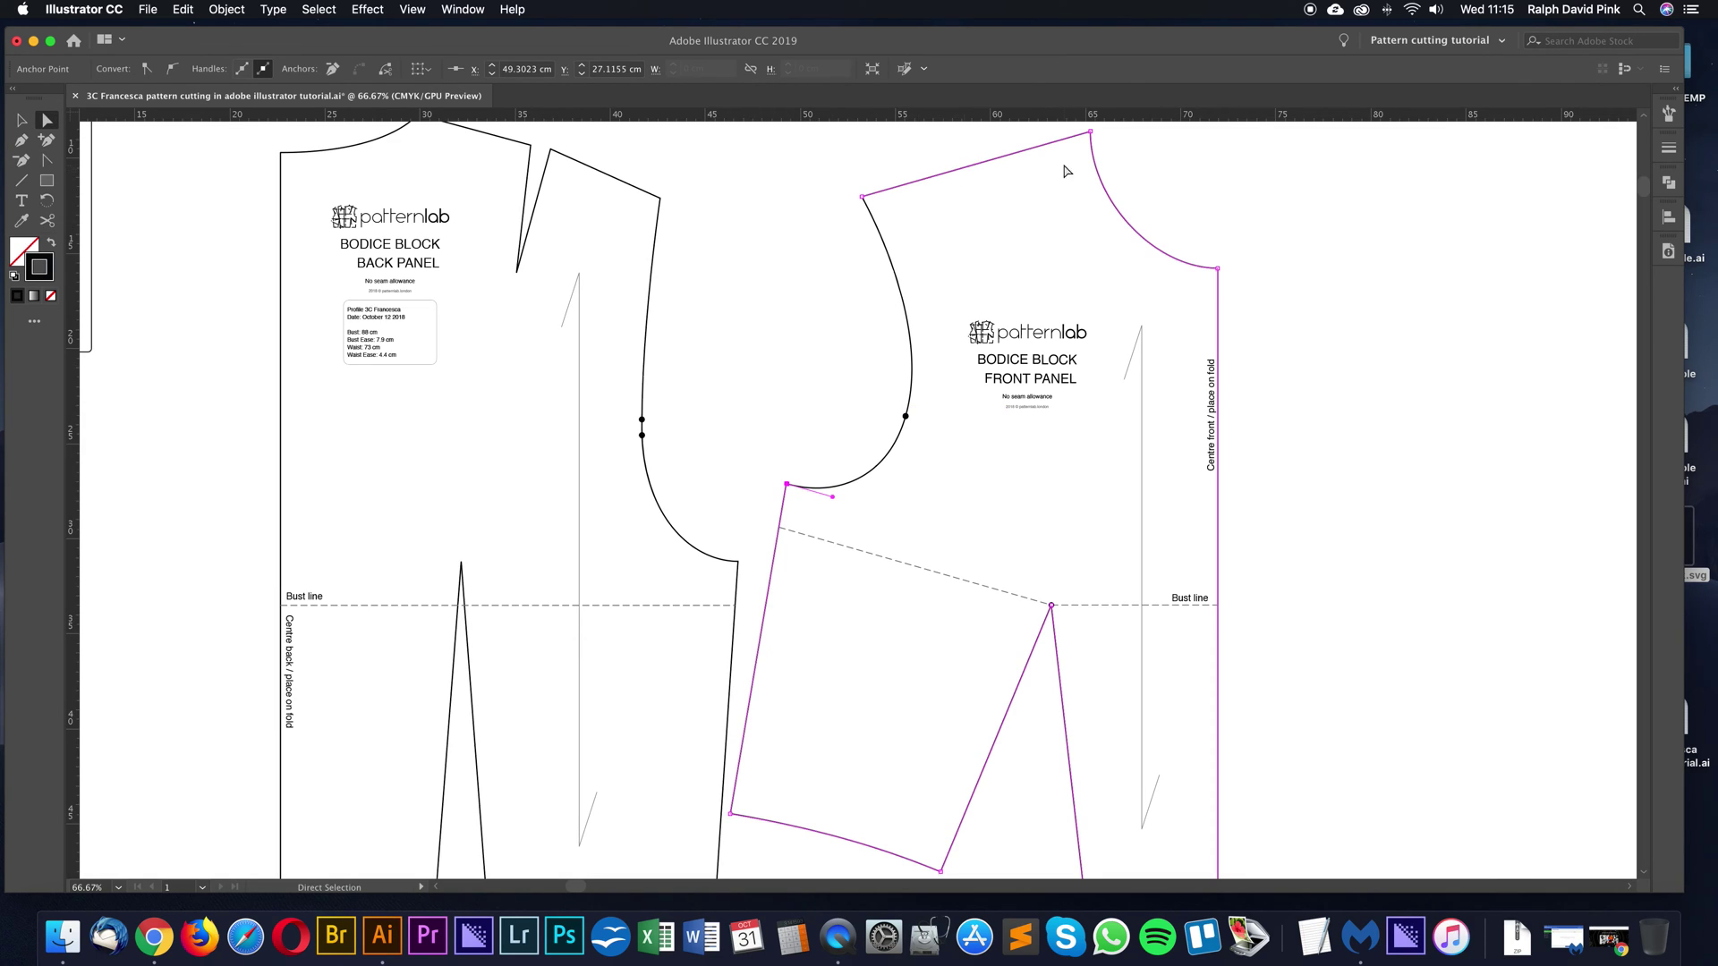
left_click(898, 457)
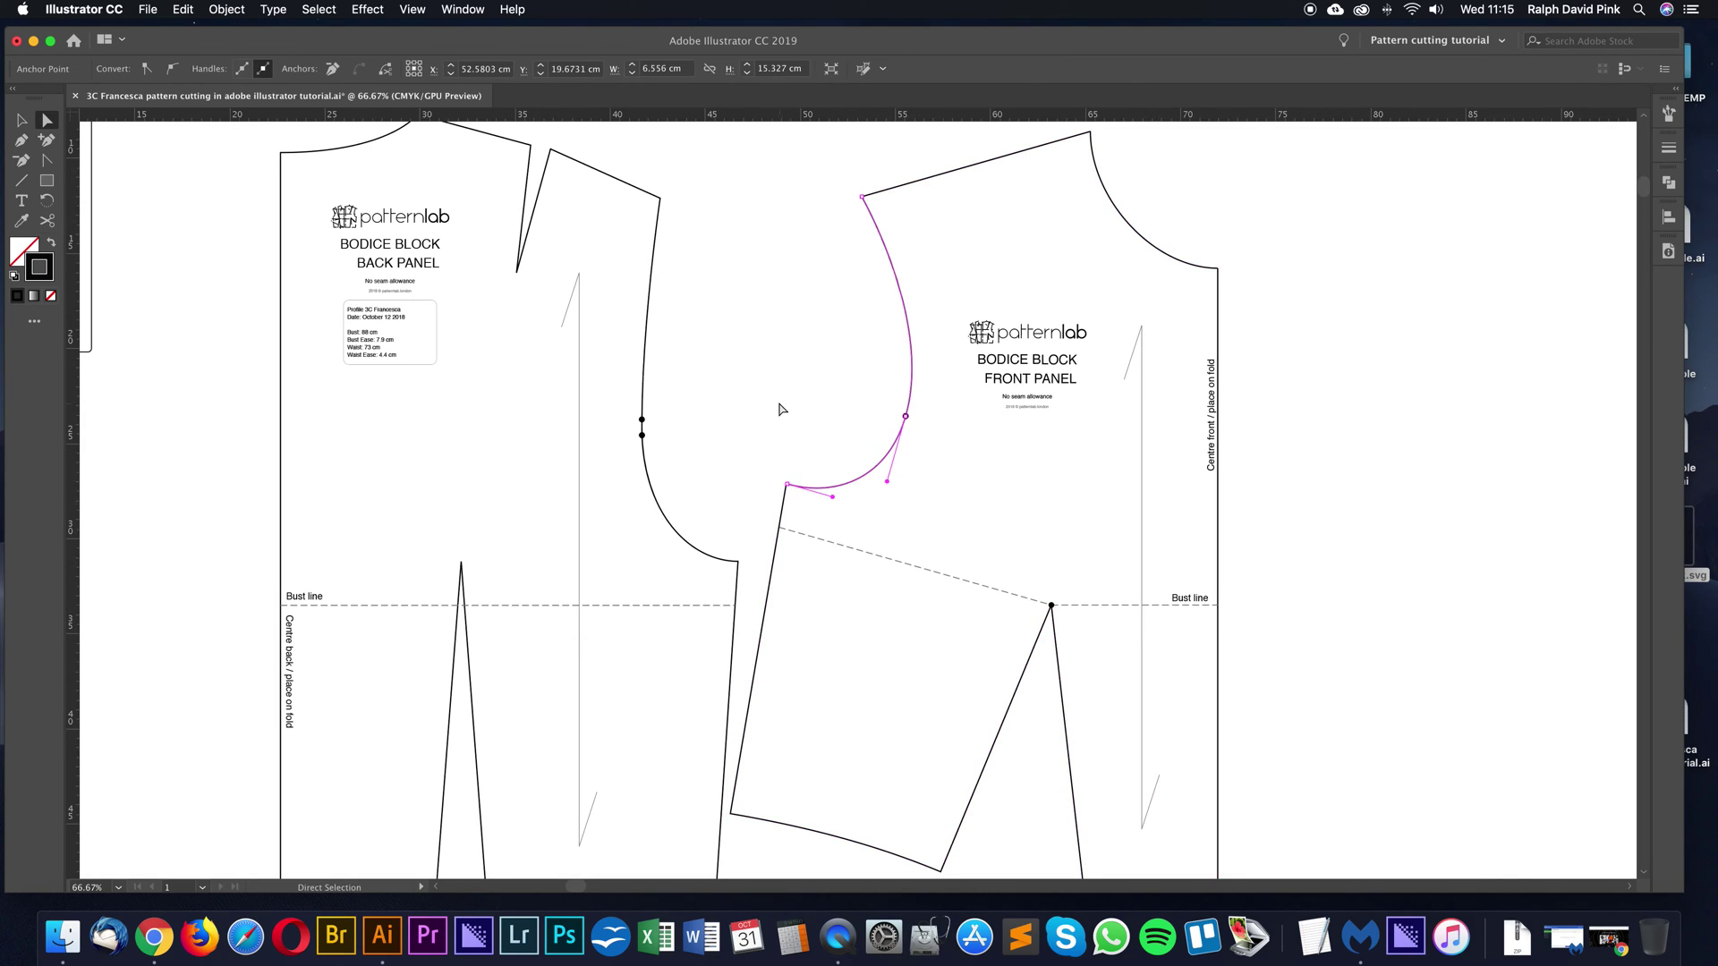
Select the back panel's outline, check its total path length in Document Info's Objects details, and deselect it
left_click(648, 353)
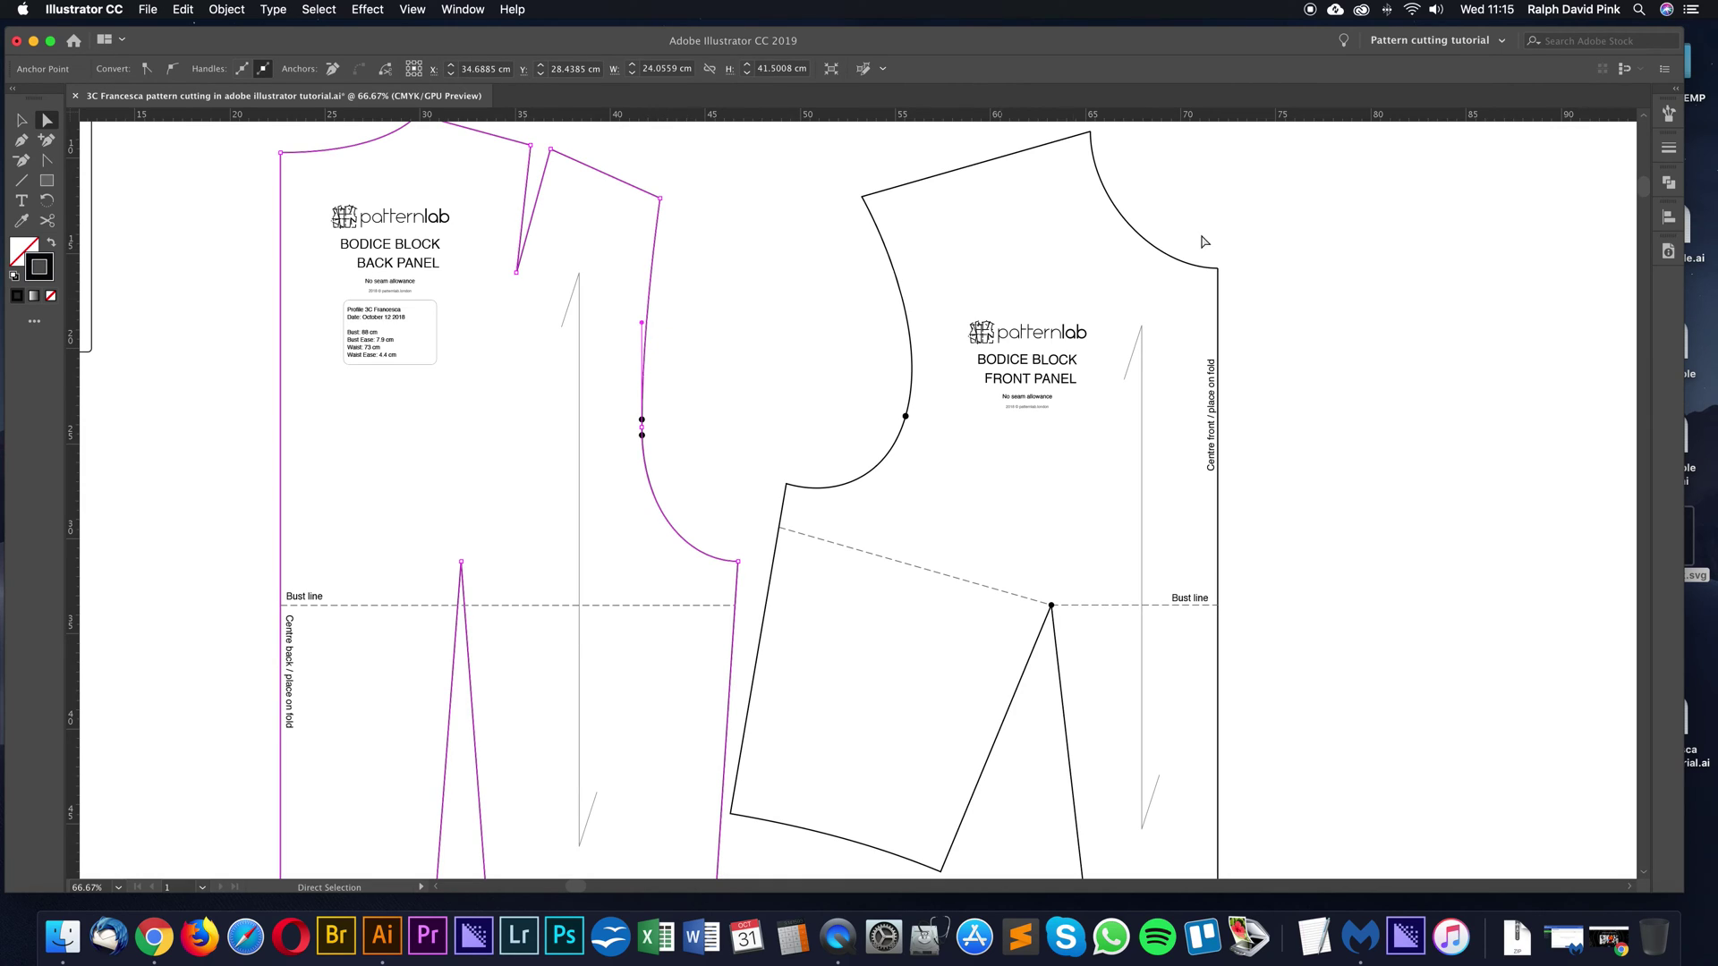
left_click(1668, 253)
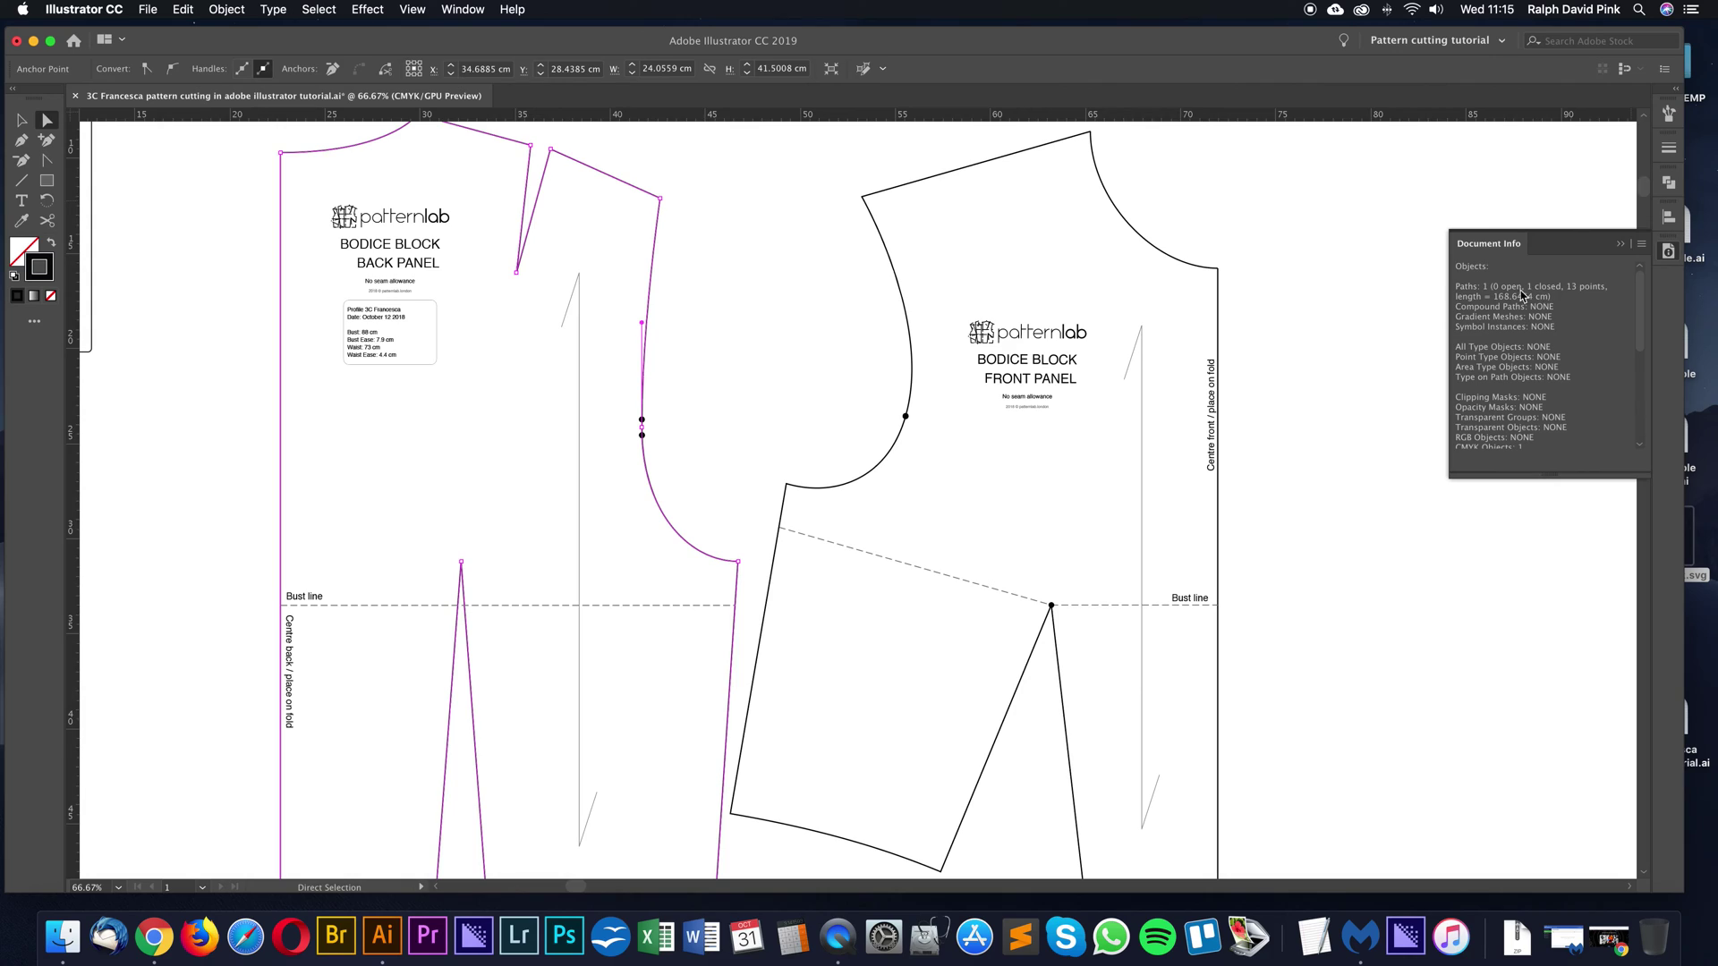
left_click(1642, 253)
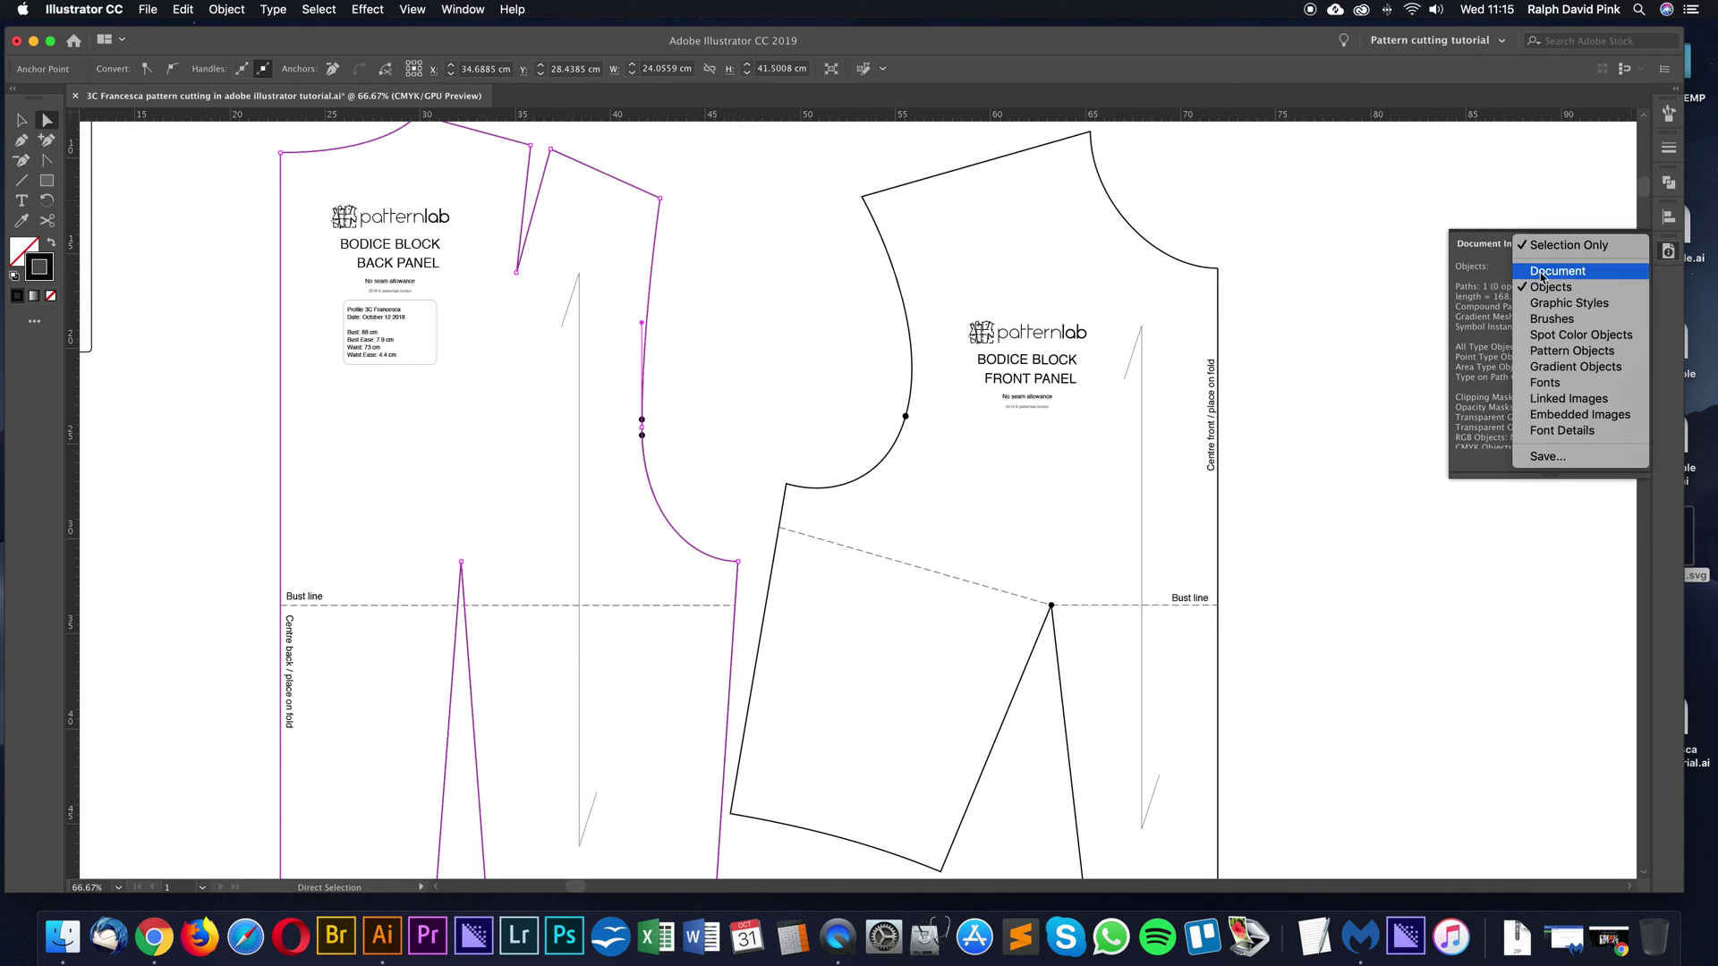
left_click(1532, 288)
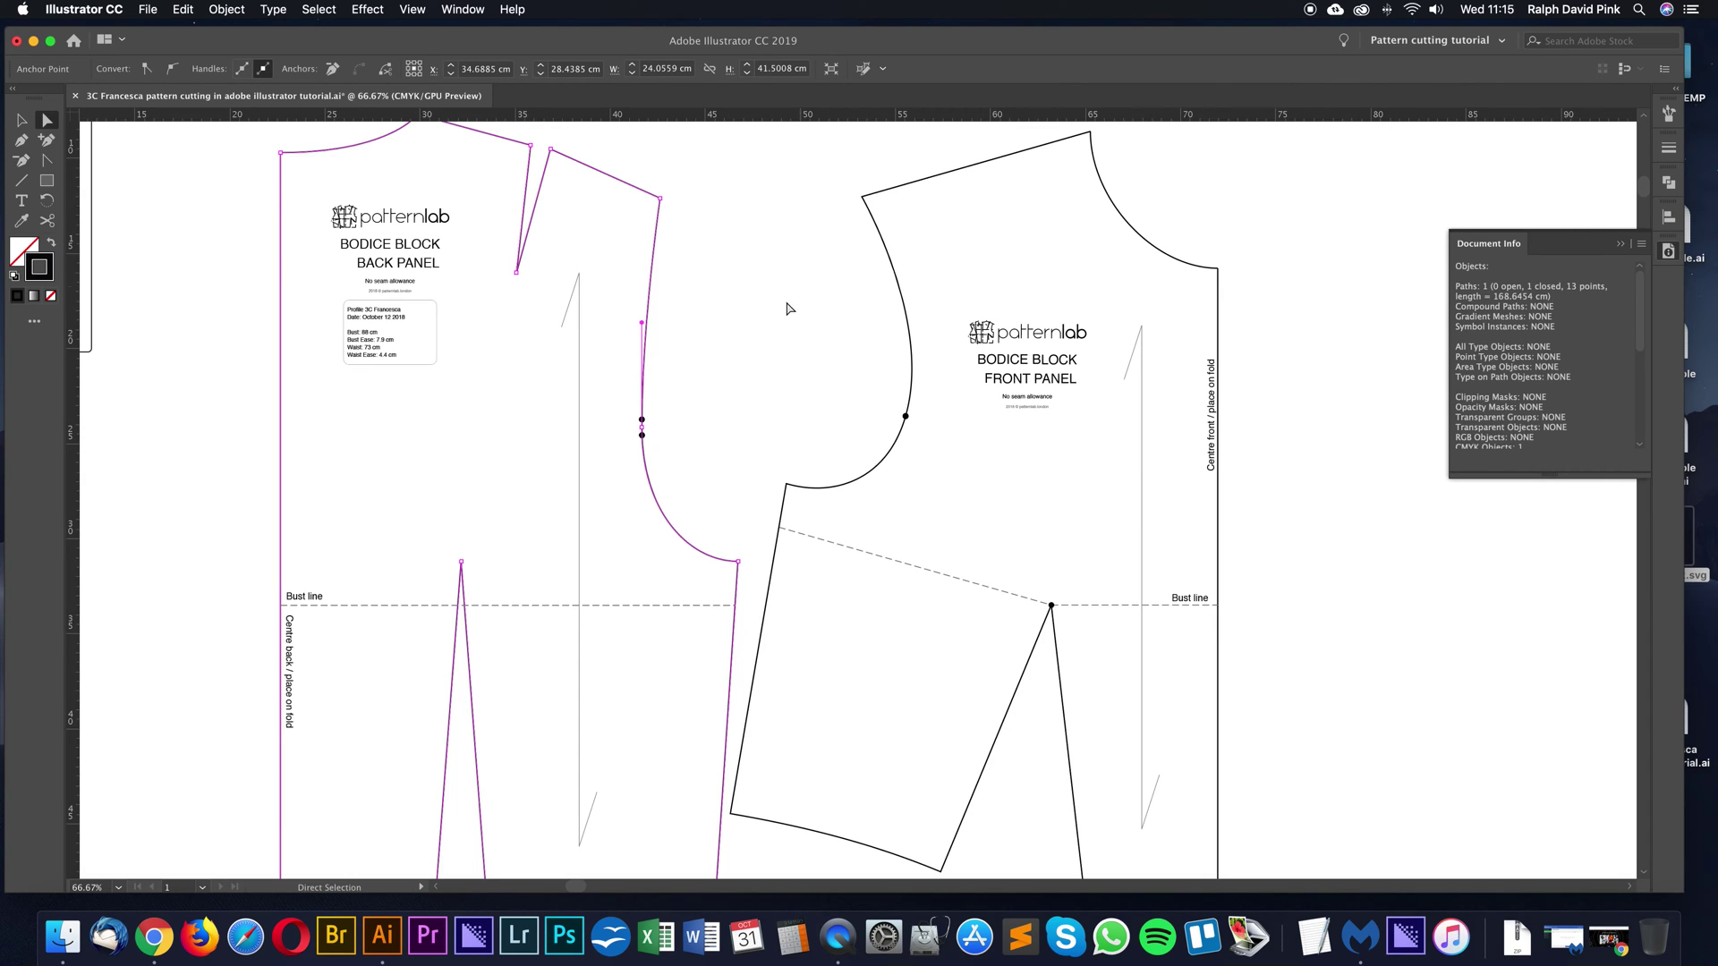
key("super+minus")
left_click_drag(870, 392, 844, 217)
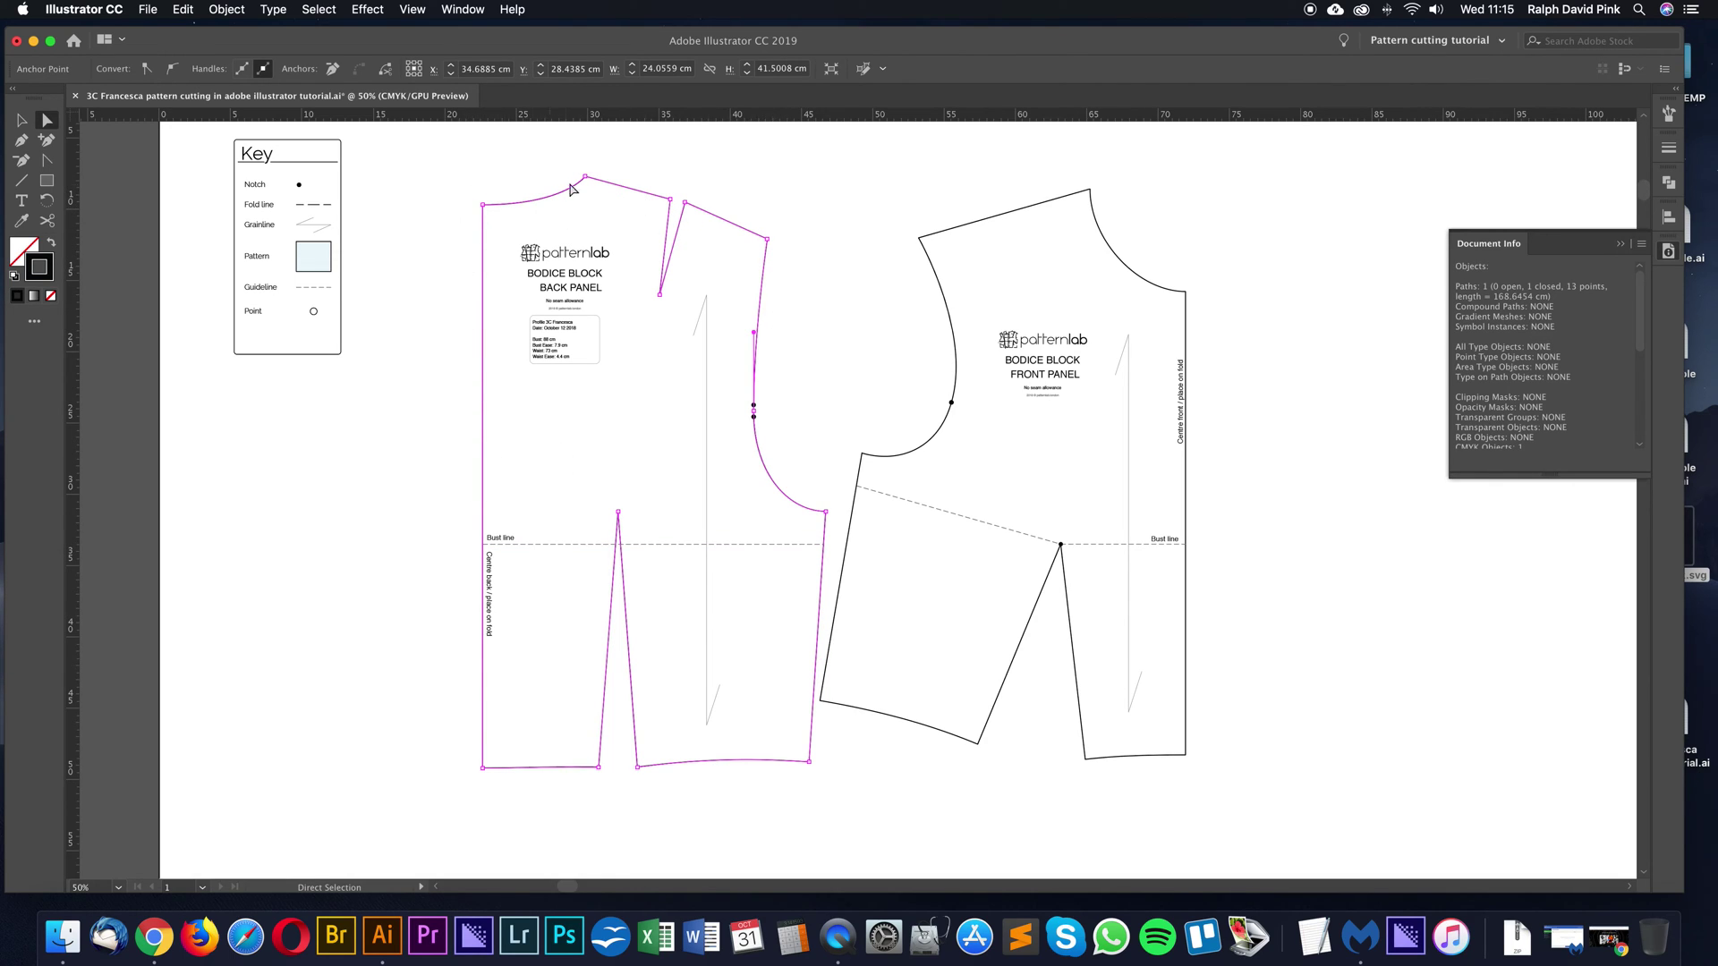
left_click(886, 356)
Measure the length of the separated front armhole curve in Document Info
key("super+equal")
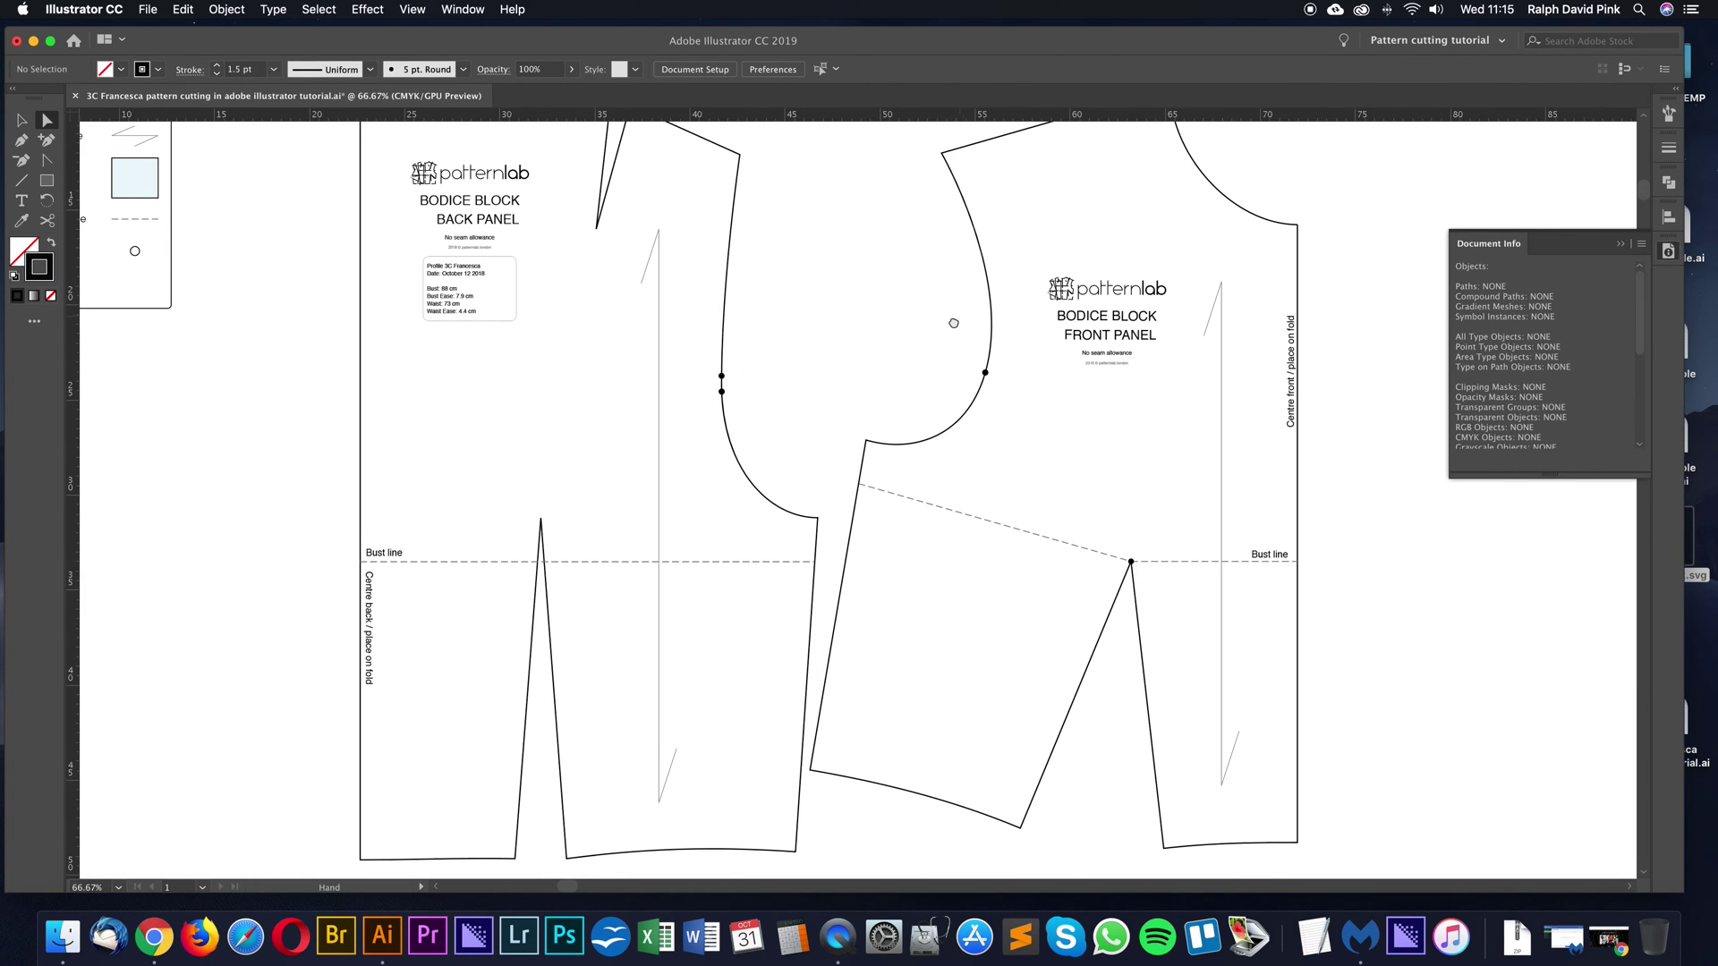
left_click_drag(954, 323, 861, 378)
left_click(884, 333)
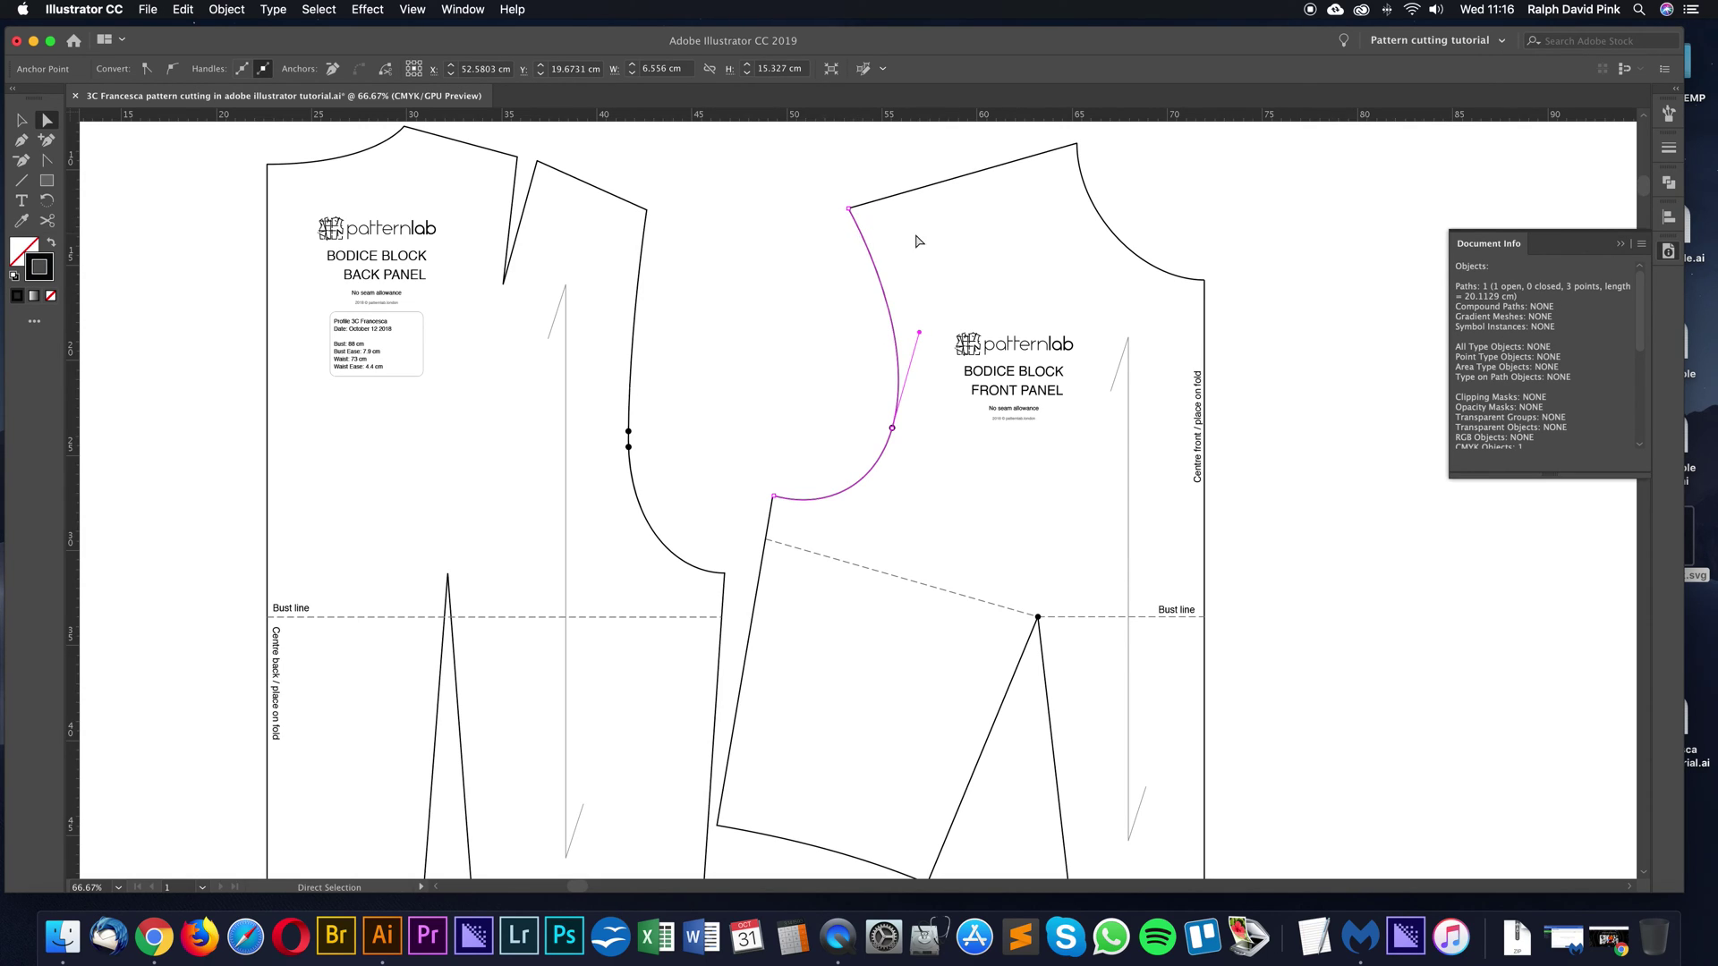
Select the rest of the front panel's outline at the neckline and check its path length
left_click(943, 236)
left_click(1101, 219)
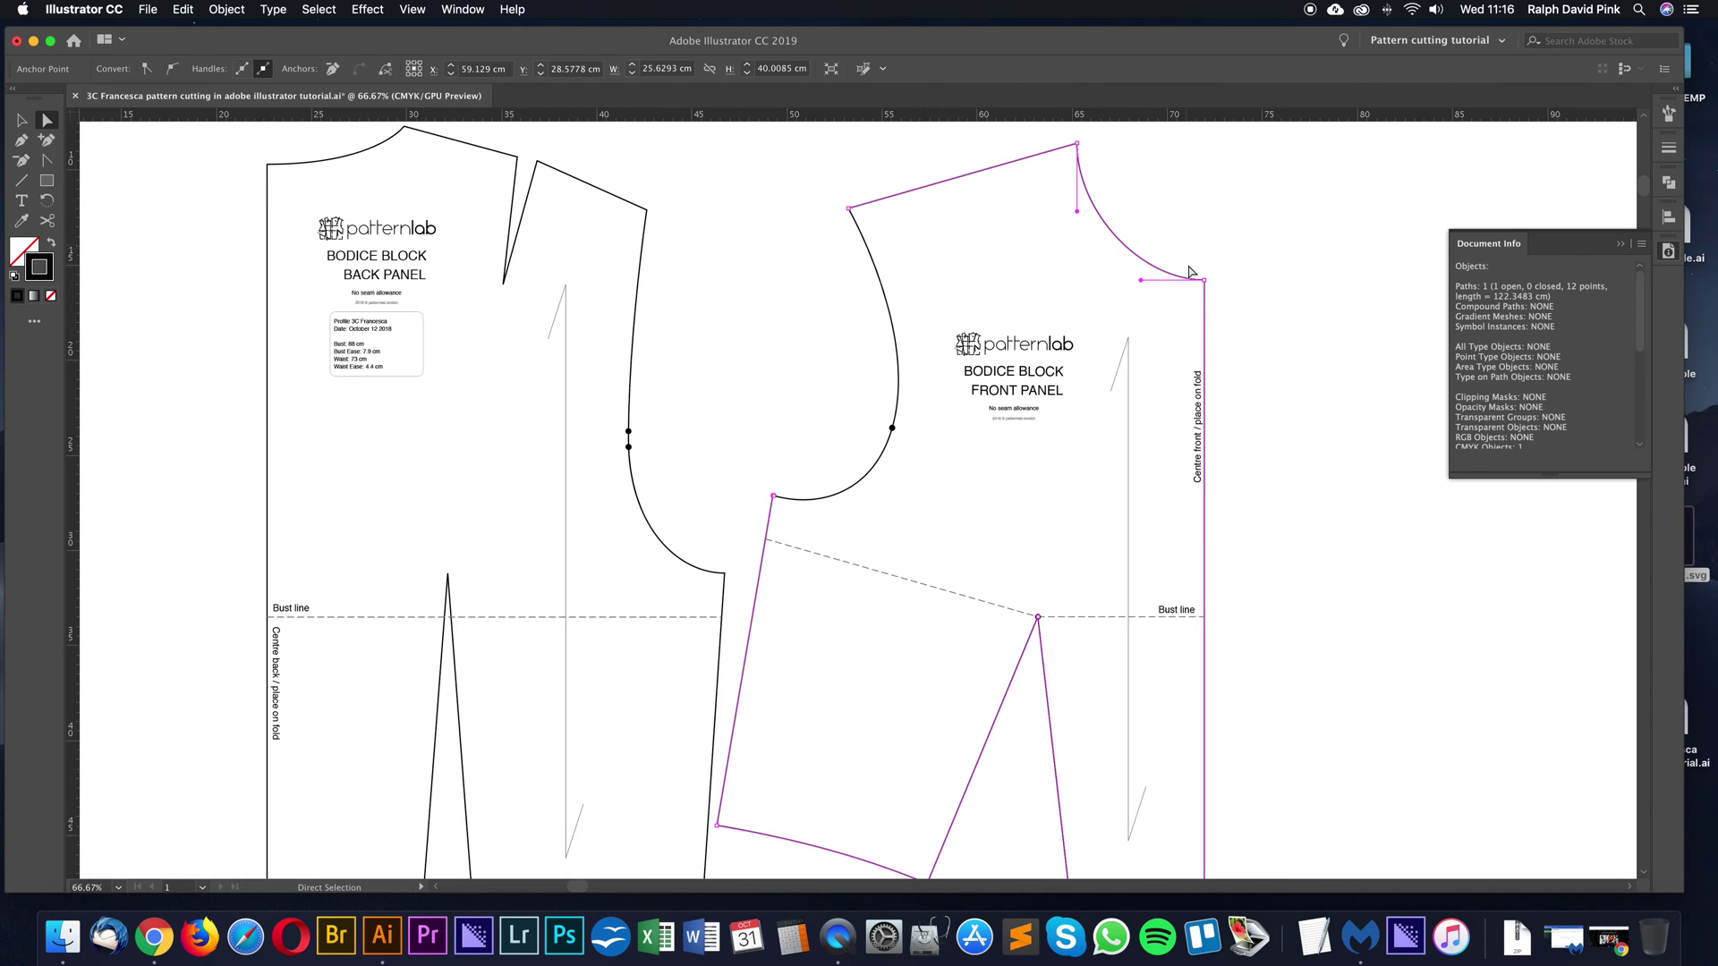
left_click_drag(1292, 370, 1255, 346)
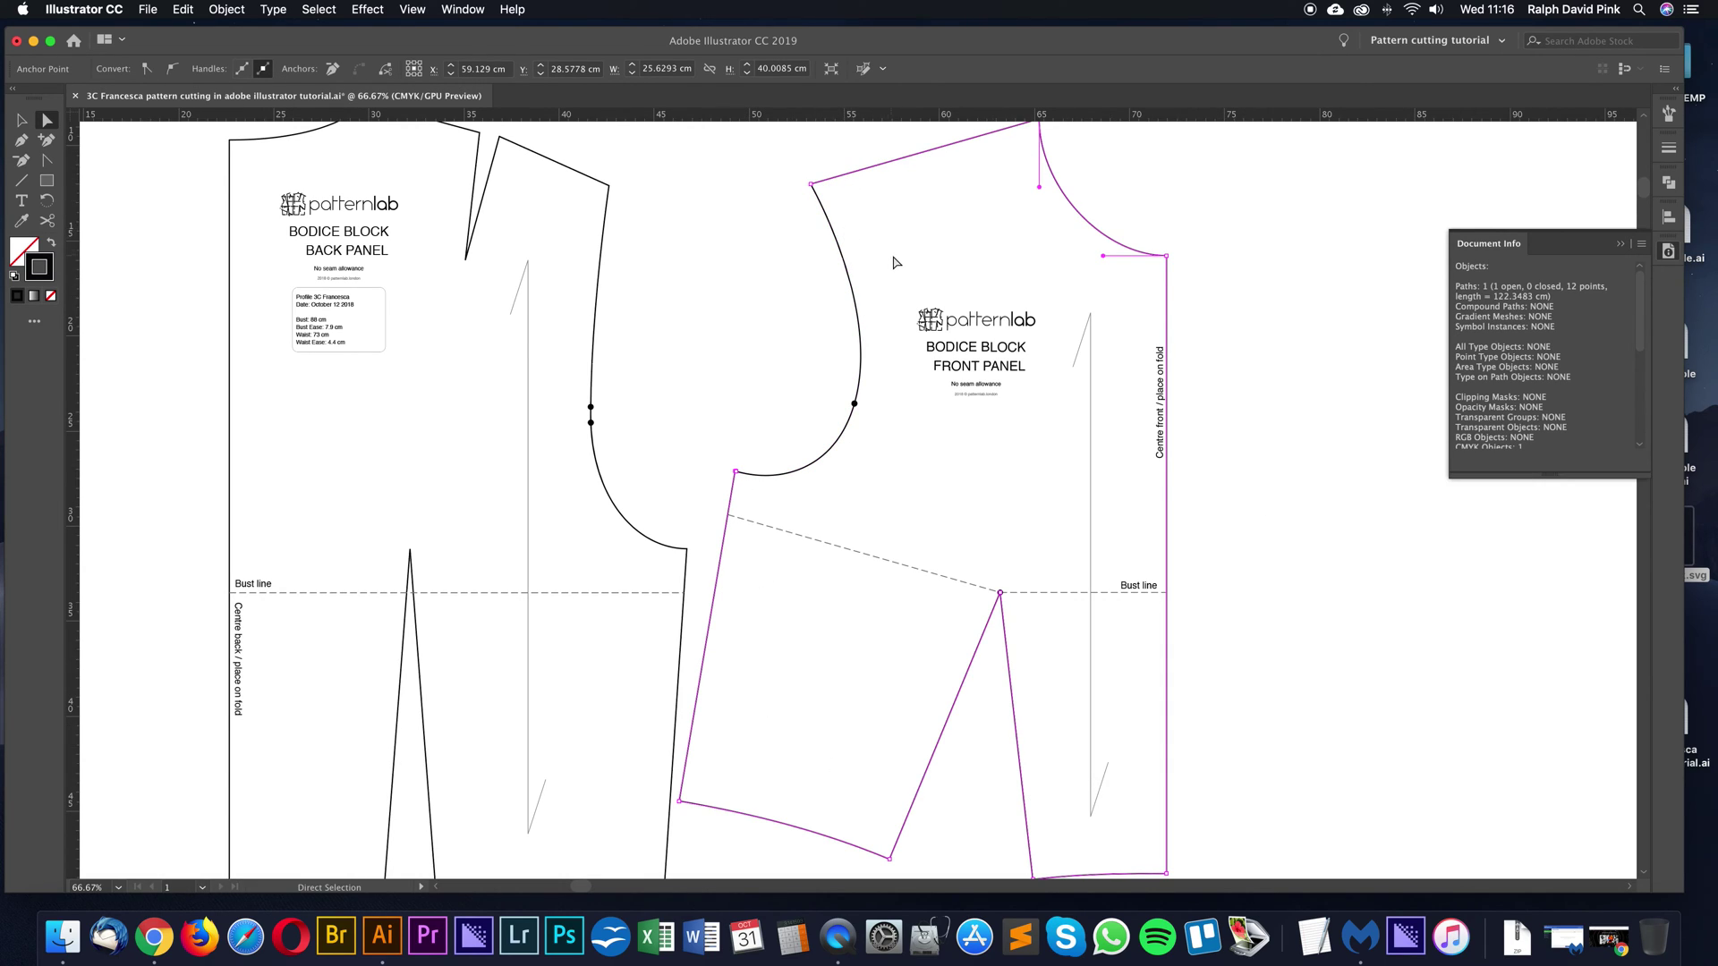
scroll(975, 233, "up", 3)
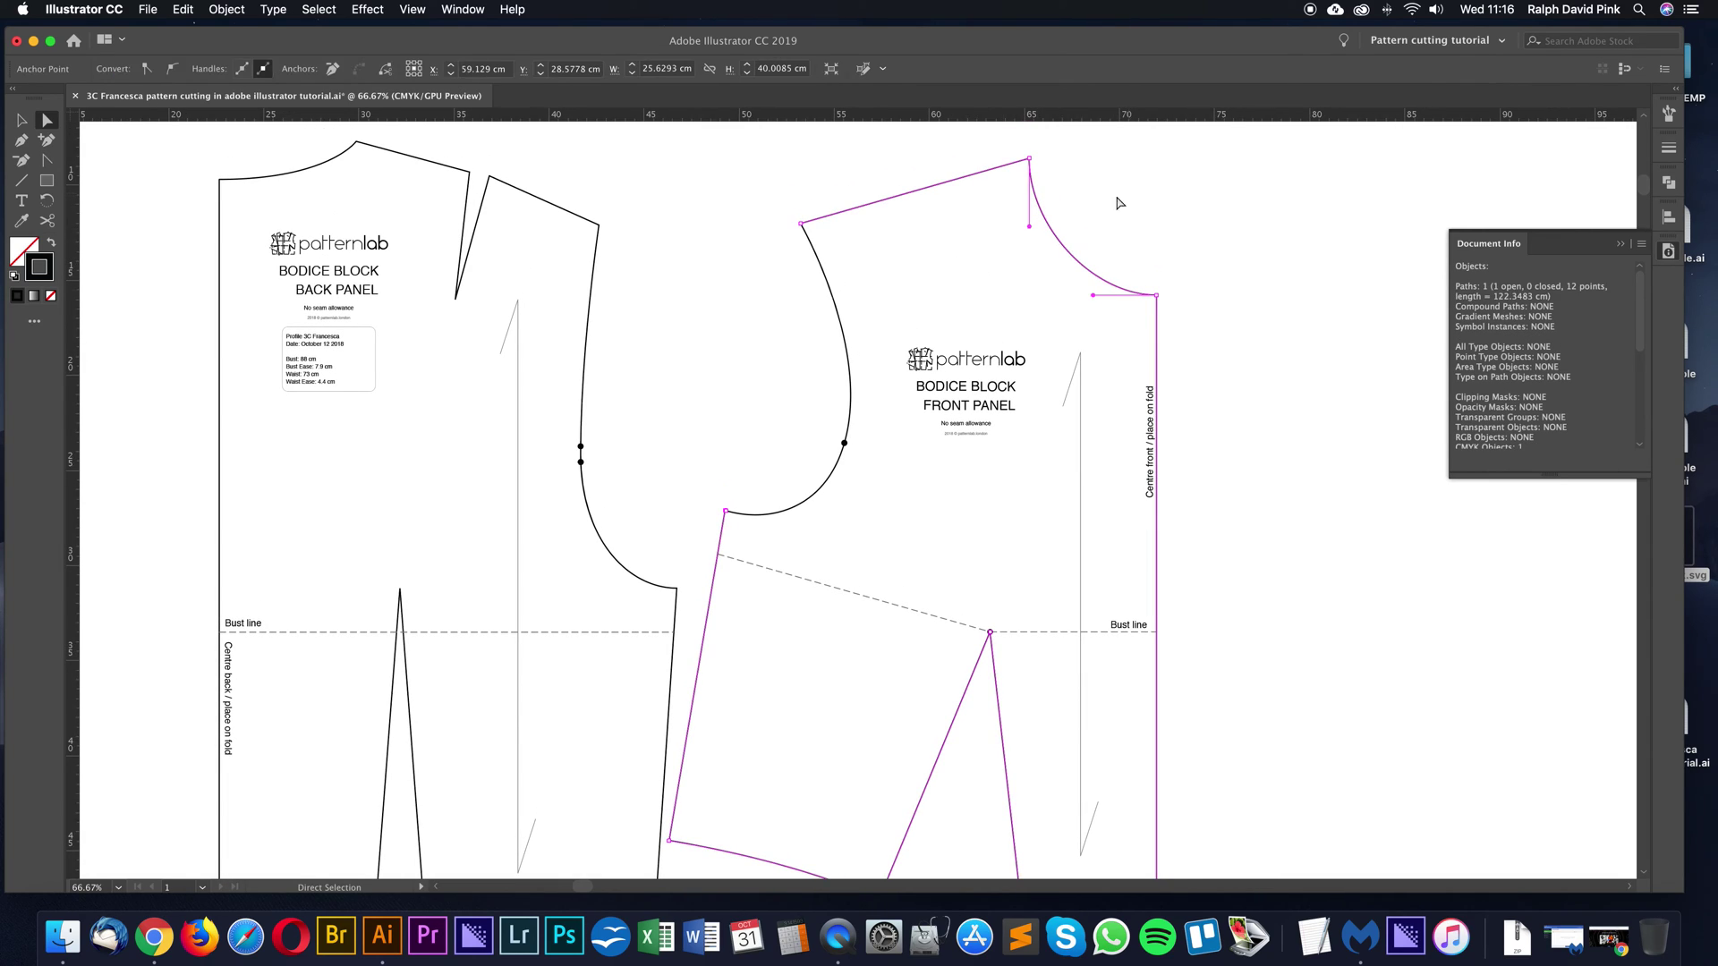
Cut the front outline with Scissors at the neckline's shoulder and centre front ends and measure the separated neckline curve
left_click(47, 220)
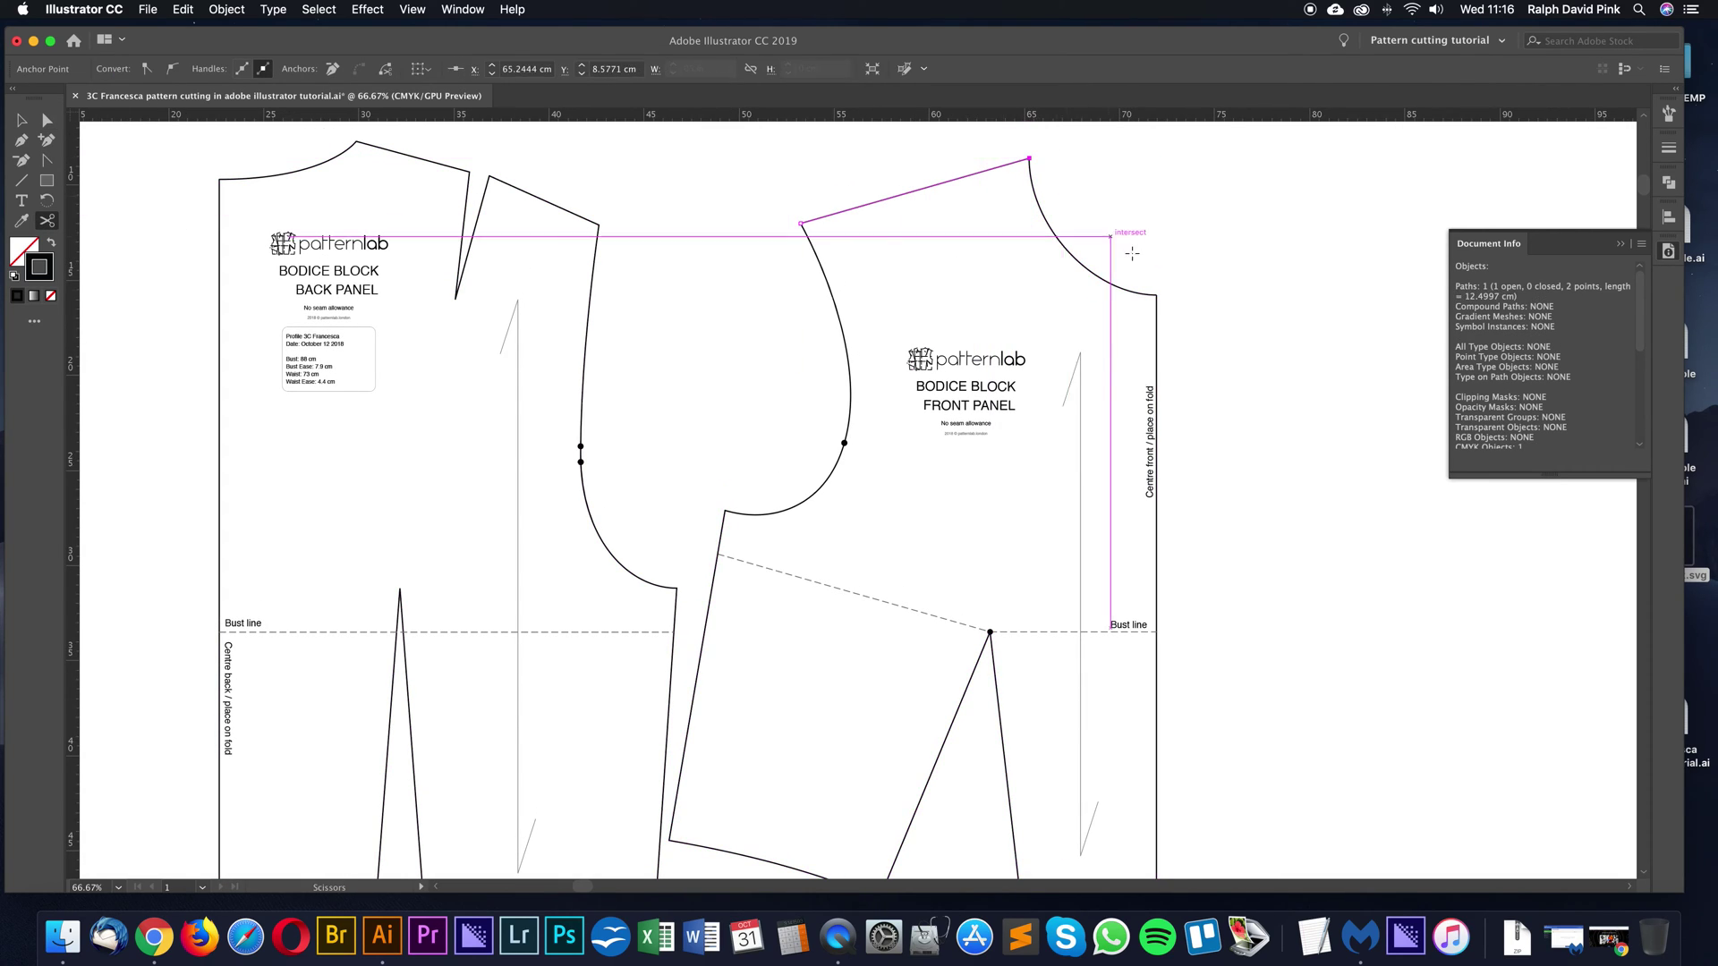
left_click(1156, 295)
left_click(1156, 296)
left_click(47, 120)
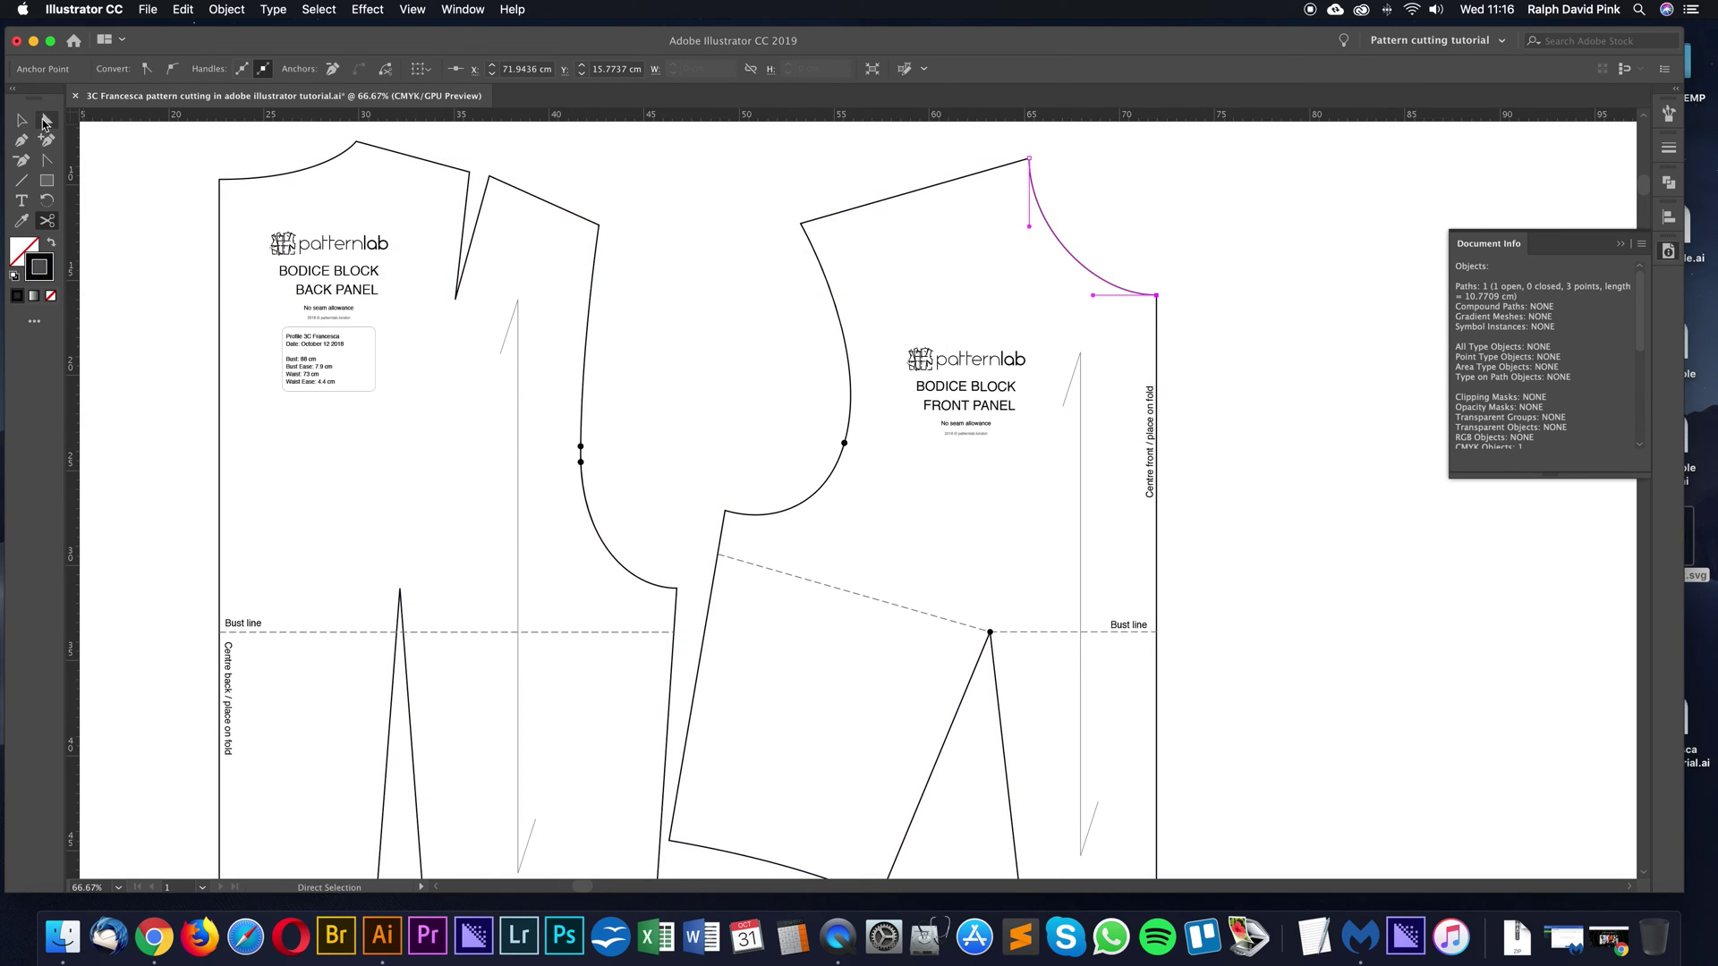
left_click(1135, 286)
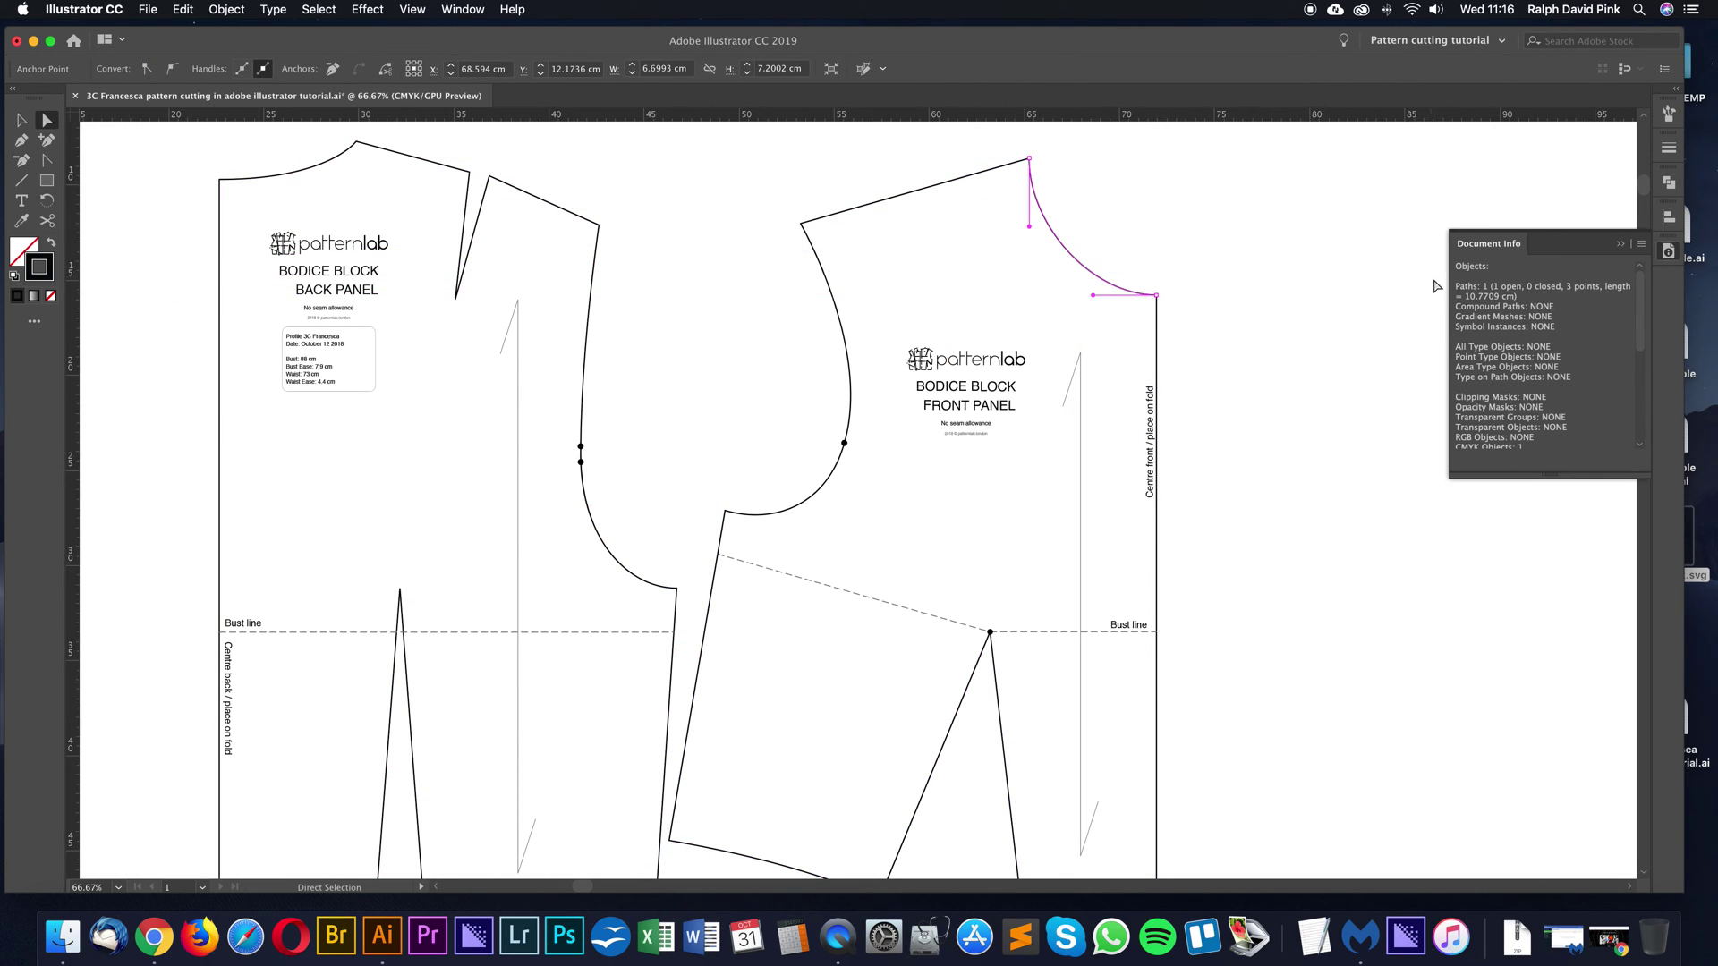
Select the separated shoulder line of the front panel to check its path length, and deselect it
left_click(1160, 228)
left_click_drag(844, 442, 900, 460)
left_click(940, 214)
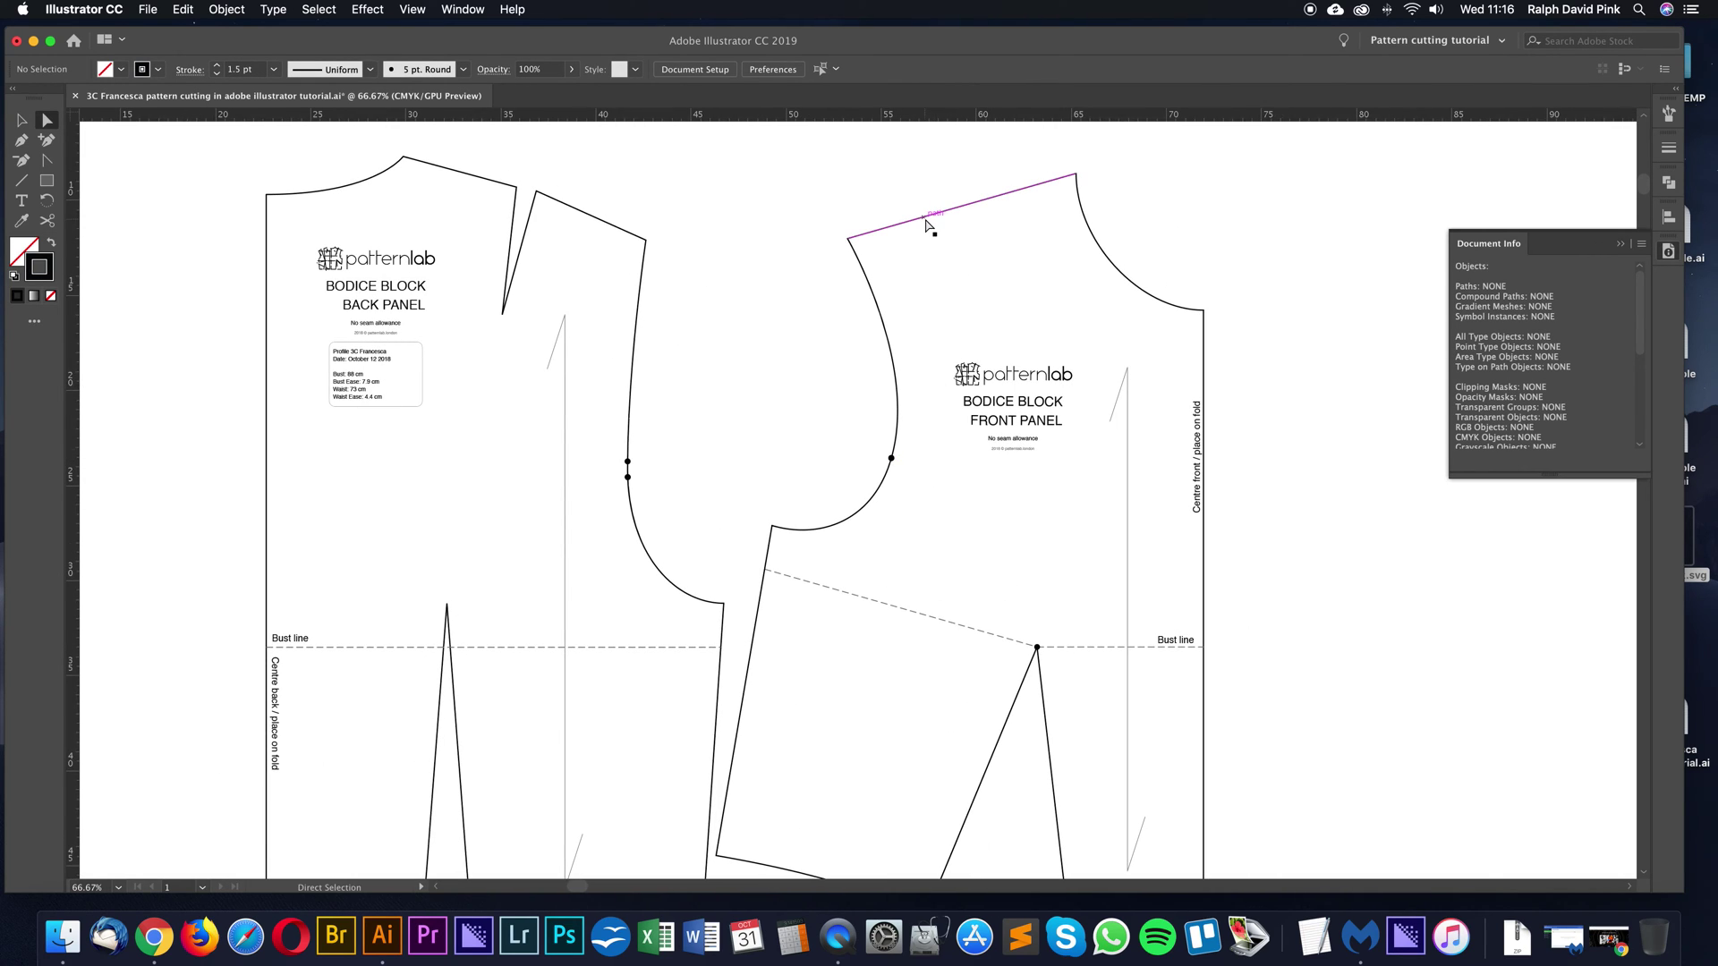
left_click(940, 167)
left_click(951, 209)
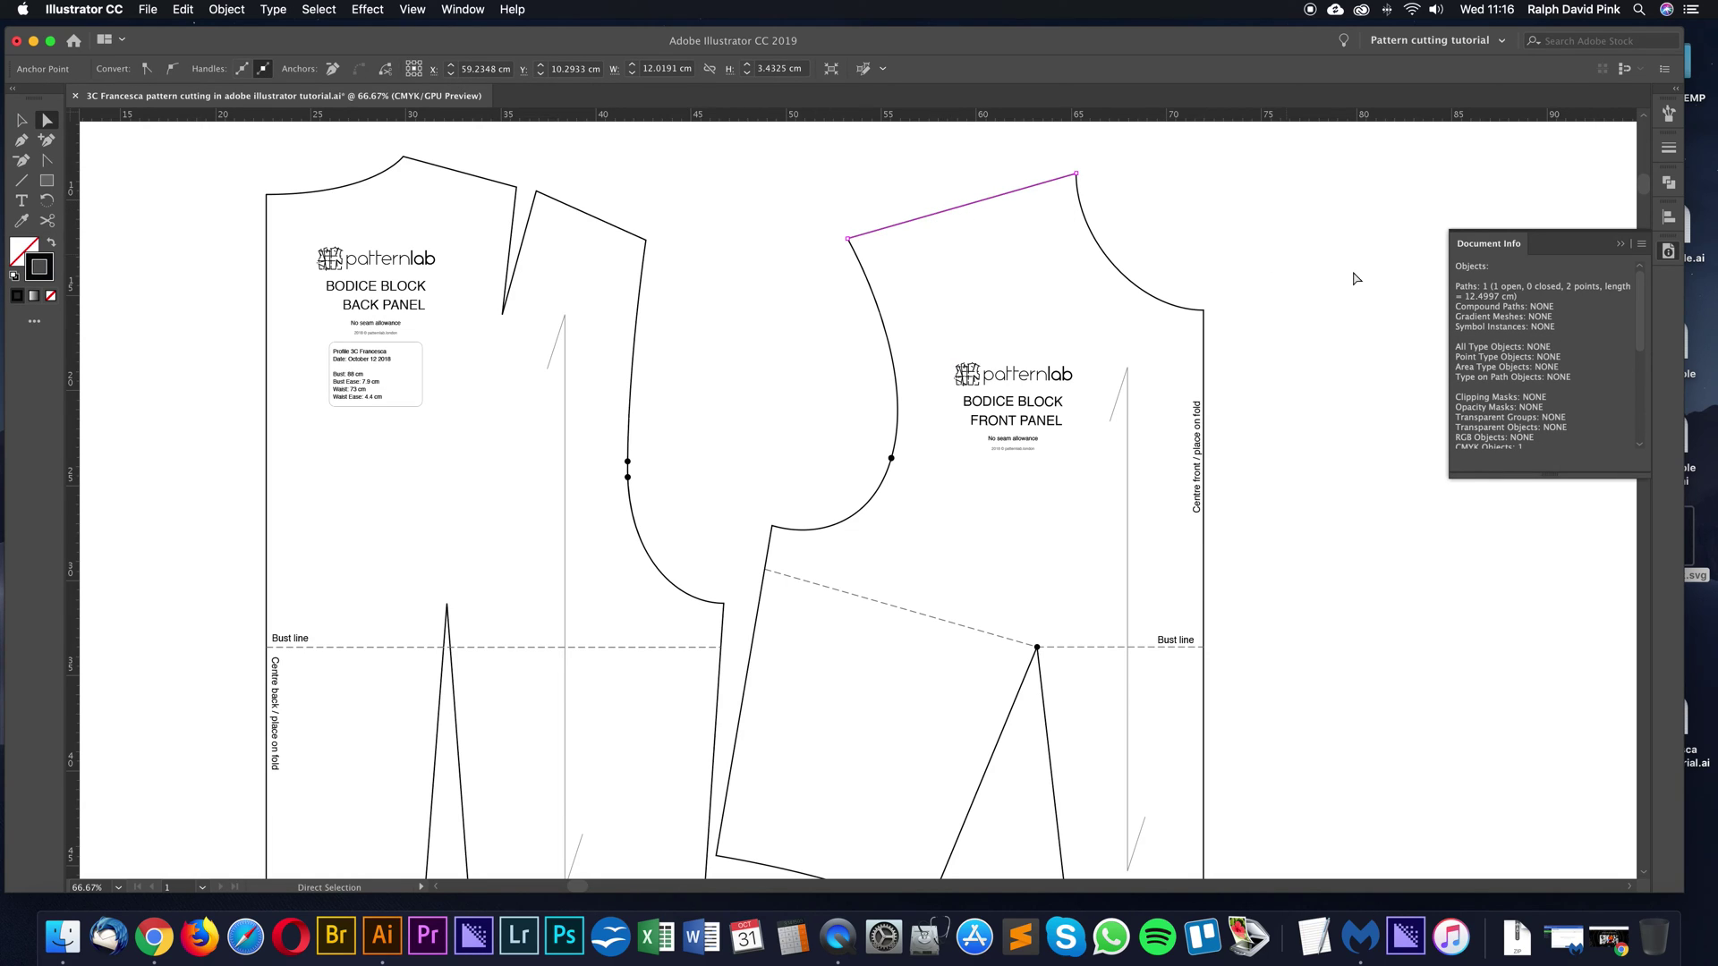
left_click(1163, 215)
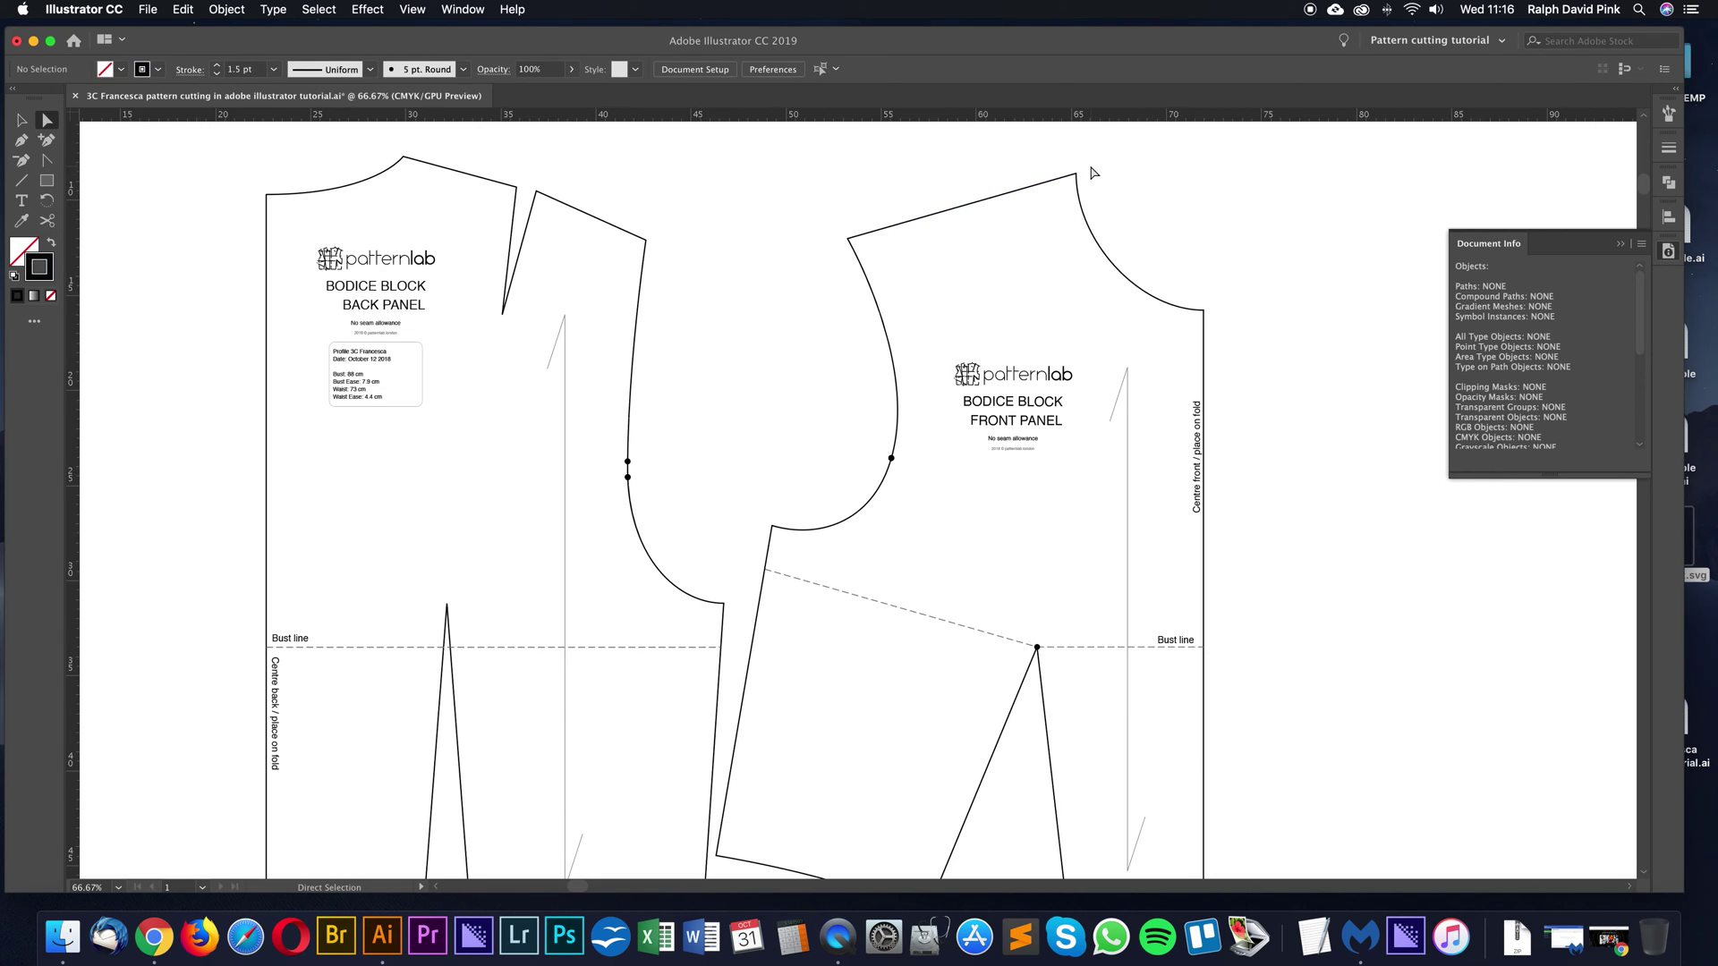
Select the front panel's armhole, shoulder, neckline and remaining outline in turn to inspect them as separate paths
mouse_move(1062, 270)
left_mouse_down()
mouse_move(1004, 212)
mouse_move(1040, 293)
left_mouse_up()
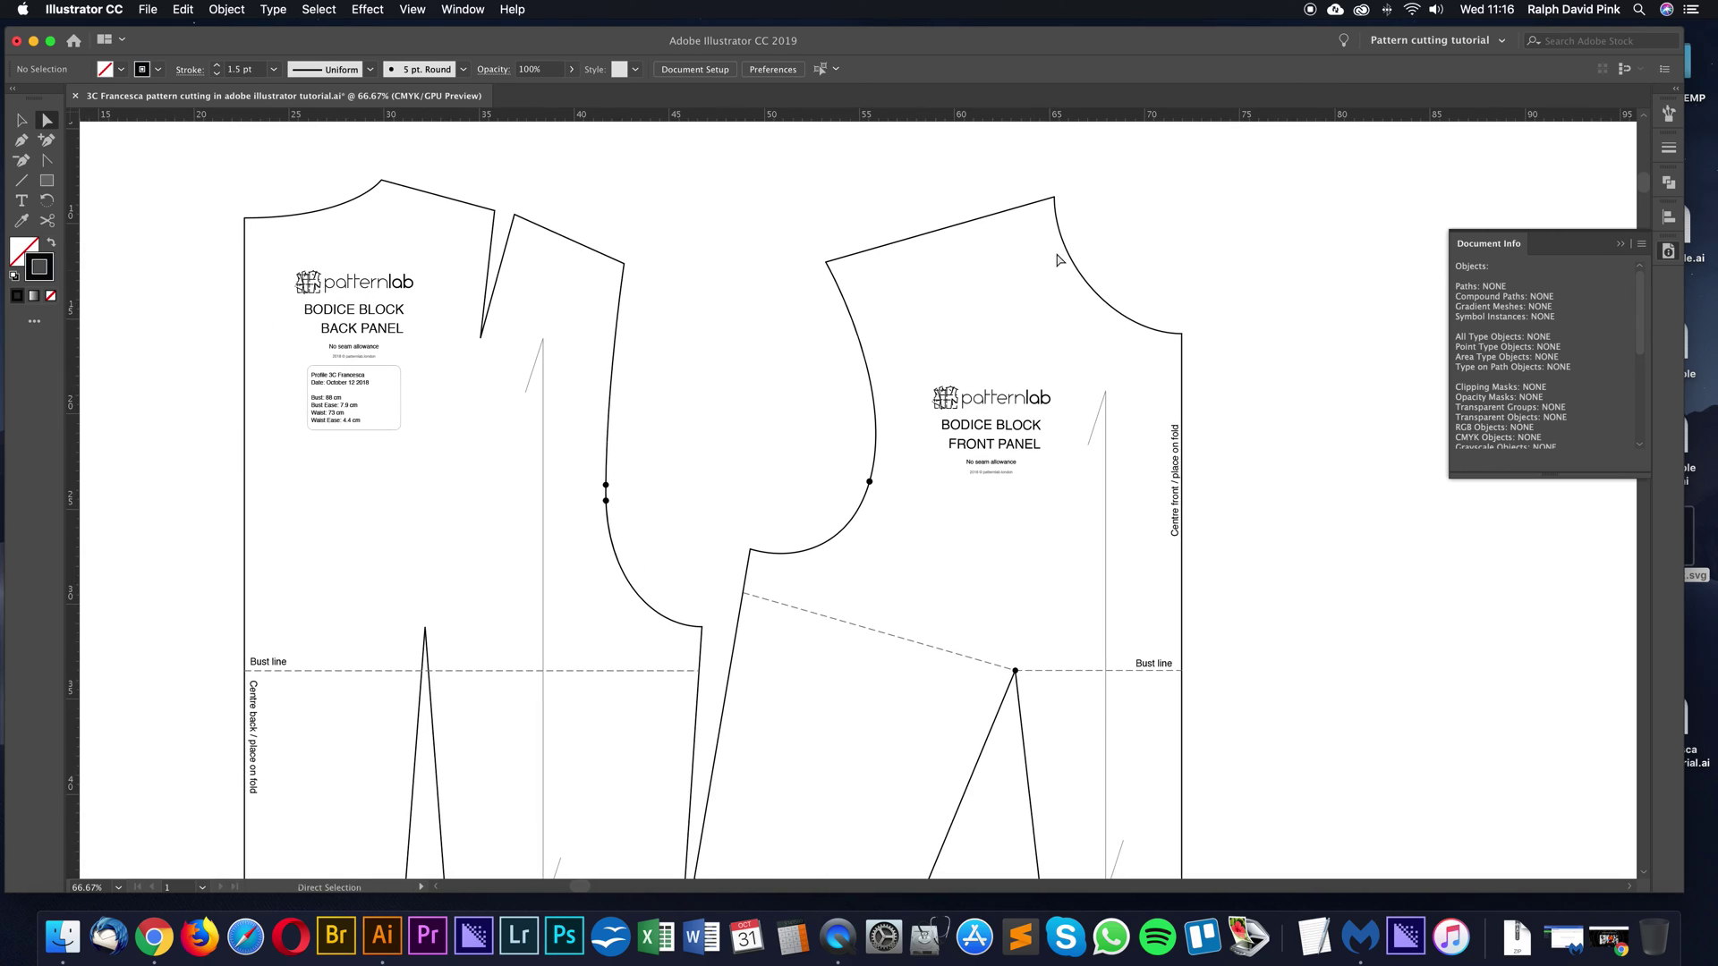
left_click(958, 225)
left_click(1108, 268)
left_click(1182, 340)
left_click(1161, 332)
left_click(554, 233)
left_click_drag(690, 421, 648, 442)
left_click(809, 332)
left_click(880, 257)
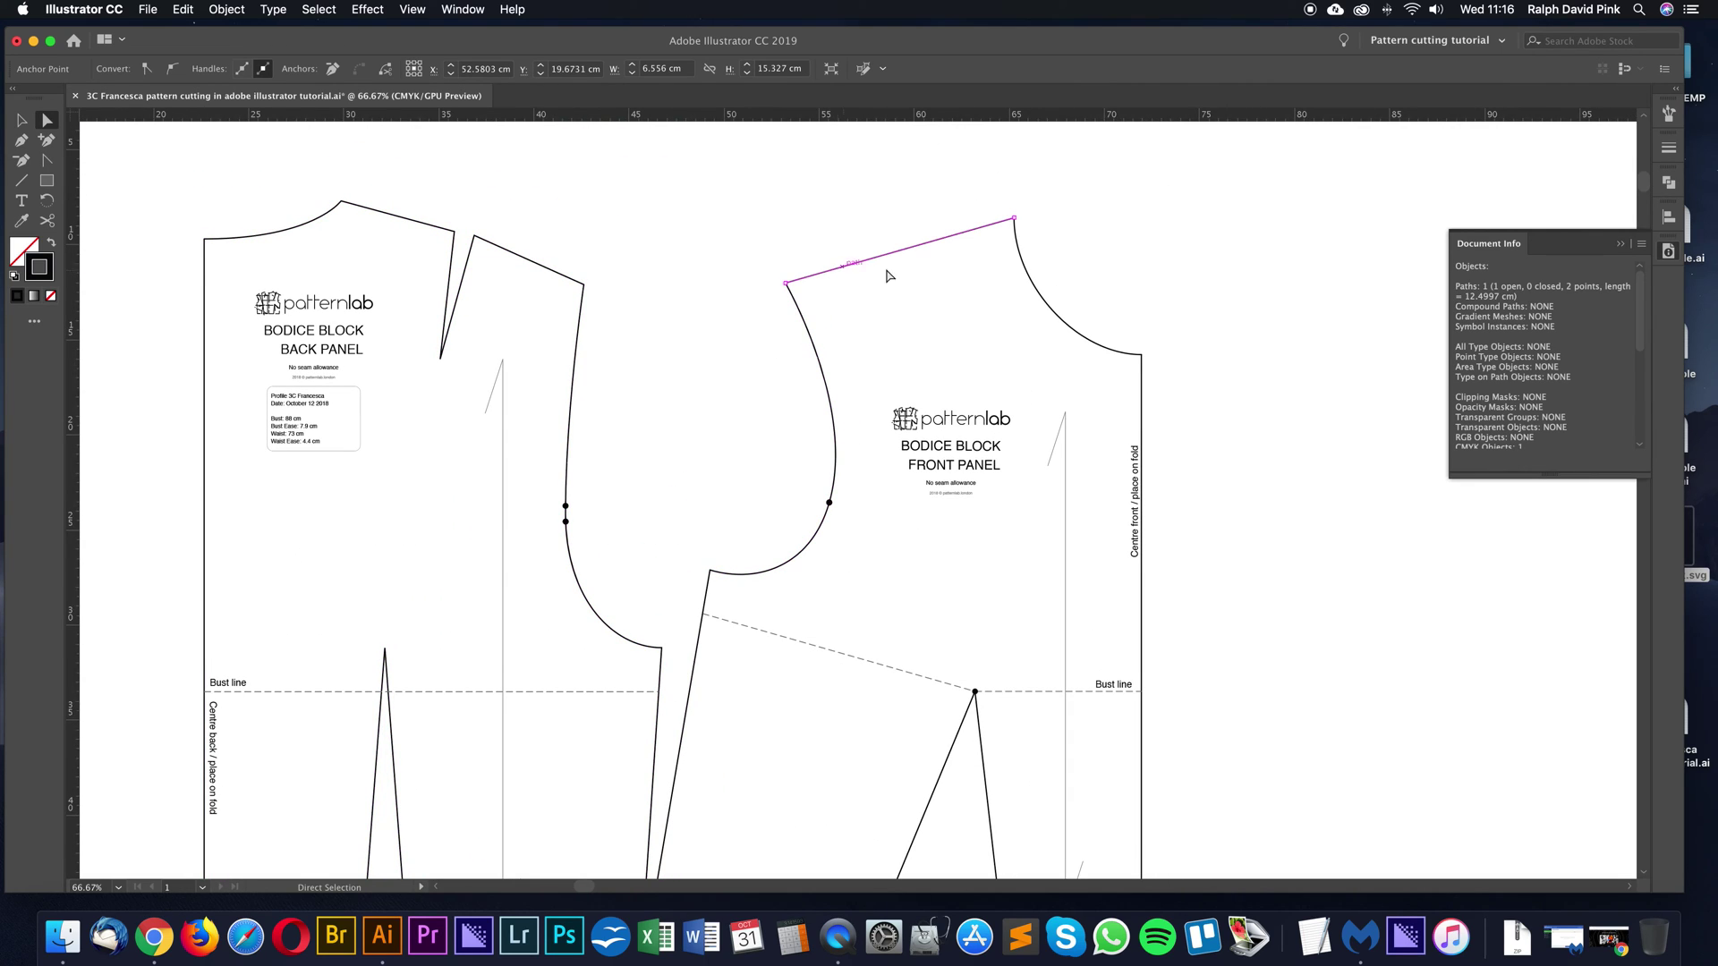
left_click(1031, 283)
left_click(1141, 389)
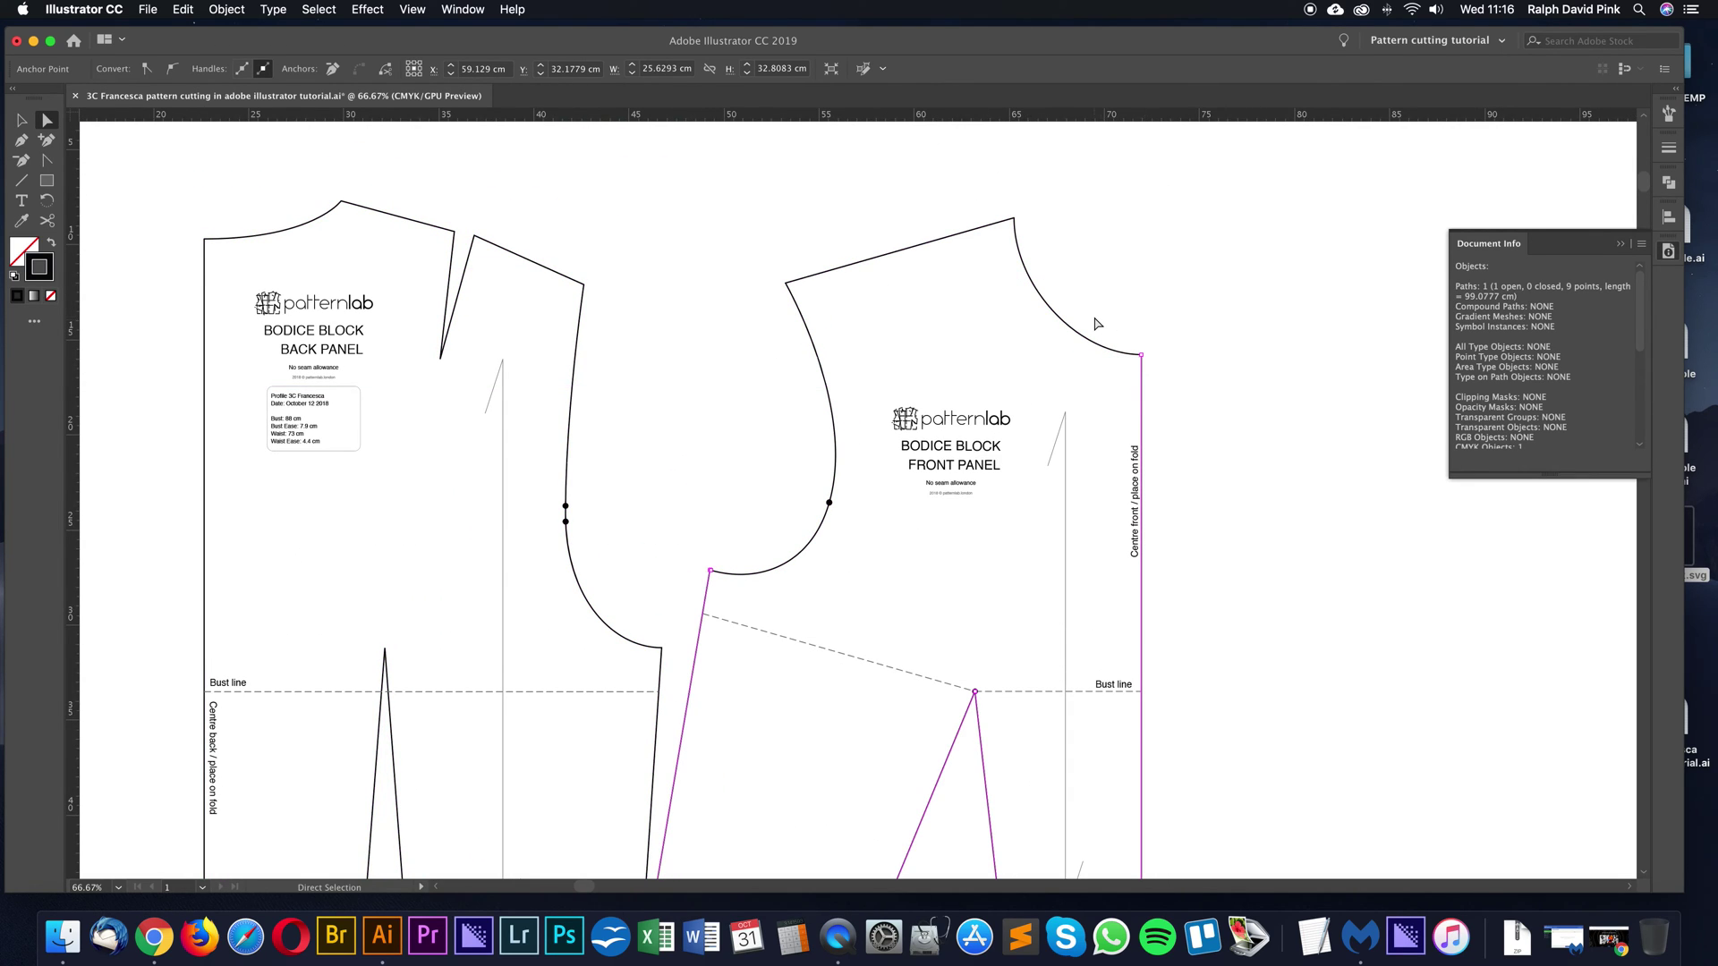
Try moving the front neckline and shoulder segments away from the panel, undo the moves and deselect
key("super+plus")
left_click_drag(875, 216, 1157, 667)
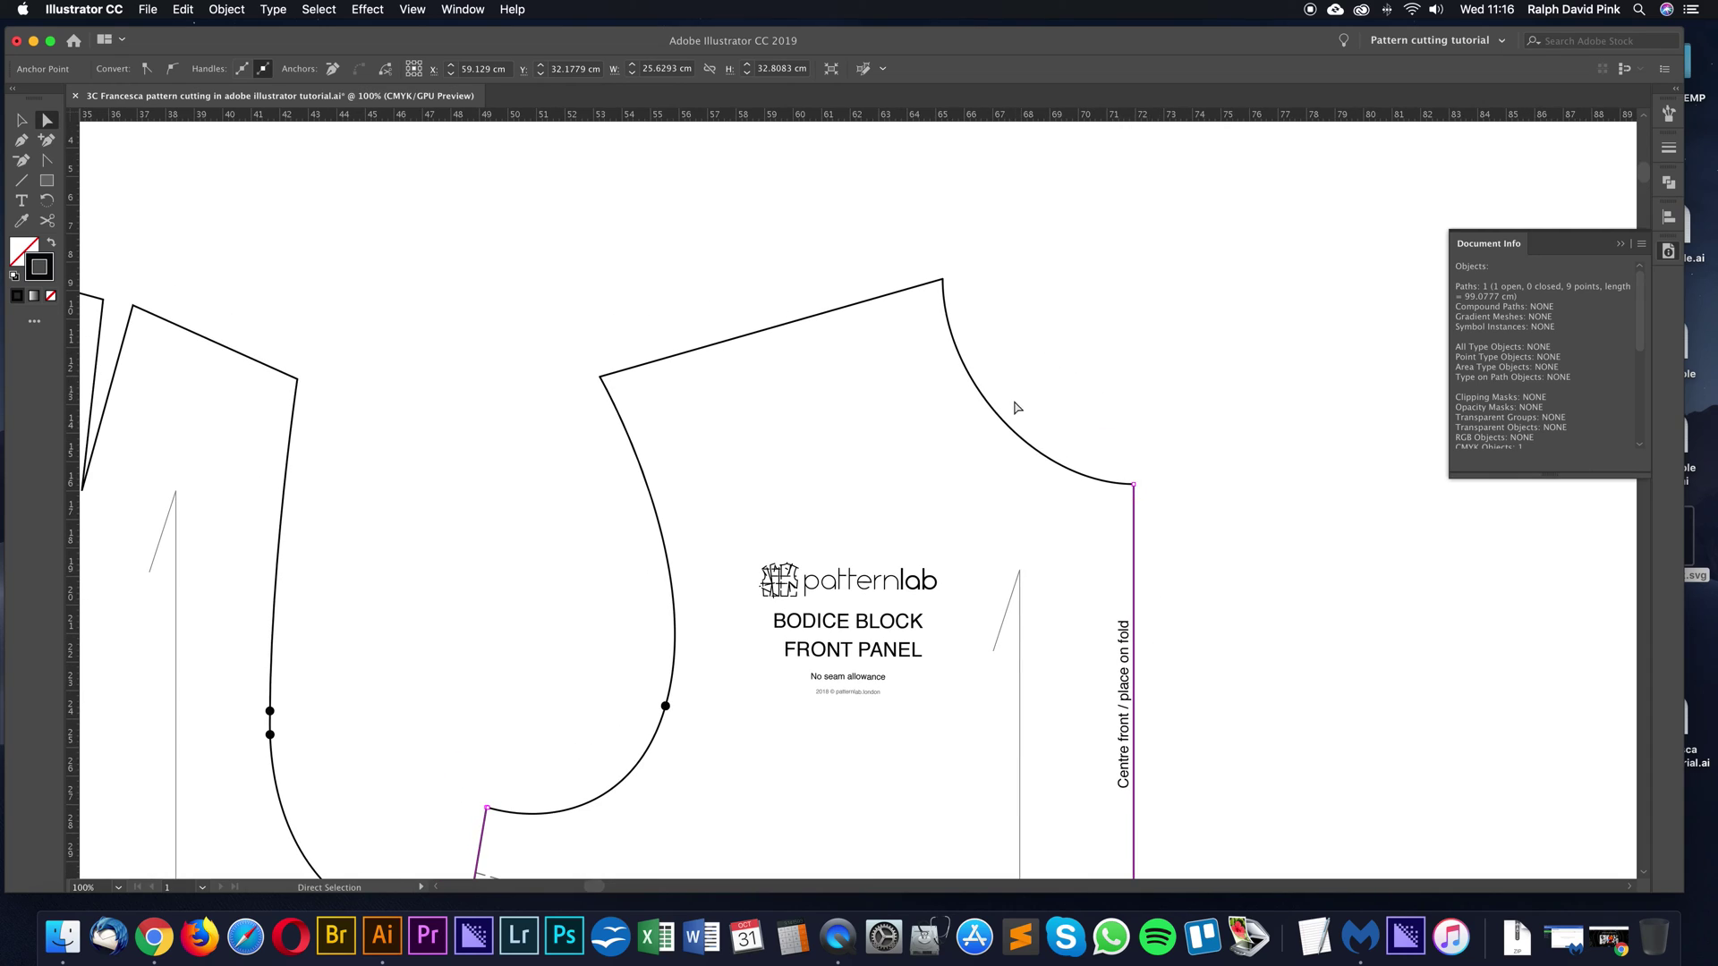
left_click_drag(993, 411, 1095, 363)
key("super+z")
left_click_drag(879, 296, 875, 215)
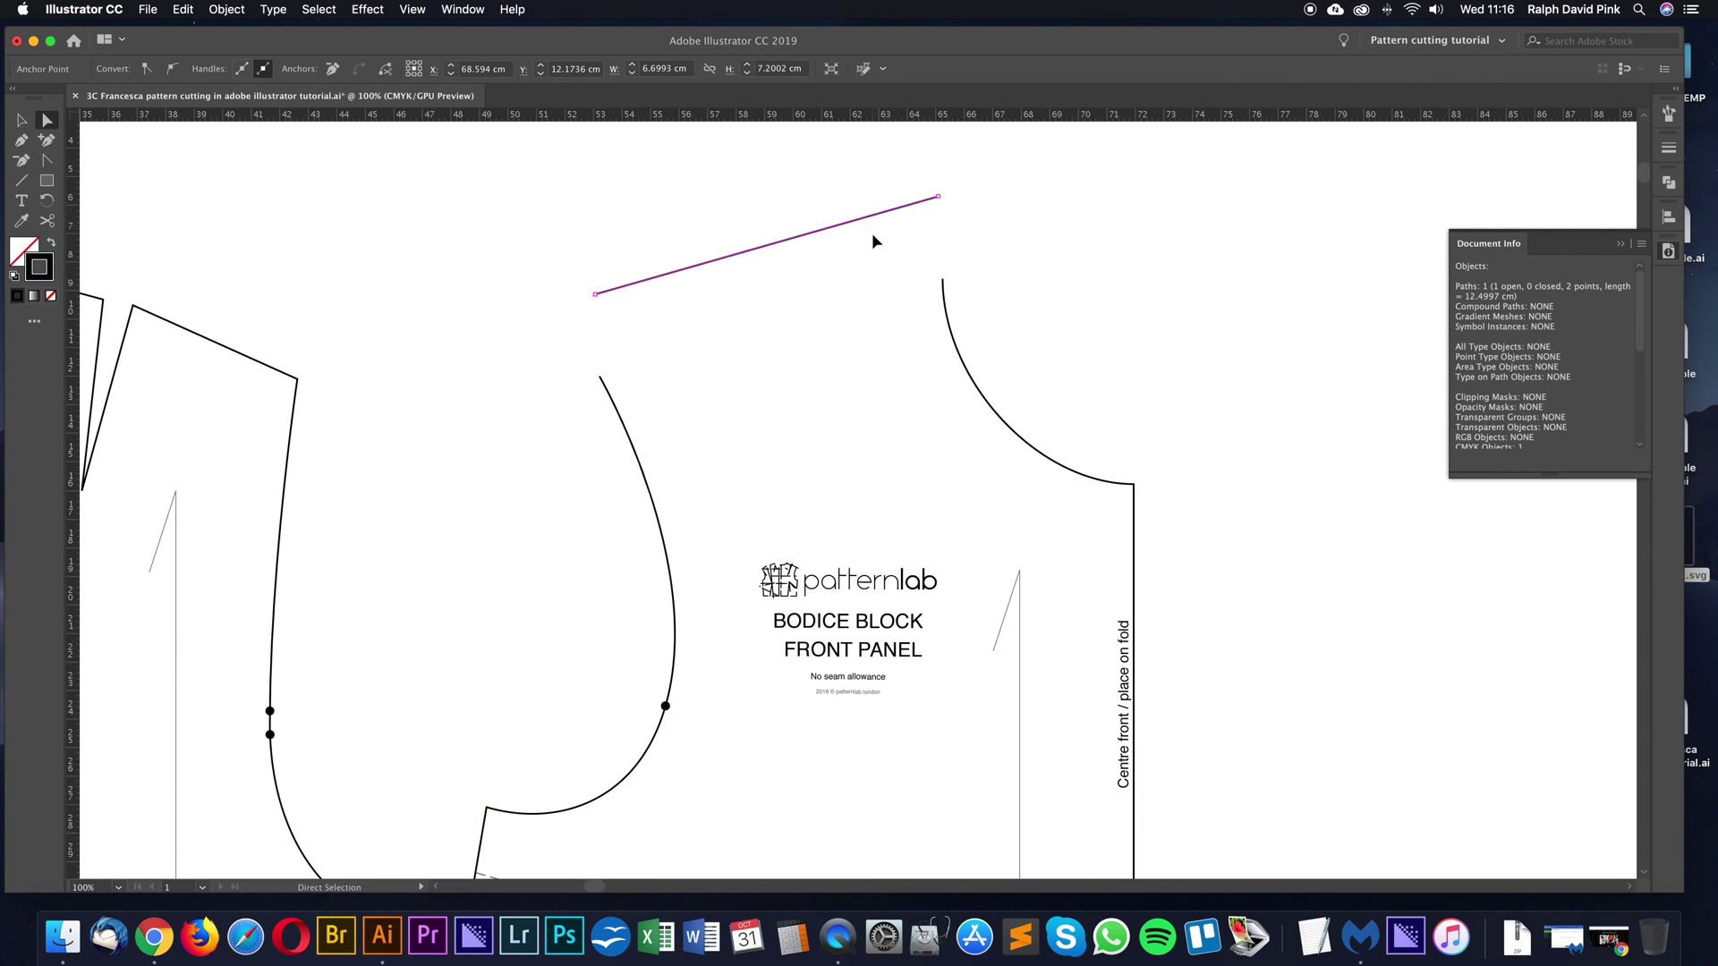
key("super+z")
left_click(992, 235)
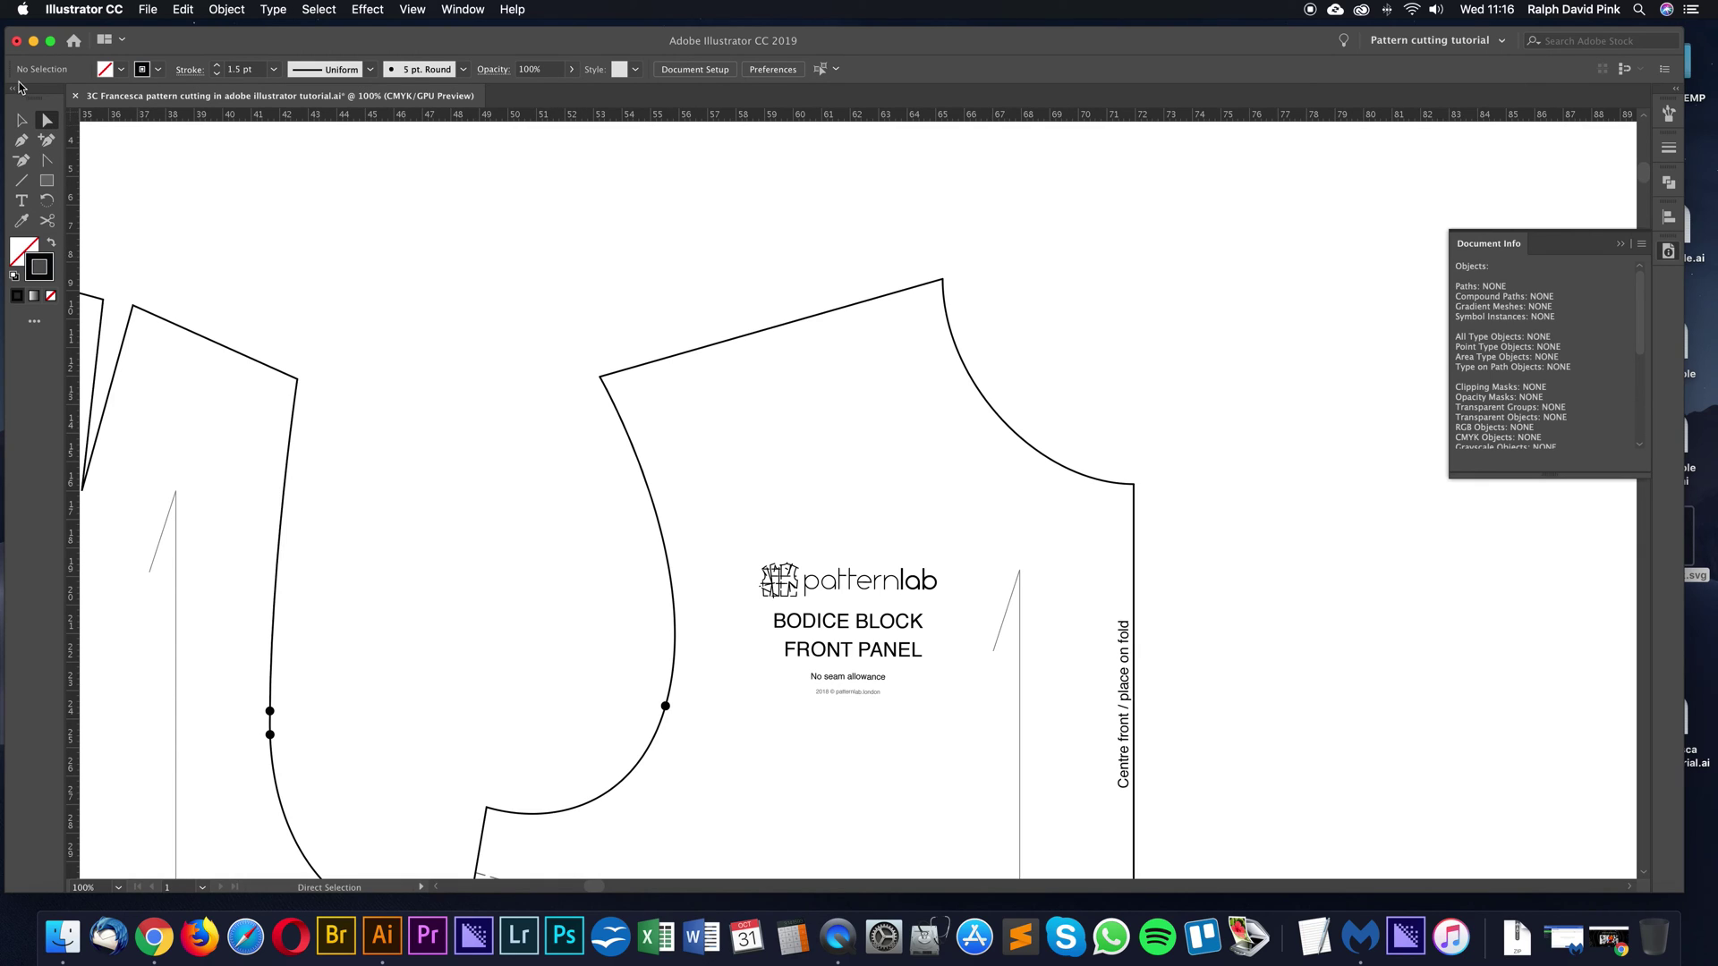
Join the front shoulder line to the neckline curve and to the armhole curve at its two end points
left_click_drag(937, 291, 936, 294)
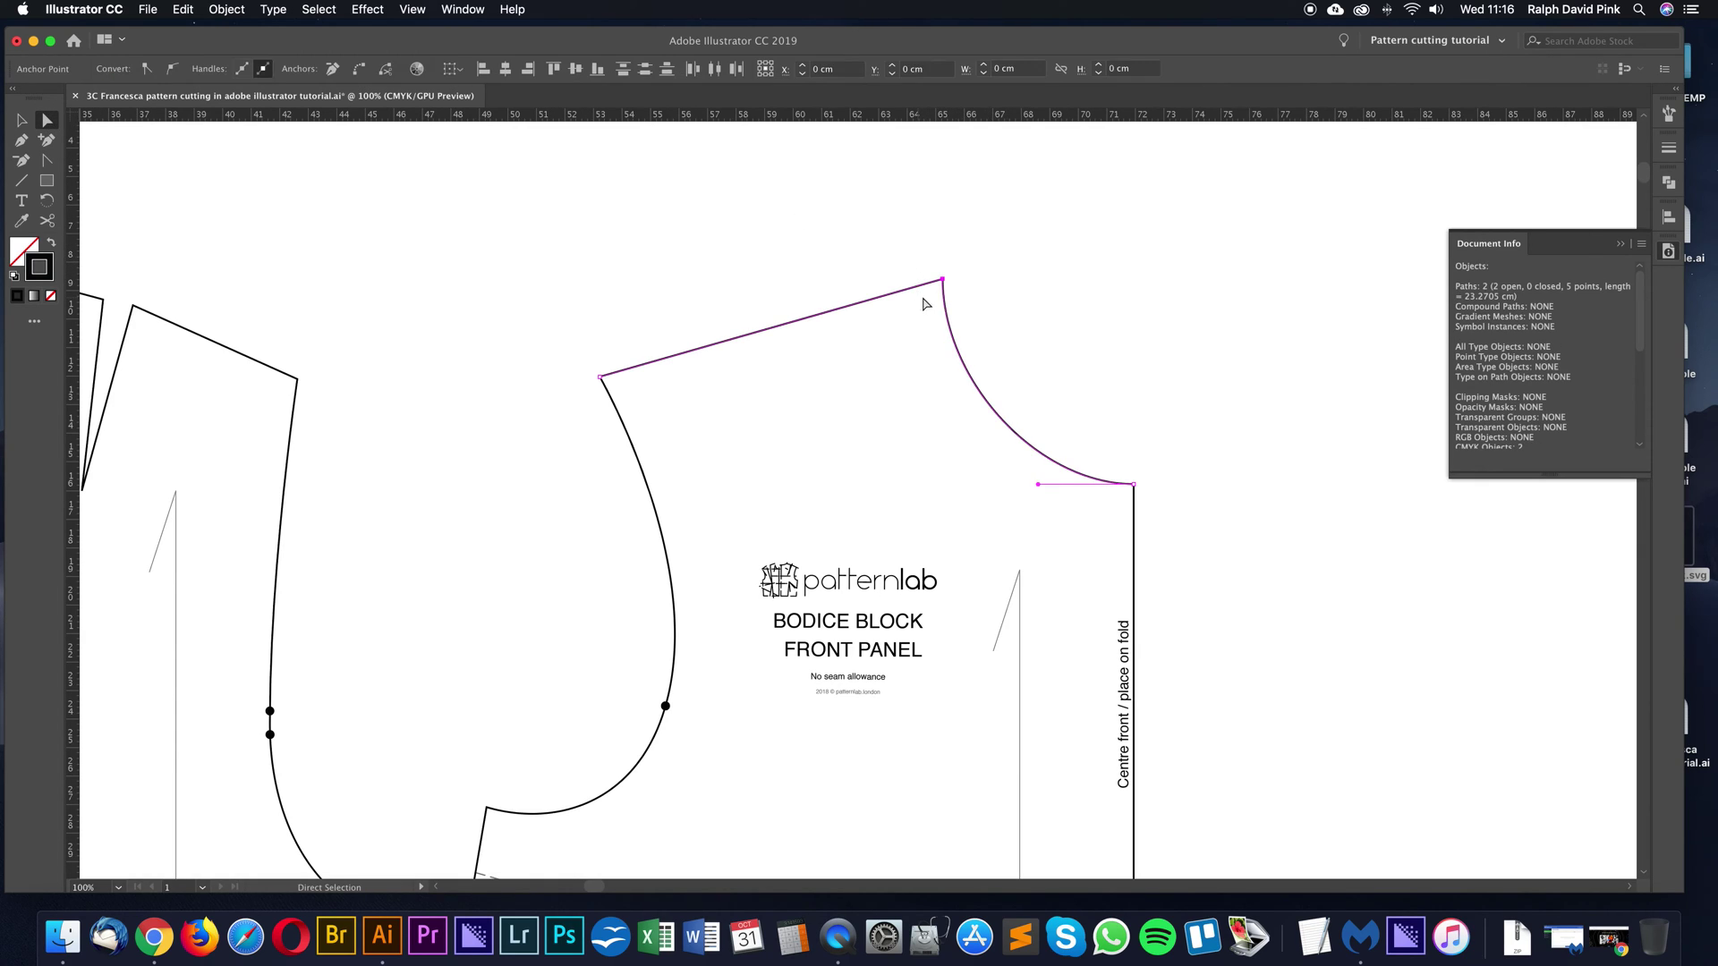
right_click(944, 283)
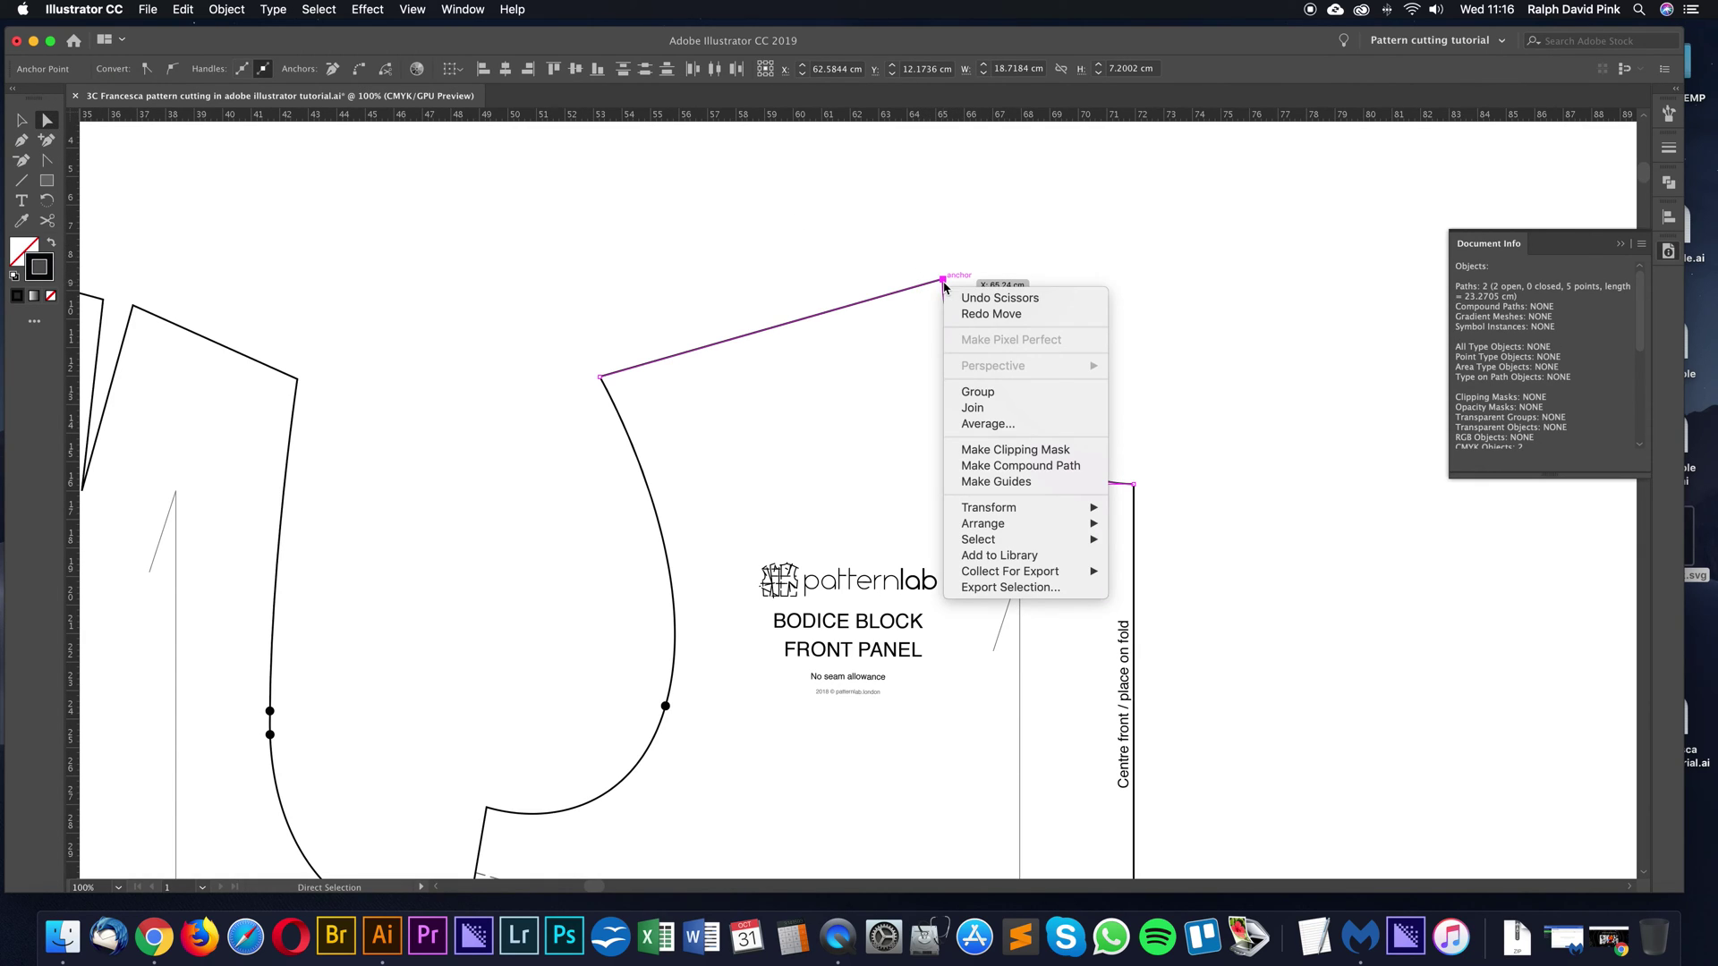
left_click(982, 409)
left_click_drag(552, 344, 642, 430)
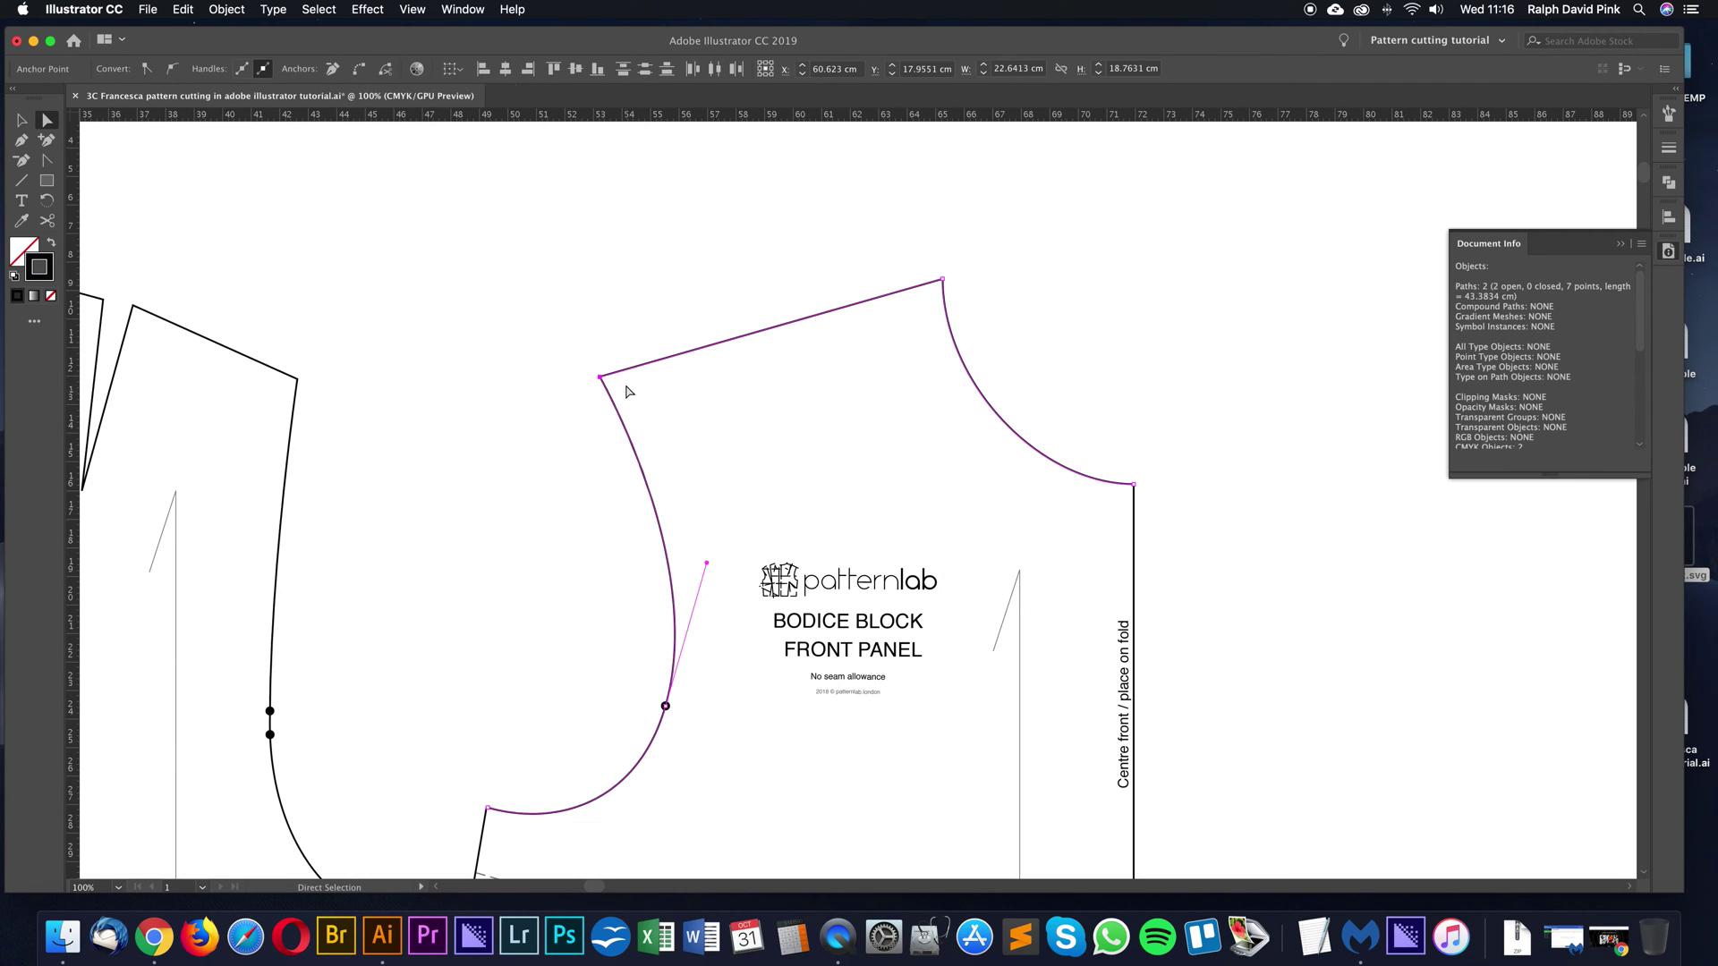
right_click(625, 386)
left_click(658, 516)
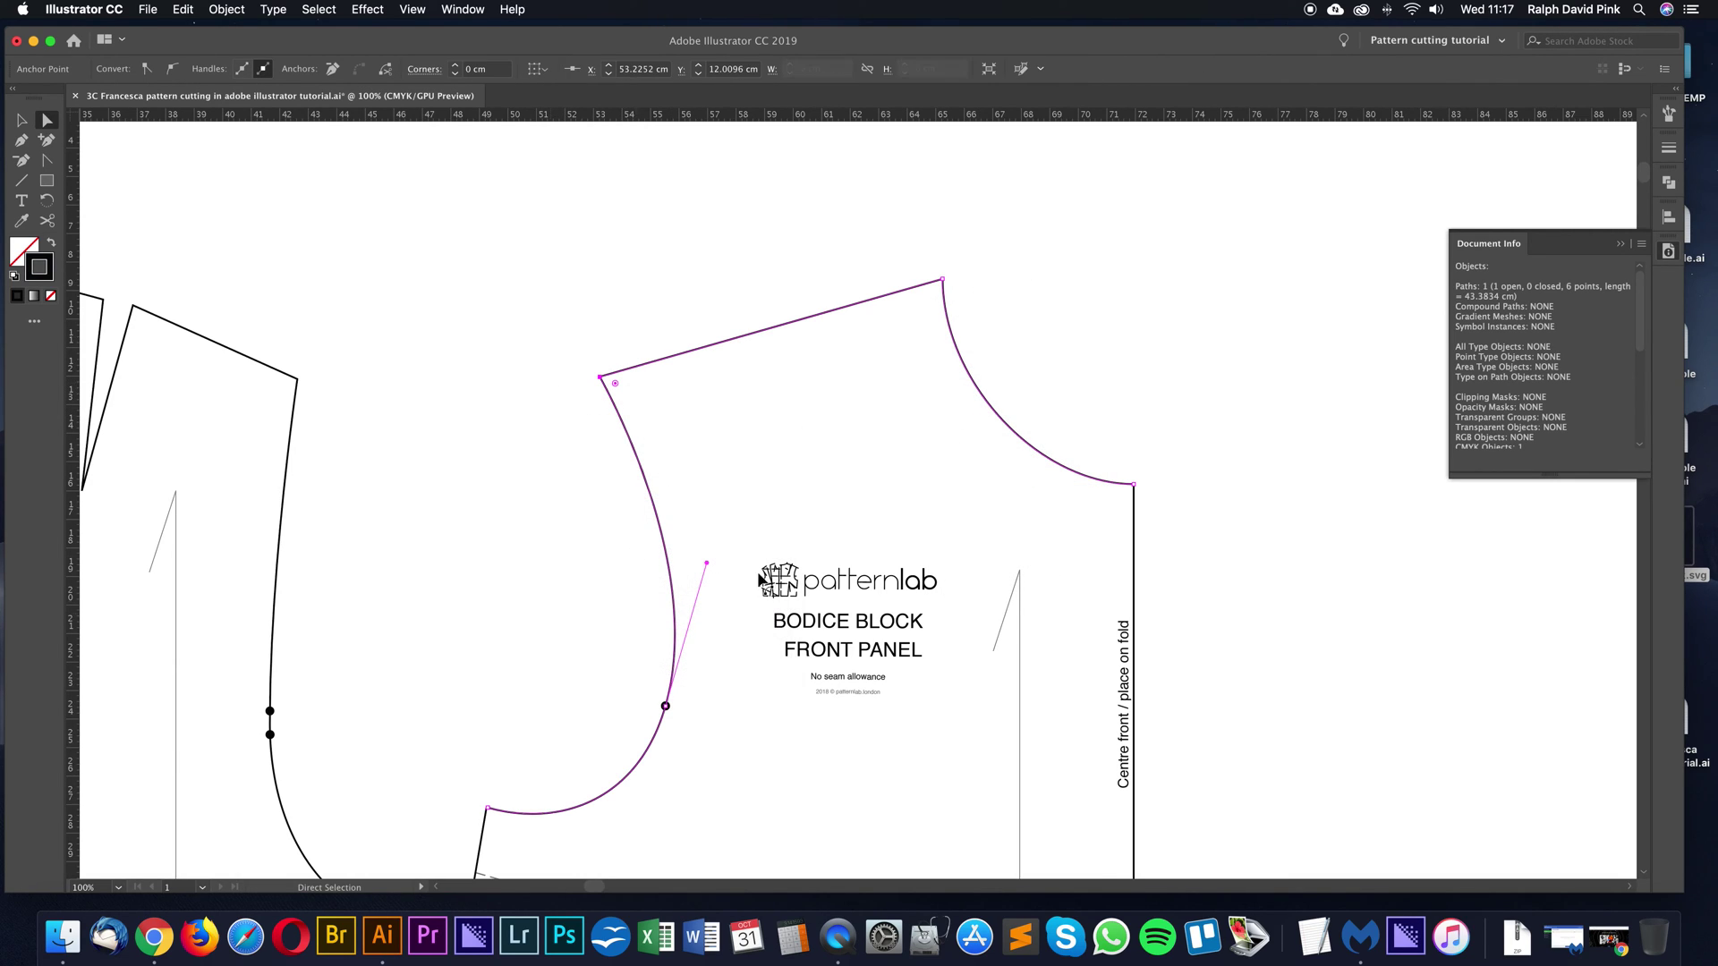
Join the front neckline curve to the centre front line at their shared end point
left_click_drag(1177, 480, 1085, 537)
right_click(1170, 471)
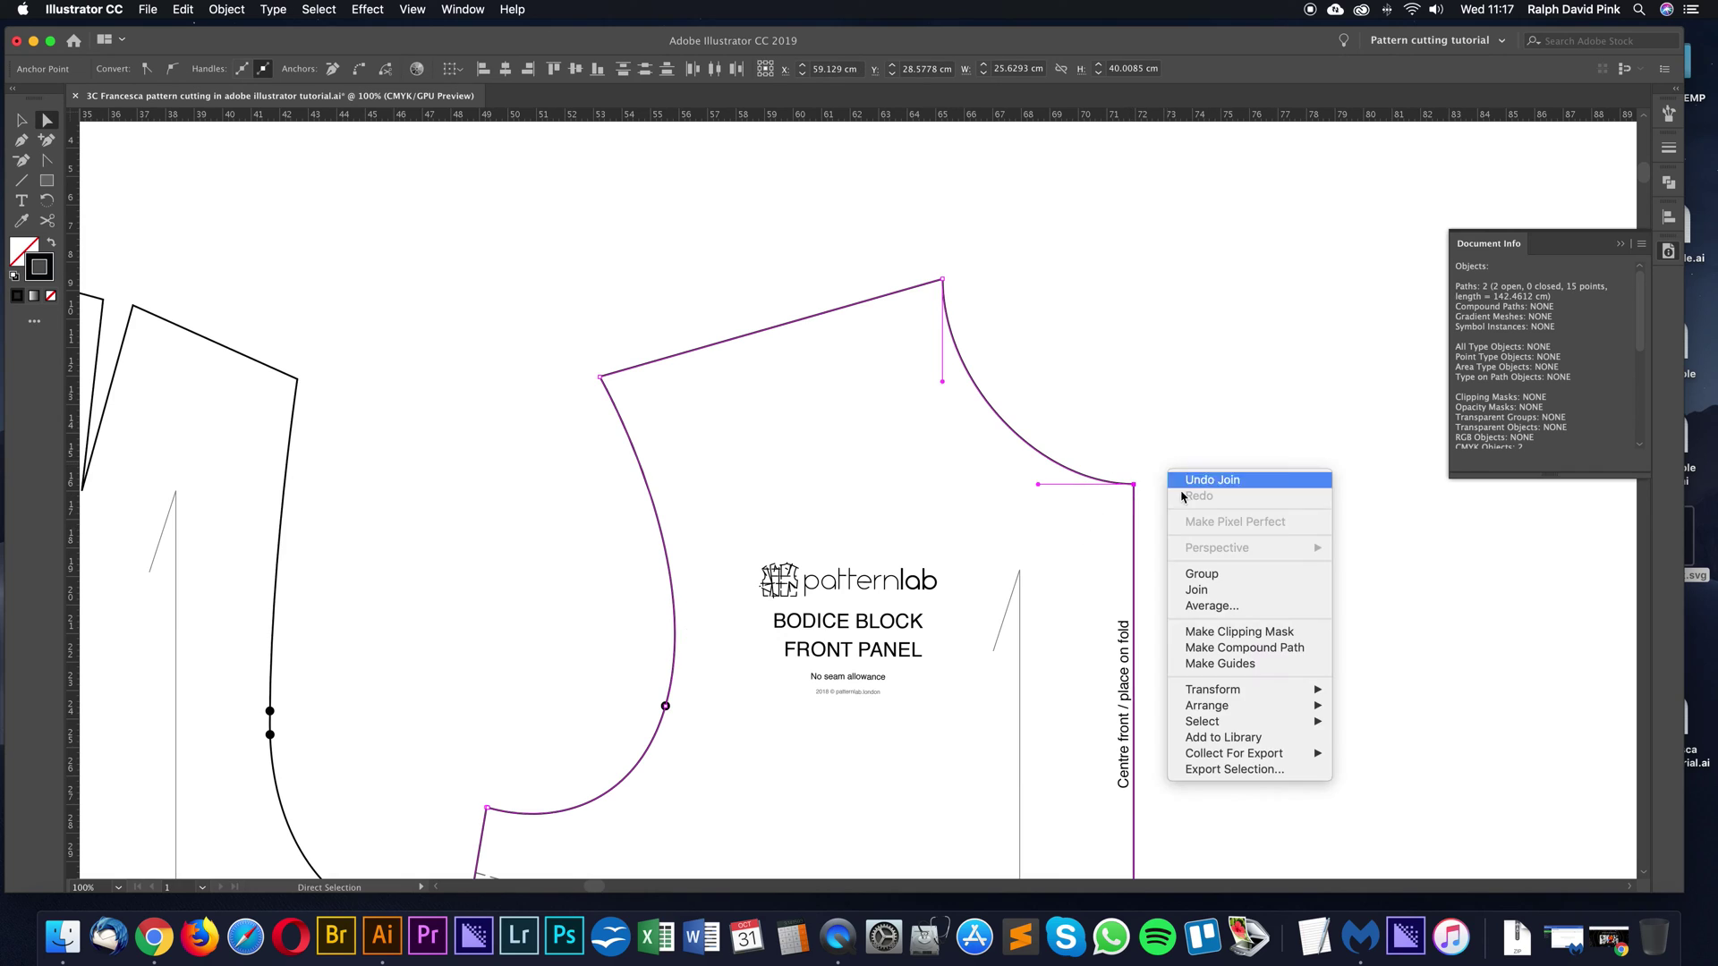
left_click(1208, 594)
Join the front armhole curve to the side seam at the underarm point to close the outline
left_click_drag(811, 608, 1106, 297)
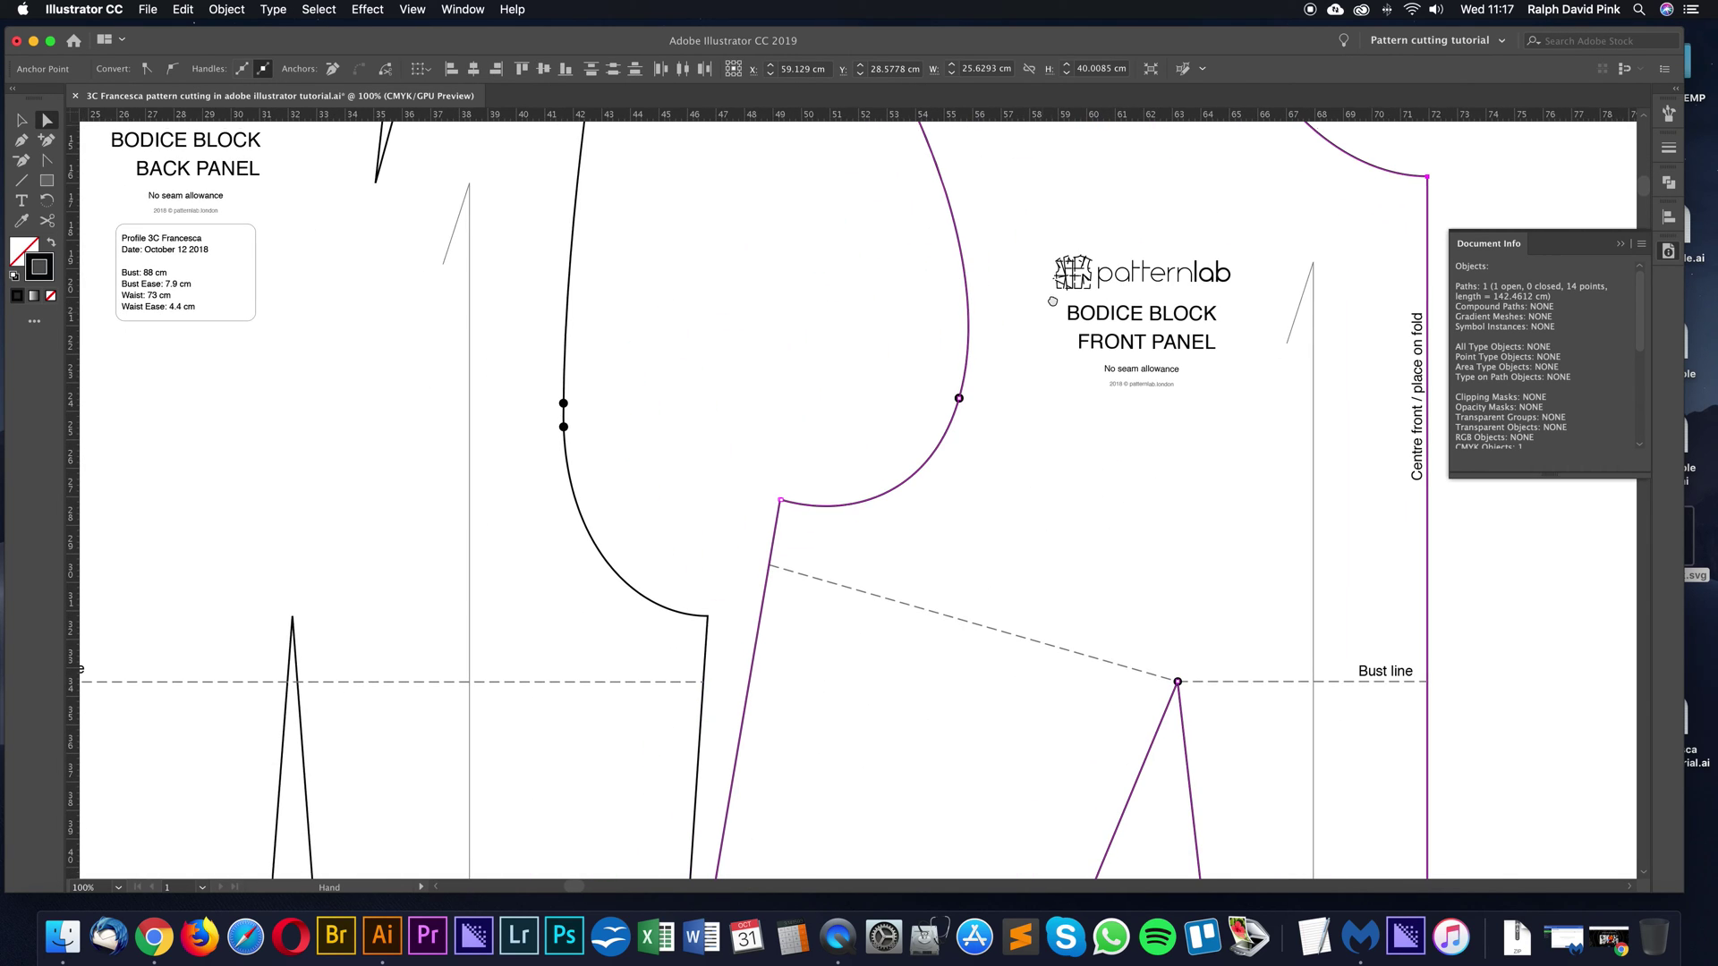
right_click(828, 499)
left_click(859, 618)
key("Return")
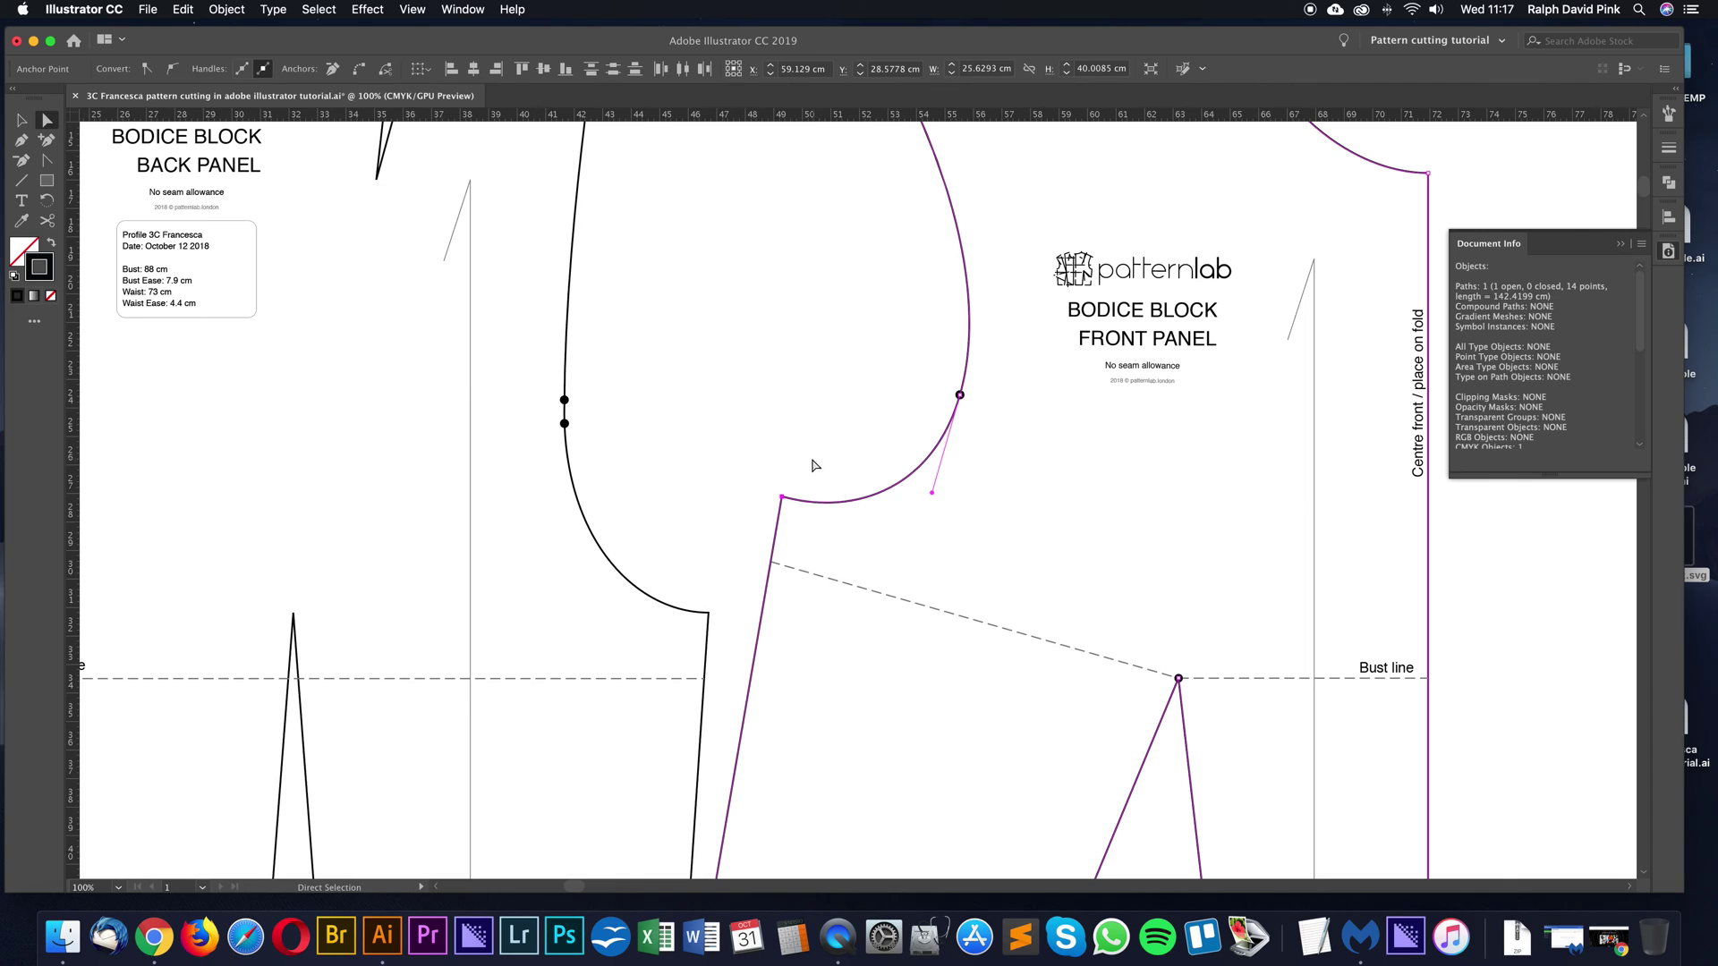
right_click(811, 464)
left_click(841, 600)
left_click(863, 395)
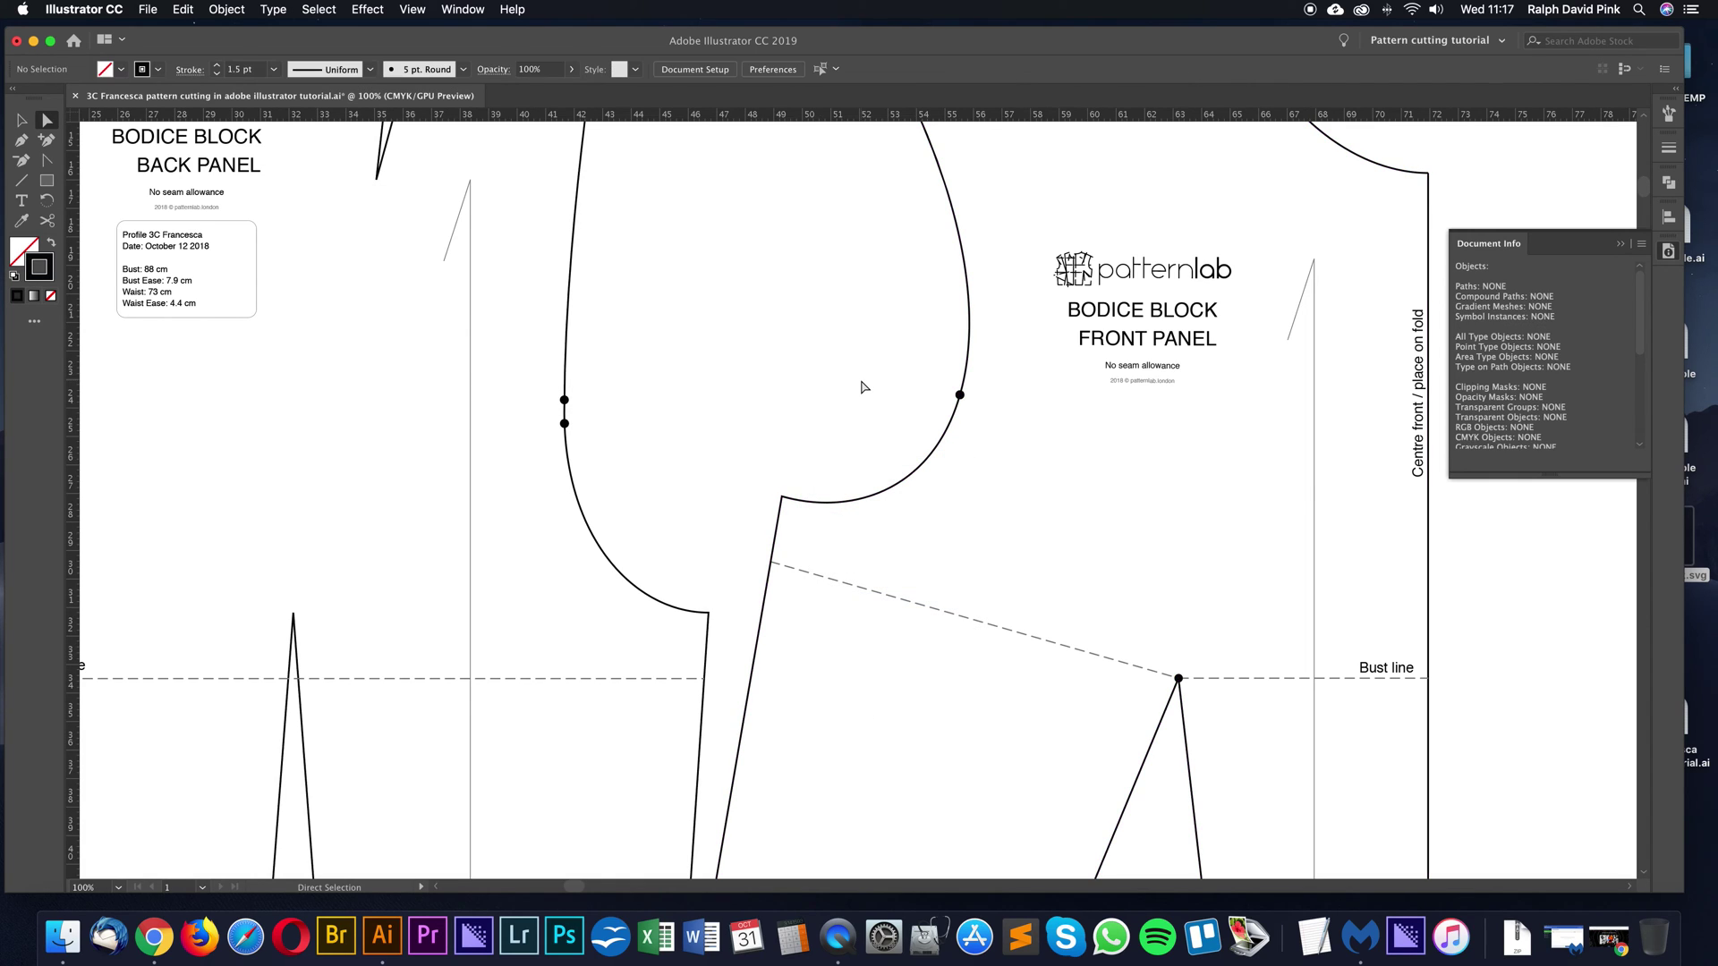
Select the rejoined front panel outline to check that it is one closed path, and deselect it
key("super+0")
left_click(905, 367)
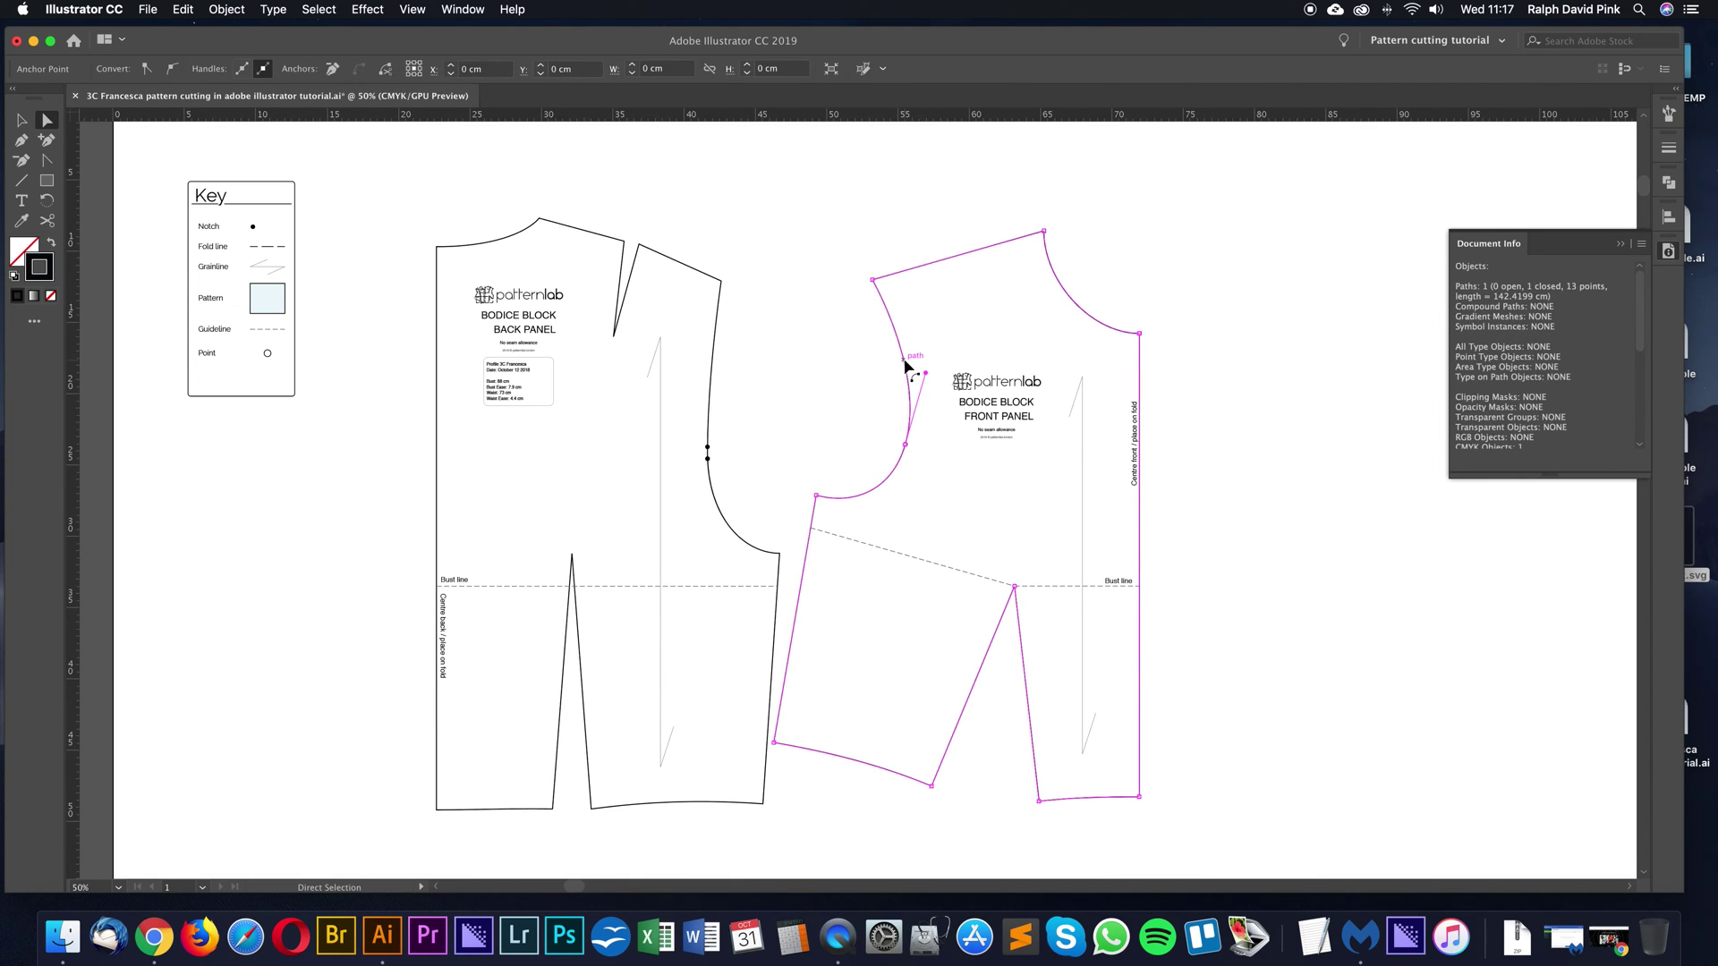
left_click(1183, 269)
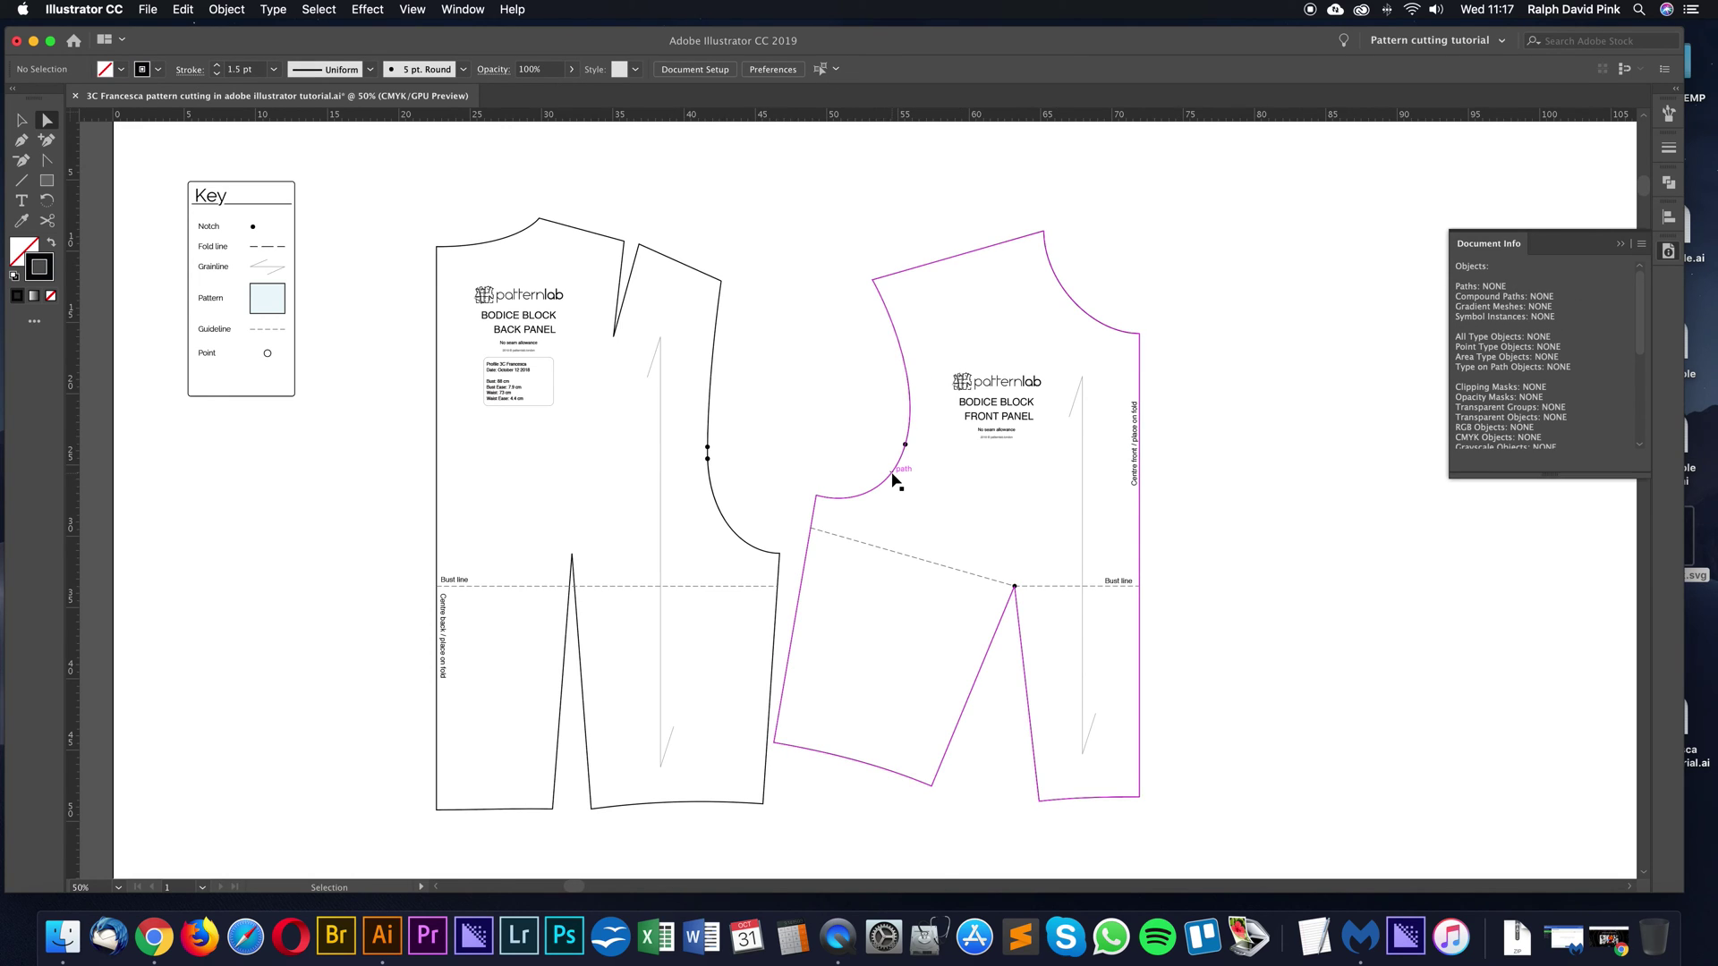
Copy the Point circle from the Key and paste it near the front and back armholes
key("super+1")
left_click_drag(903, 454, 790, 613)
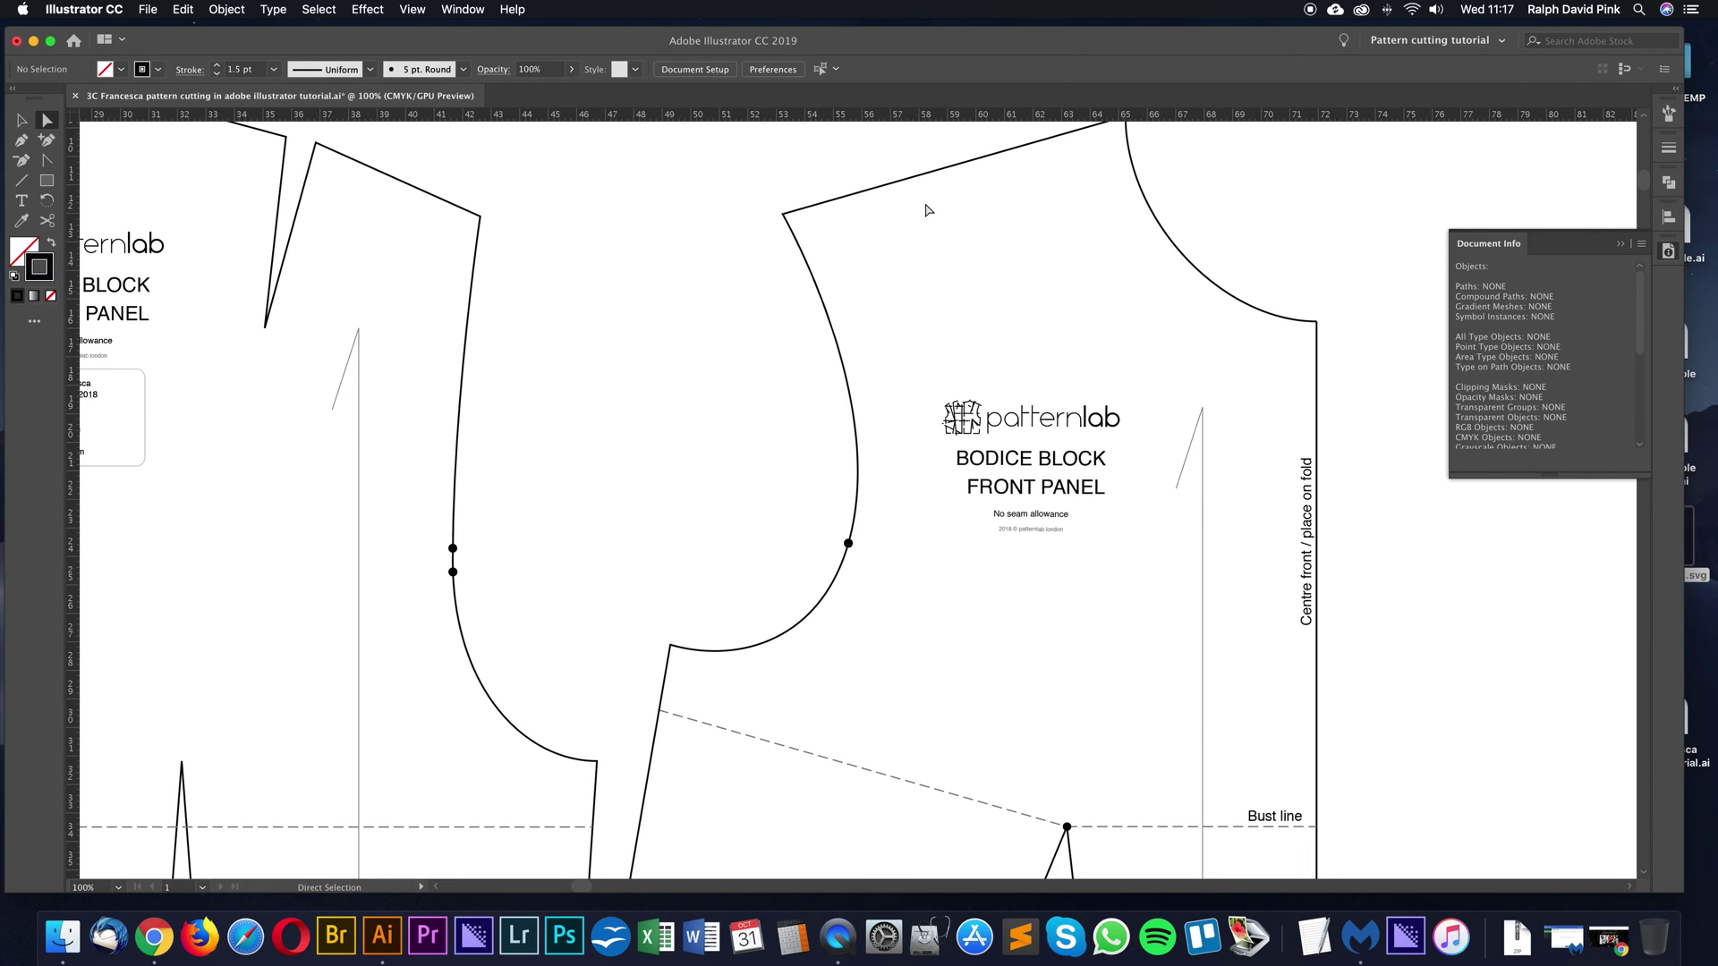
scroll(879, 457, "down", 4)
scroll(879, 457, "left", 2)
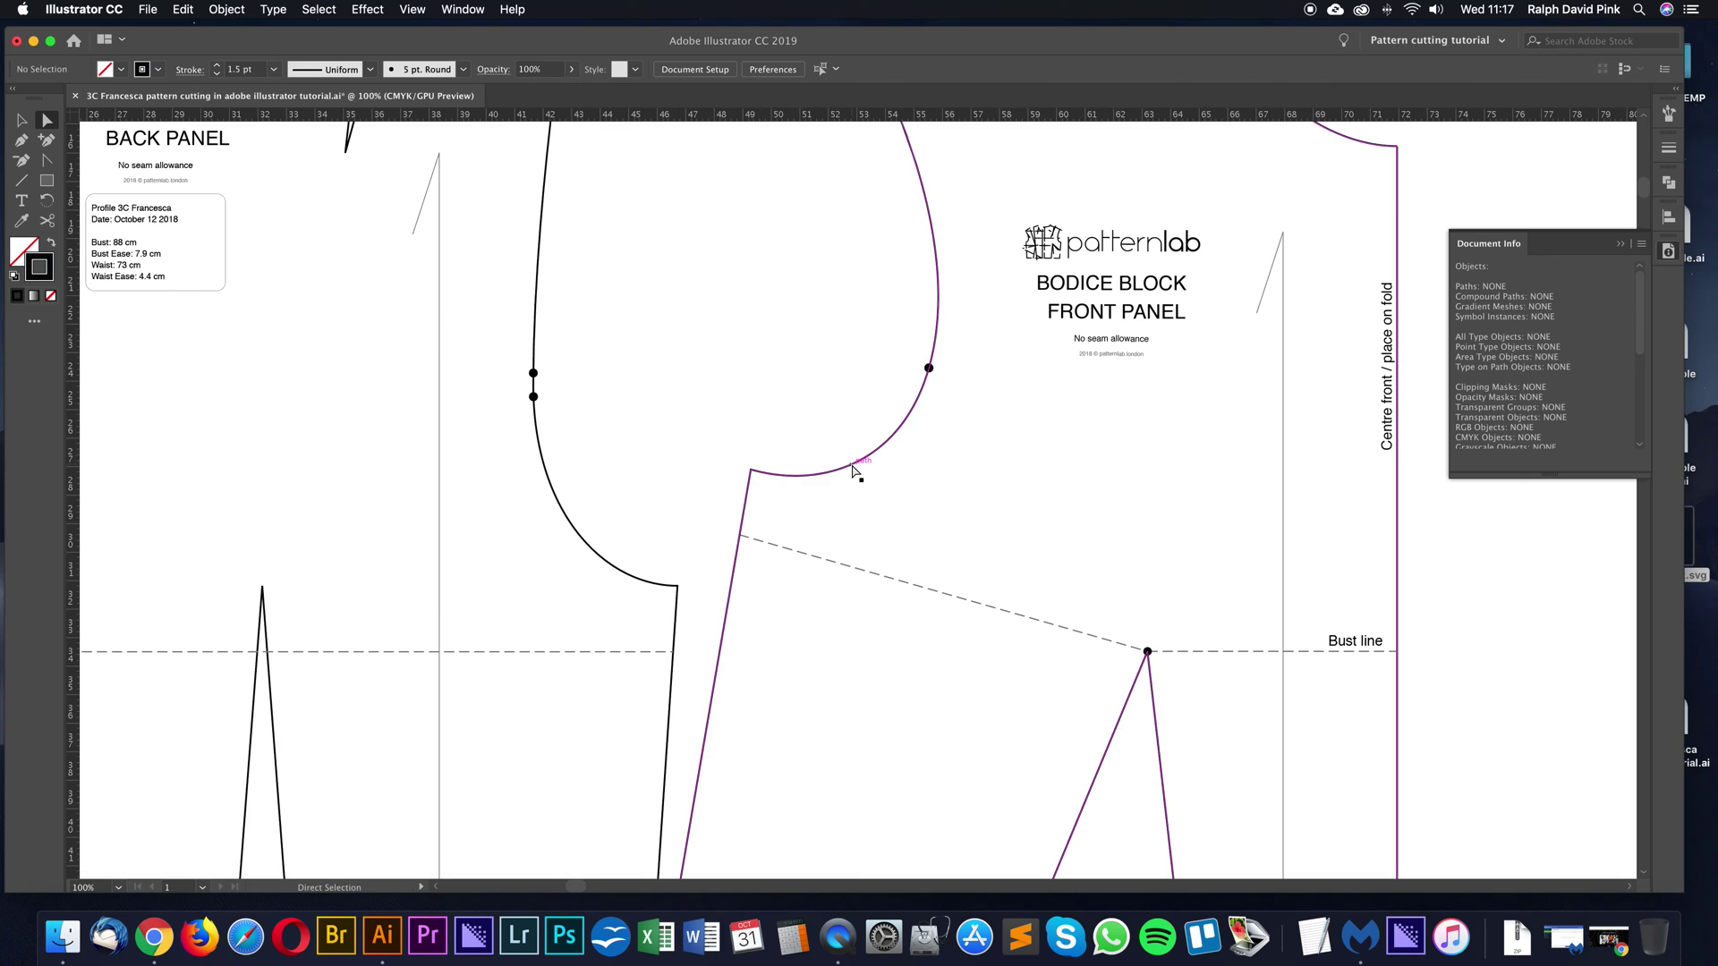
key("super+equal")
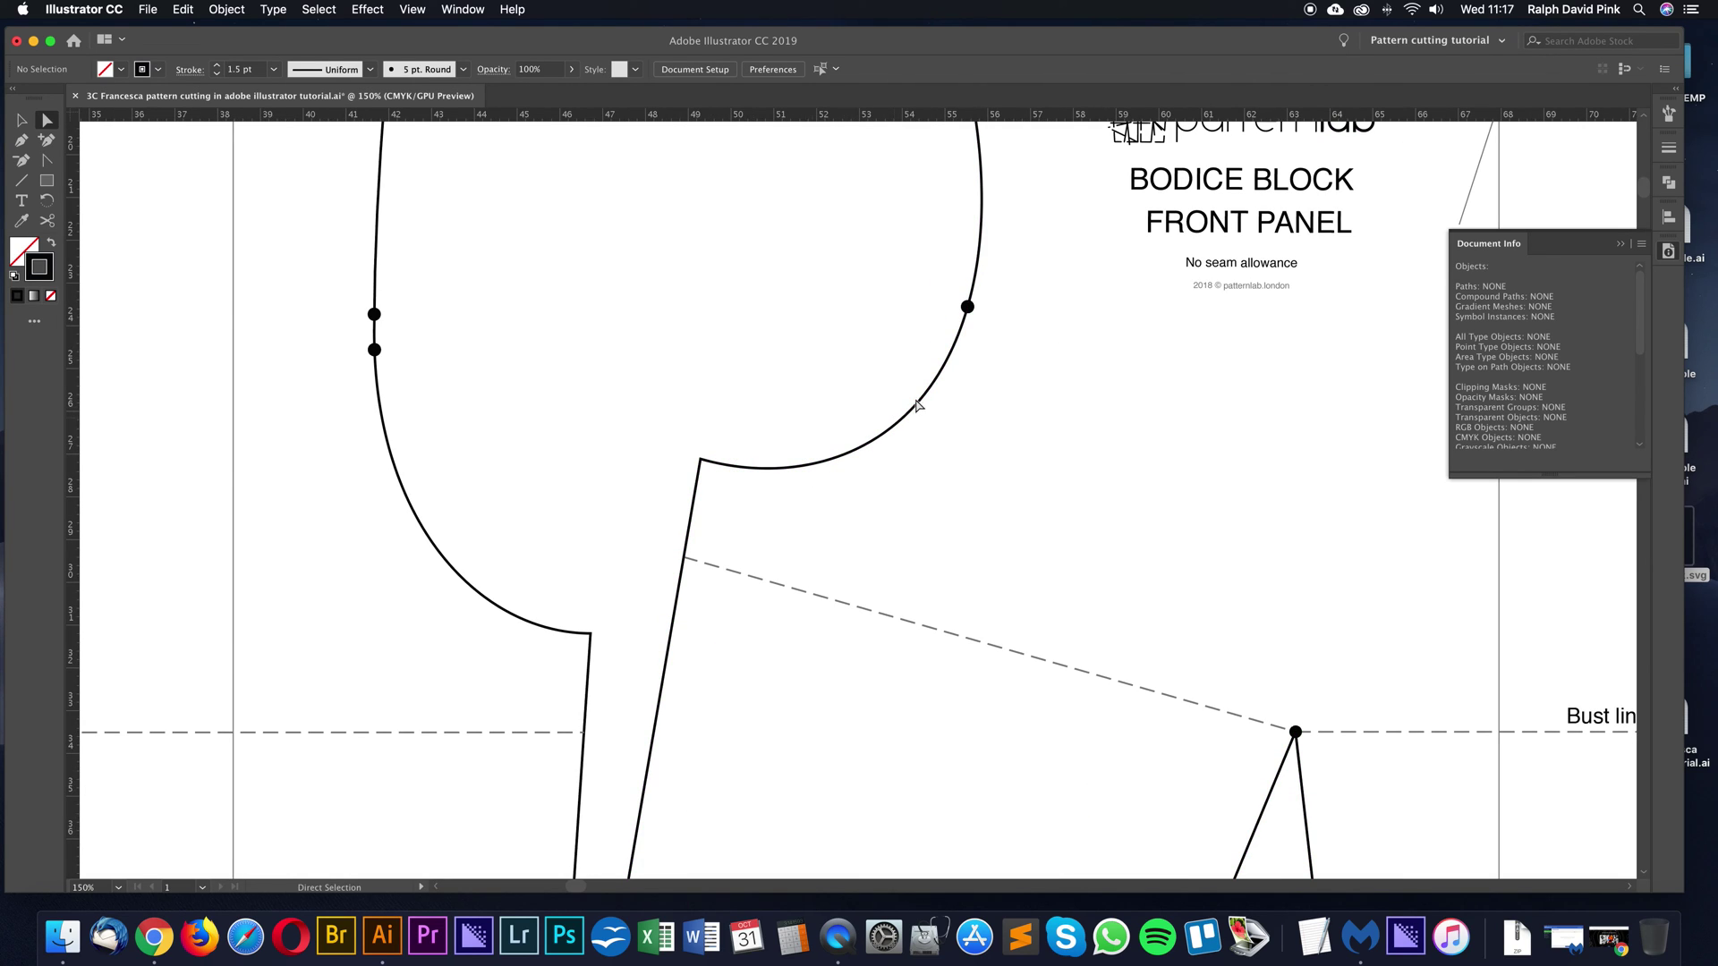
scroll(918, 416, "right", 2)
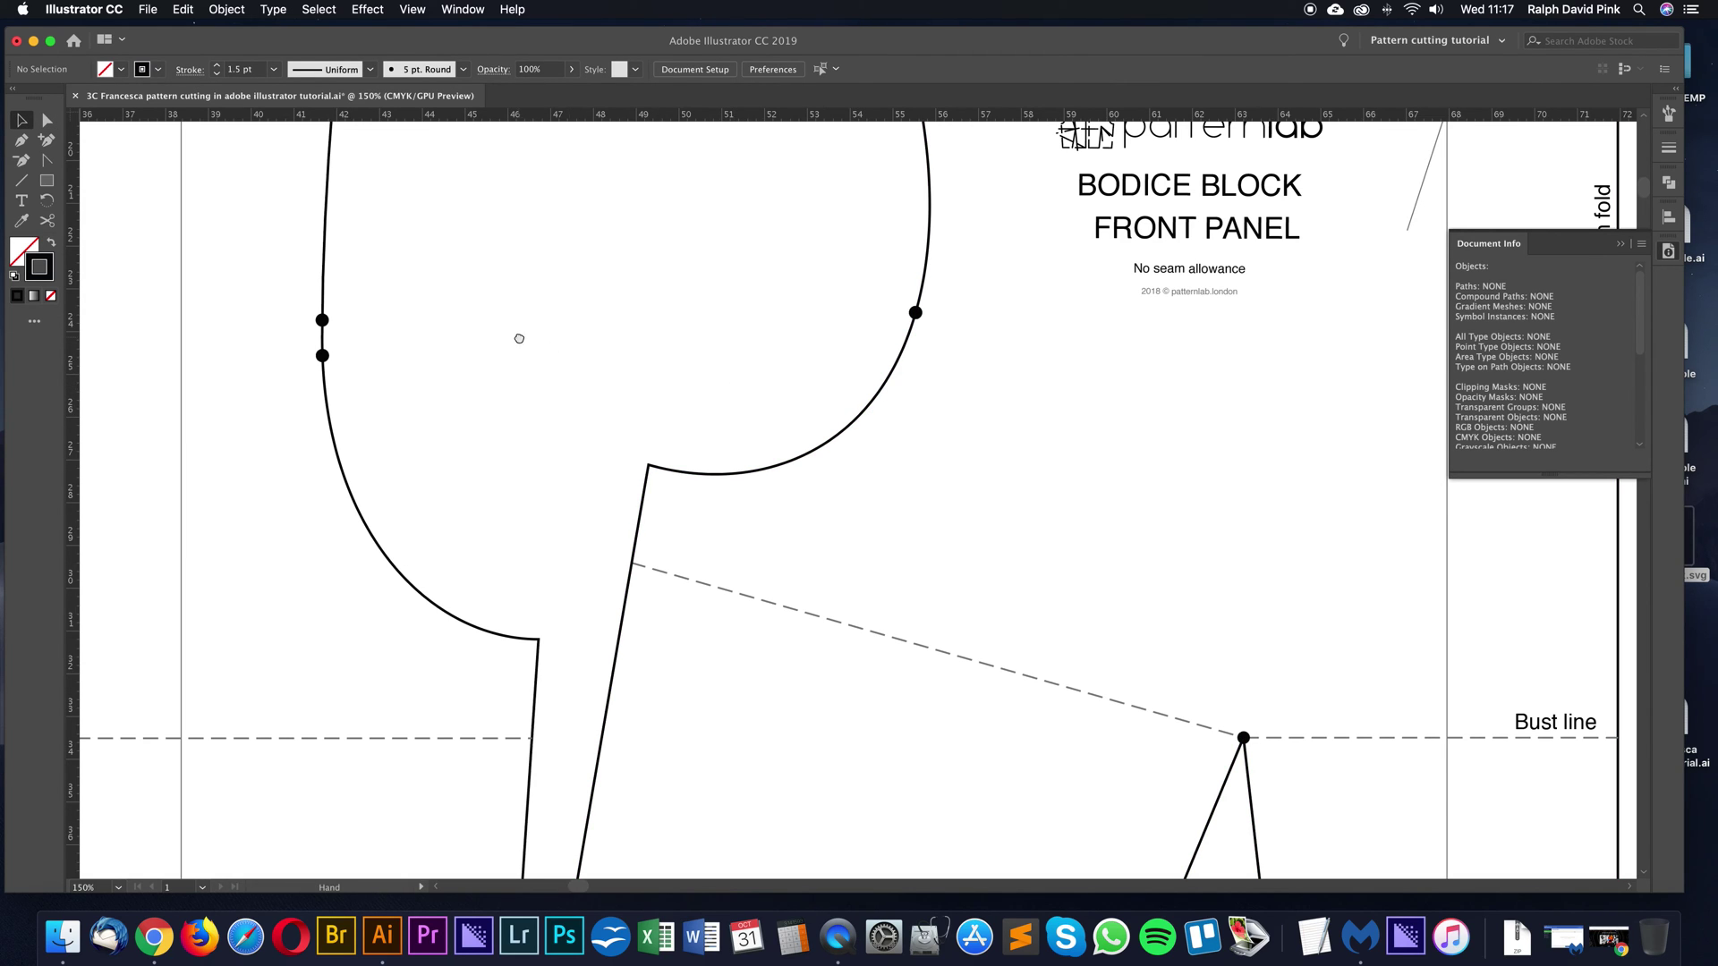
left_click_drag(518, 337, 1086, 541)
left_click_drag(441, 389, 1003, 500)
left_click_drag(349, 372, 948, 399)
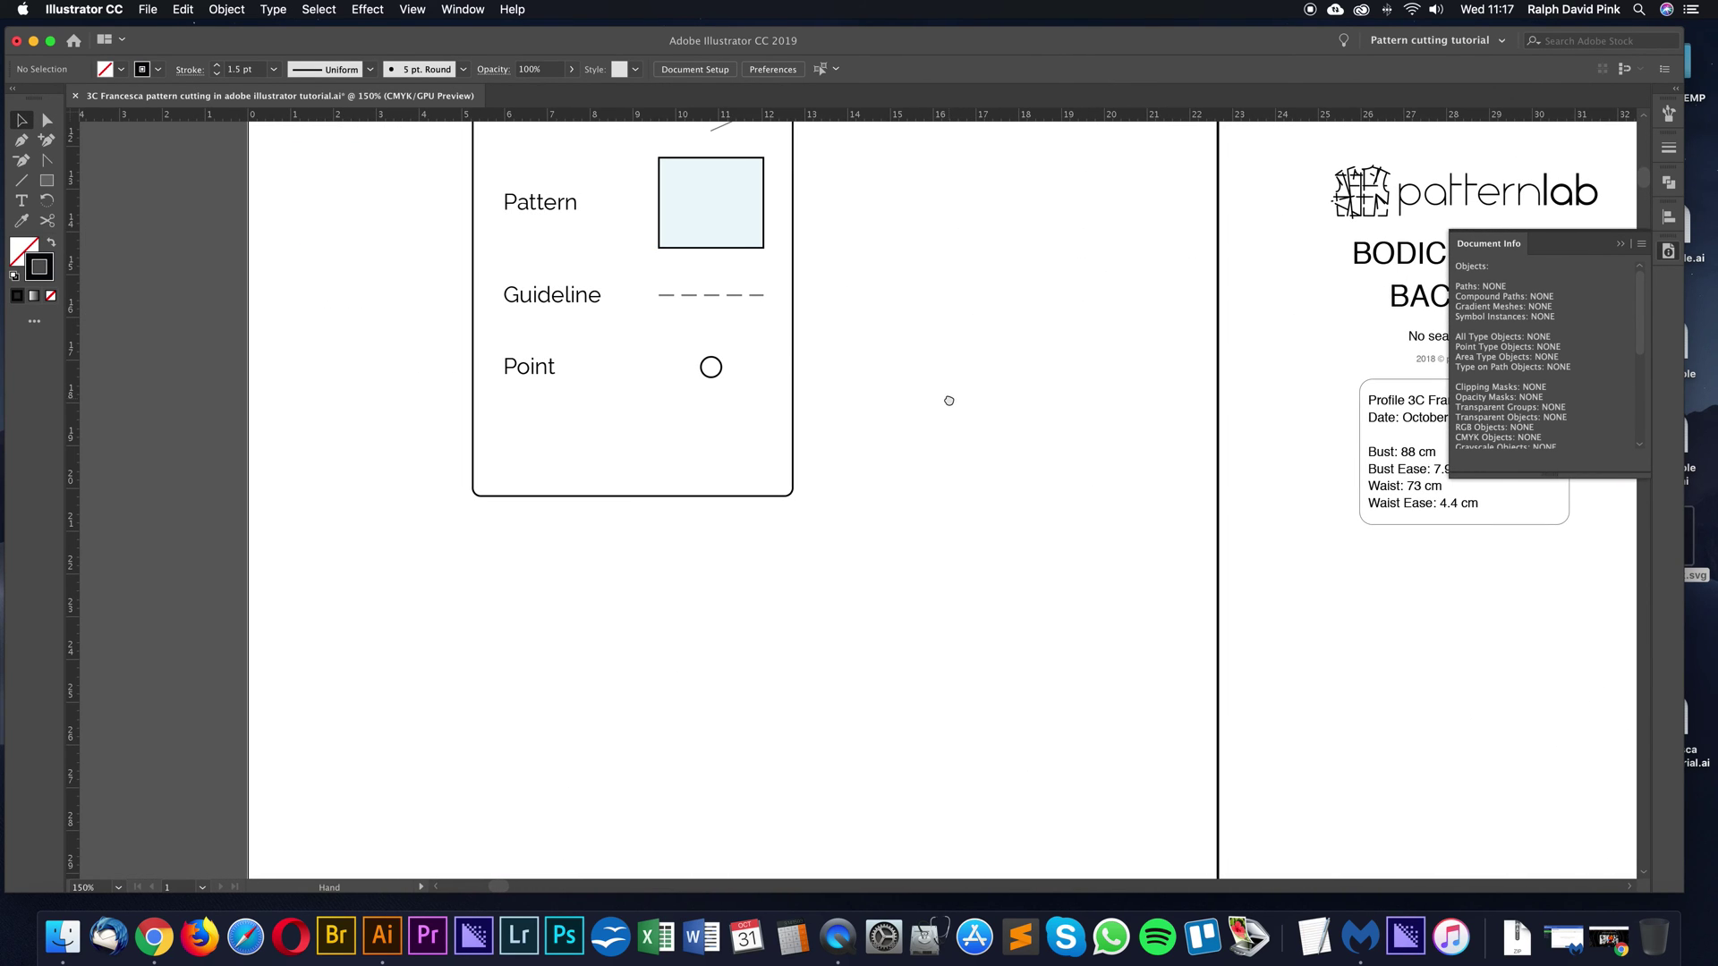
left_click(712, 368)
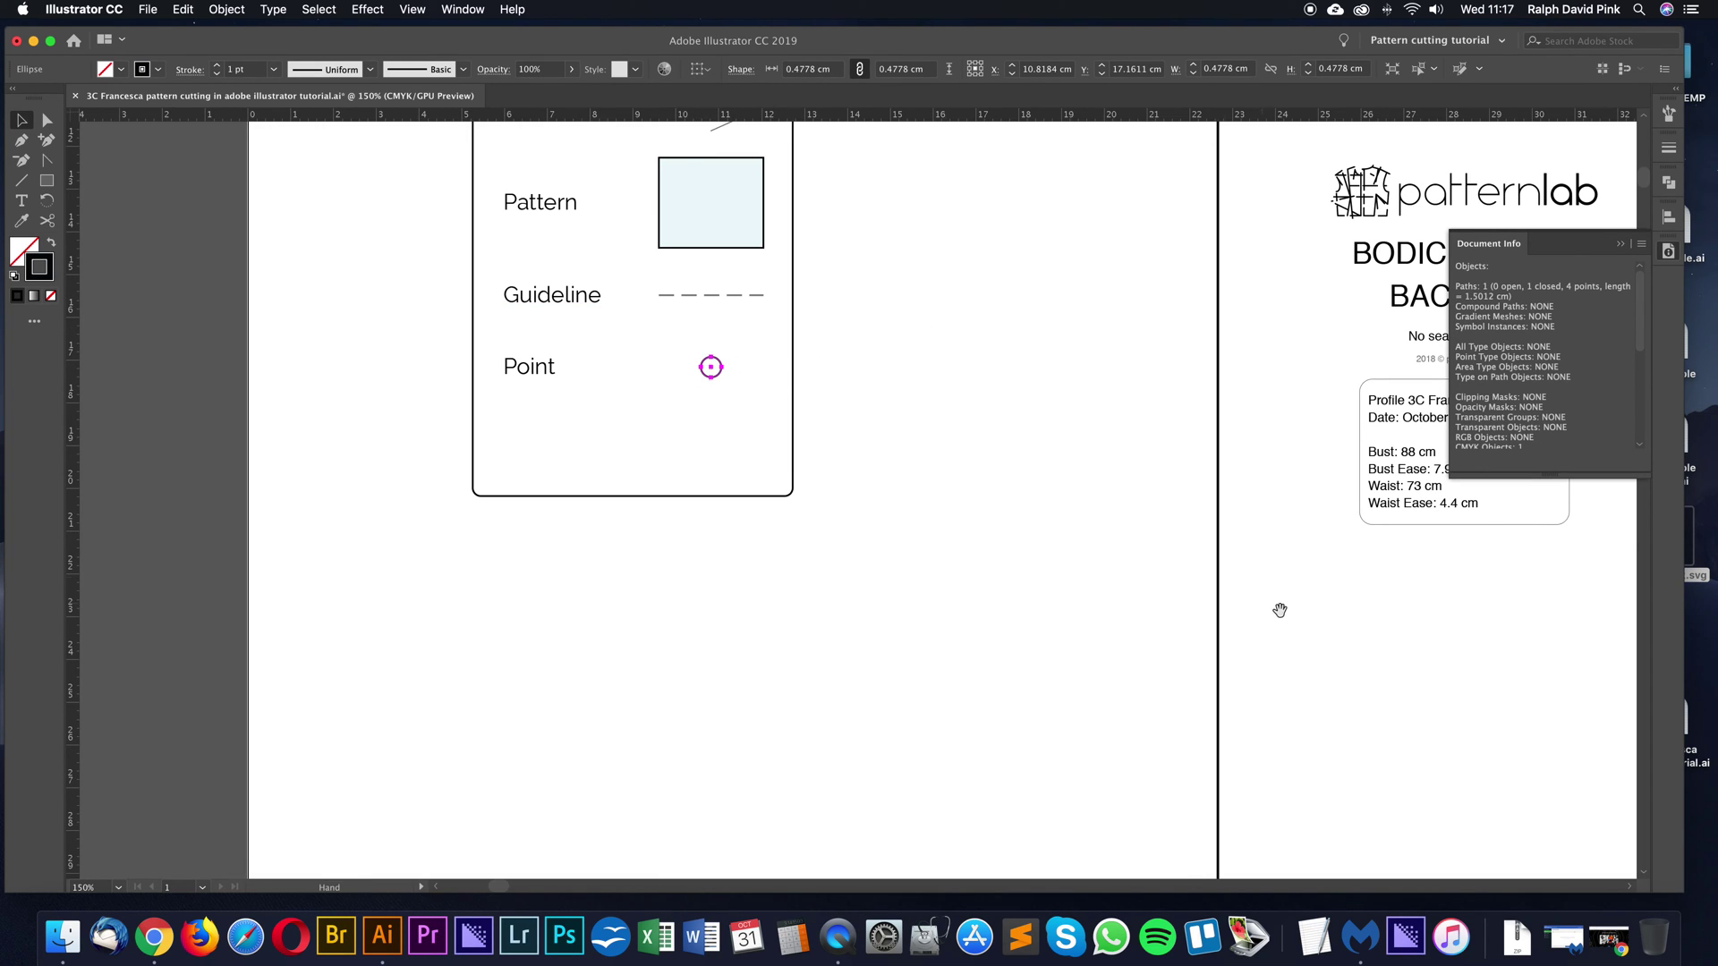
left_click_drag(1277, 606, 543, 383)
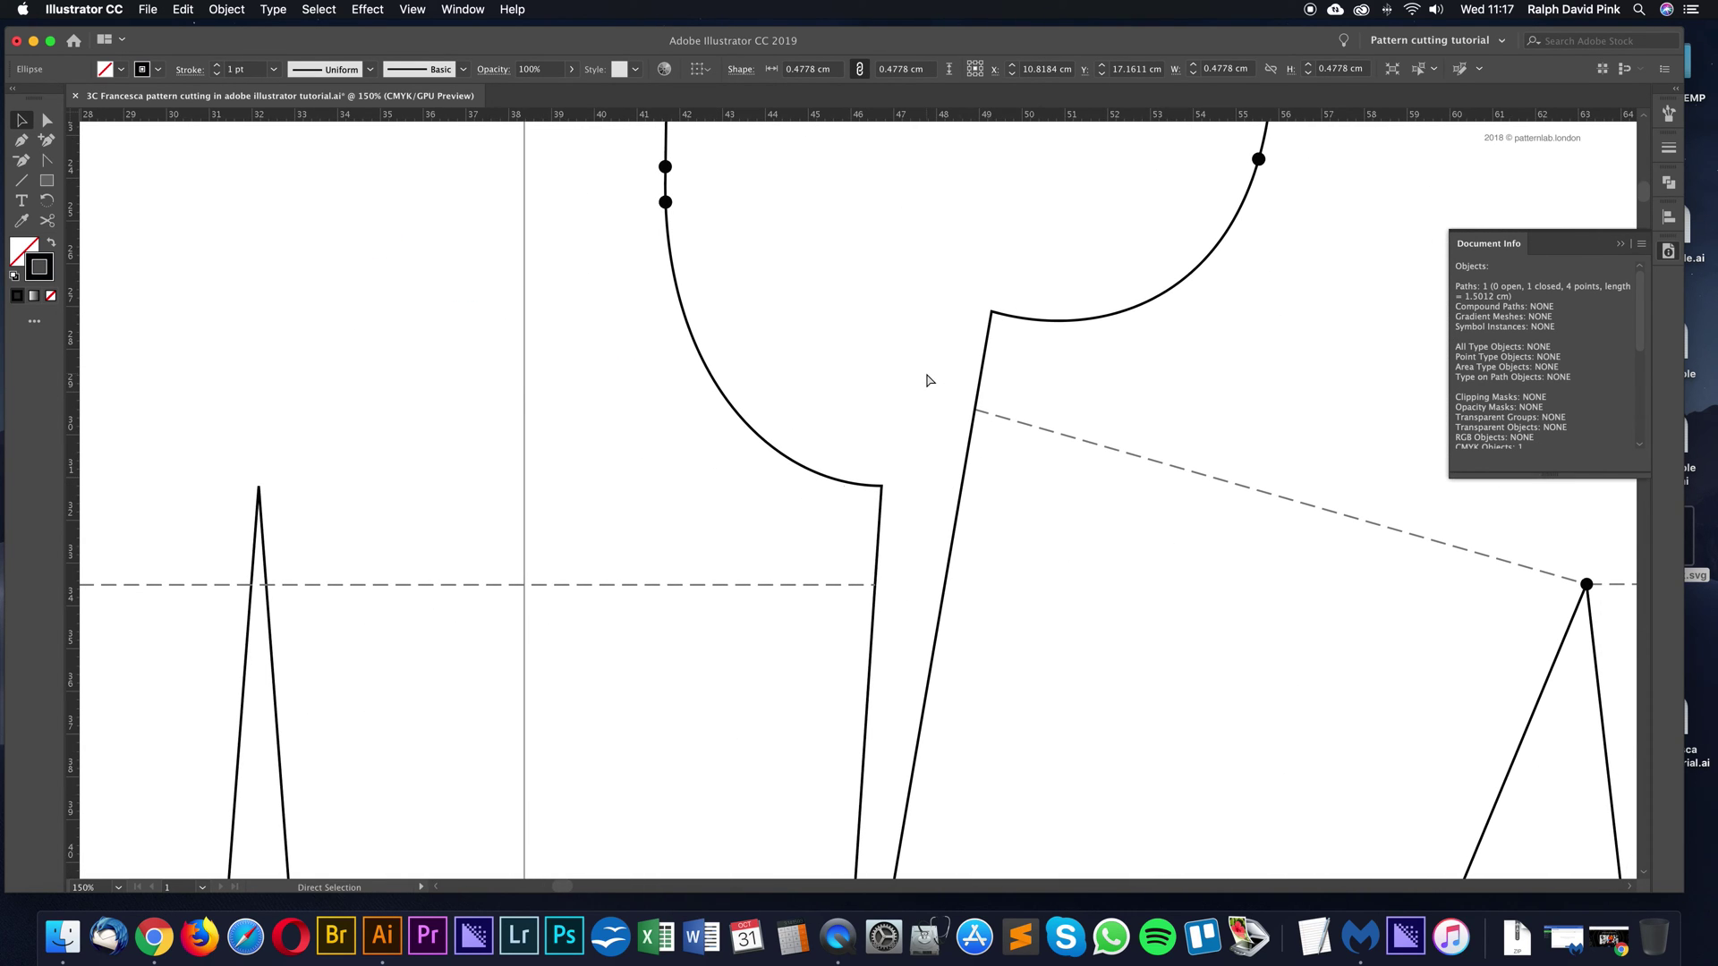
key("super+v")
Place the pasted Point circle on the front panel's underarm corner and deselect it
left_click_drag(914, 385, 733, 502)
left_click(708, 507)
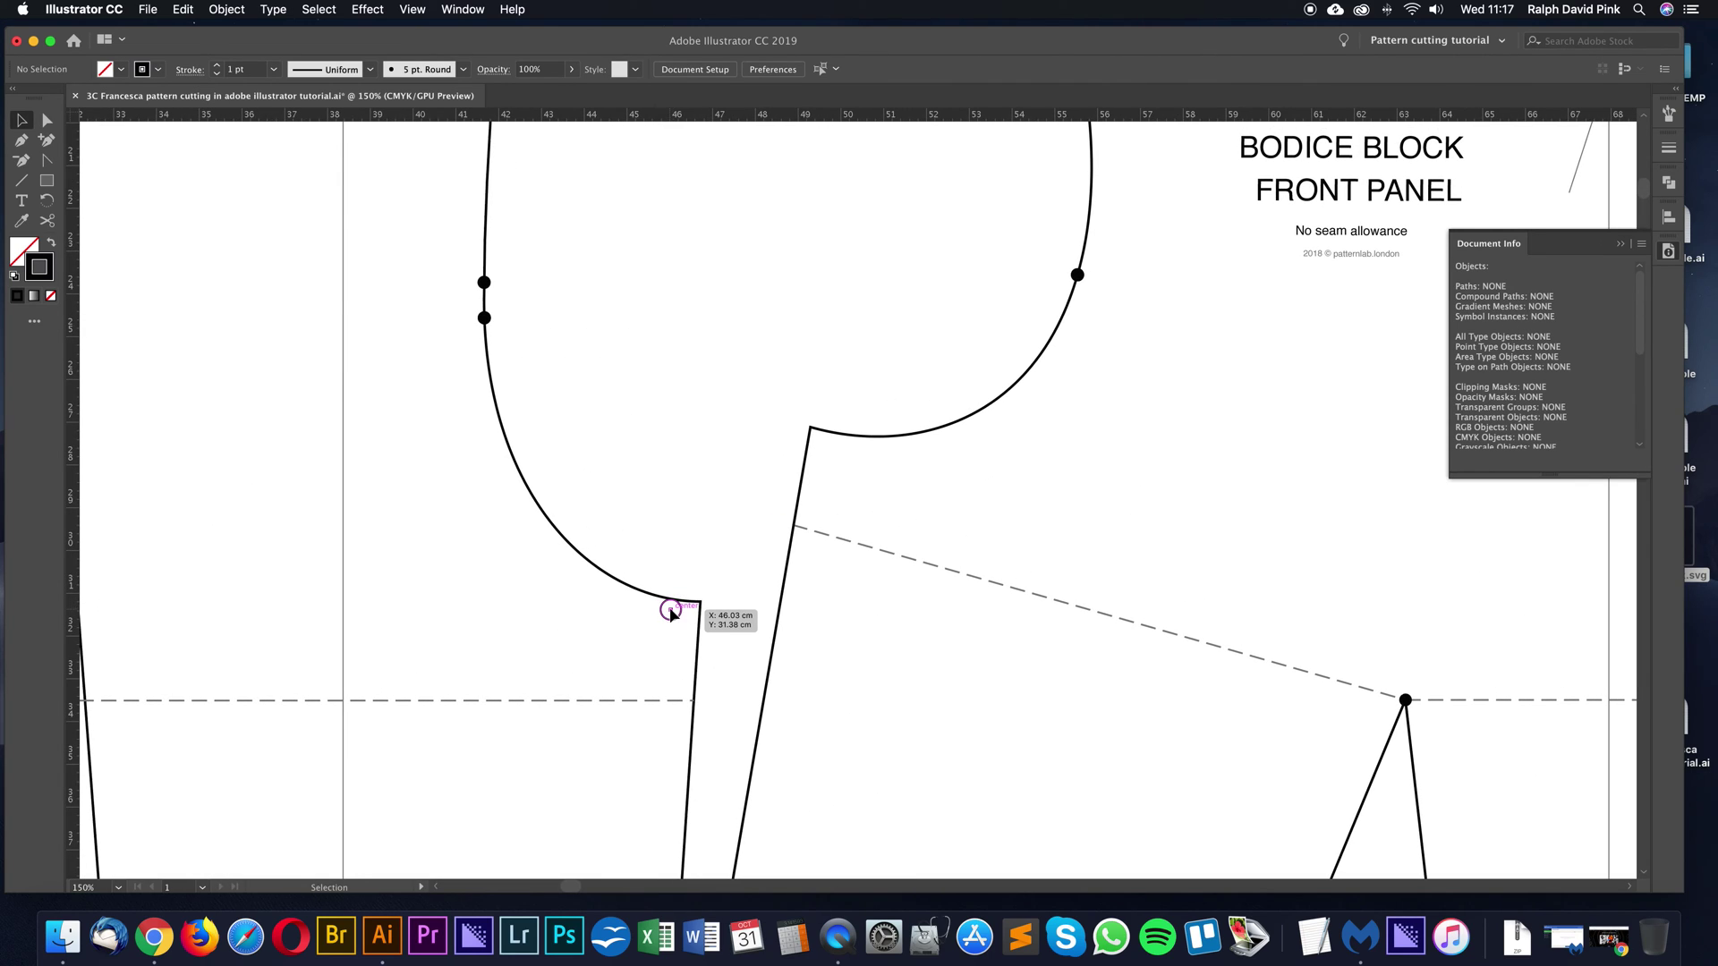
left_click_drag(671, 616, 811, 432)
left_click_drag(1028, 487, 603, 529)
key("super+equal")
left_click(626, 442)
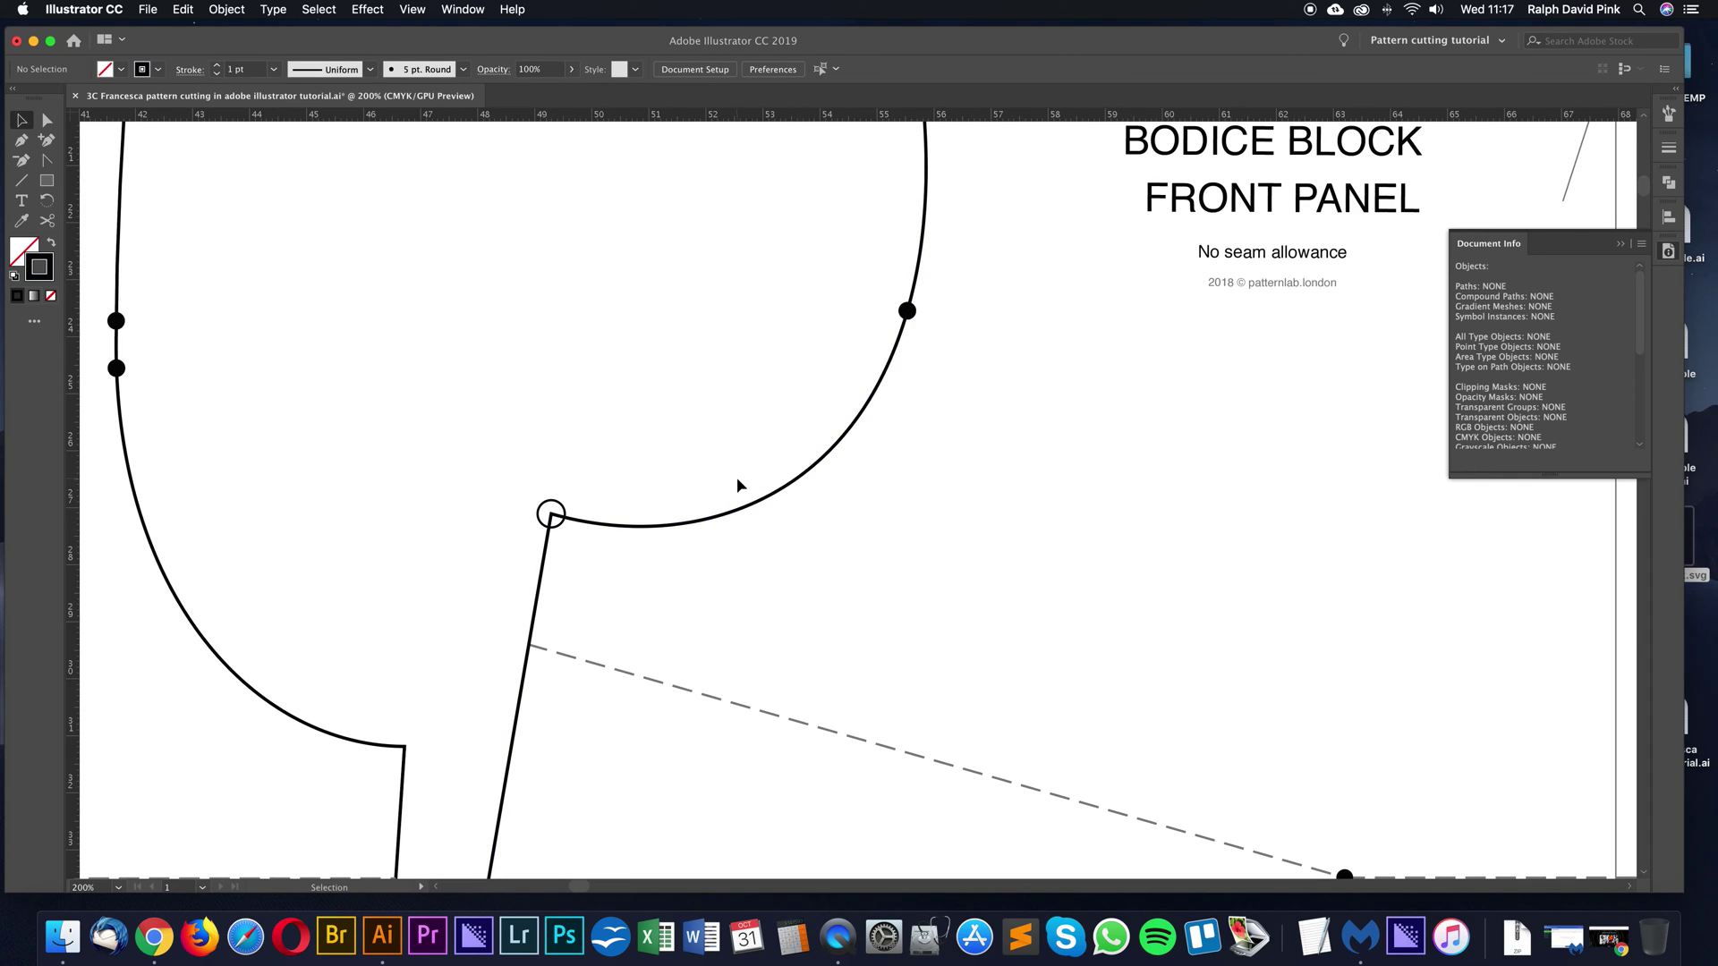
Select the front panel outline and cut it with Scissors at the marked underarm point
left_click(47, 120)
left_click(614, 526)
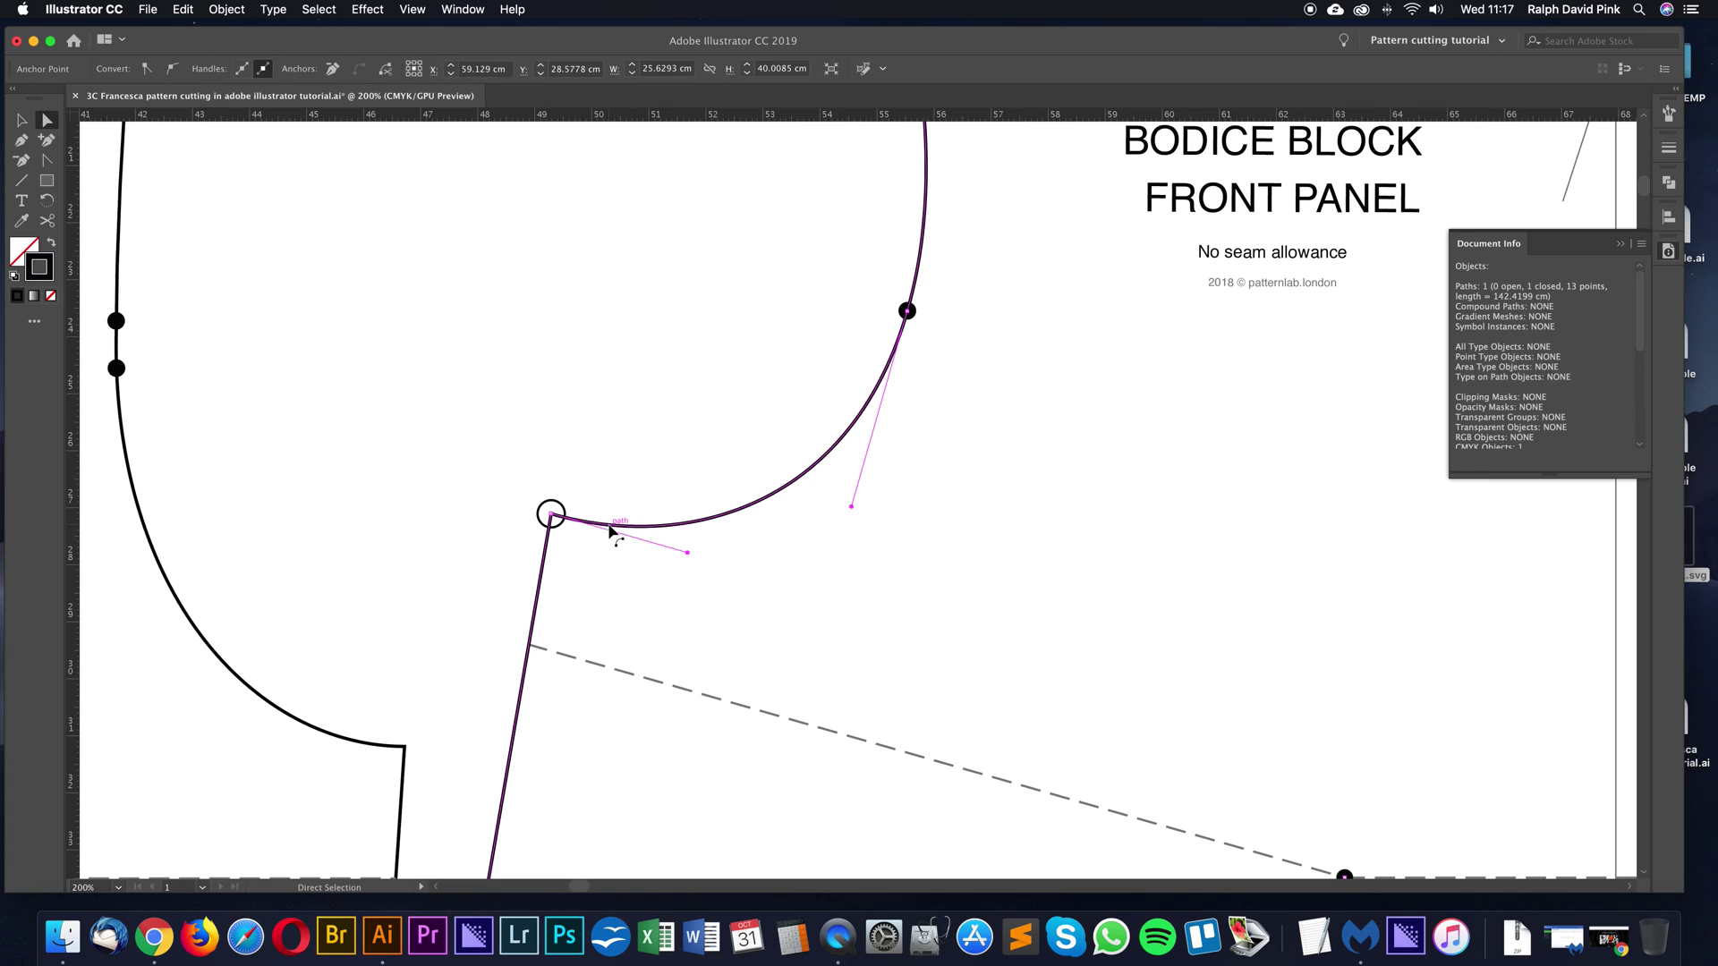
left_click(48, 221)
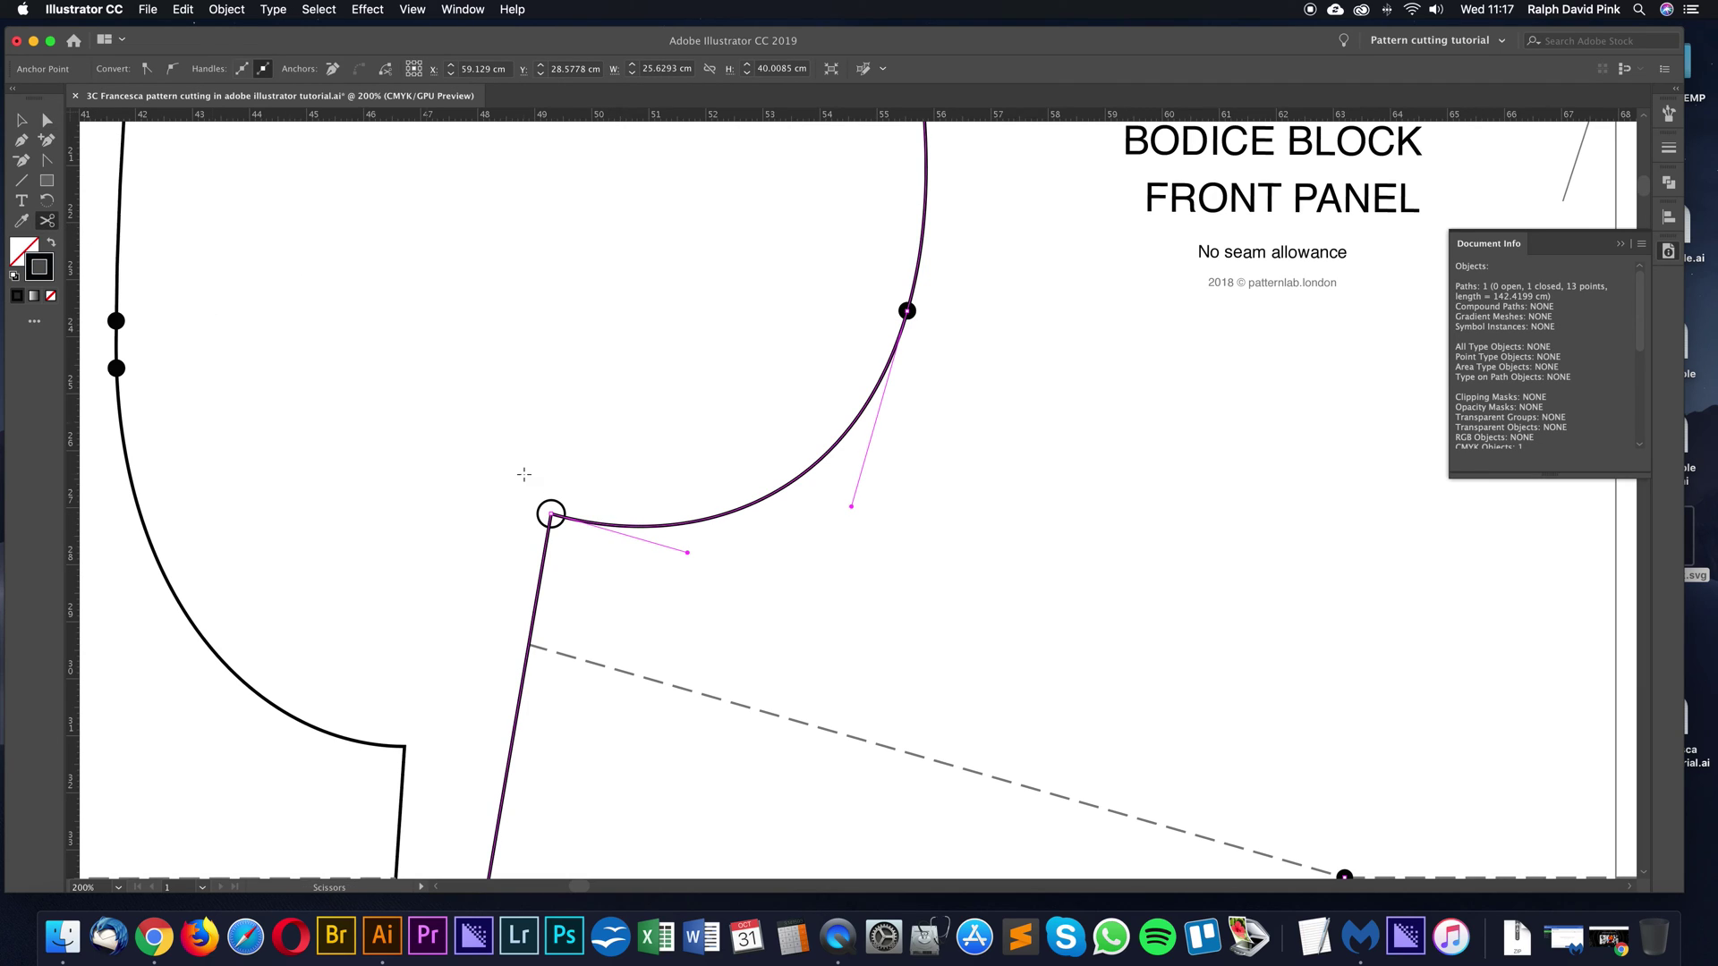
left_click(551, 515)
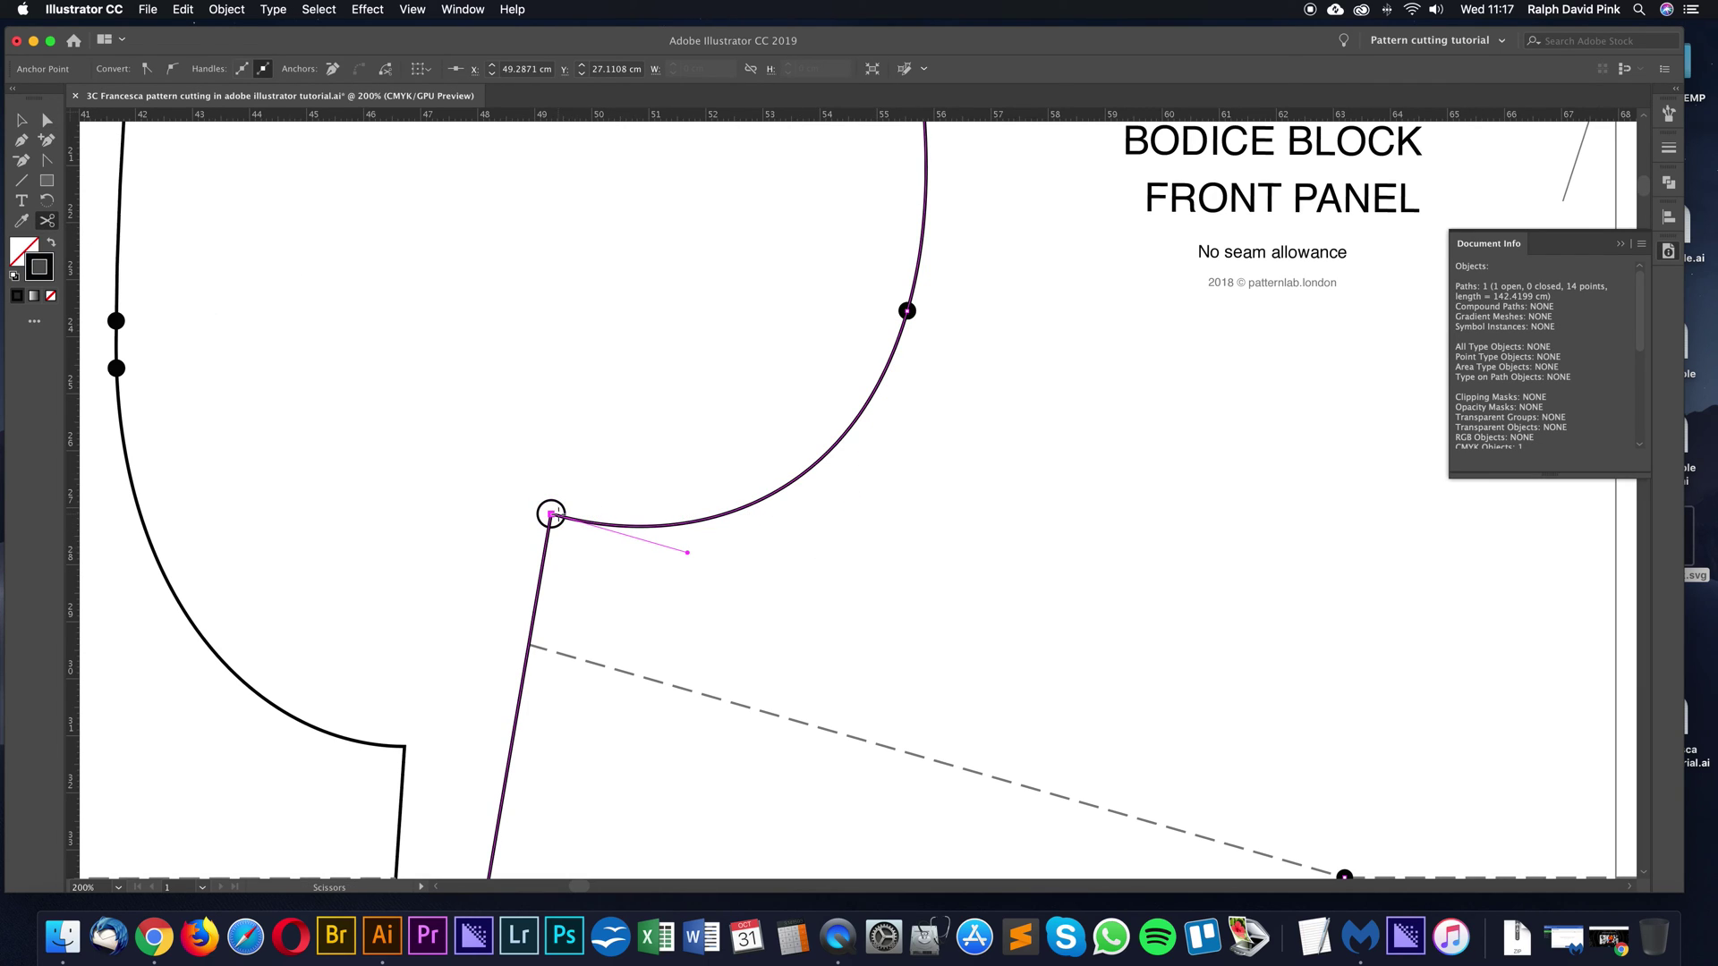
Try cutting the front armhole curve about 4.6 cm from the underarm point and again slightly further along, and undo both cuts
left_click(800, 476)
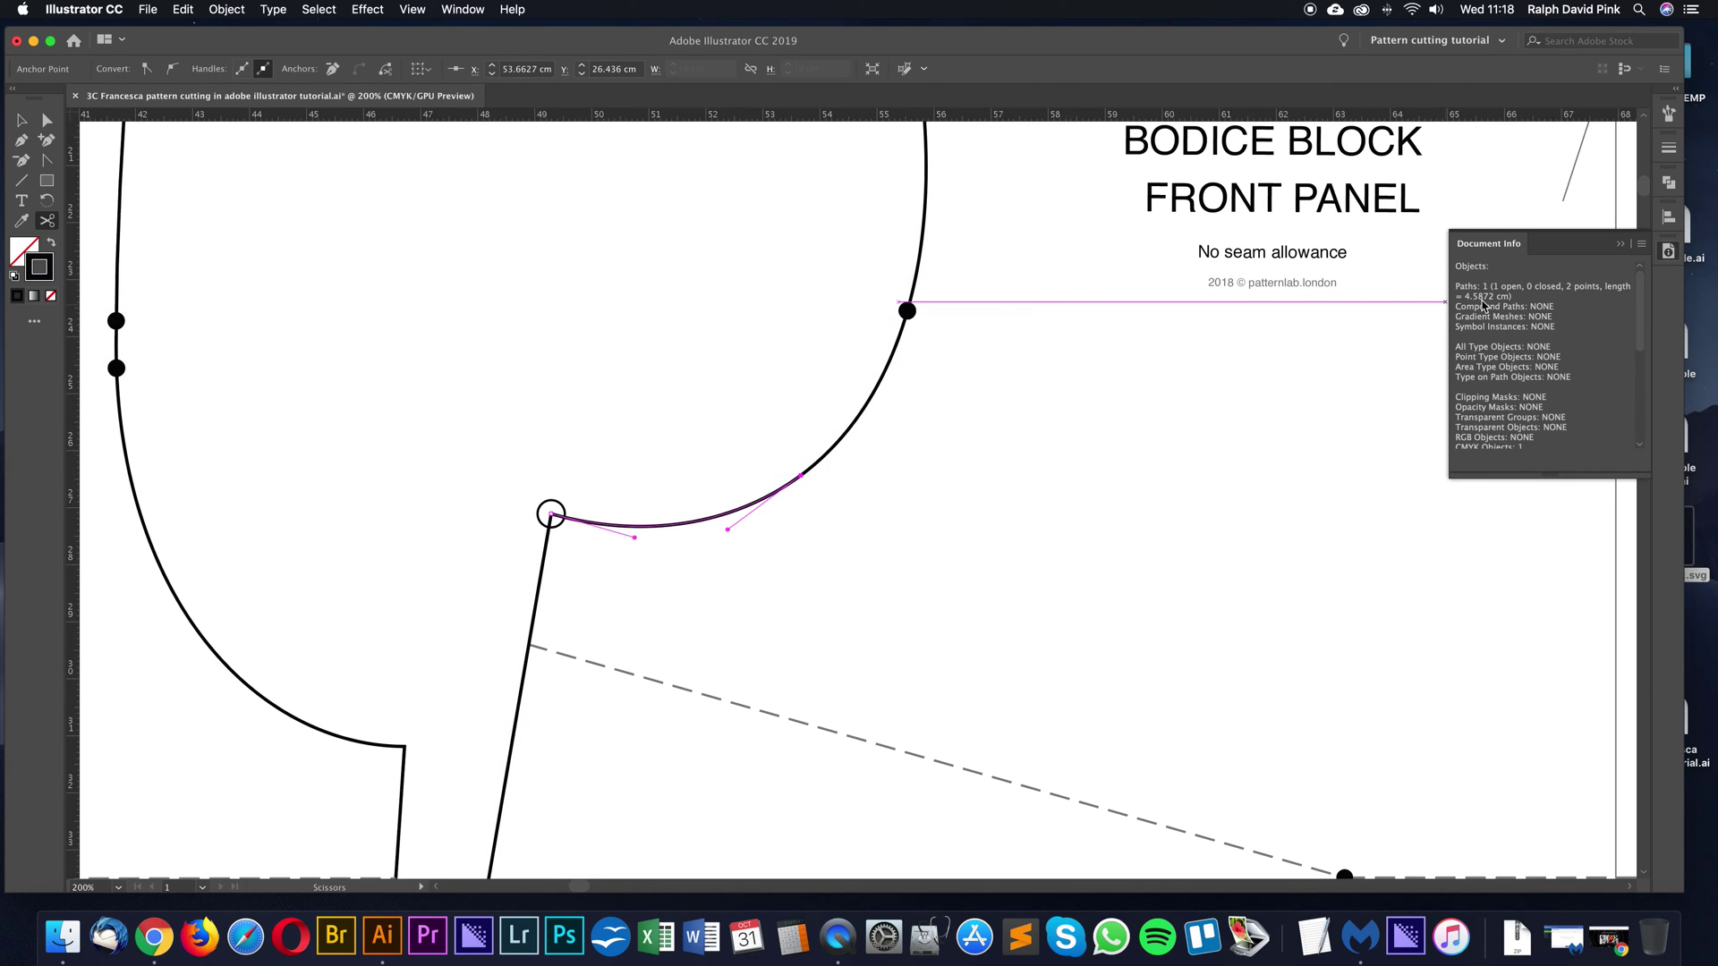
left_click(811, 467)
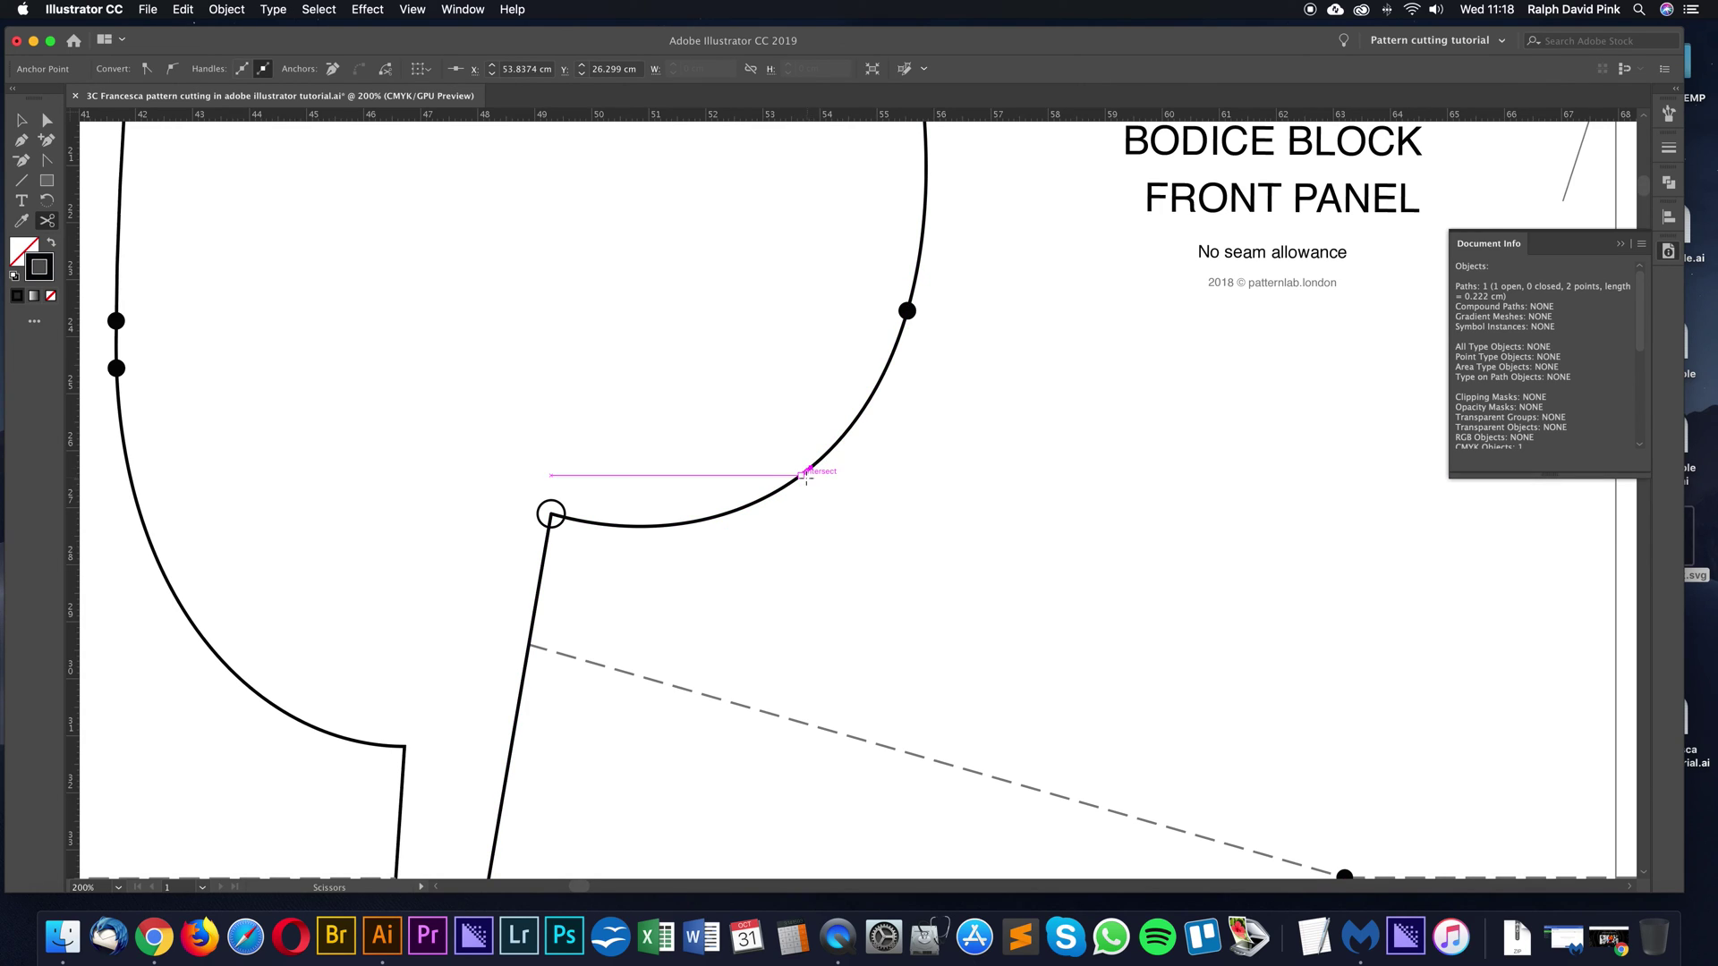
key("a")
key("super+z")
key("c")
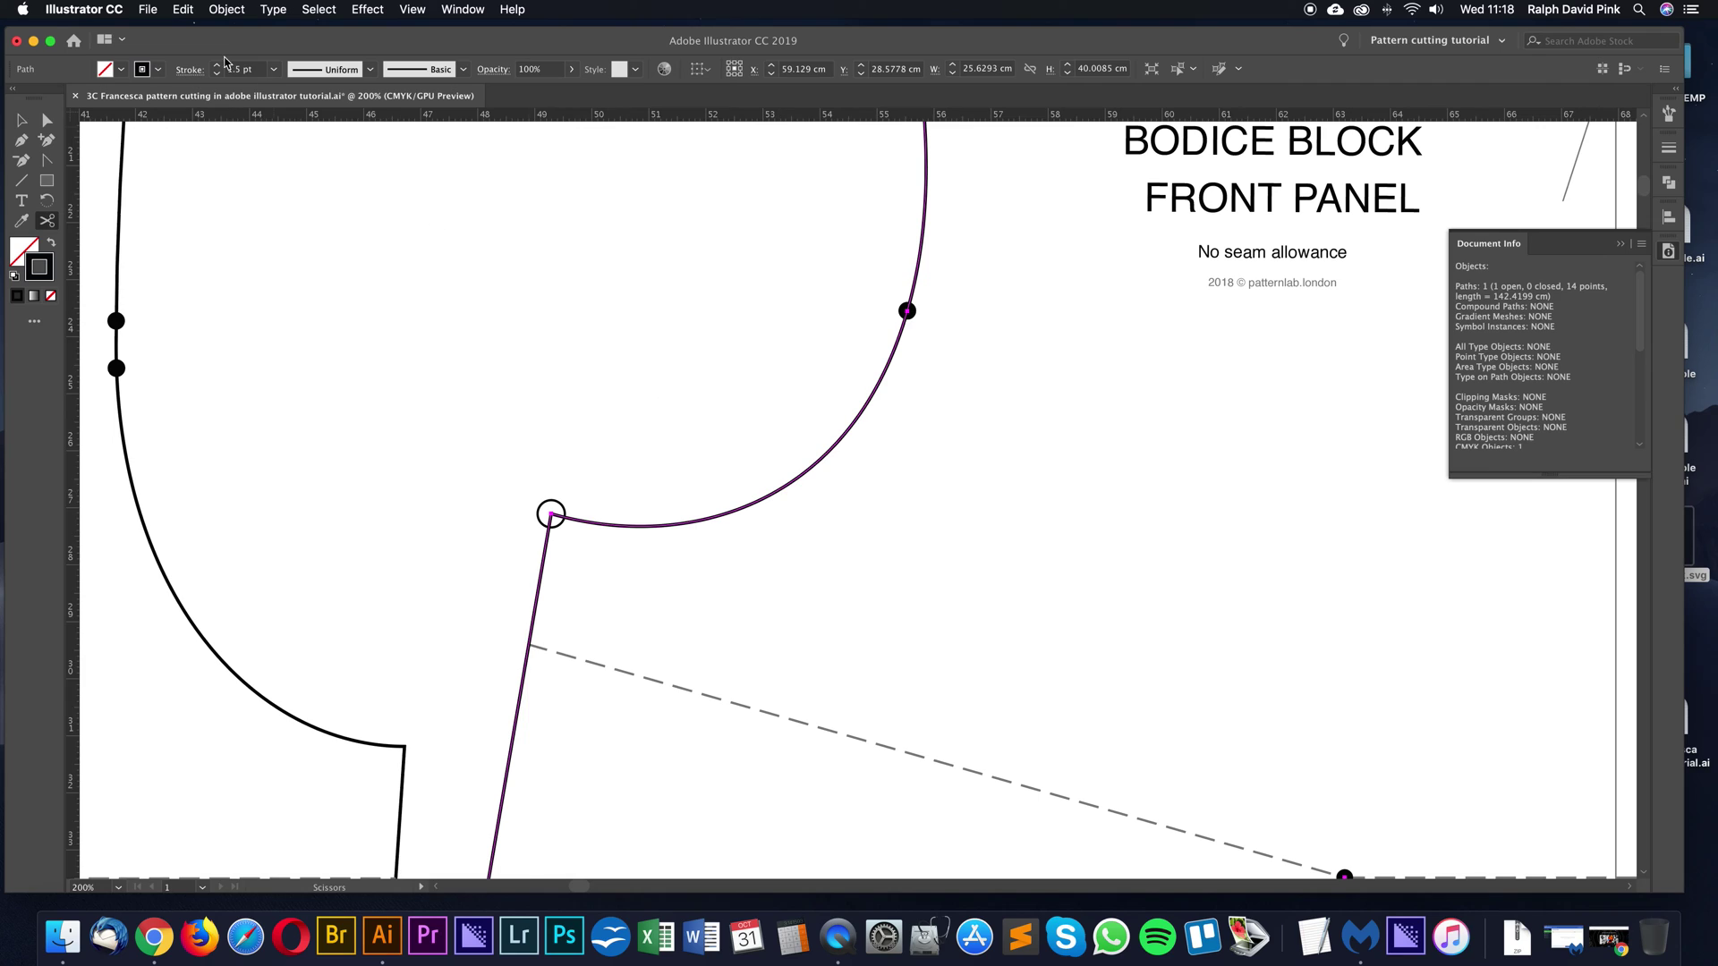
Cut the front armhole curve with Scissors about 4.9 cm along from the underarm point
left_click(180, 9)
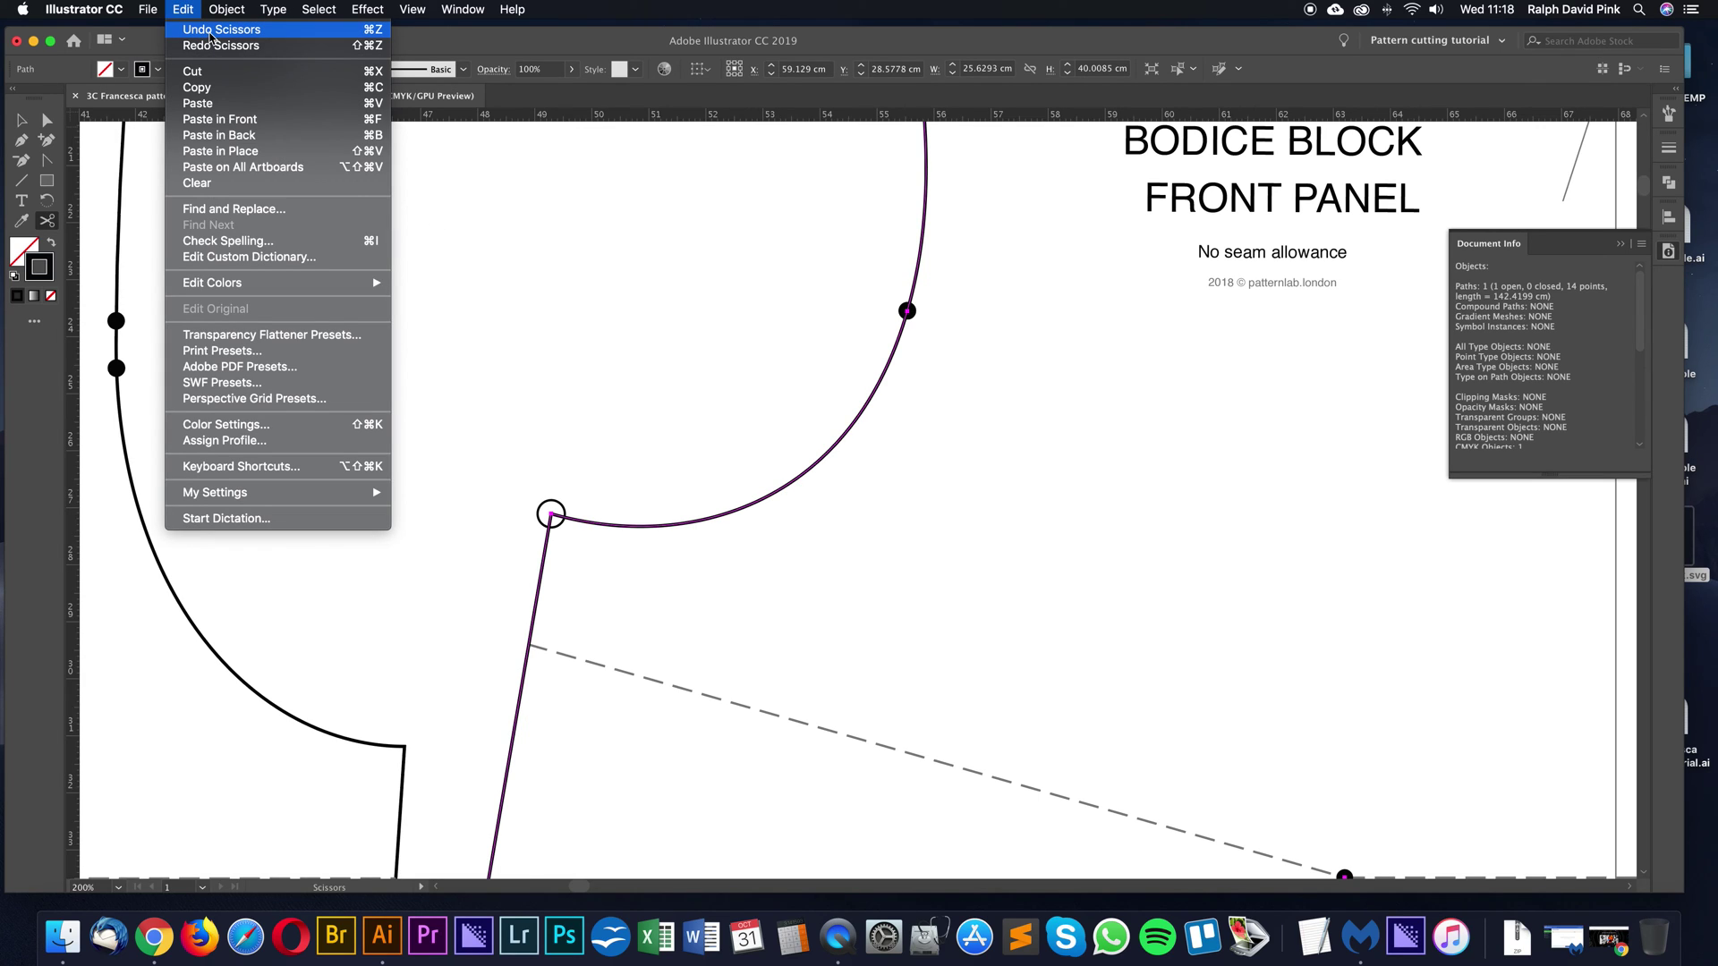
left_click(793, 470)
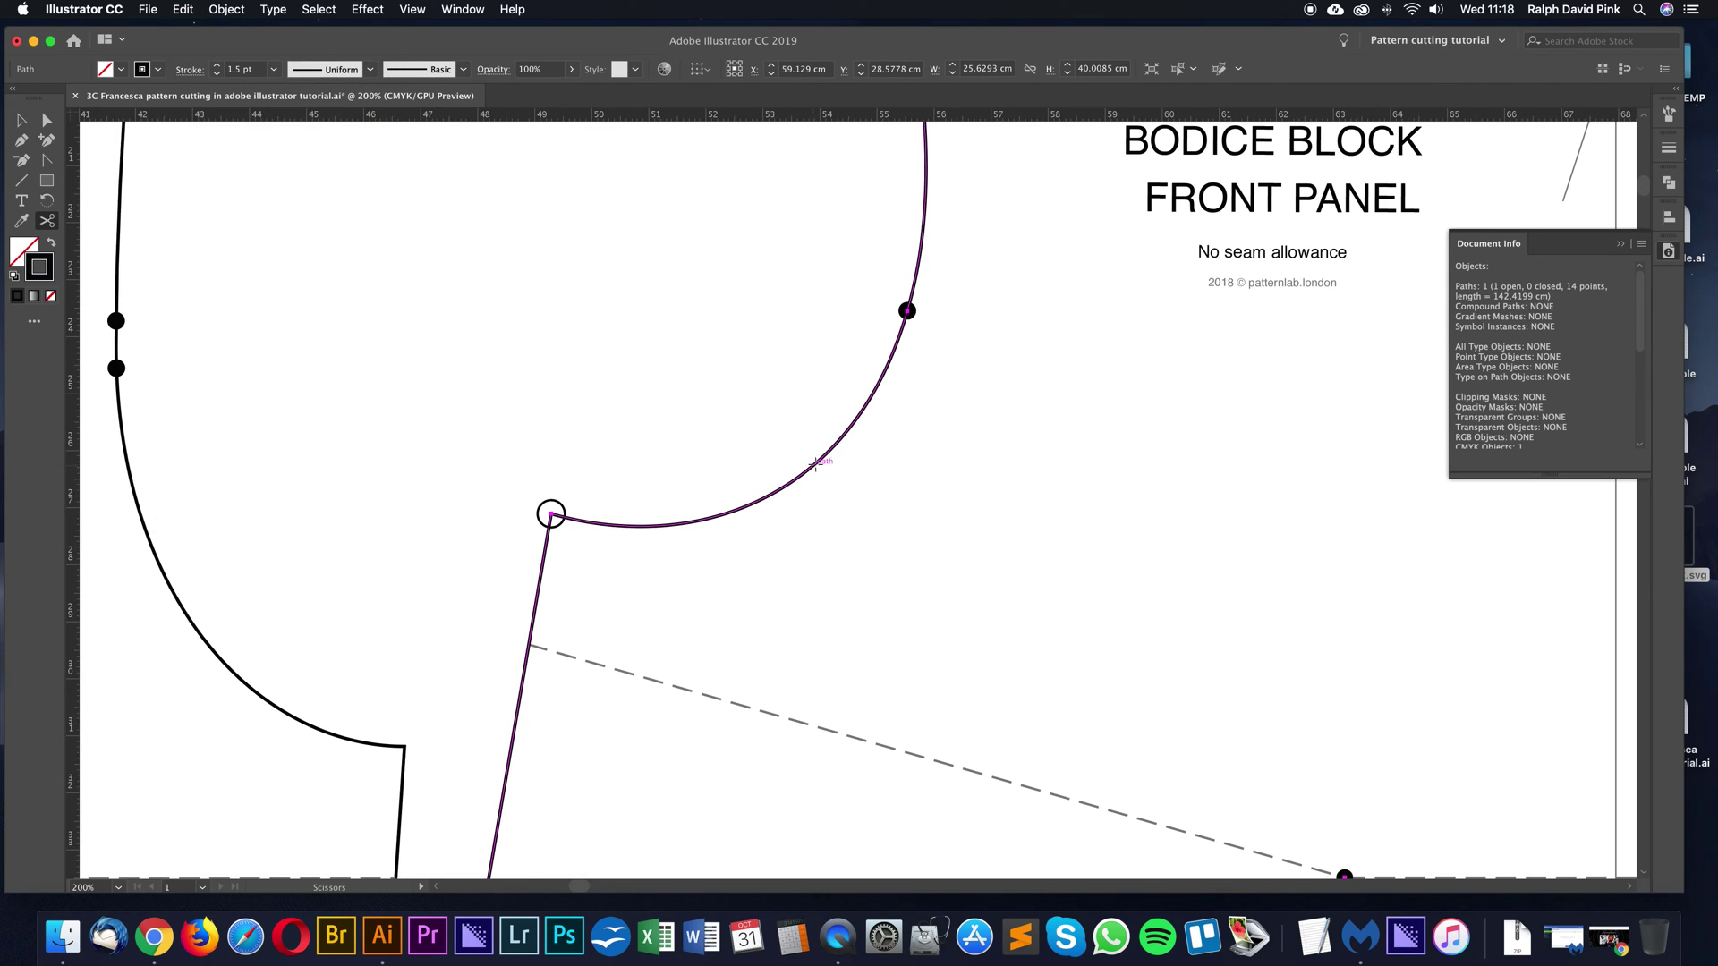
left_click(815, 463)
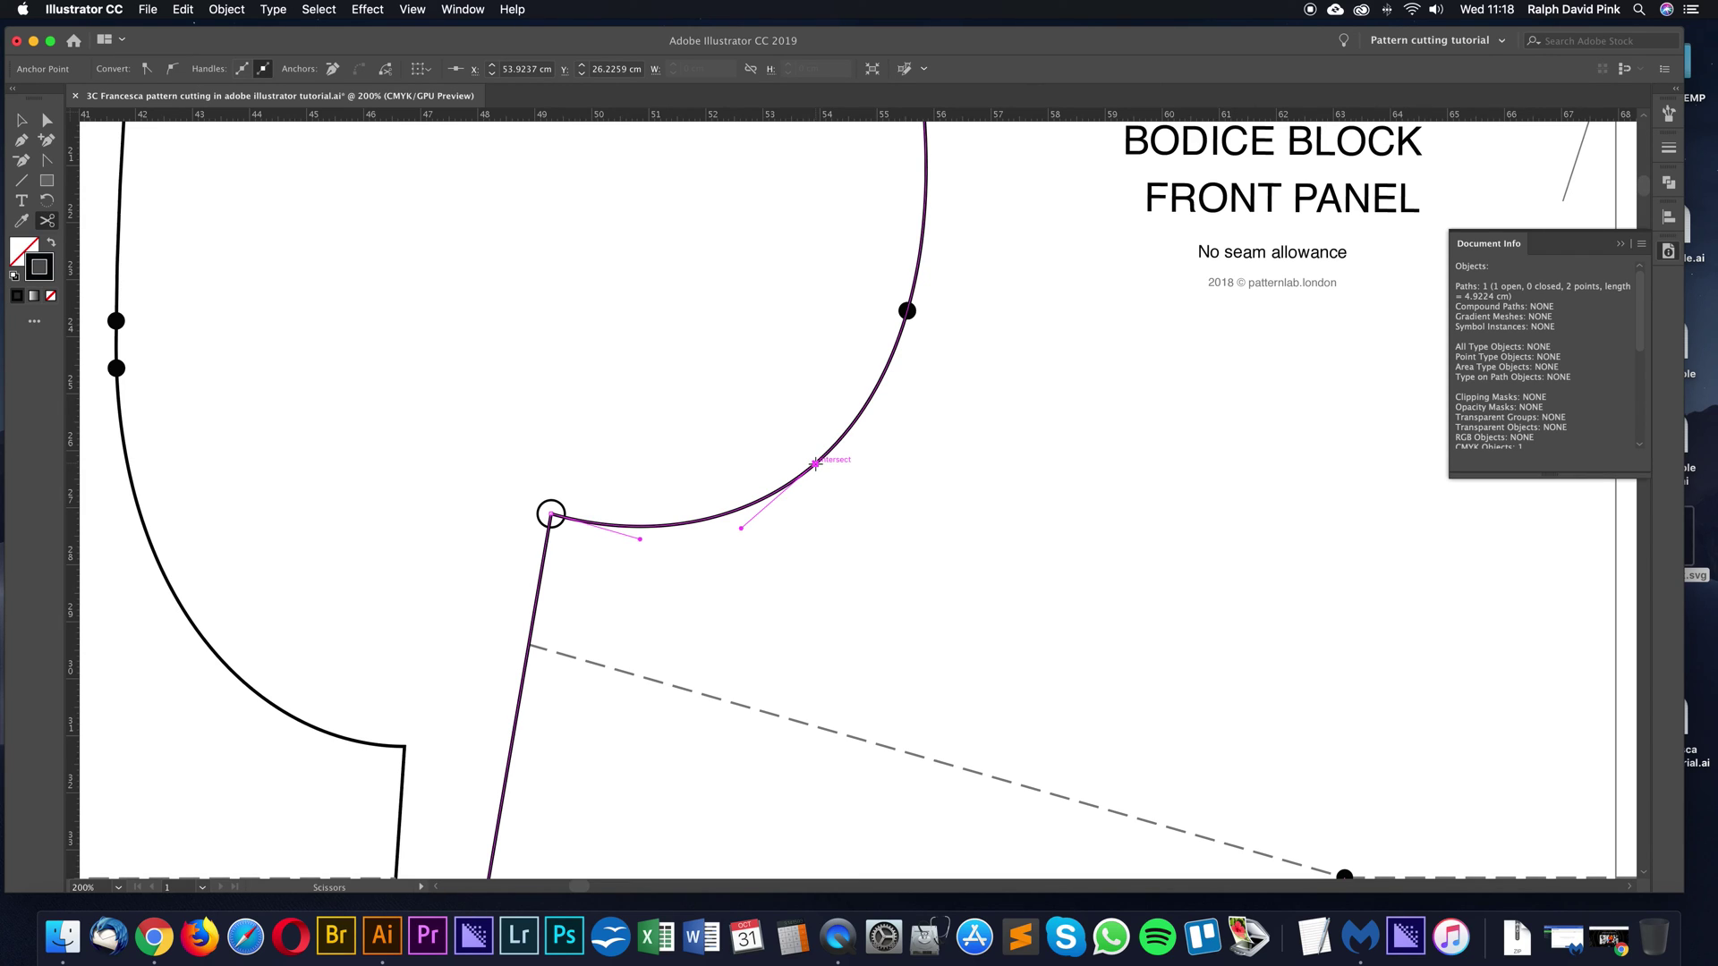
Undo the last armhole cut, try cutting the curve about 4.99 cm from the underarm point, and undo that cut
key("super")
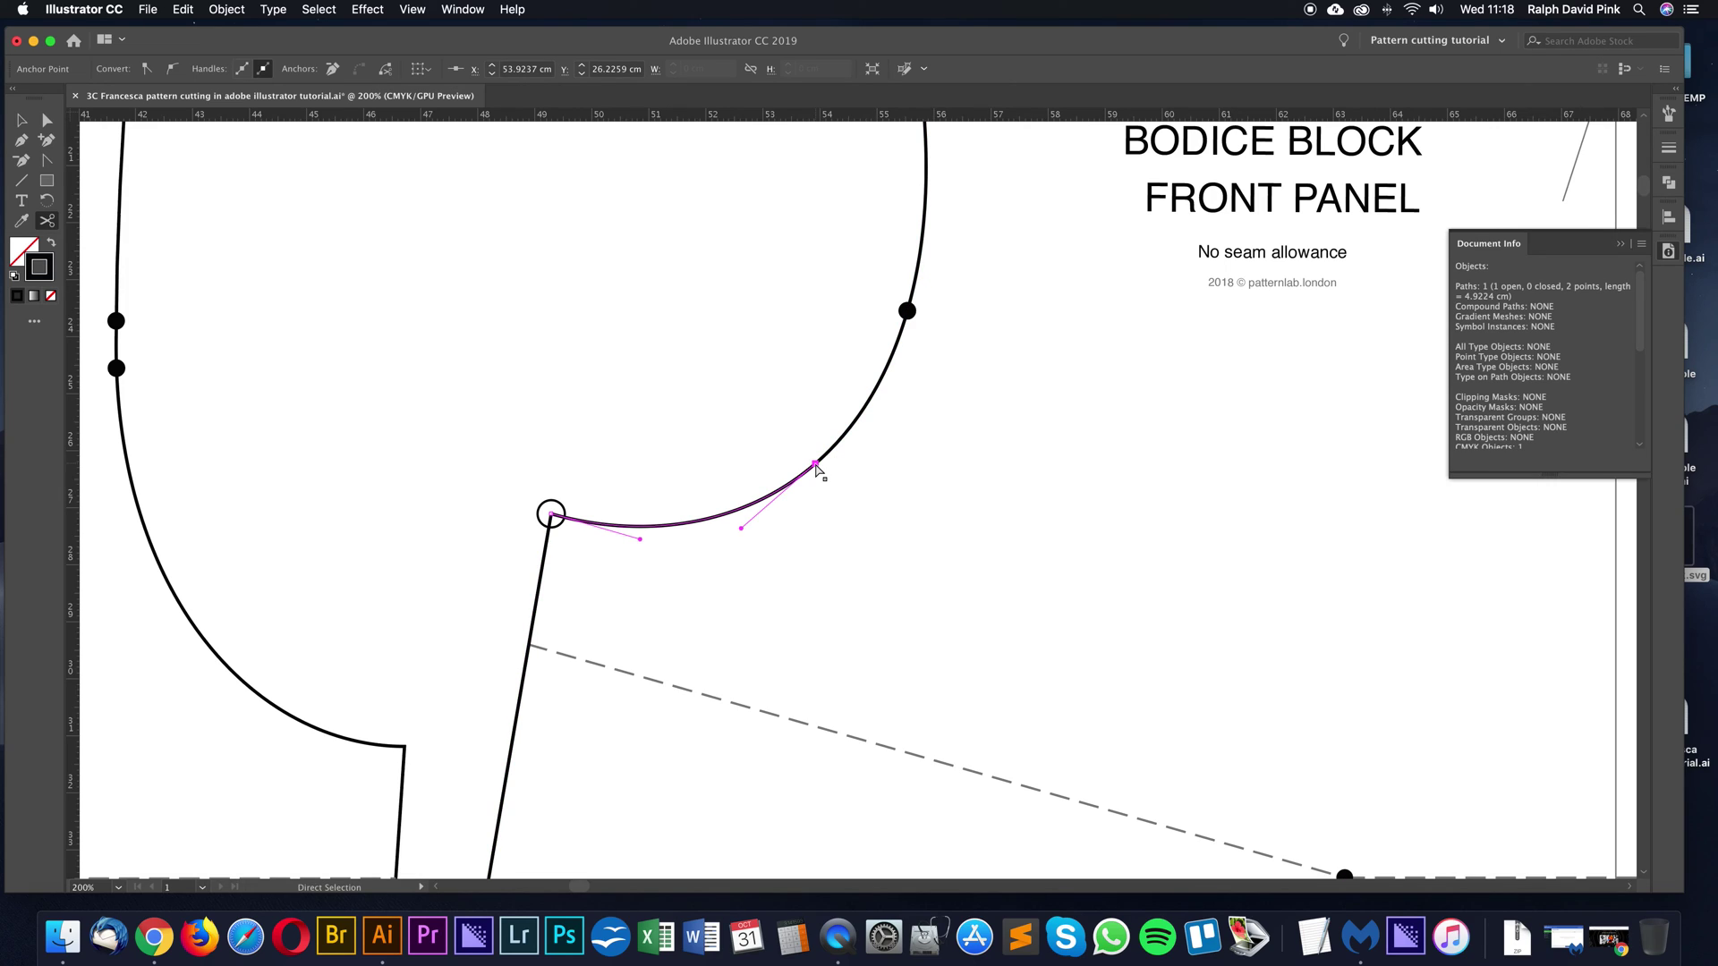
left_click(816, 467)
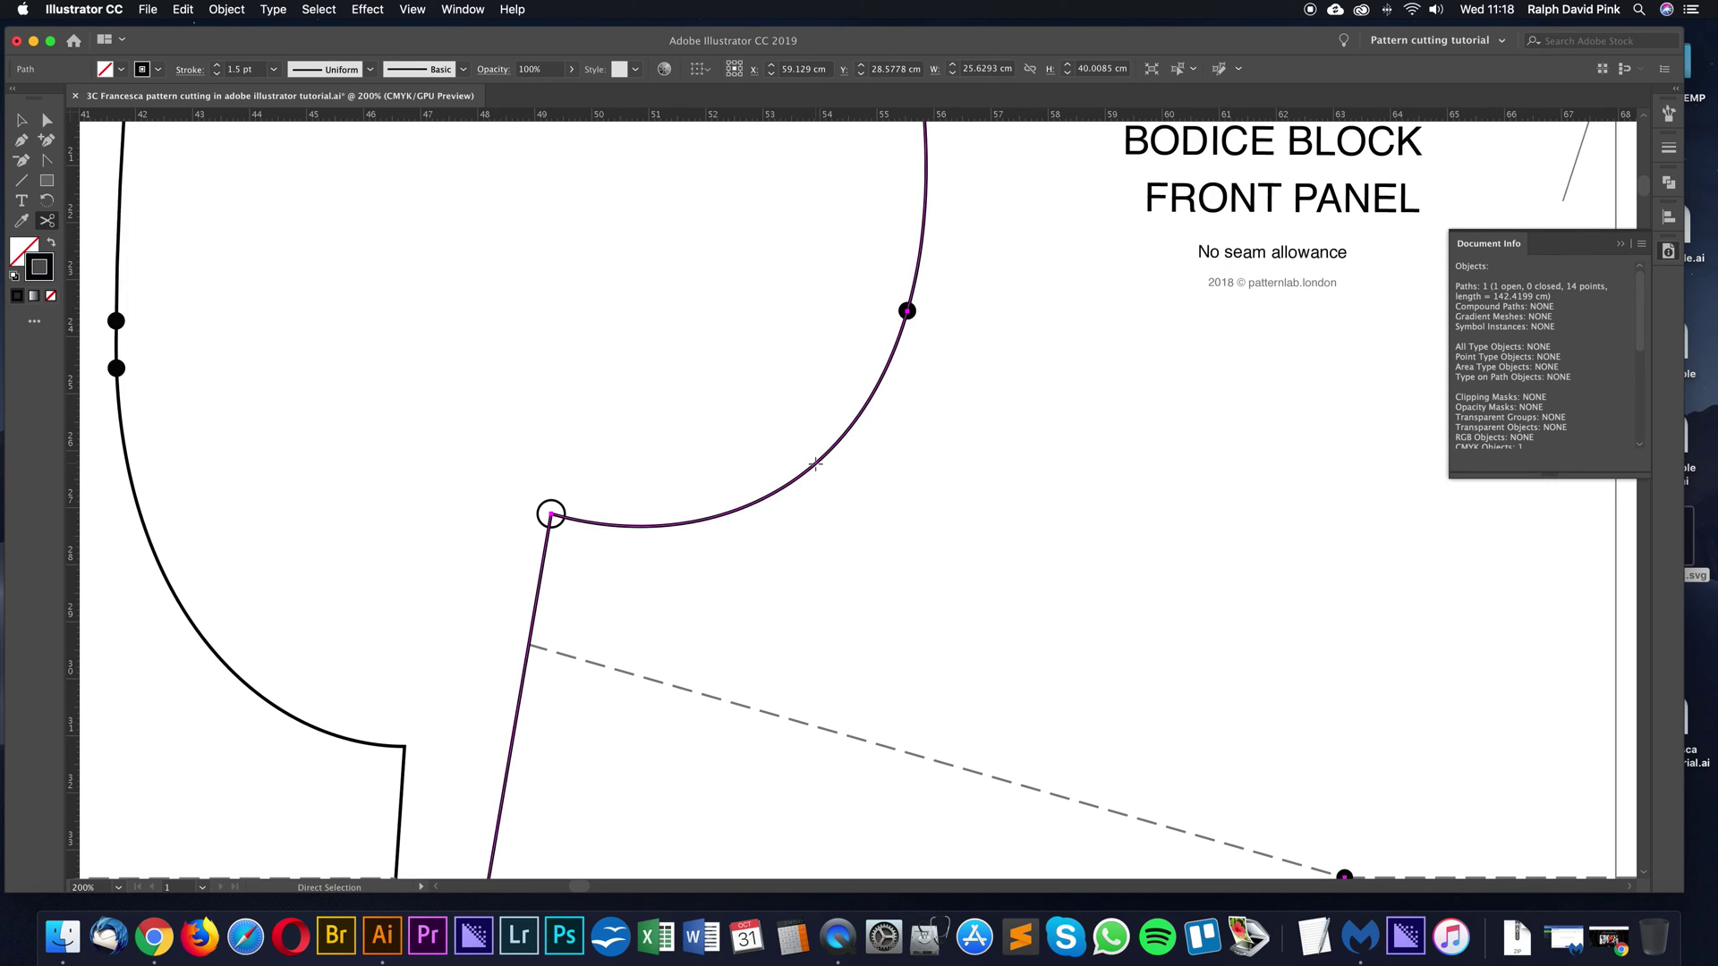
key("c")
left_click(818, 461)
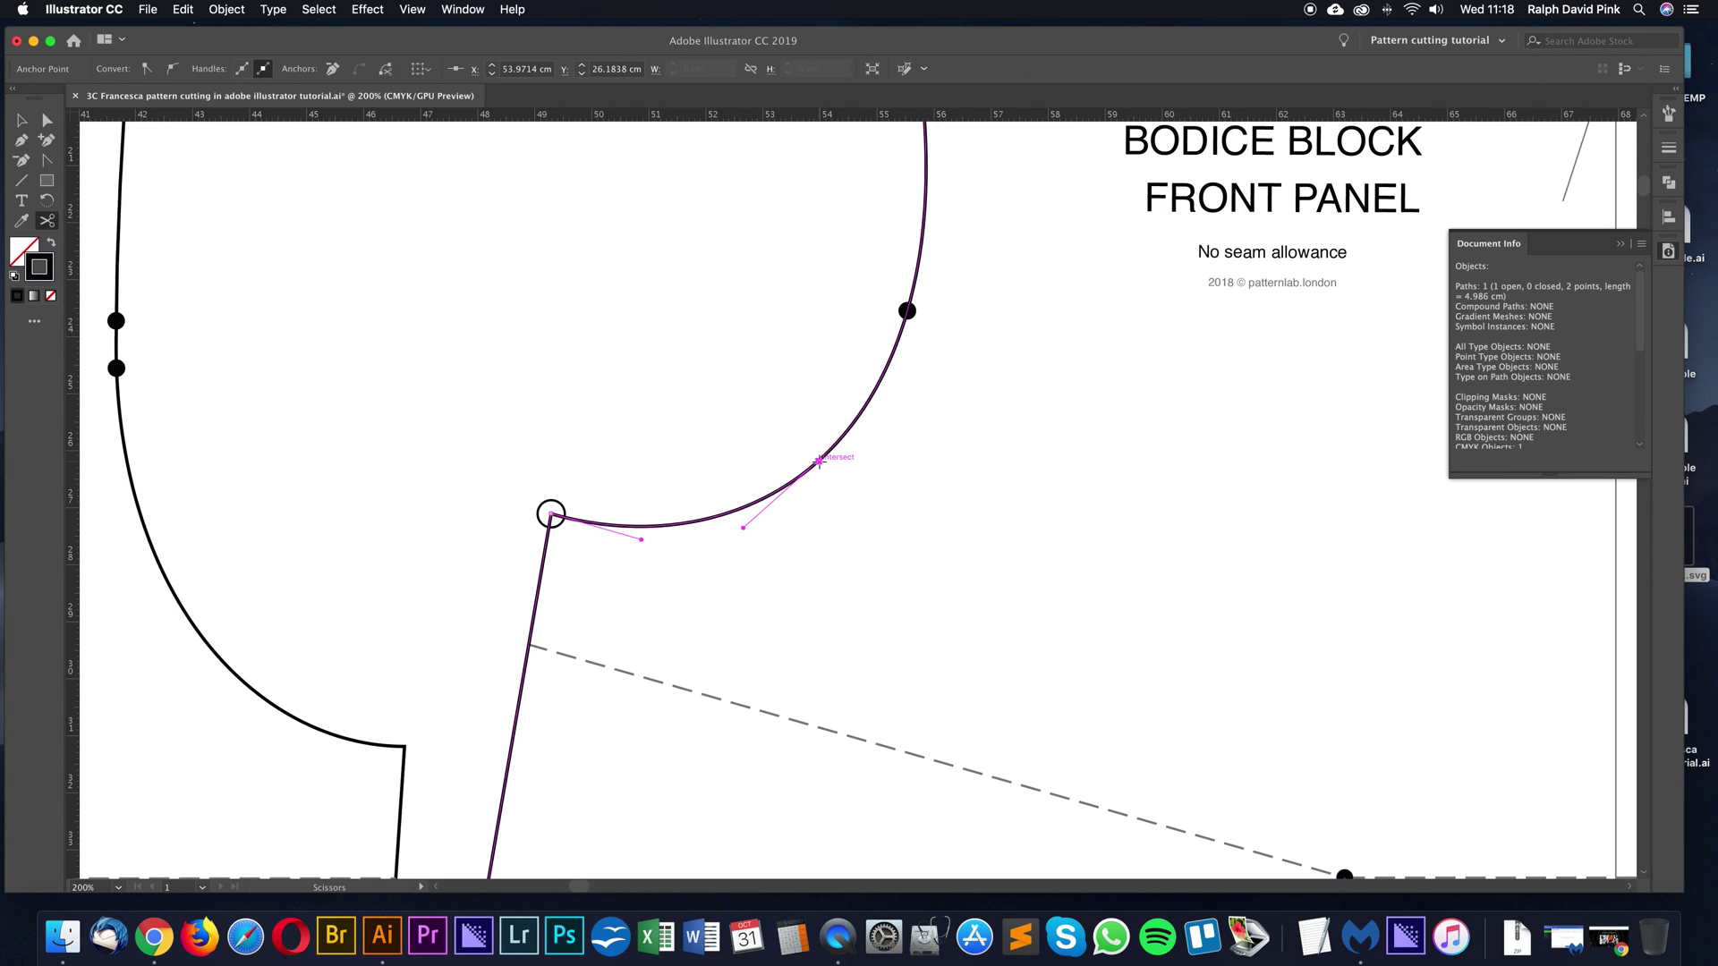
key("super+plus")
key("super+plus")
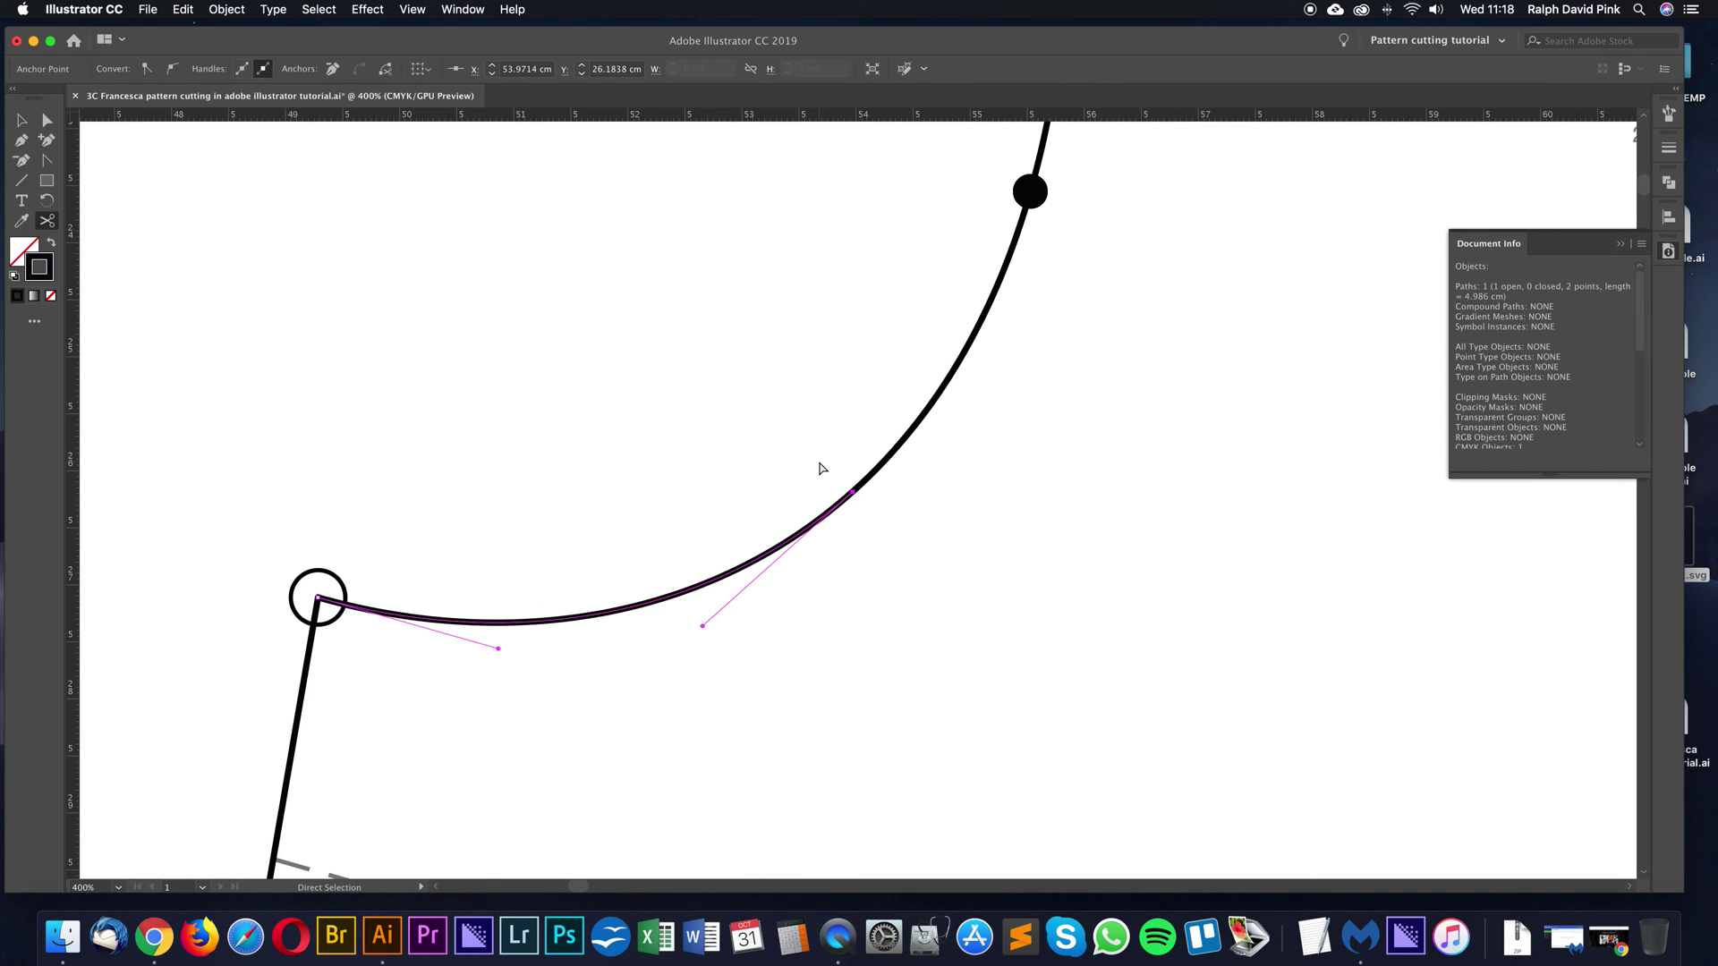
scroll(822, 469, "up", 1)
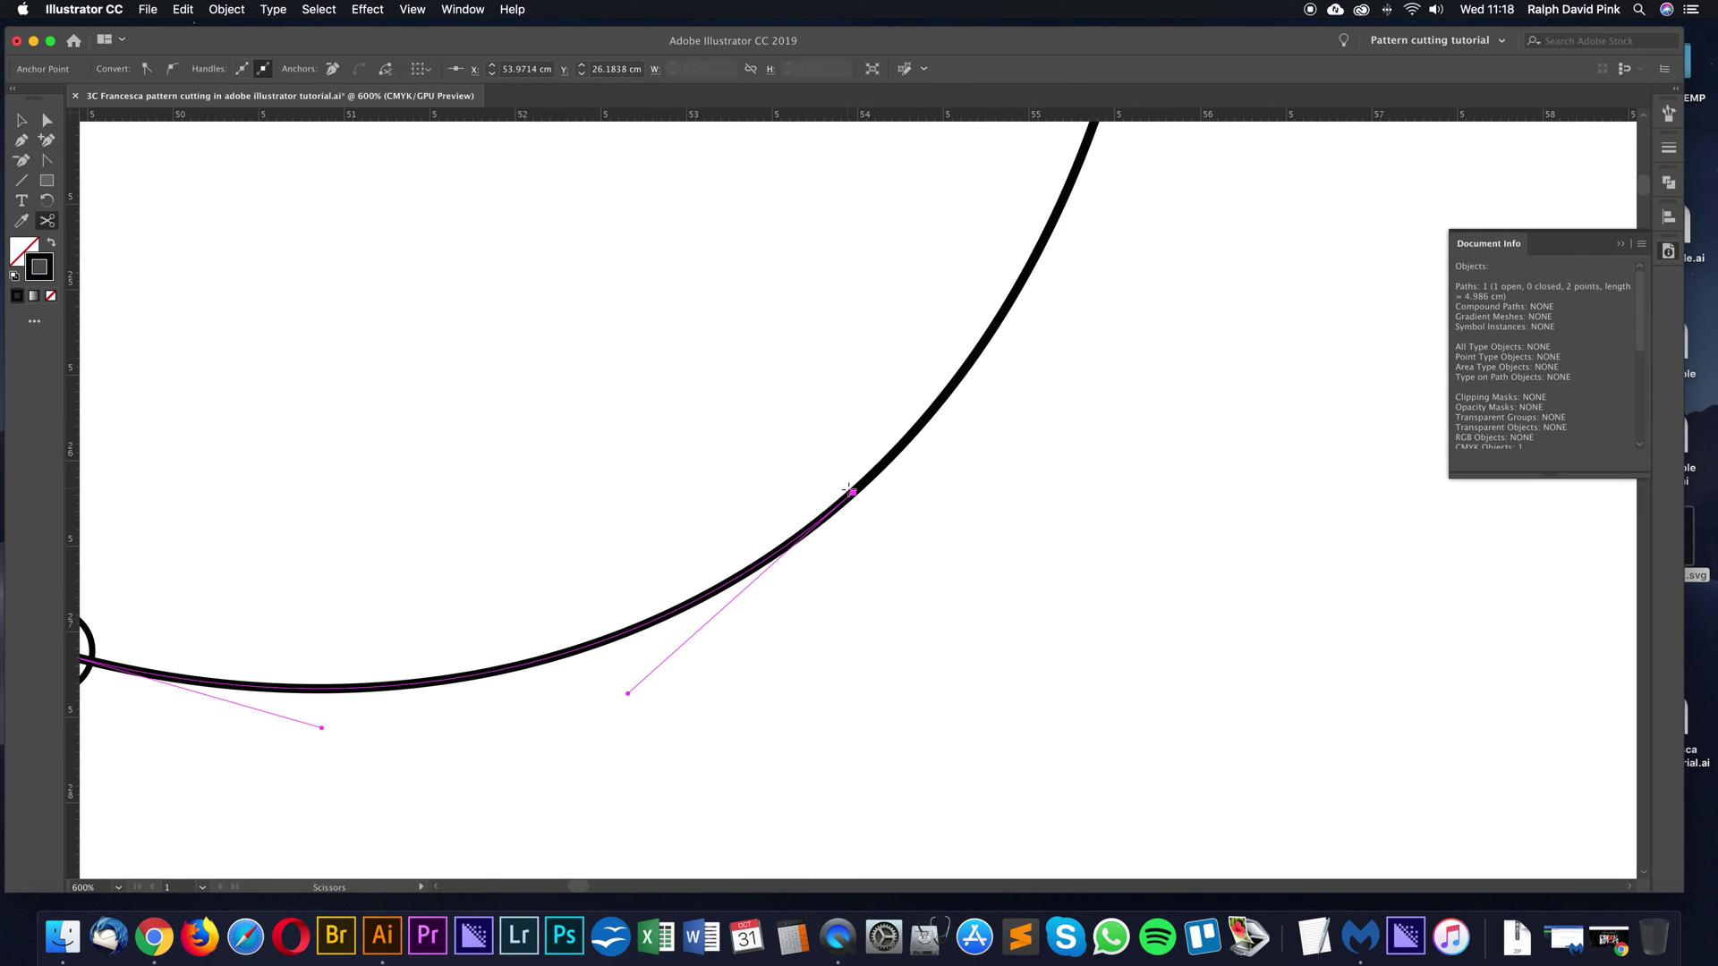
left_click(852, 492)
key("super")
left_click(853, 494, "super")
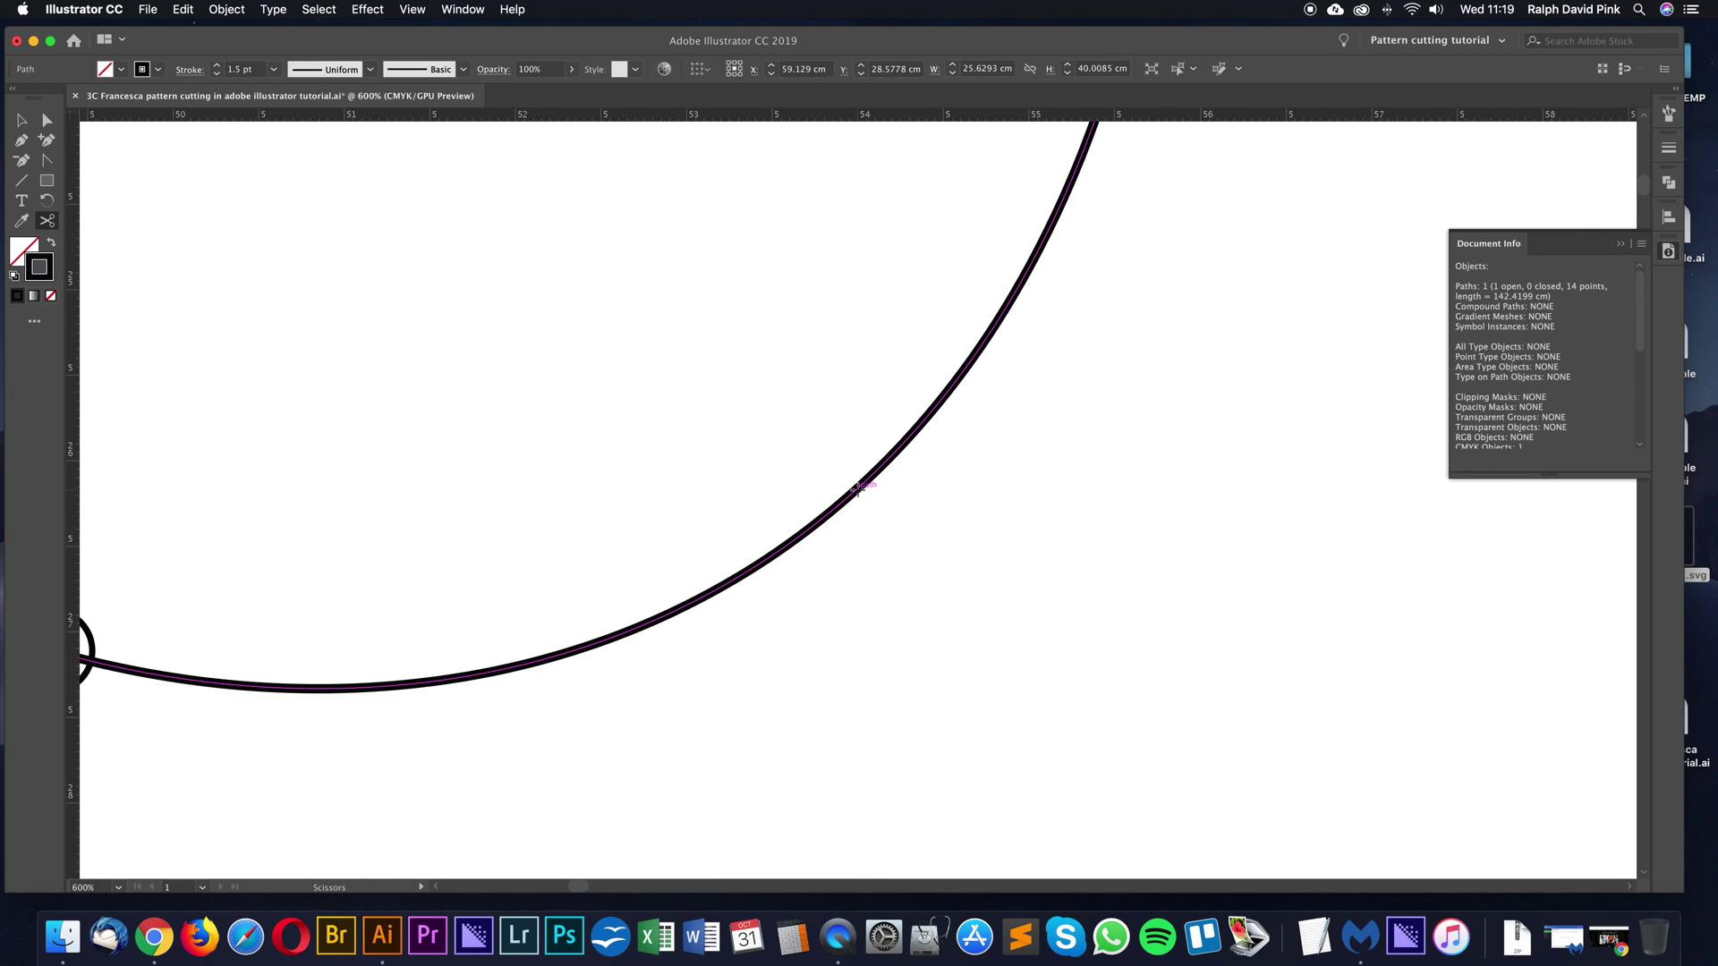
Try cutting the front armhole curve with Scissors about 5.04, 5.03 and 5.02 cm from the underarm point, undoing each attempt
left_click(860, 488)
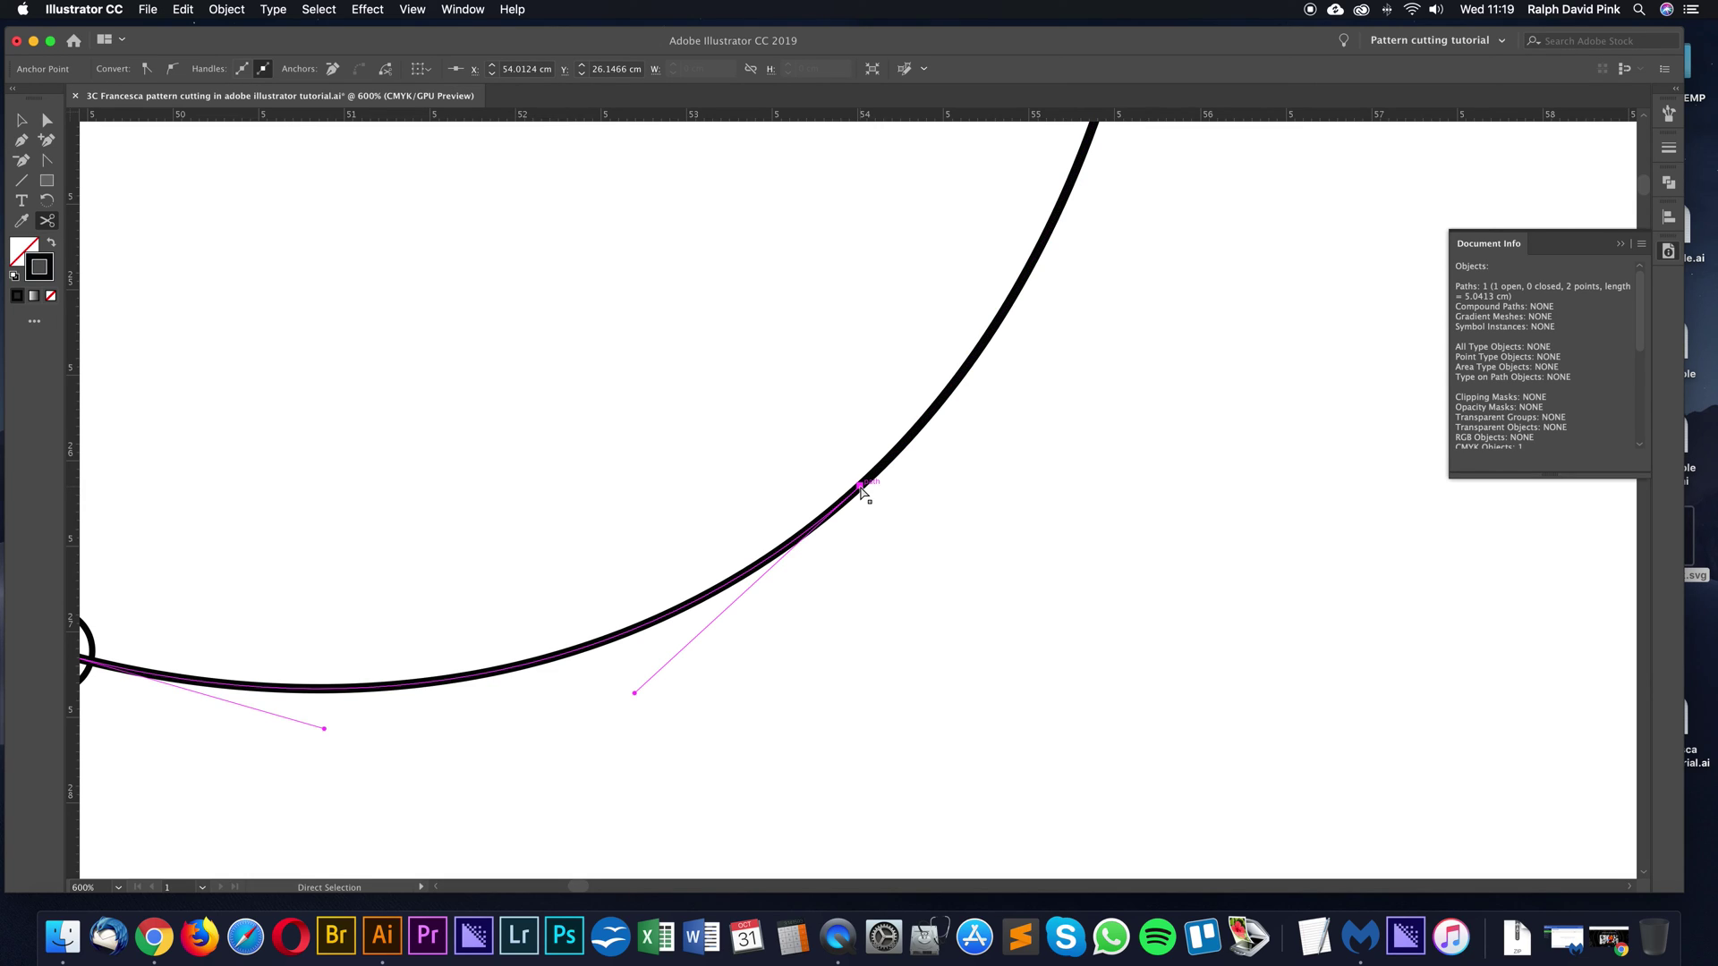
key("super+z")
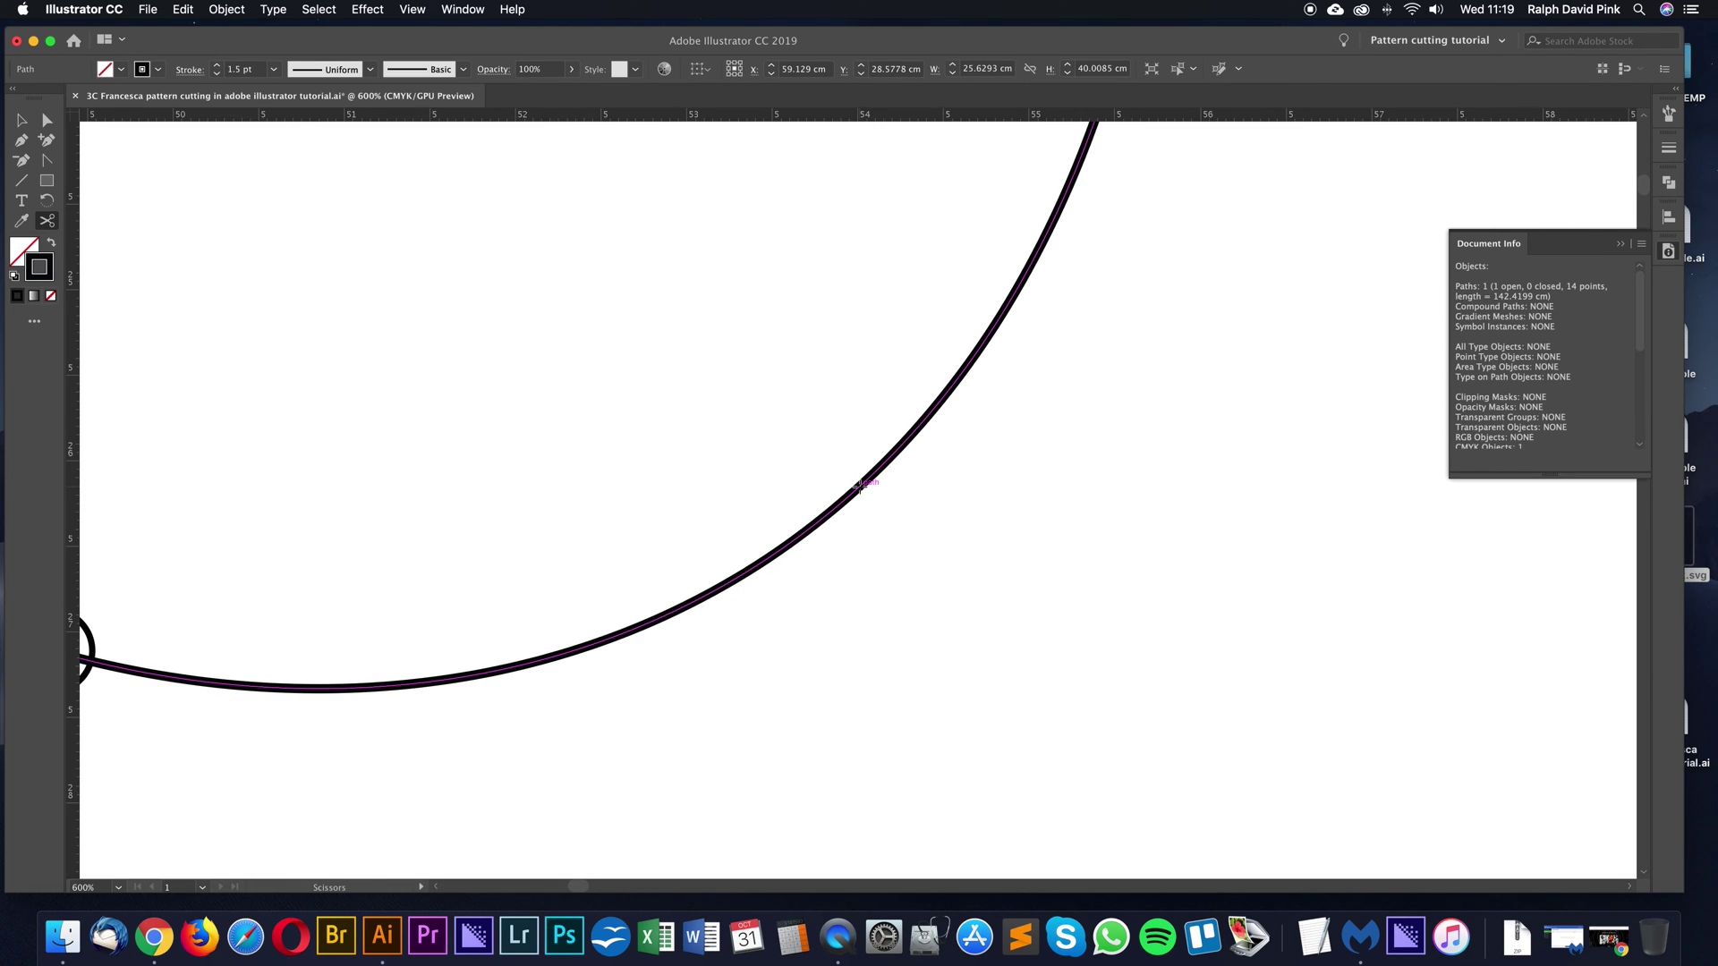
left_click(860, 486)
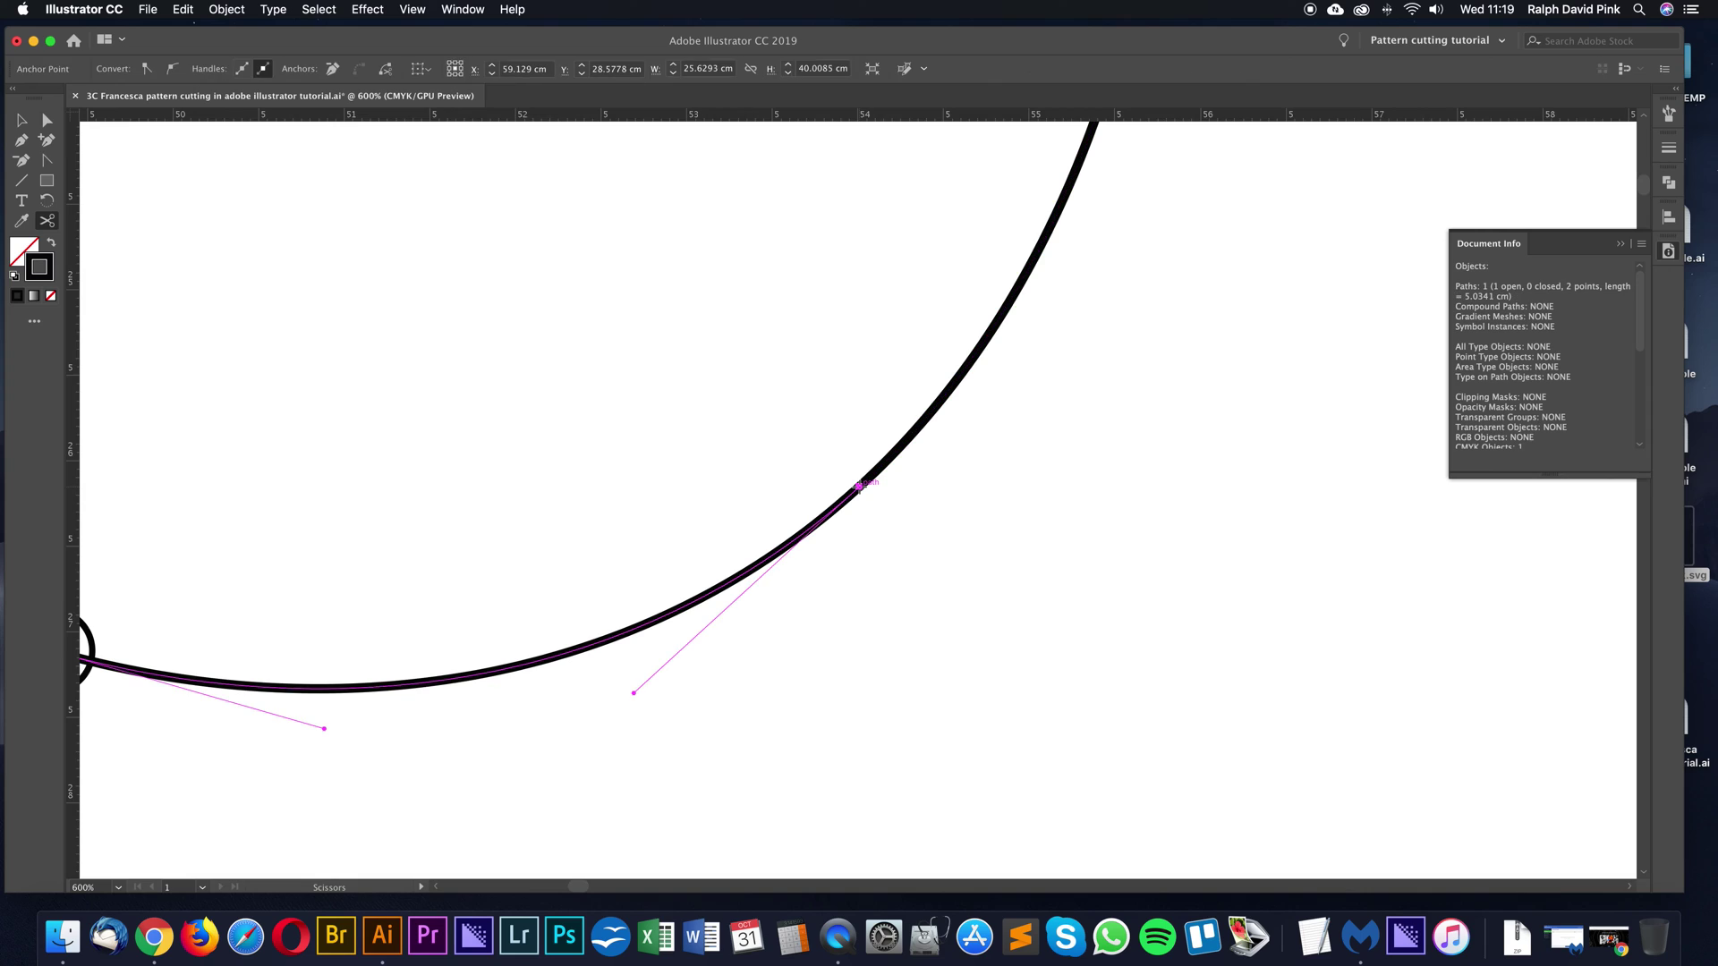
key("super+z")
left_click(858, 488)
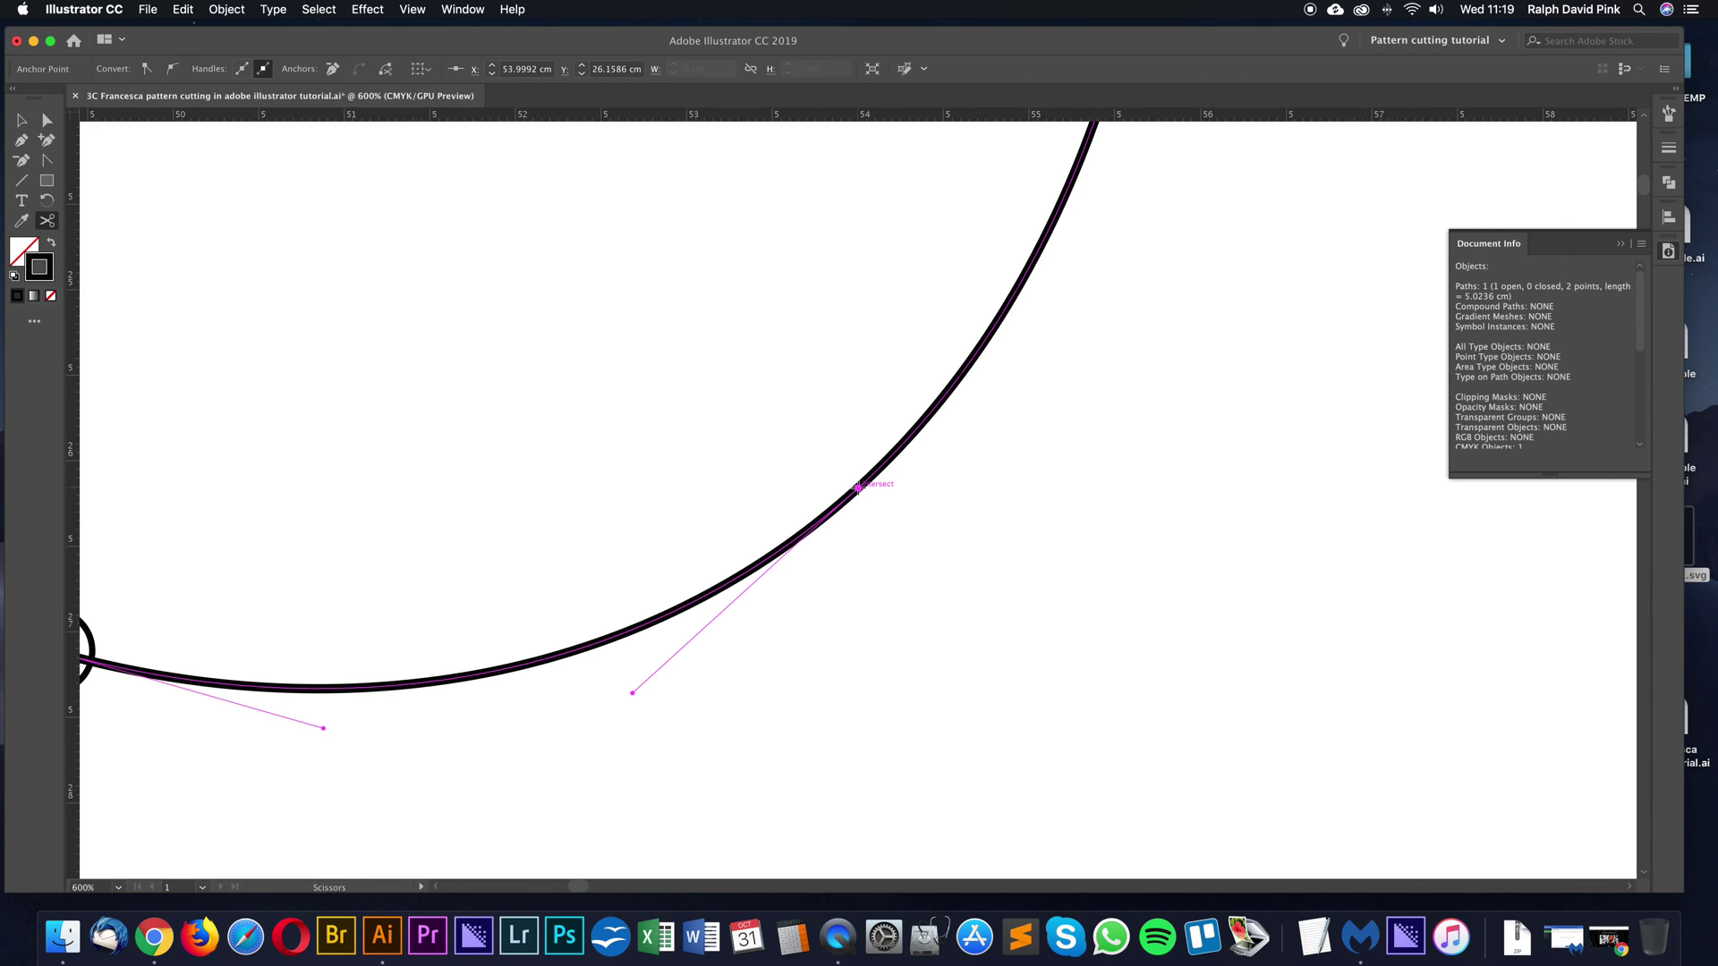
key("super+z")
left_click(855, 490)
key("super+z")
Cut the front armhole curve with Scissors about 5.01 cm along from the underarm point and deselect the segment
left_click(856, 488)
key("a")
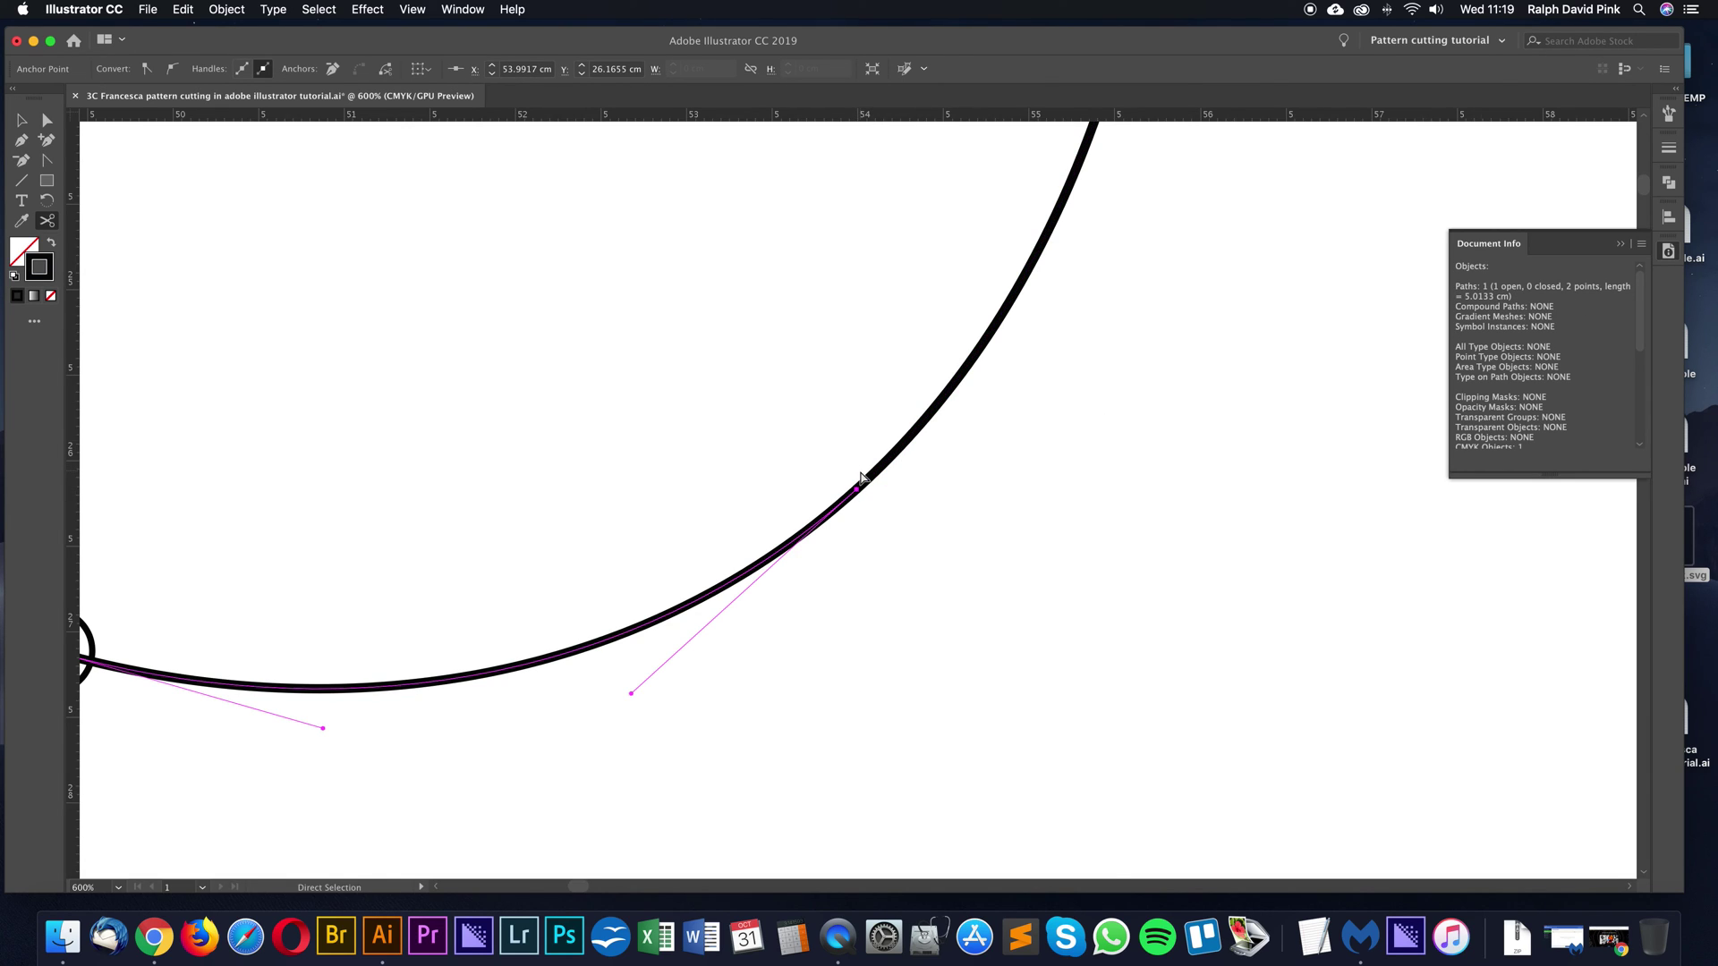
key("super+minus")
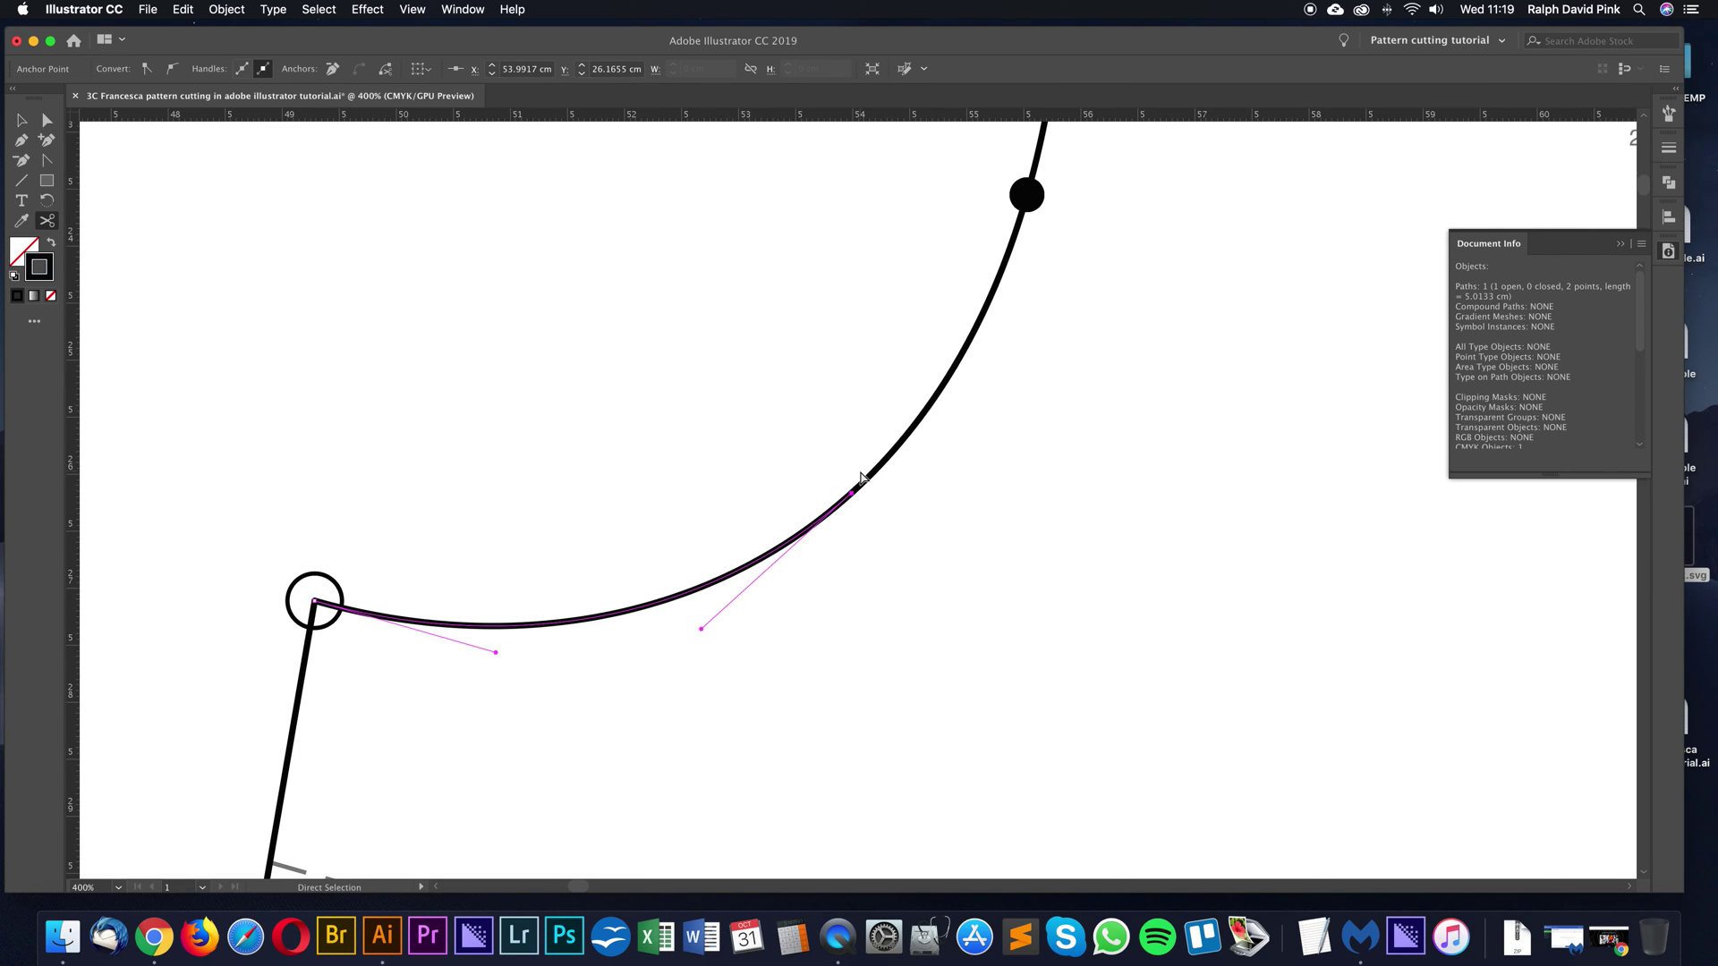
key("super+minus")
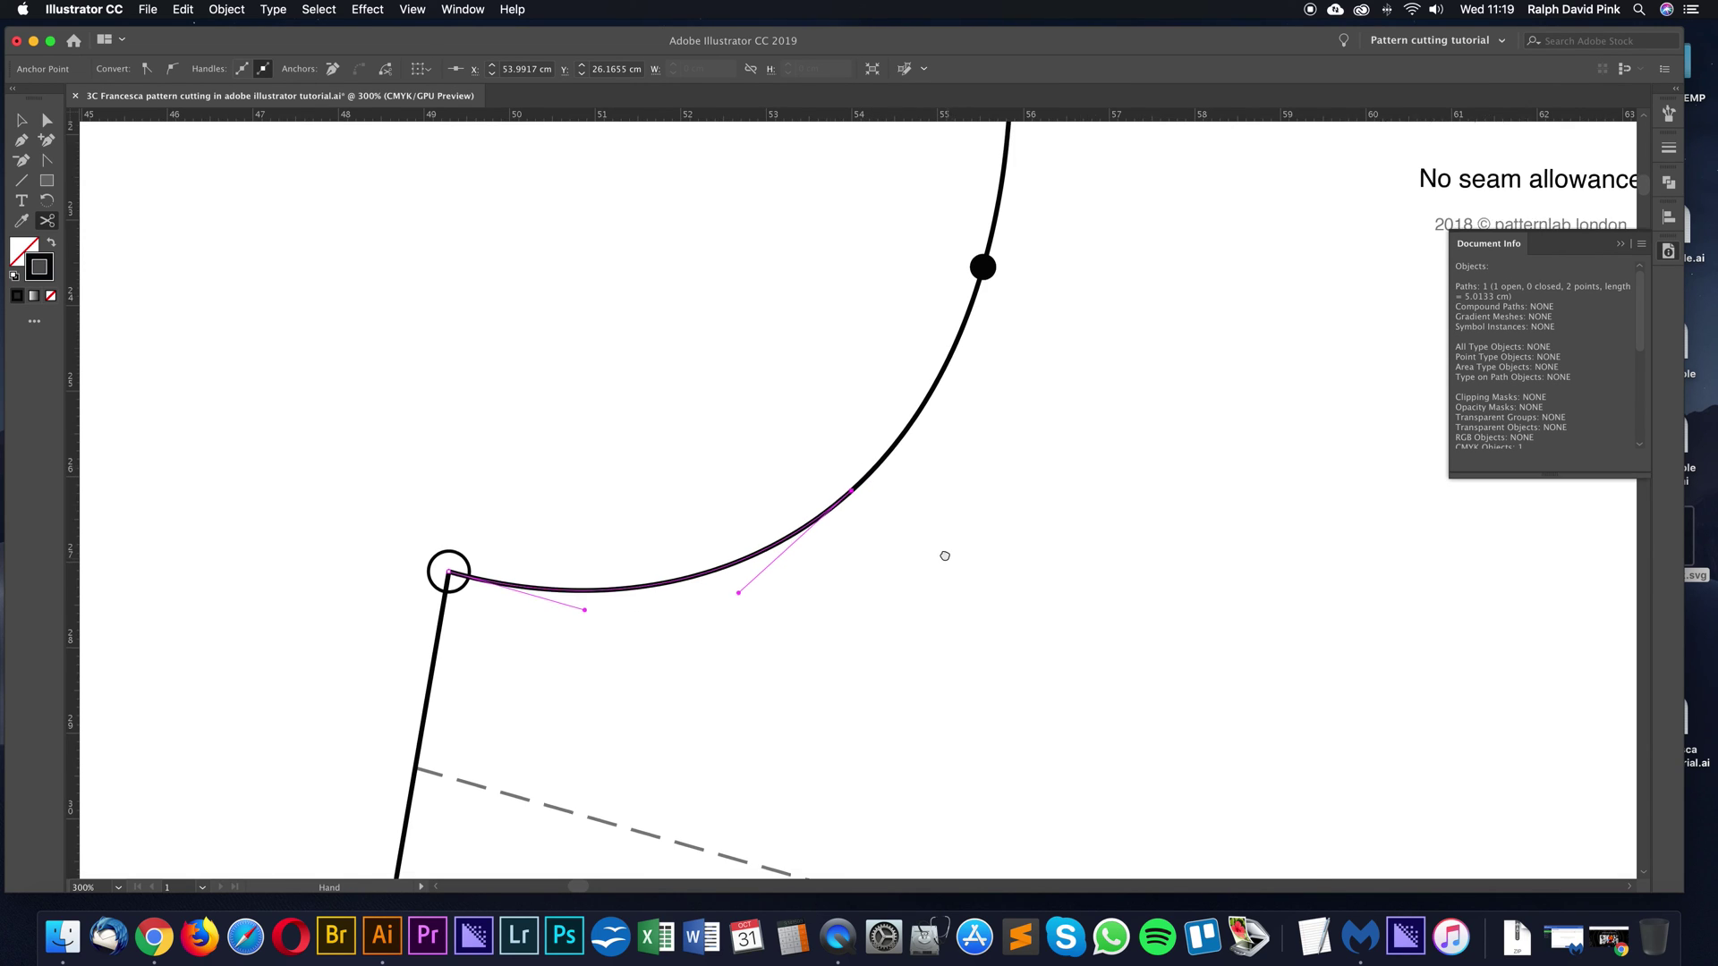
left_click_drag(945, 556, 858, 476)
key("super+minus")
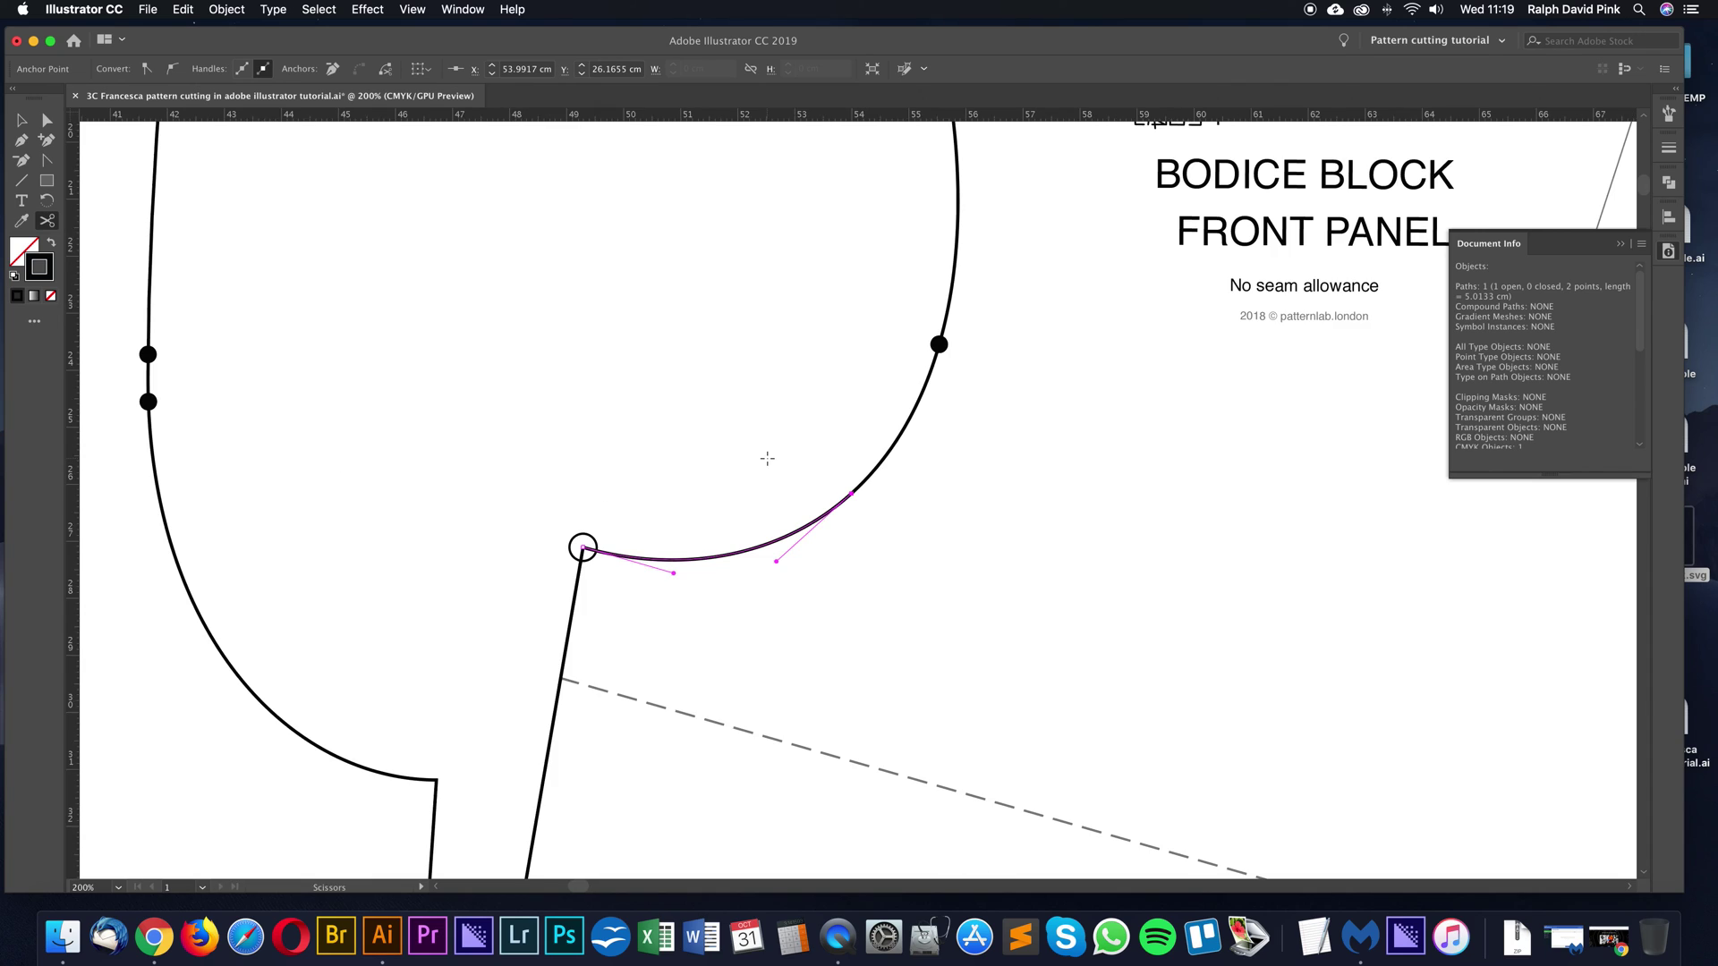
scroll(767, 459, "down", 2)
scroll(767, 458, "right", 2)
key("v")
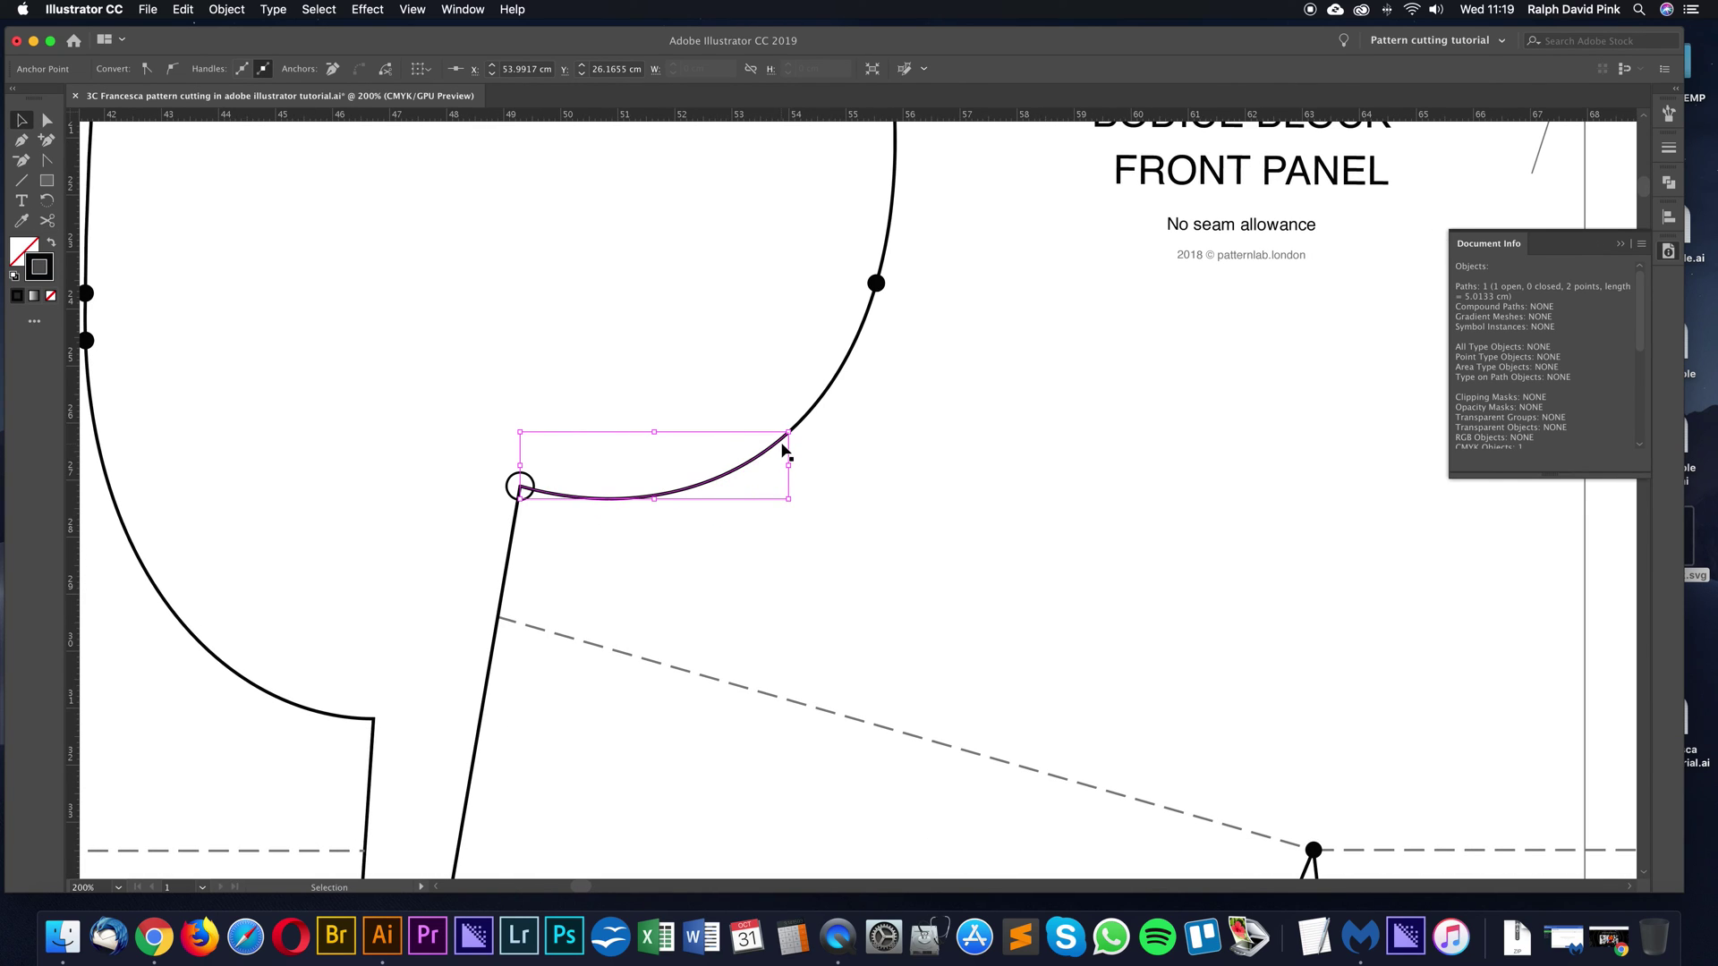
left_click(742, 406)
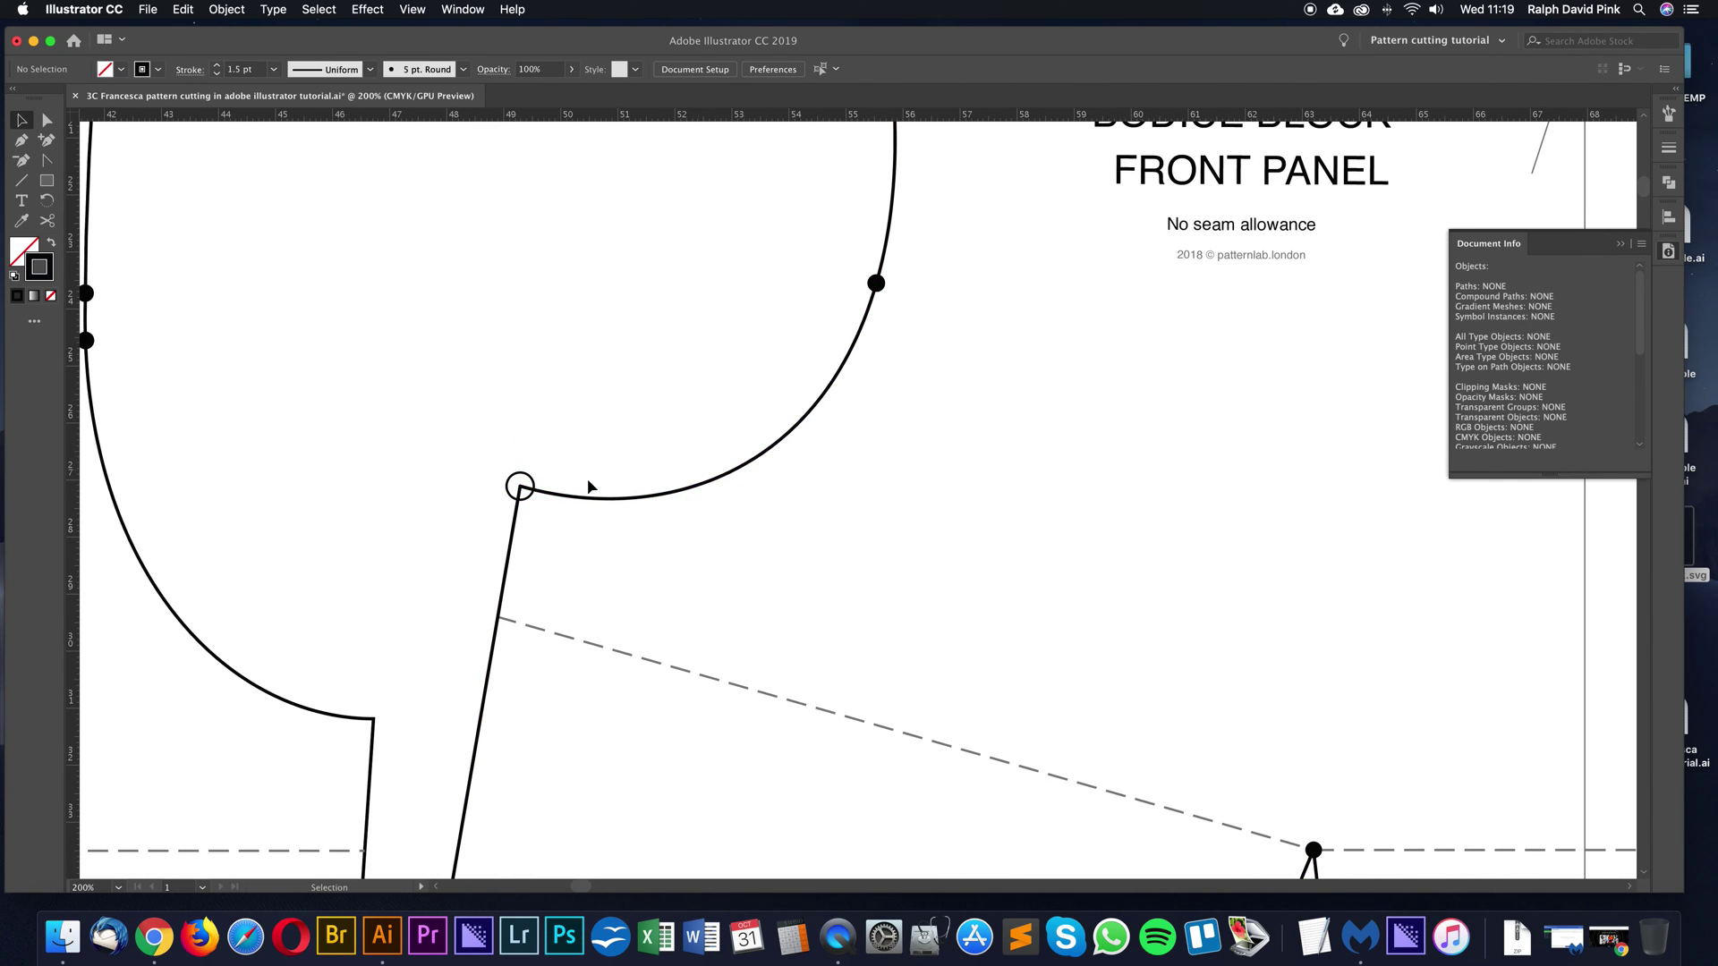
Copy and paste the underarm point circle, centre the copy on the armhole curve's new cut point, and deselect it
left_click(527, 483)
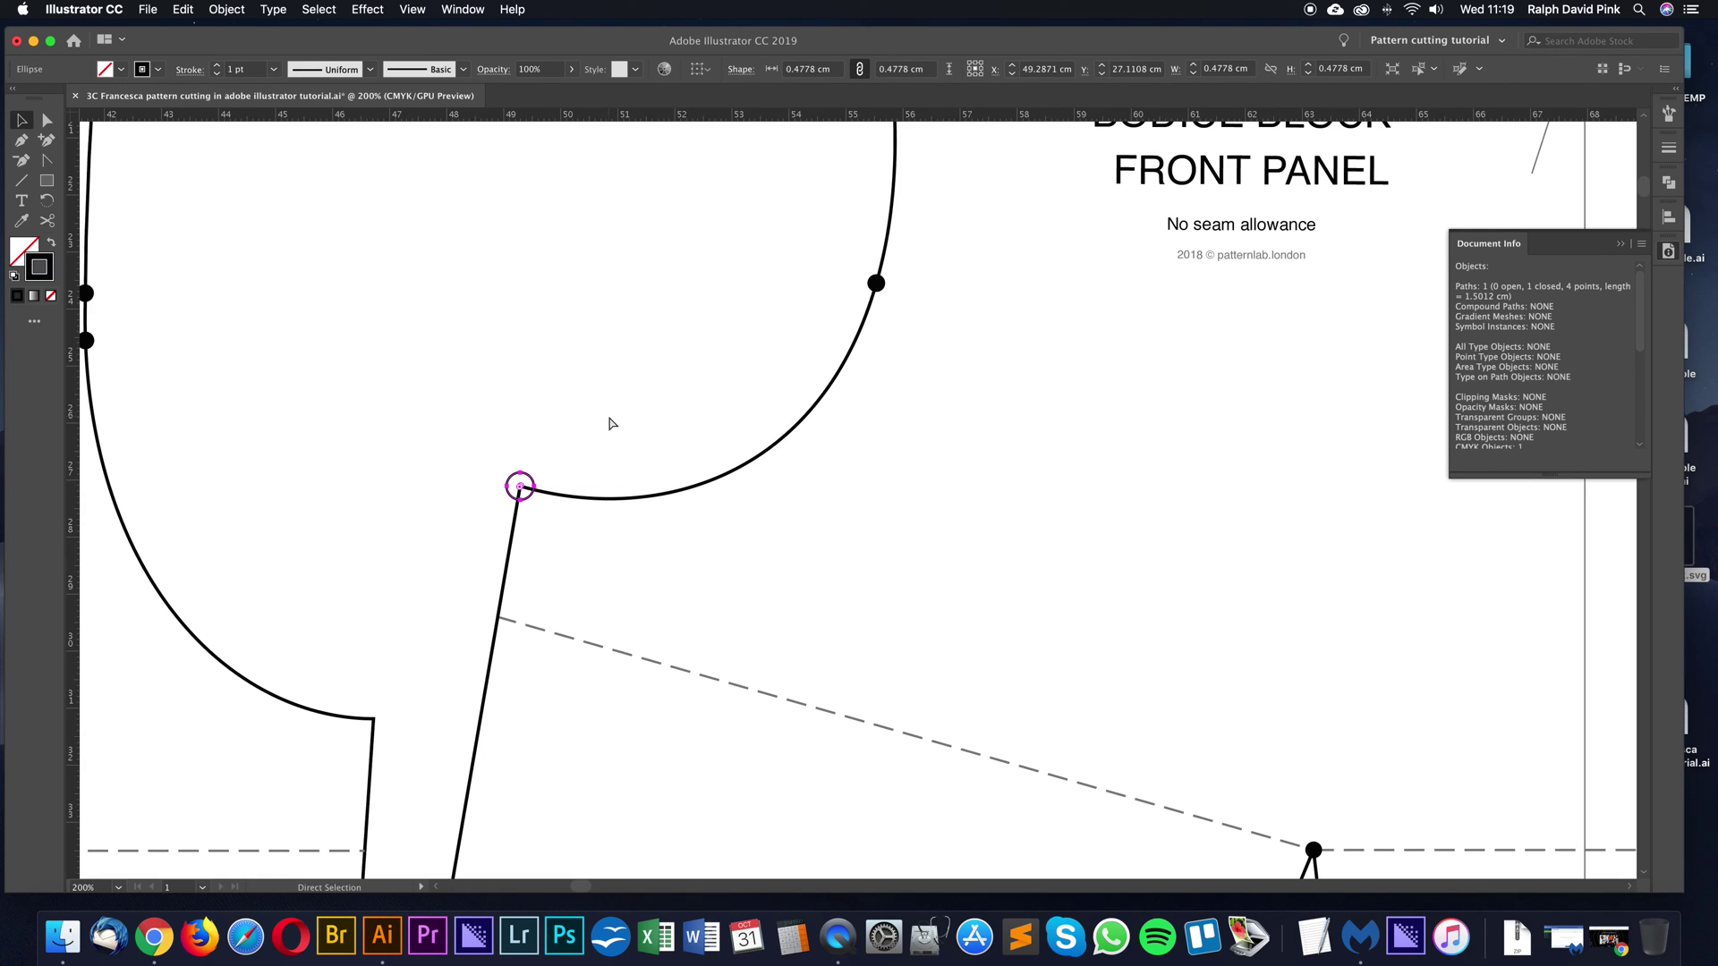
key("super+c")
key("super+v")
left_click(878, 454)
left_click(733, 472)
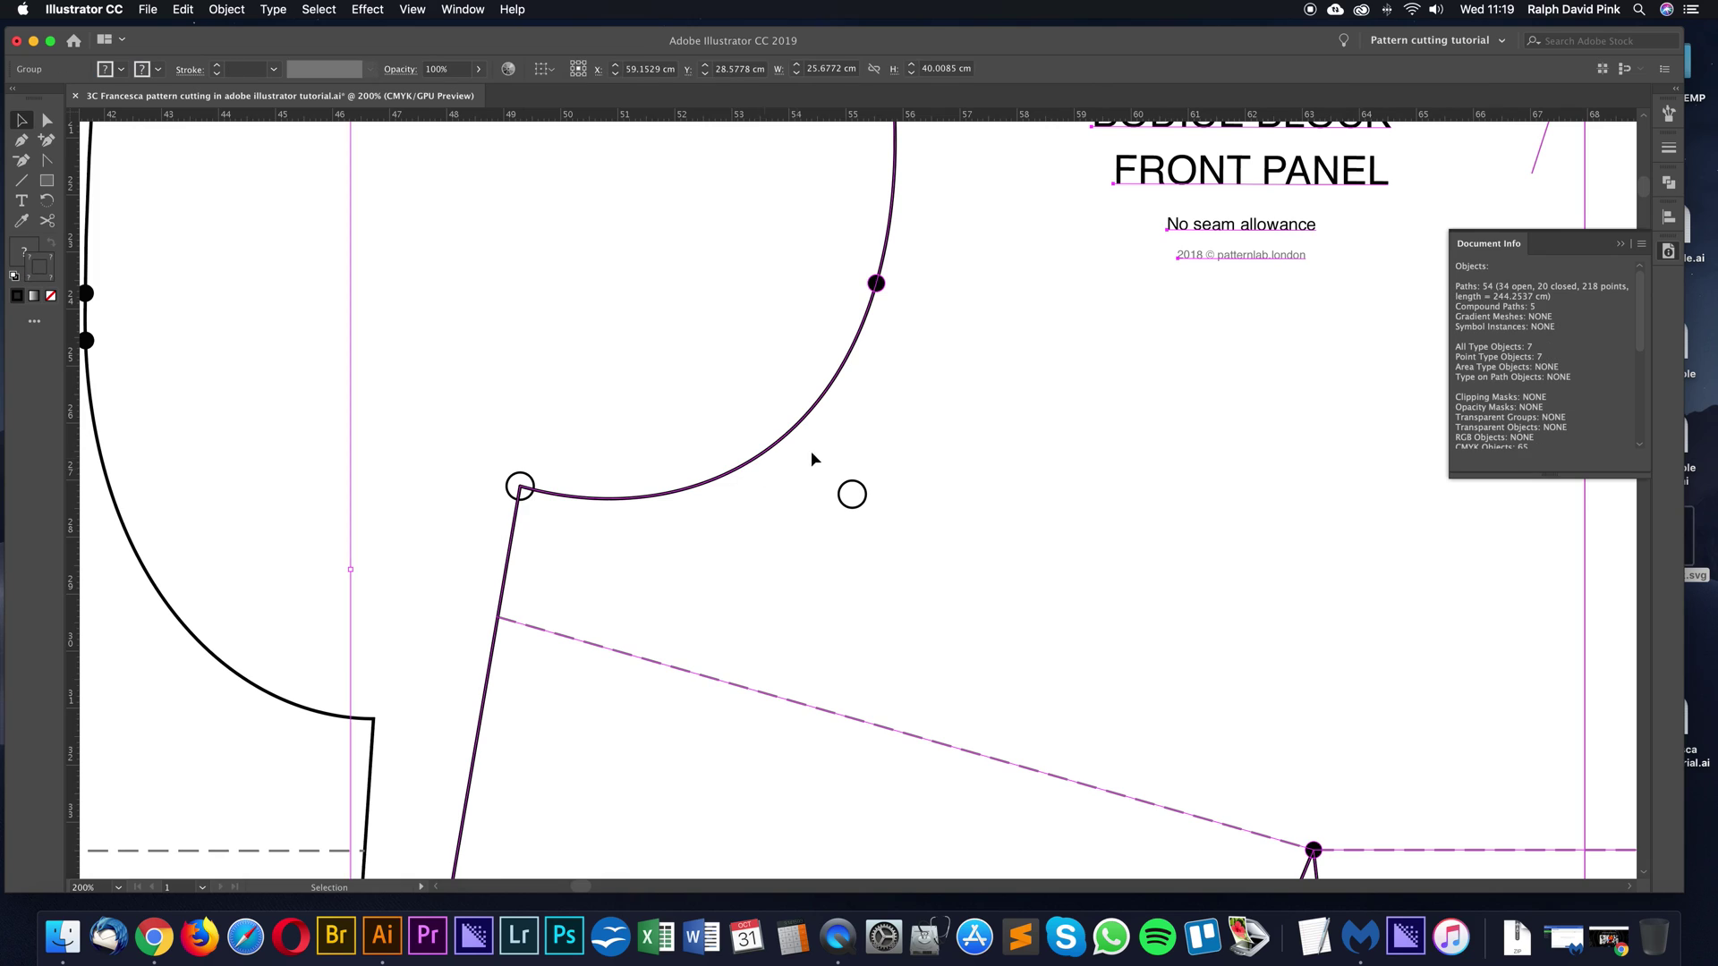
left_click(701, 518)
key("a")
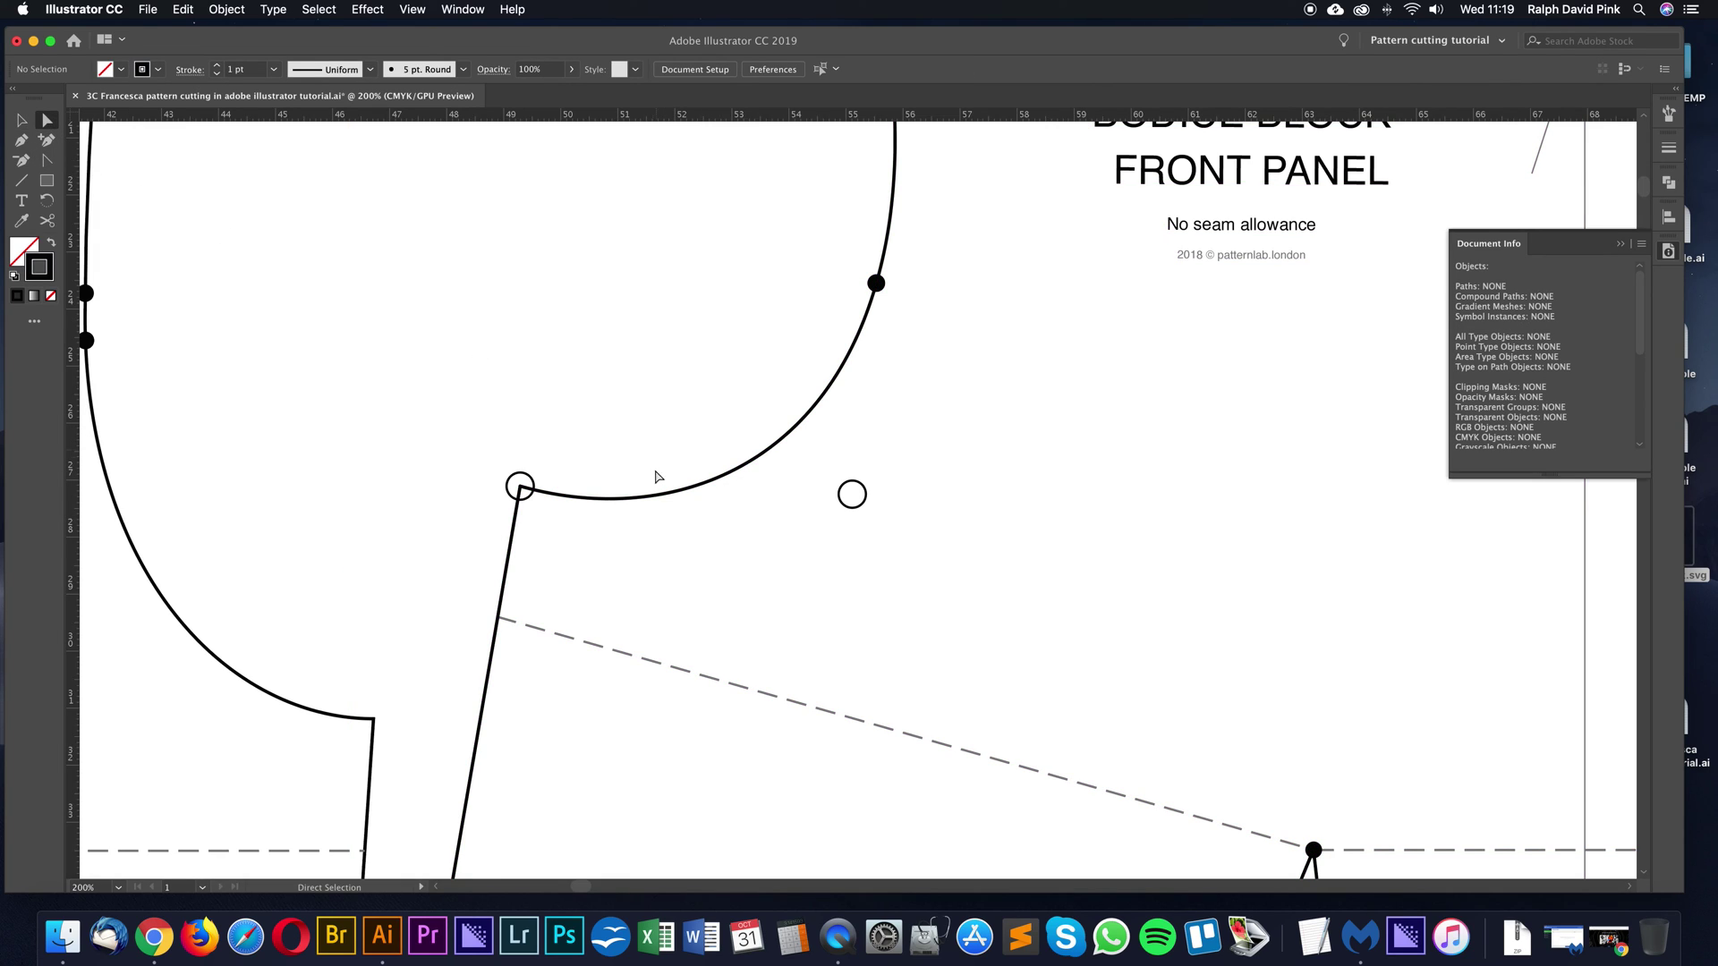
left_click(686, 498)
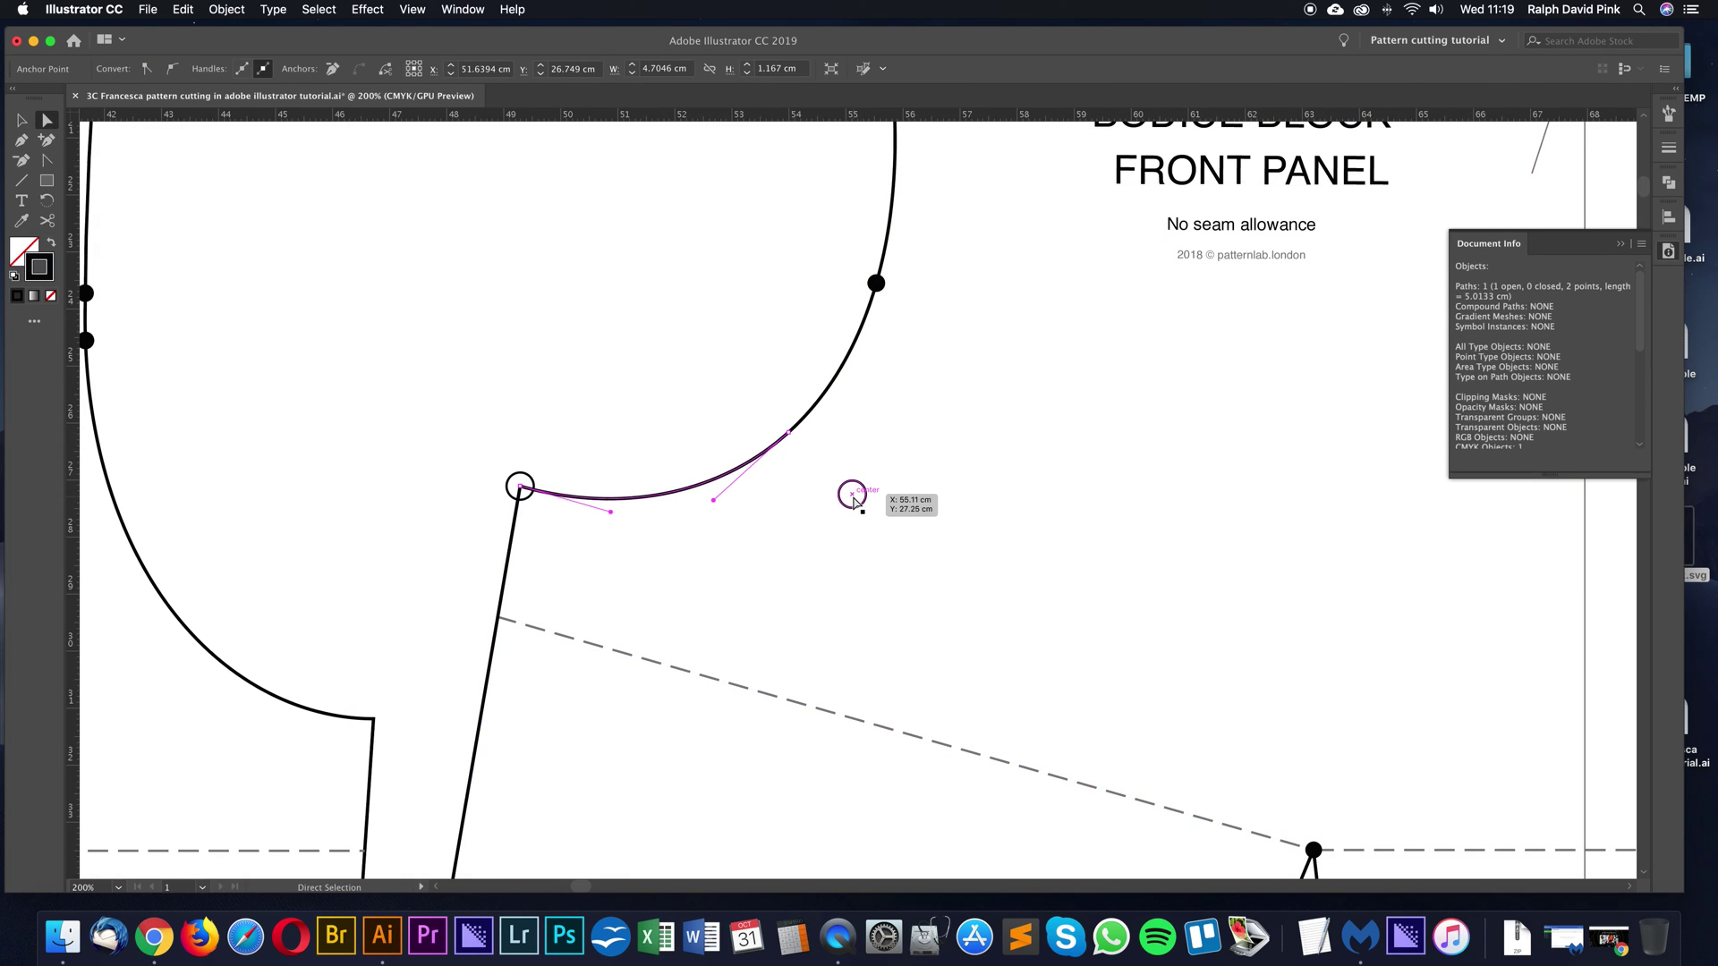
left_click_drag(852, 494, 790, 434)
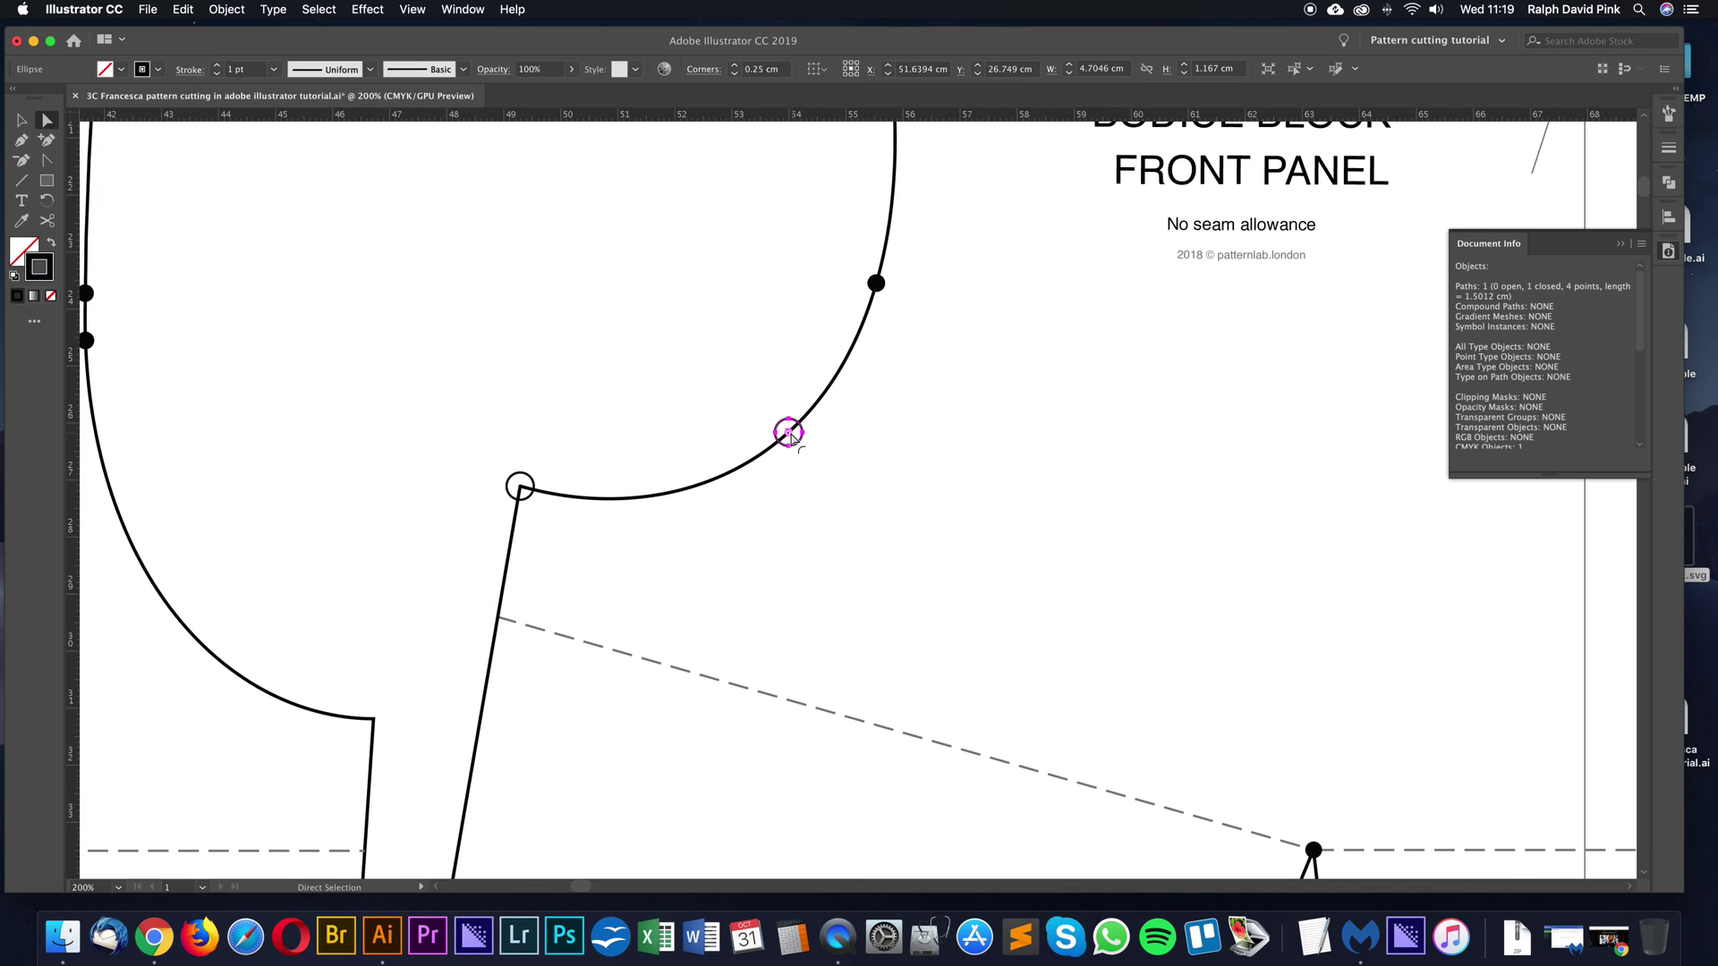
left_click(865, 476)
Select the armhole segment between the two circles to check its length, then clear the selection
key("super+minus")
key("super+minus")
scroll(809, 453, "down", 1)
key("a")
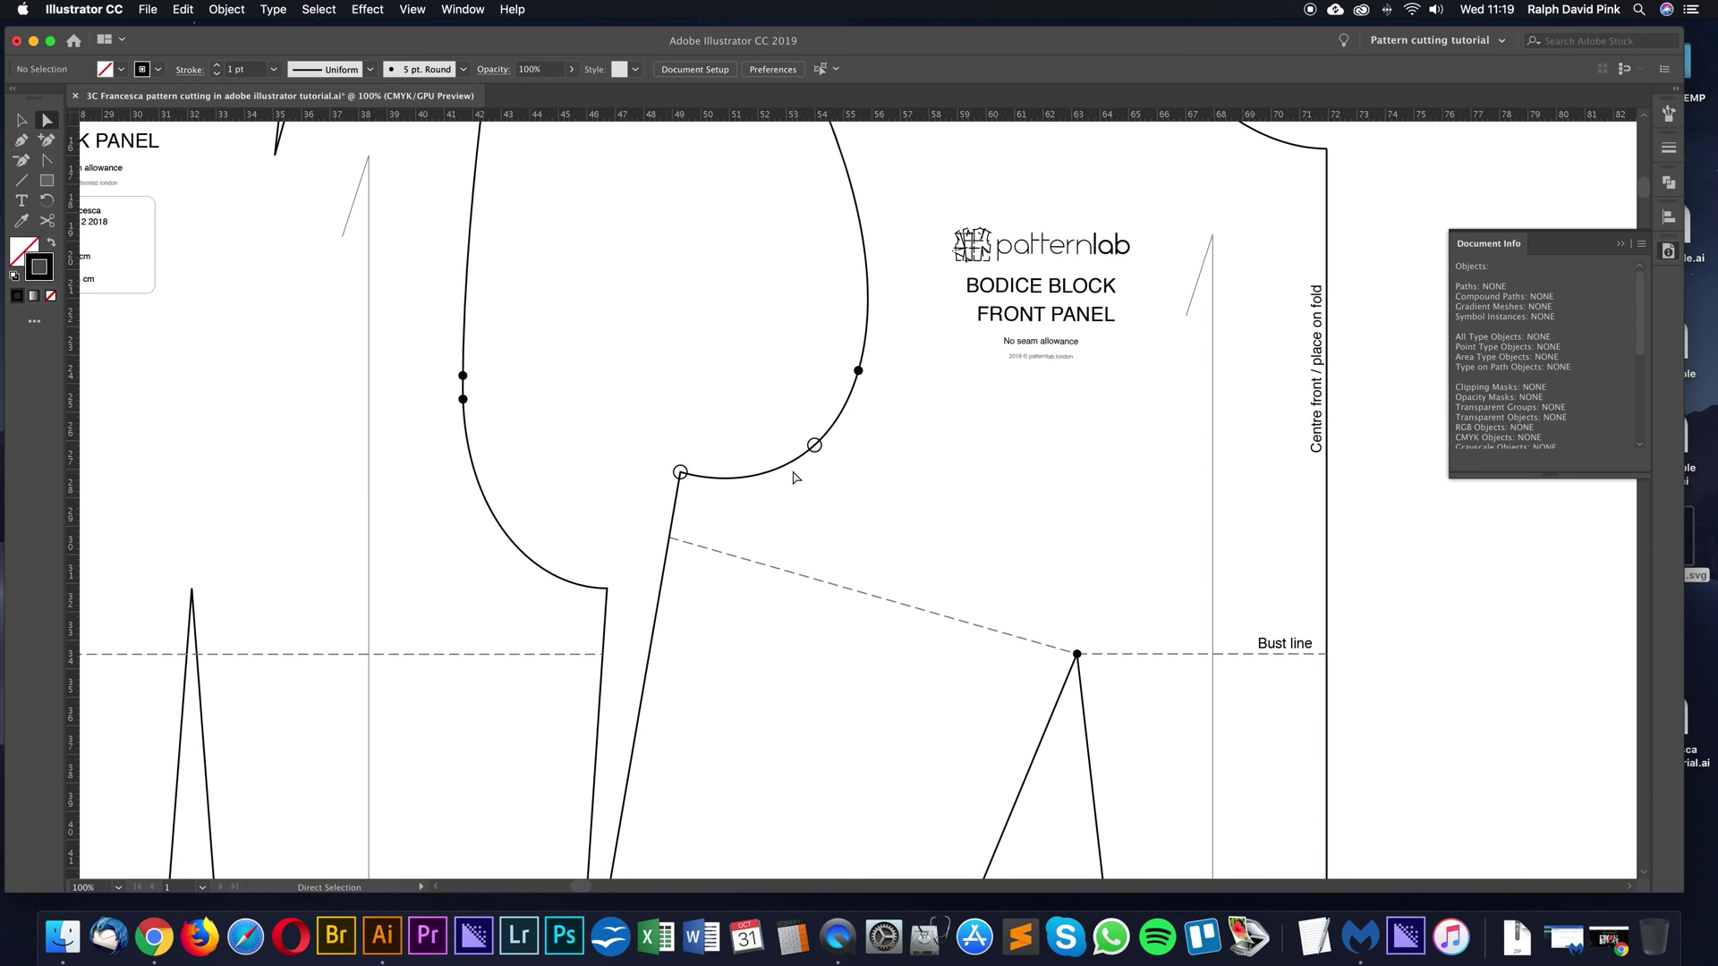
left_click(789, 471)
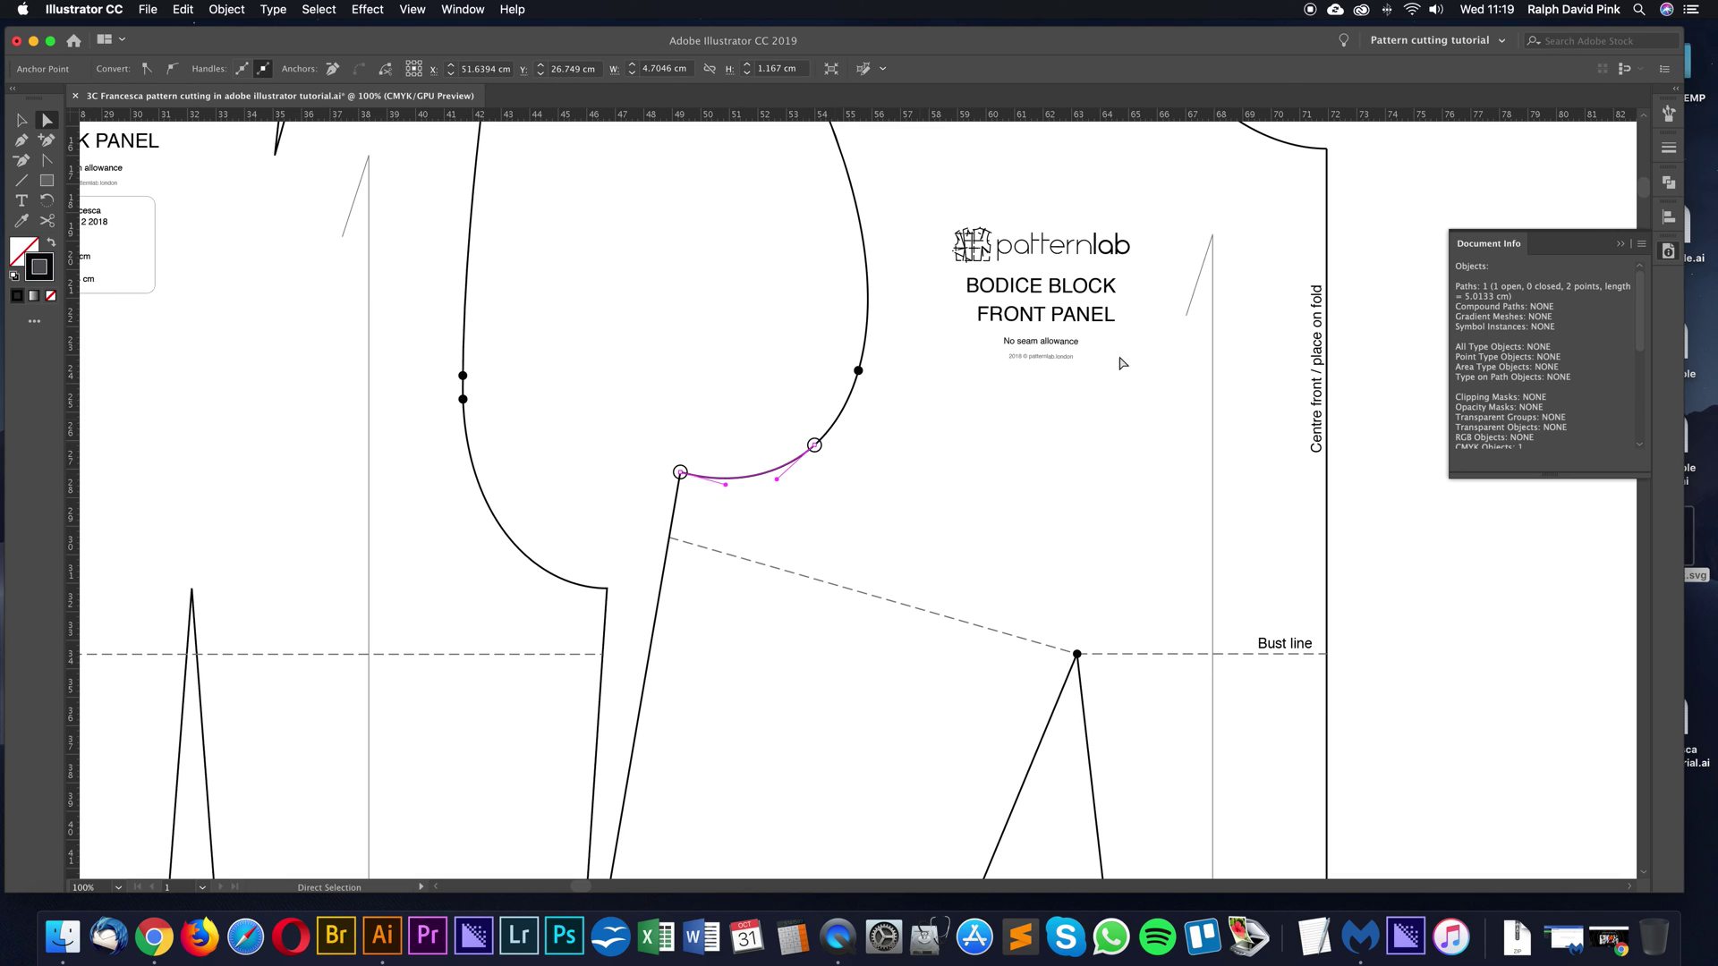
left_click(855, 489)
Select the front panel outline and cut it with Scissors at the bust point
key("super+minus")
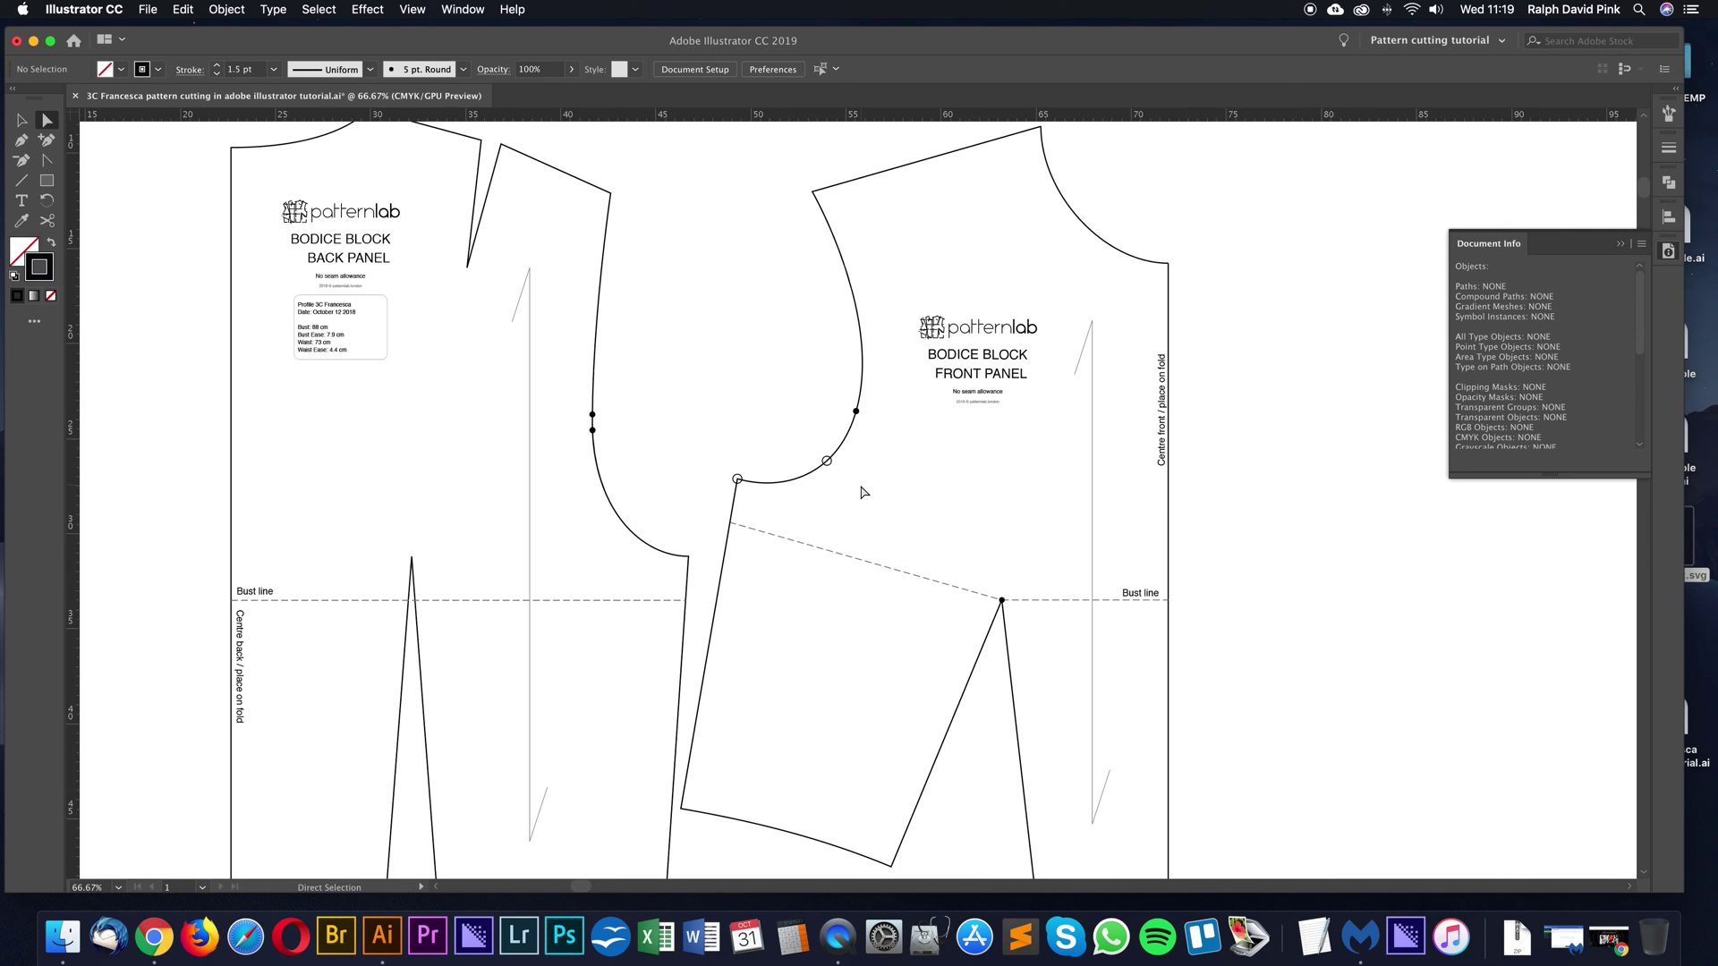
left_click_drag(862, 492, 802, 445)
left_click(762, 390)
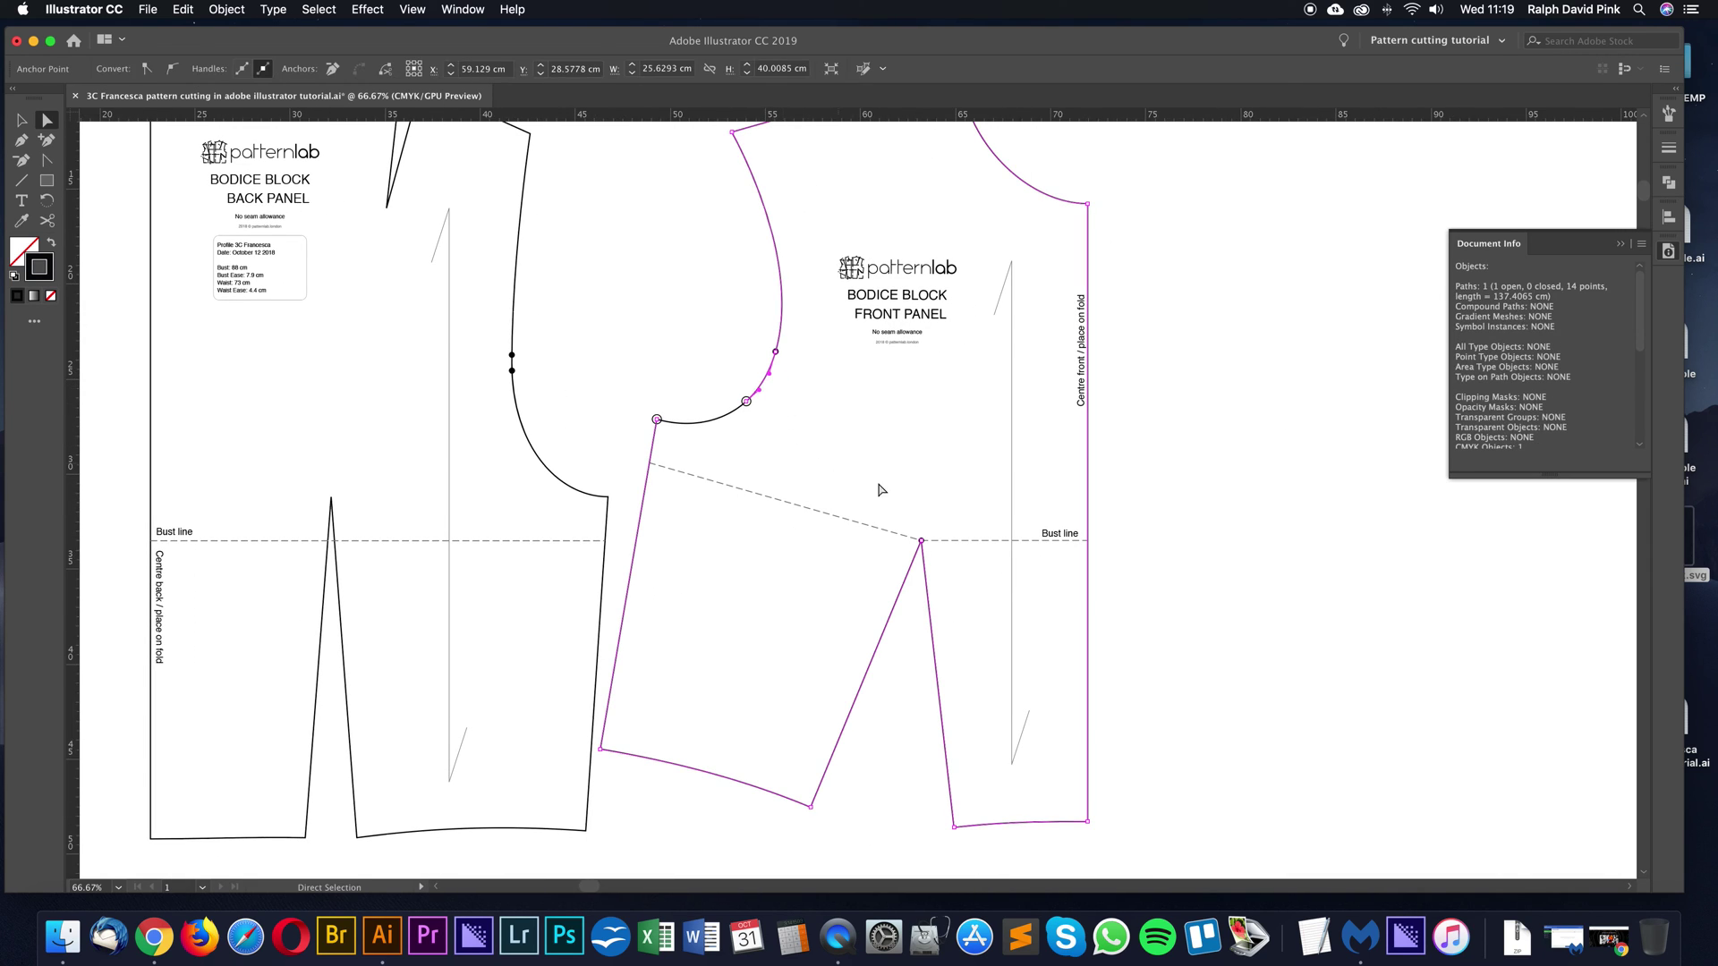
key("c")
left_click(922, 539)
Select the cut side section and the short armhole segment and join them at the underarm corner
key("a")
left_click(656, 417)
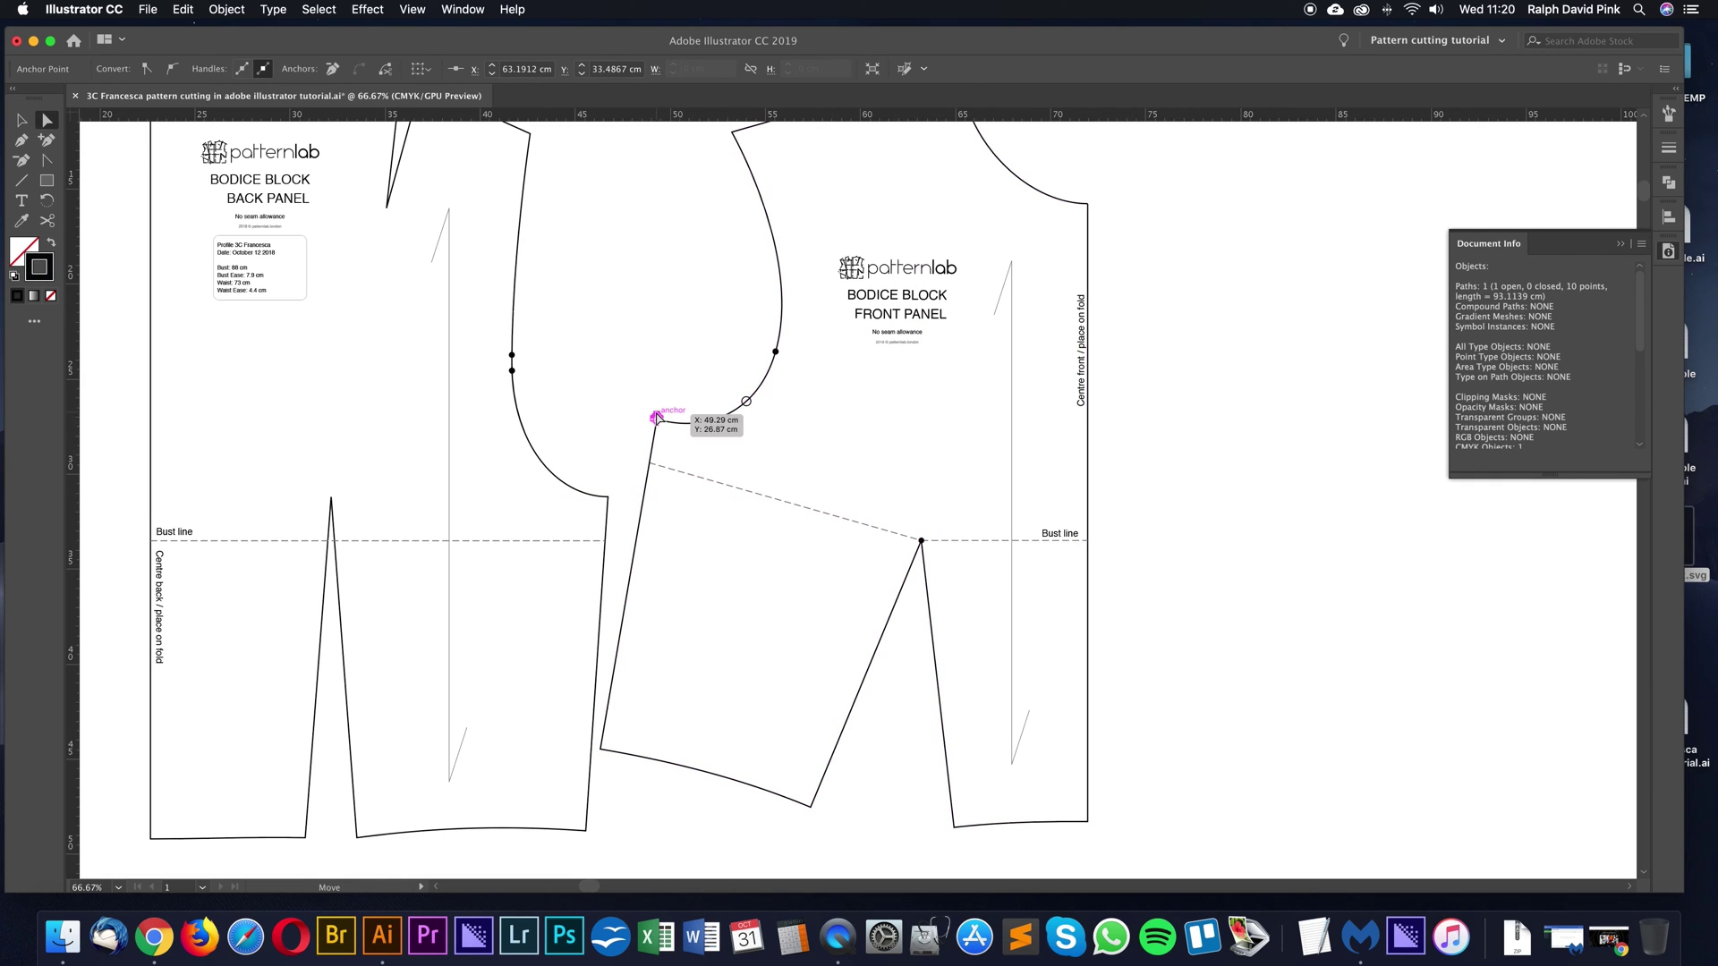
right_click(658, 418)
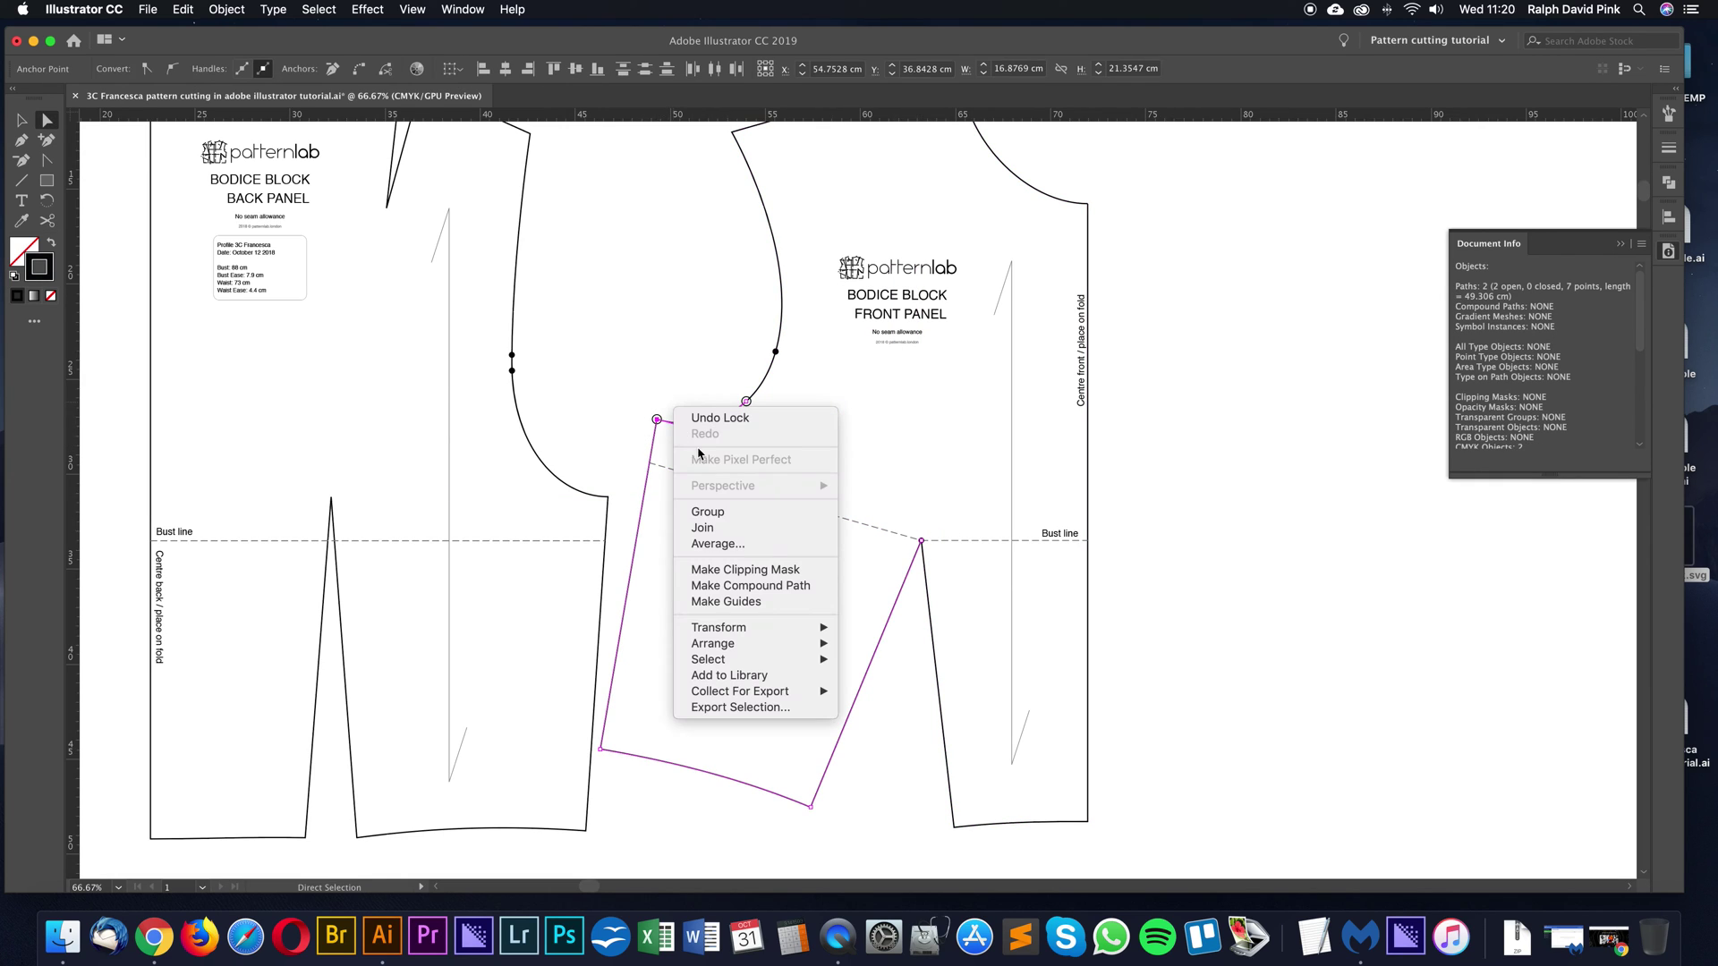
left_click(721, 530)
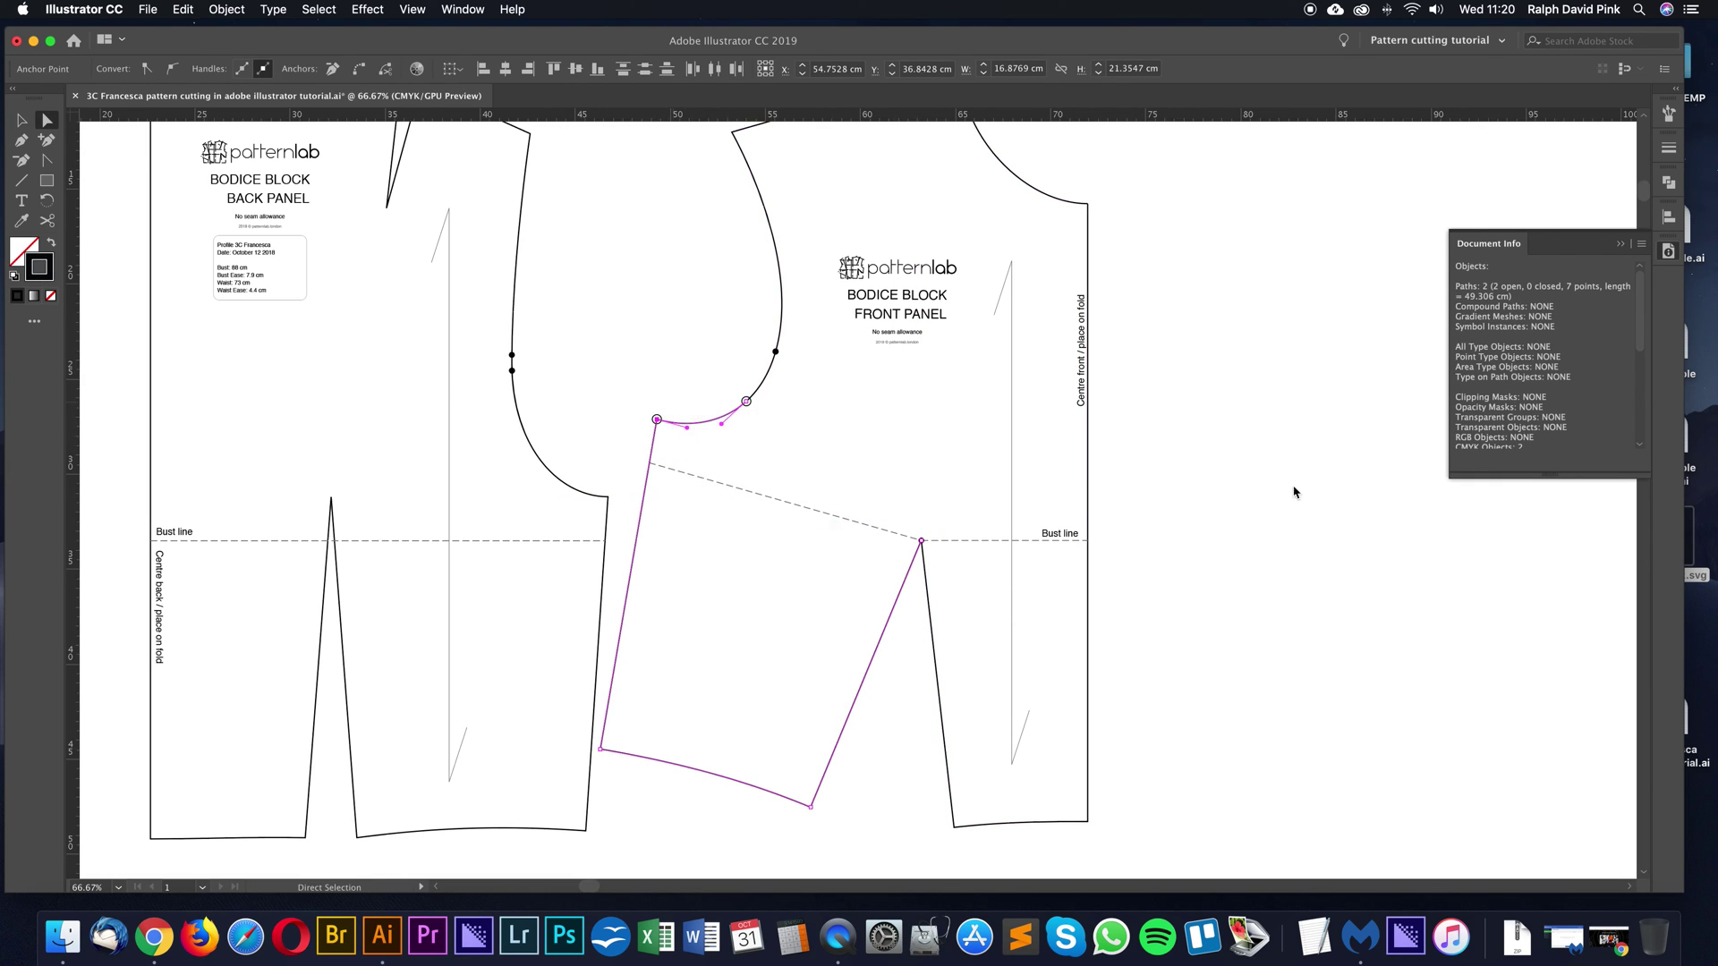
Close the joined side section into one shape with Pathfinder Unite and deselect it
left_click(1668, 186)
left_click(1465, 218)
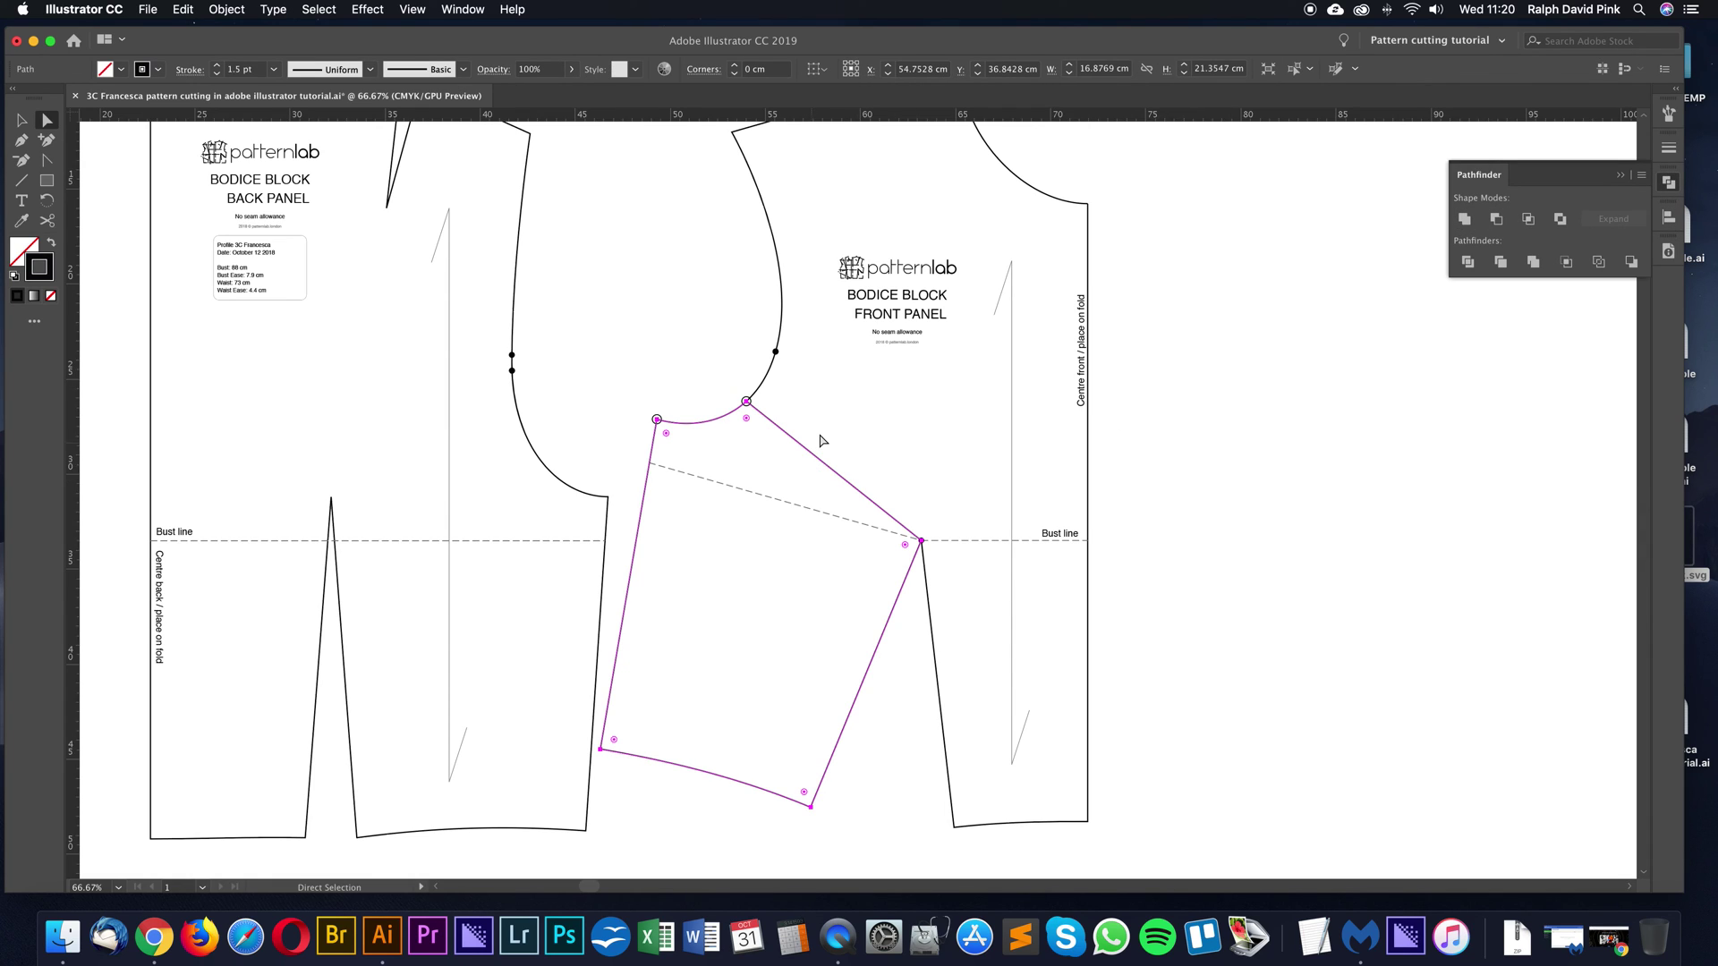
left_click(851, 443)
Select the front panel together with the closed side section, ungroup the artwork, and deselect it
key("v")
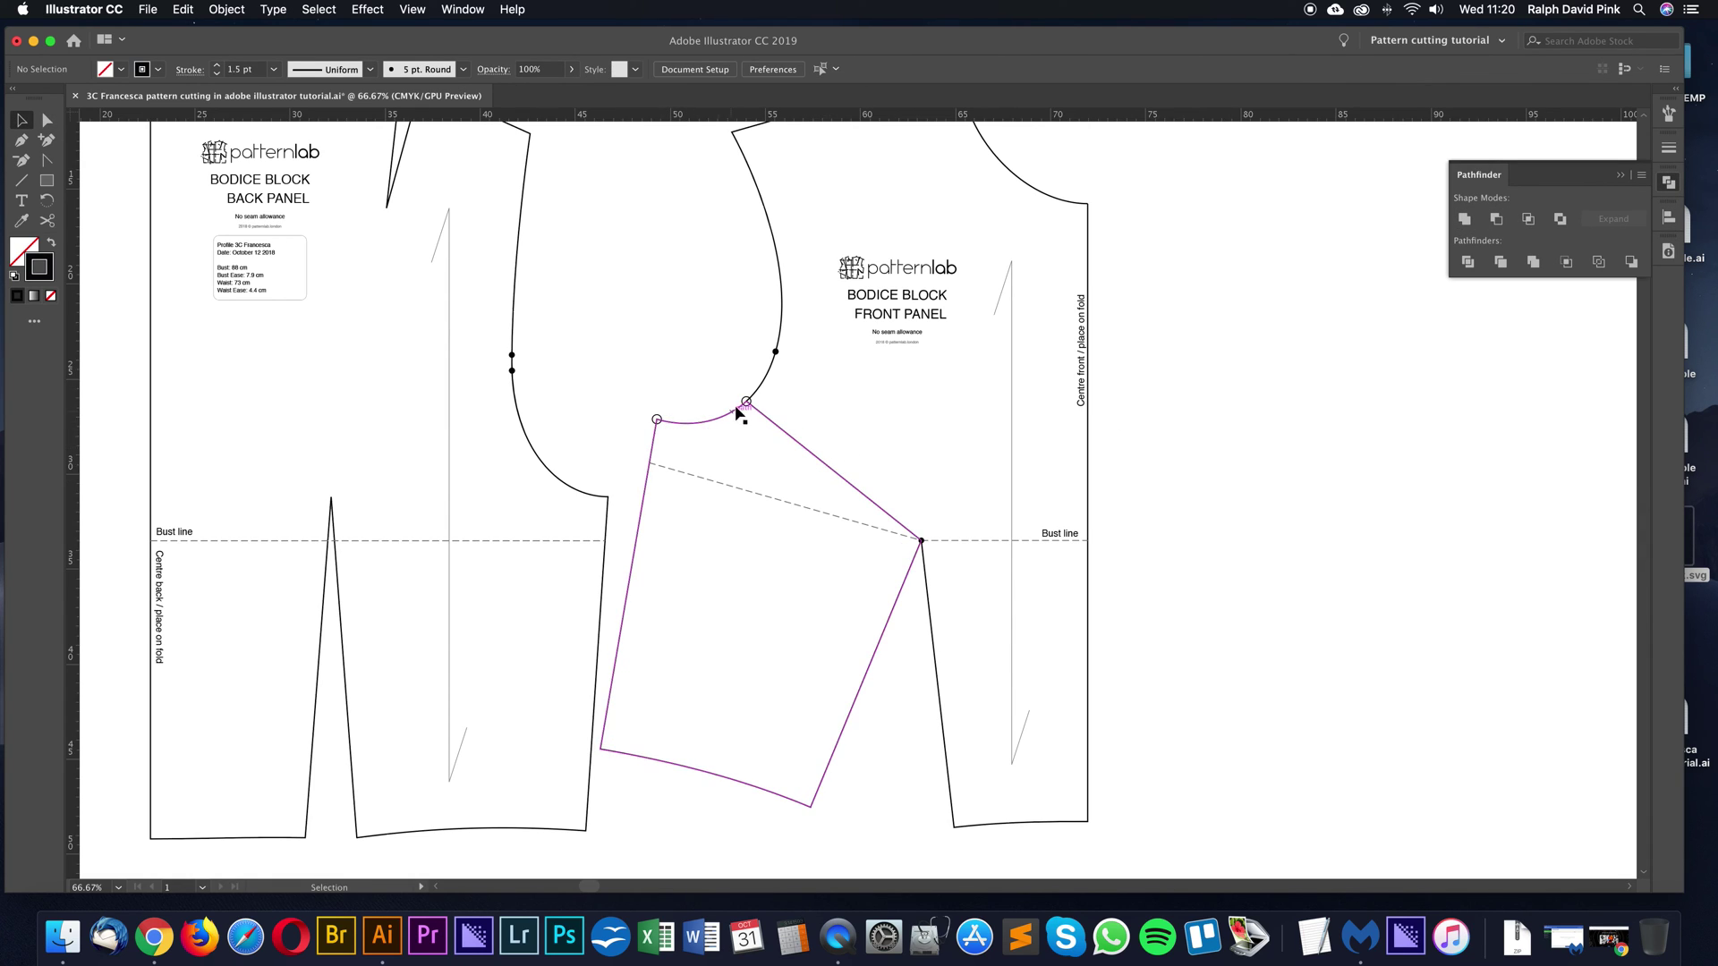
left_click(814, 455)
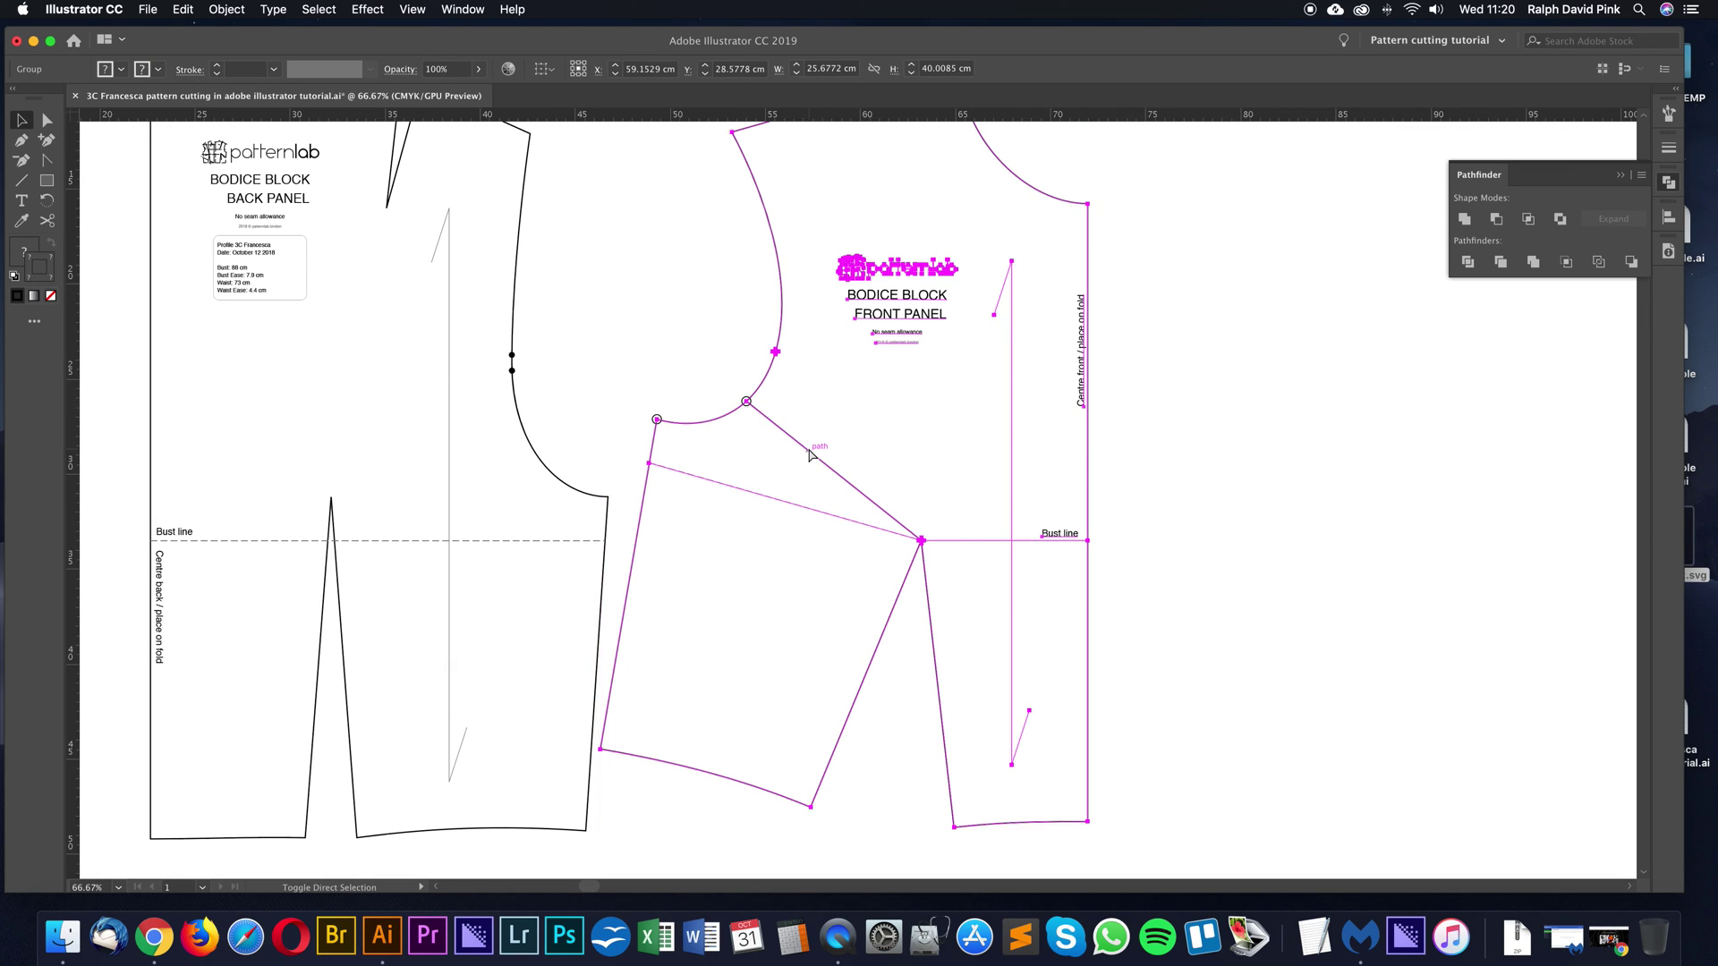
left_click(867, 446)
left_click(829, 467)
key("shift+super+g")
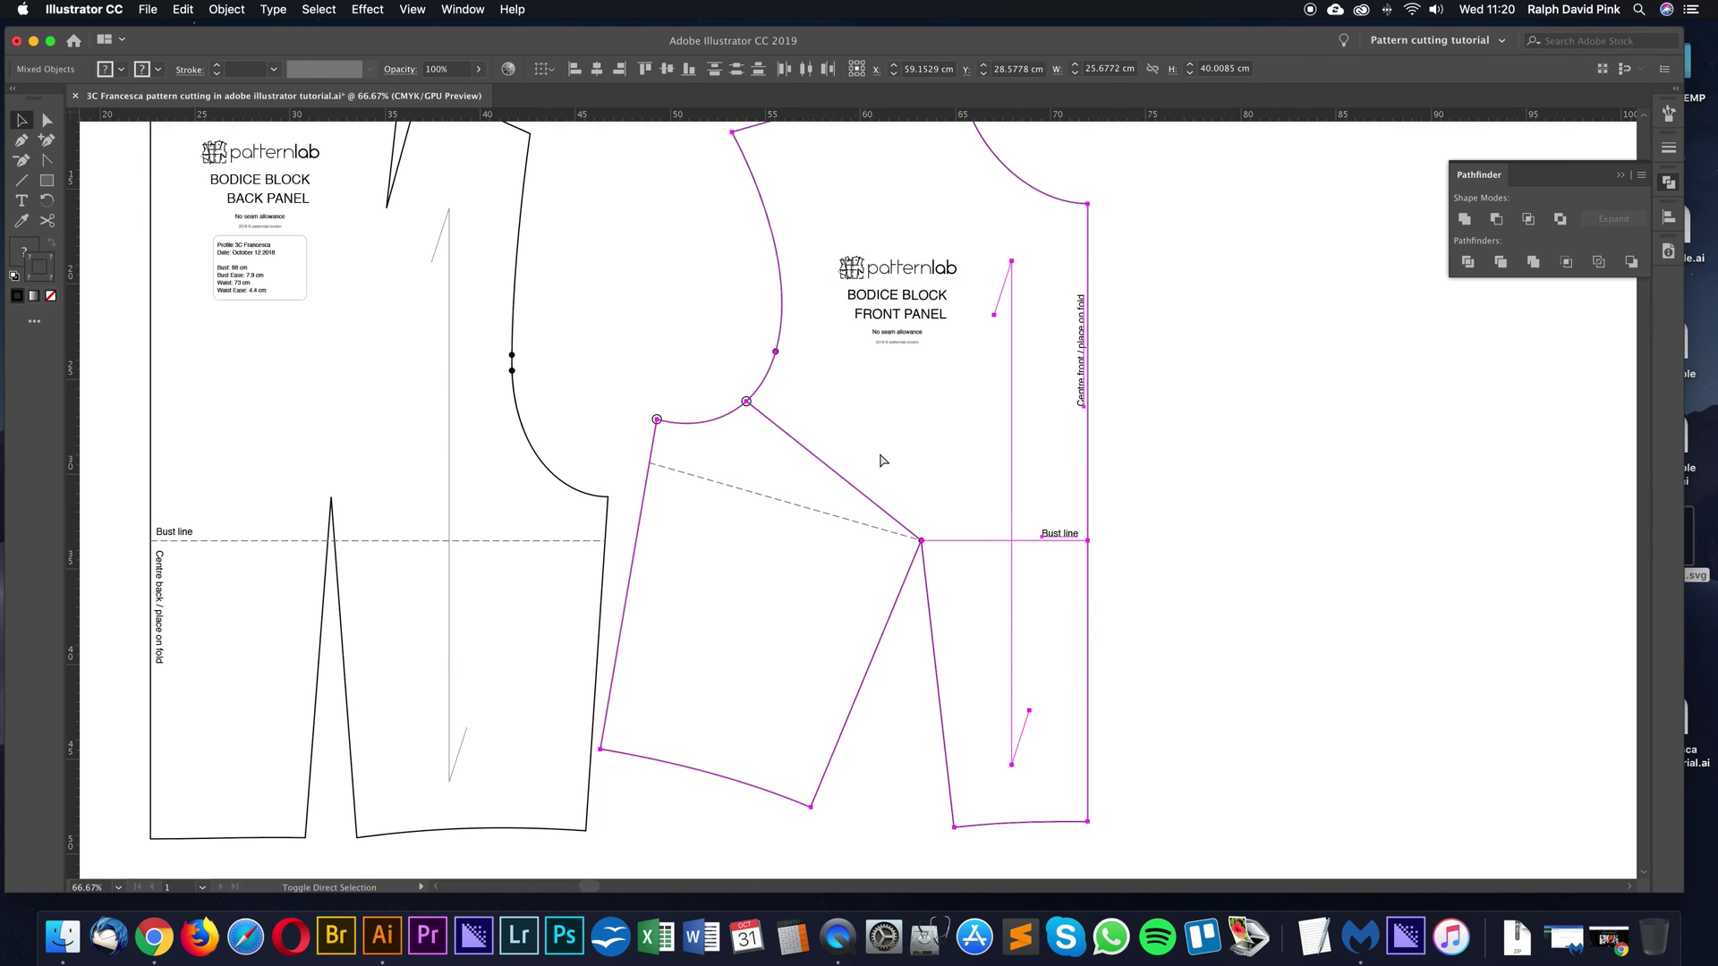
left_click(880, 456)
Rotate the side section and its dashed bust line about the bust point until the waist dart closes, then deselect them
left_click(845, 483)
key("r")
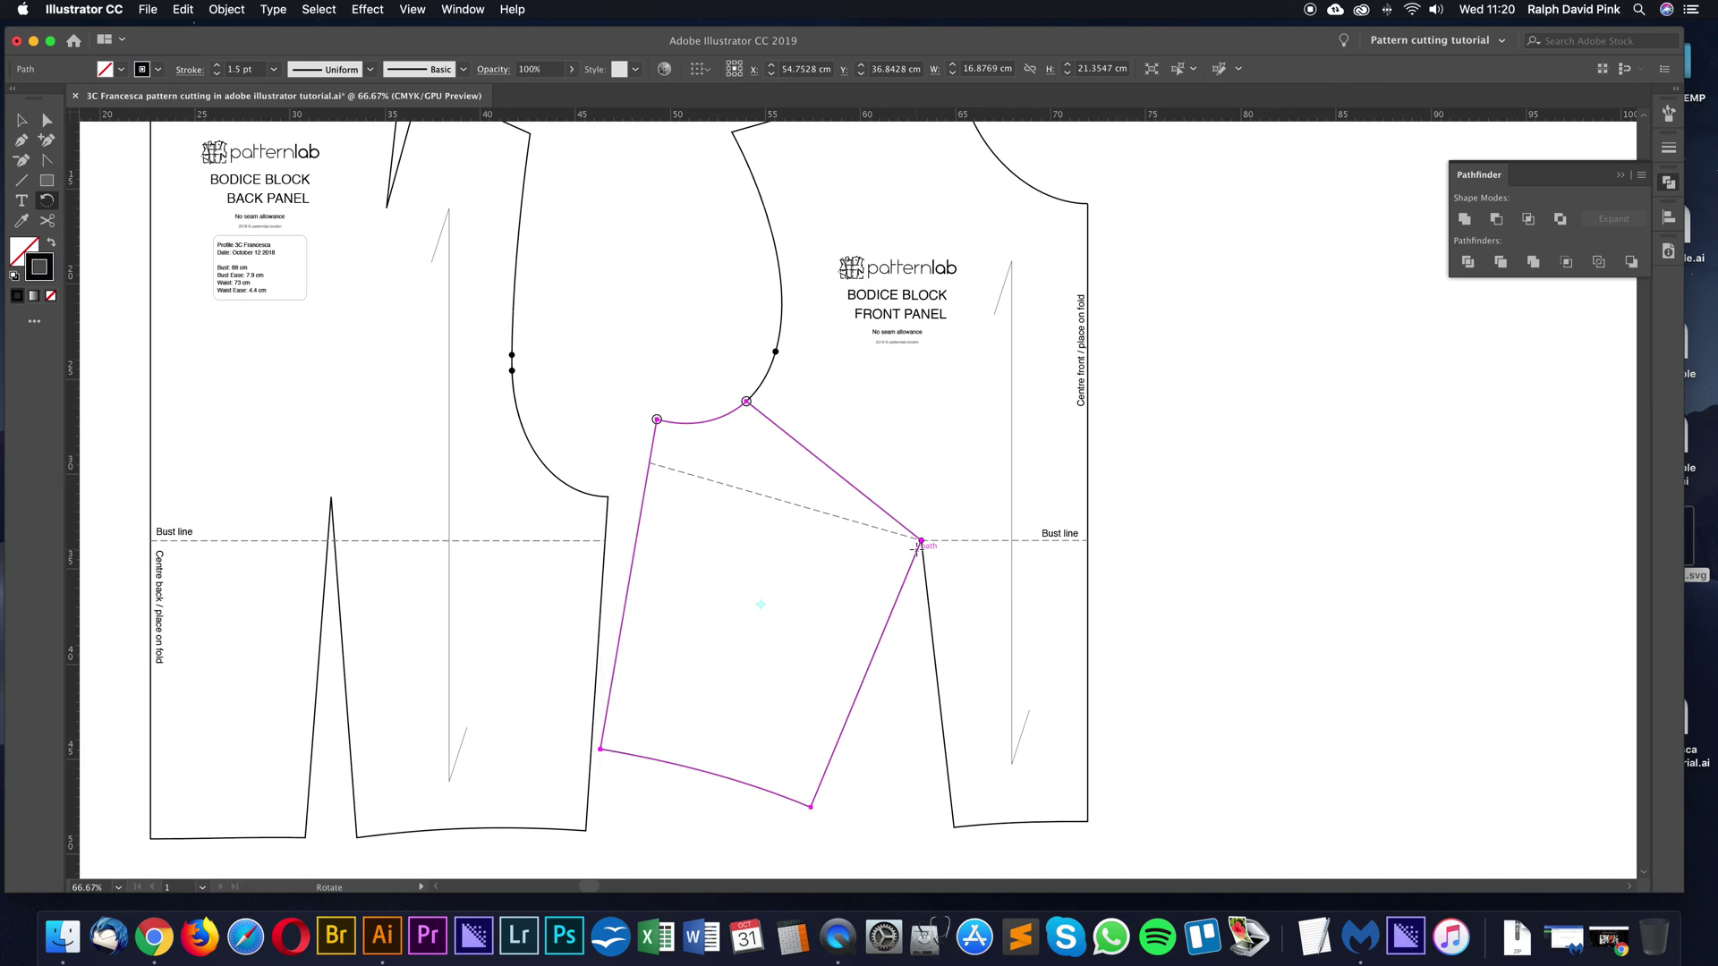
key("a")
left_click(921, 541)
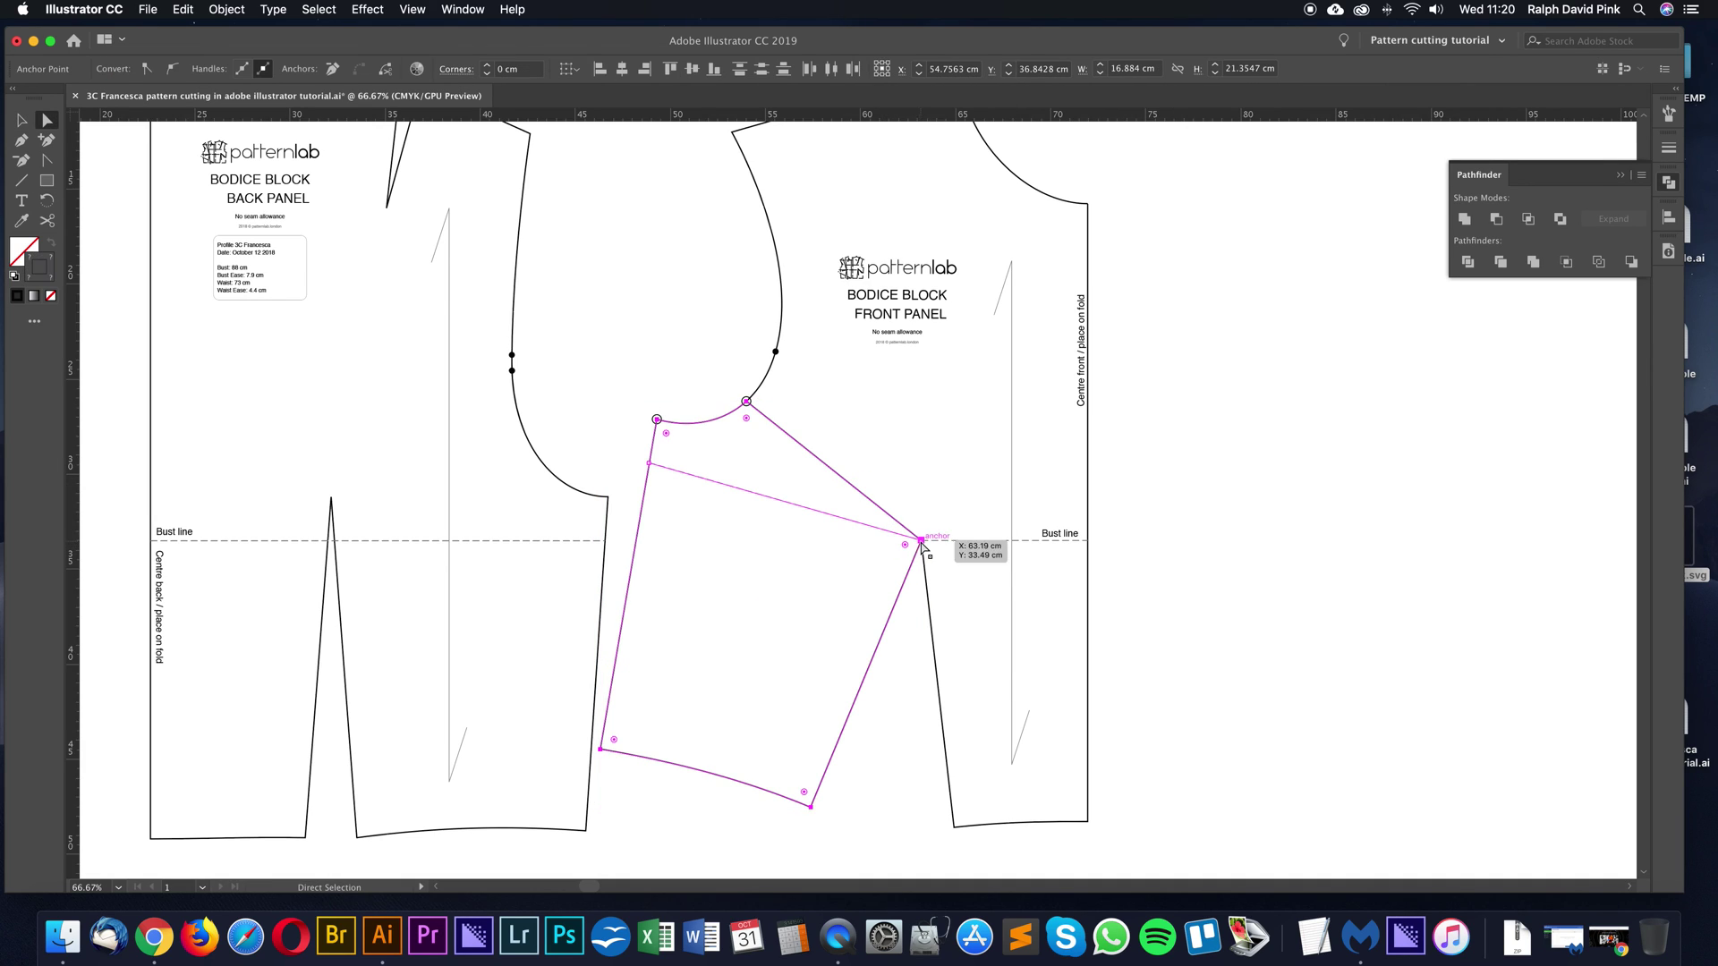
key("r")
left_click_drag(842, 748, 953, 754)
key("a")
left_click(765, 376)
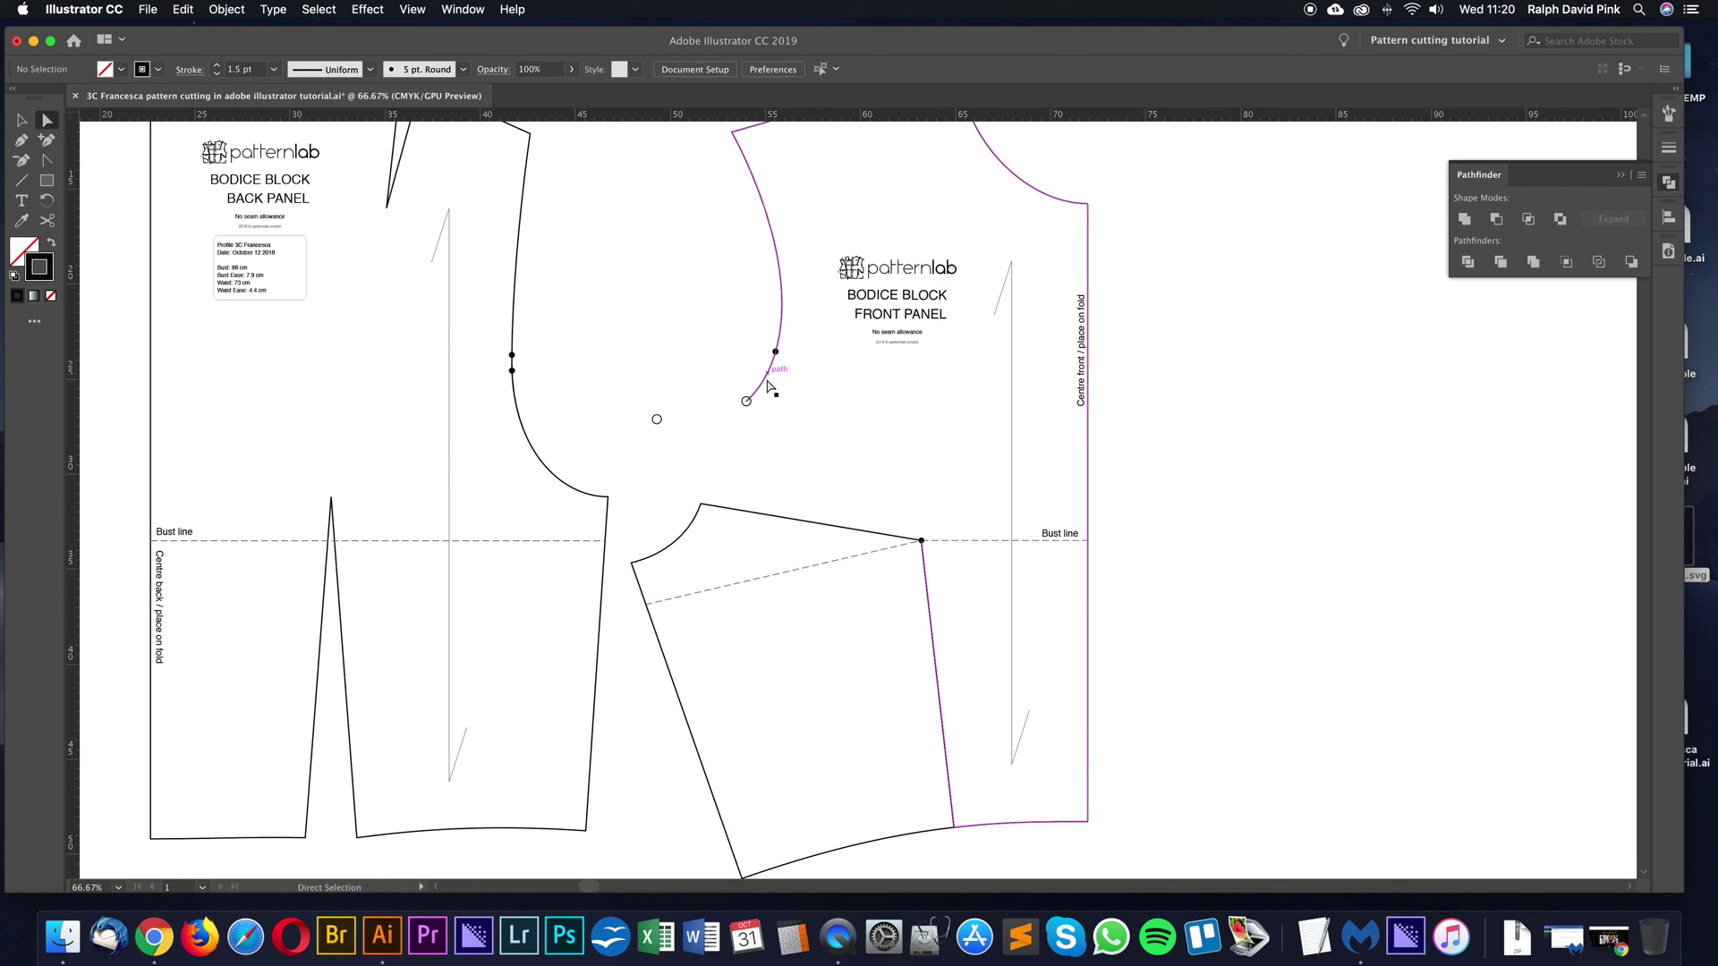
Join the front panel's open outline between armhole and bust point, and undo back to the uncut panel with its waist dart open
key("ctrl+j")
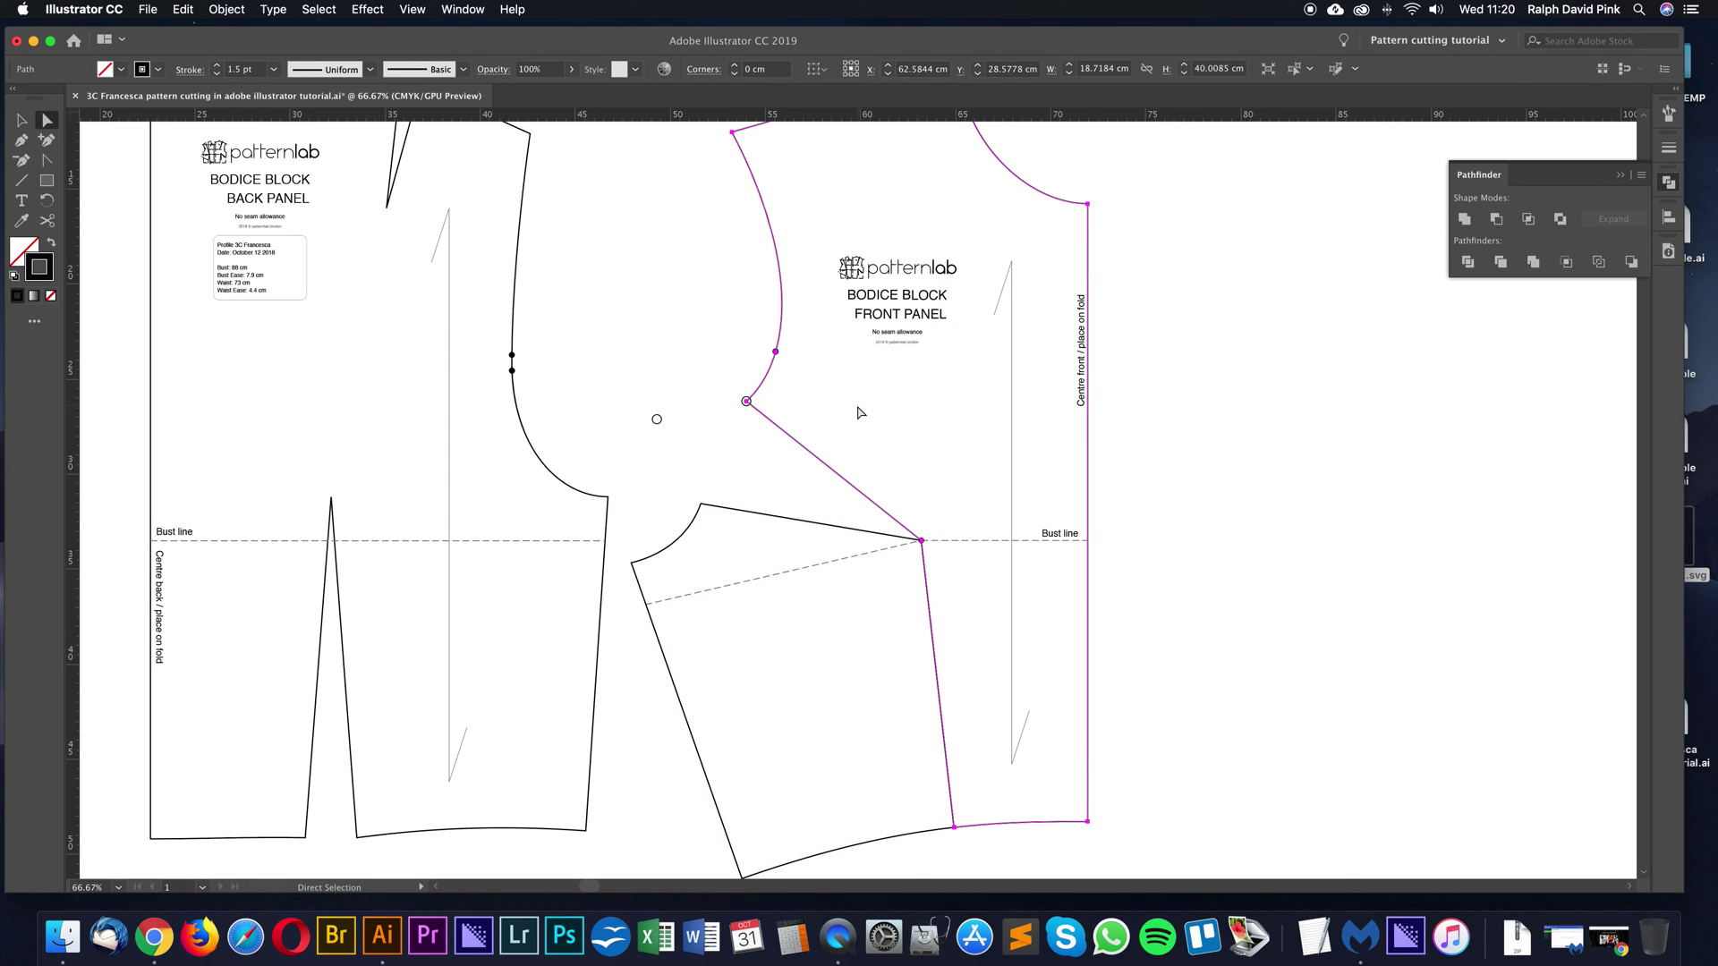
key("super+z")
key("super+z")
key("super+z")
key("super+z")
key("super+z")
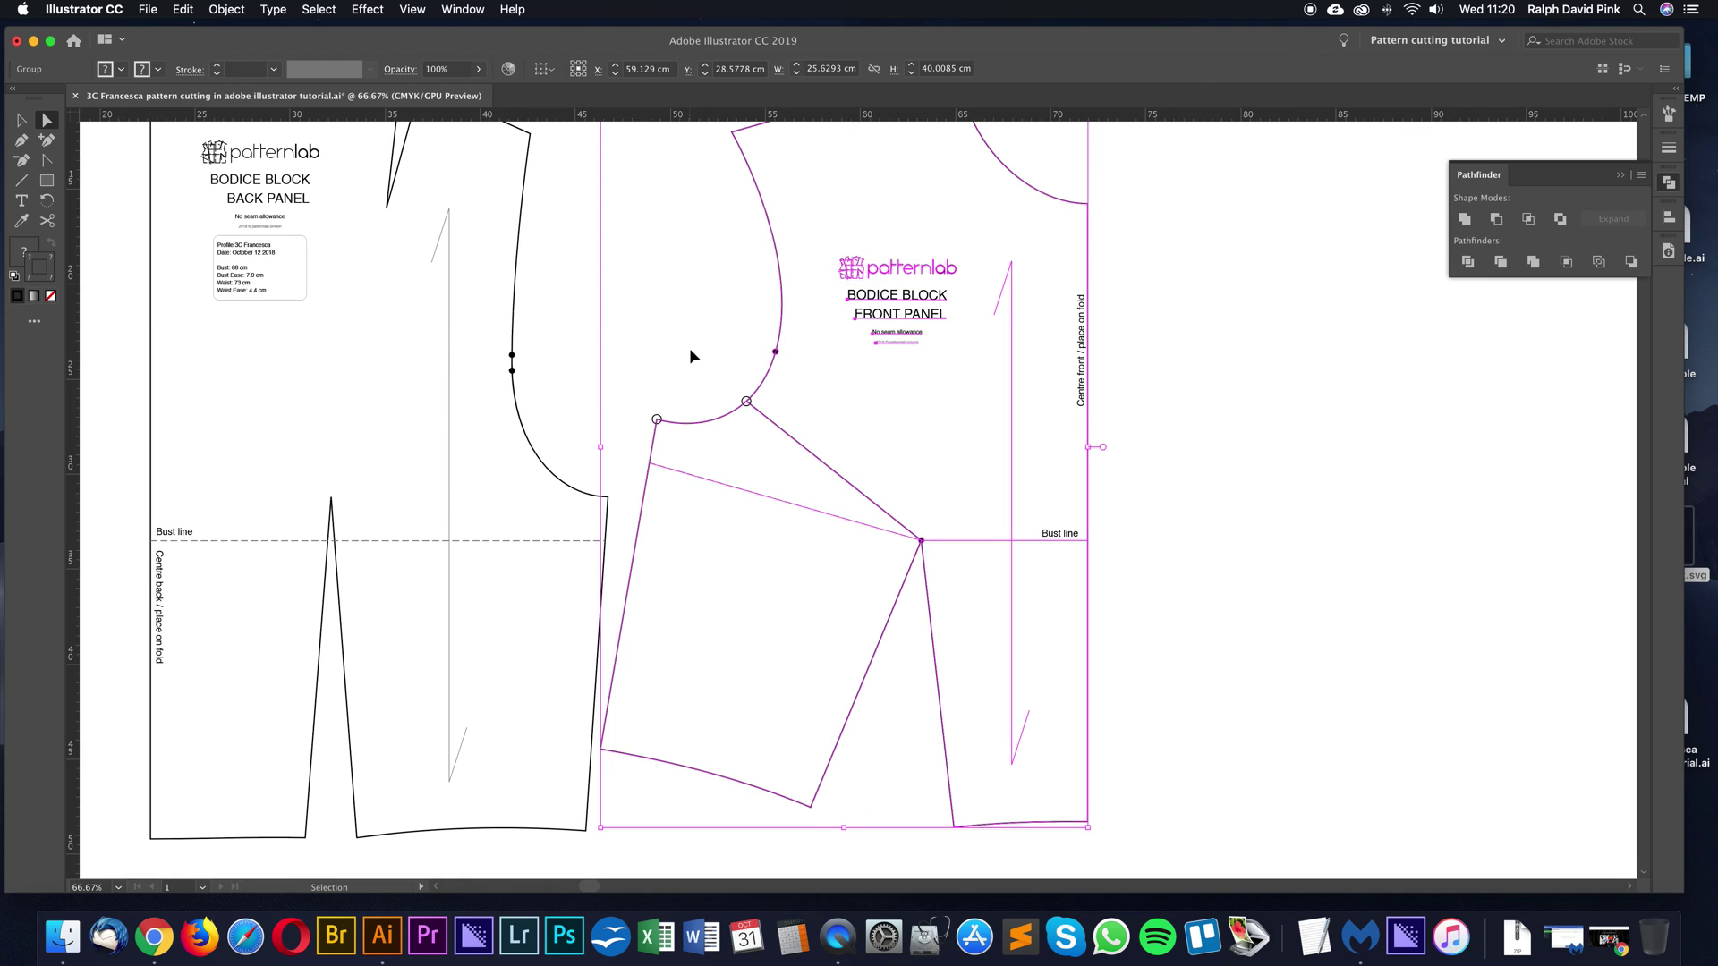
key("super+z")
key("super+z")
left_click(690, 352)
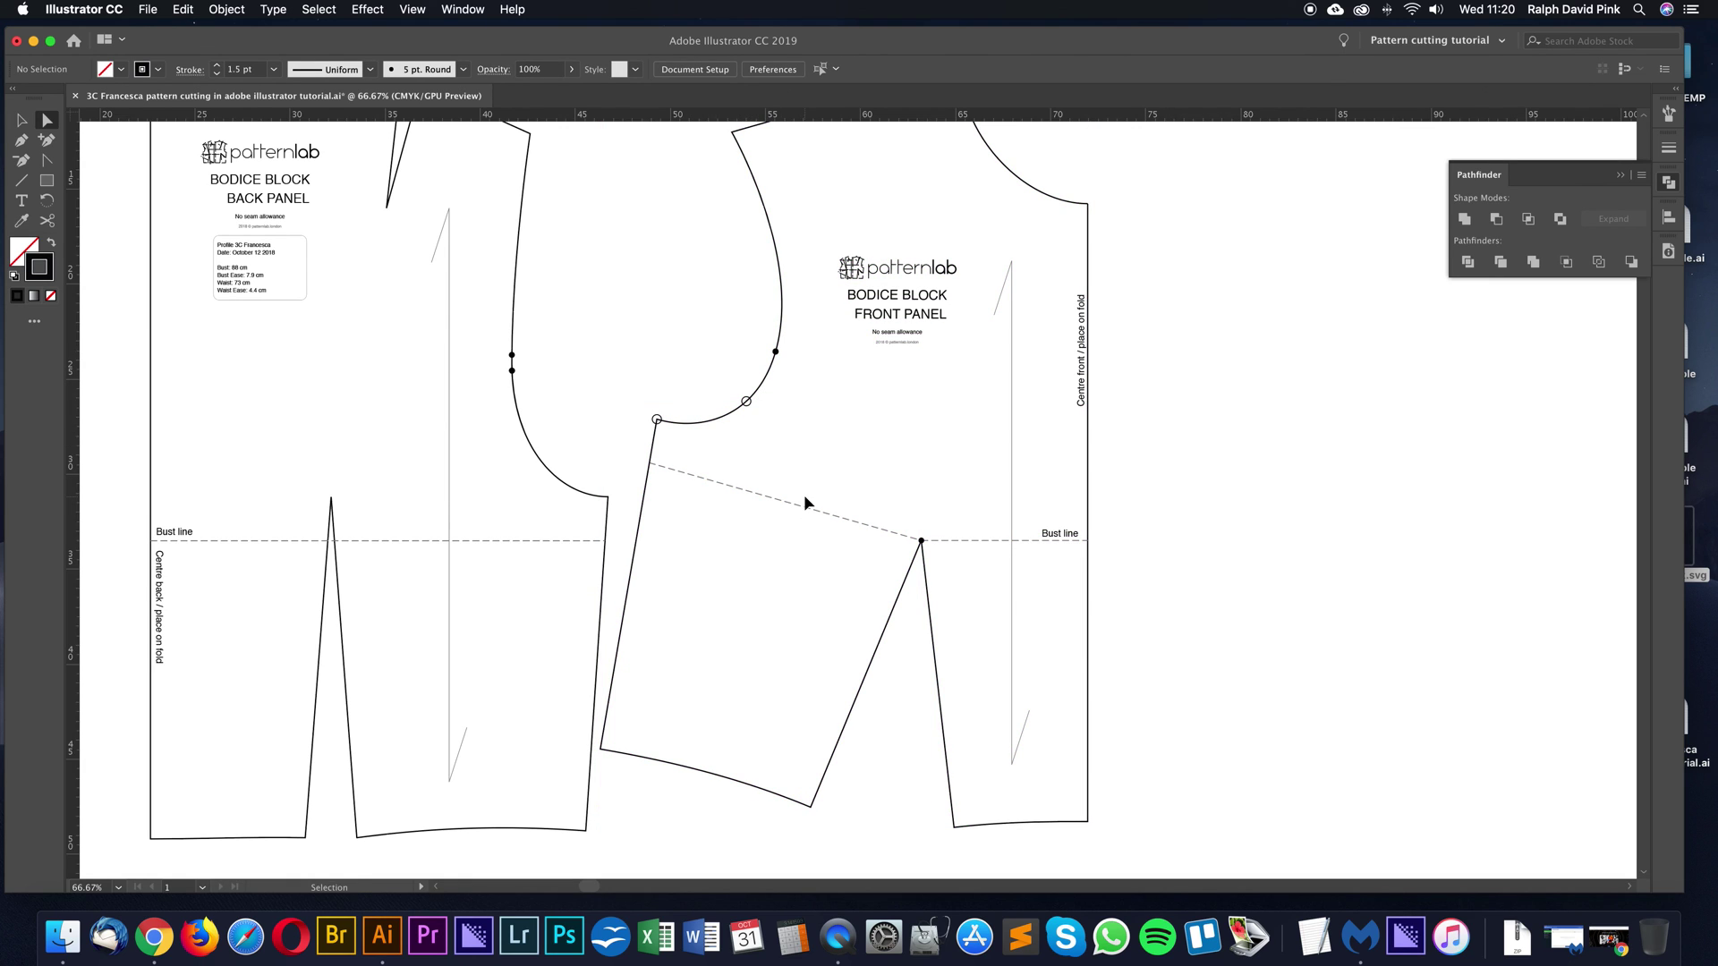
Collapse the Pathfinder panel and activate the Selection tool, with both bodice panels and the key in view at 50%
key("super+plus")
key("super+minus")
key("space")
left_click_drag(782, 449, 863, 509)
key("super+minus")
key("space")
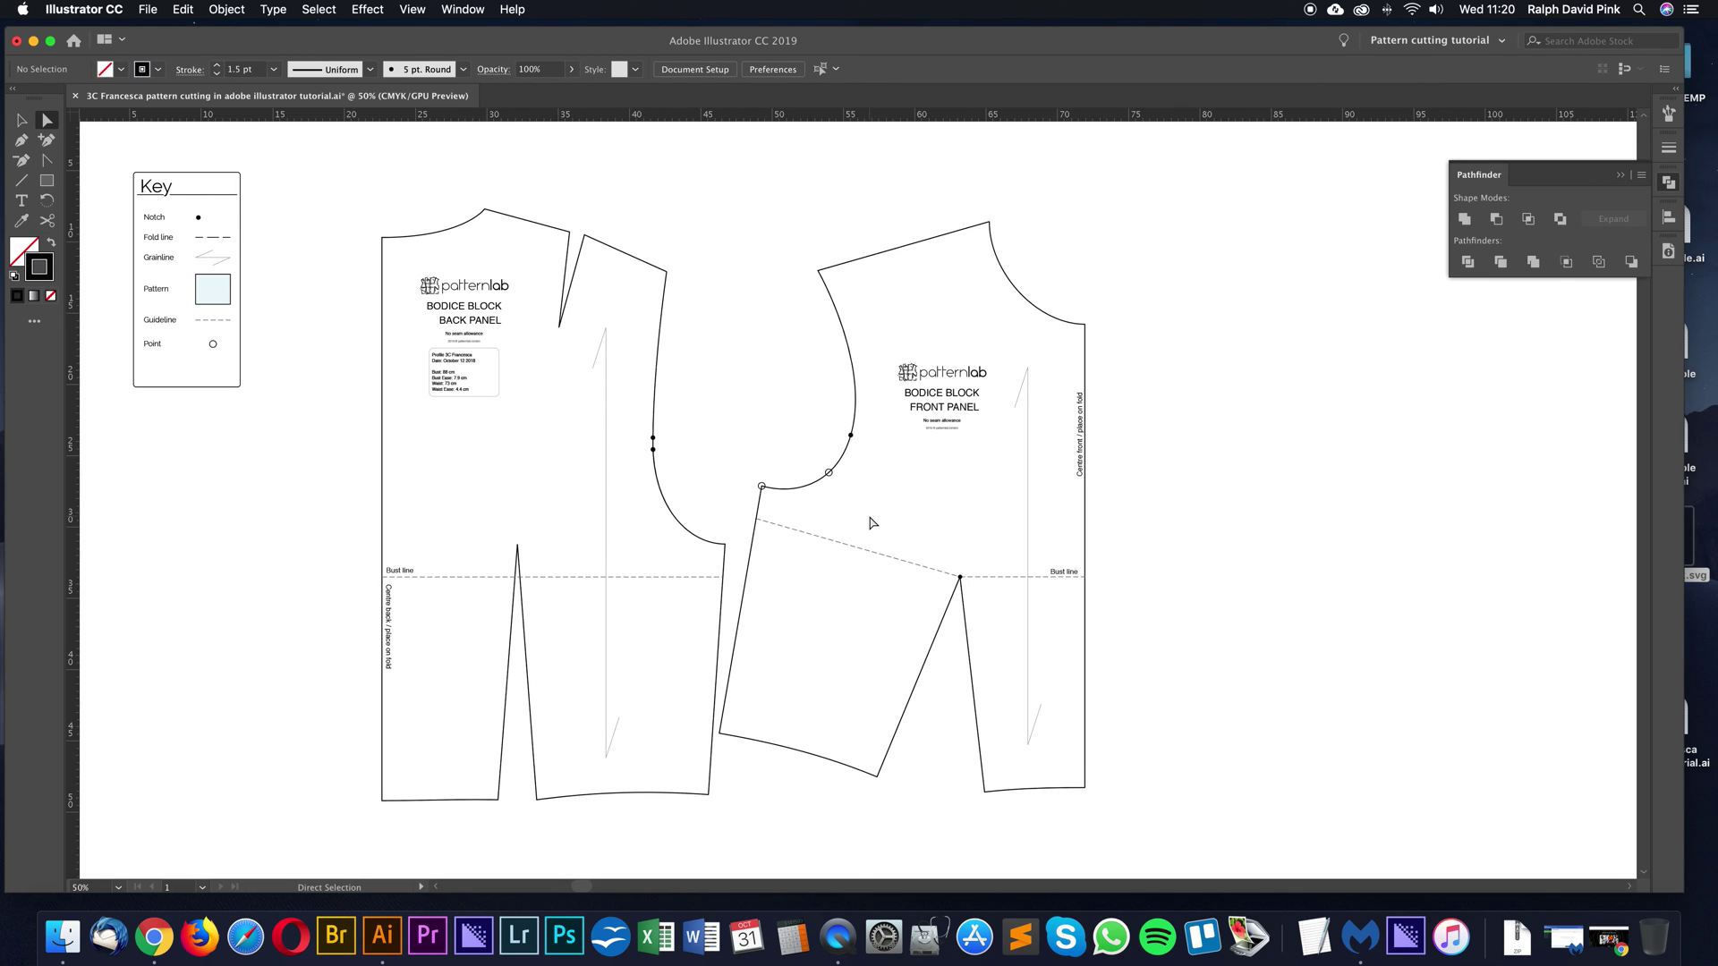
left_click(1620, 176)
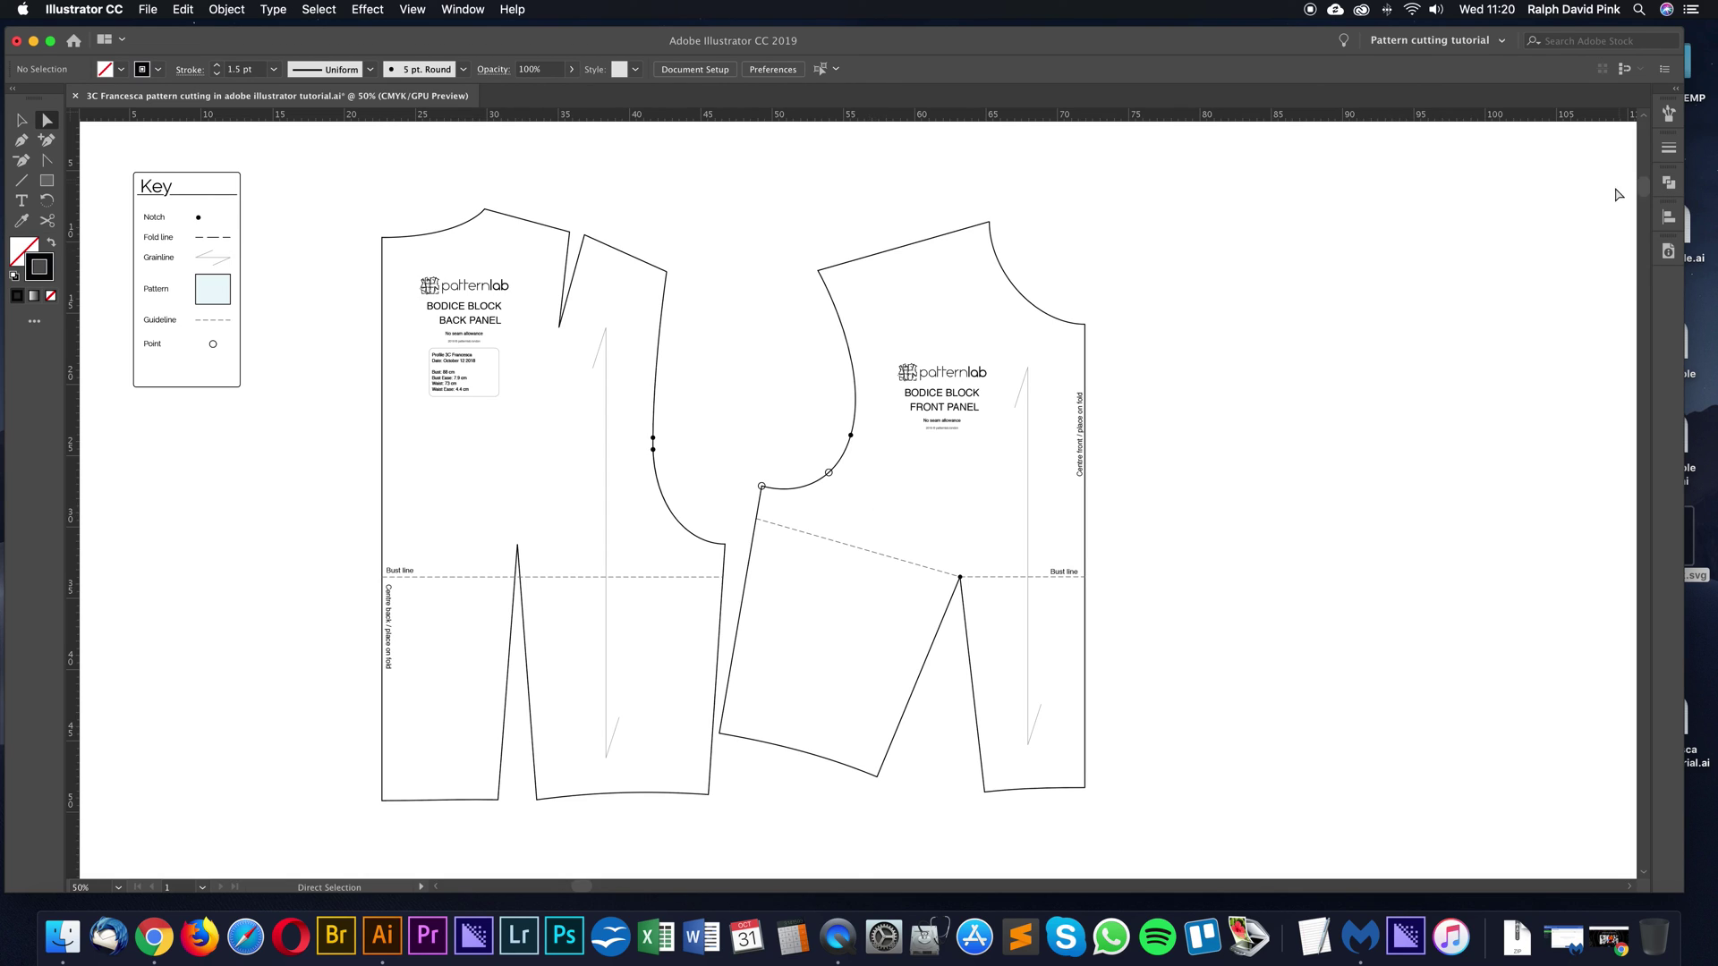
key("v")
mouse_move(1166, 420)
left_mouse_down()
mouse_move(1205, 427)
mouse_move(1191, 409)
mouse_move(1183, 439)
left_mouse_up()
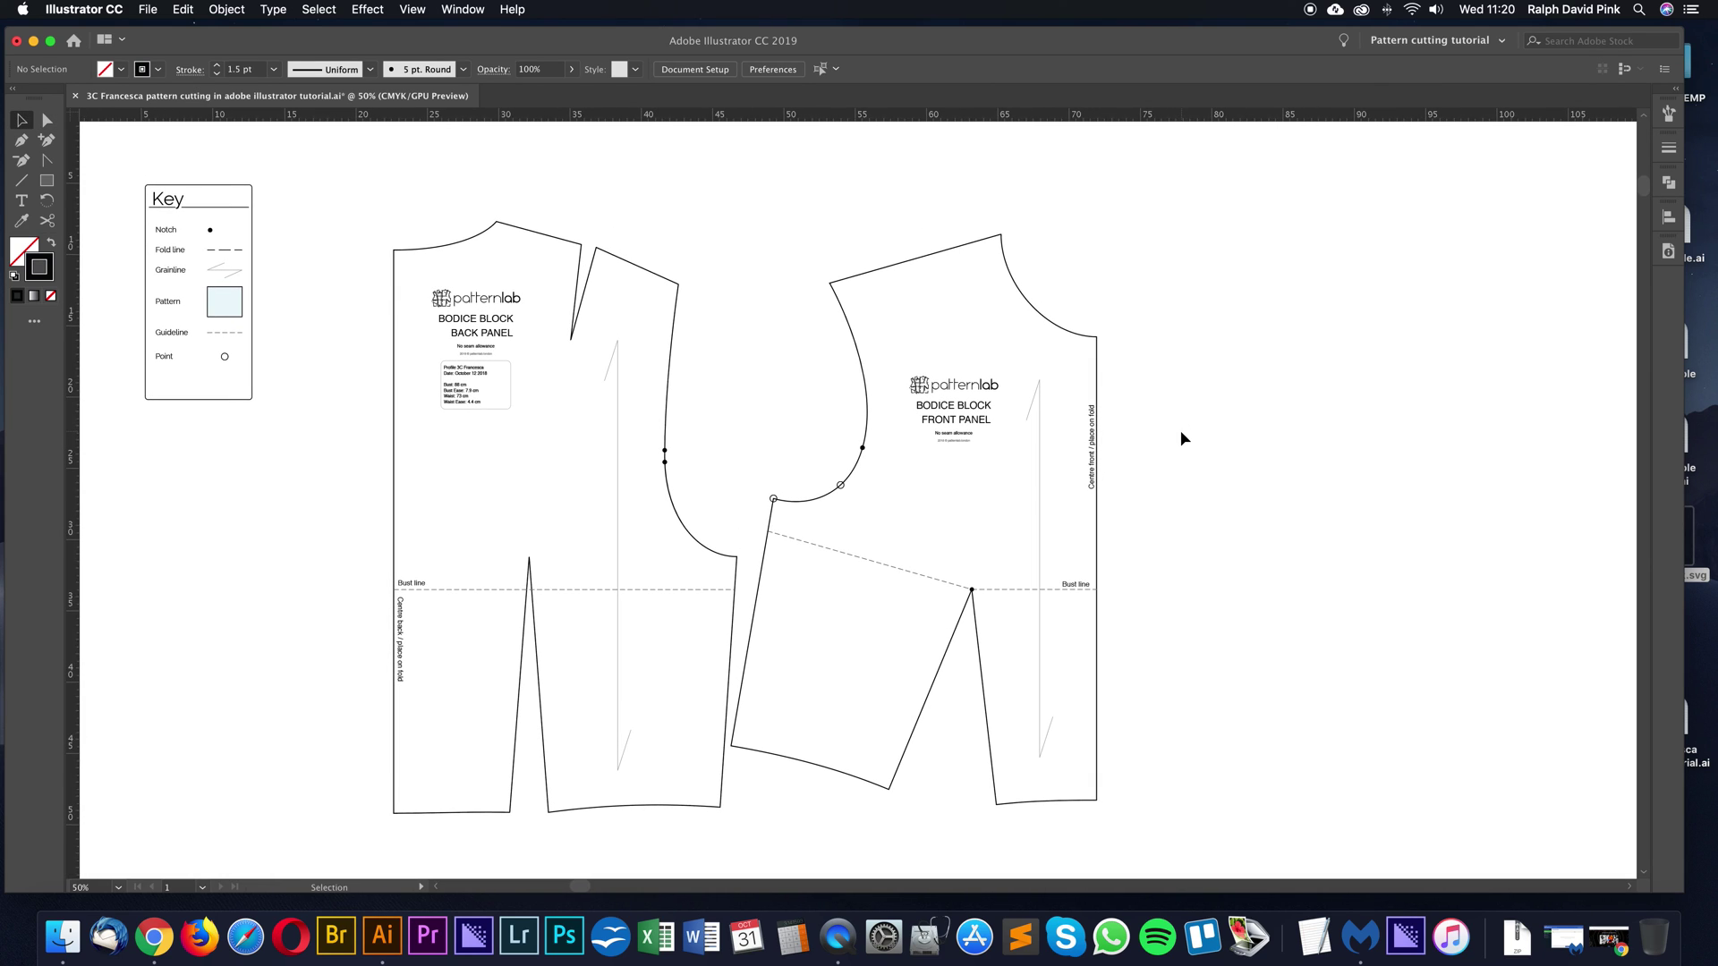